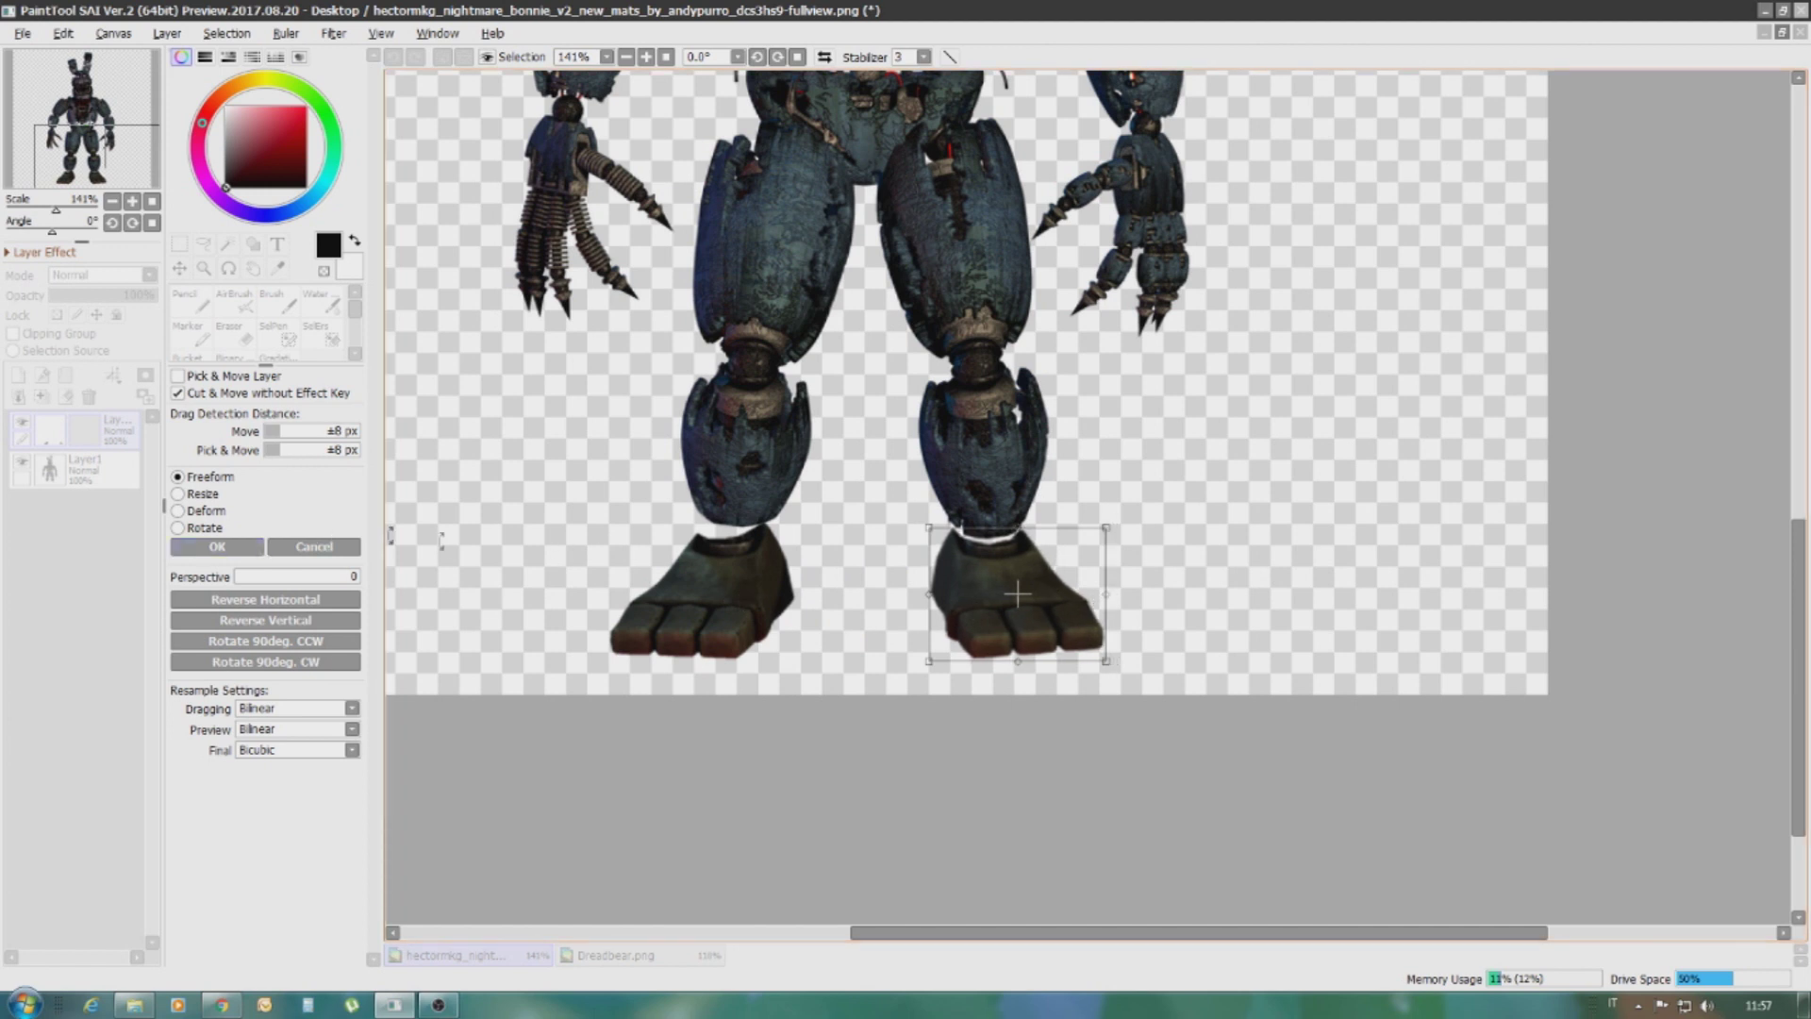
Apply the foot transform and, on a layer beneath the figure, paint black into the ankle gaps with a size 20 pencil
key("Return")
scroll(1018, 593, "up", 3)
left_click_drag(64, 517, 66, 524)
key("n")
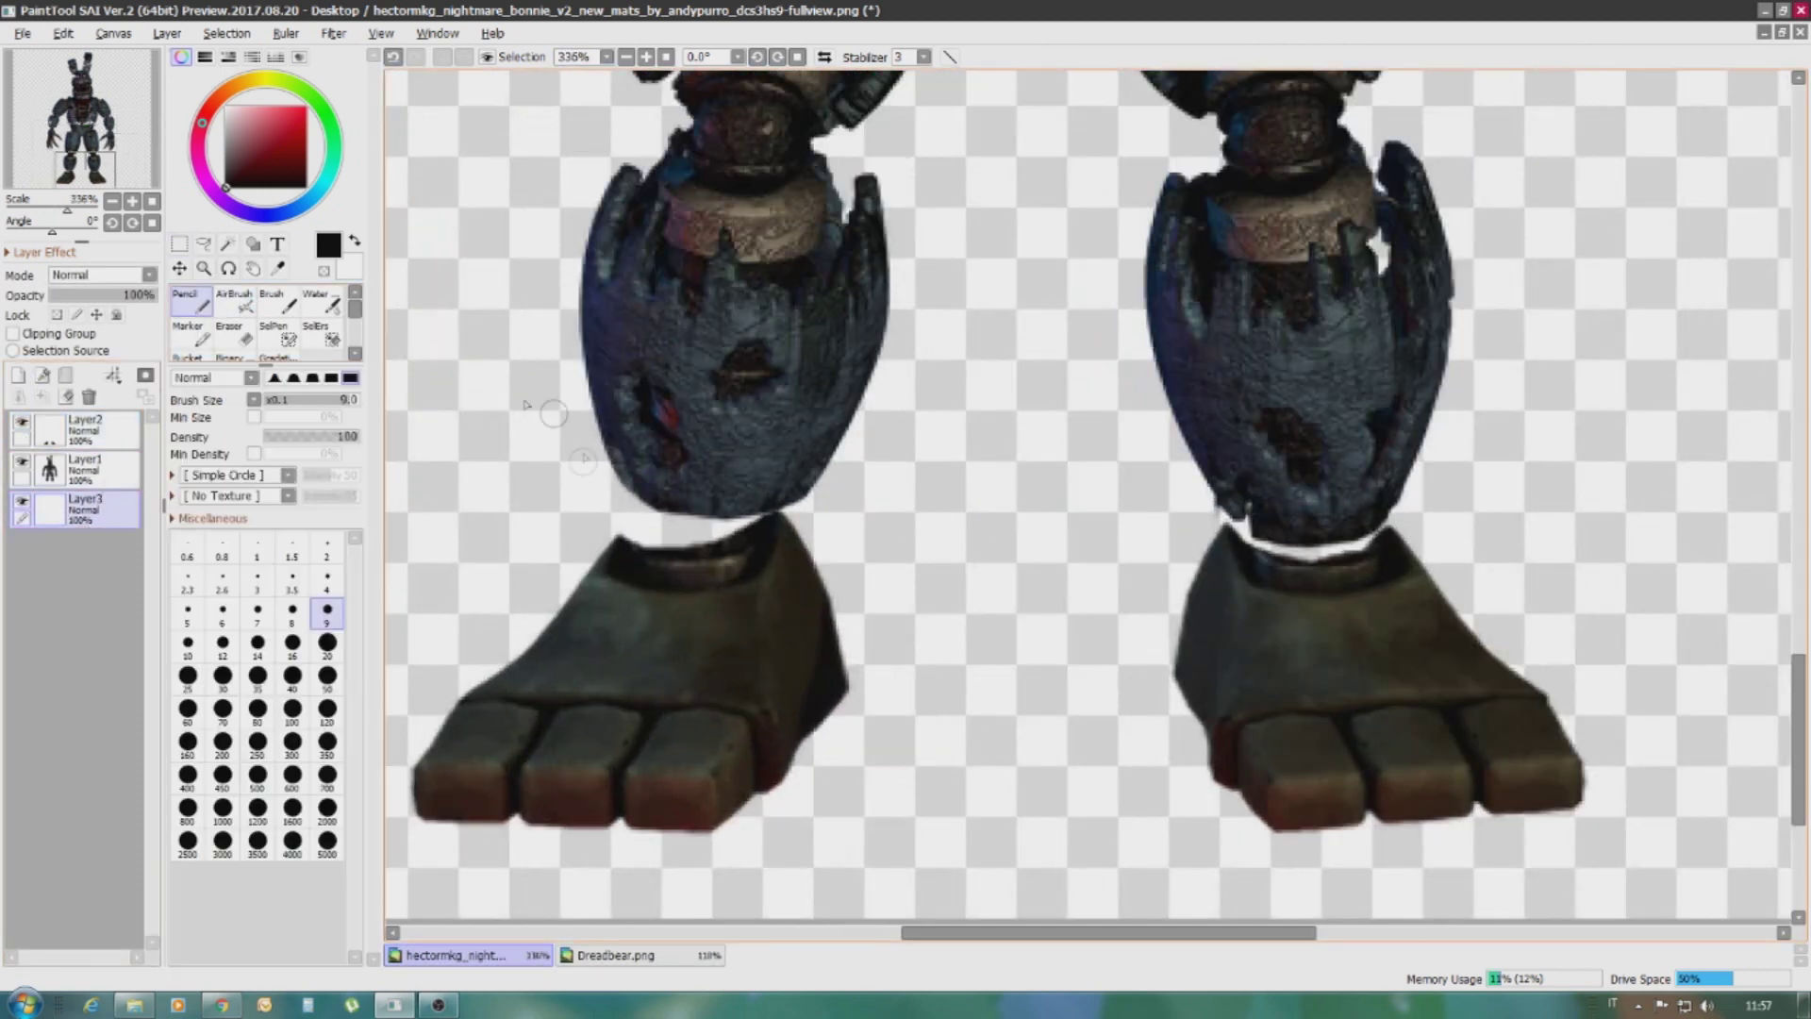
scroll(577, 533, "up", 2)
left_click_drag(585, 554, 679, 579)
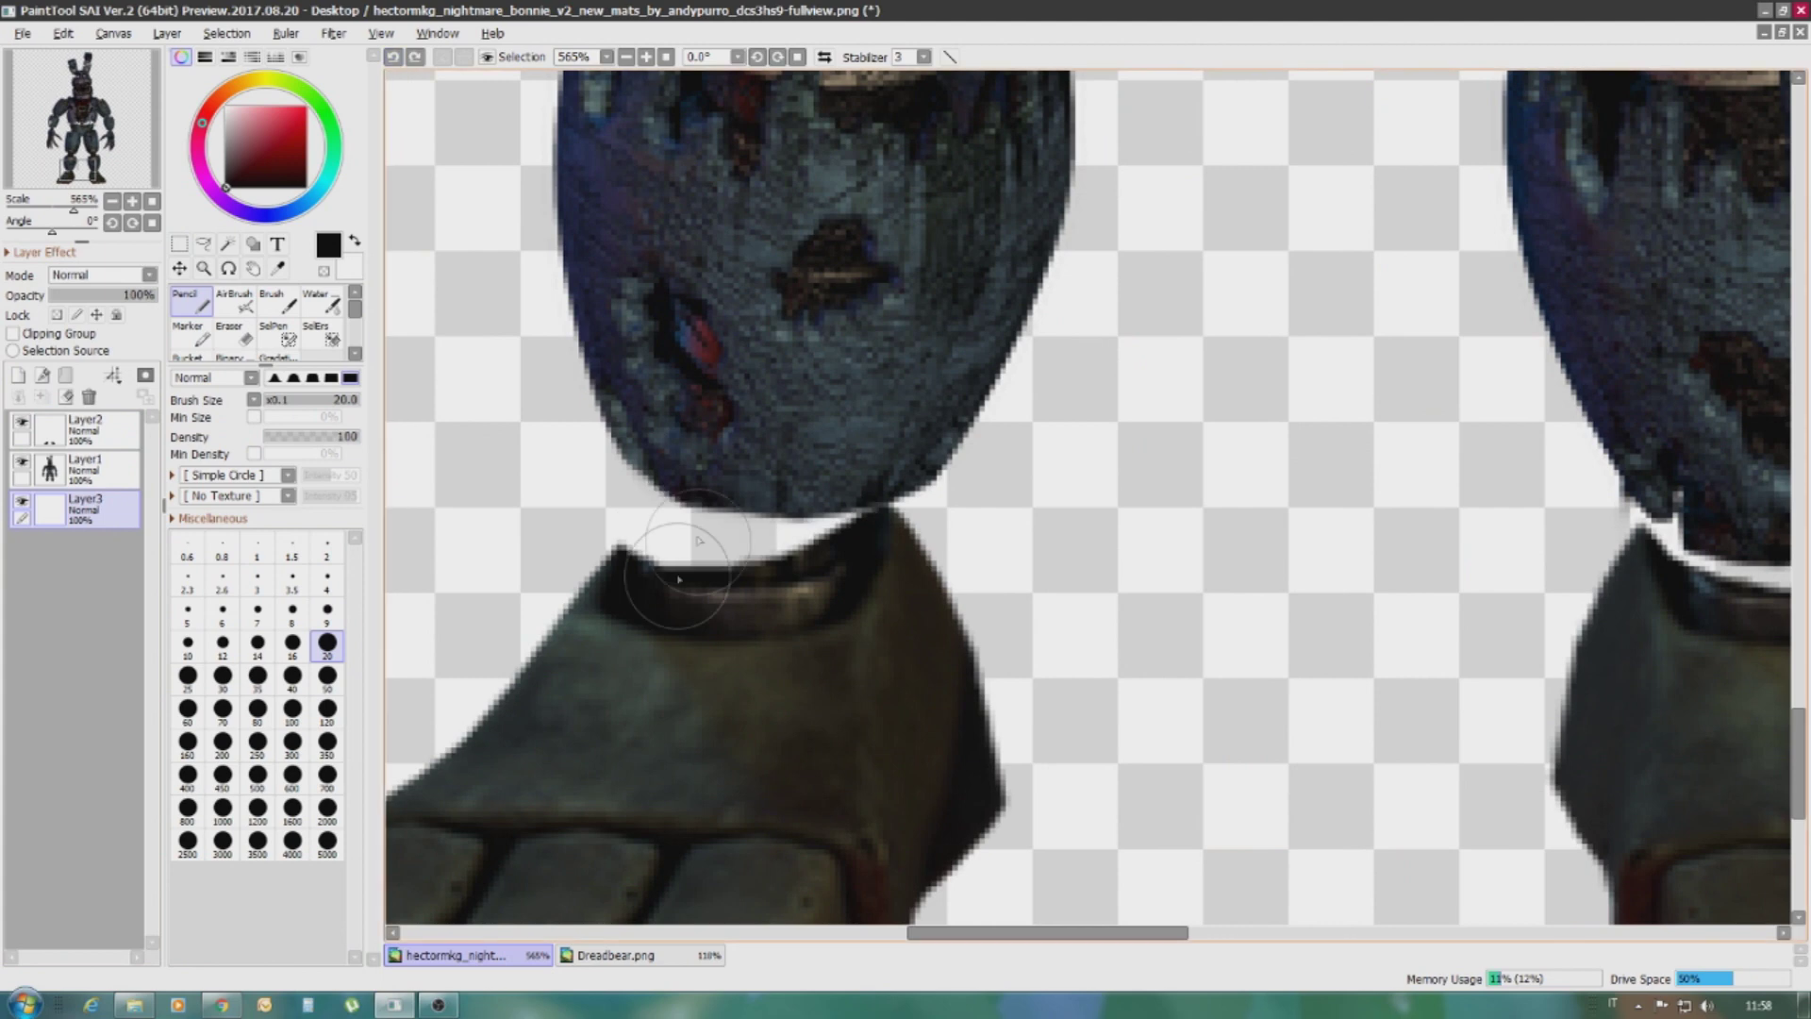
scroll(838, 540, "up", 1)
scroll(1232, 485, "down", 8)
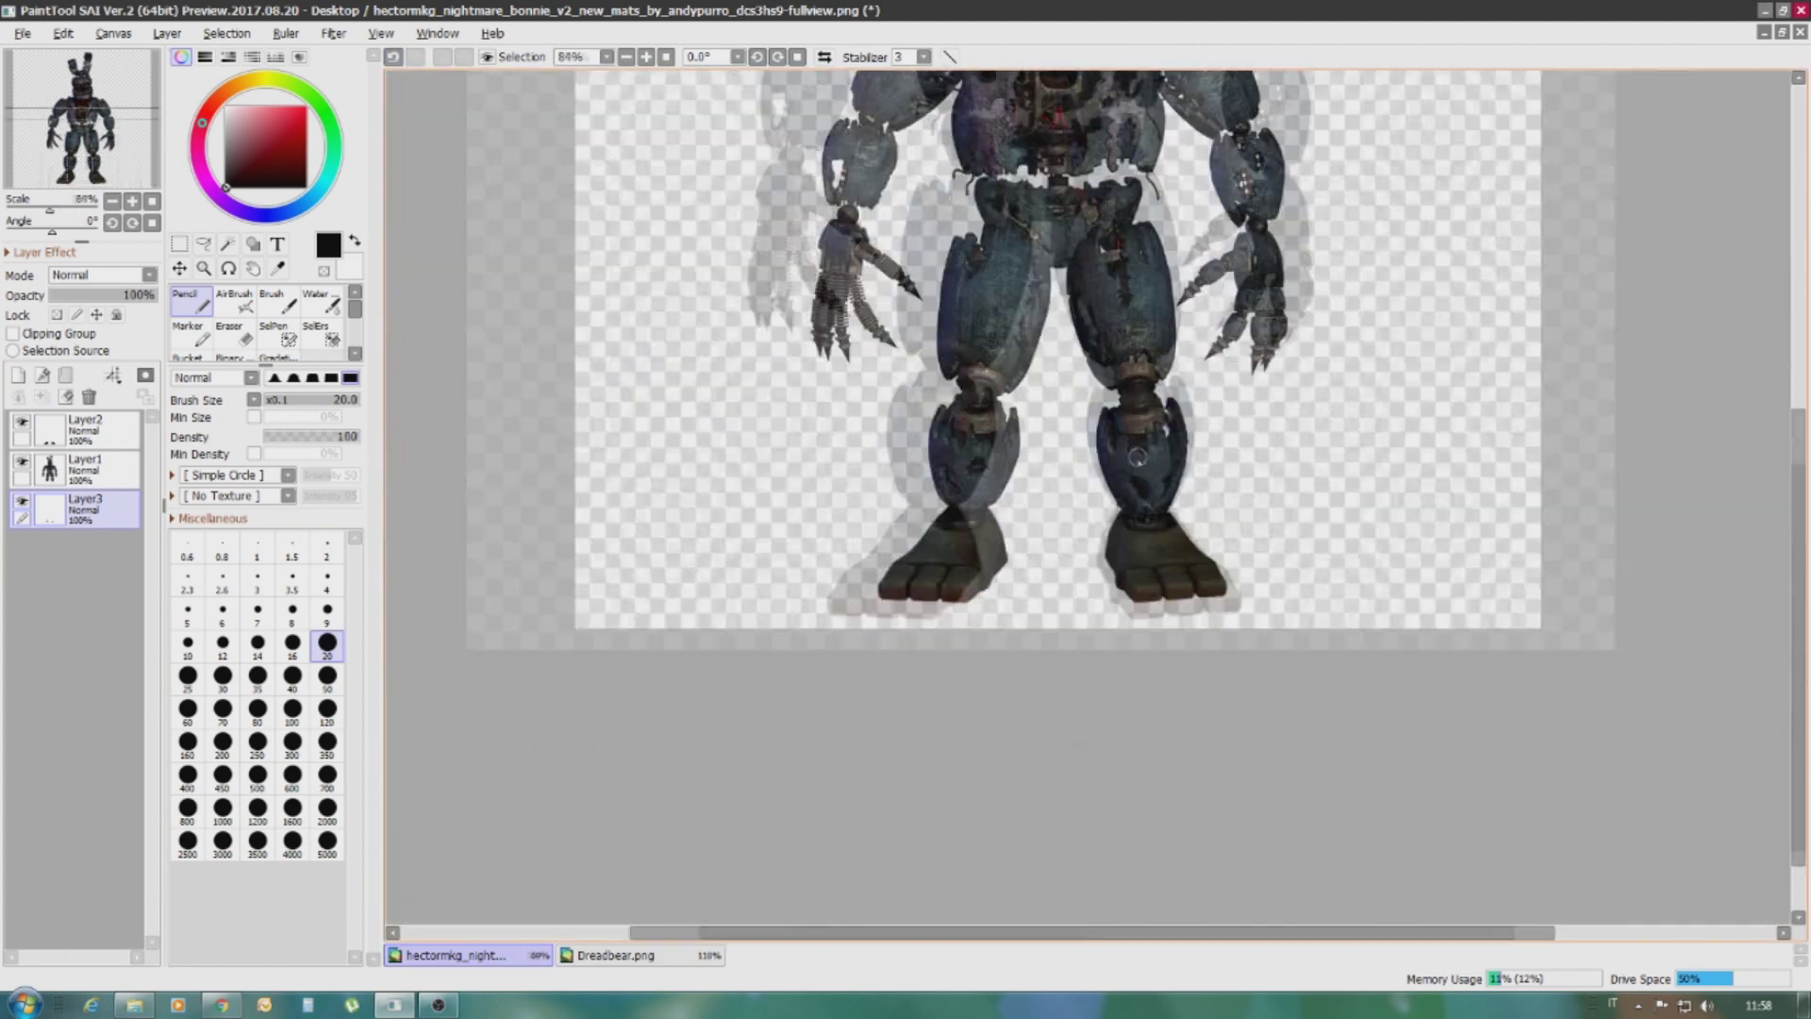
Lasso both legs in Dreadbear.png, copy them and paste them as a new layer in the Nightmare Bonnie image
left_click(615, 954)
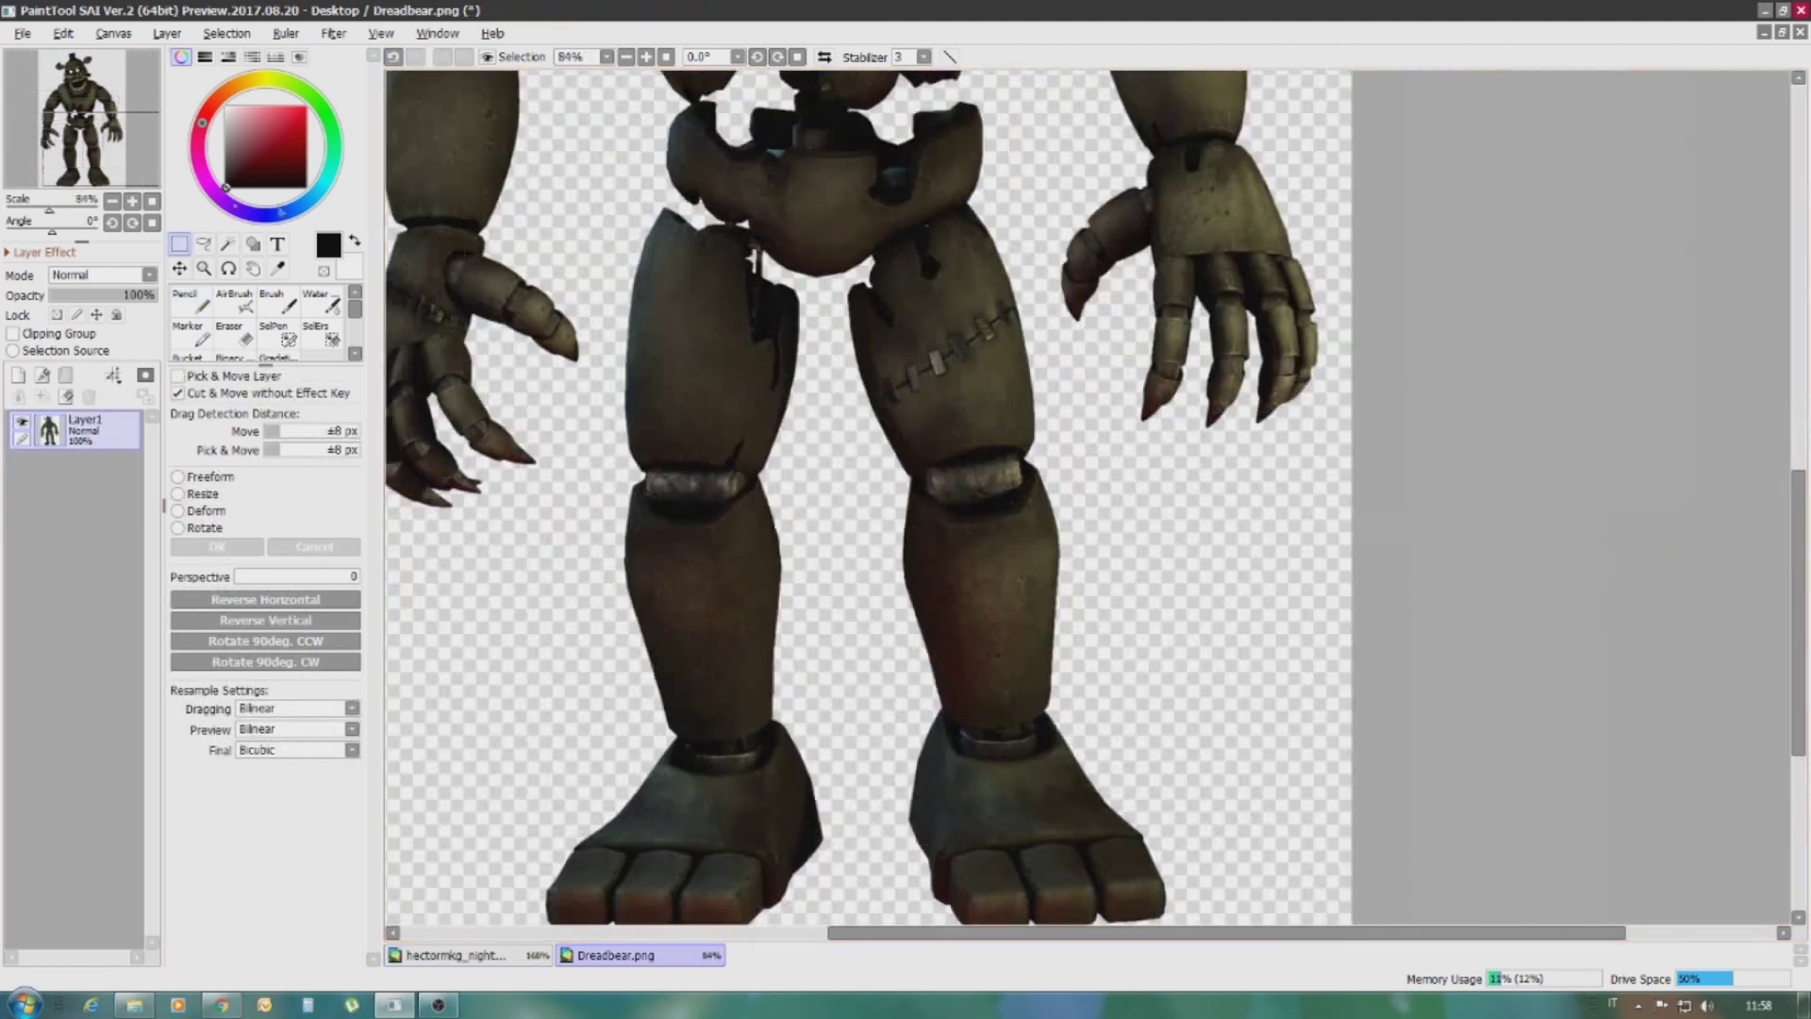
key("a")
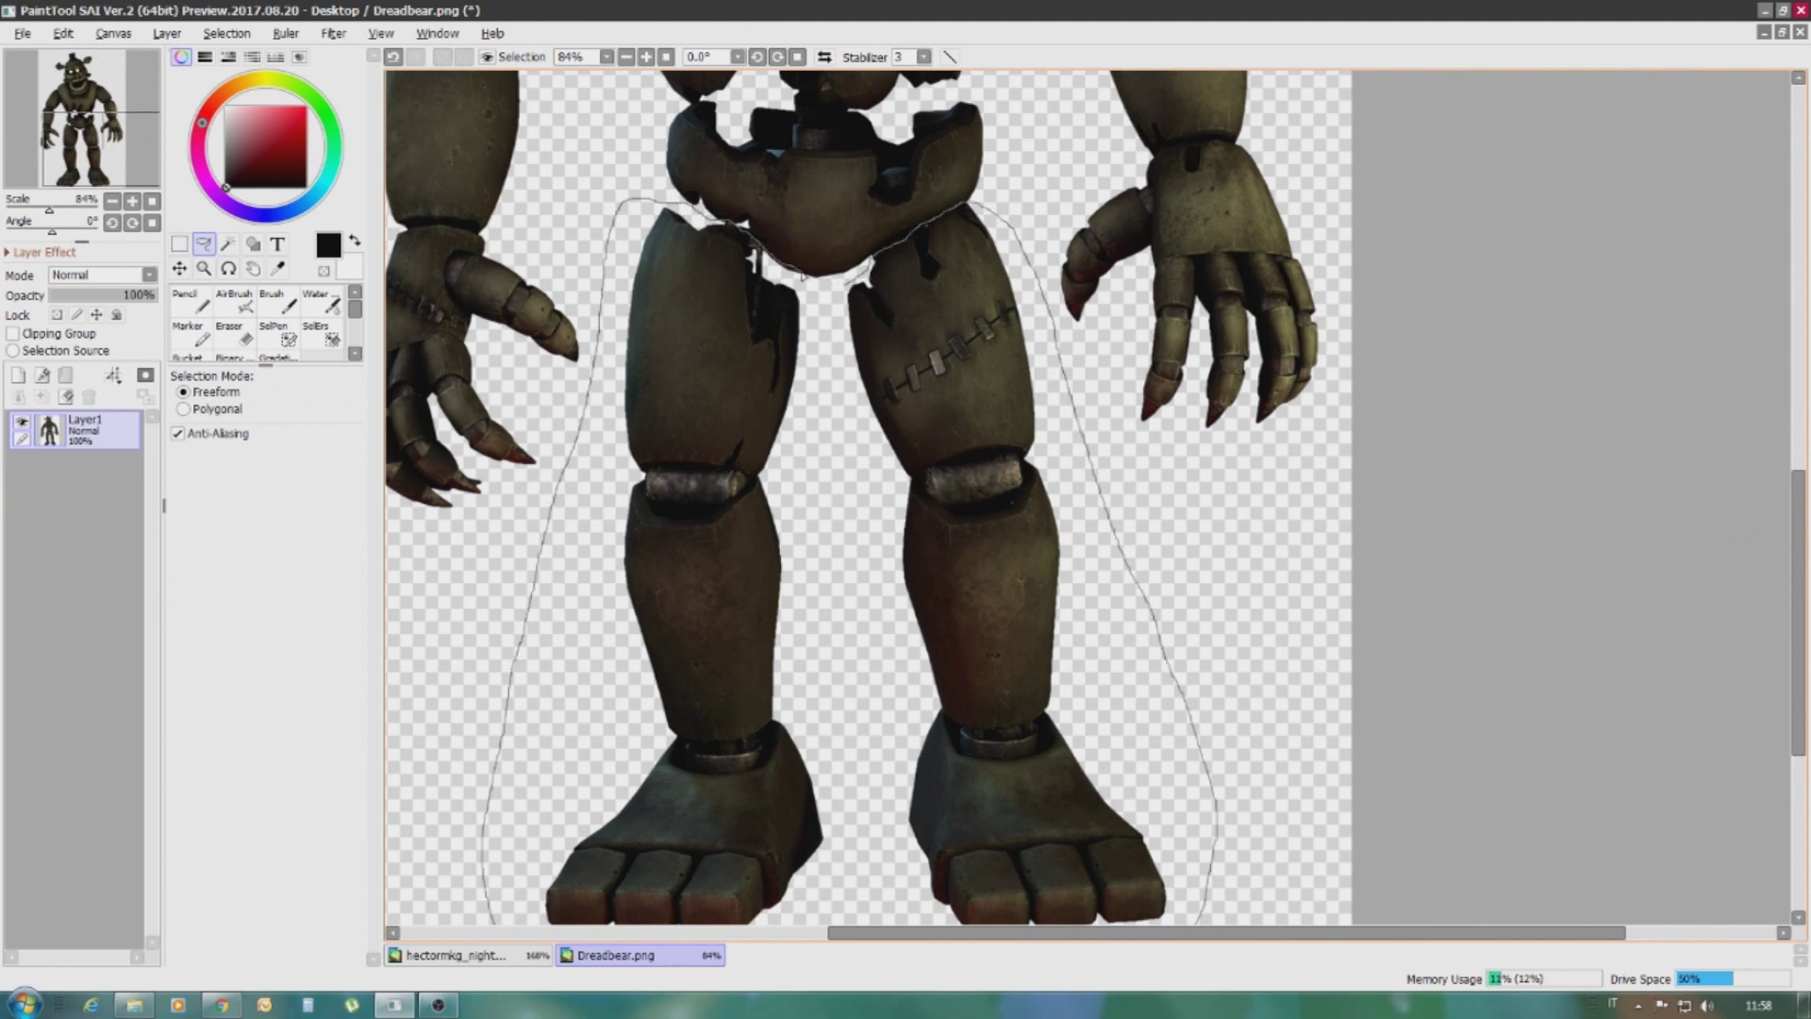
key("ctrl+c")
left_click(455, 955)
key("ctrl+v")
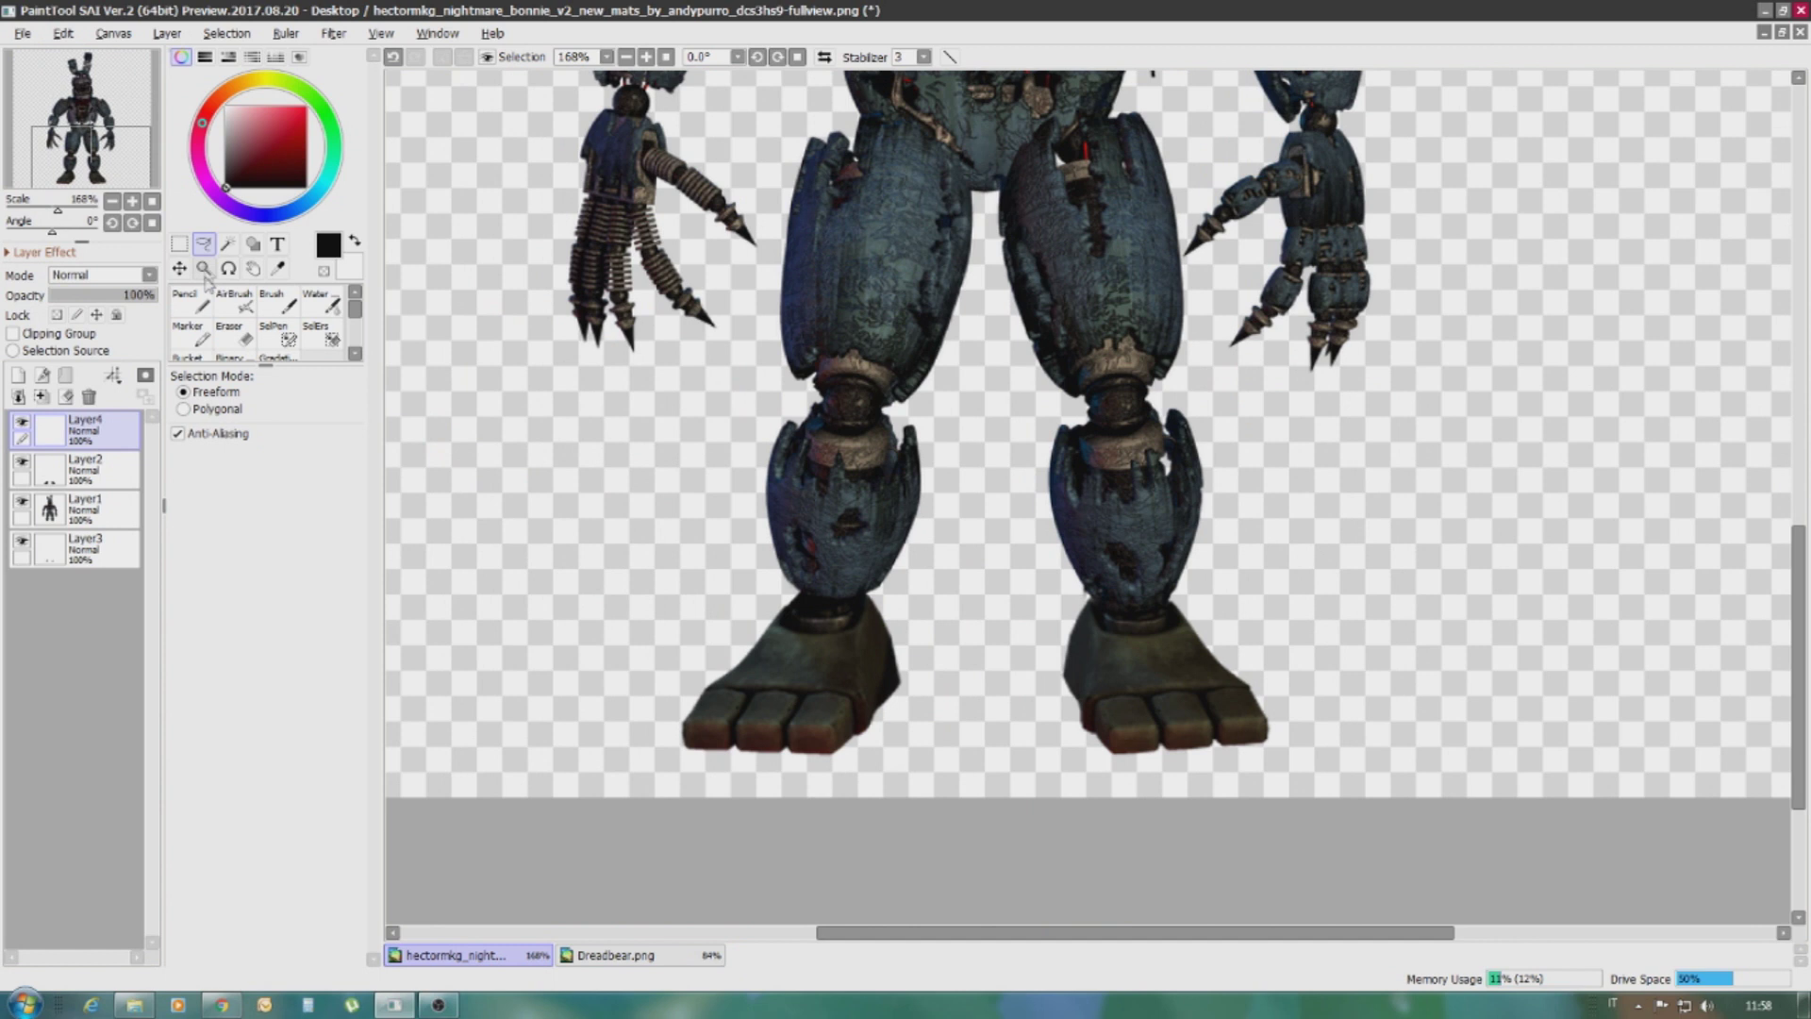
Move the pasted Dreadbear legs up beside Bonnie's head, clear of the existing legs and feet
key("ctrl+t")
left_click_drag(1002, 522, 811, 188)
left_click(217, 546)
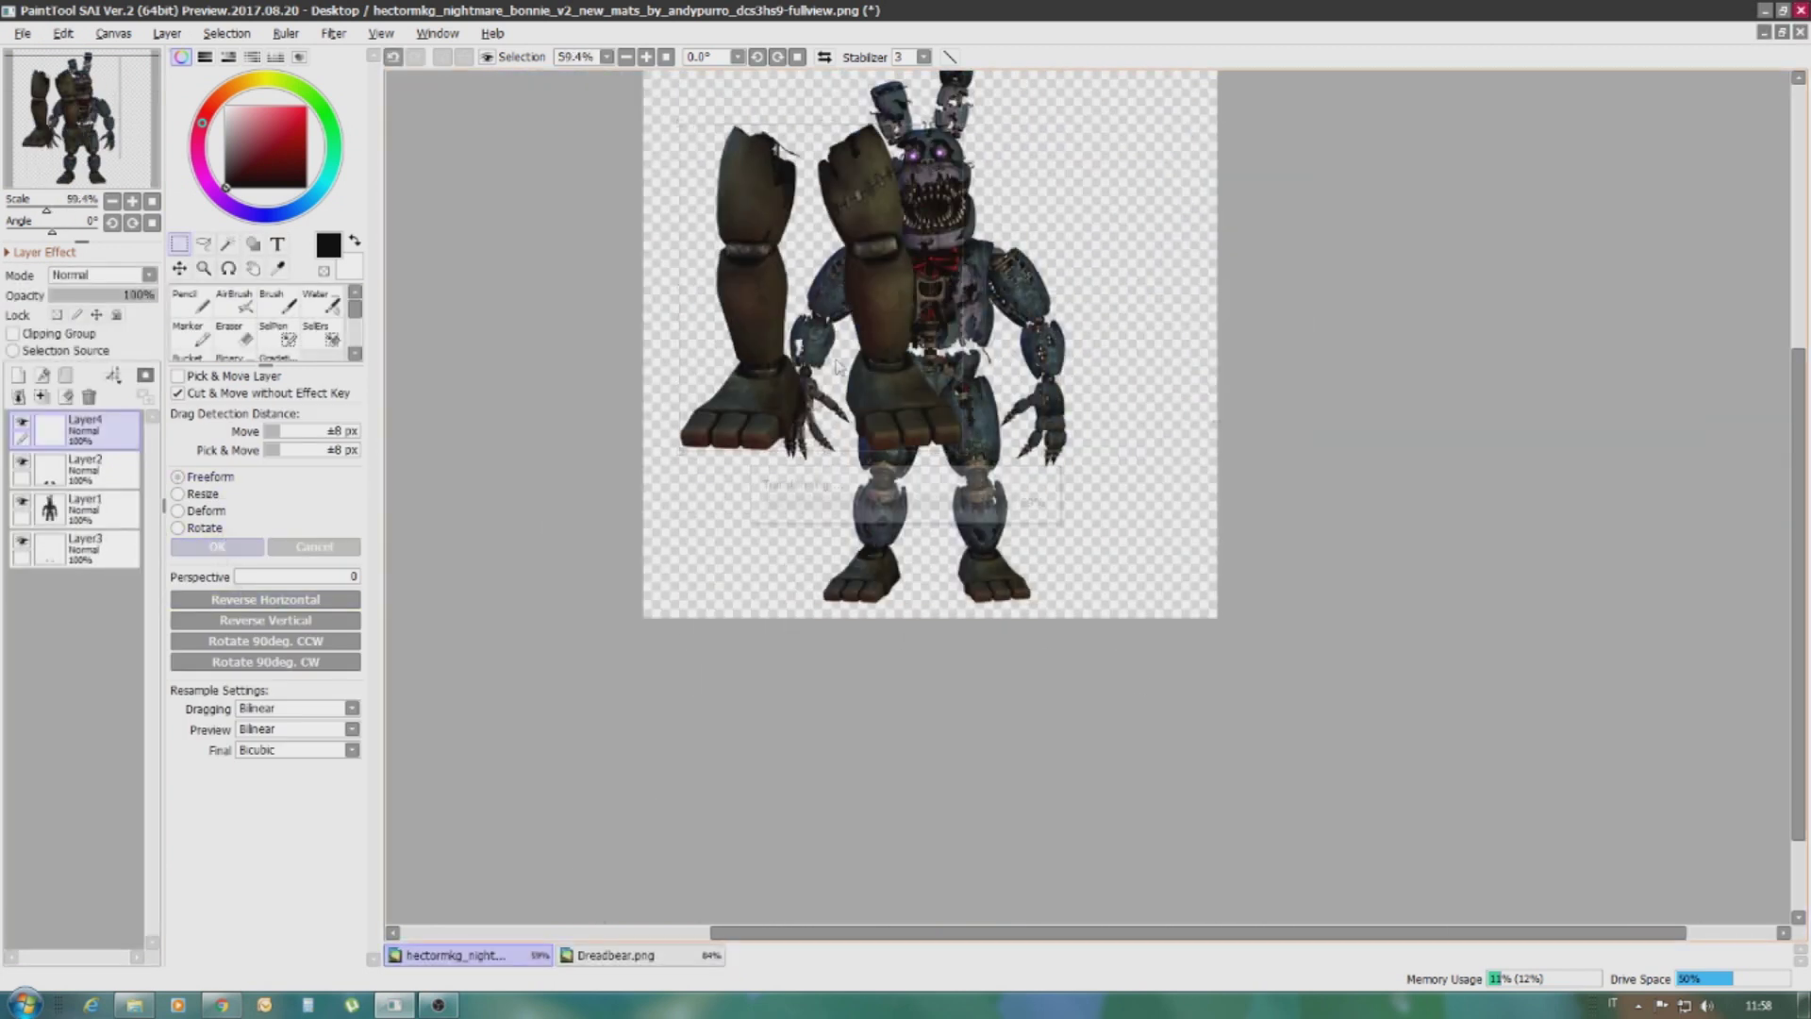
Erase the feet and leftover hip fragments from the pasted Dreadbear legs with a size 50 eraser
scroll(490, 441, "up", 8)
key("e")
scroll(490, 440, "up", 1)
mouse_move(773, 415)
left_mouse_down()
mouse_move(585, 661)
mouse_move(472, 660)
left_mouse_up()
scroll(946, 603, "down", 2)
scroll(946, 604, "up", 2)
mouse_move(828, 506)
left_mouse_down()
mouse_move(1085, 528)
mouse_move(1047, 552)
mouse_move(693, 608)
mouse_move(990, 716)
left_mouse_up()
mouse_move(726, 665)
left_mouse_down()
mouse_move(1179, 802)
mouse_move(802, 849)
left_mouse_up()
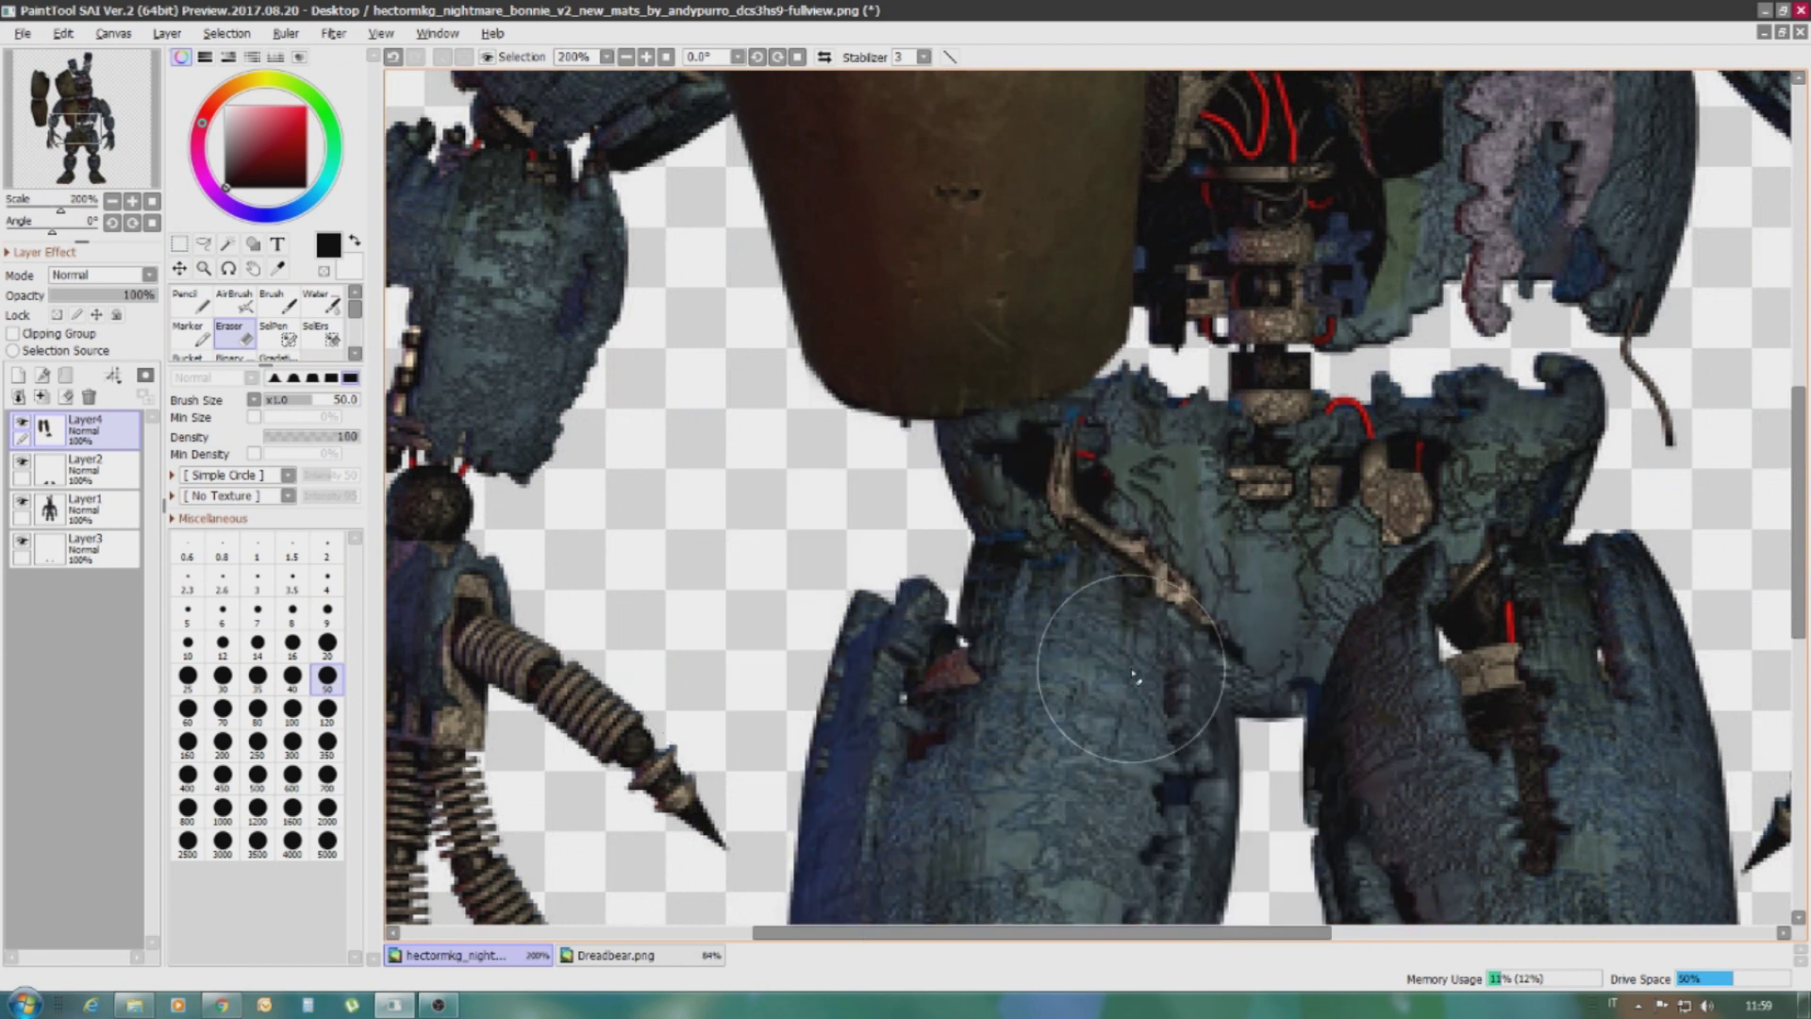
scroll(842, 396, "down", 2)
scroll(842, 396, "up", 5)
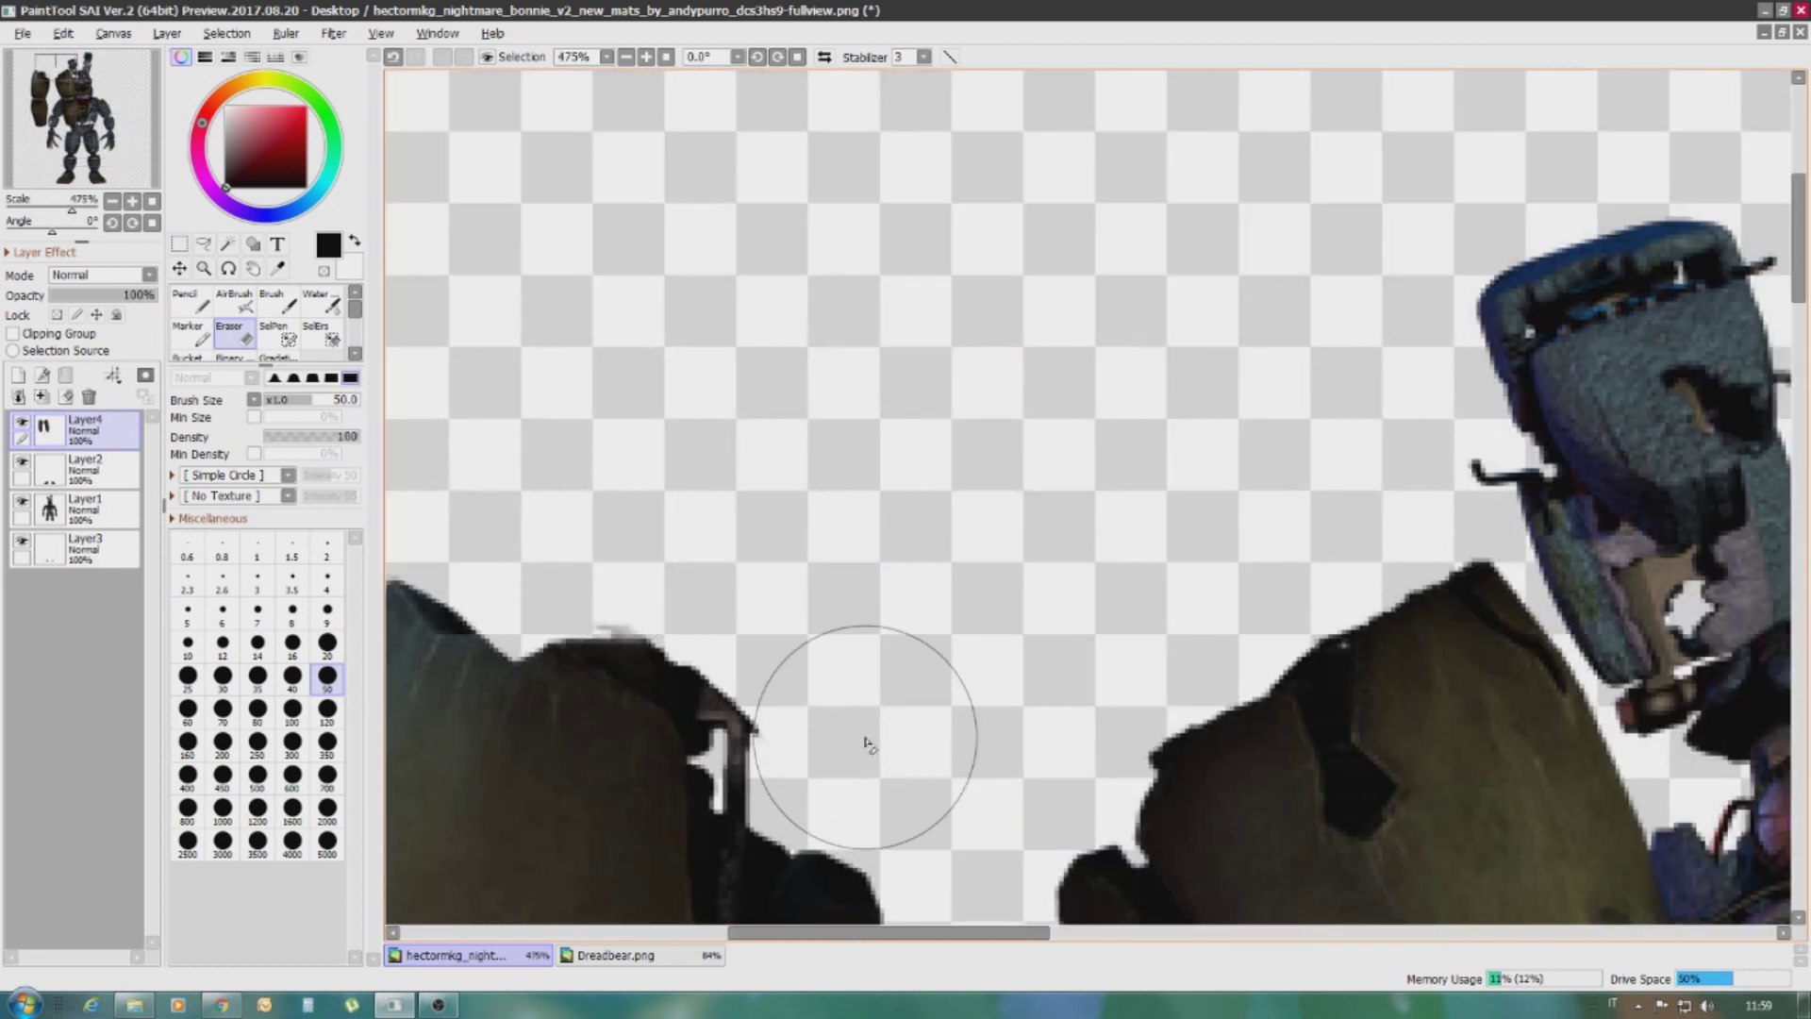
scroll(679, 524, "down", 8)
scroll(990, 585, "up", 4)
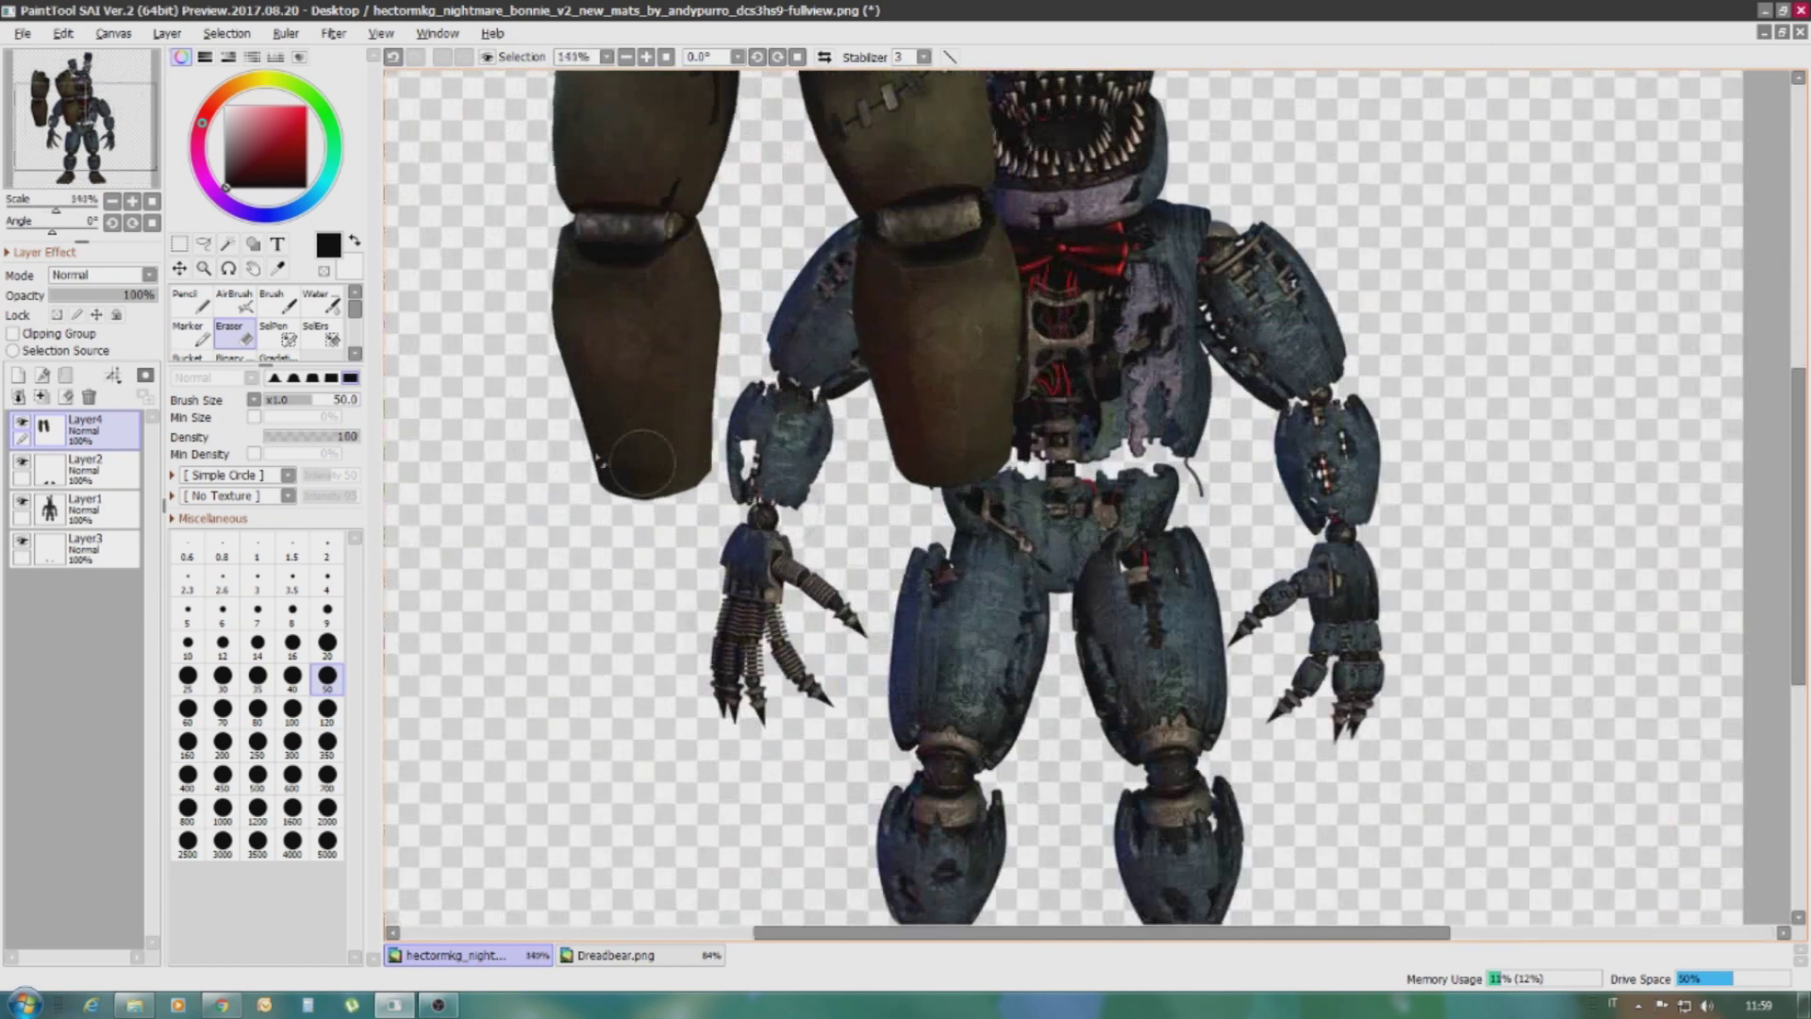
Move the trimmed Dreadbear legs down over Bonnie's own legs, between the hips and the new feet
left_click(179, 244)
key("ctrl+t")
left_click_drag(698, 264, 929, 406)
scroll(929, 405, "down", 2)
left_click_drag(773, 425, 1009, 566)
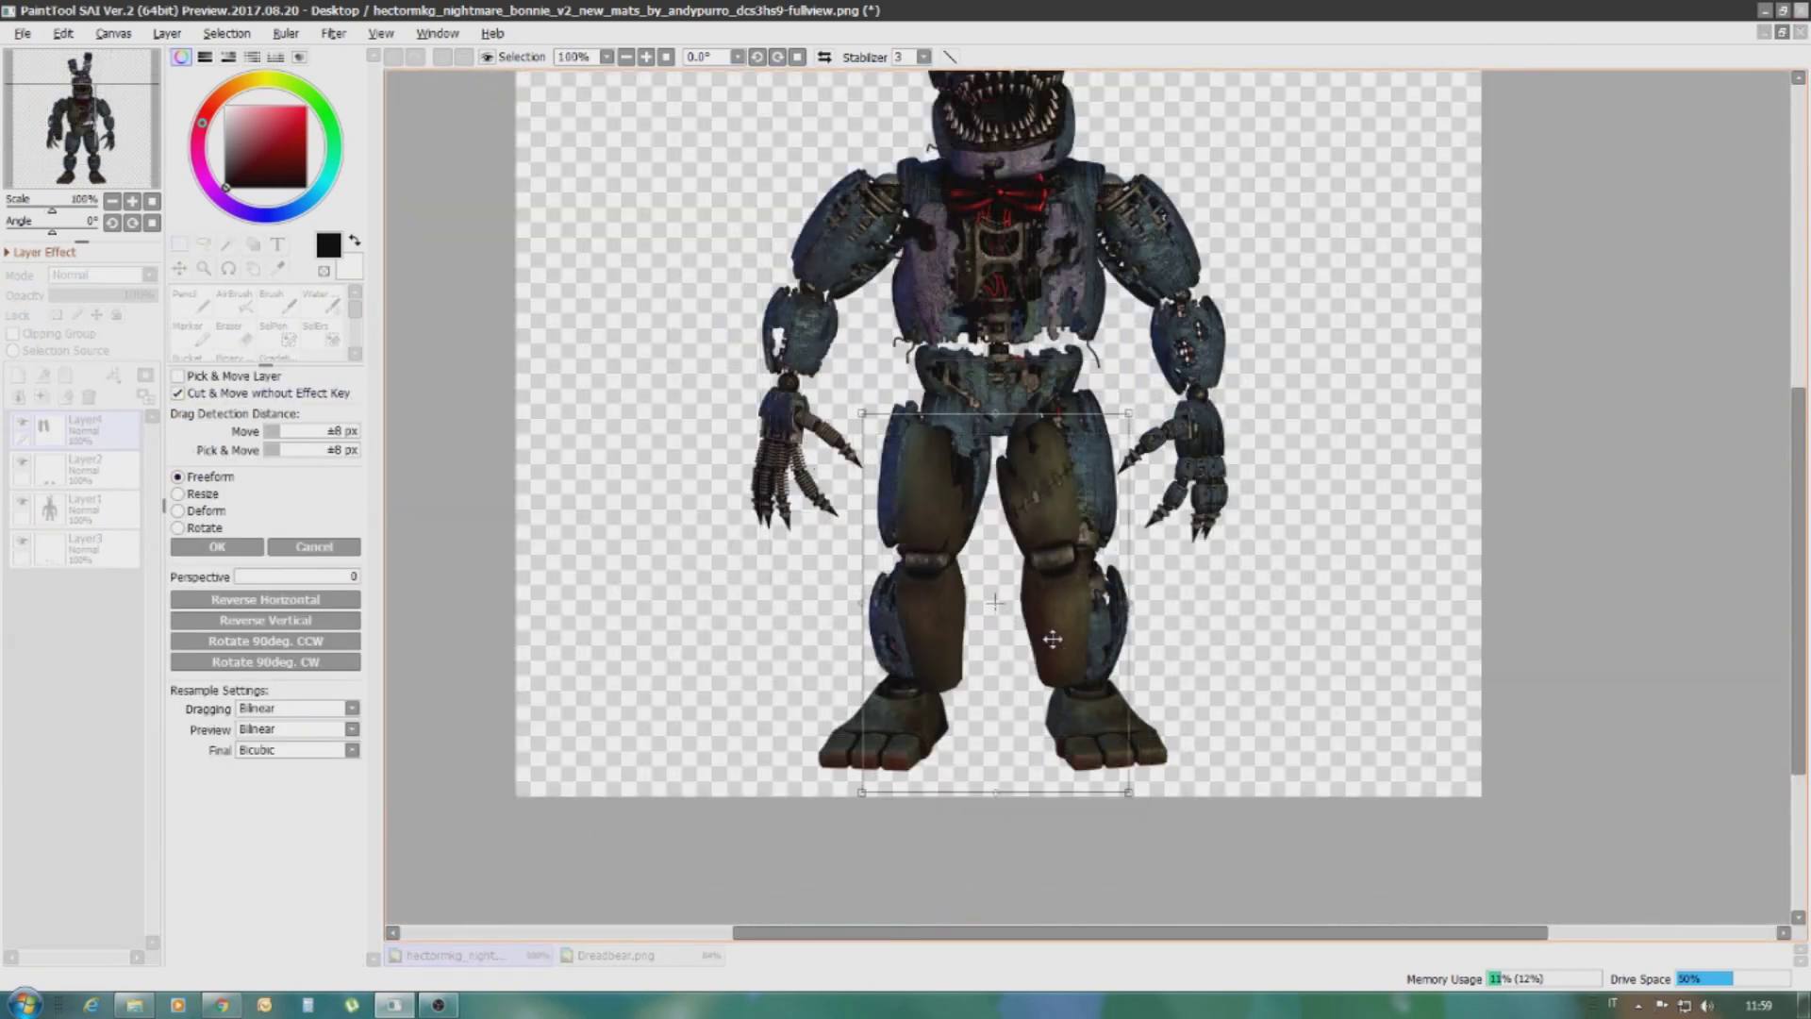
left_click(217, 547)
Enlarge the pasted left leg with a free transform so its thigh covers Bonnie's left thigh
scroll(1000, 660, "up", 2)
scroll(1000, 566, "down", 2)
scroll(943, 472, "up", 2)
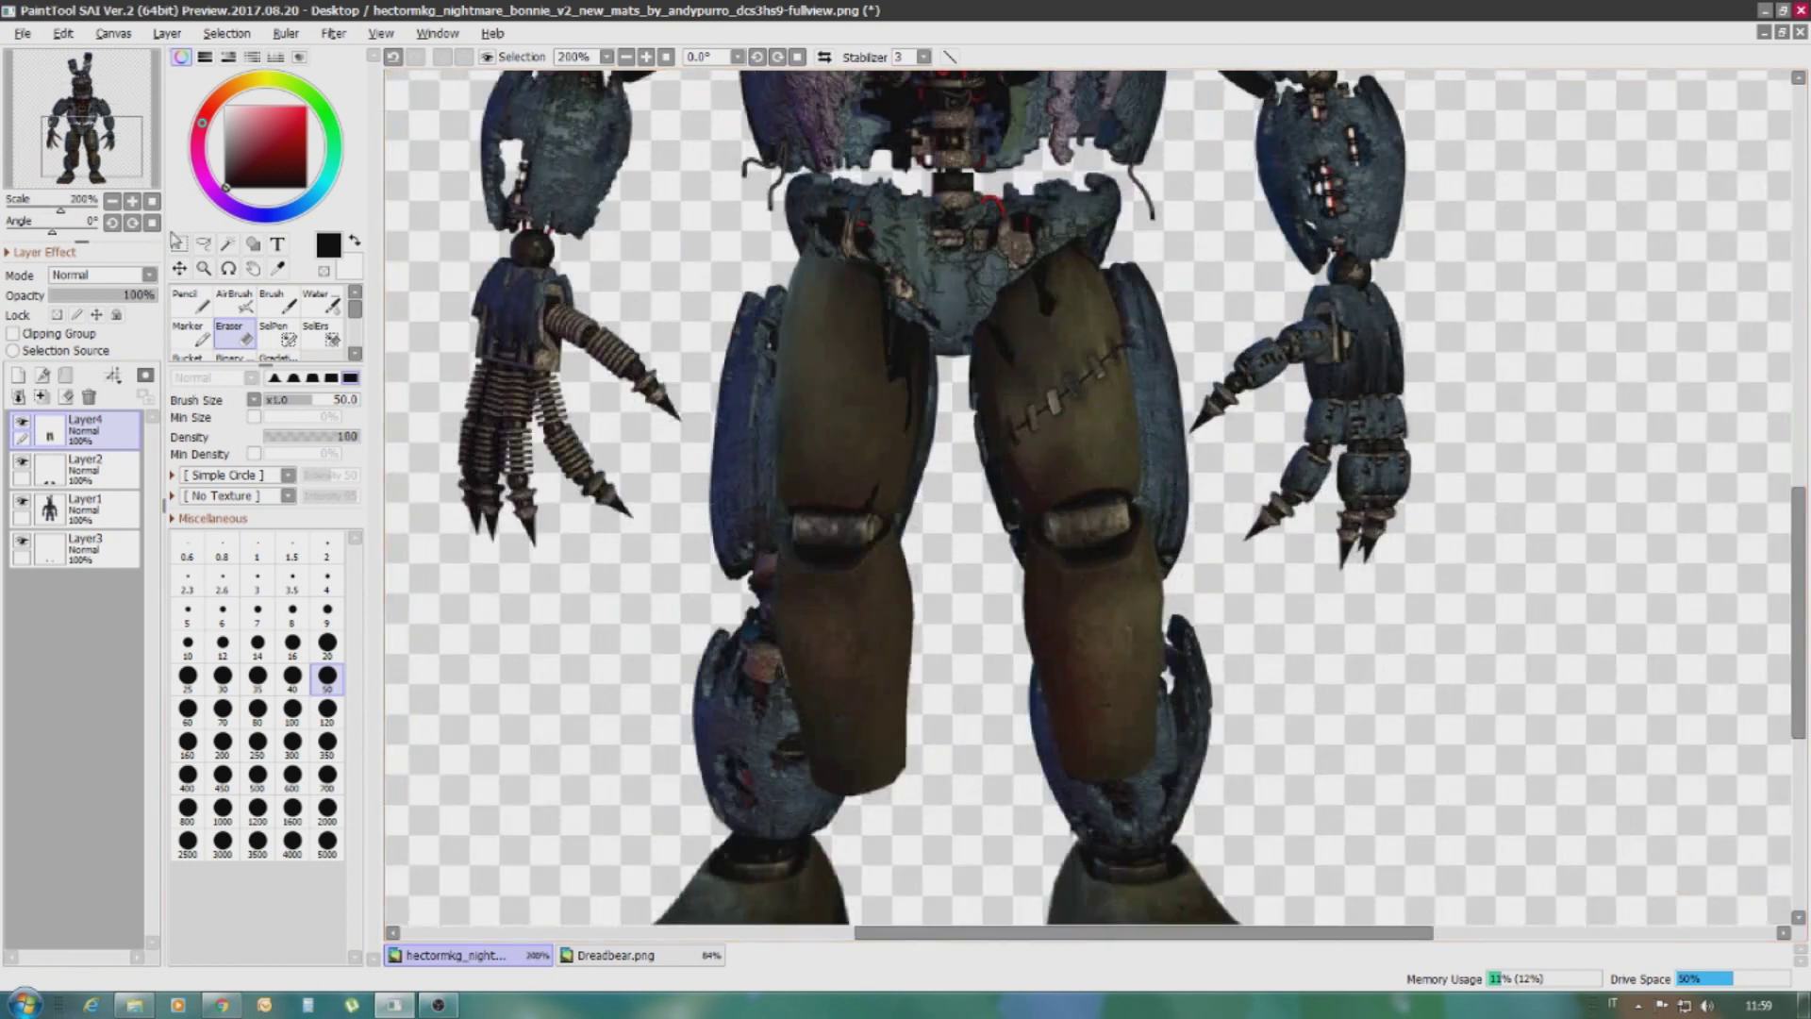
key("ctrl+t")
left_click_drag(744, 524, 709, 528)
left_click_drag(845, 812, 822, 923)
scroll(823, 879, "down", 1)
scroll(861, 723, "up", 1)
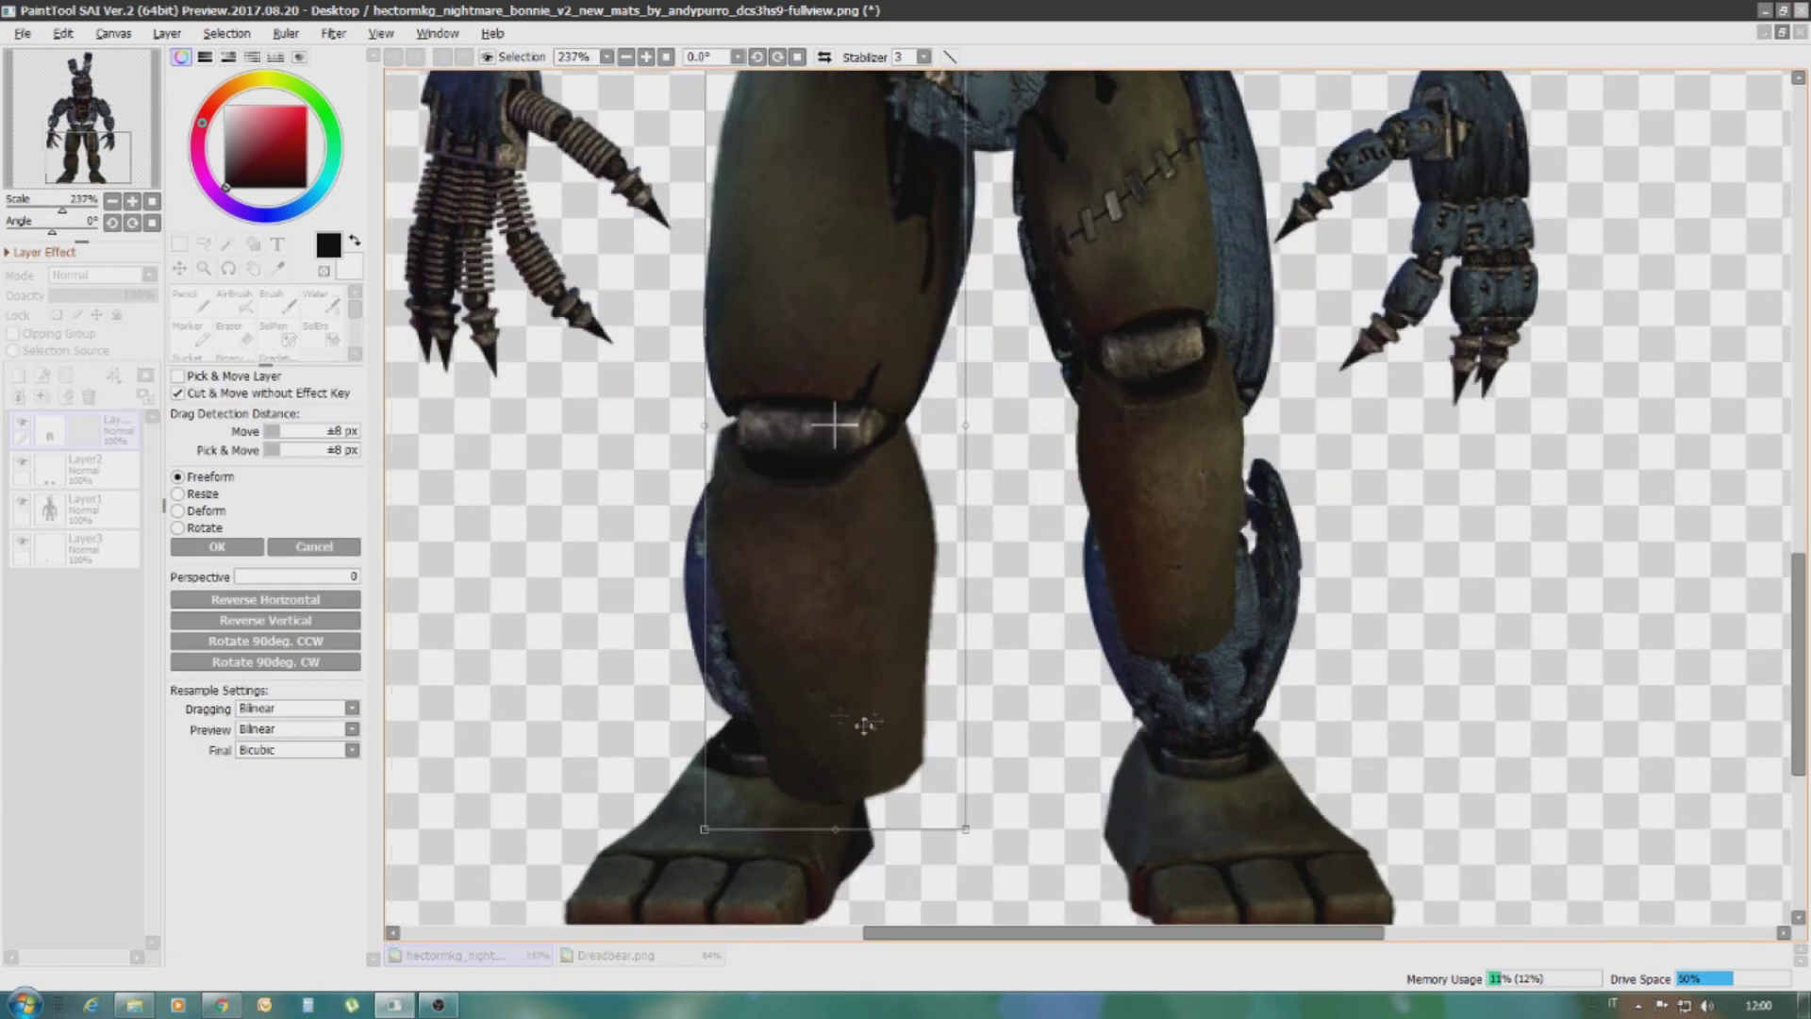
left_click(217, 547)
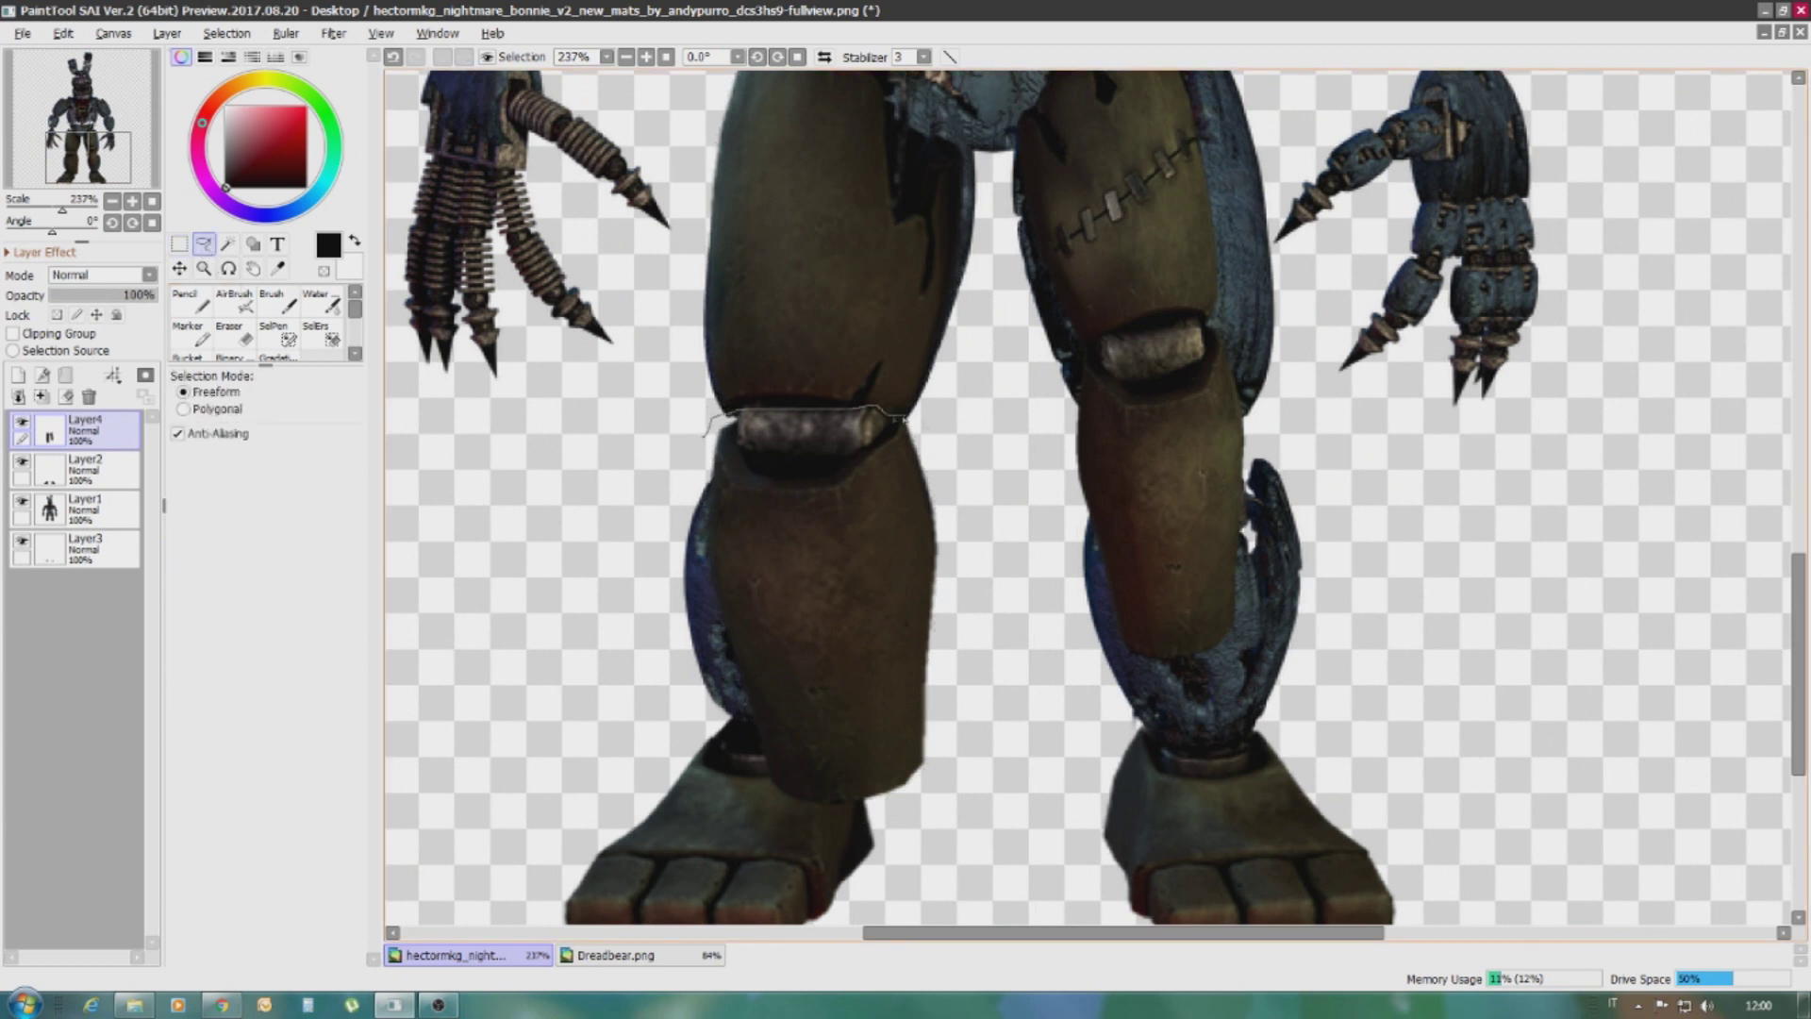
Erase the knee joints and lower legs from the pasted legs on Layer4, leaving only the thighs
left_click(245, 338)
mouse_move(717, 424)
left_mouse_down()
mouse_move(848, 566)
mouse_move(830, 830)
left_mouse_up()
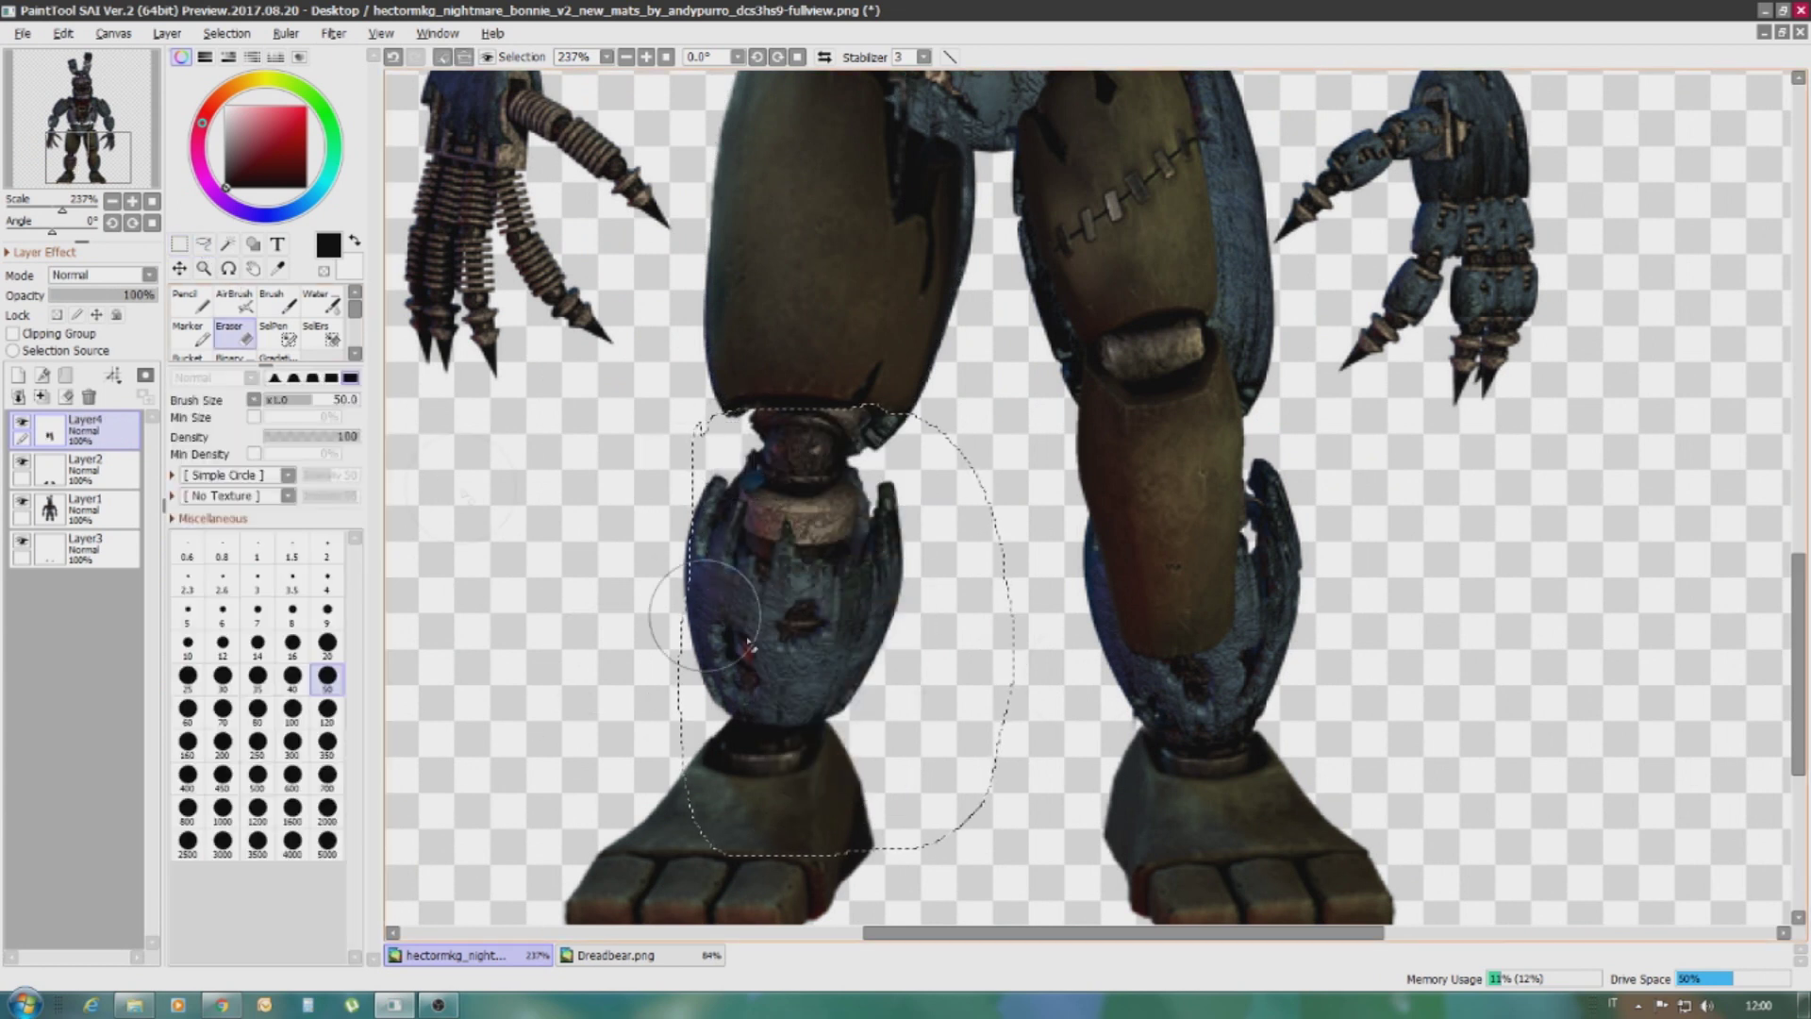
left_click(179, 268)
scroll(1358, 302, "up", 3)
key("e")
mouse_move(808, 465)
left_mouse_down()
mouse_move(1132, 566)
mouse_move(1213, 405)
mouse_move(877, 531)
left_mouse_up()
scroll(877, 531, "down", 3)
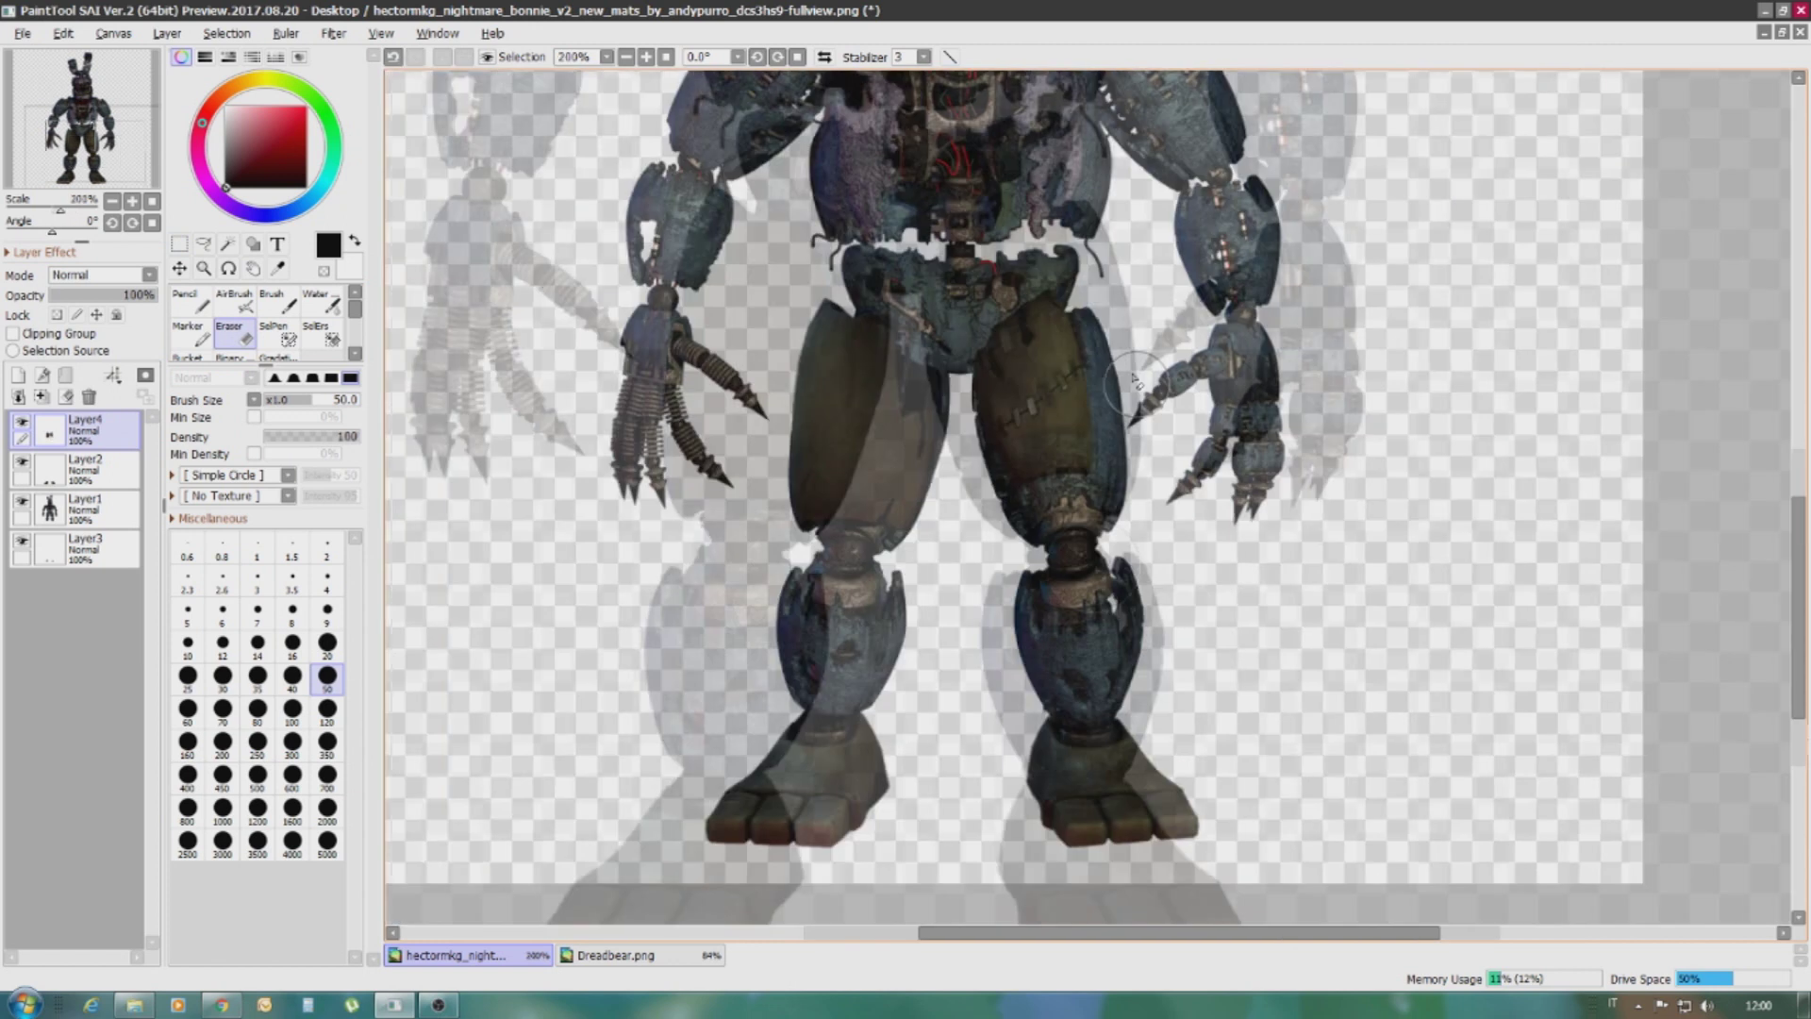
Lasso the pasted left thigh and adjust its size with a free transform to fit beneath the hip
left_click(204, 243)
left_click_drag(552, 697, 524, 375)
left_click_drag(792, 686, 787, 688)
key("ctrl+t")
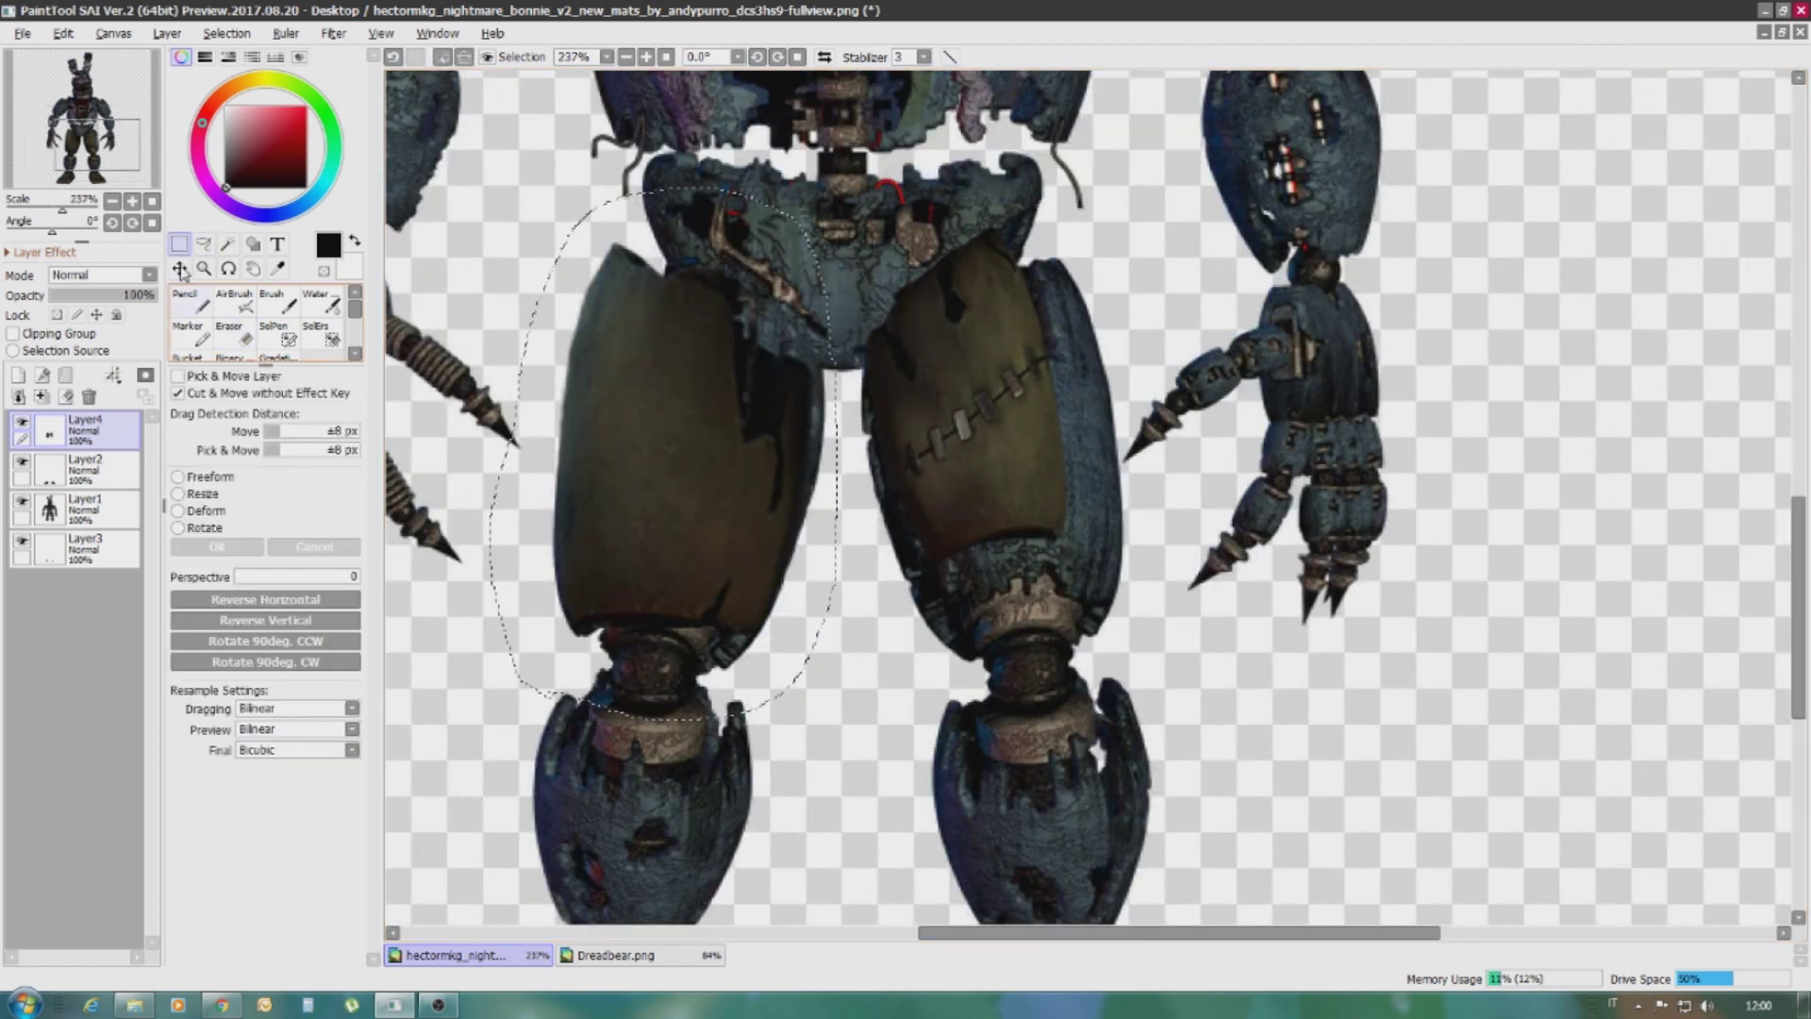
left_click_drag(741, 255, 788, 229)
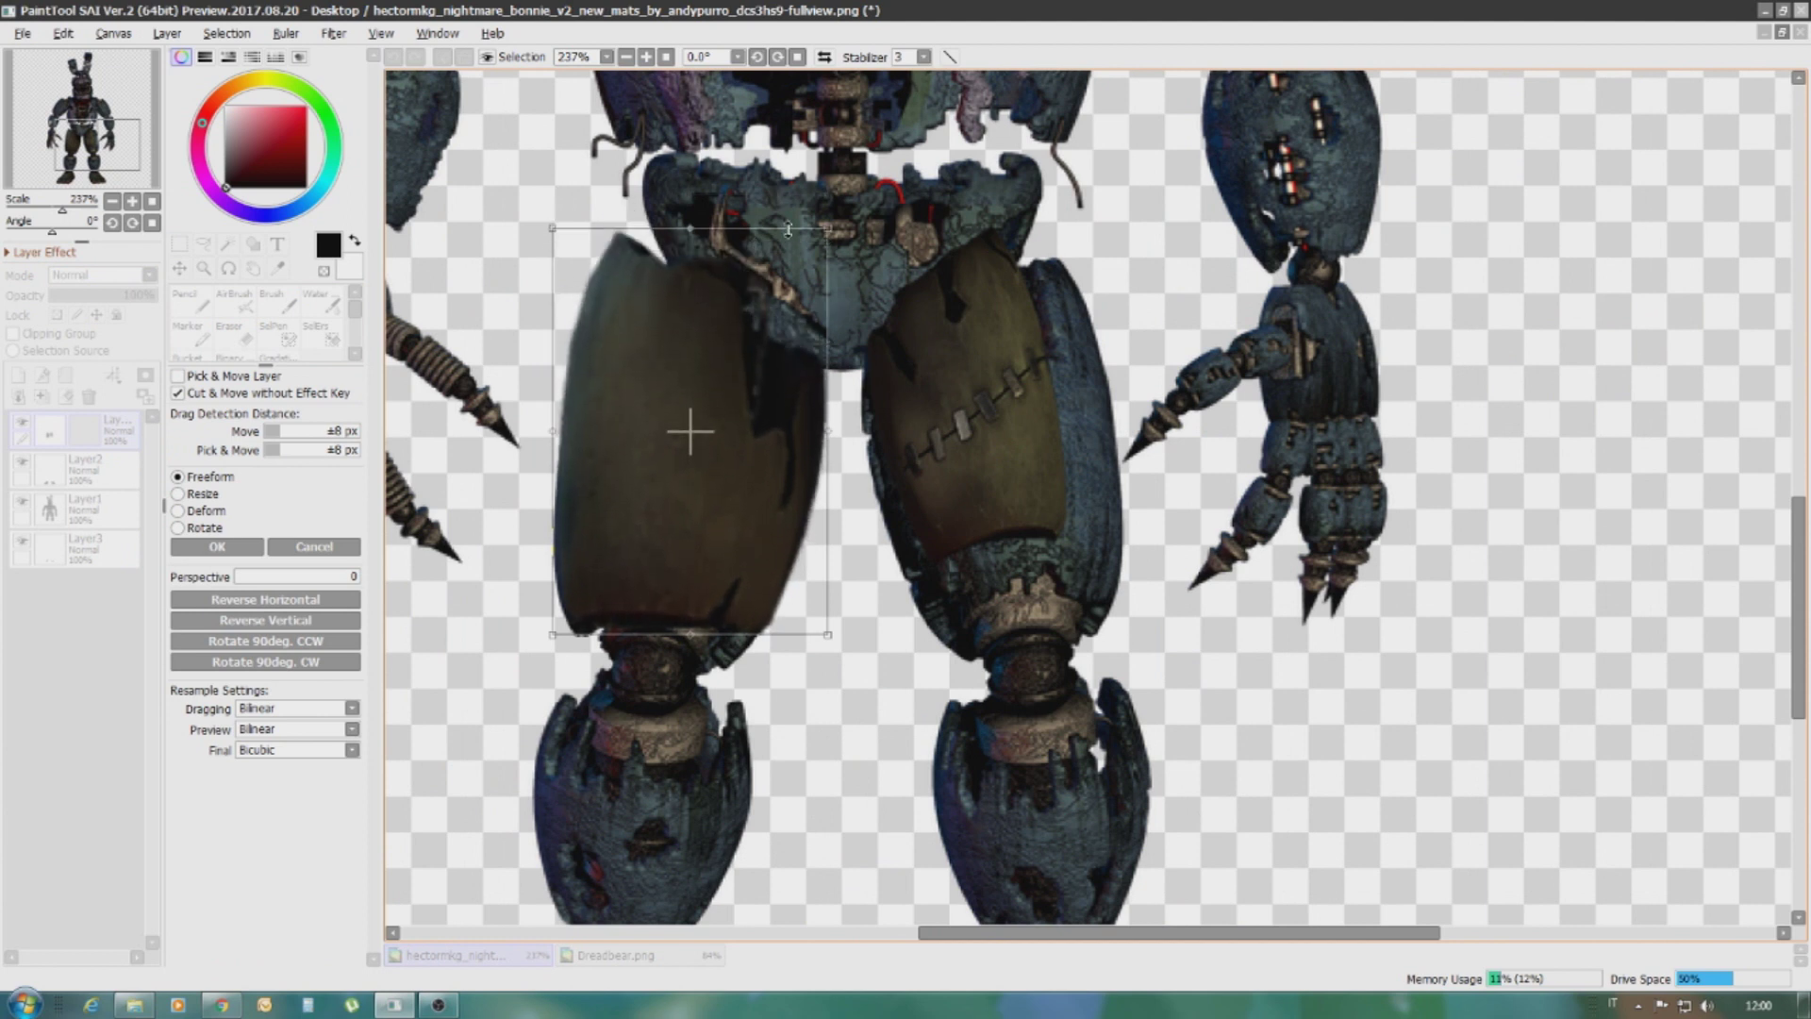
left_click(218, 550)
Enlarge and reposition the stitched right thigh so it covers Bonnie's right thigh
key("ctrl+t")
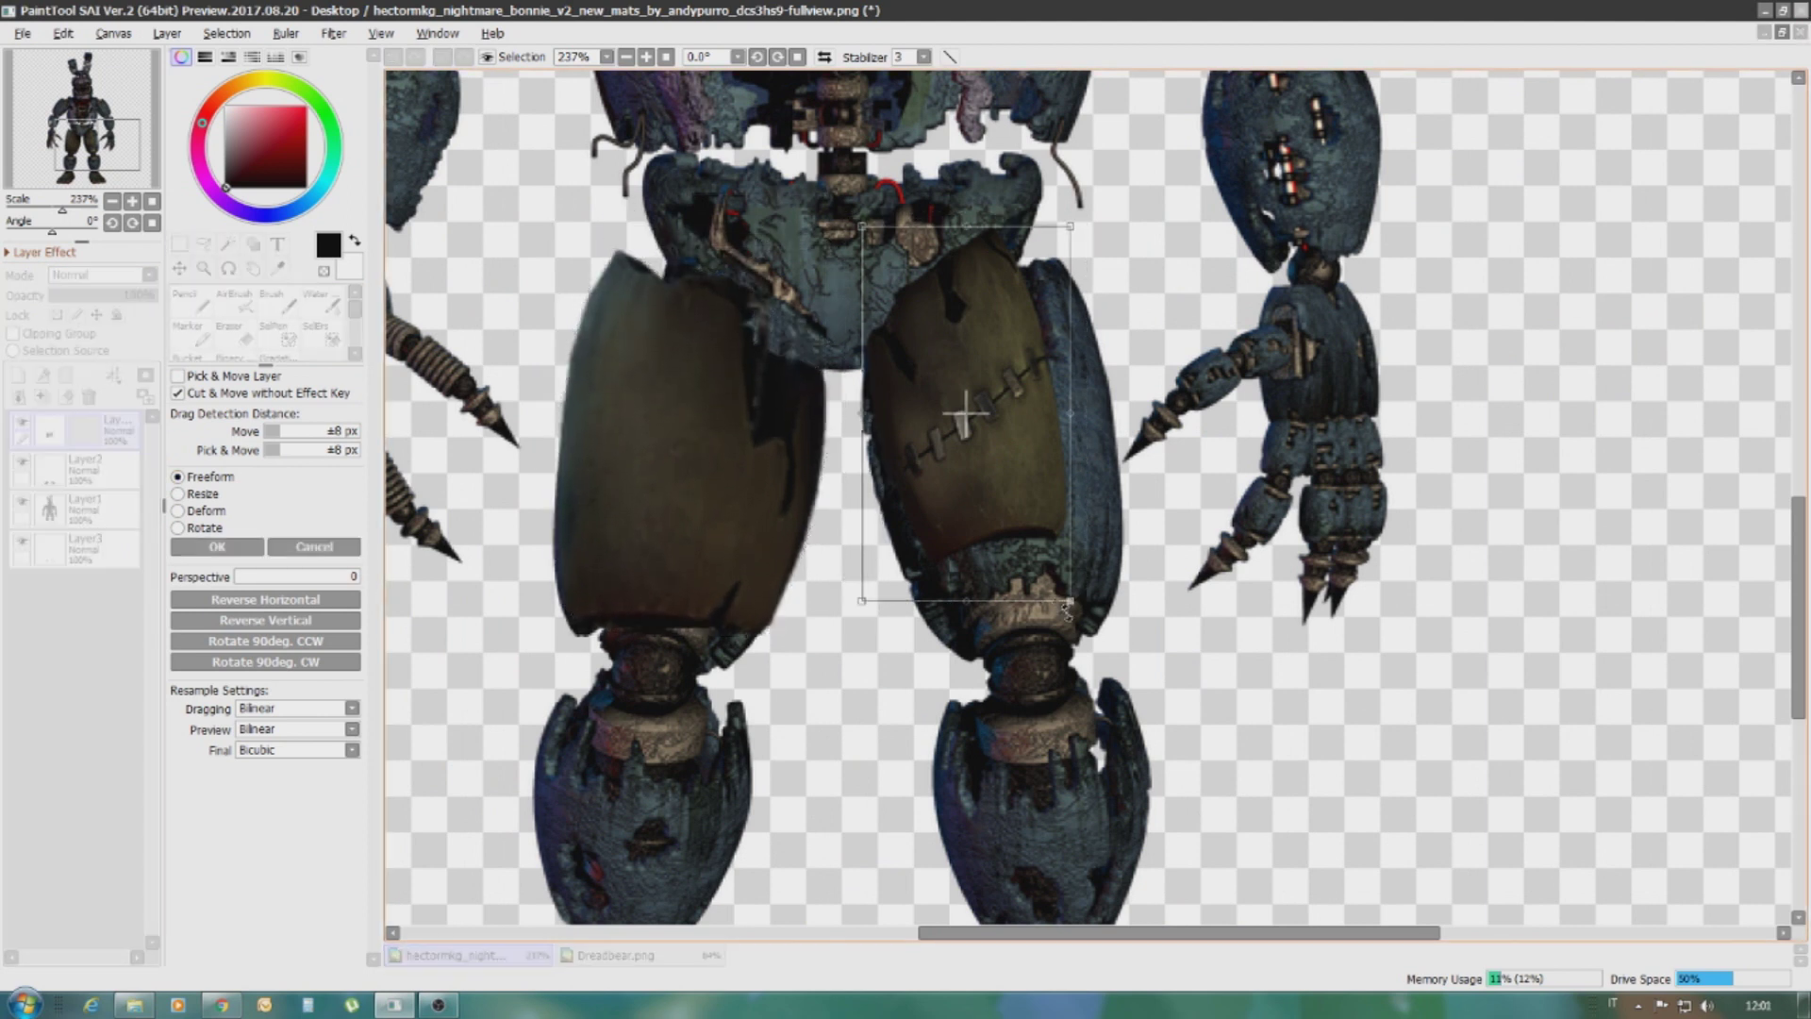
left_click_drag(1084, 600, 1119, 712)
left_click_drag(1123, 466, 1138, 248)
left_click(253, 550)
scroll(566, 755, "down", 3)
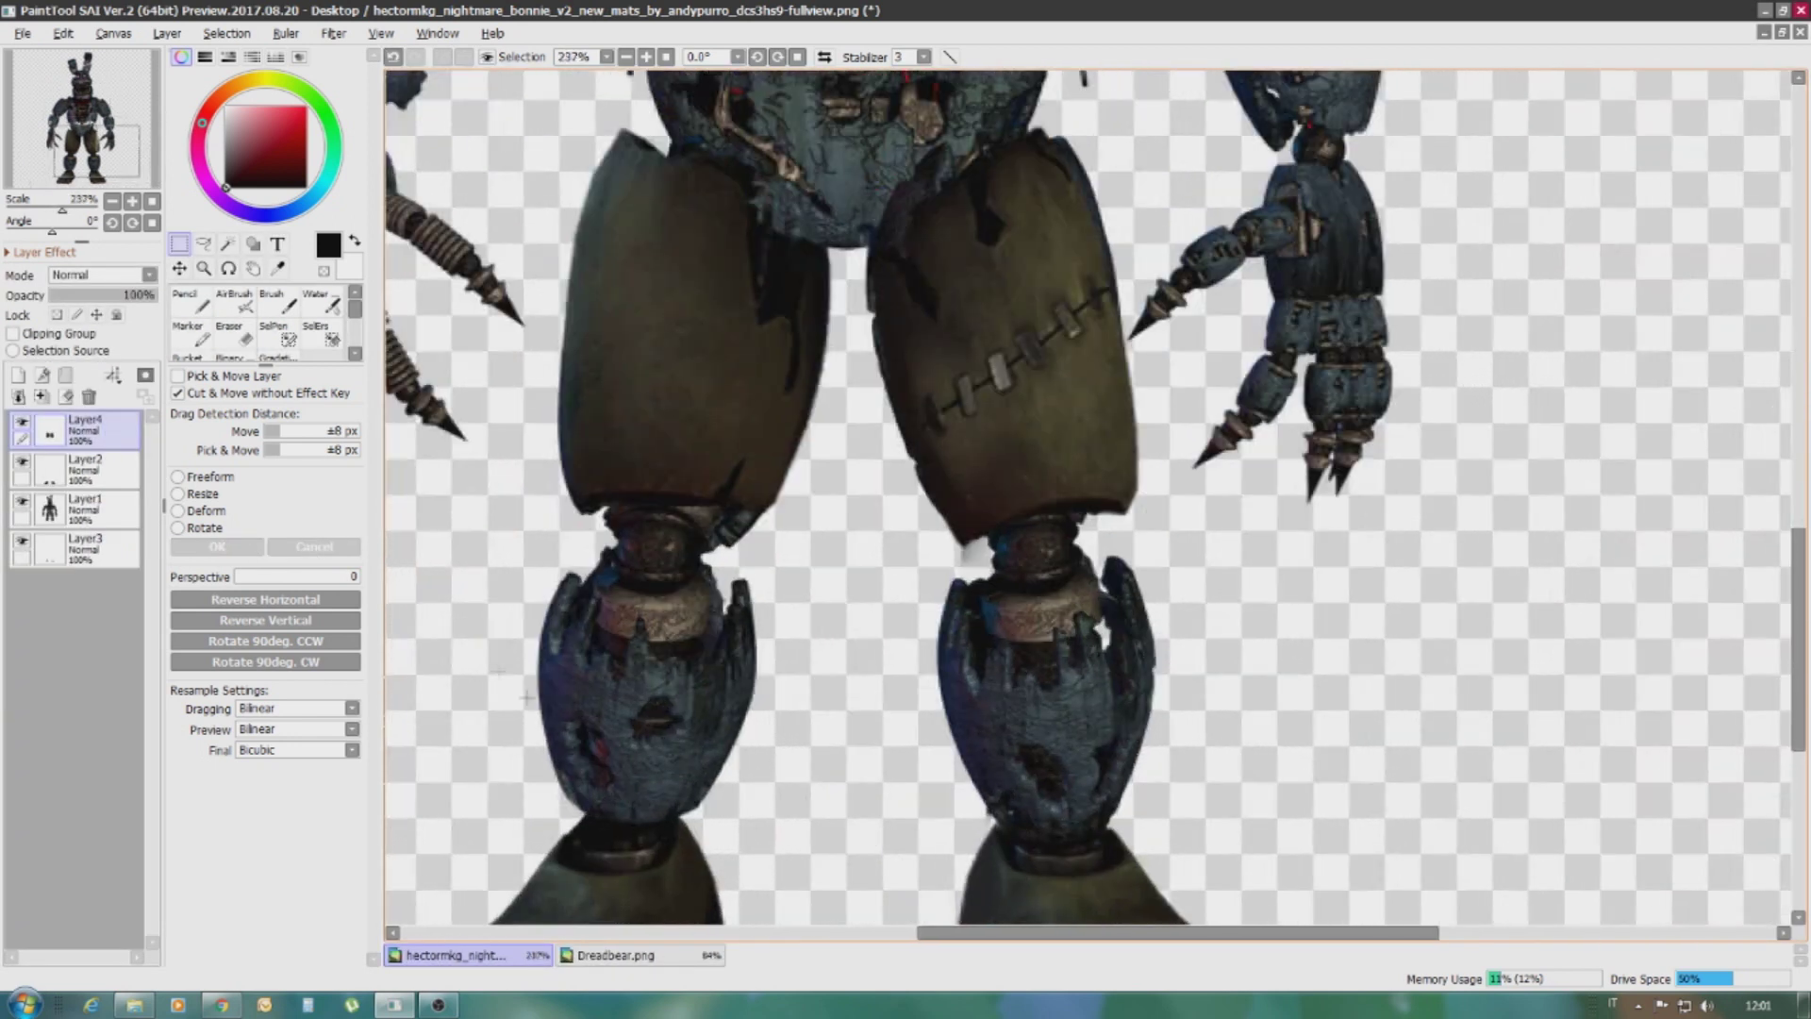
Lasso both shins with their knee joints in Dreadbear.png and paste them as a new layer in the Bonnie image
left_click(615, 955)
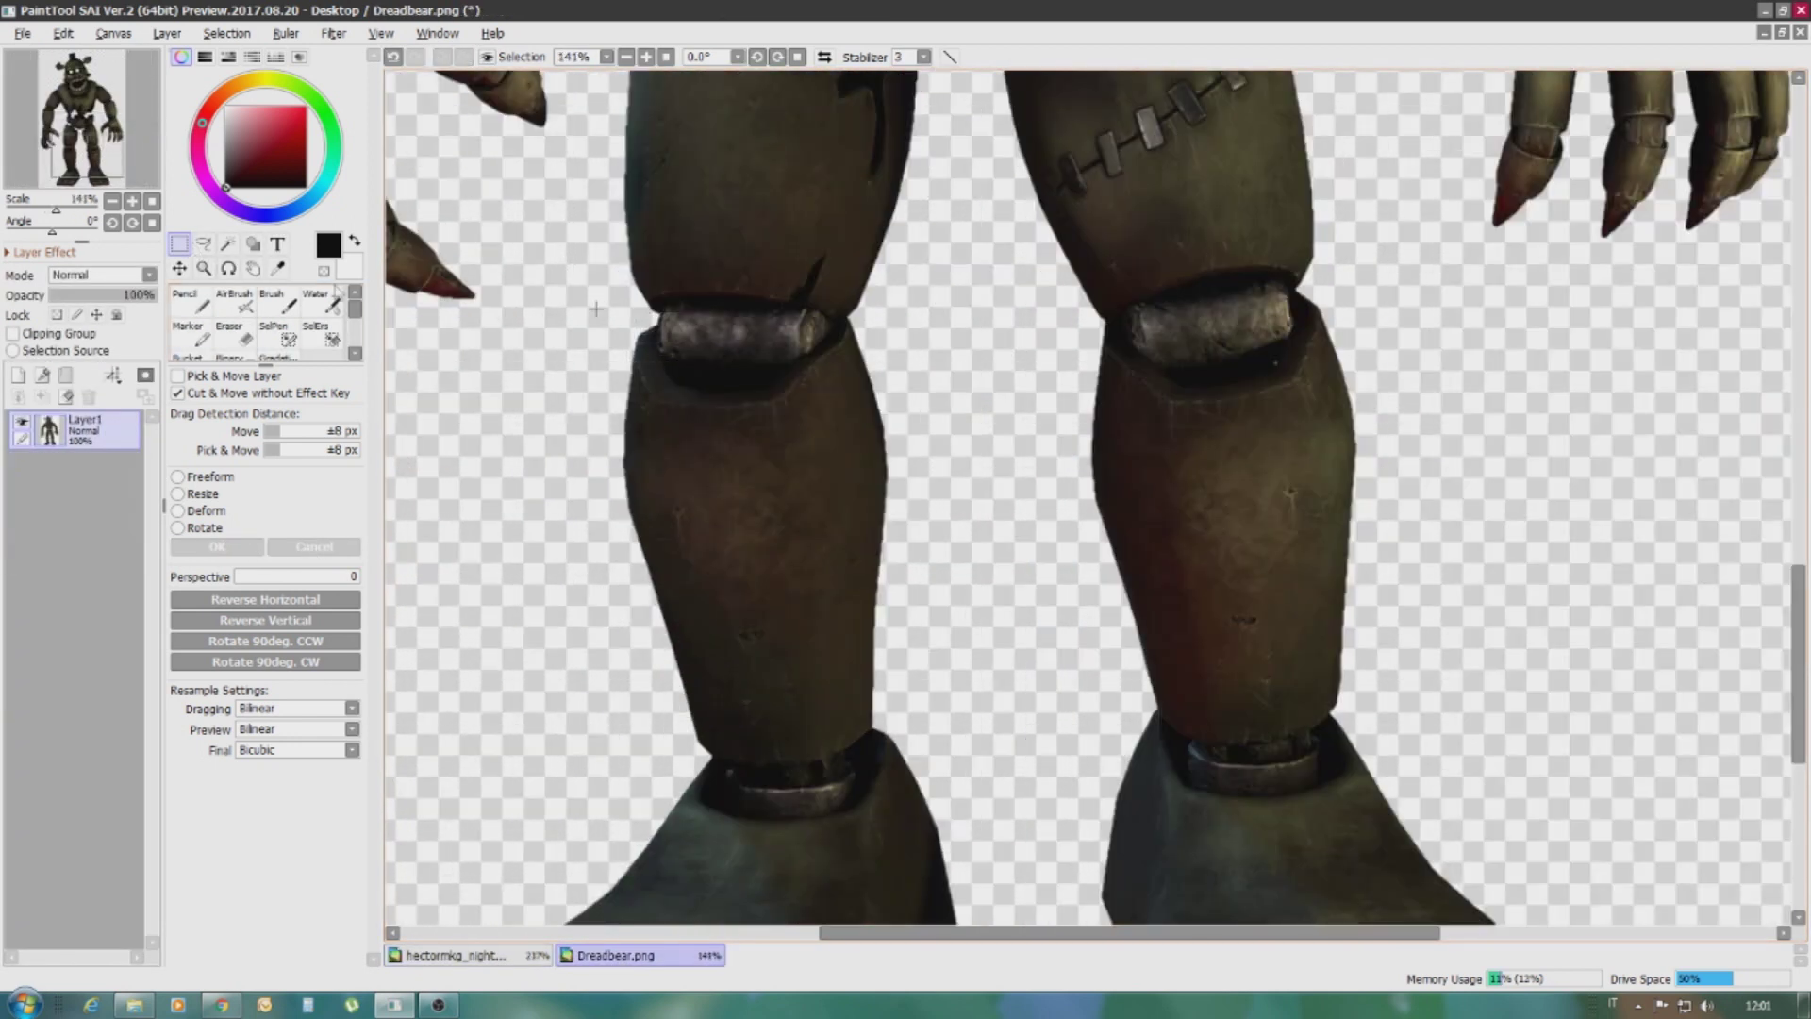
key("l")
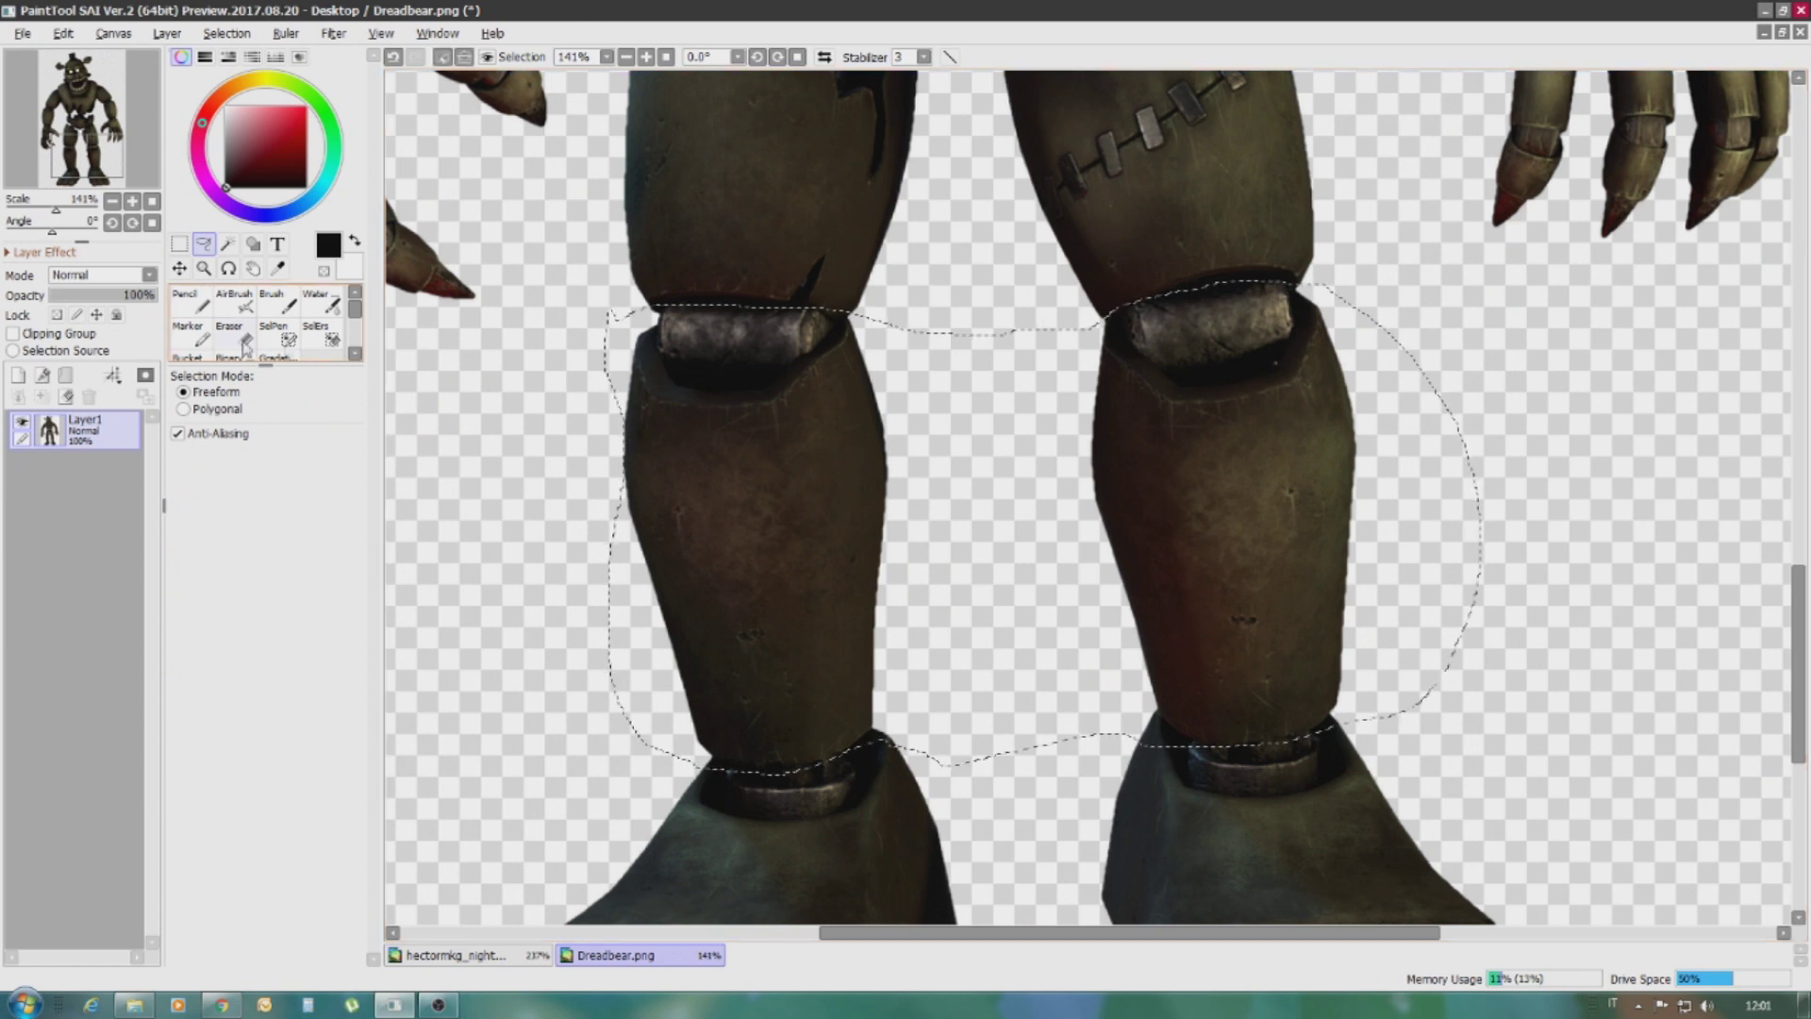
left_click(279, 336)
left_click(452, 955)
key("ctrl+v")
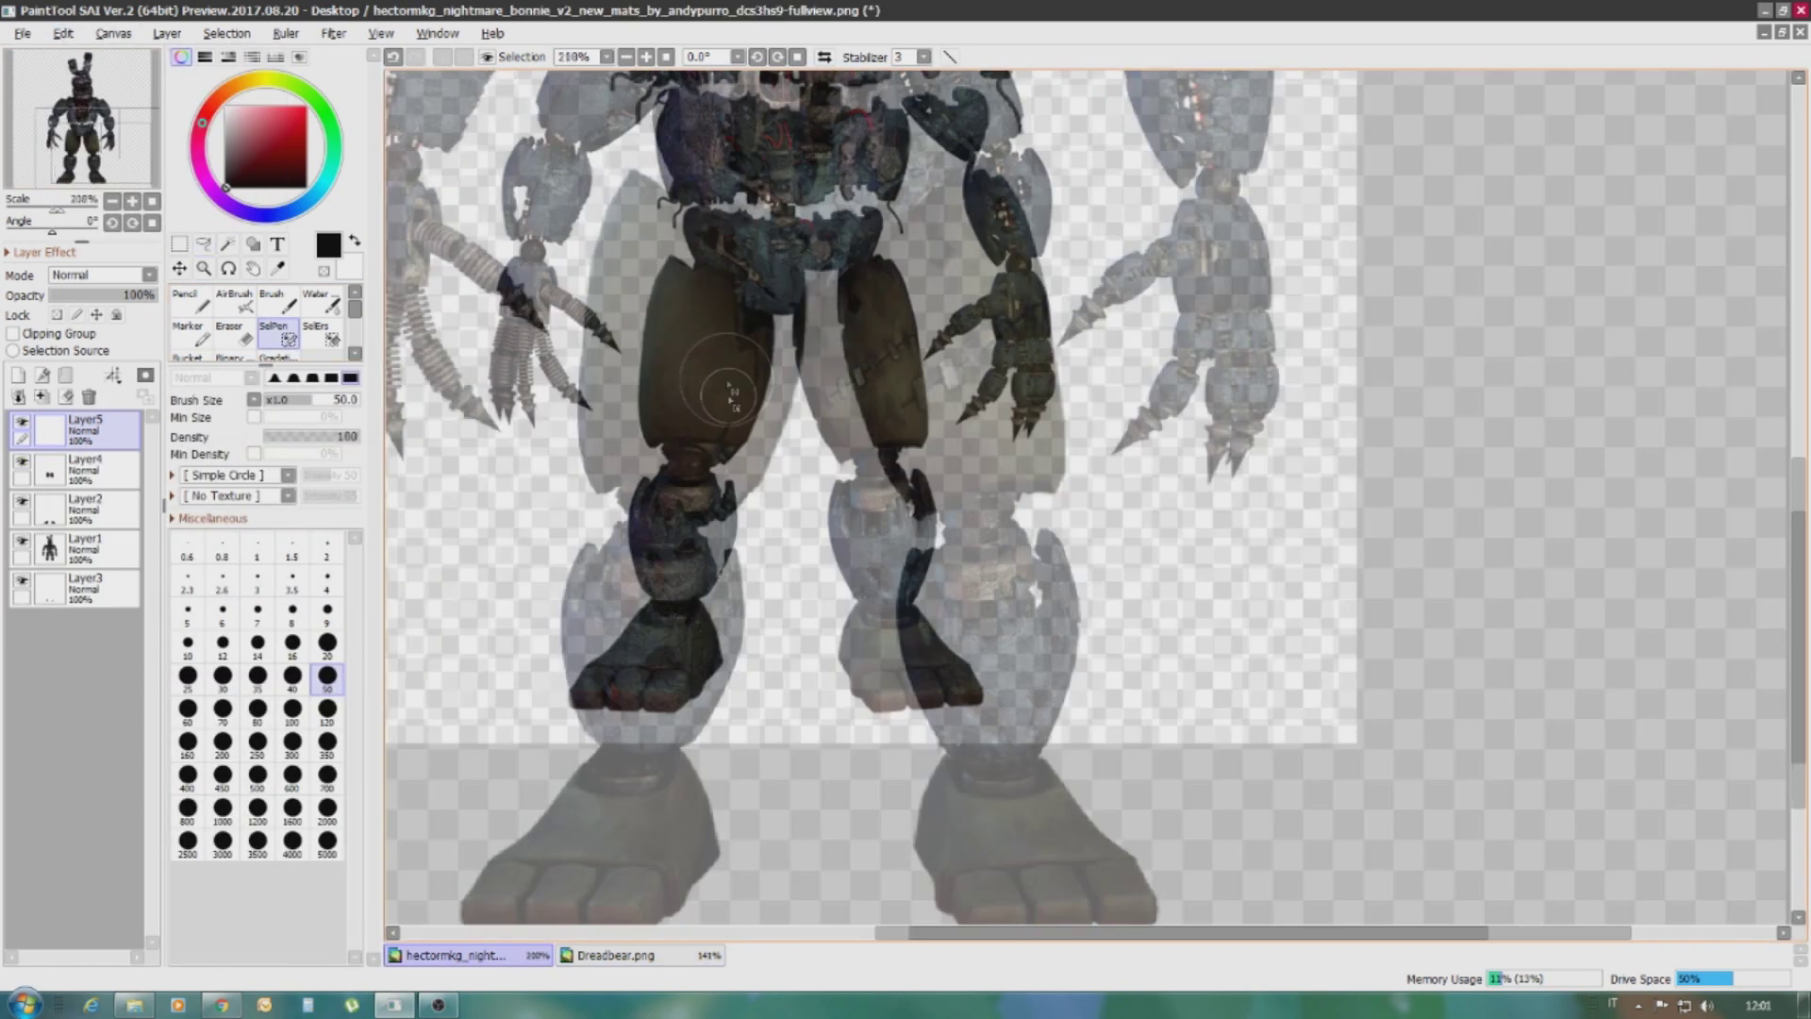
Move the pasted shins into the empty area beside Bonnie's right leg
key("ctrl+t")
scroll(825, 492, "up", 7)
left_click_drag(824, 492, 1368, 674)
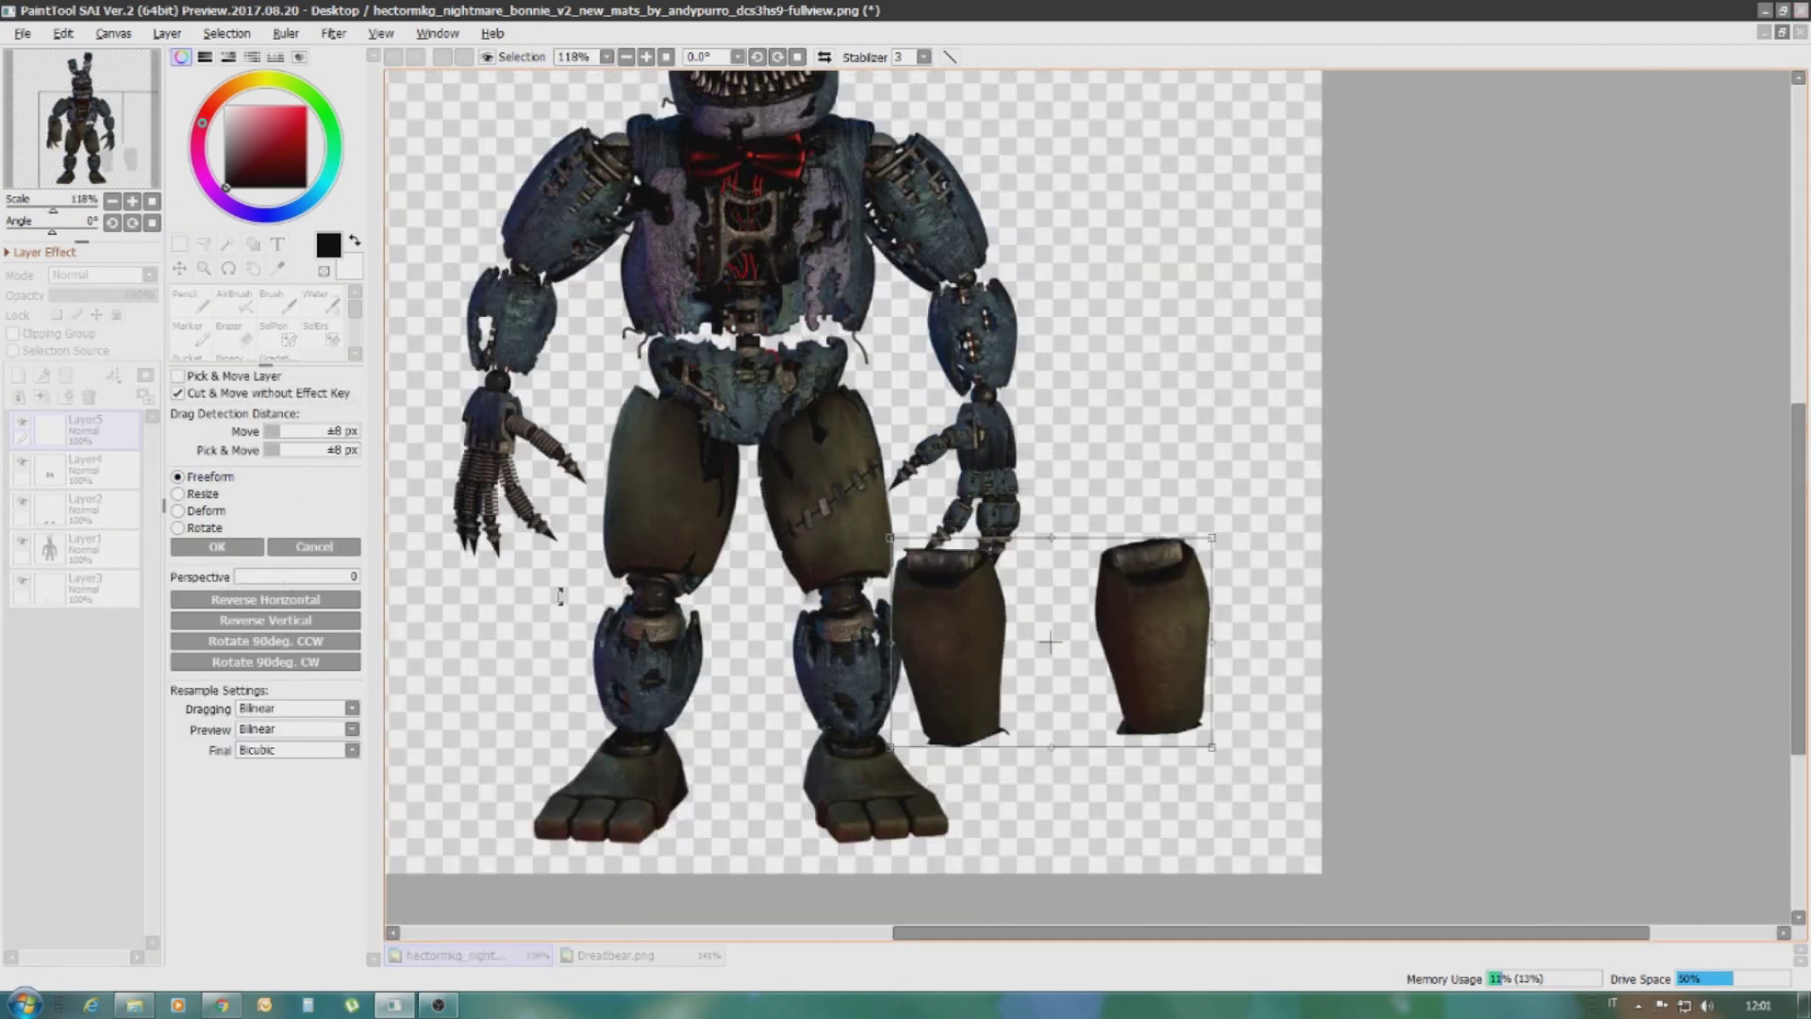
key("Return")
Place one pasted shin over Bonnie's left lower leg, fitting it between the thigh and the foot
key("ctrl+t")
left_click_drag(1042, 660, 627, 712)
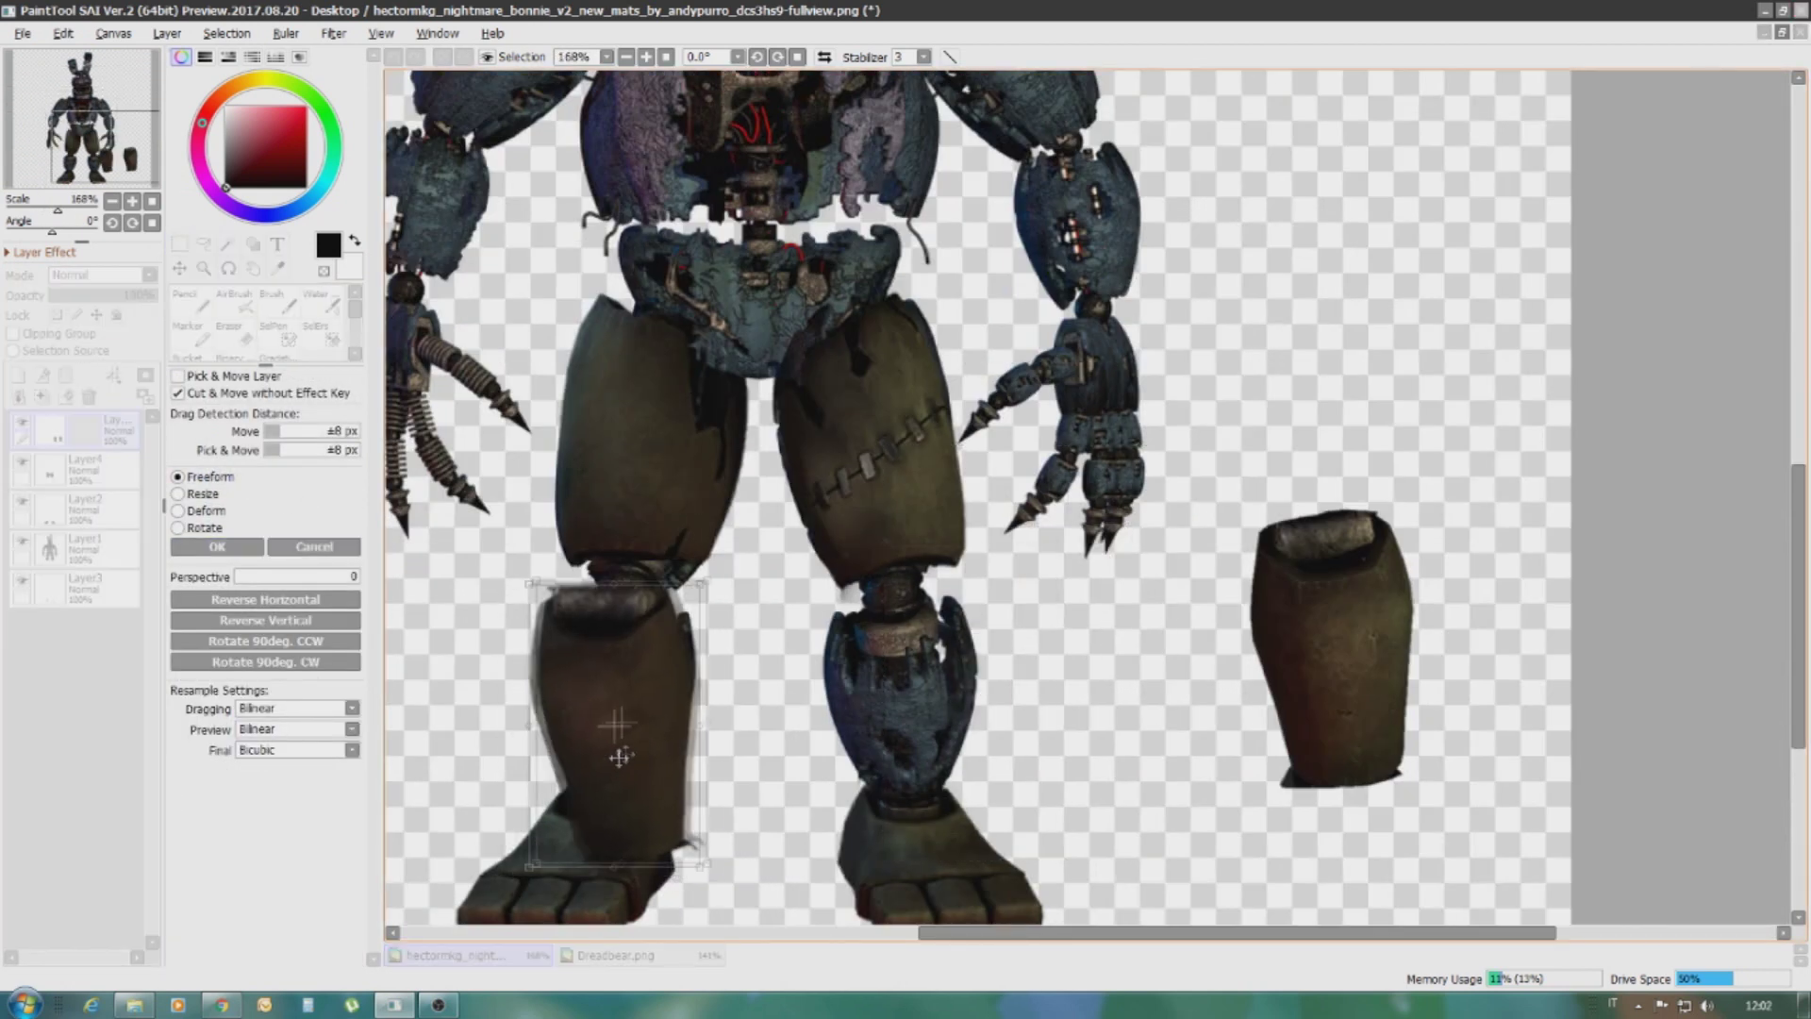
scroll(578, 809, "up", 4)
left_click_drag(736, 681, 679, 522)
scroll(679, 522, "up", 2)
key("Return")
Erase the ragged scraps at the left shin's lower edge and deform the shin to line up with the thigh and ankle
key("e")
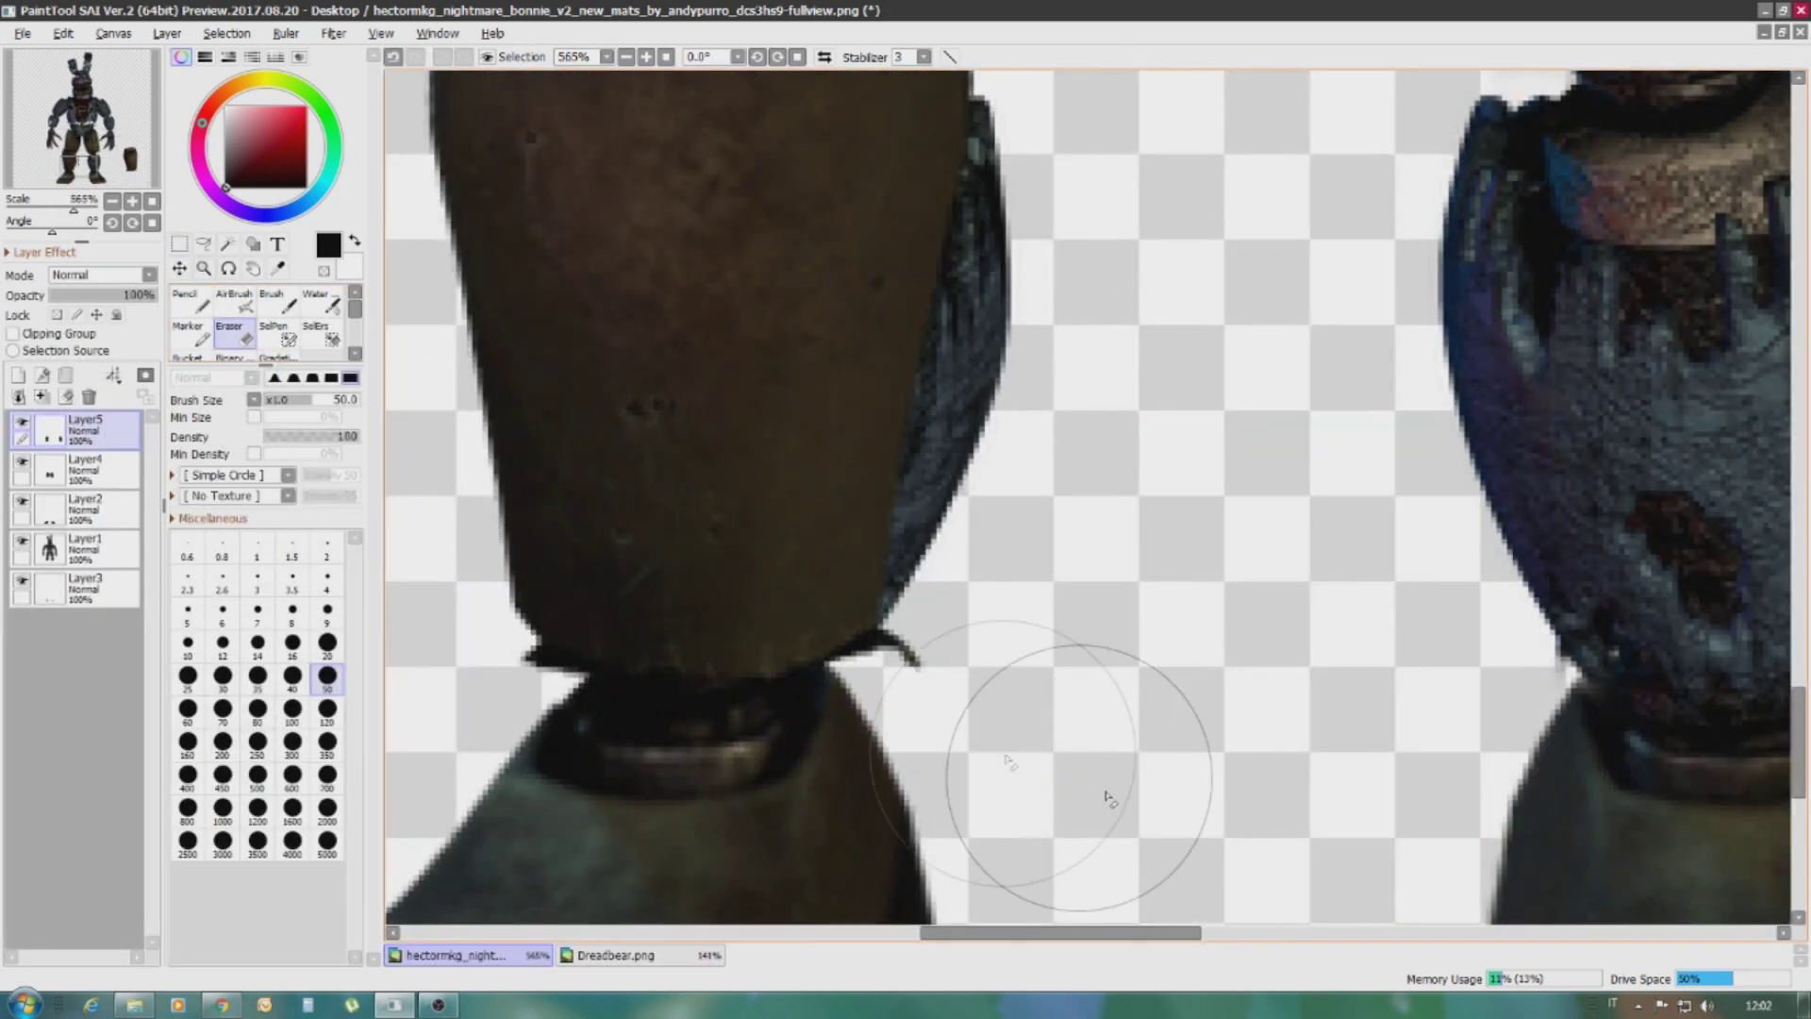
scroll(545, 809, "down", 3)
key("m")
left_click_drag(508, 160, 807, 857)
key("ctrl+t")
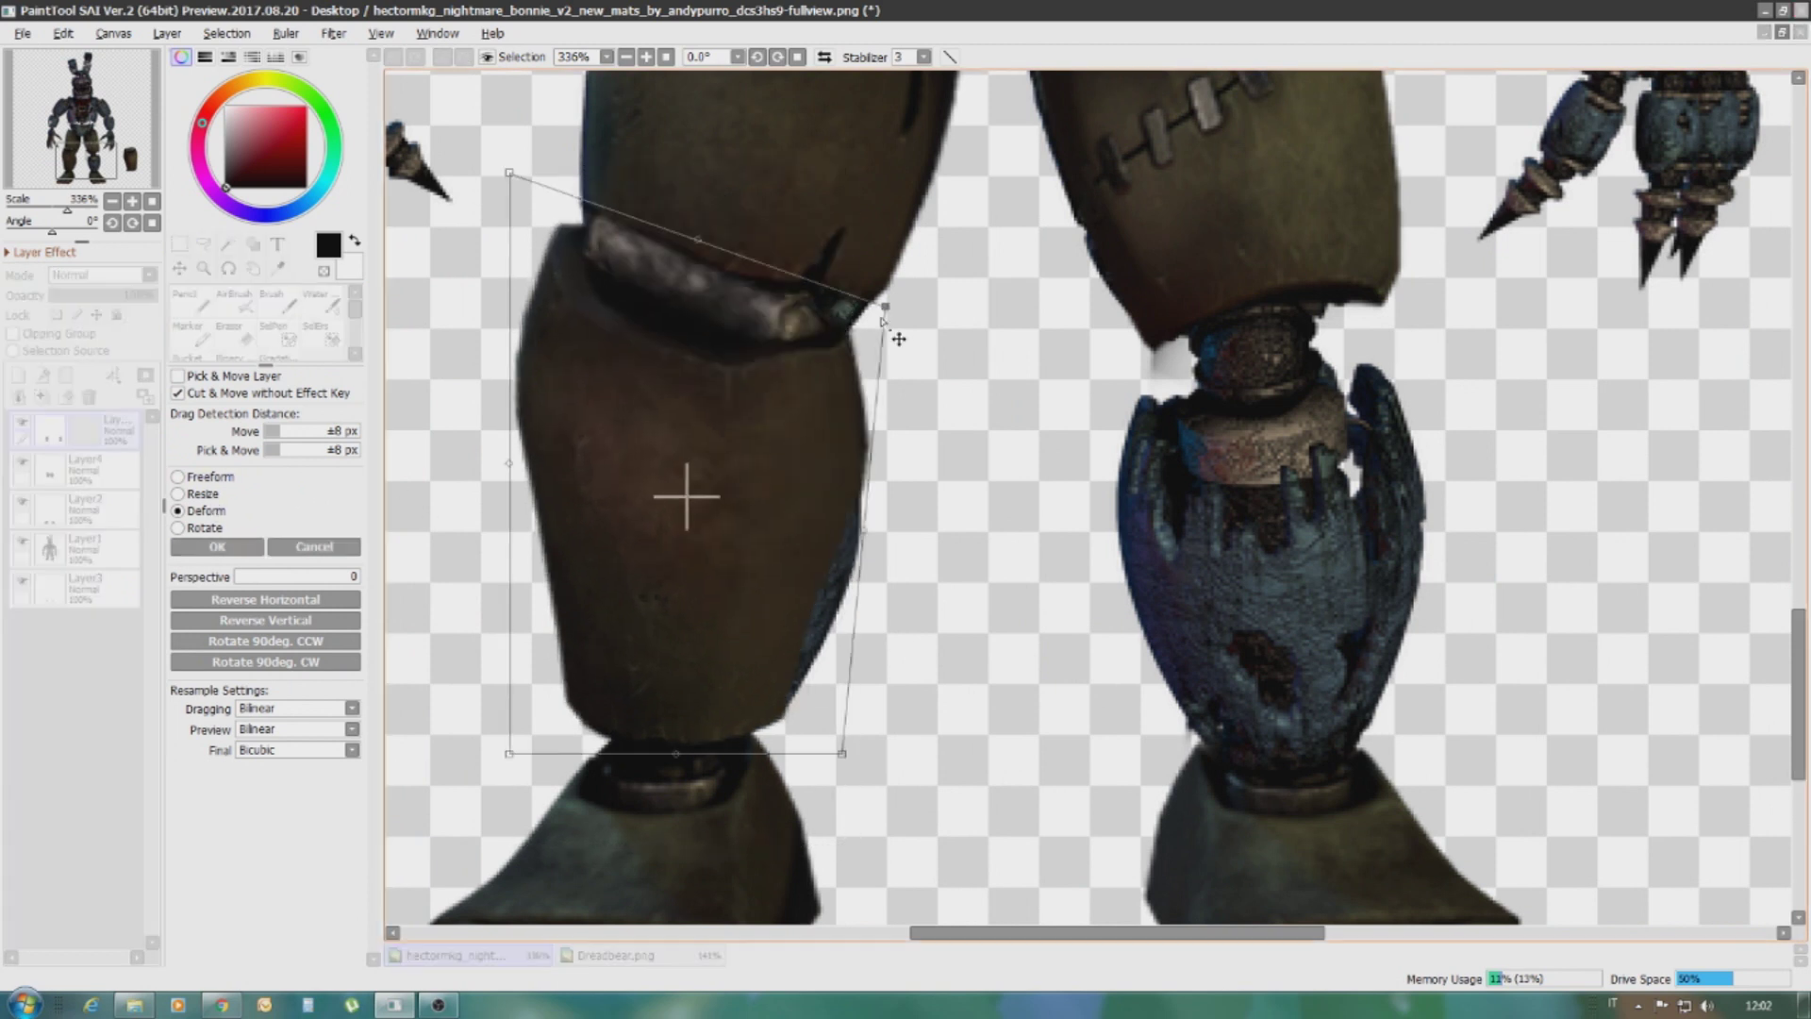
left_click_drag(508, 161, 589, 286)
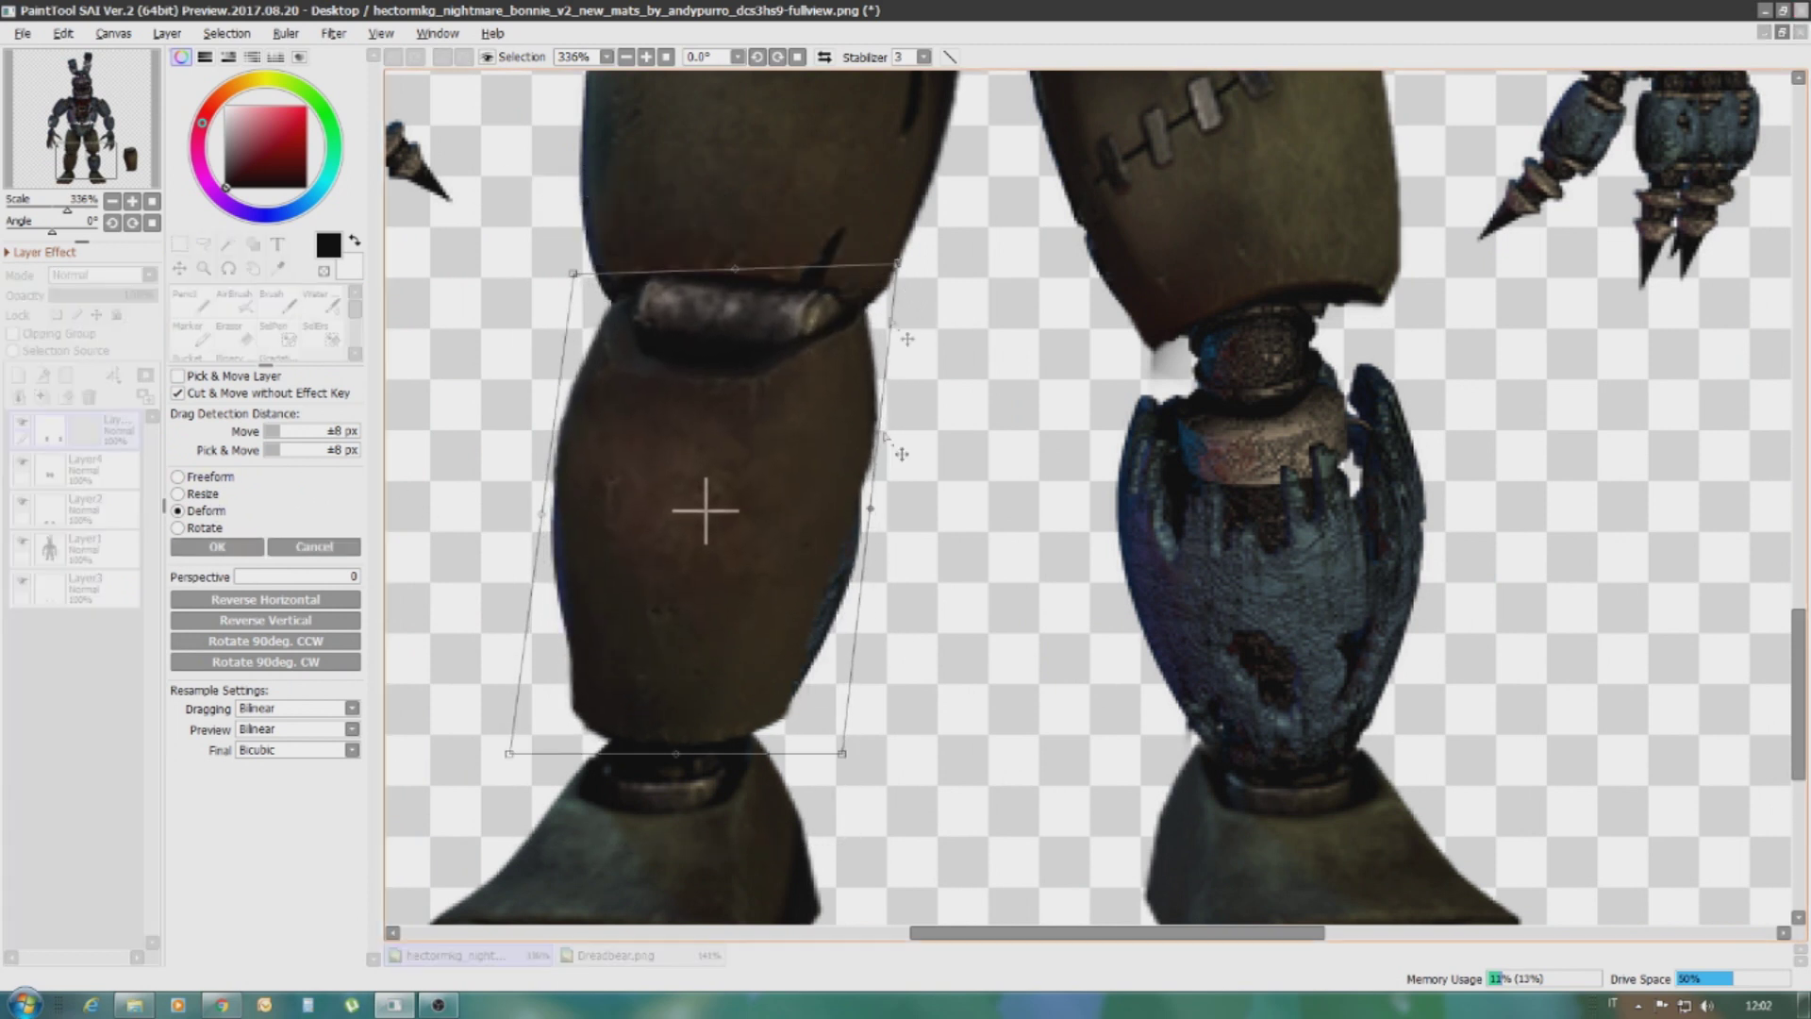
left_click_drag(539, 771, 566, 774)
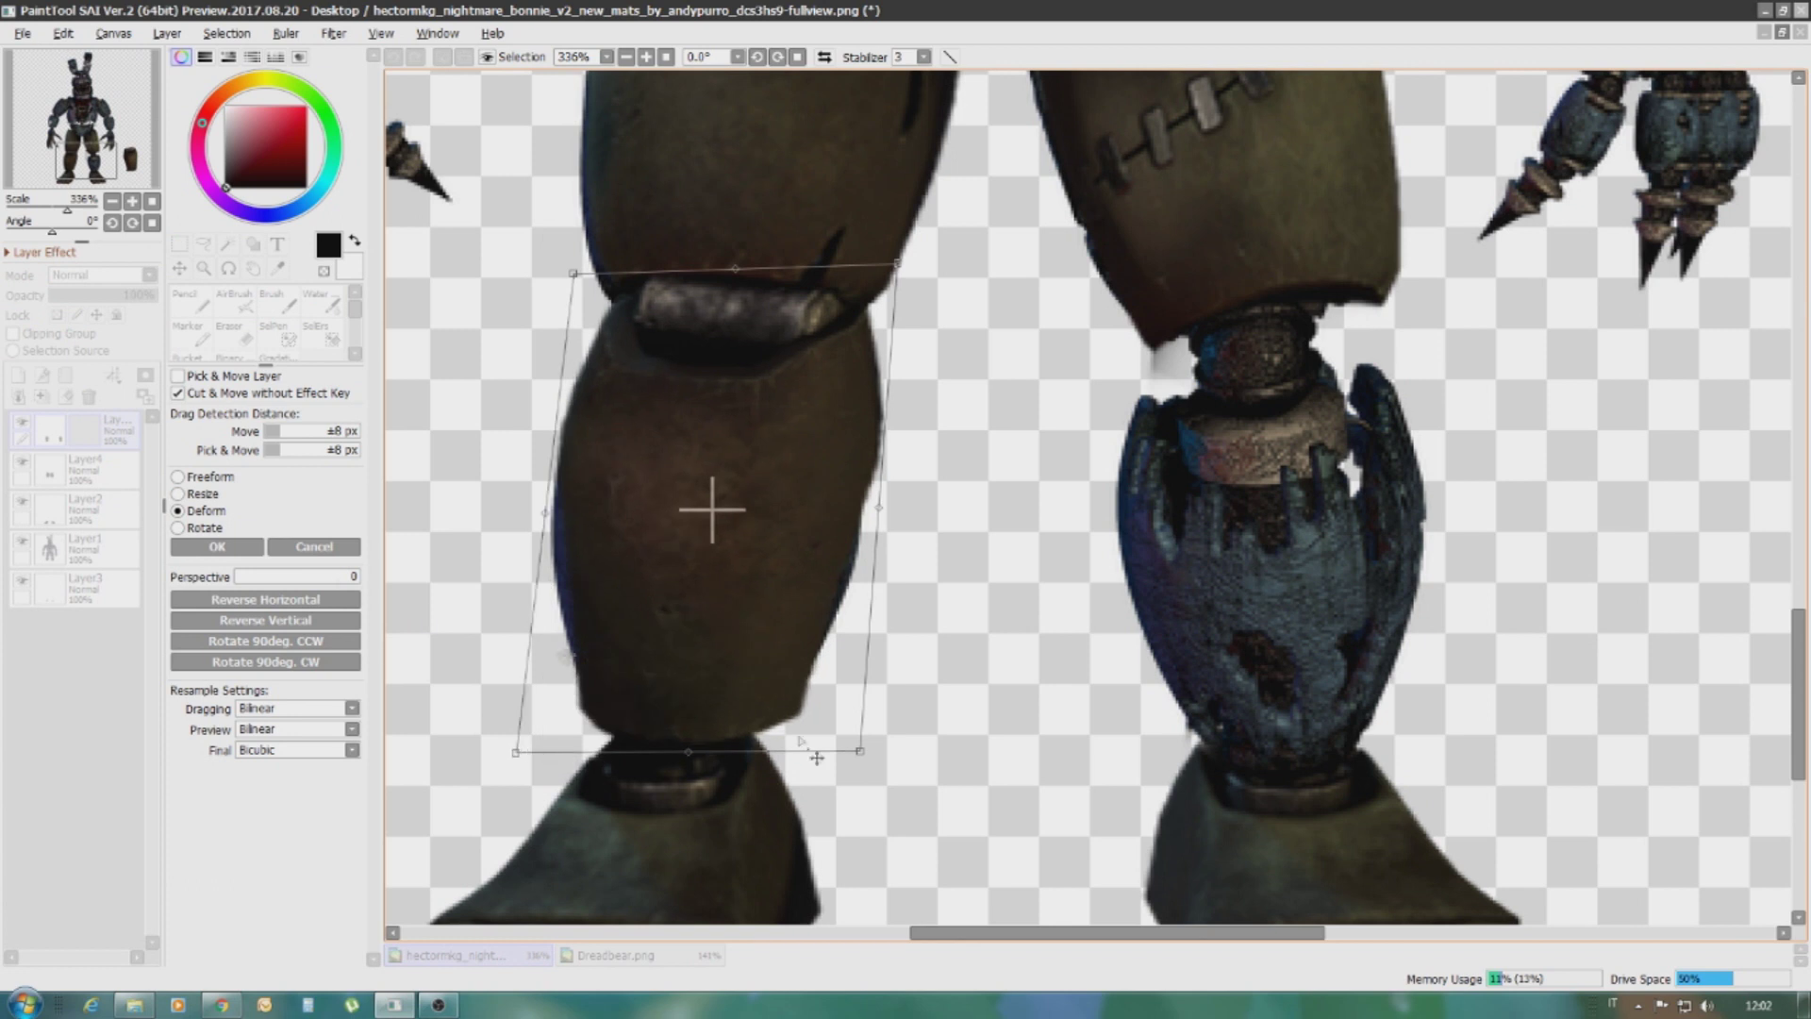
key("Return")
Remove the spare pasted shin and duplicate the finished left shin onto a new layer
scroll(619, 514, "down", 4)
left_click_drag(1084, 396, 1179, 604)
scroll(887, 452, "down", 3)
scroll(671, 471, "up", 5)
left_click(63, 33)
left_click(95, 133)
Mirror the duplicated shin horizontally and move it over Bonnie's right lower leg
key("ctrl+t")
left_click_drag(887, 415, 1282, 417)
scroll(1283, 417, "up", 2)
left_click_drag(1383, 586, 1423, 424)
scroll(1423, 424, "down", 1)
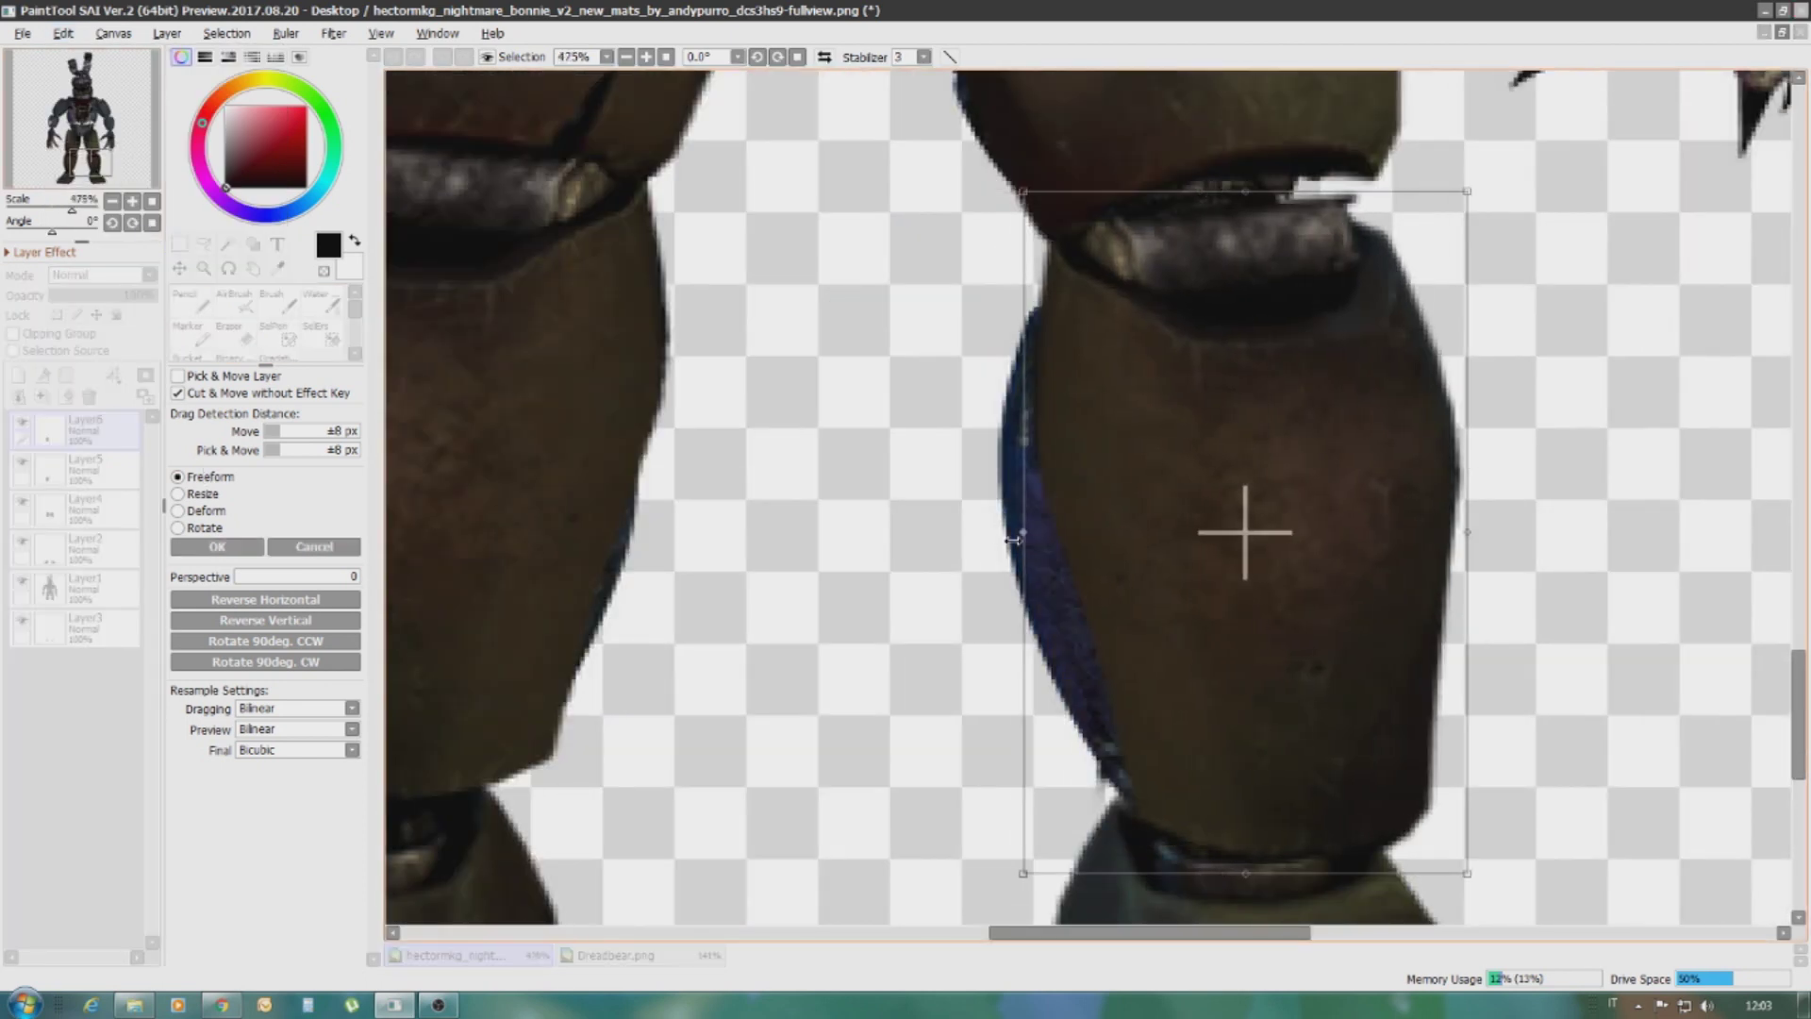
Fine-tune the mirrored shin's size, angle and position to fit the right knee and ankle
left_click_drag(1238, 192, 1279, 207)
left_click_drag(1368, 695, 1341, 696)
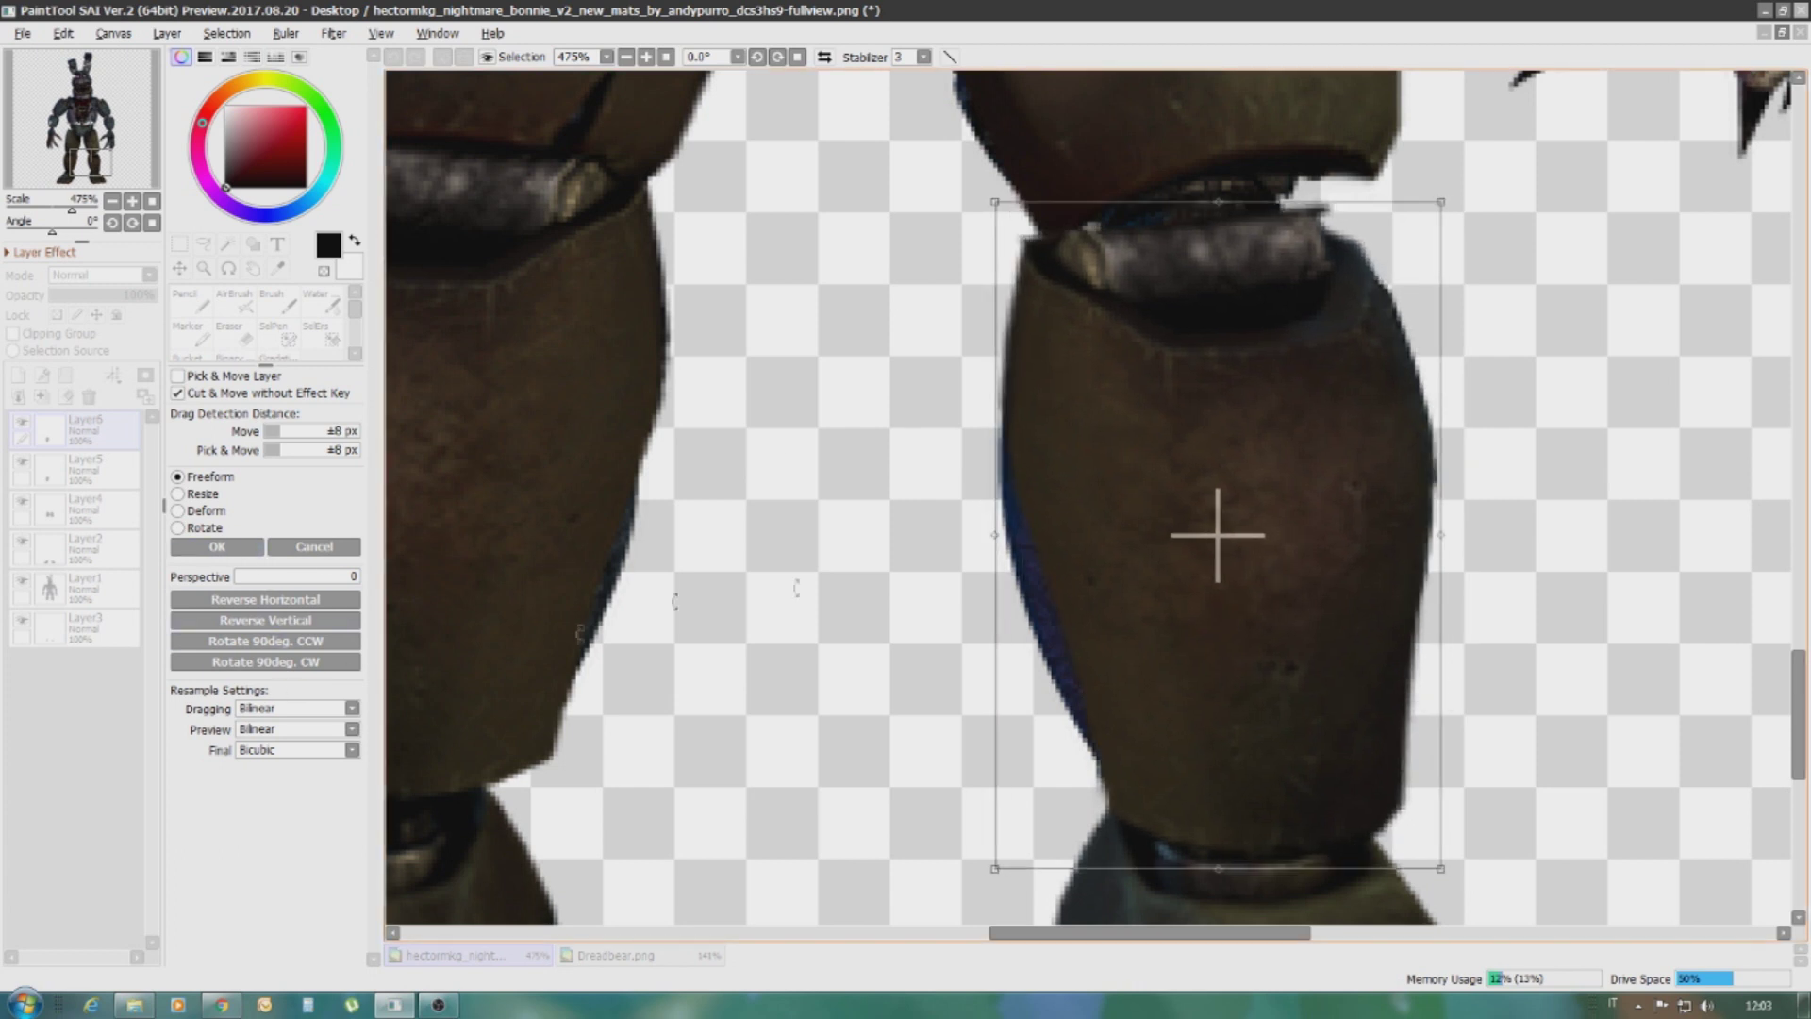
left_click_drag(976, 563, 997, 410)
scroll(989, 448, "down", 3)
key("Return")
Paint black behind the right knee joint on Layer3 with the size 20 pencil to fill the gap
scroll(930, 484, "up", 1)
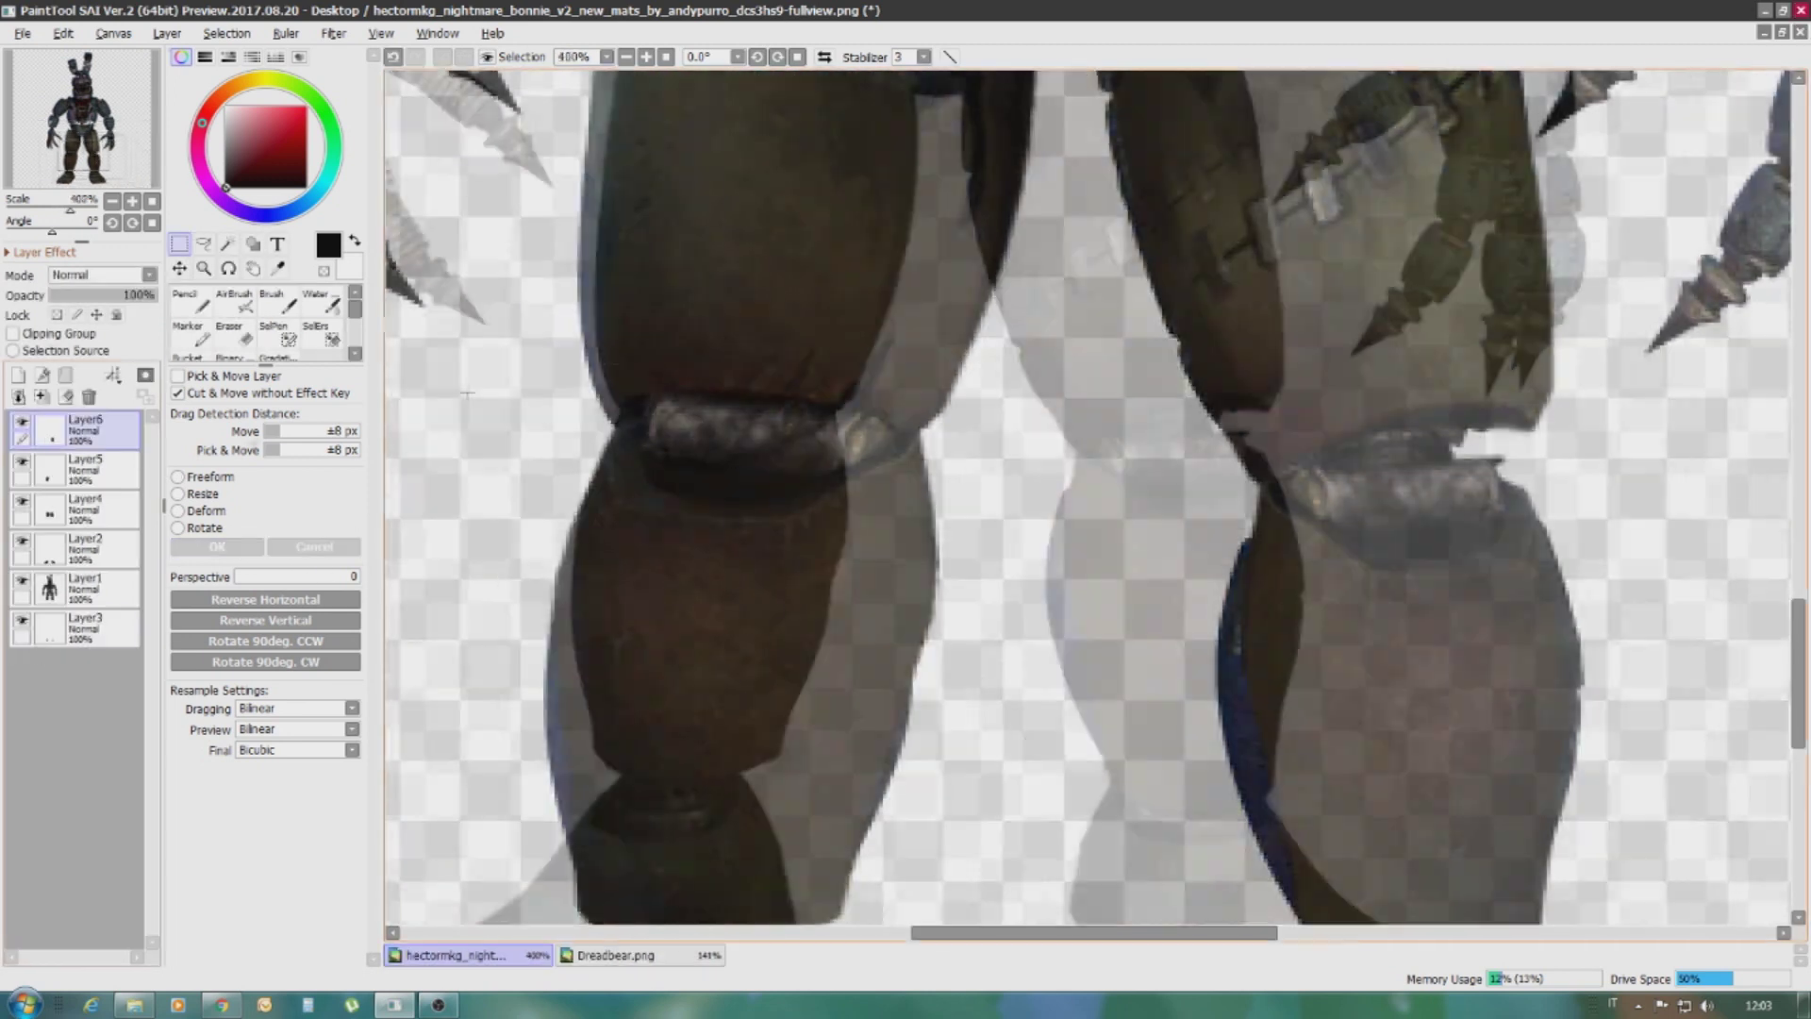
scroll(1014, 401, "up", 1)
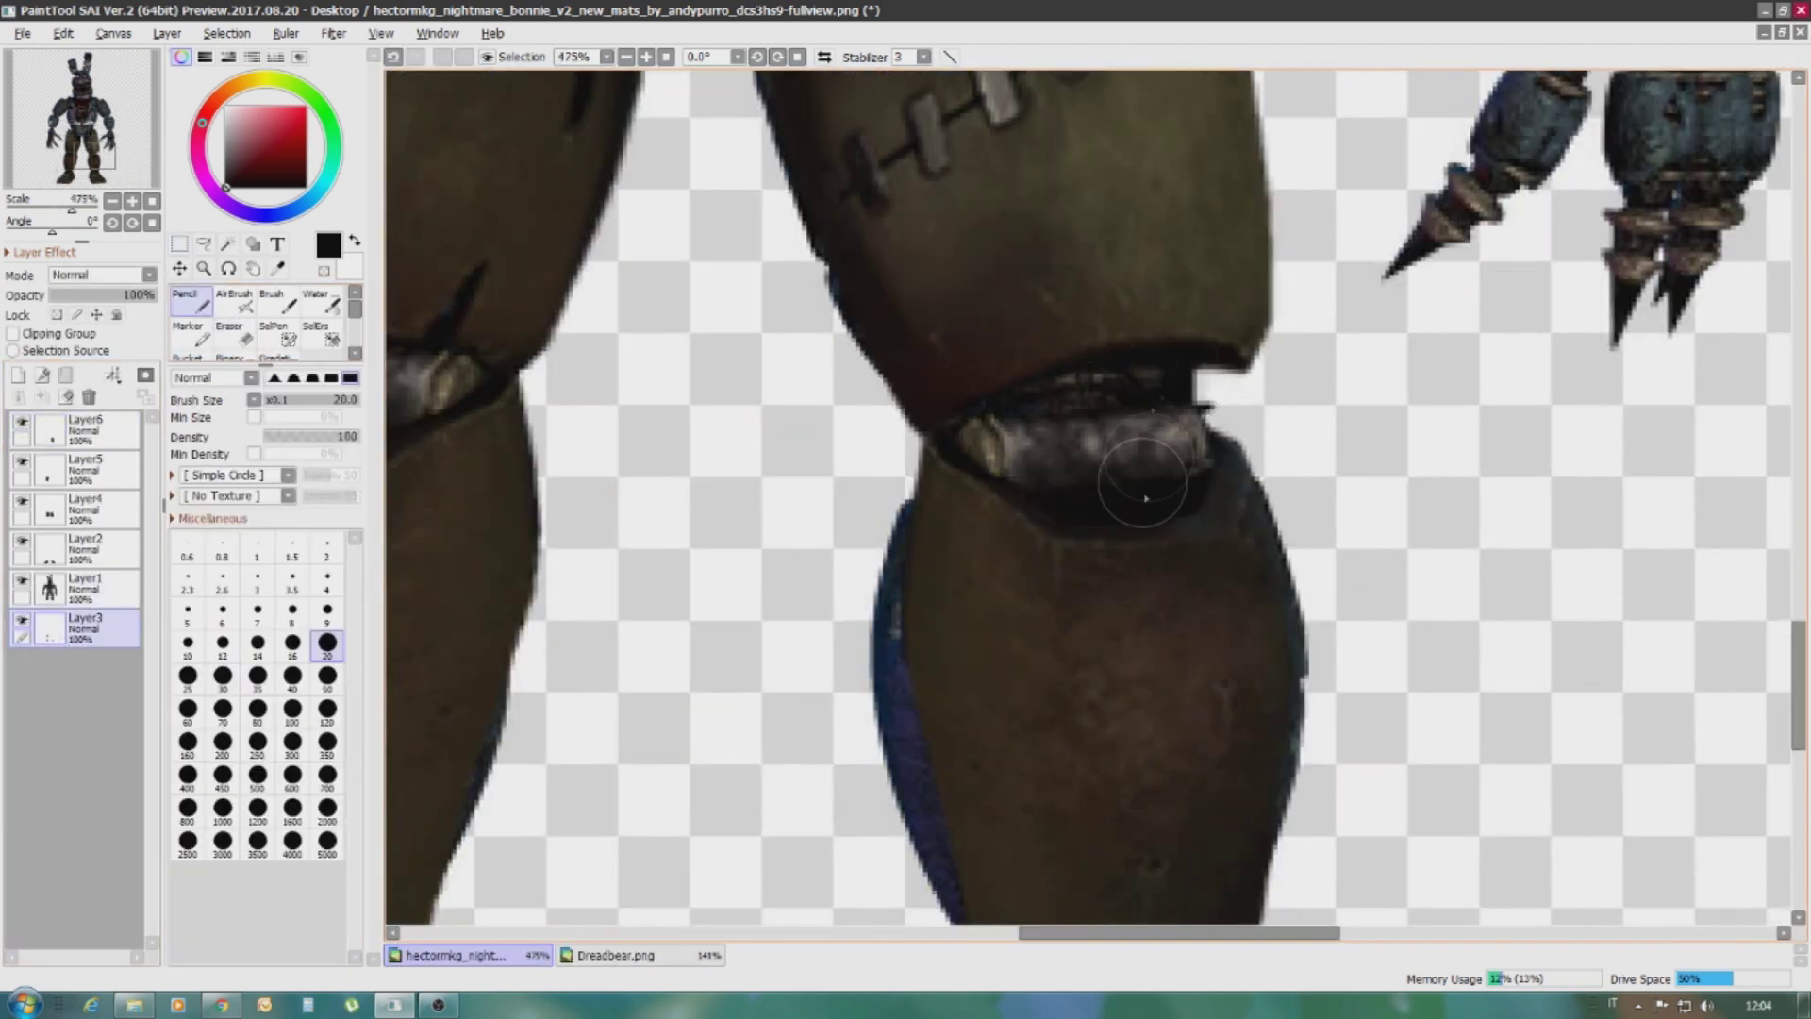
scroll(1038, 396, "down", 3)
scroll(896, 406, "up", 1)
scroll(744, 453, "down", 1)
Check the layers by toggling their visibility, and hide Layer4, Layer5 and Layer6 to expose Bonnie's original legs
left_click(20, 504)
left_click(21, 583)
left_click(21, 583)
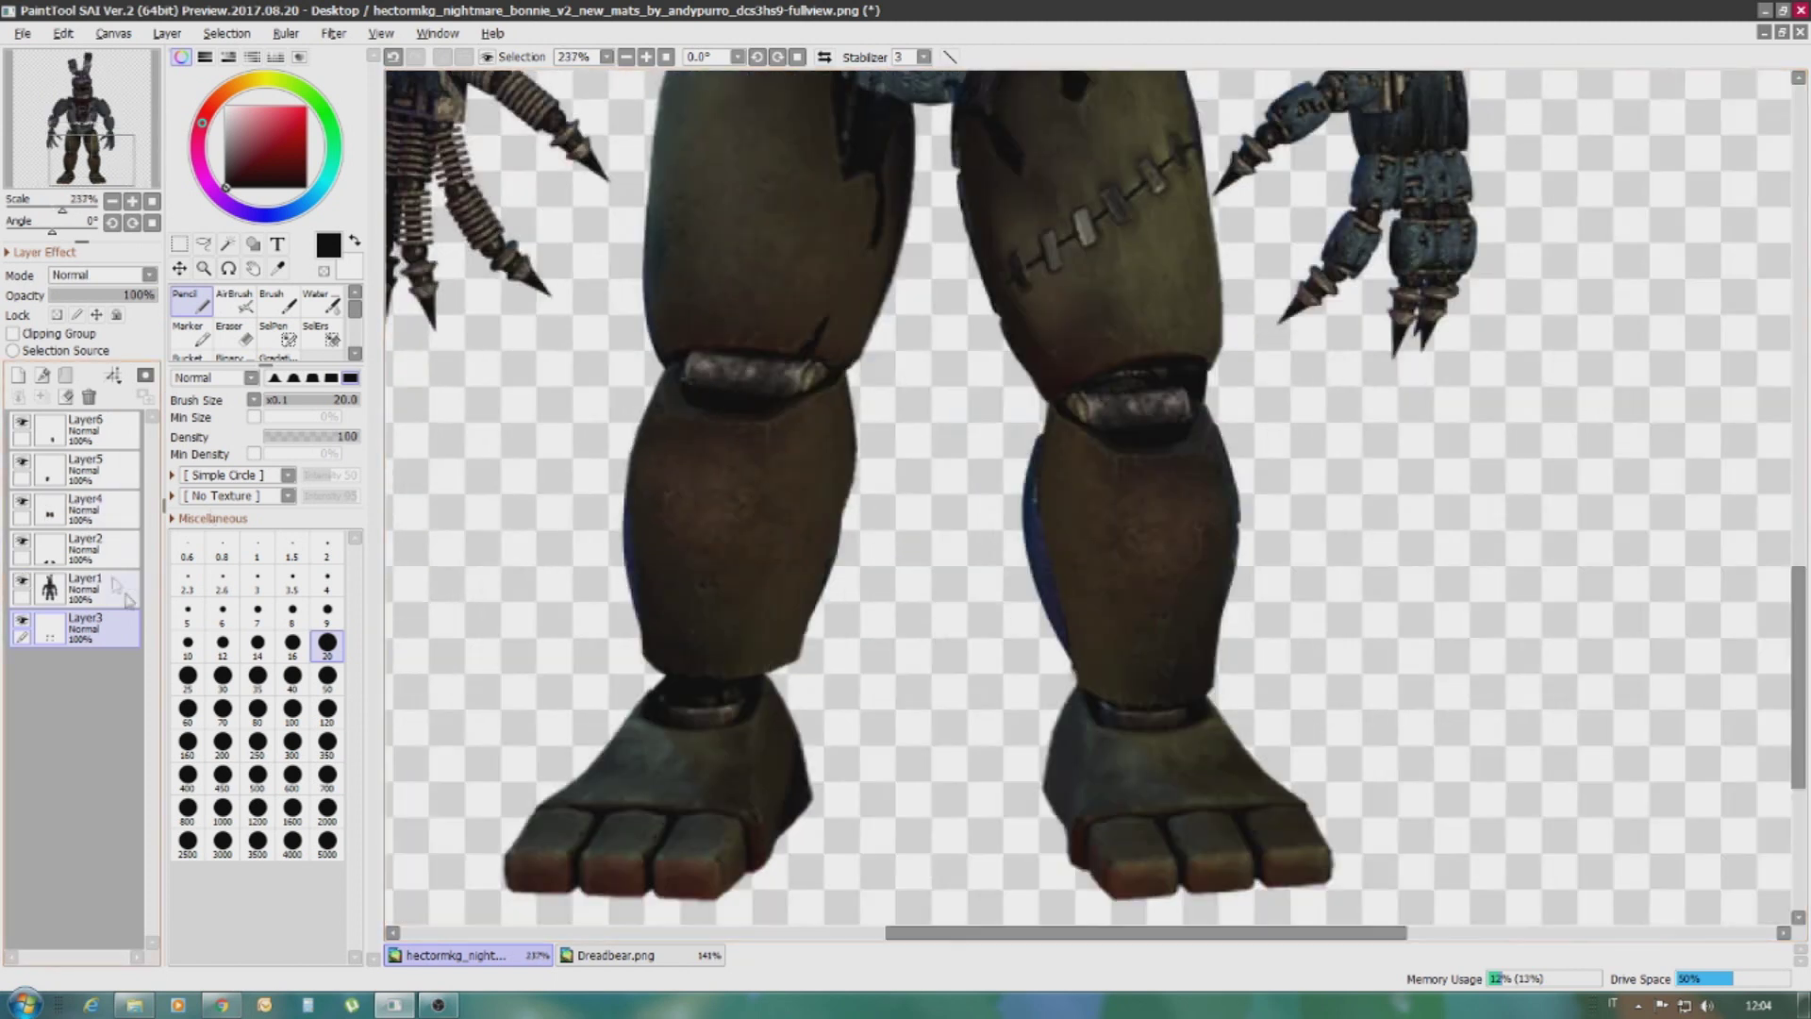
left_click(25, 511)
left_click(20, 426)
left_click(20, 465)
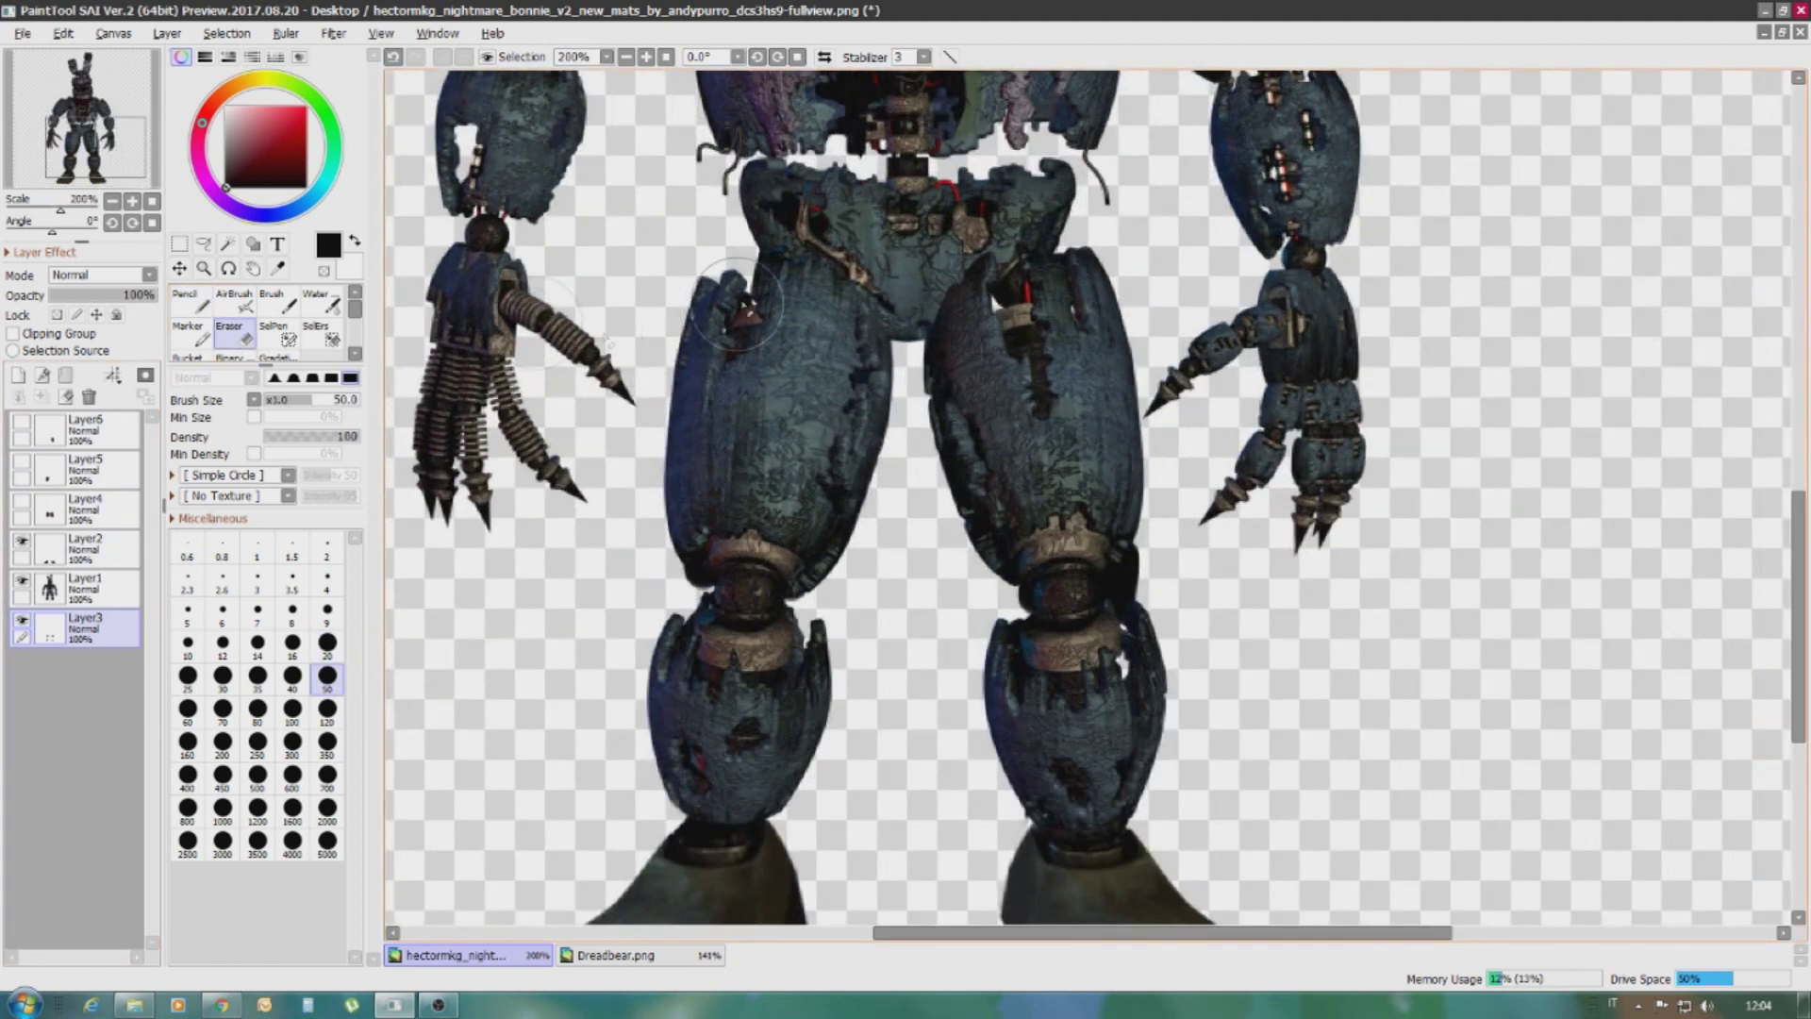
Erase Bonnie's original thighs and shins on Layer1 with the size 50 eraser, undoing stray strokes
mouse_move(722, 295)
left_mouse_down()
mouse_move(966, 360)
mouse_move(1029, 293)
mouse_move(1101, 330)
left_mouse_up()
key("ctrl+z")
mouse_move(661, 283)
left_mouse_down()
mouse_move(801, 406)
mouse_move(943, 396)
mouse_move(934, 415)
mouse_move(889, 401)
mouse_move(1081, 364)
mouse_move(1132, 748)
mouse_move(708, 403)
mouse_move(764, 592)
mouse_move(967, 545)
left_mouse_up()
key("ctrl+z")
key("ctrl+z")
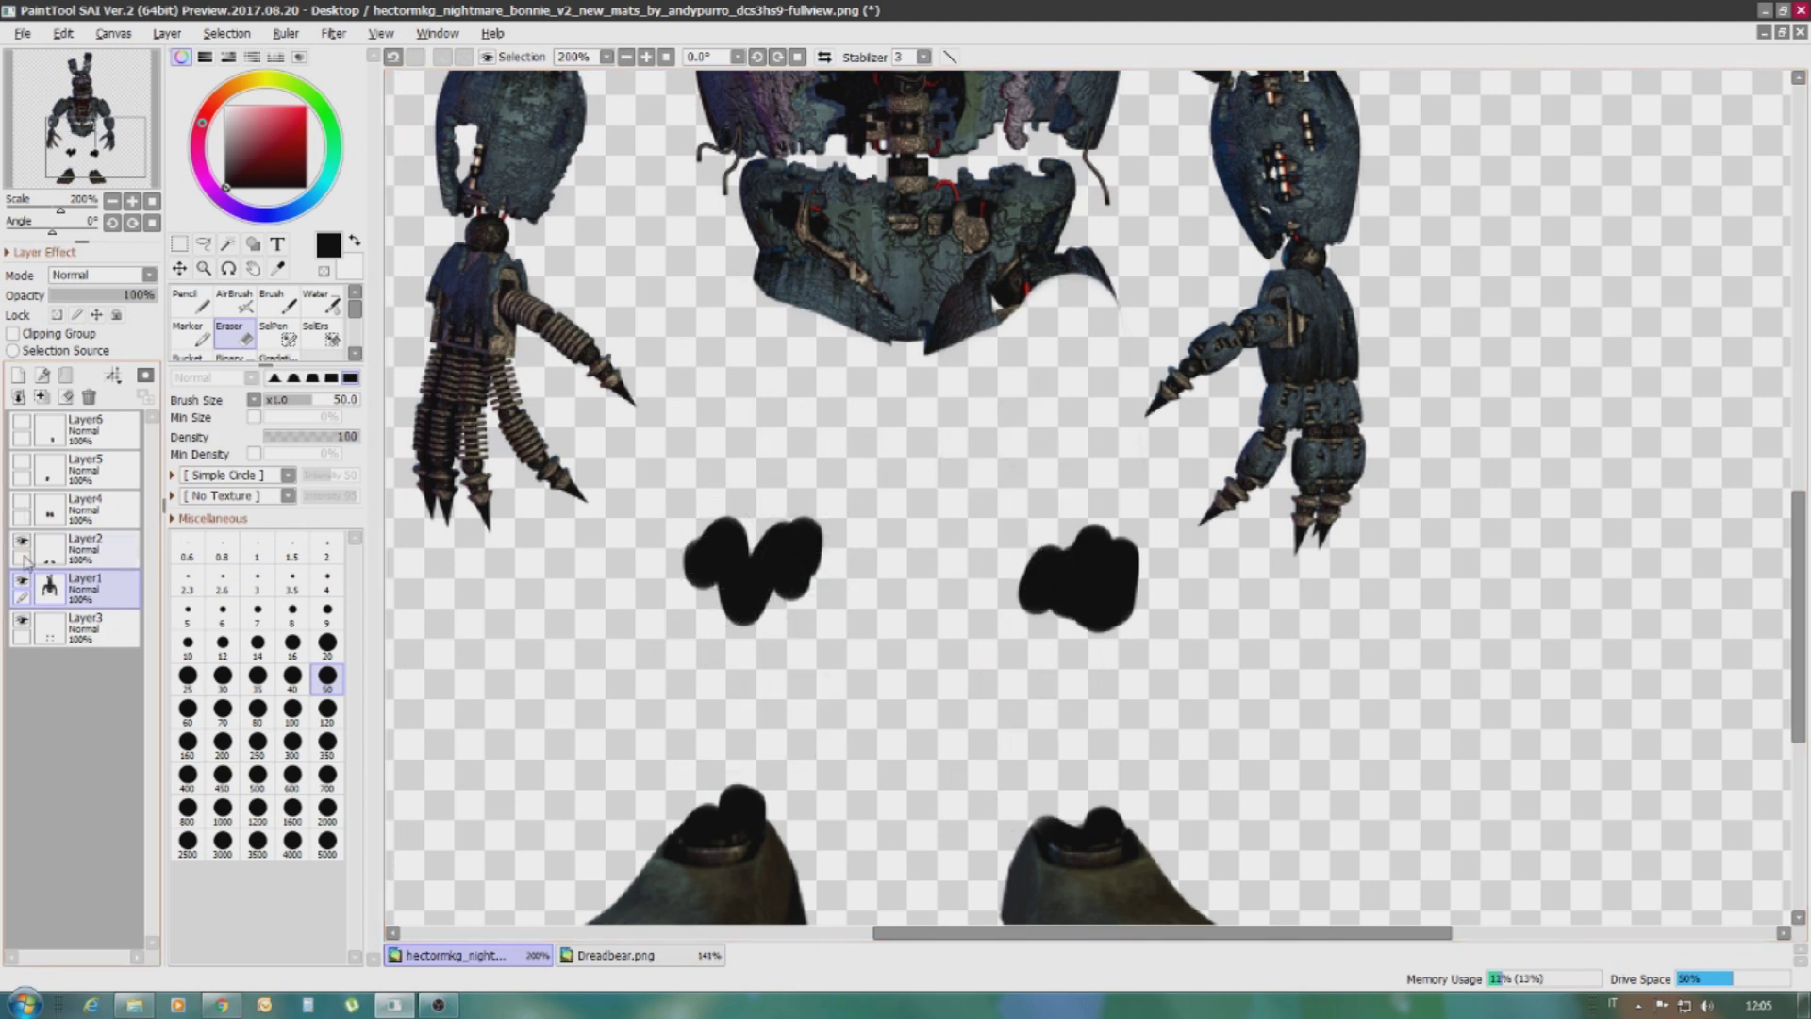
key("ctrl+z")
key("ctrl+z")
key("ctrl+z")
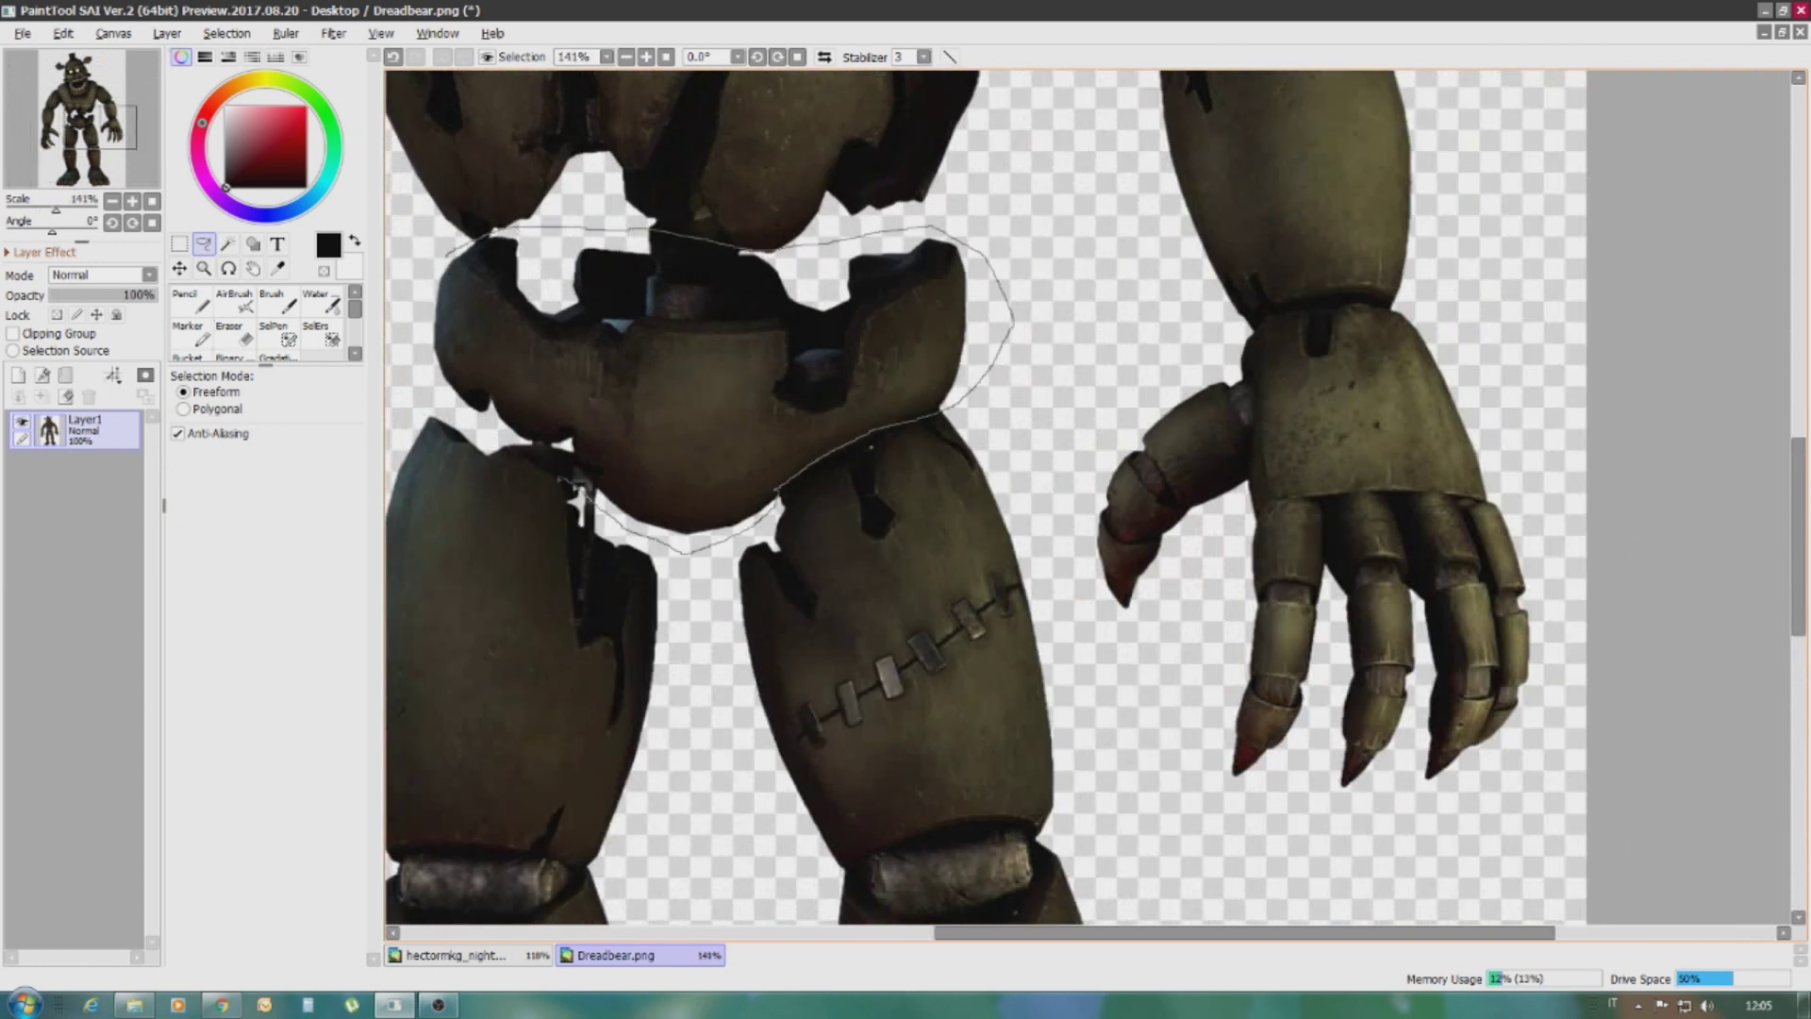
Copy the lassoed Dreadbear pelvis and paste it into the Nightmare Bonnie image
left_click(63, 33)
left_click(85, 119)
left_click(451, 955)
left_click(63, 33)
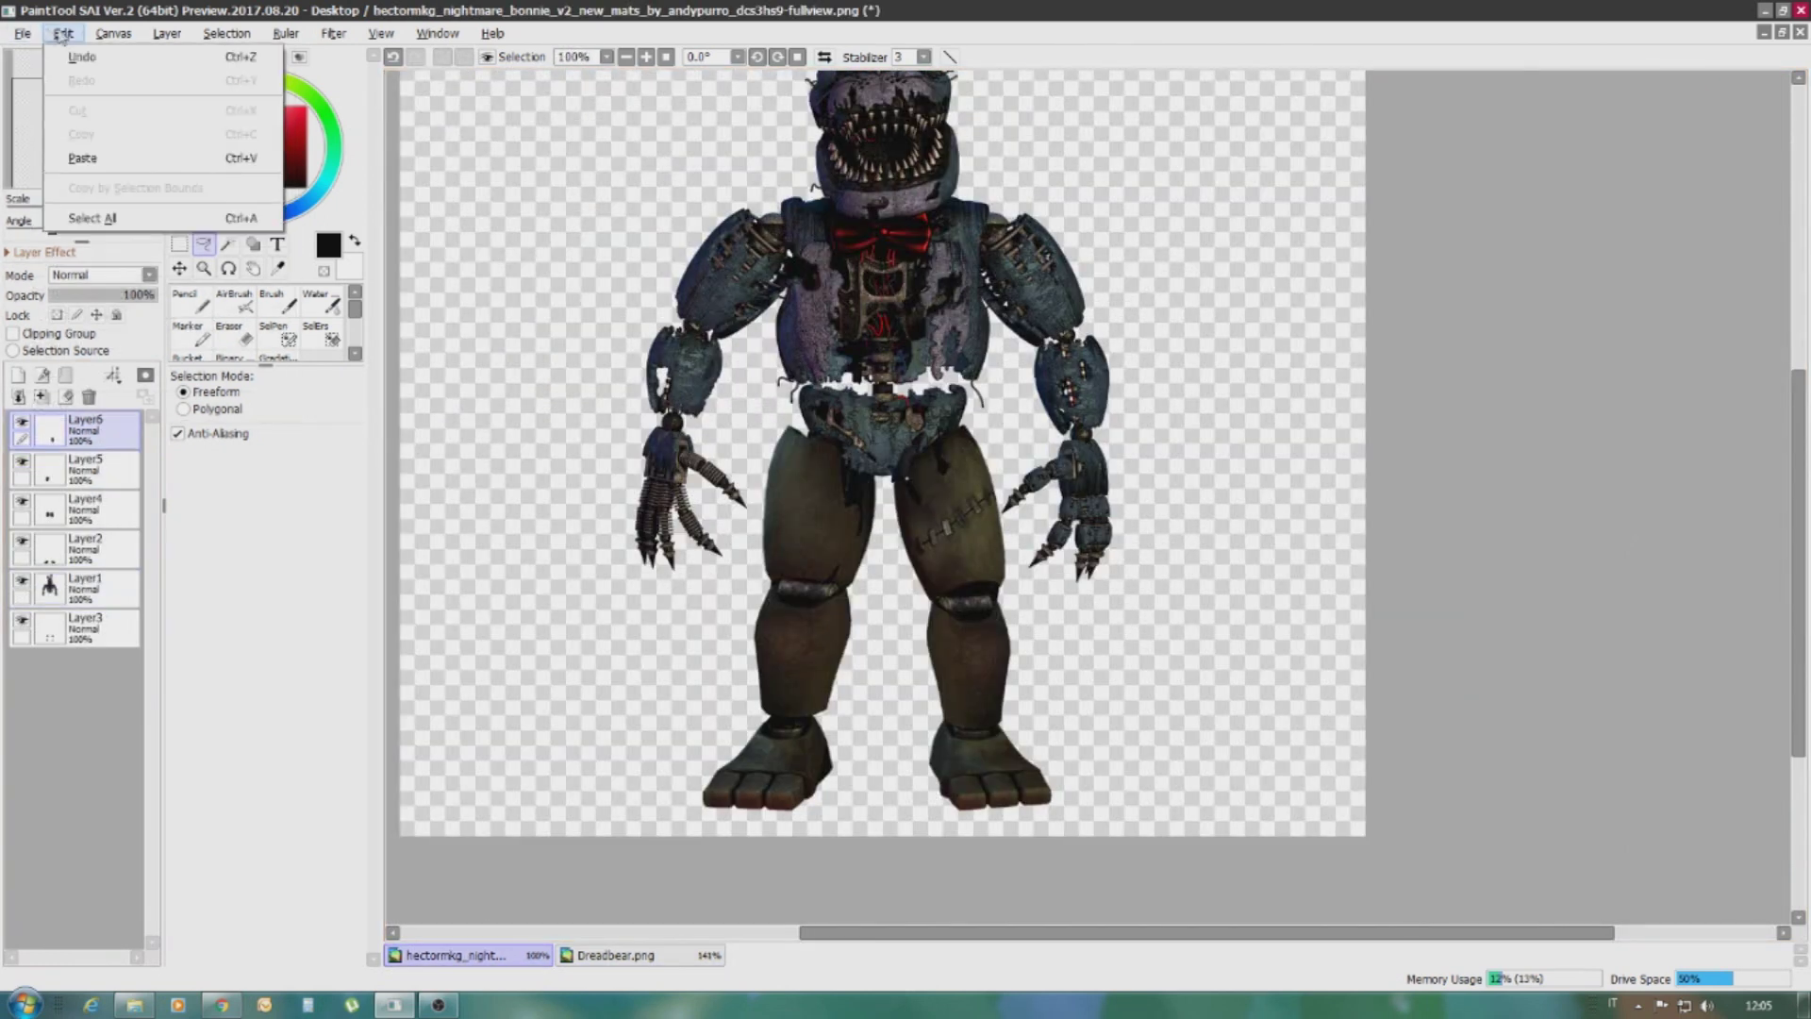
left_click(85, 141)
Move the pasted pelvis over Bonnie's hips and stretch it to cover them in width and height
key("ctrl+t")
left_click_drag(977, 797, 872, 443)
scroll(887, 443, "up", 4)
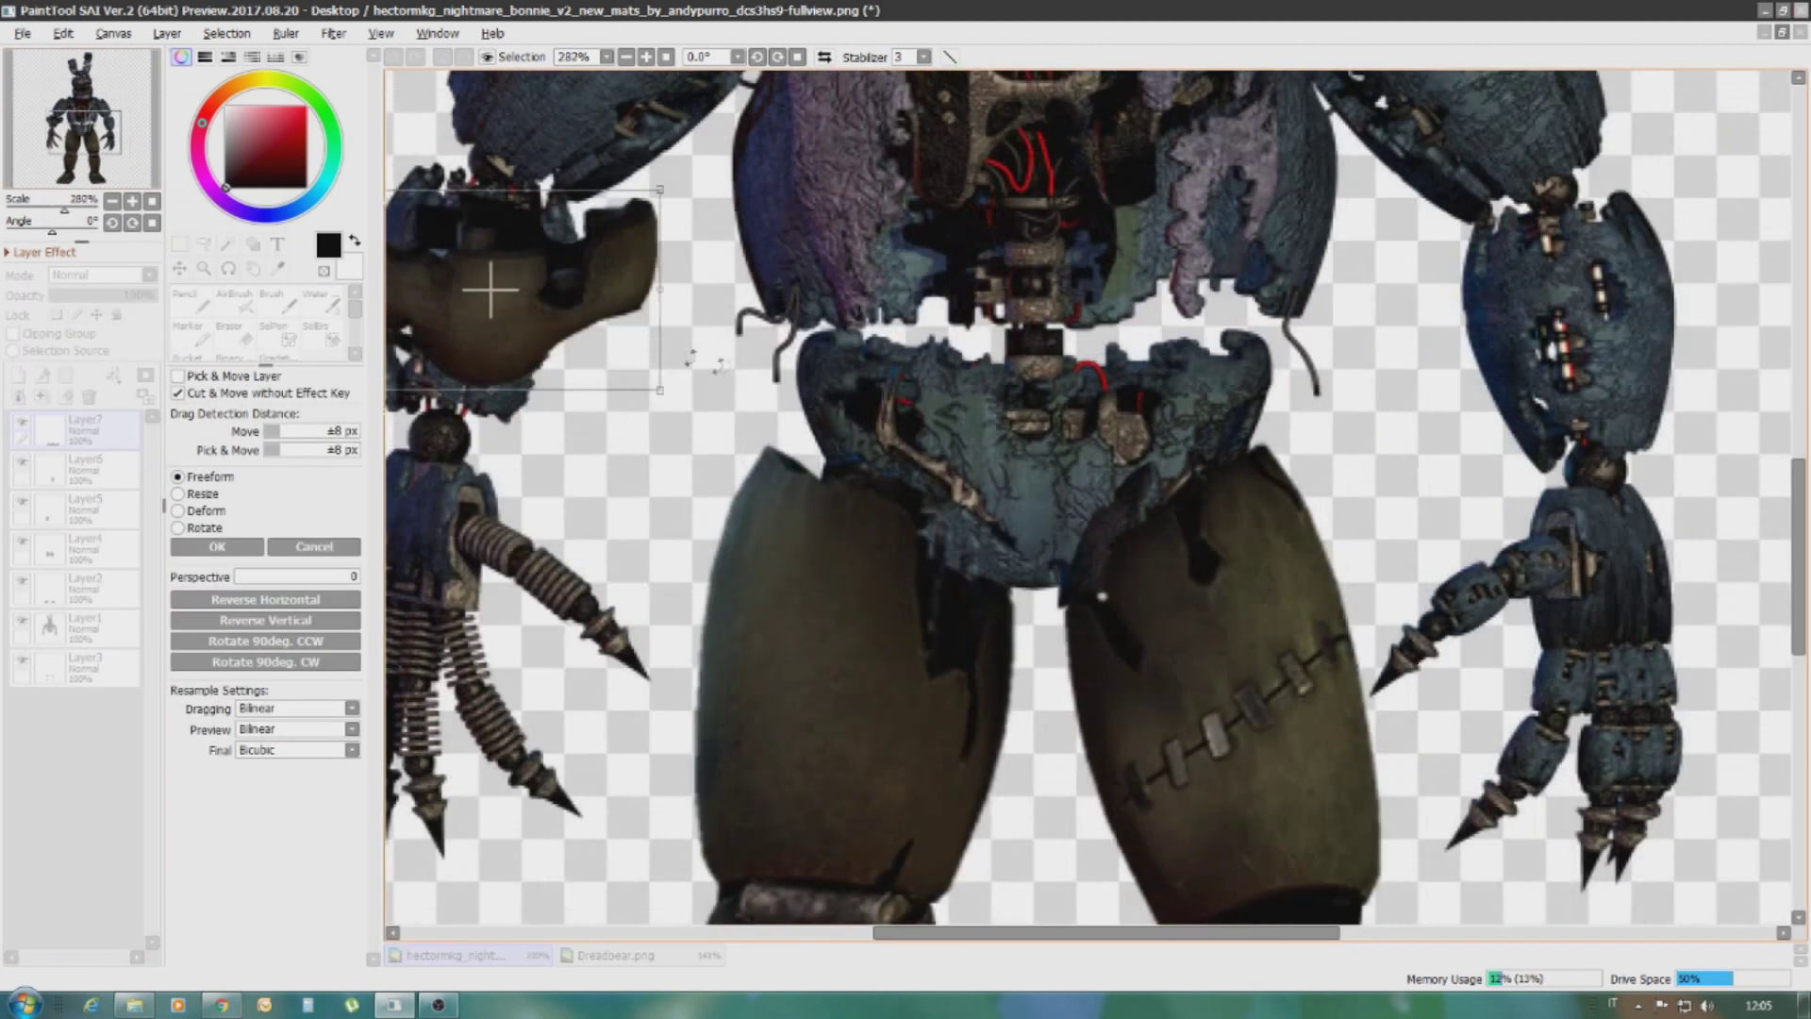
left_click_drag(1034, 455, 1022, 475)
left_click_drag(802, 443, 783, 426)
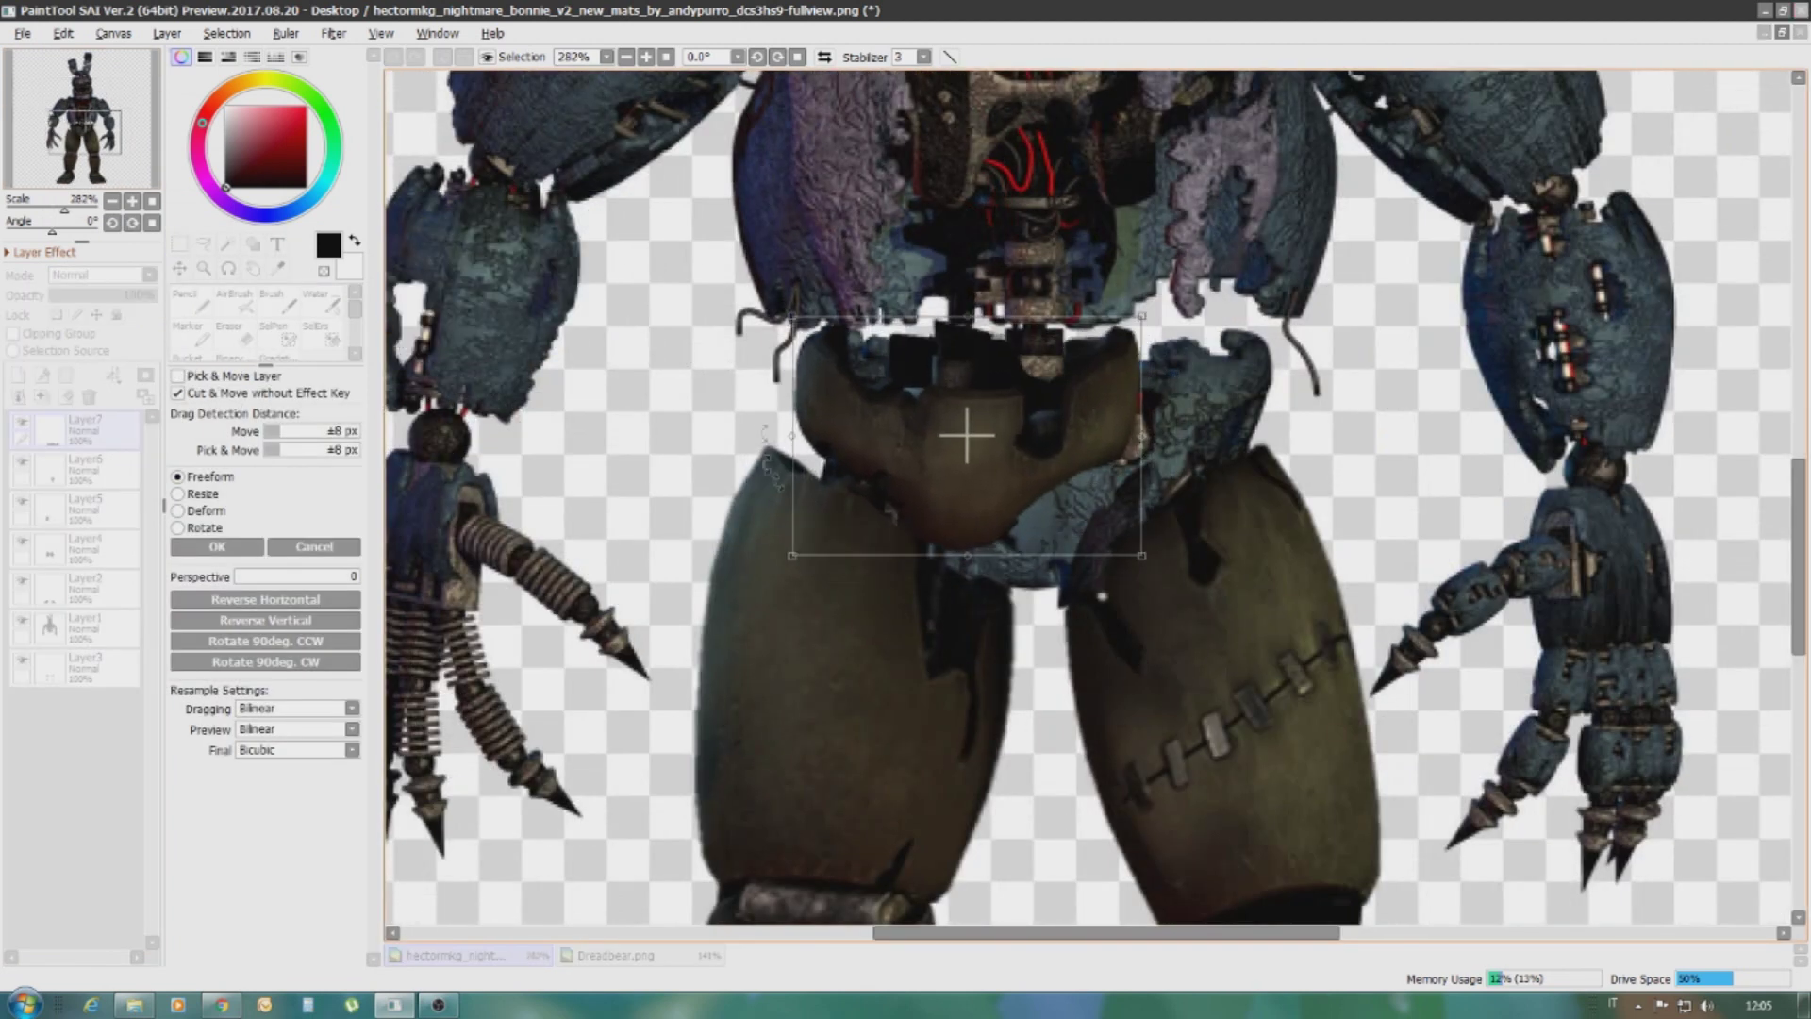
left_click_drag(1151, 456, 1274, 457)
left_click_drag(1016, 556, 1016, 597)
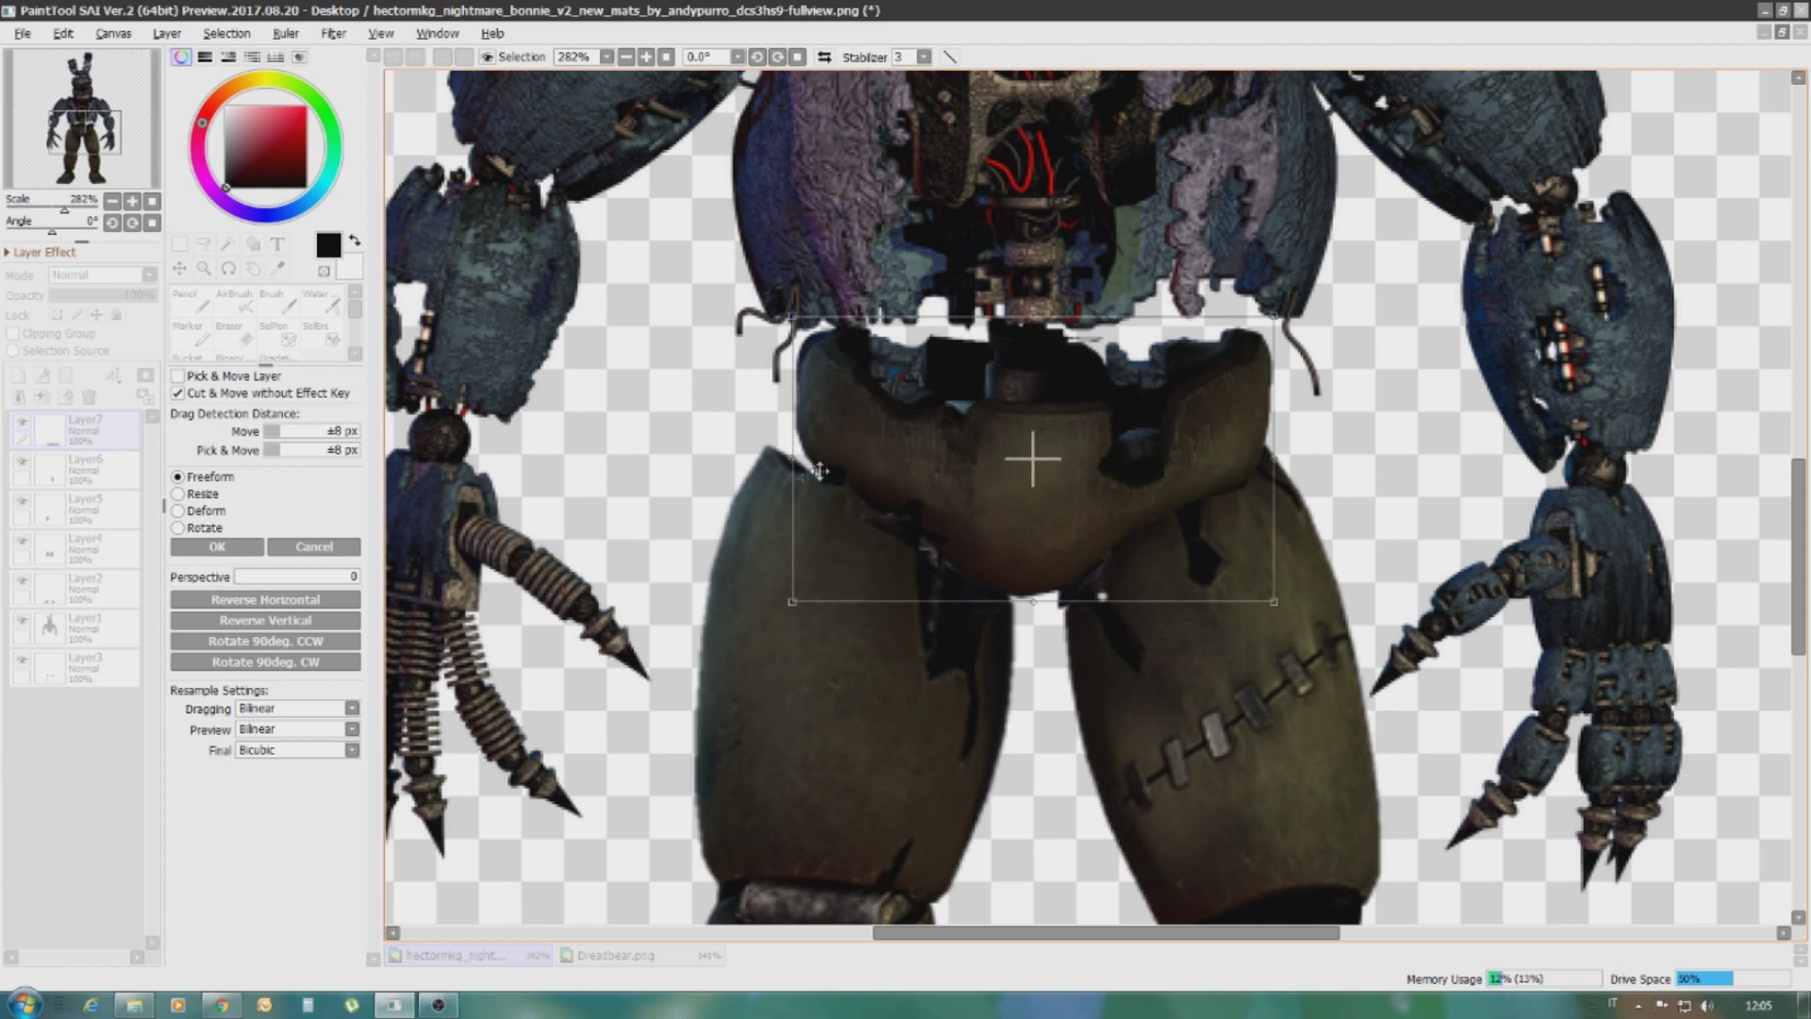
left_click(216, 549)
Place the pelvis layer between Layer4 and Layer2, and fine-tune the pelvis's placement with a free transform
left_click_drag(94, 432, 110, 503)
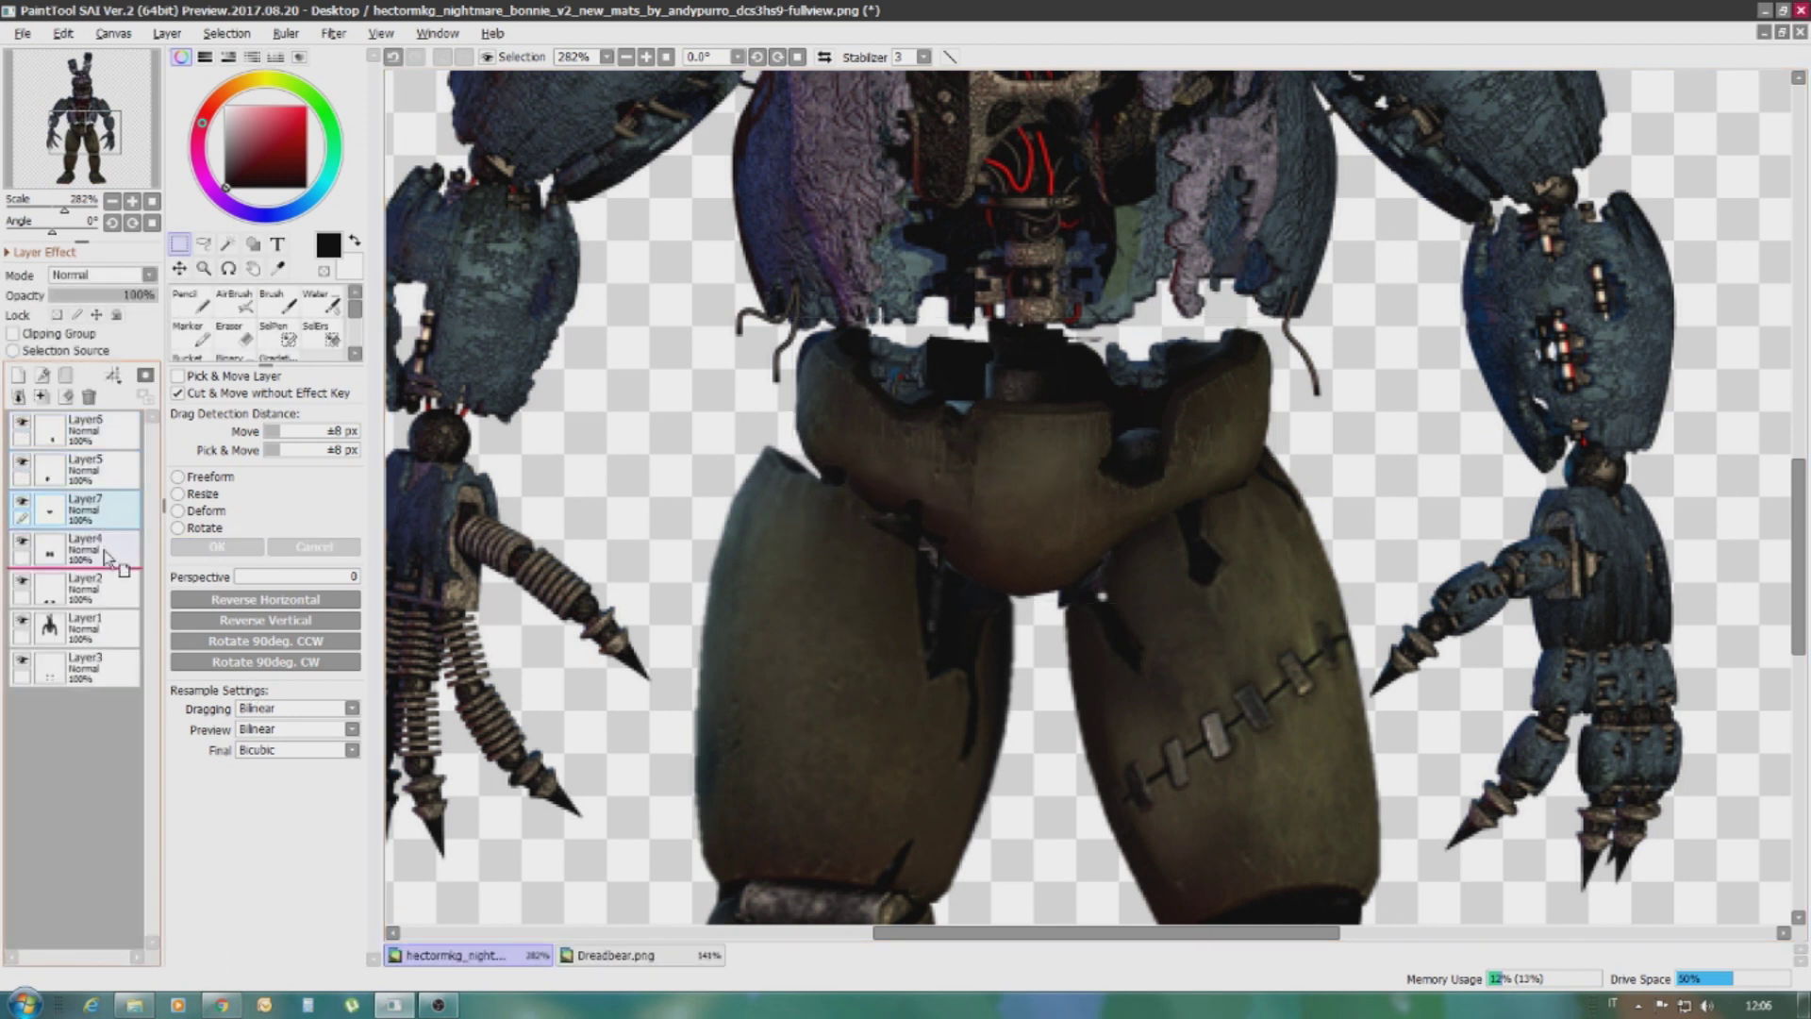
left_click(217, 477)
left_click_drag(915, 509, 1035, 453)
key("Return")
Erase Bonnie's original pelvis on Layer1 around and behind the Dreadbear pelvis with the size 50 eraser
scroll(1004, 382, "down", 1)
scroll(1003, 382, "up", 4)
key("e")
mouse_move(679, 434)
left_mouse_down()
mouse_move(745, 472)
mouse_move(1152, 577)
left_mouse_up()
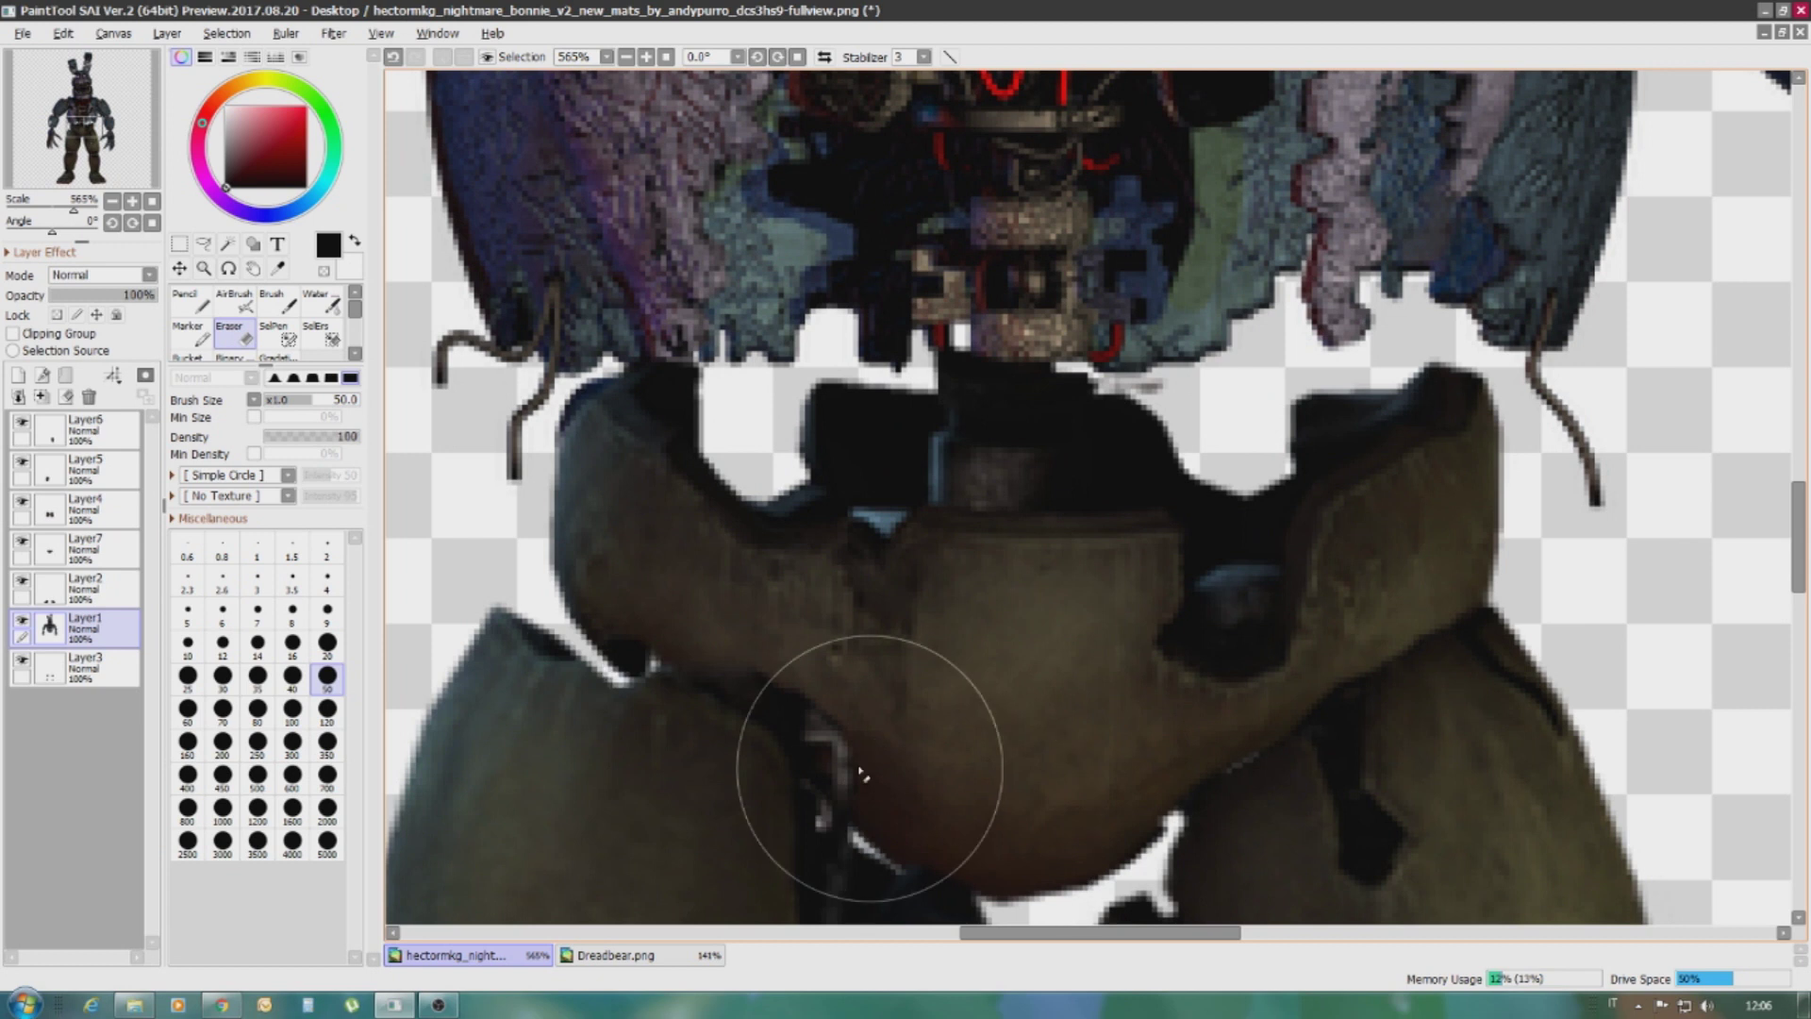
left_click_drag(898, 594, 766, 302)
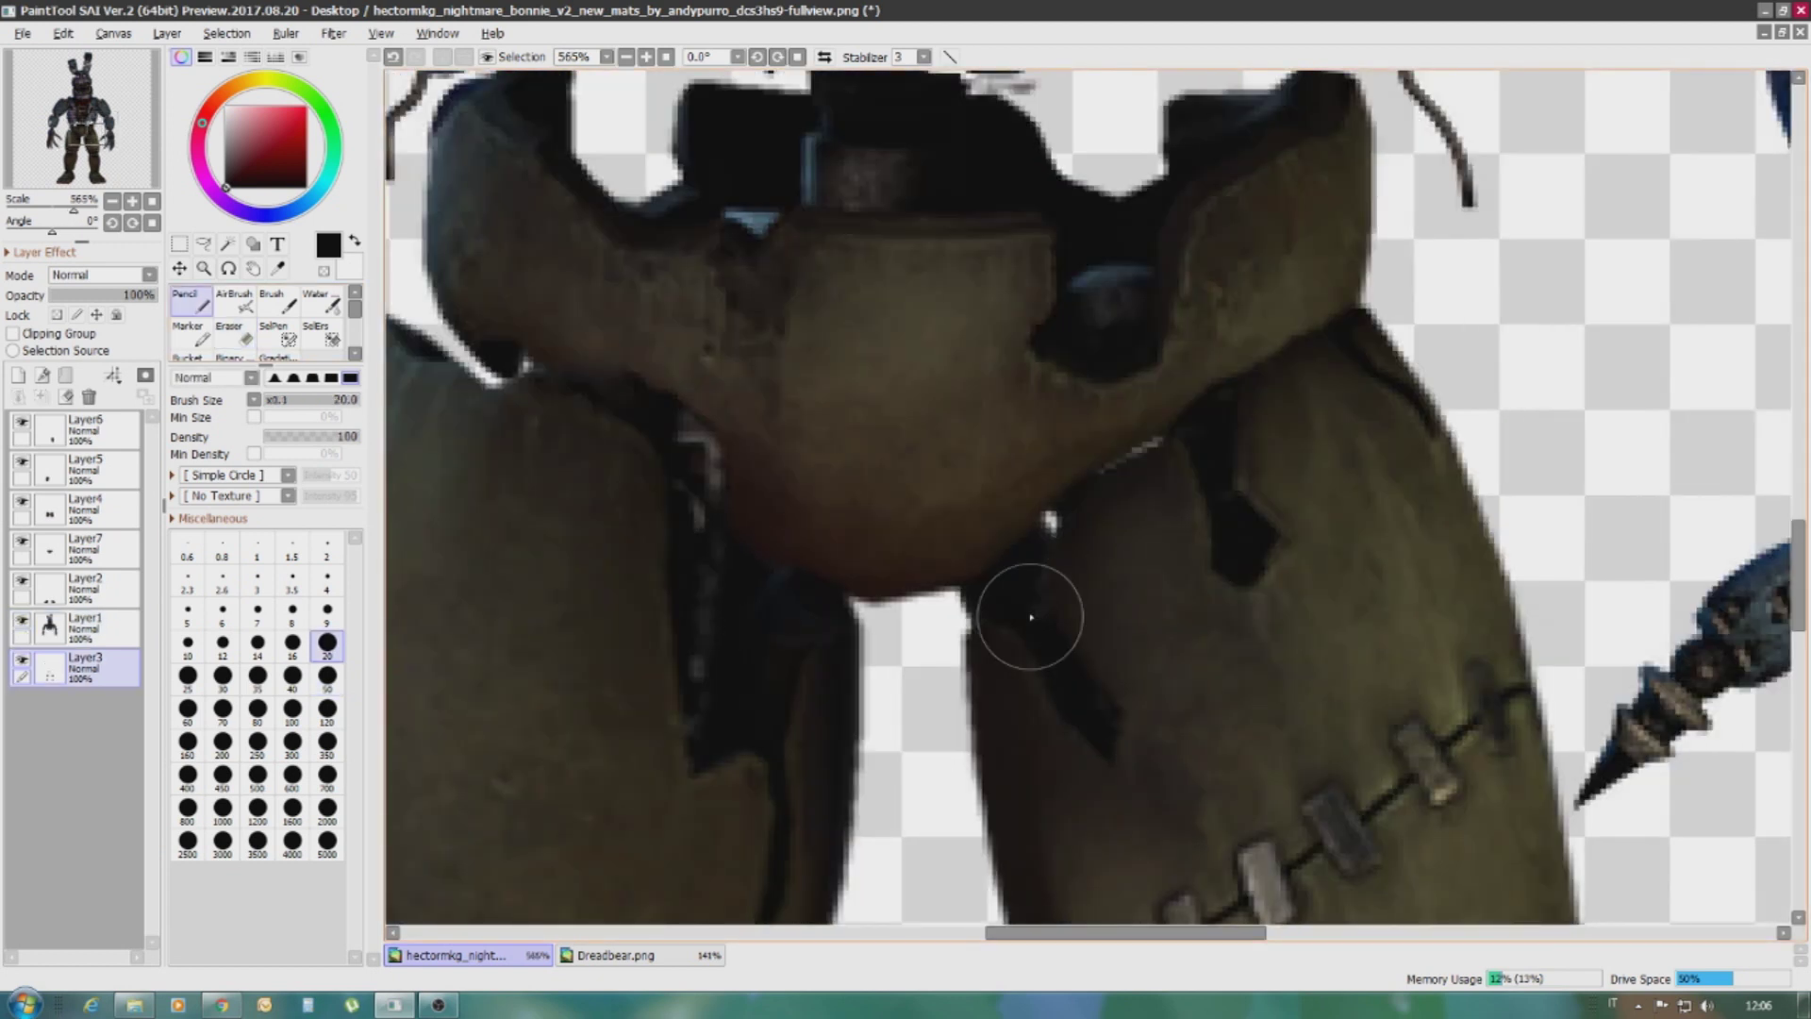
Paint black into the gaps between the pelvis and the thighs on Layer3 with the size 20 pencil
key("Insert")
scroll(1010, 433, "down", 3)
scroll(1123, 538, "up", 4)
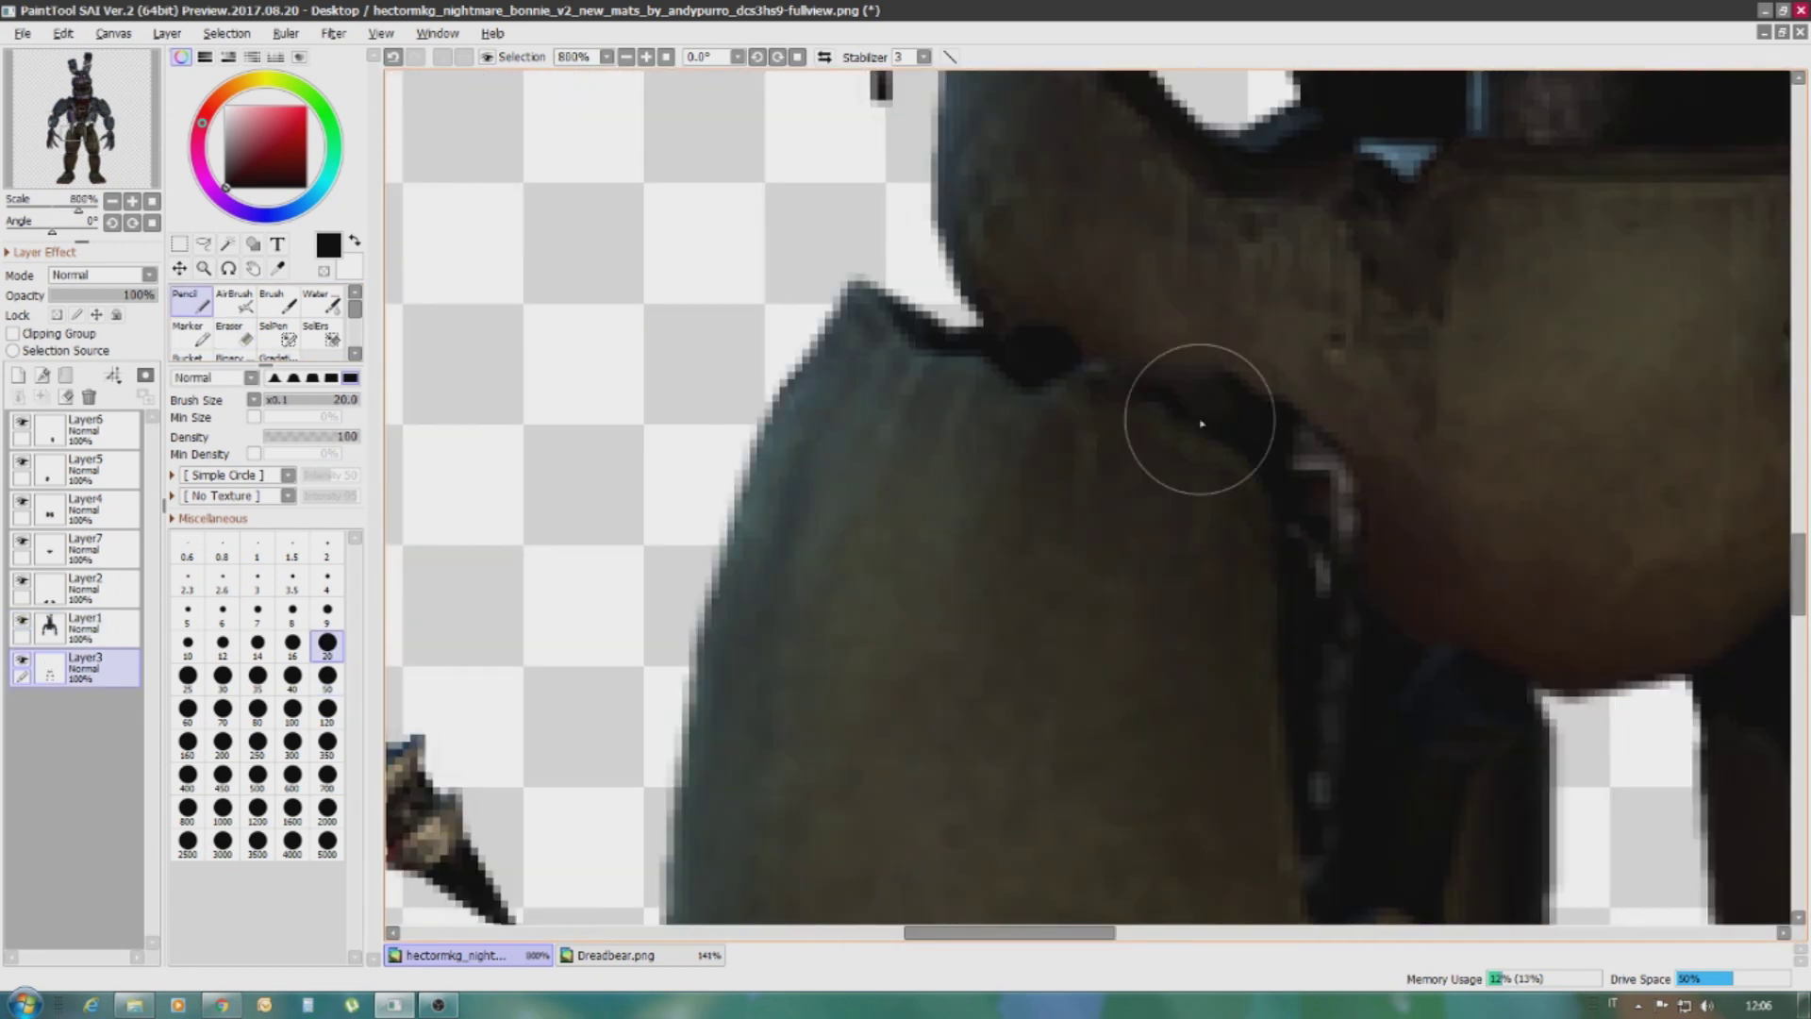
scroll(1201, 423, "down", 4)
scroll(849, 283, "up", 2)
Switch to Dreadbear.png and lasso the torso with the upper arms, tracing under the jaw to leave out the head
left_click(615, 955)
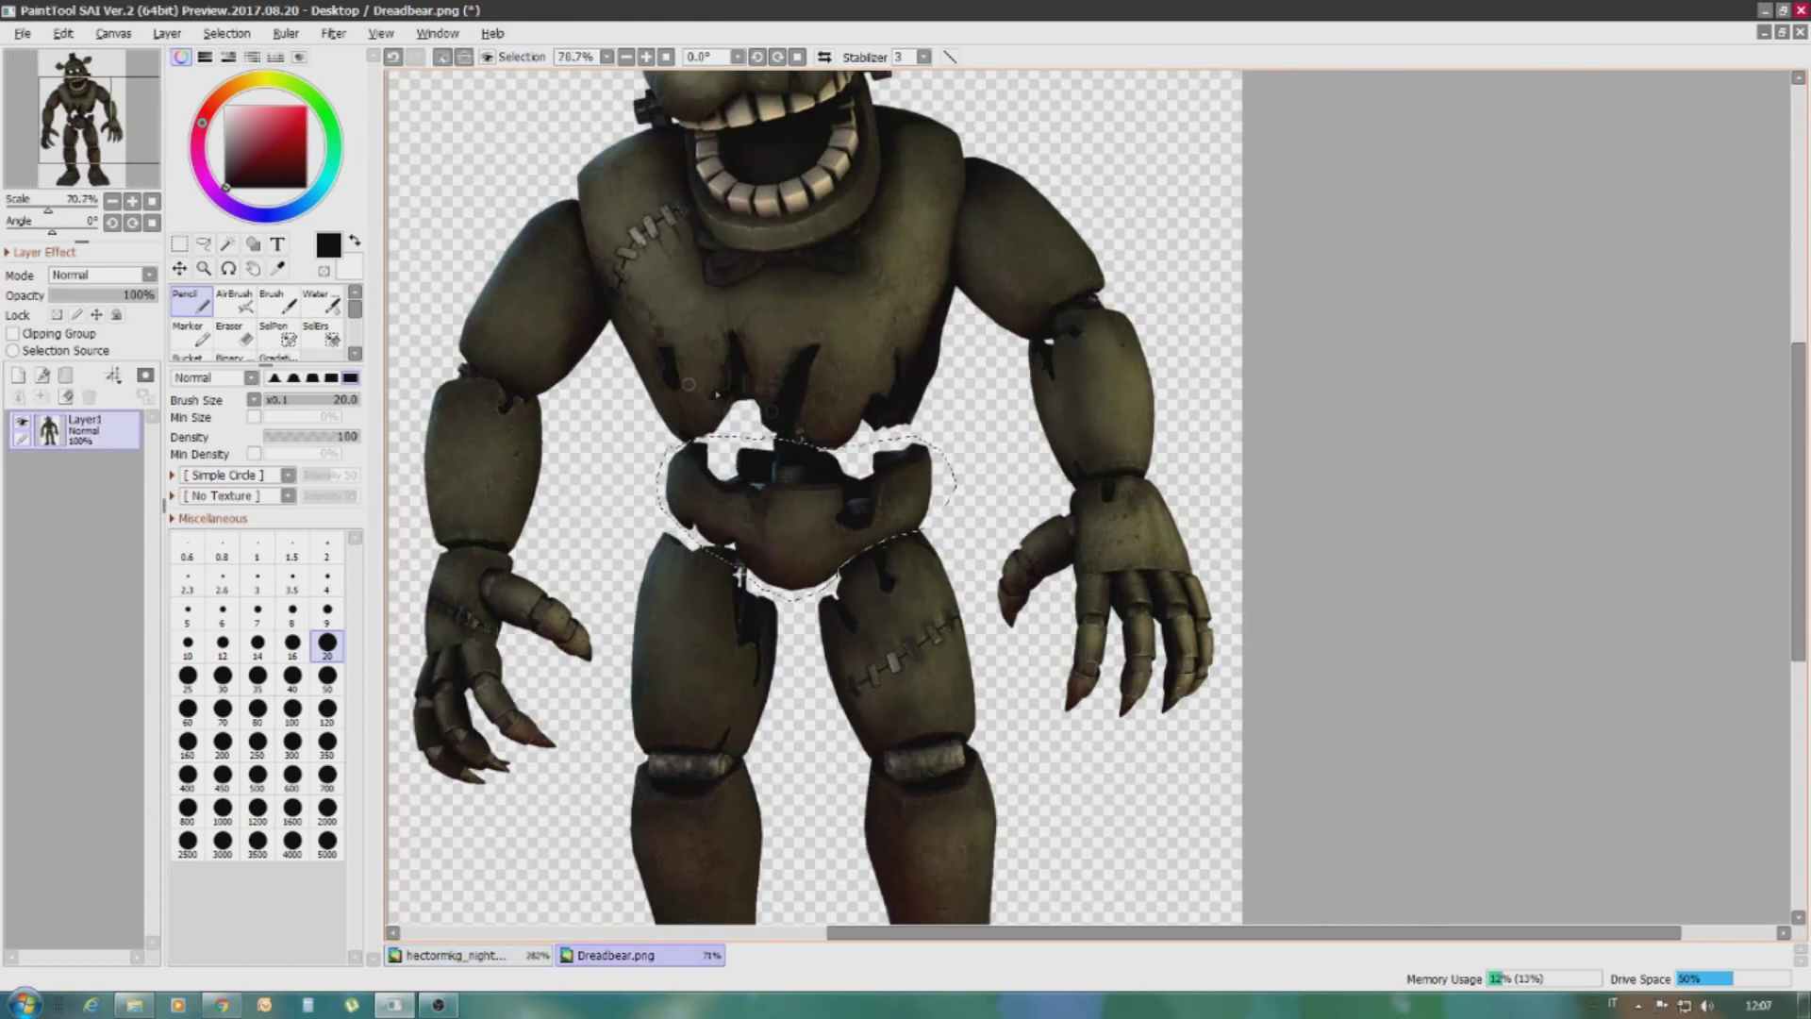
left_click(204, 244)
scroll(644, 303, "up", 2)
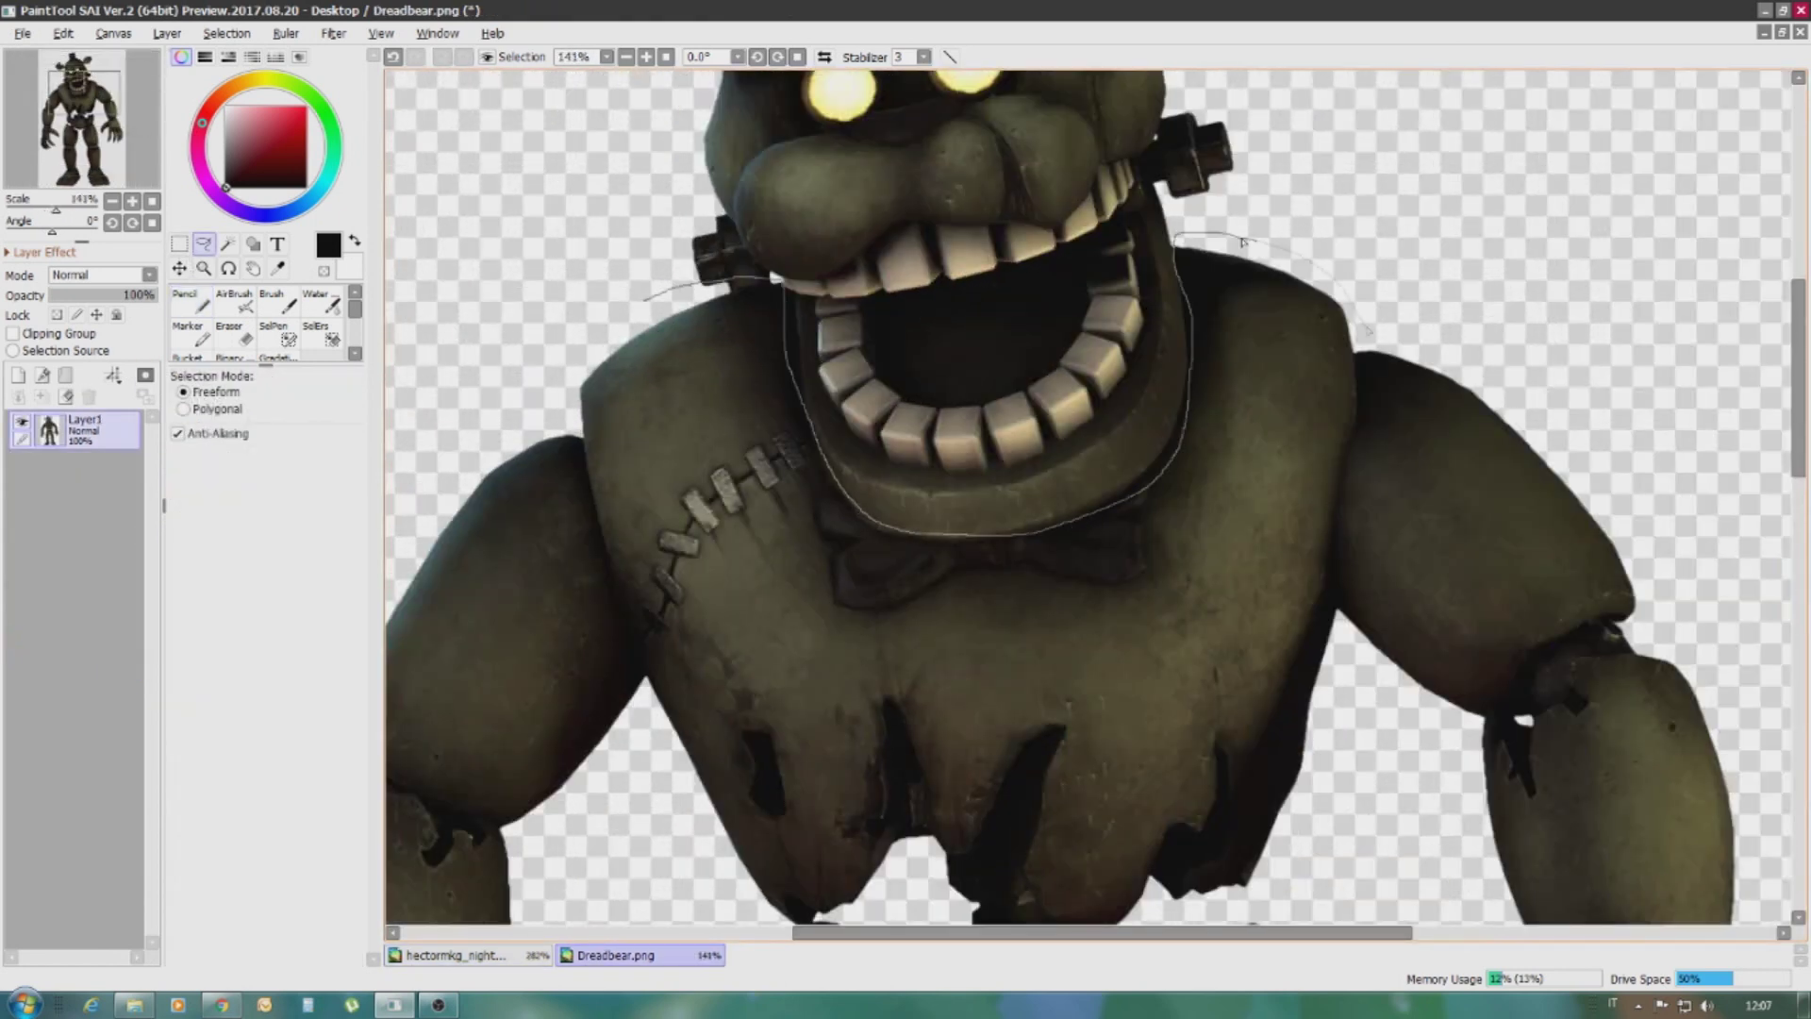
left_click_drag(463, 476, 461, 481)
Extend the selection over both of Dreadbear's forearms and hands with the size 120 selection pen
scroll(460, 481, "down", 2)
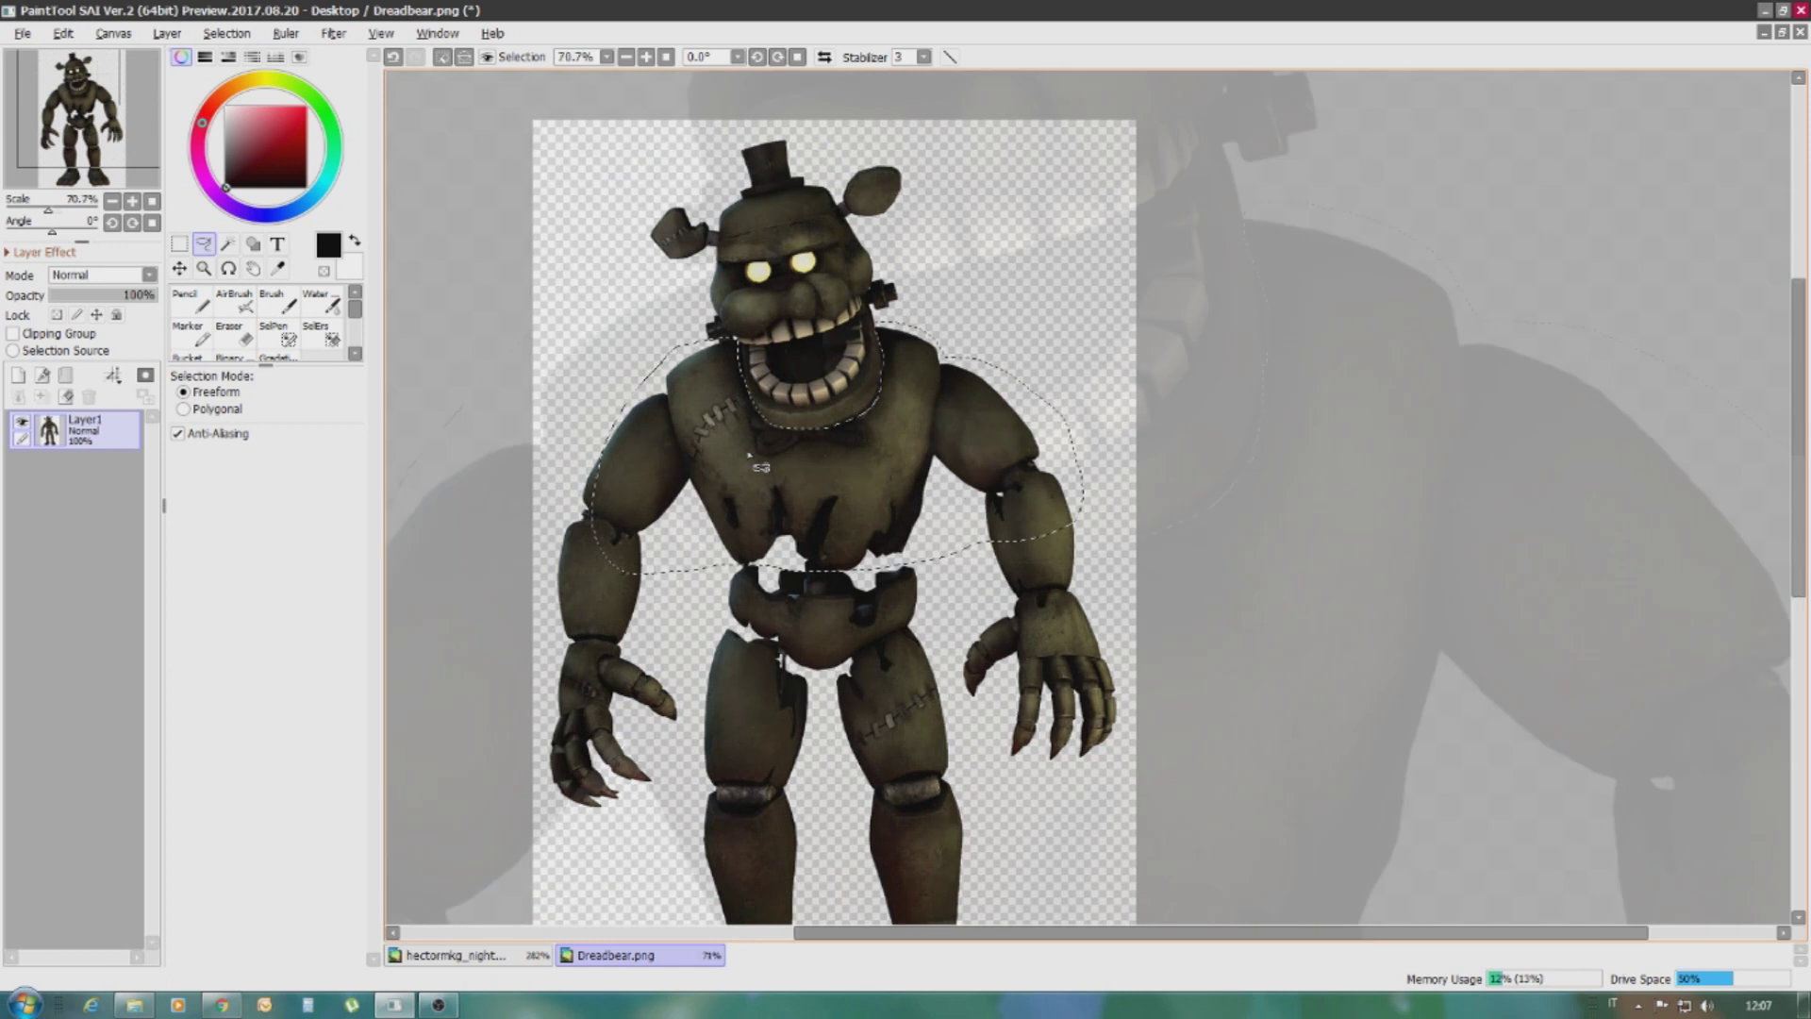
scroll(450, 281, "up", 3)
key("e")
scroll(660, 250, "down", 4)
key("w")
mouse_move(613, 406)
left_mouse_down()
mouse_move(566, 755)
mouse_move(626, 526)
mouse_move(601, 851)
left_mouse_up()
scroll(968, 688, "up", 2)
left_click_drag(1212, 481, 1132, 781)
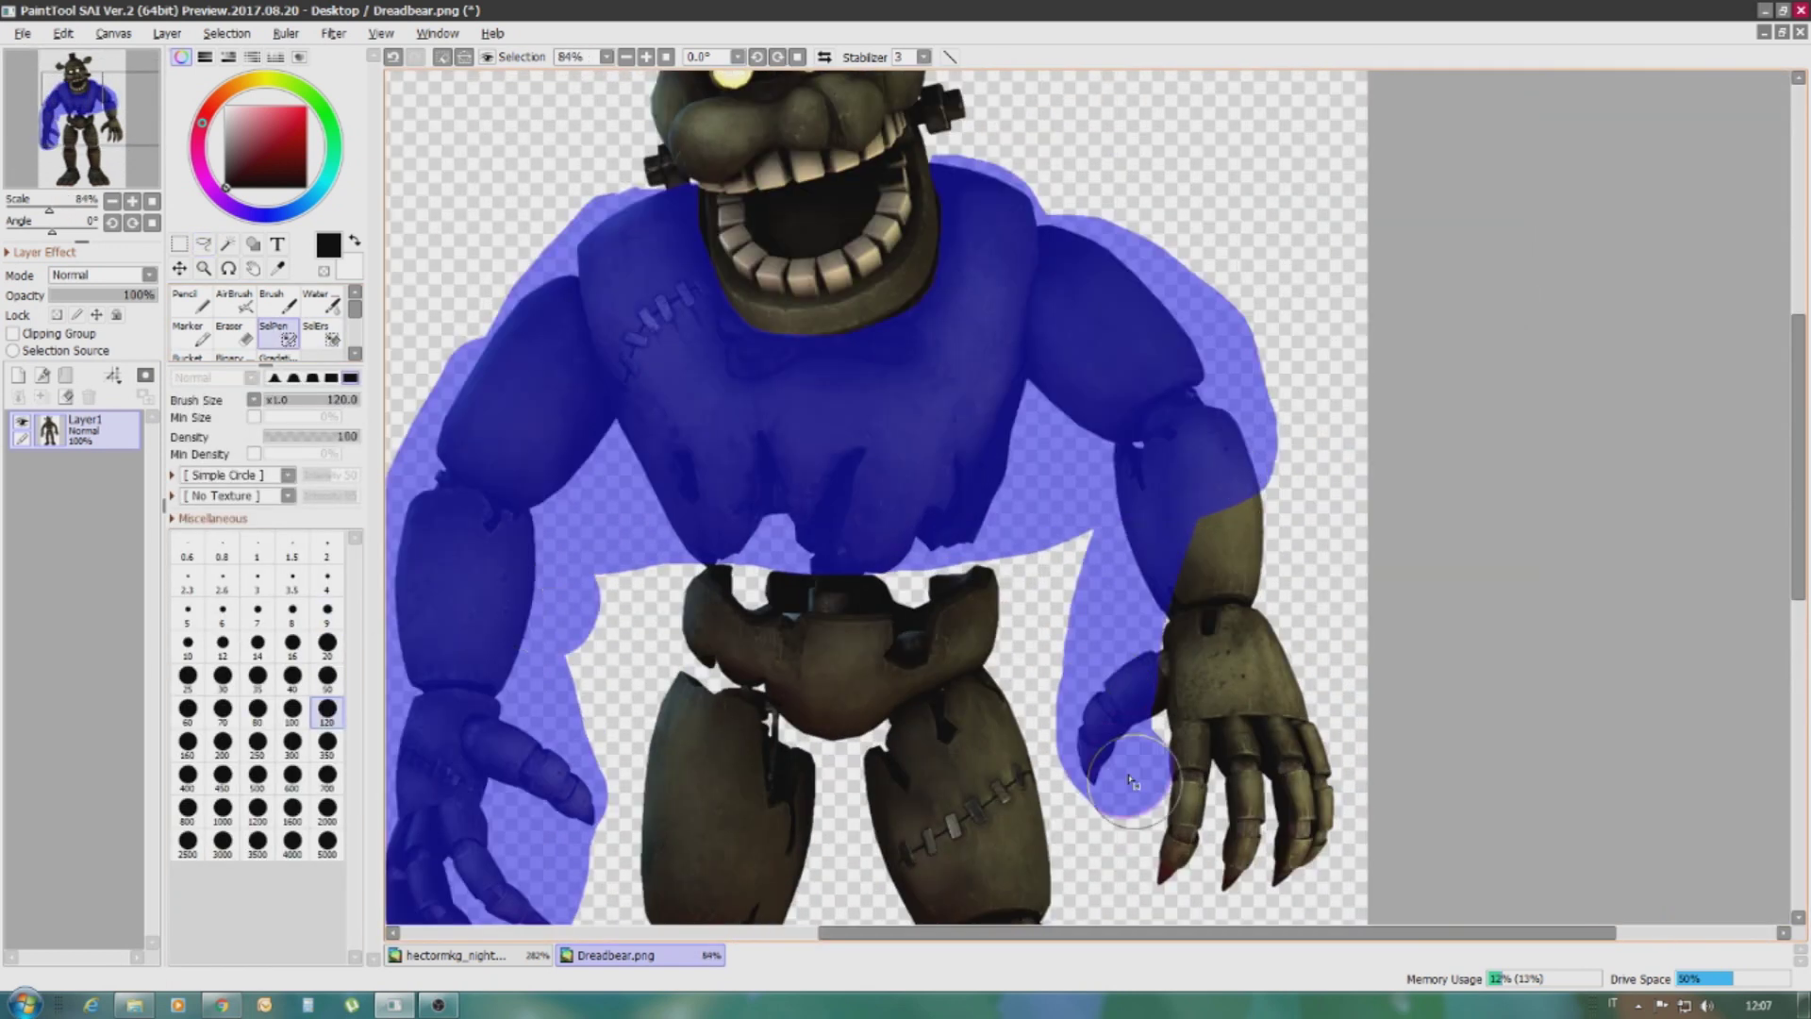
left_click_drag(1245, 863, 1132, 609)
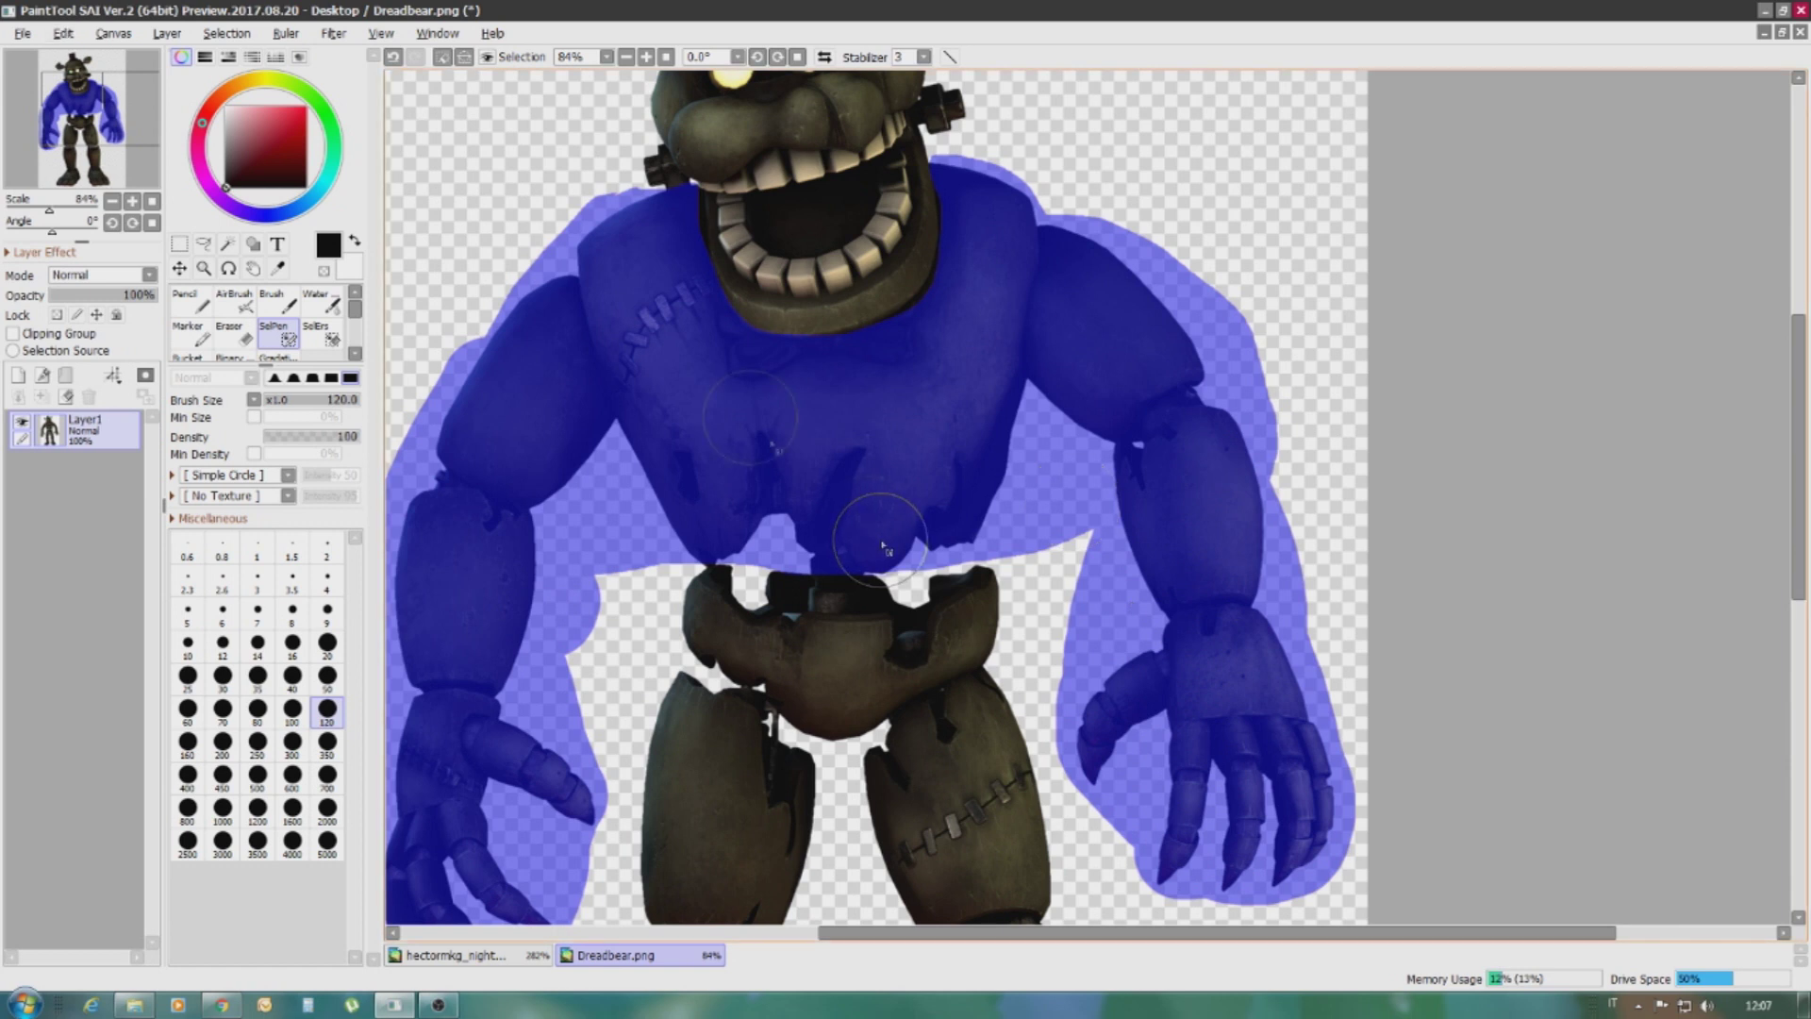
Copy the selected Dreadbear torso and arms and paste them into the Nightmare Bonnie image
left_click(64, 33)
left_click(90, 129)
left_click(456, 954)
left_click(63, 33)
left_click(90, 151)
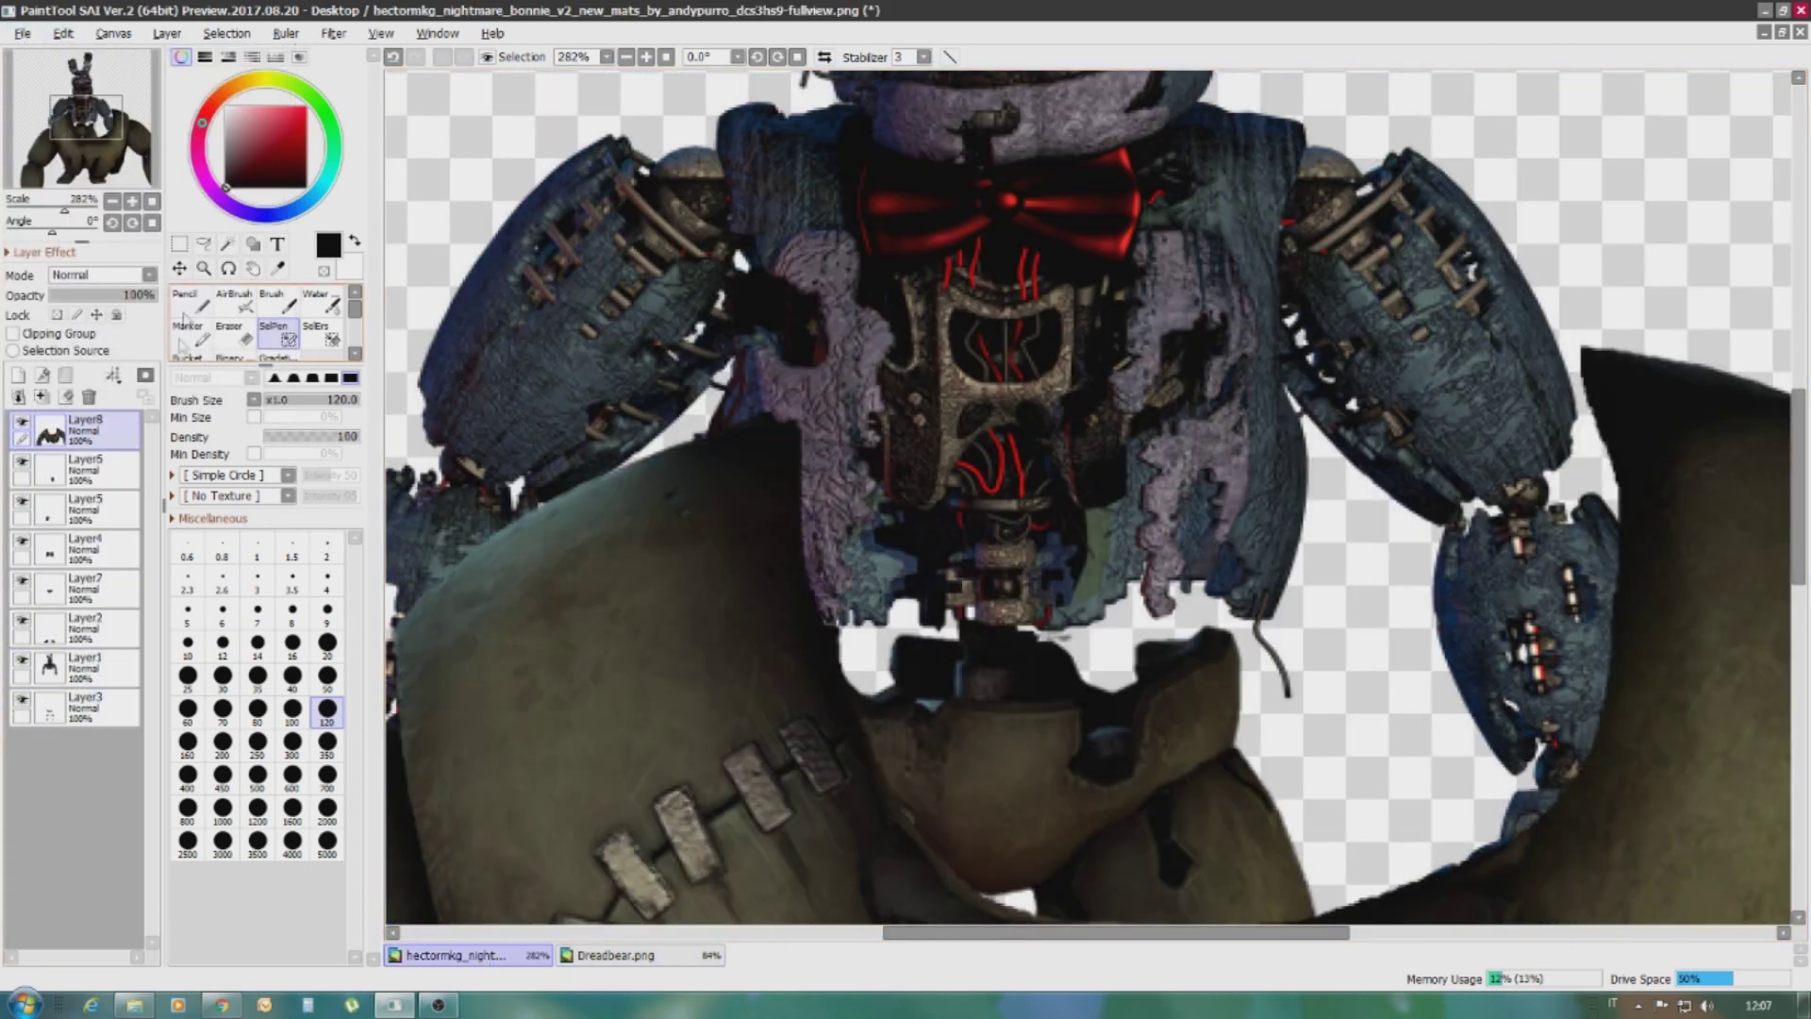
Shrink the pasted torso and arms and position them over Bonnie's upper body
key("ctrl+t")
scroll(1106, 641, "down", 4)
scroll(1106, 642, "up", 3)
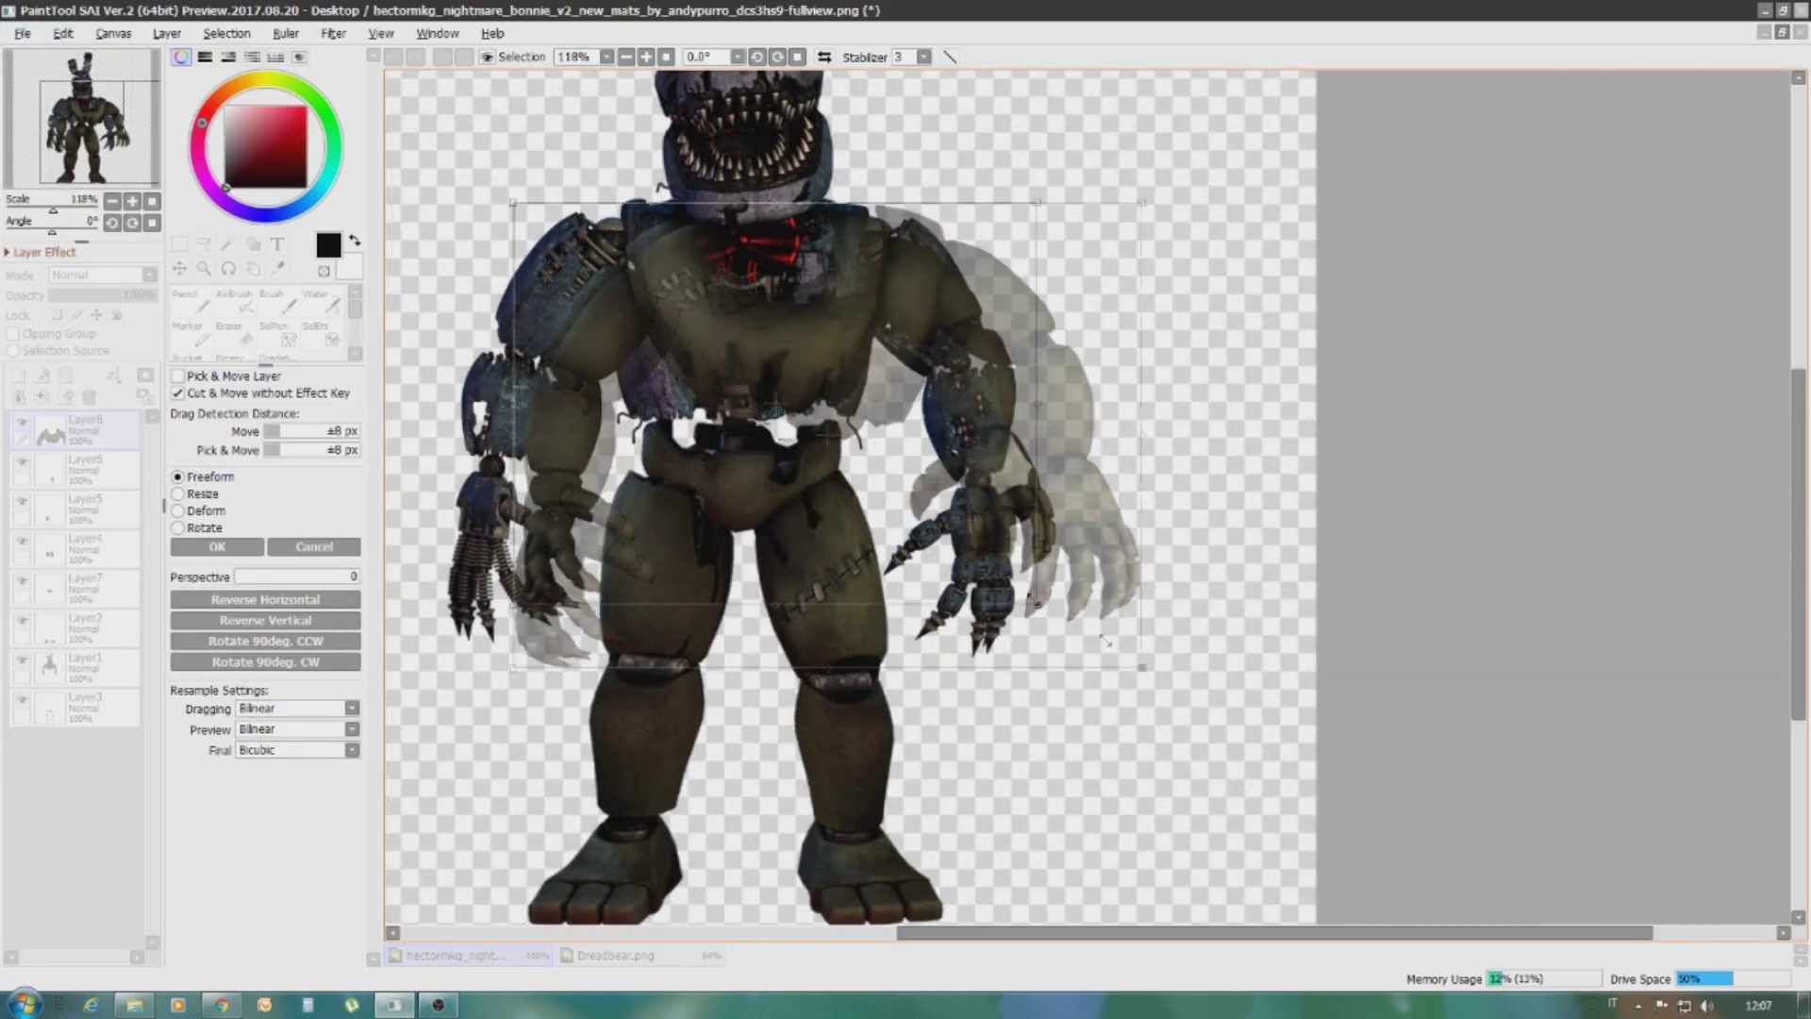
scroll(1106, 642, "up", 2)
key("Return")
Erase both Dreadbear arms and hands from Layer8 with the size 50 eraser, keeping only the torso
scroll(1107, 641, "up", 4)
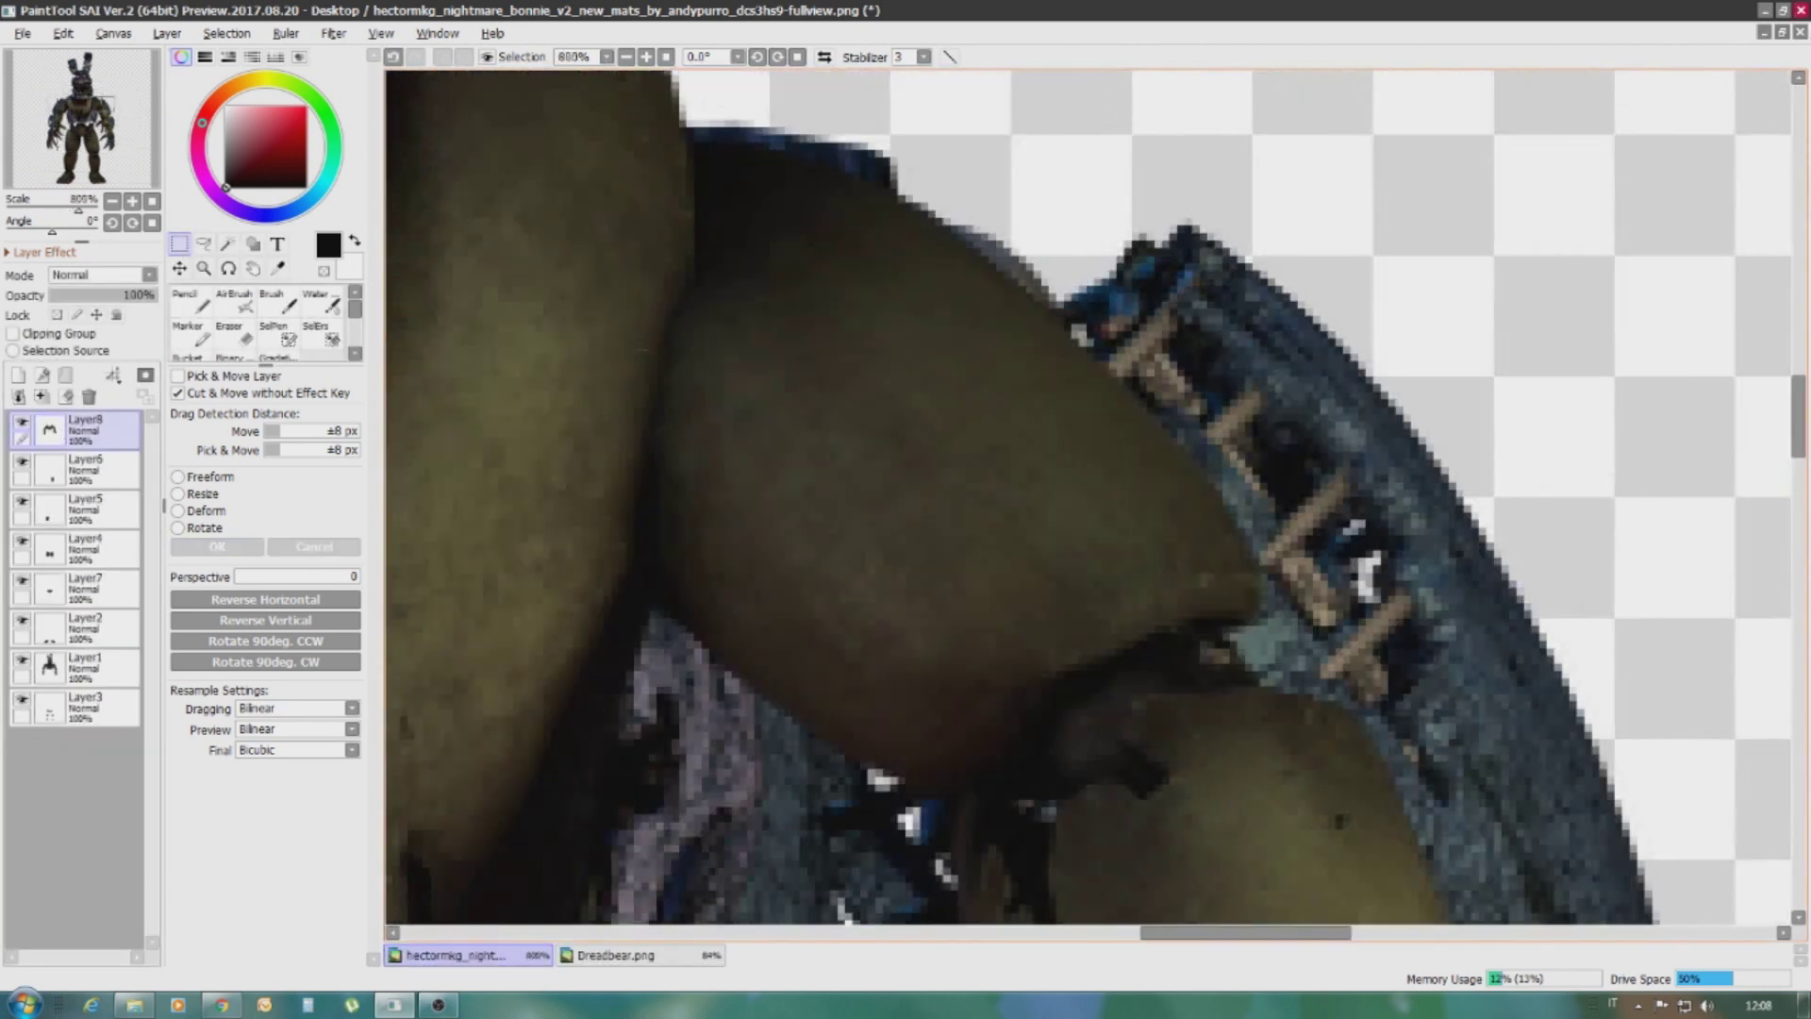
key("e")
scroll(1132, 552, "down", 8)
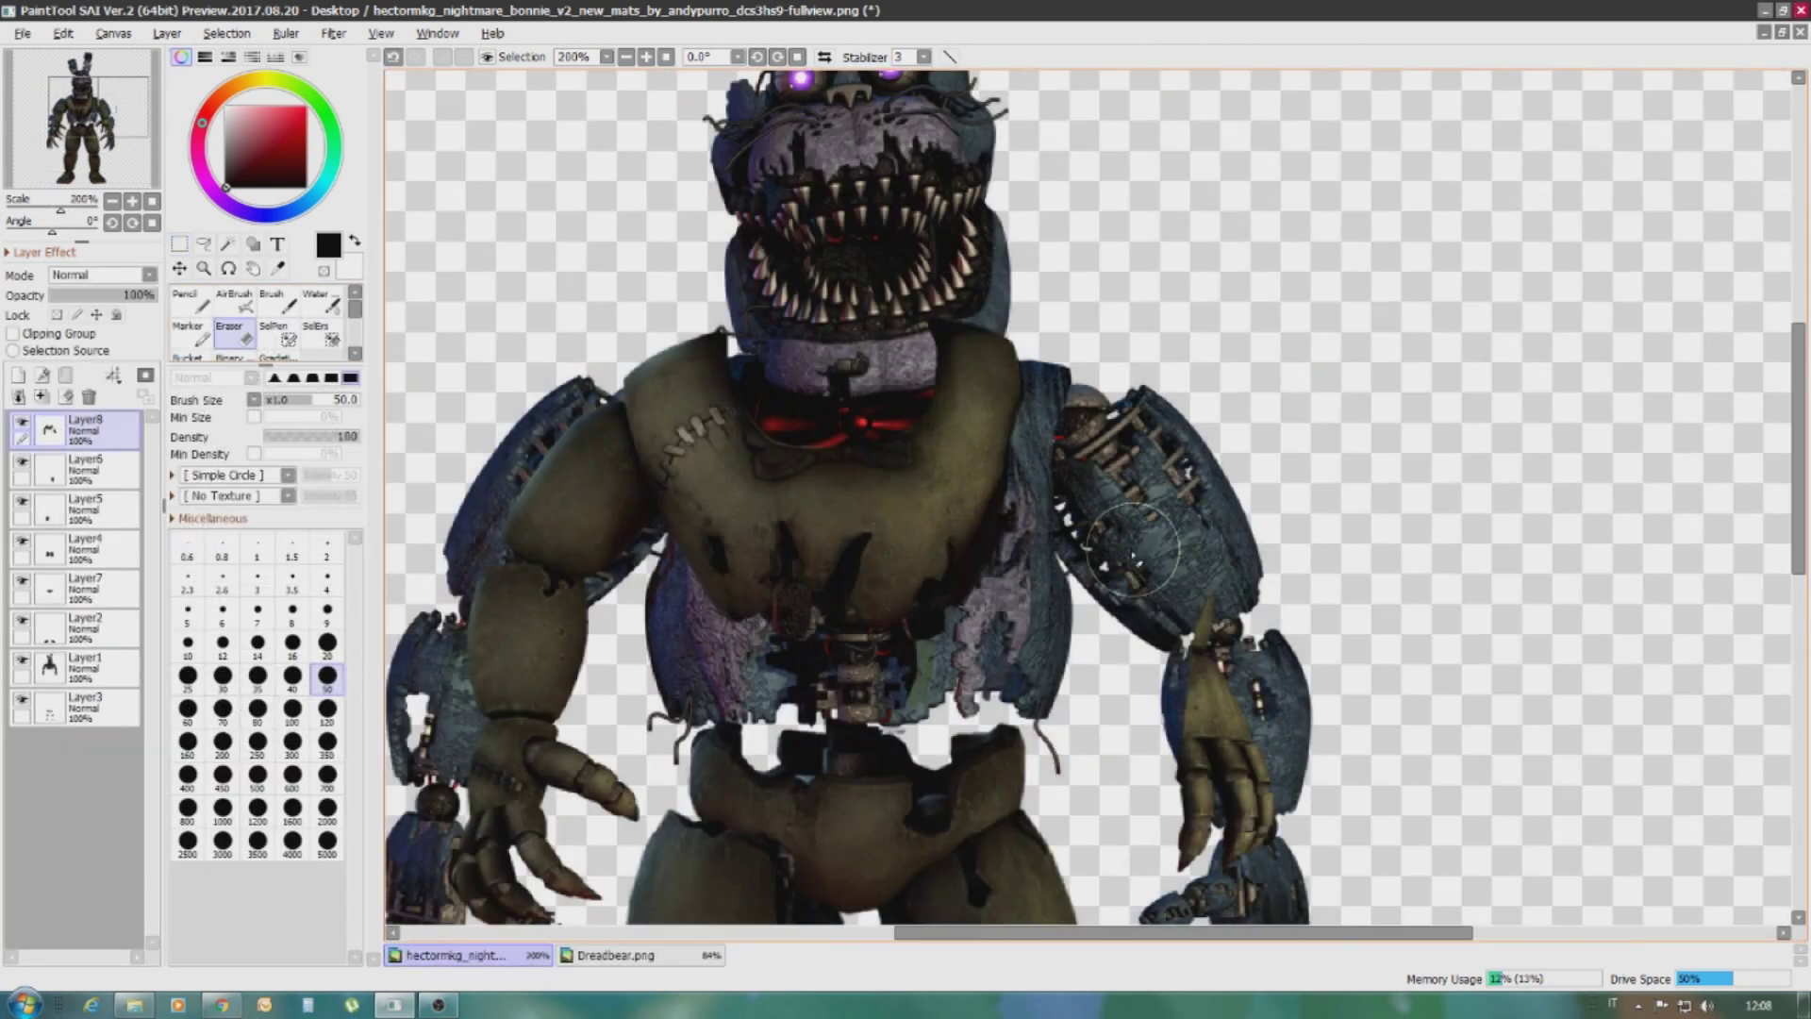
scroll(1132, 551, "down", 2)
scroll(1043, 557, "down", 1)
scroll(942, 647, "up", 3)
scroll(967, 406, "down", 3)
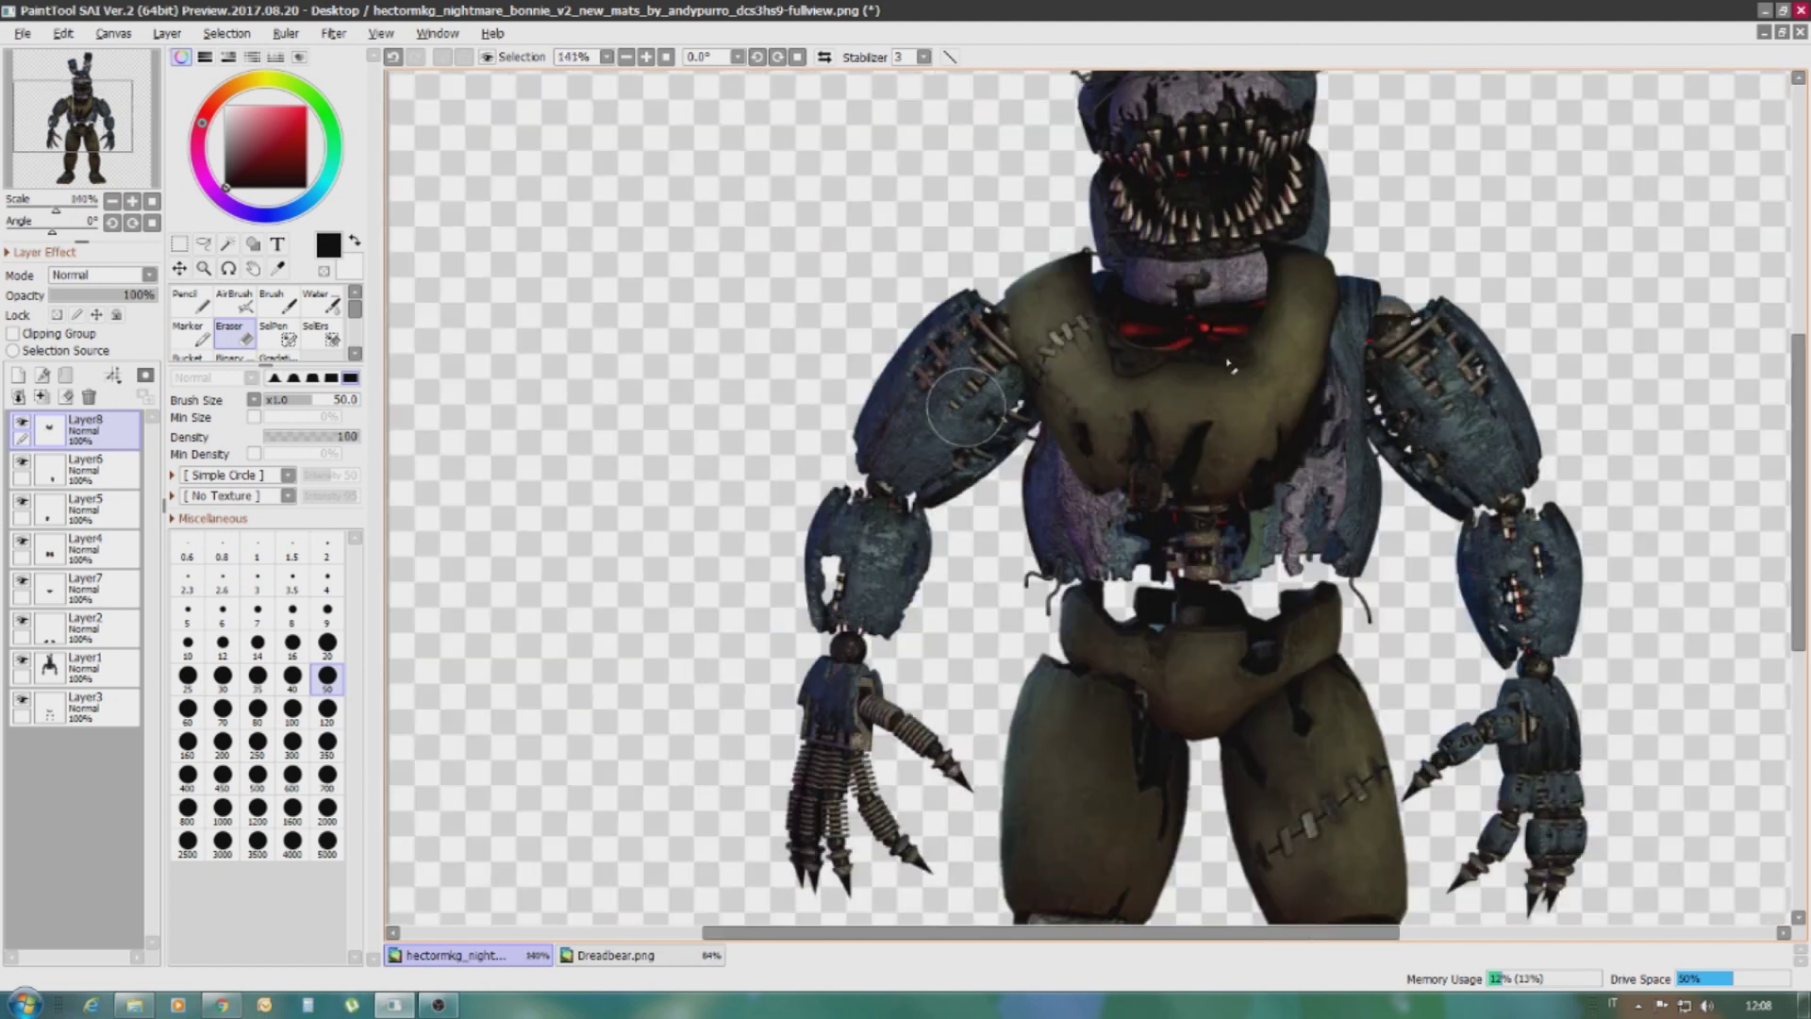
Move the Dreadbear torso slightly down and deform its corners outward so that it covers Bonnie's chest down to the waist
scroll(967, 405, "up", 2)
key("m")
left_click_drag(852, 232, 1395, 829)
left_click(851, 245)
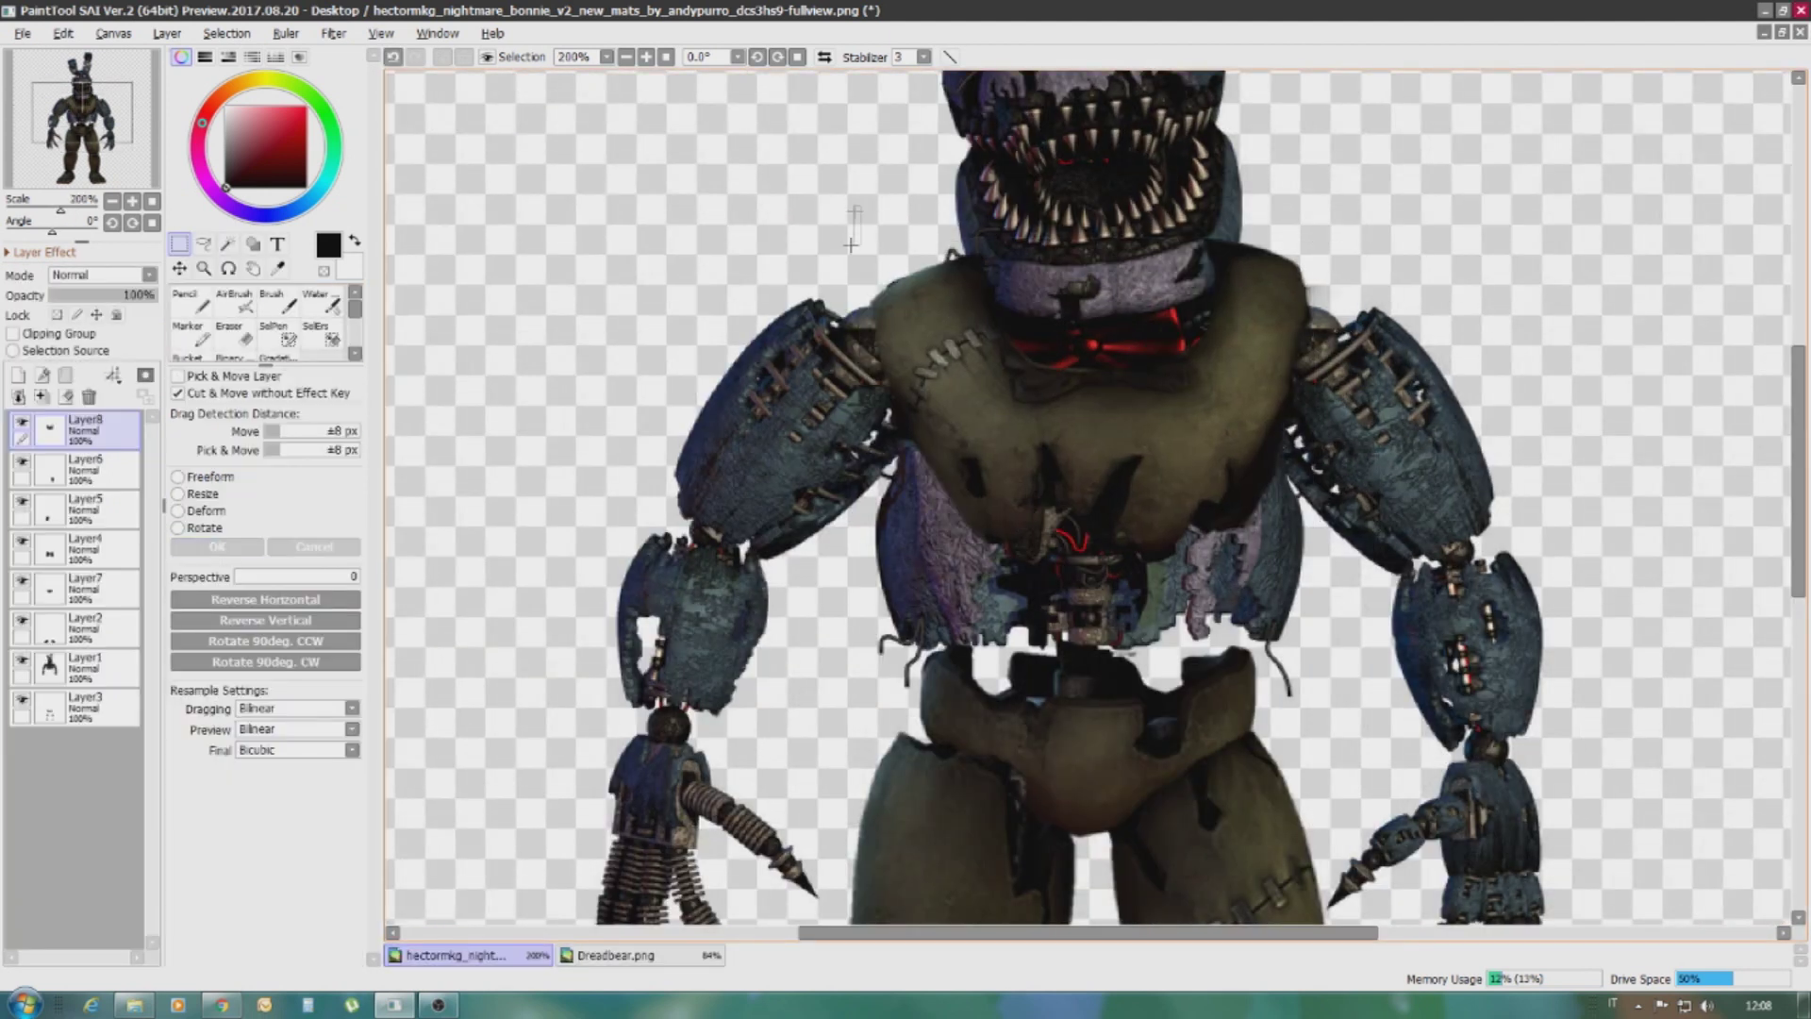
left_click(216, 476)
left_click_drag(1078, 477, 1088, 500)
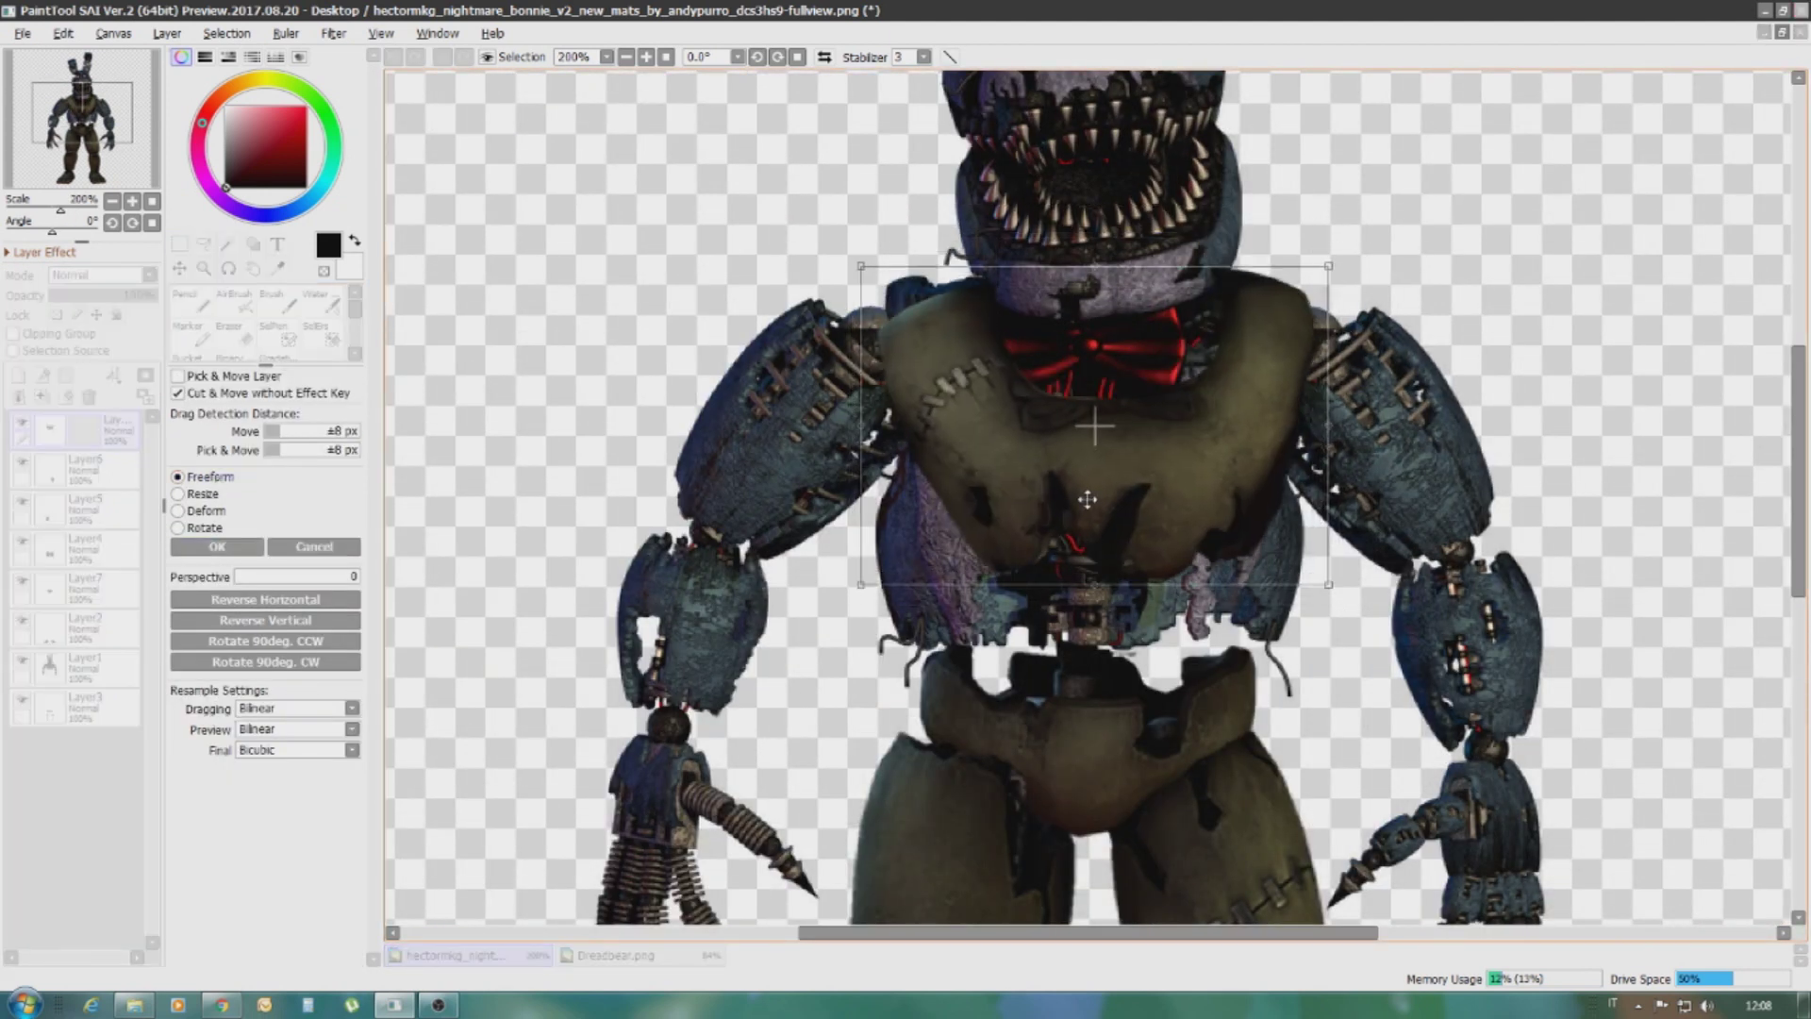
left_click_drag(860, 266, 836, 238)
left_click_drag(861, 585, 783, 666)
left_click_drag(1328, 585, 1383, 678)
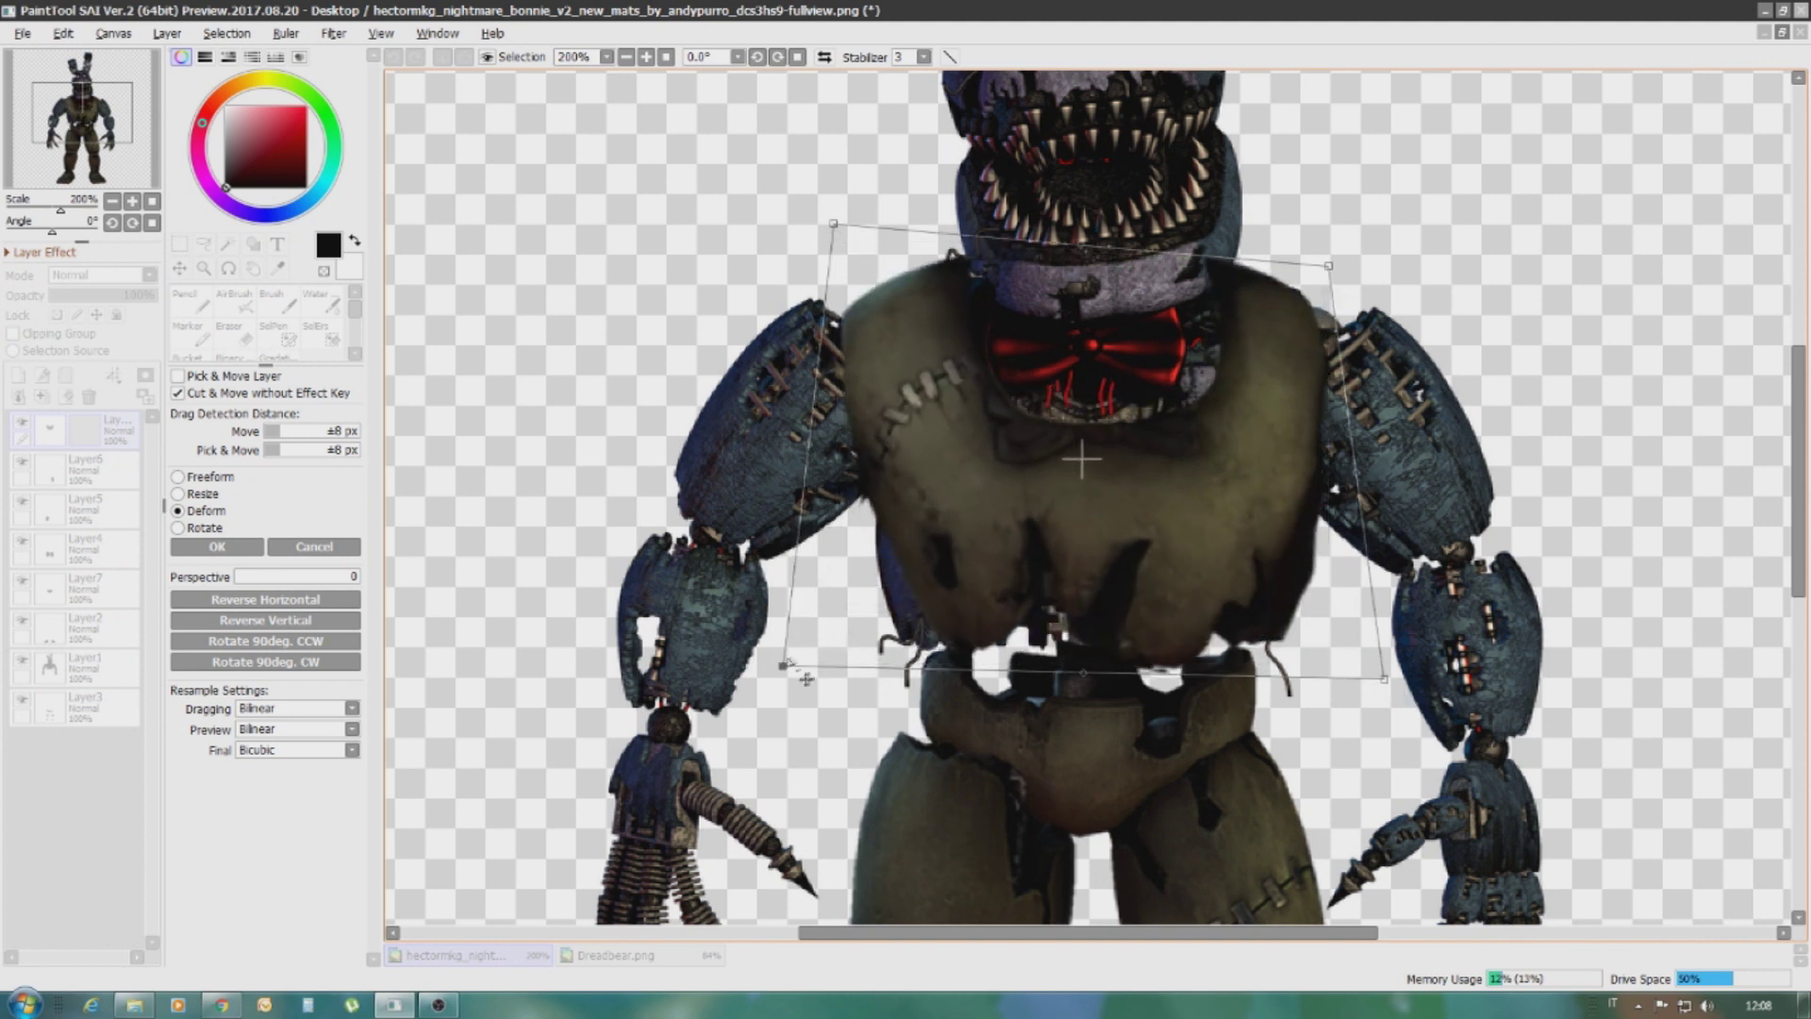
left_click_drag(805, 679, 749, 678)
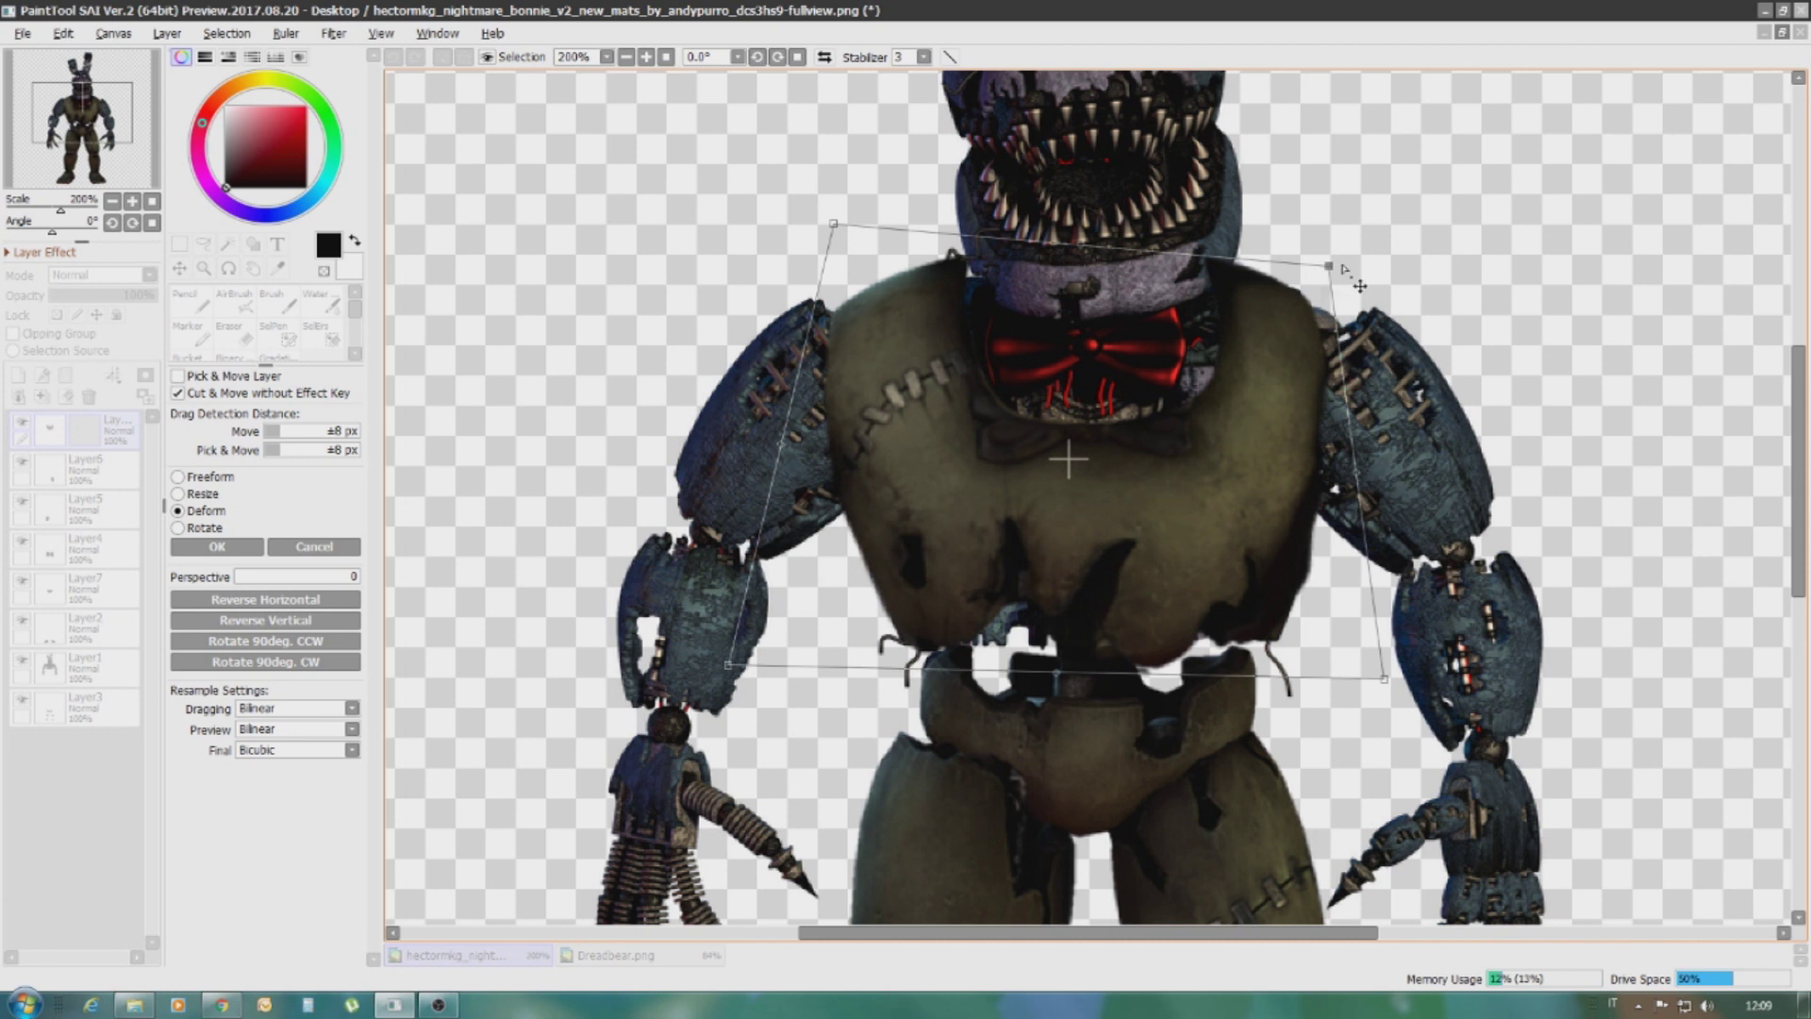
left_click(217, 546)
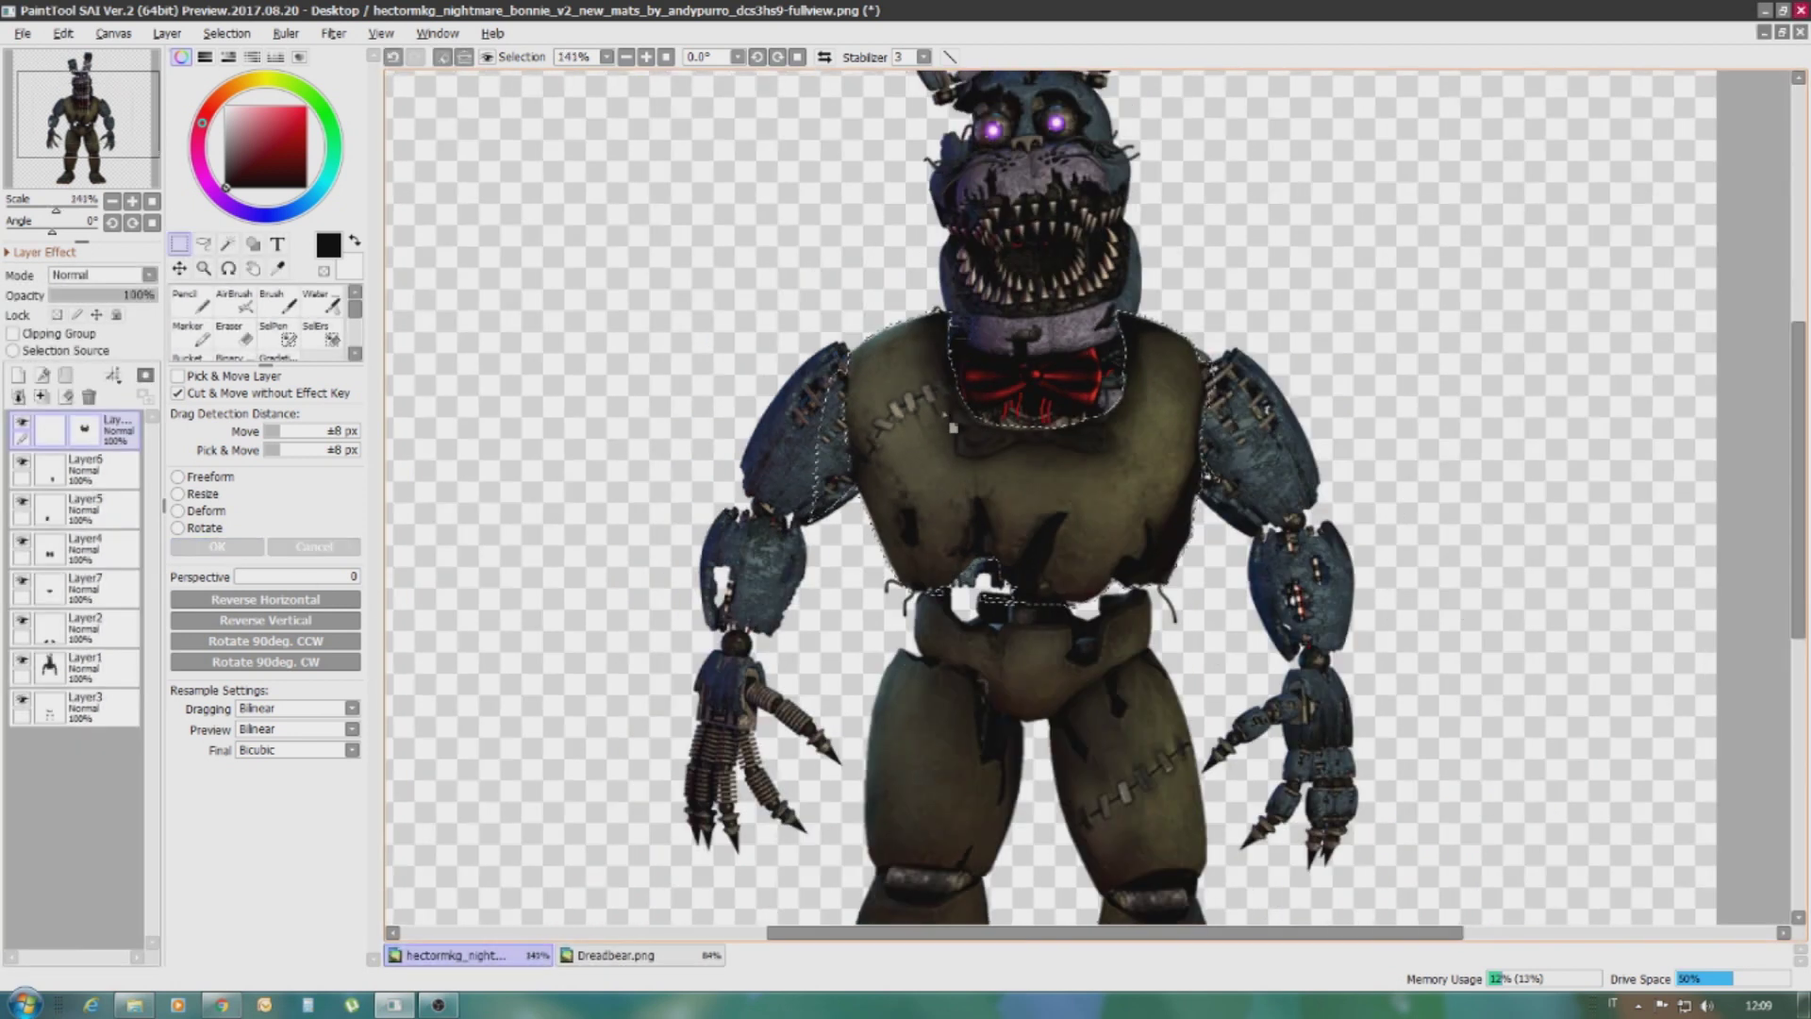
Erase Bonnie's original chest on Layer1 around the new torso and below the bow tie with the size 50 eraser
scroll(1074, 666, "up", 4)
key("e")
scroll(1424, 617, "down", 3)
left_click_drag(1355, 424, 1226, 528)
scroll(1226, 528, "up", 5)
scroll(1181, 604, "down", 3)
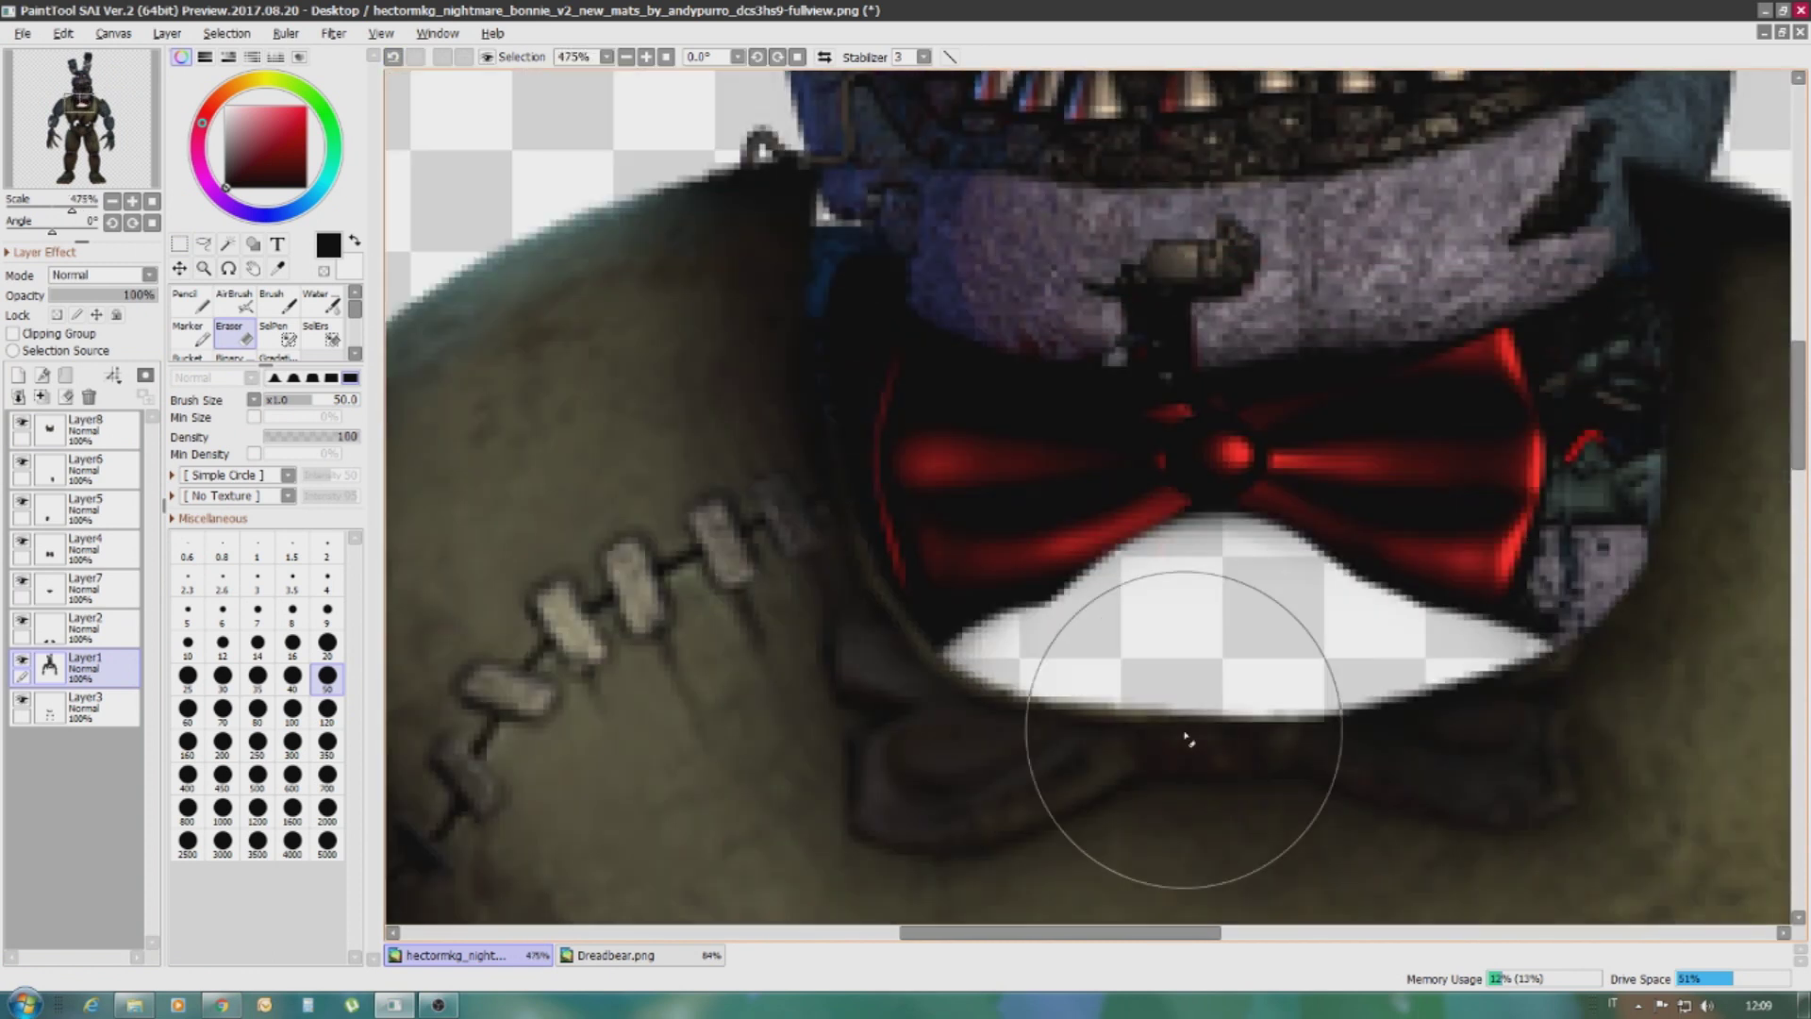
scroll(1246, 797, "up", 3)
mouse_move(1246, 797)
left_mouse_down()
mouse_move(1347, 575)
mouse_move(1340, 393)
left_mouse_up()
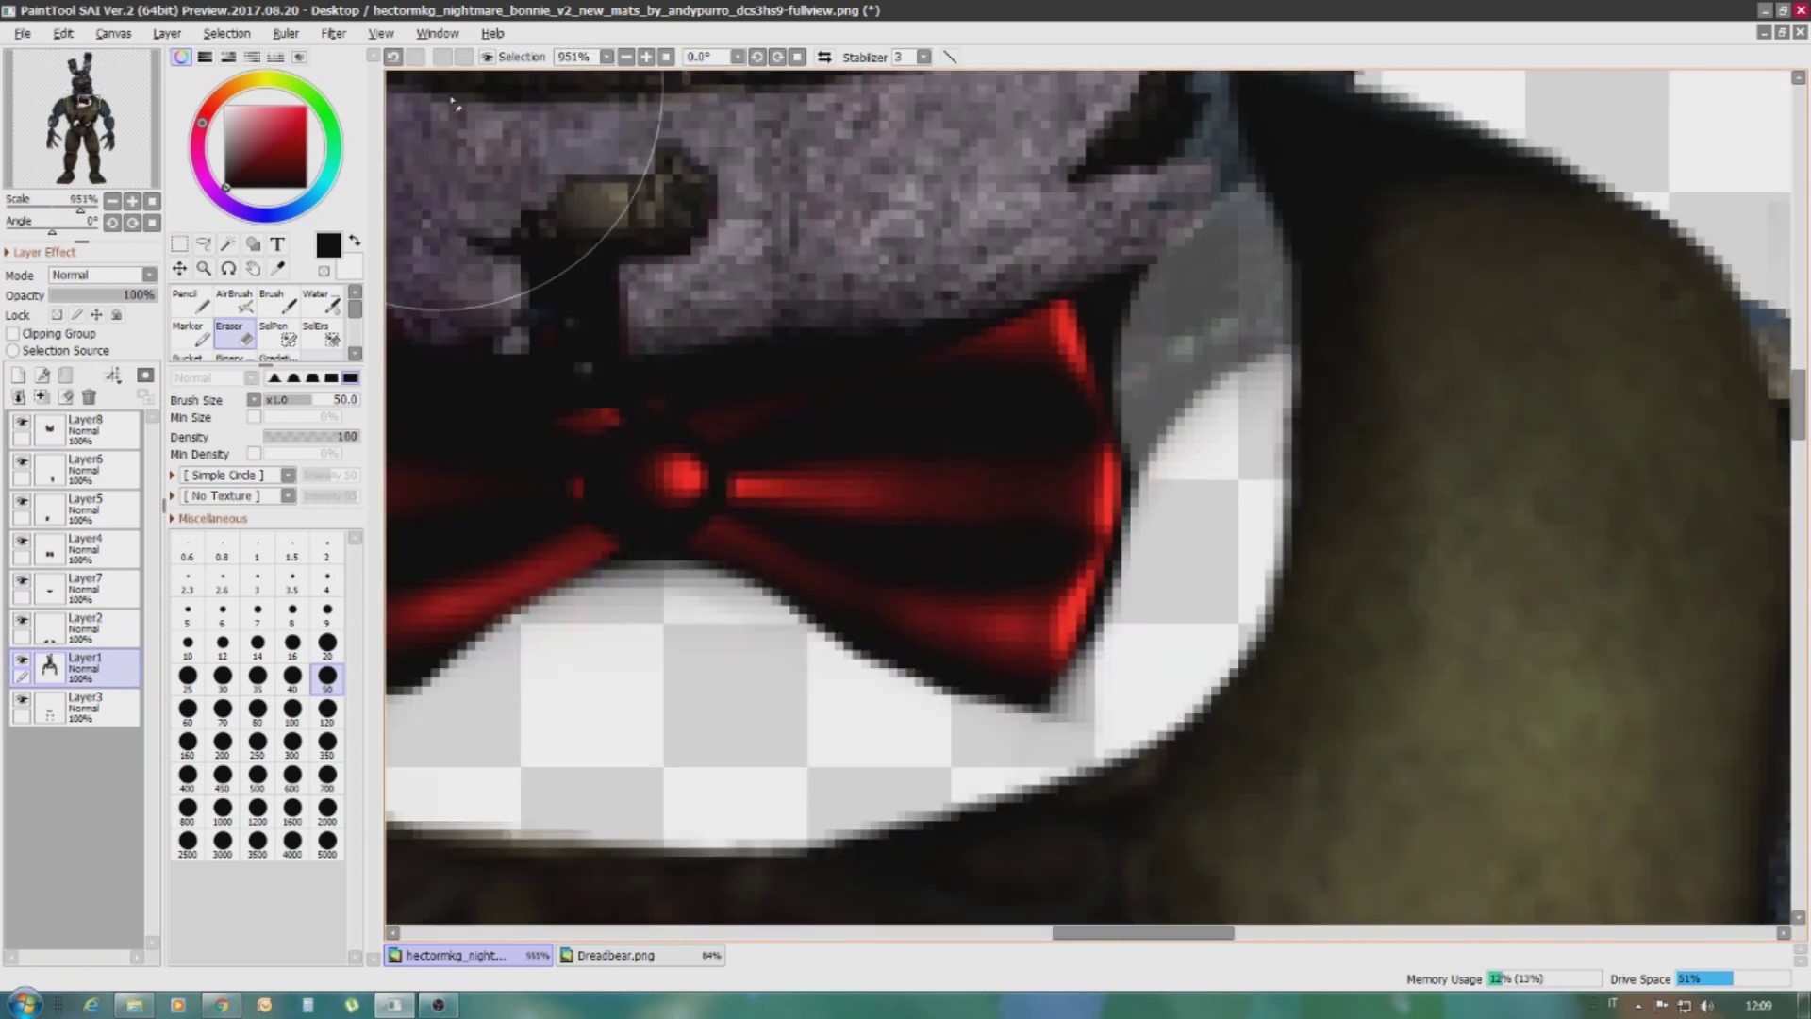
Clean up the remnants along the bow tie and chin edges on Layer1 with the size 4 eraser
left_click(326, 578)
scroll(1128, 294, "up", 3)
mouse_move(1066, 320)
left_mouse_down()
mouse_move(1340, 142)
mouse_move(1168, 592)
mouse_move(1169, 344)
mouse_move(1390, 321)
left_mouse_up()
scroll(750, 462, "down", 3)
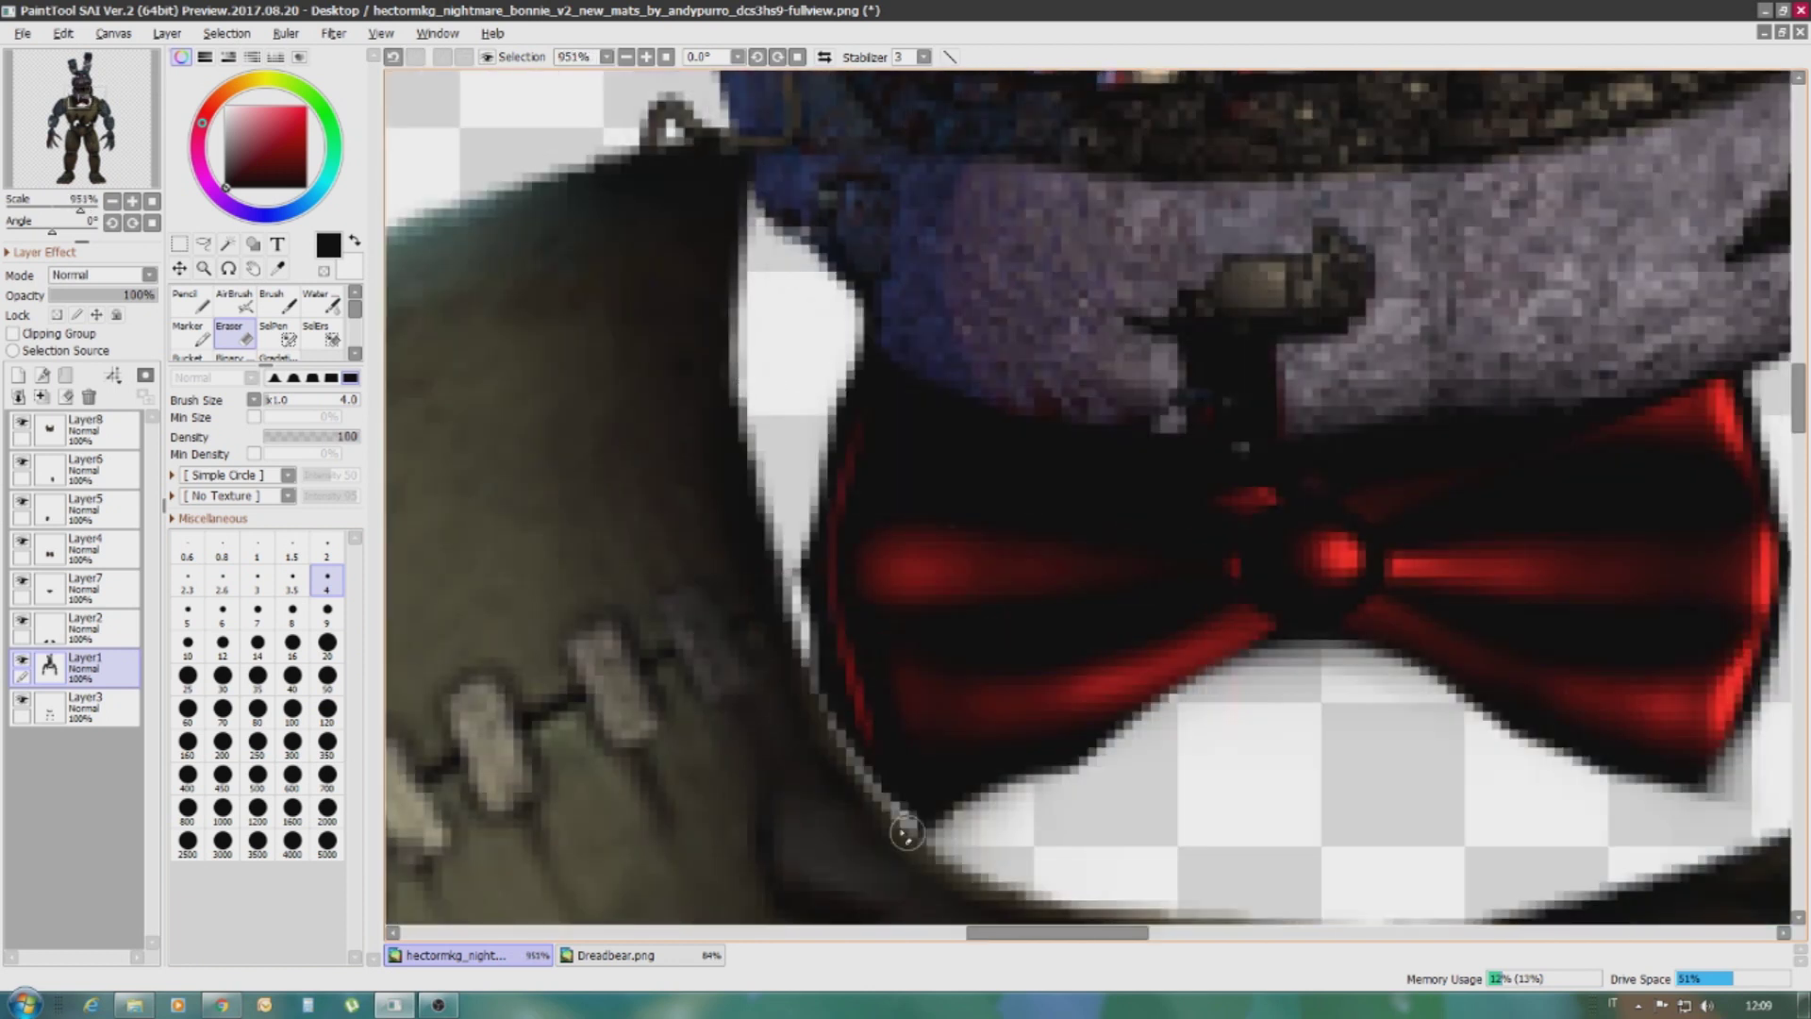
scroll(1152, 720, "down", 3)
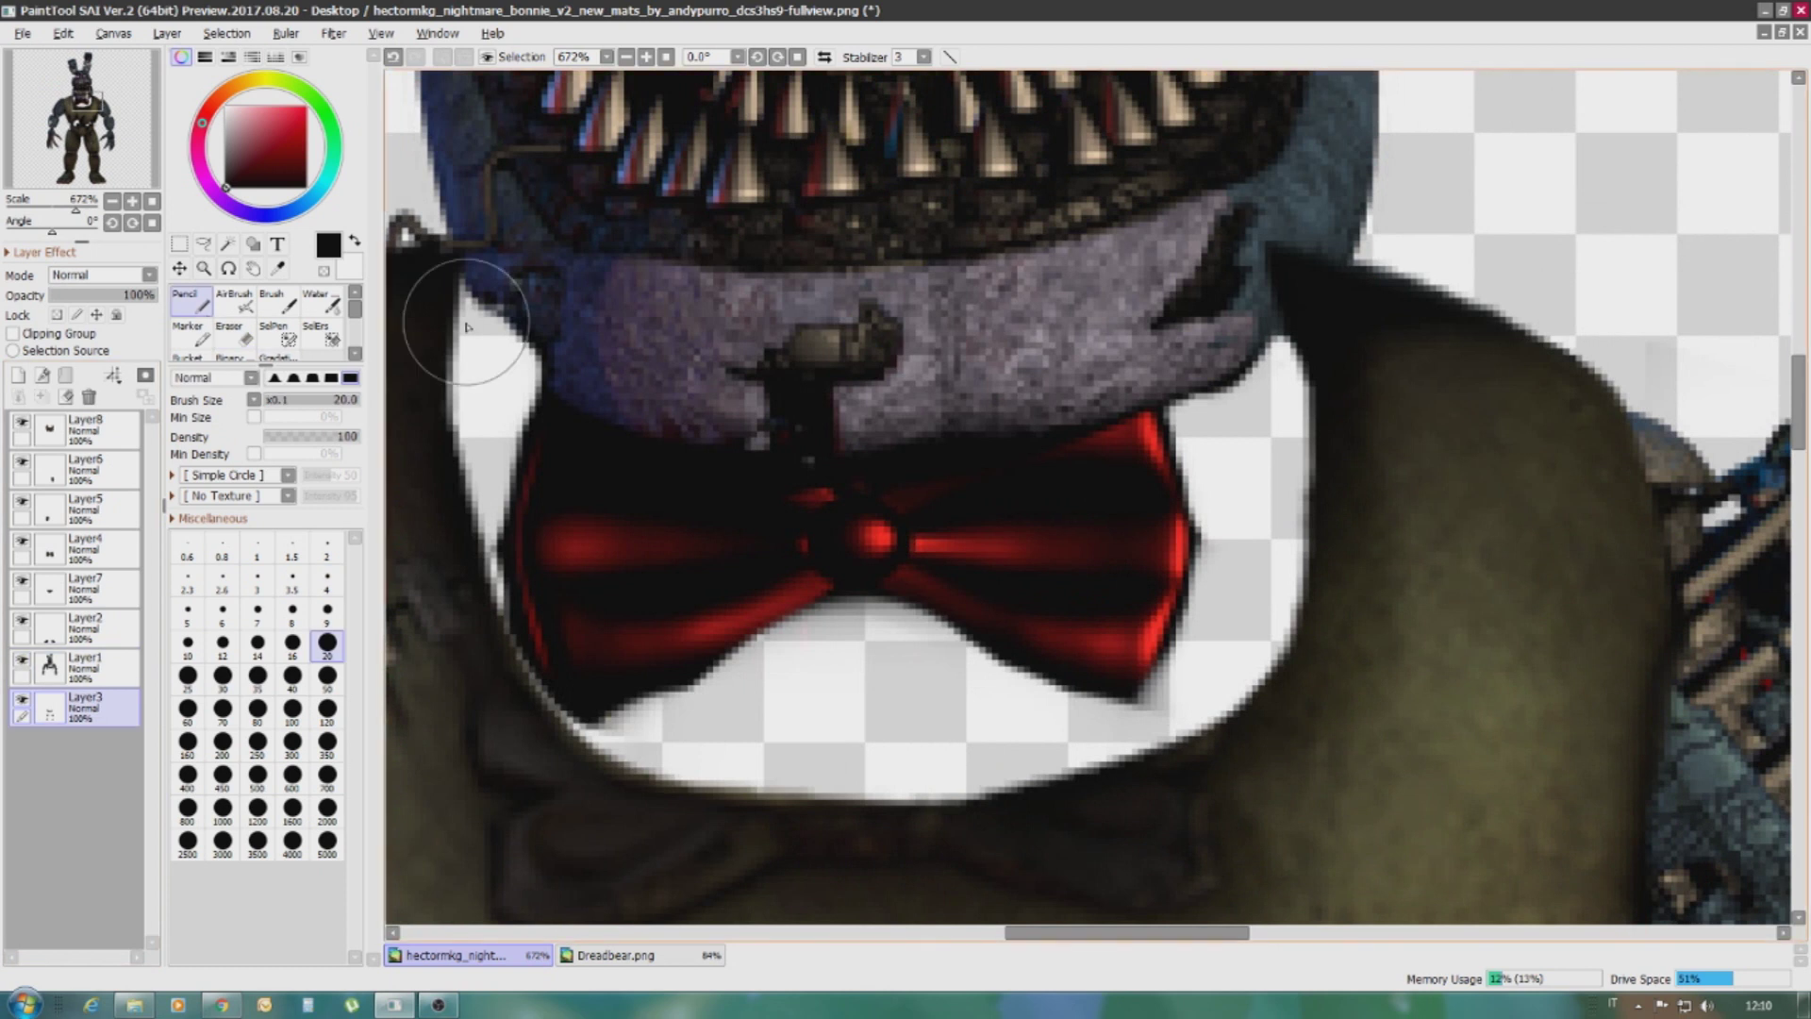
Fill the neck opening behind the bow tie with black on Layer3 using the size 20 pencil
key("ctrl+z")
key("ctrl+z")
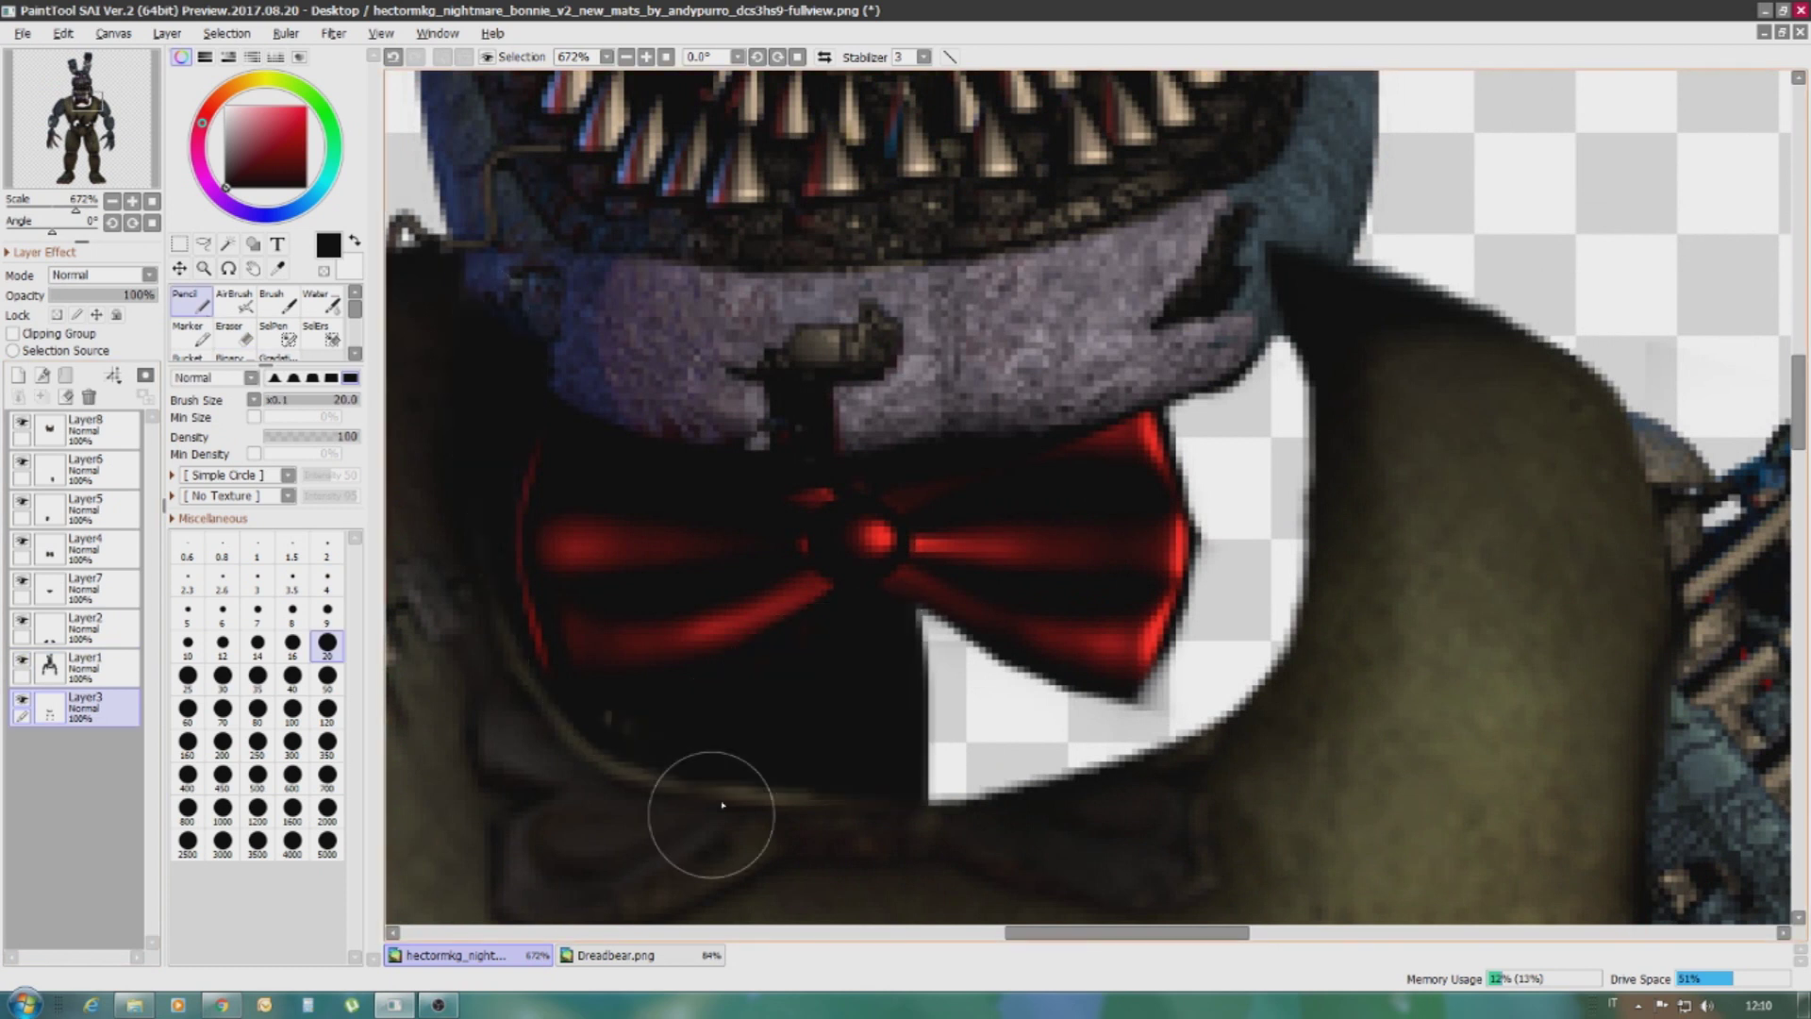
scroll(1132, 510, "down", 3)
scroll(675, 413, "up", 2)
scroll(675, 412, "down", 2)
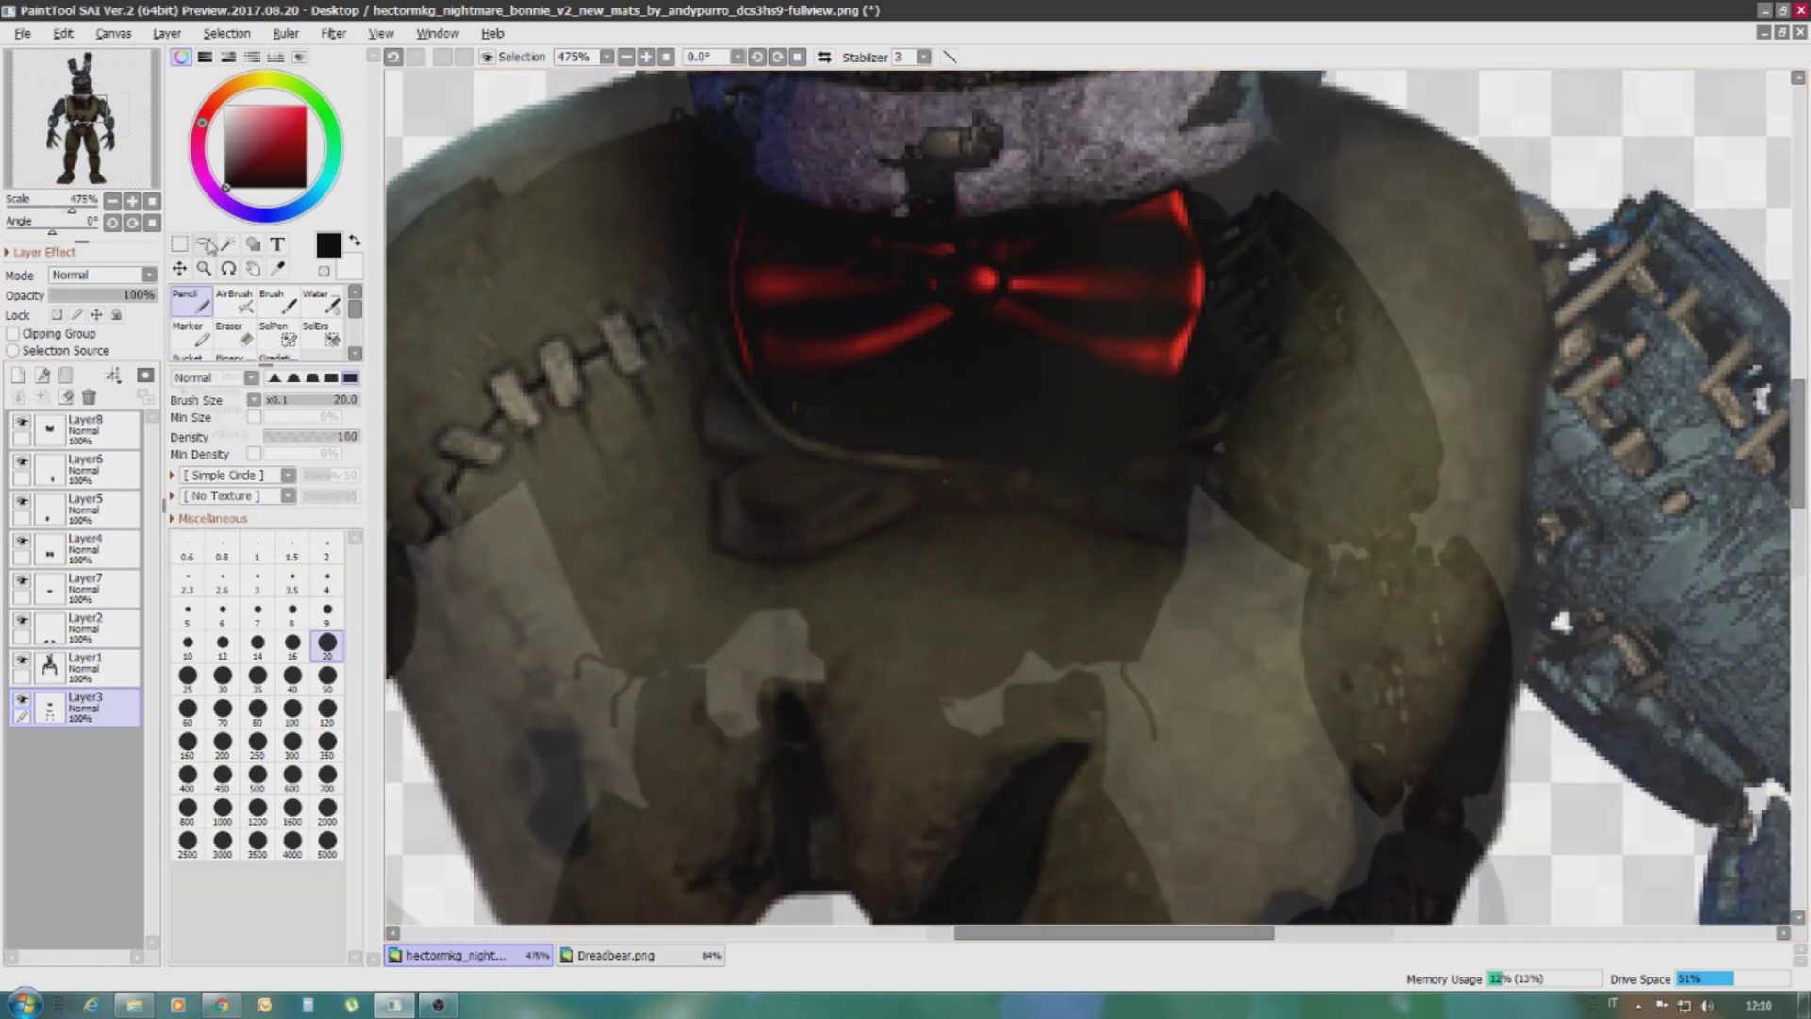
Lasso the middle of the Dreadbear torso from the bow tie to the waist and delete it from Layer8
key("l")
left_click_drag(1030, 299, 1025, 508)
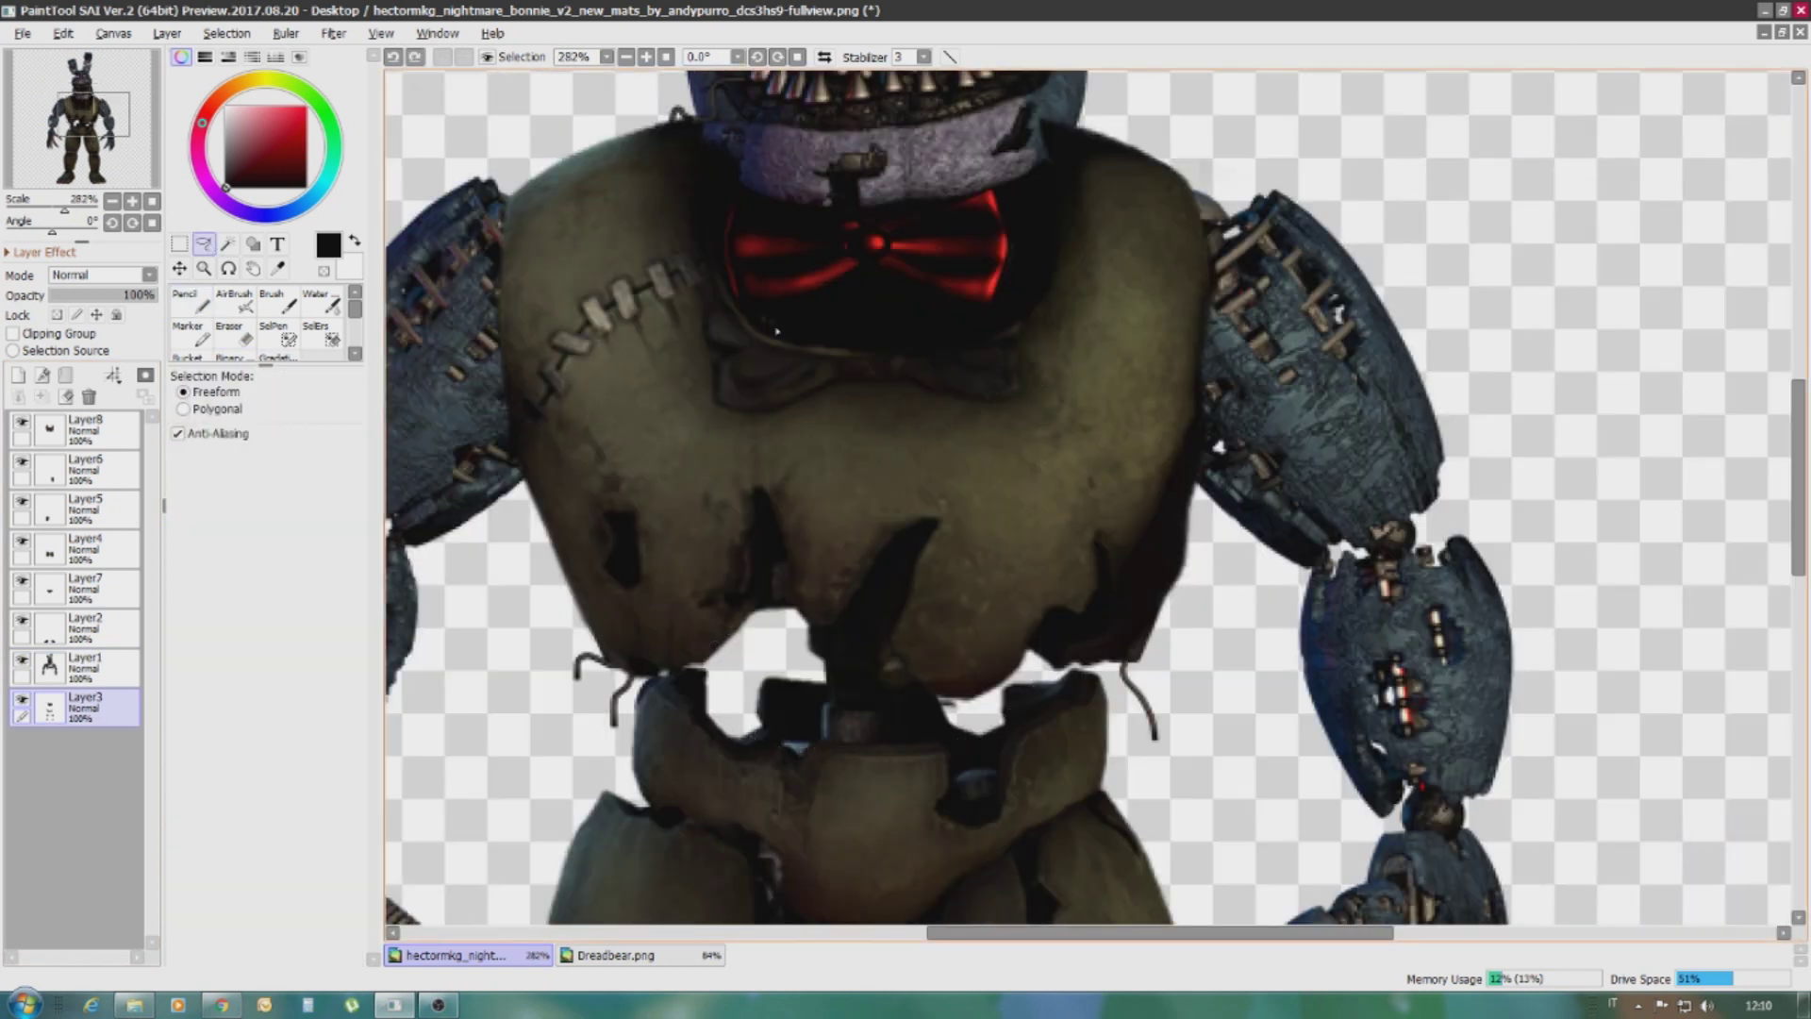
left_click_drag(1023, 281, 1030, 298)
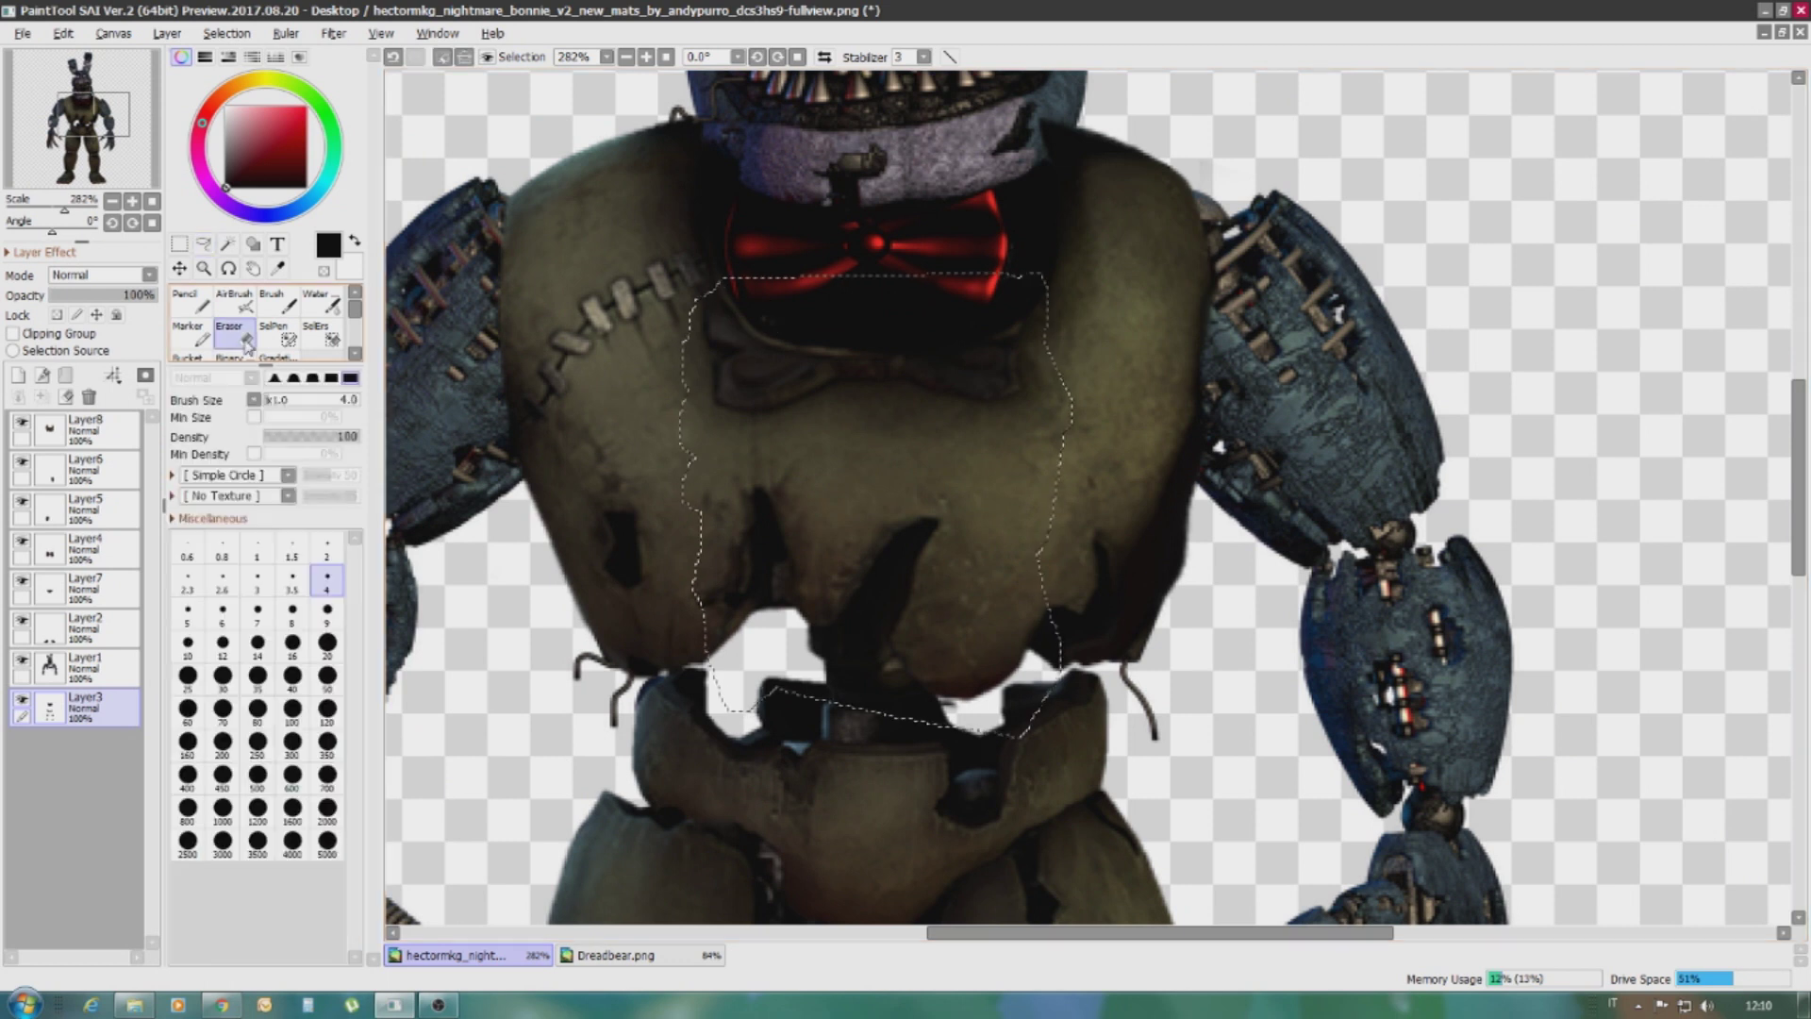
left_click(85, 429)
key("Delete")
key("ctrl+d")
Erase the remains of Bonnie's original torso inside the chest opening on Layer1 with the size 20 eraser
scroll(869, 688, "up", 2)
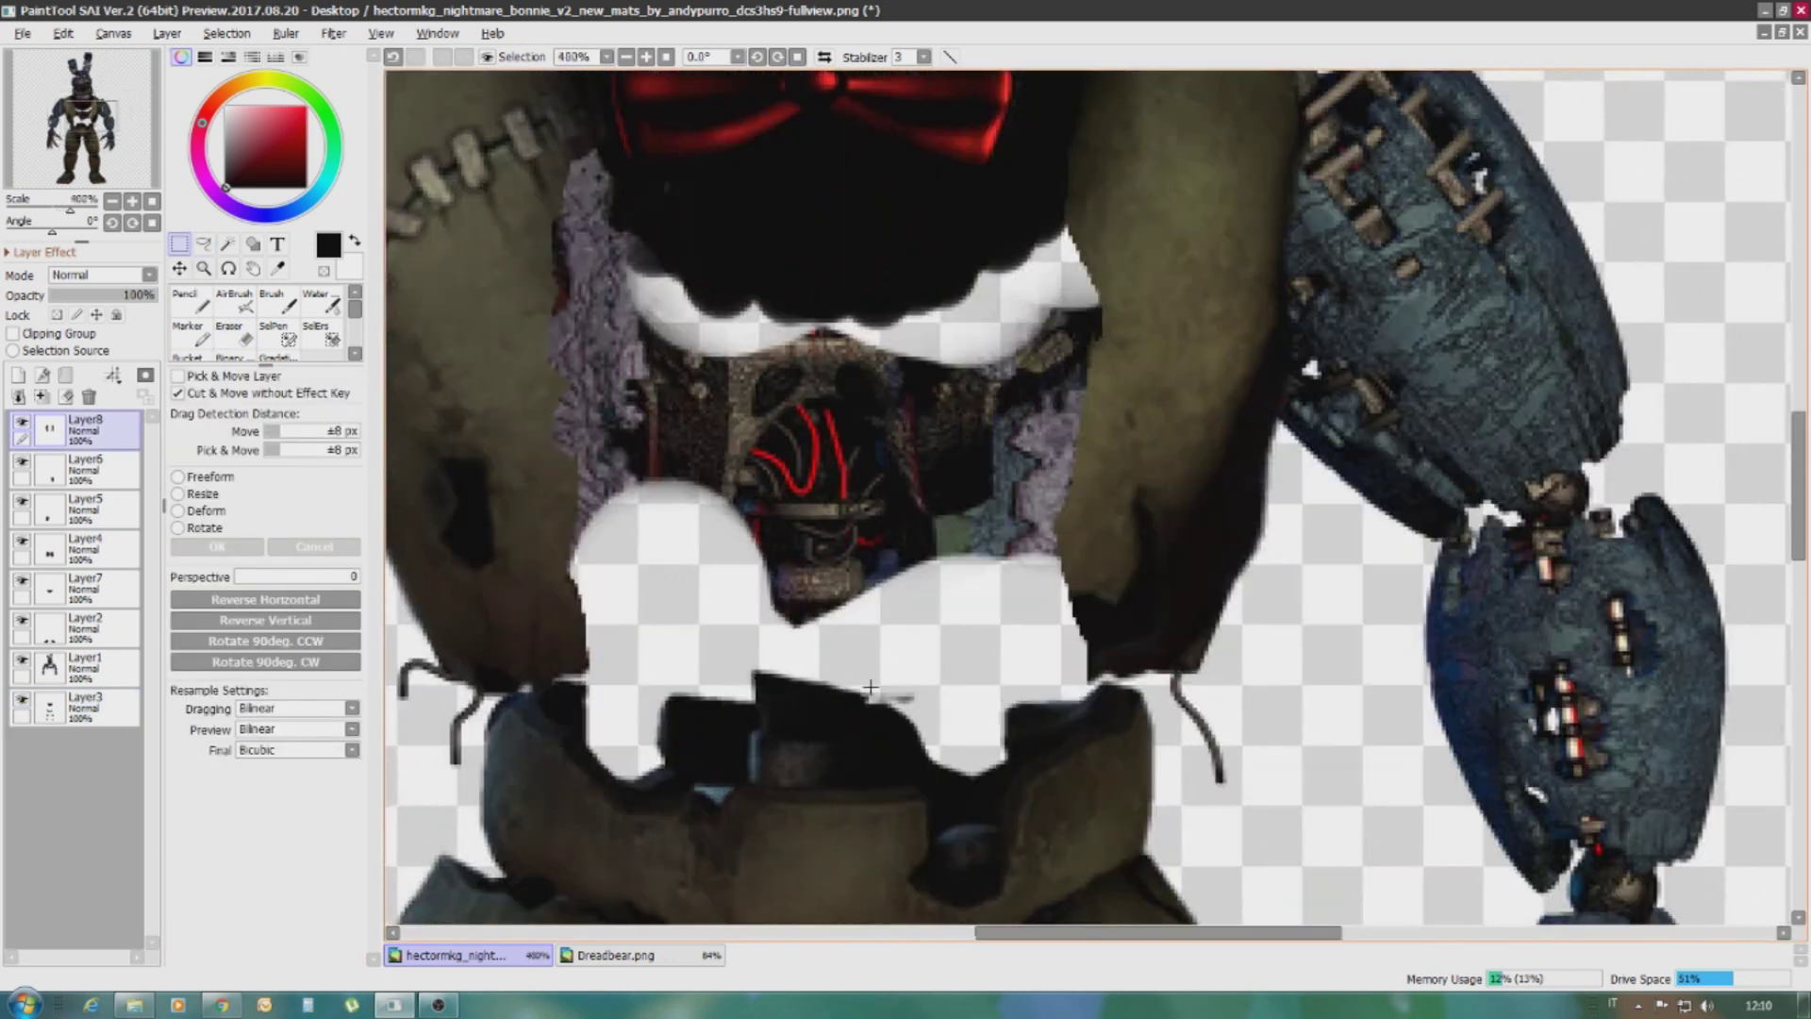
mouse_move(556, 236)
left_mouse_down()
mouse_move(619, 505)
mouse_move(748, 526)
mouse_move(1063, 505)
left_mouse_up()
scroll(991, 472, "down", 3)
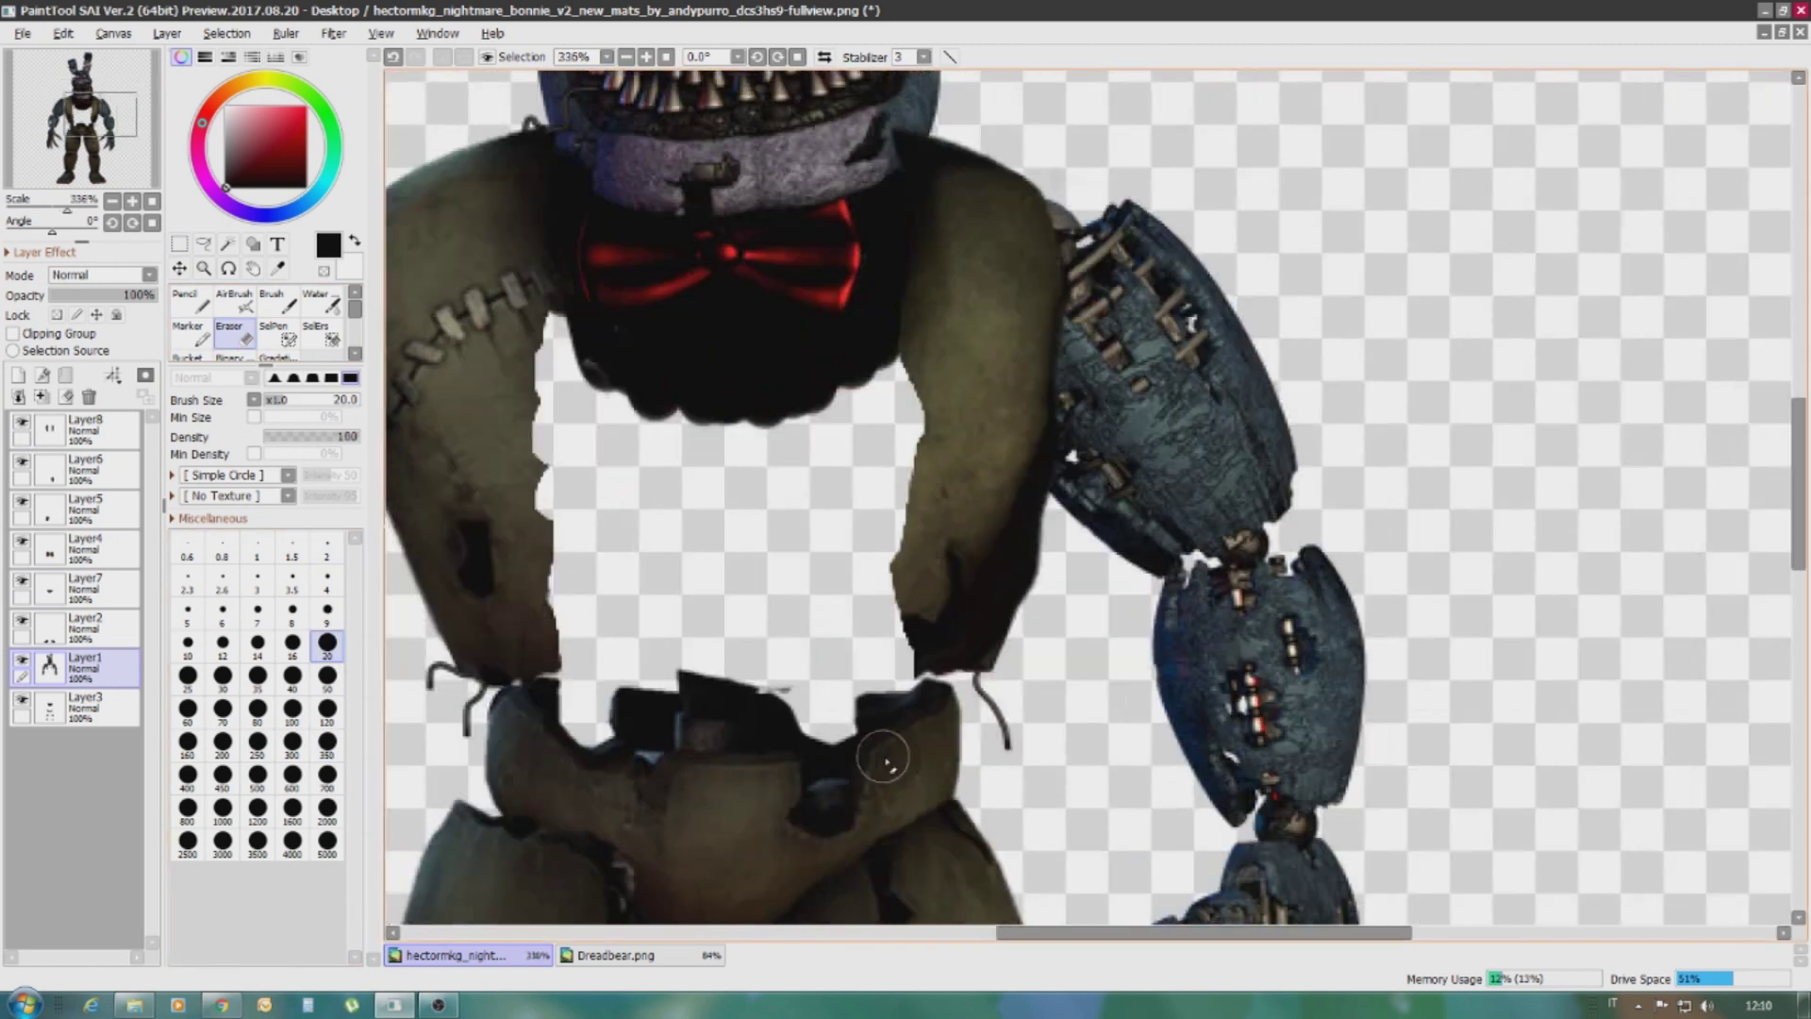
Fill the open chest area between the torso sides with black on Layer3 using the size 60 pencil
scroll(881, 752, "up", 2)
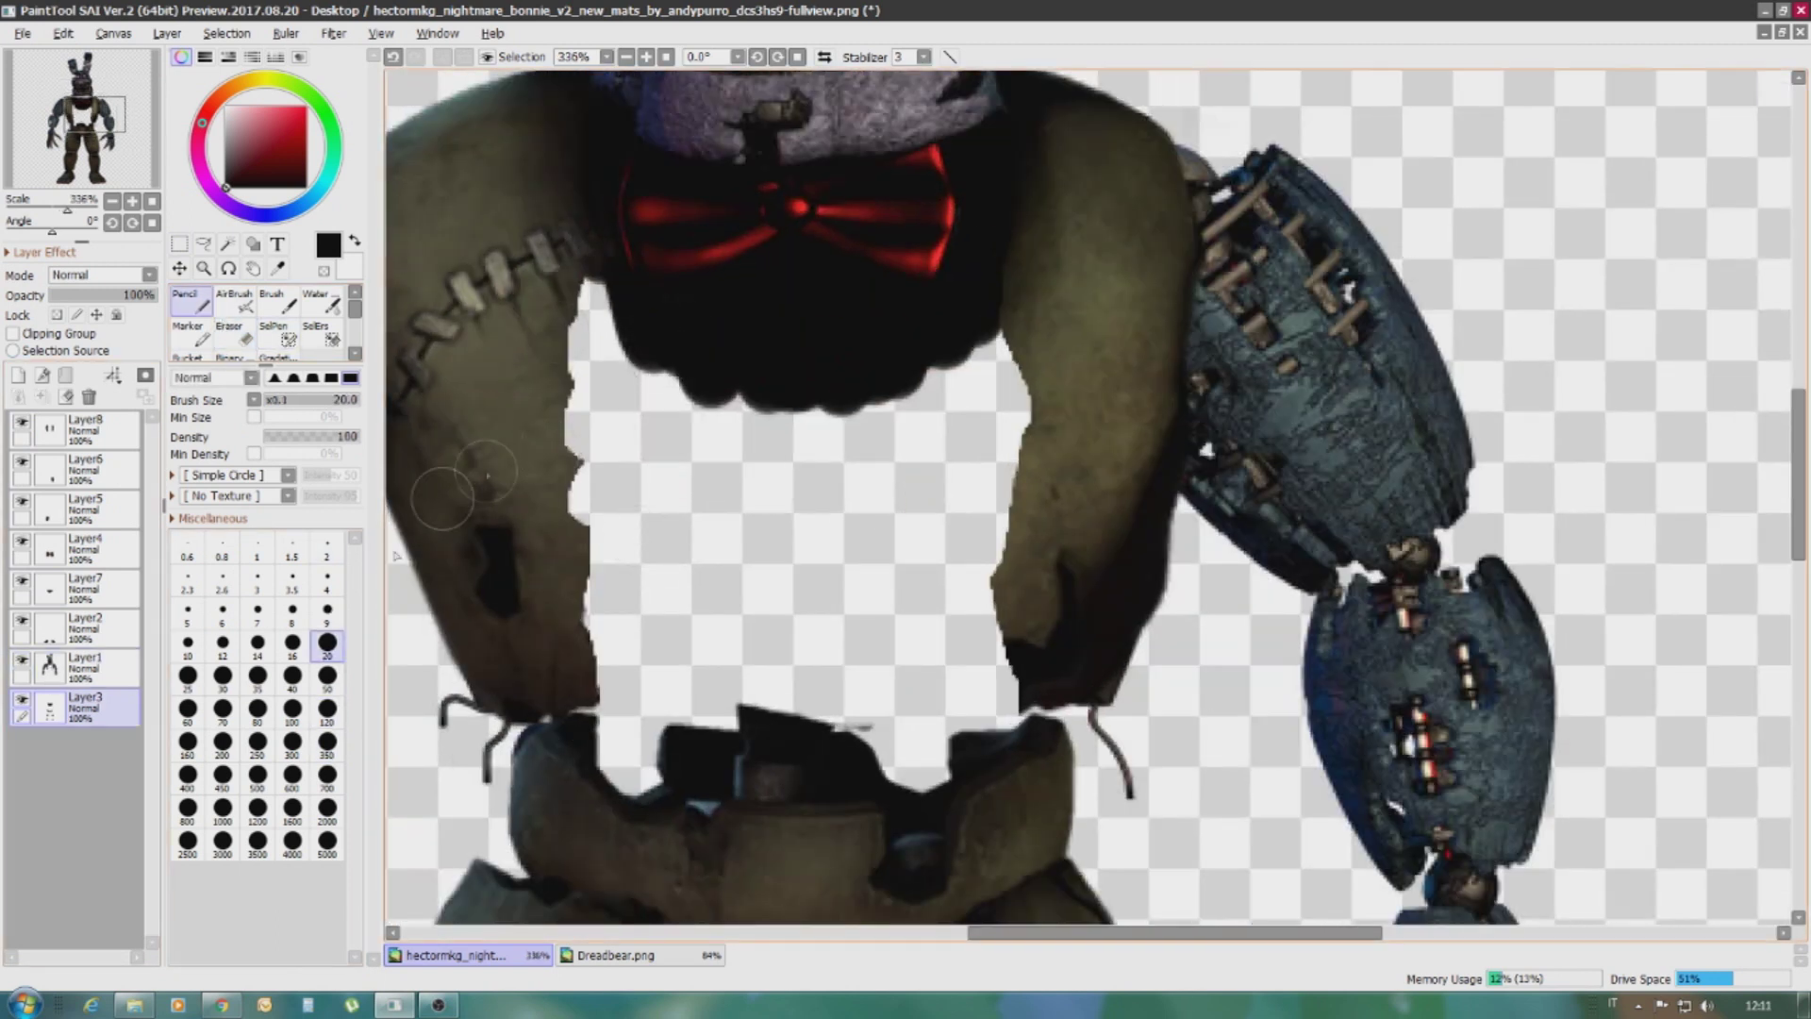
mouse_move(562, 384)
left_mouse_down()
mouse_move(868, 415)
mouse_move(1031, 626)
mouse_move(943, 528)
left_mouse_up()
key("ctrl+z")
mouse_move(977, 413)
left_mouse_down()
mouse_move(938, 727)
mouse_move(667, 748)
mouse_move(505, 302)
left_mouse_up()
scroll(880, 577, "down", 4)
scroll(880, 577, "up", 3)
Open the Endoskeleton resources pack image from the Gabriele / Nuova cartella folder
left_click(23, 33)
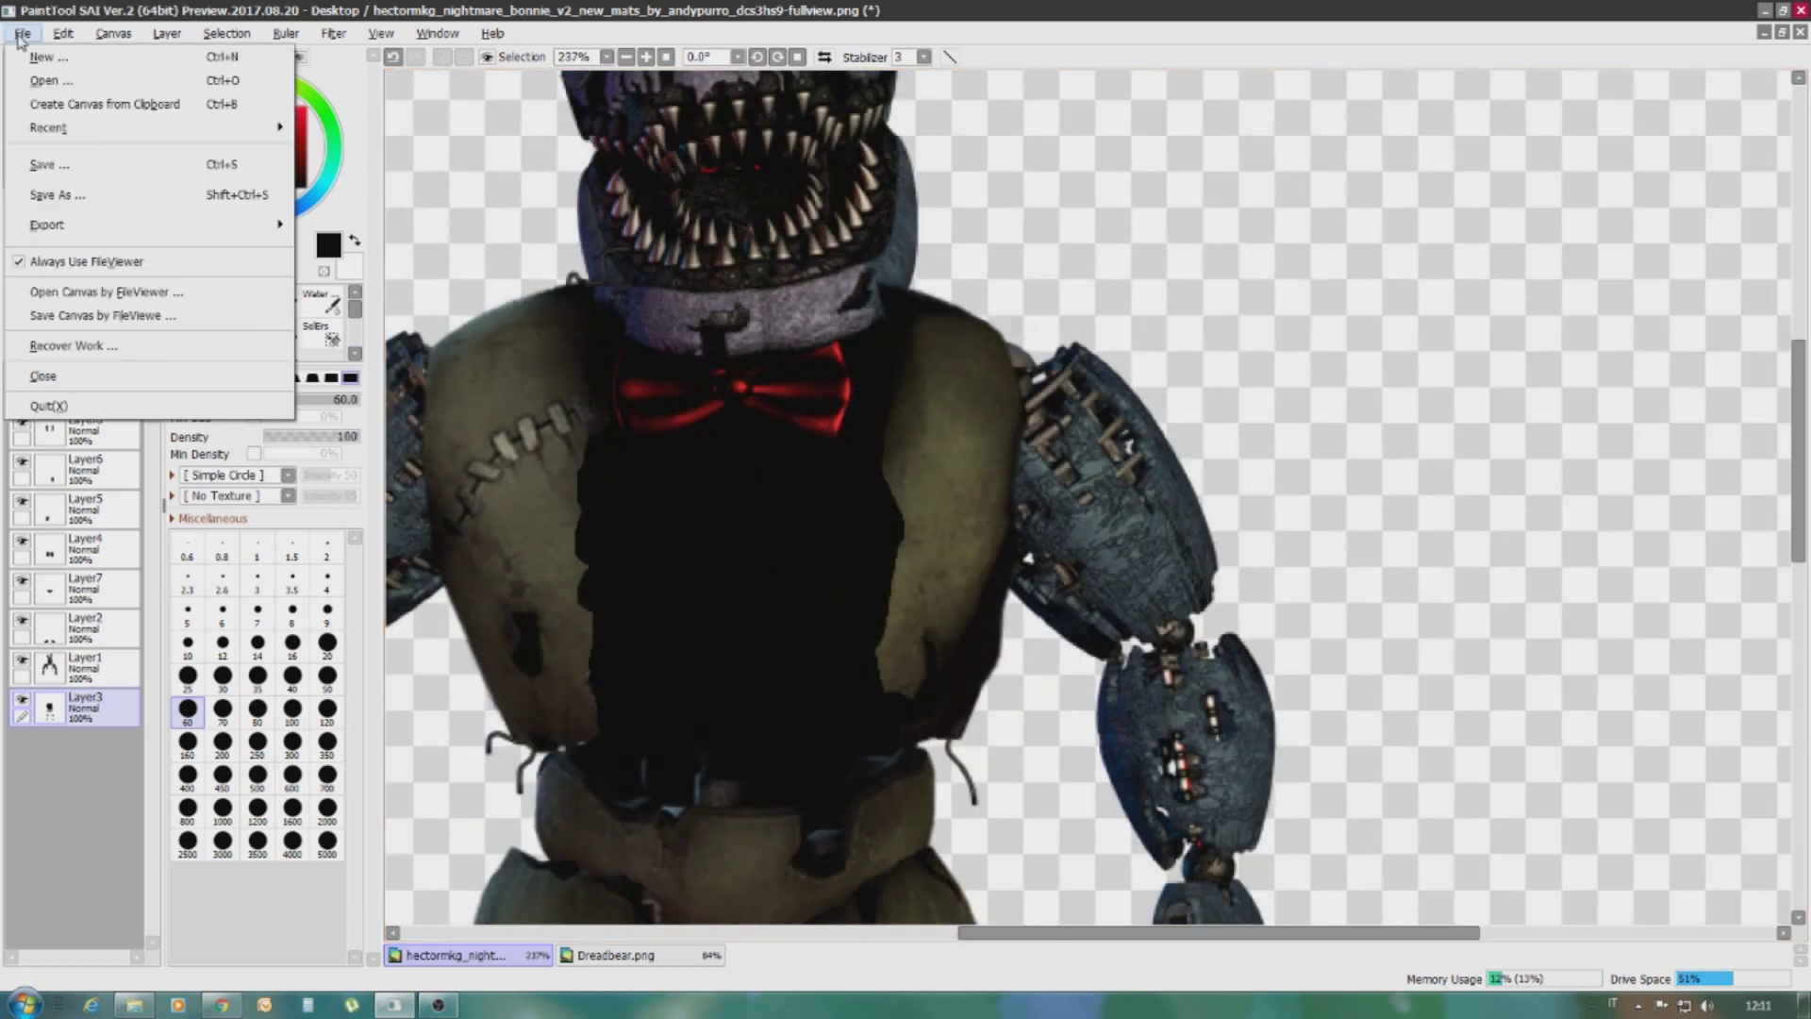
left_click(38, 80)
left_click(437, 368)
double_click(1423, 286)
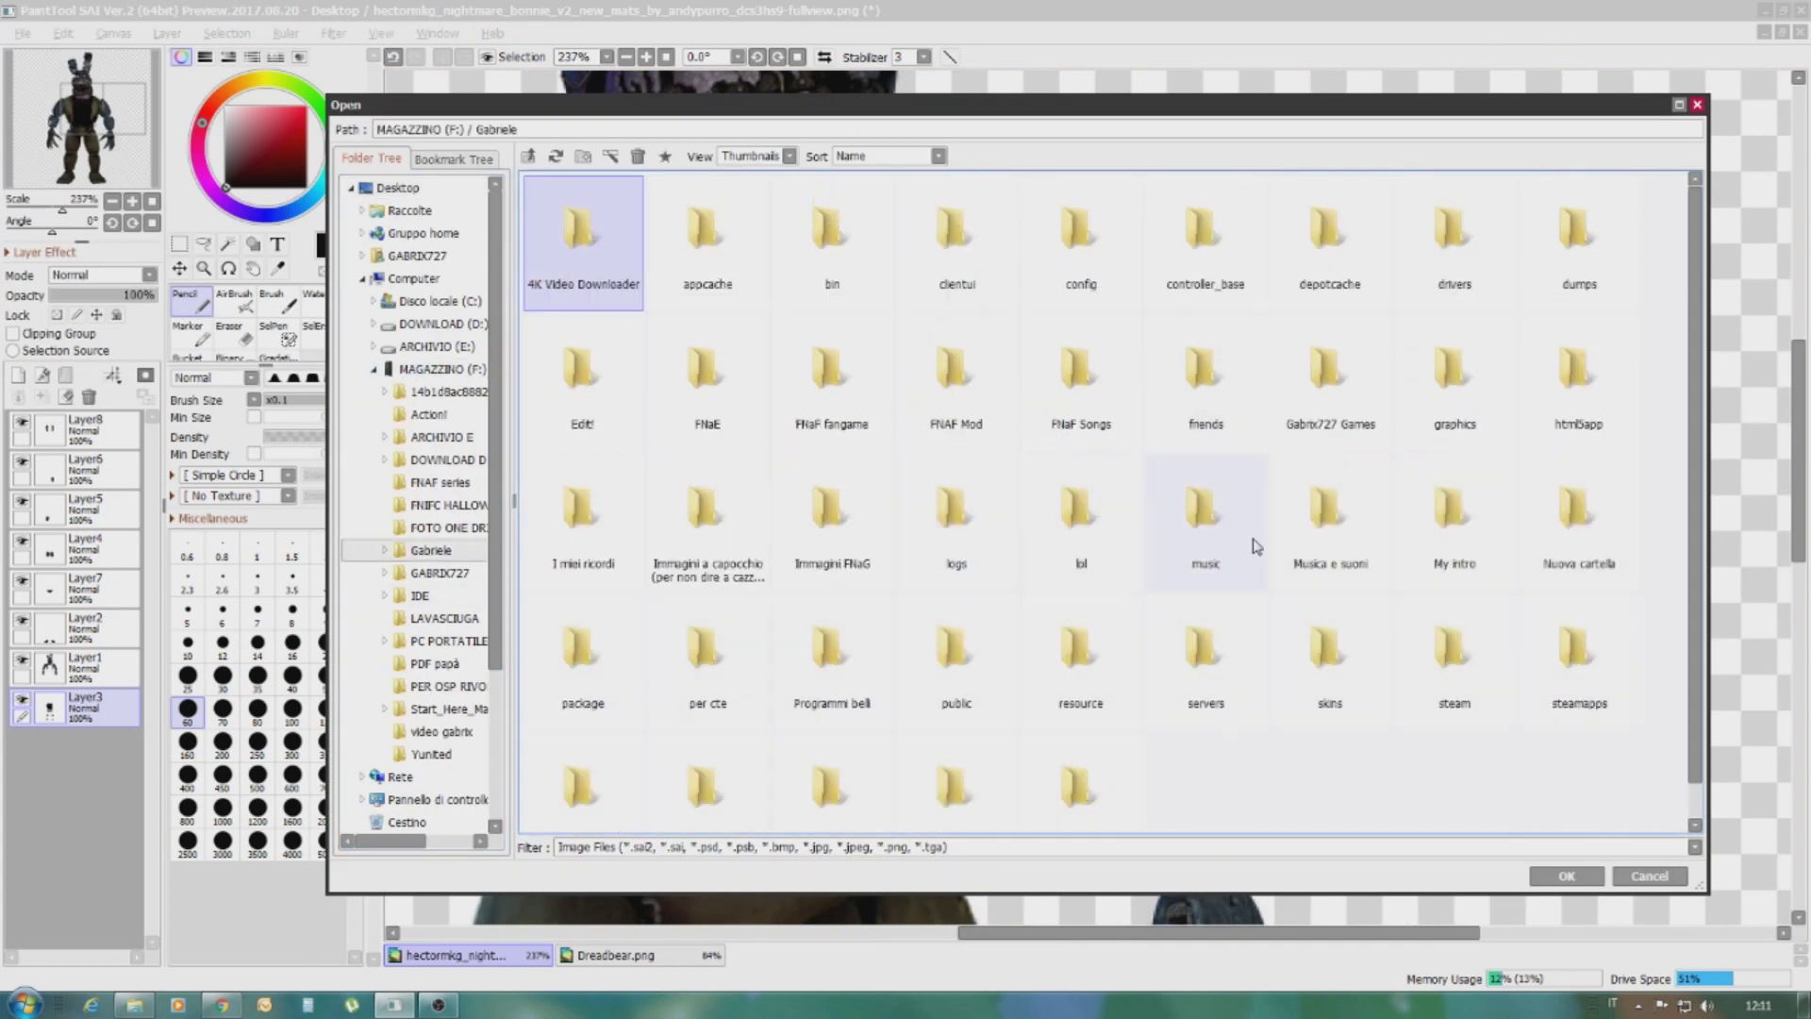
double_click(1254, 546)
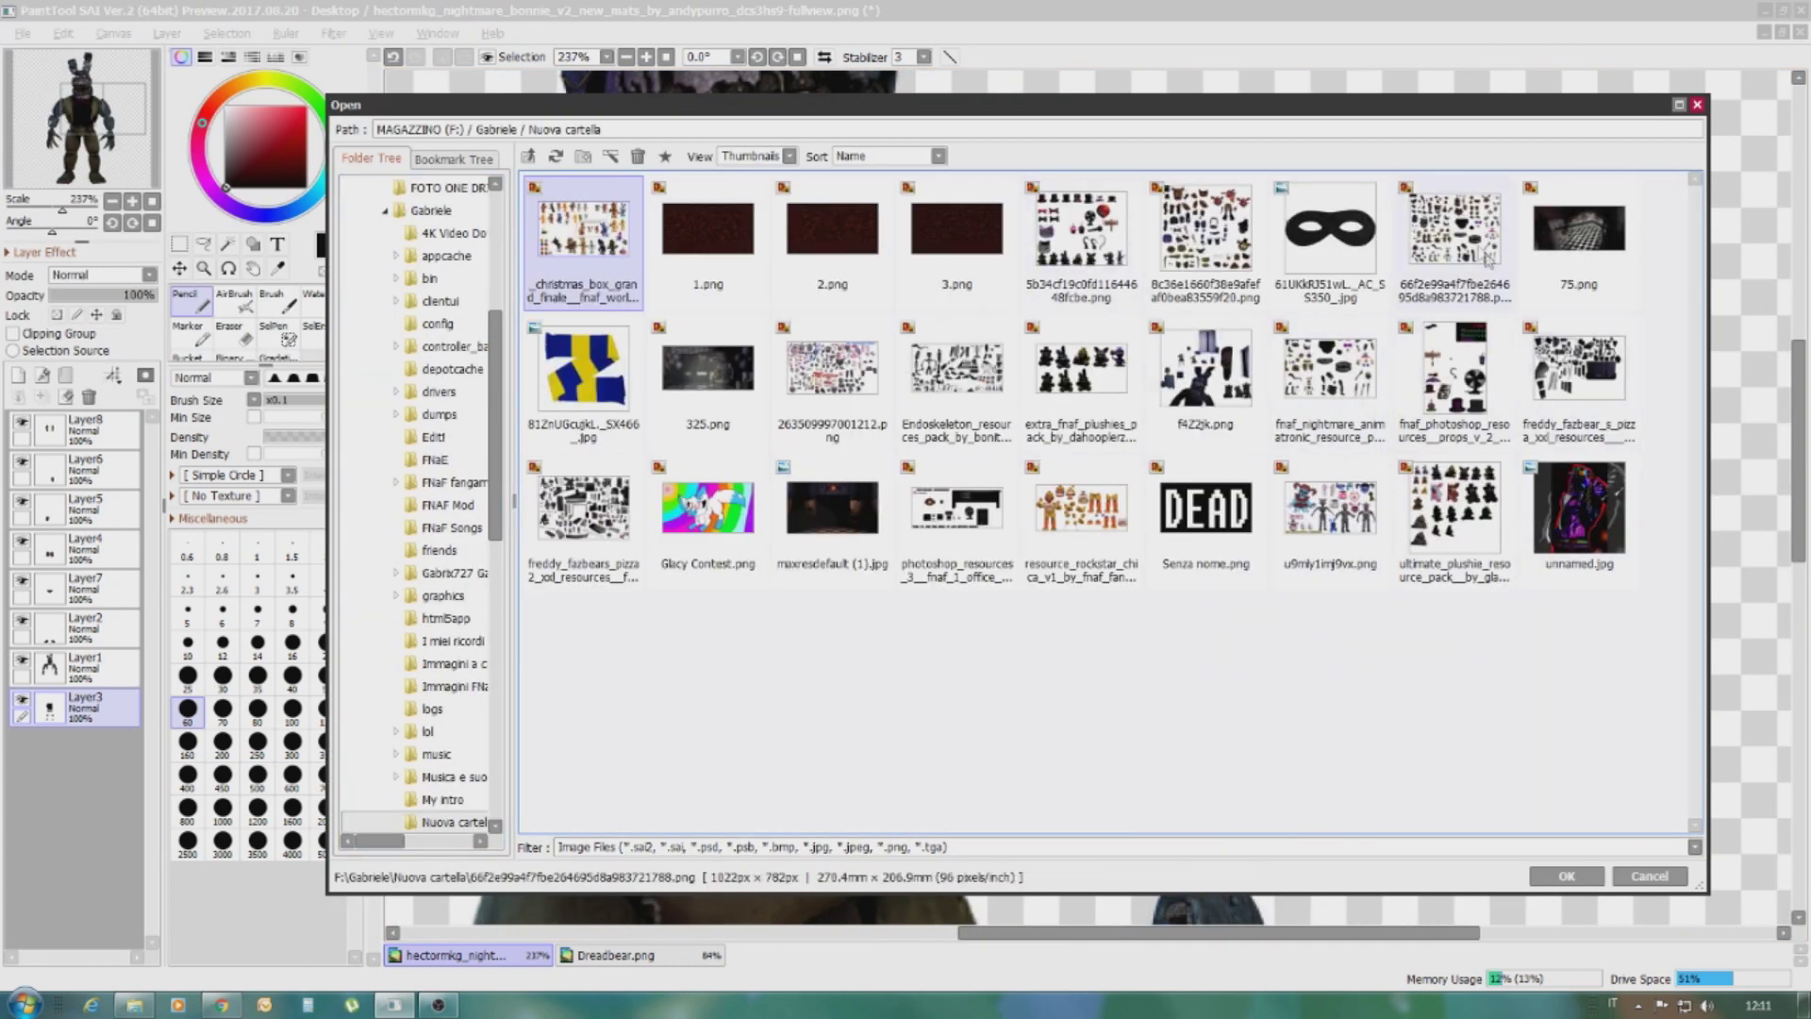
double_click(936, 386)
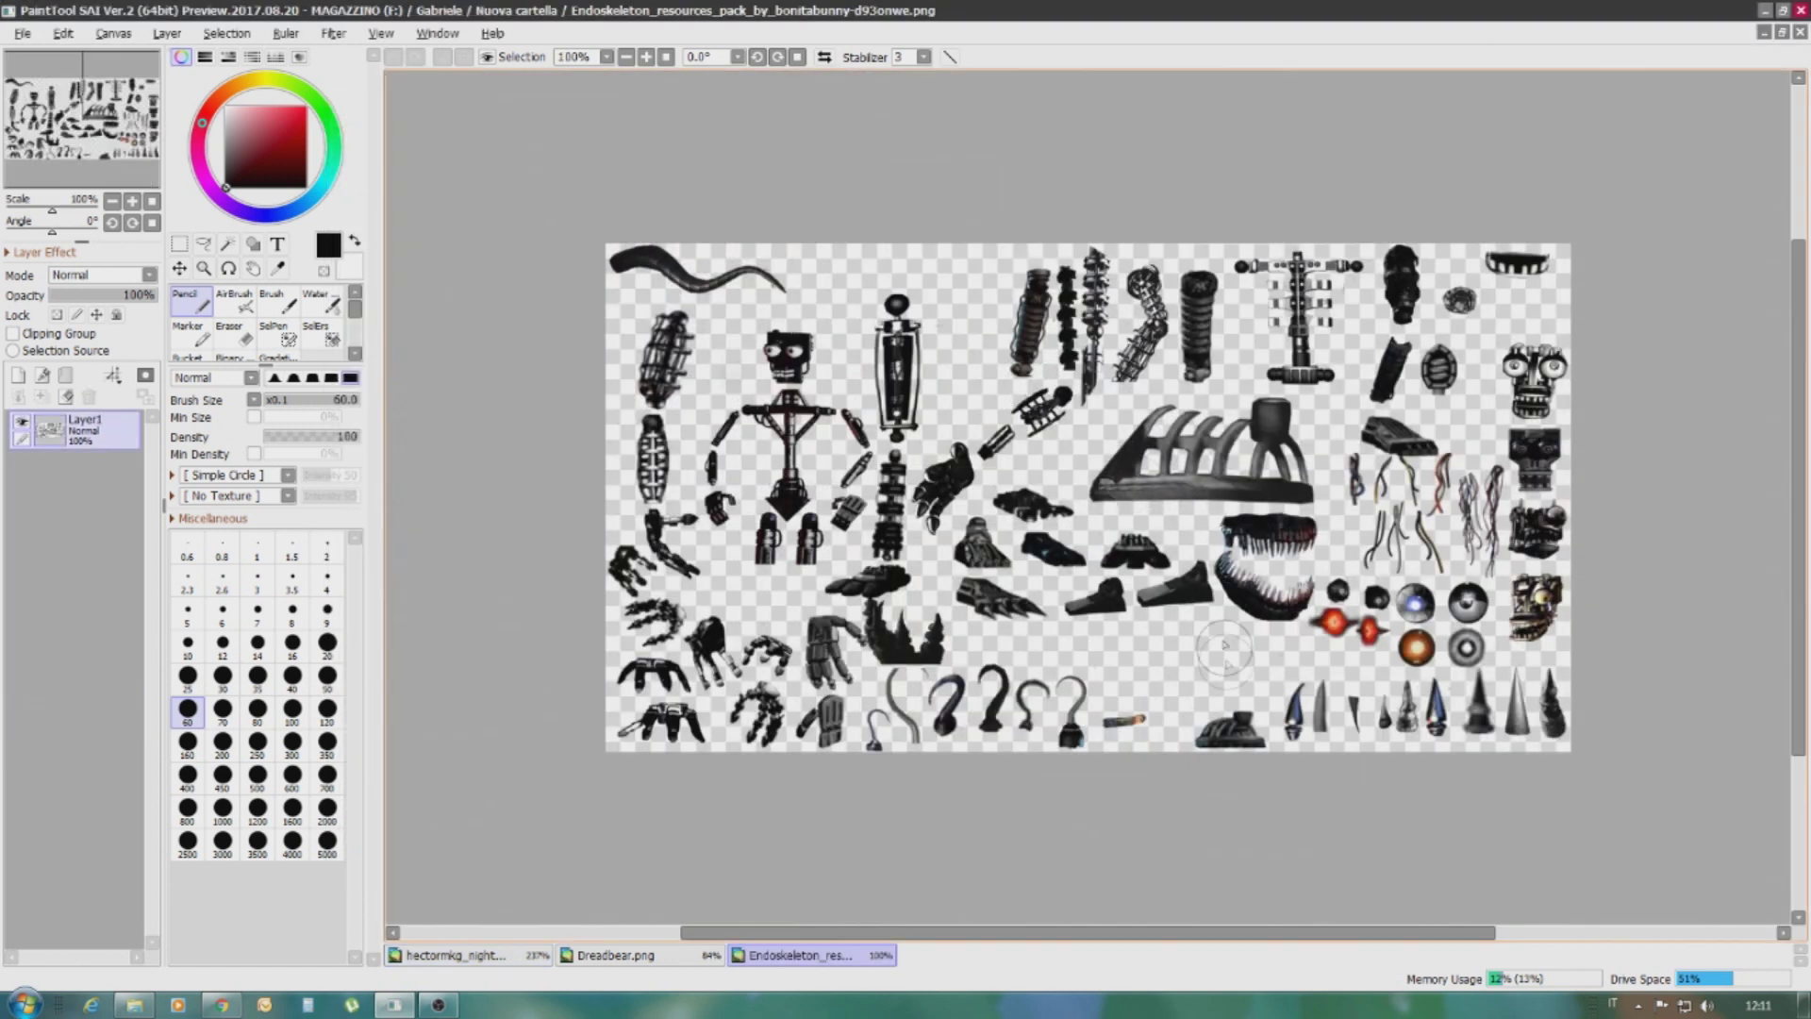
Return to the Nightmare Bonnie image and open 66f2e99a4f7fbe264695d8a983721788.png from the Nuova cartella folder
left_click(34, 34)
mouse_move(81, 130)
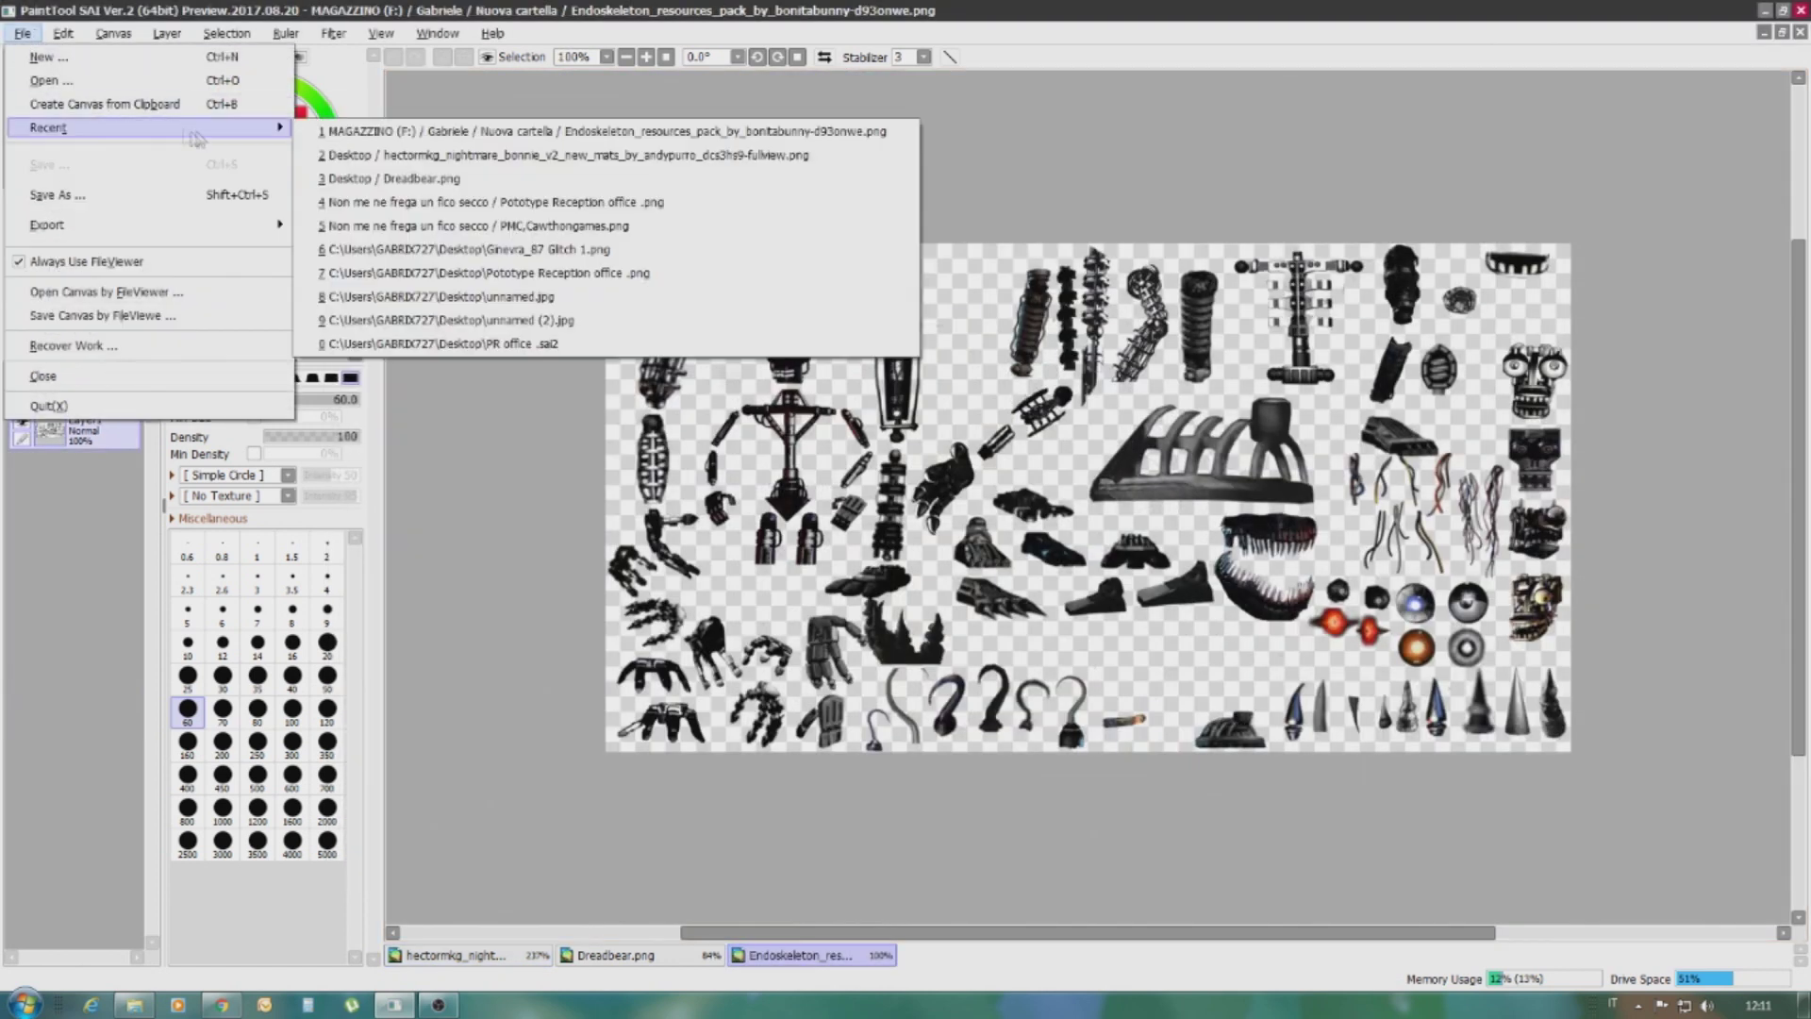
left_click(566, 150)
left_click(966, 526)
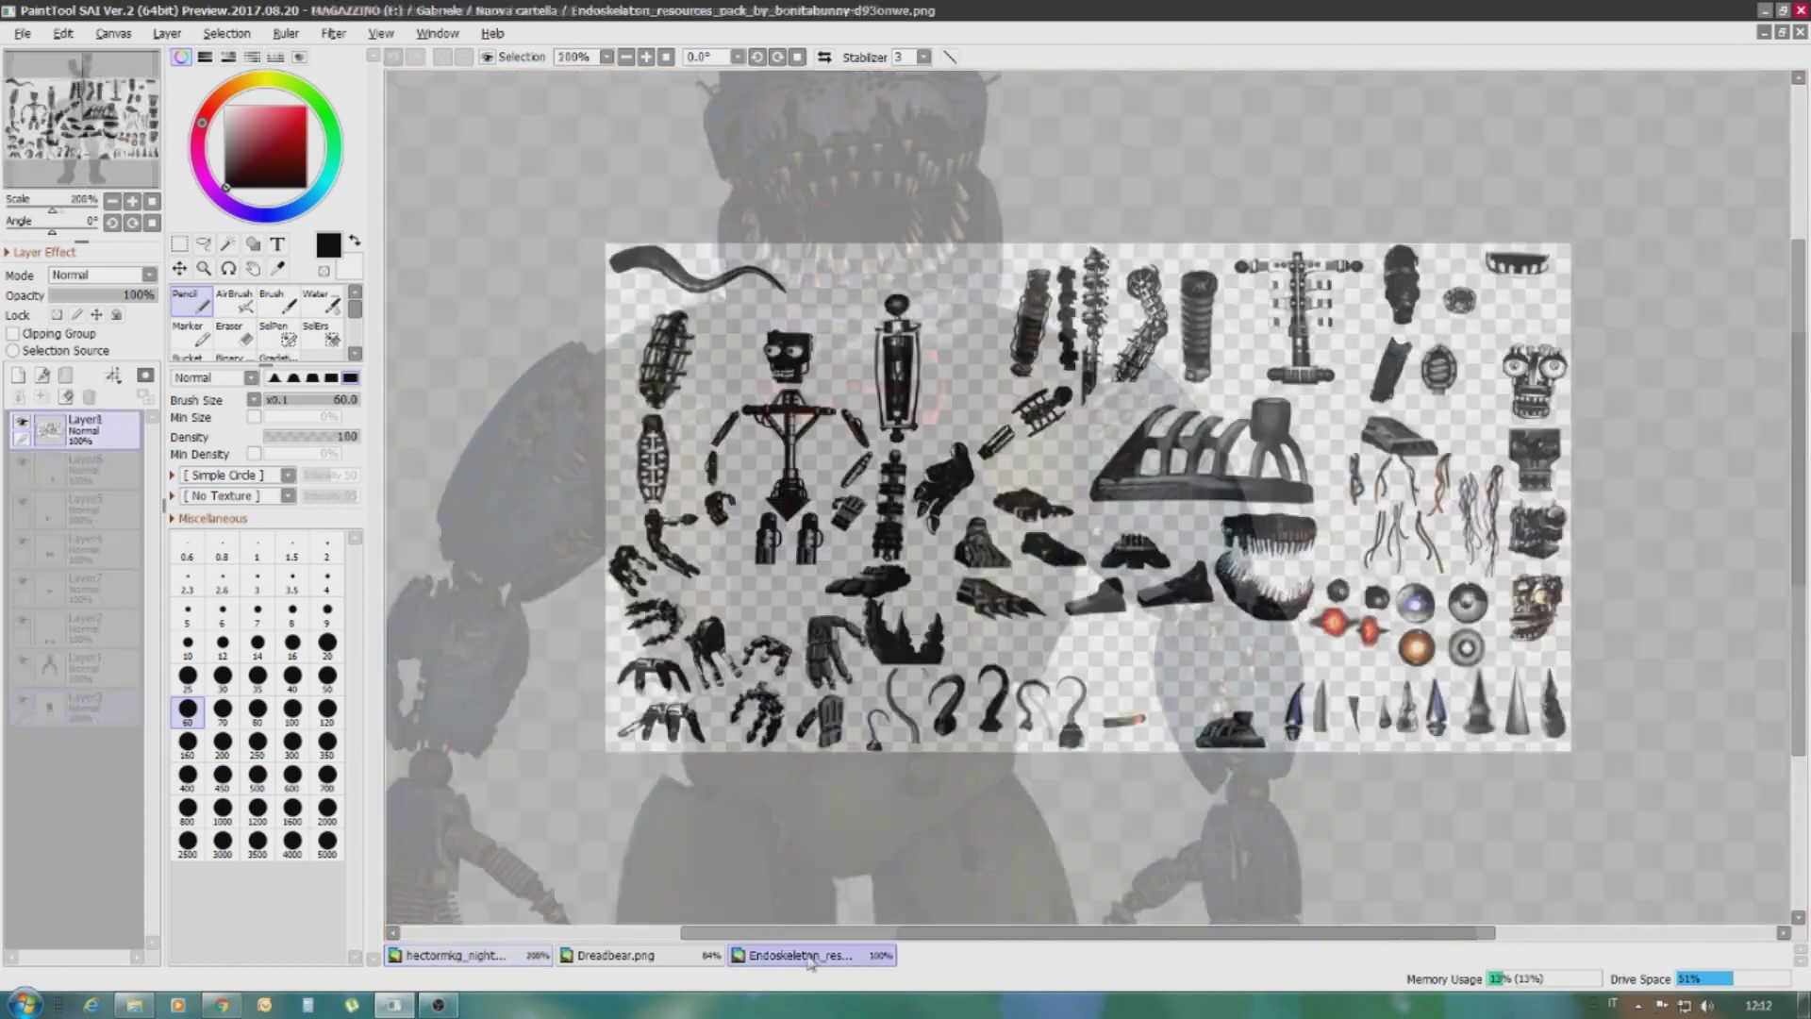
left_click(21, 33)
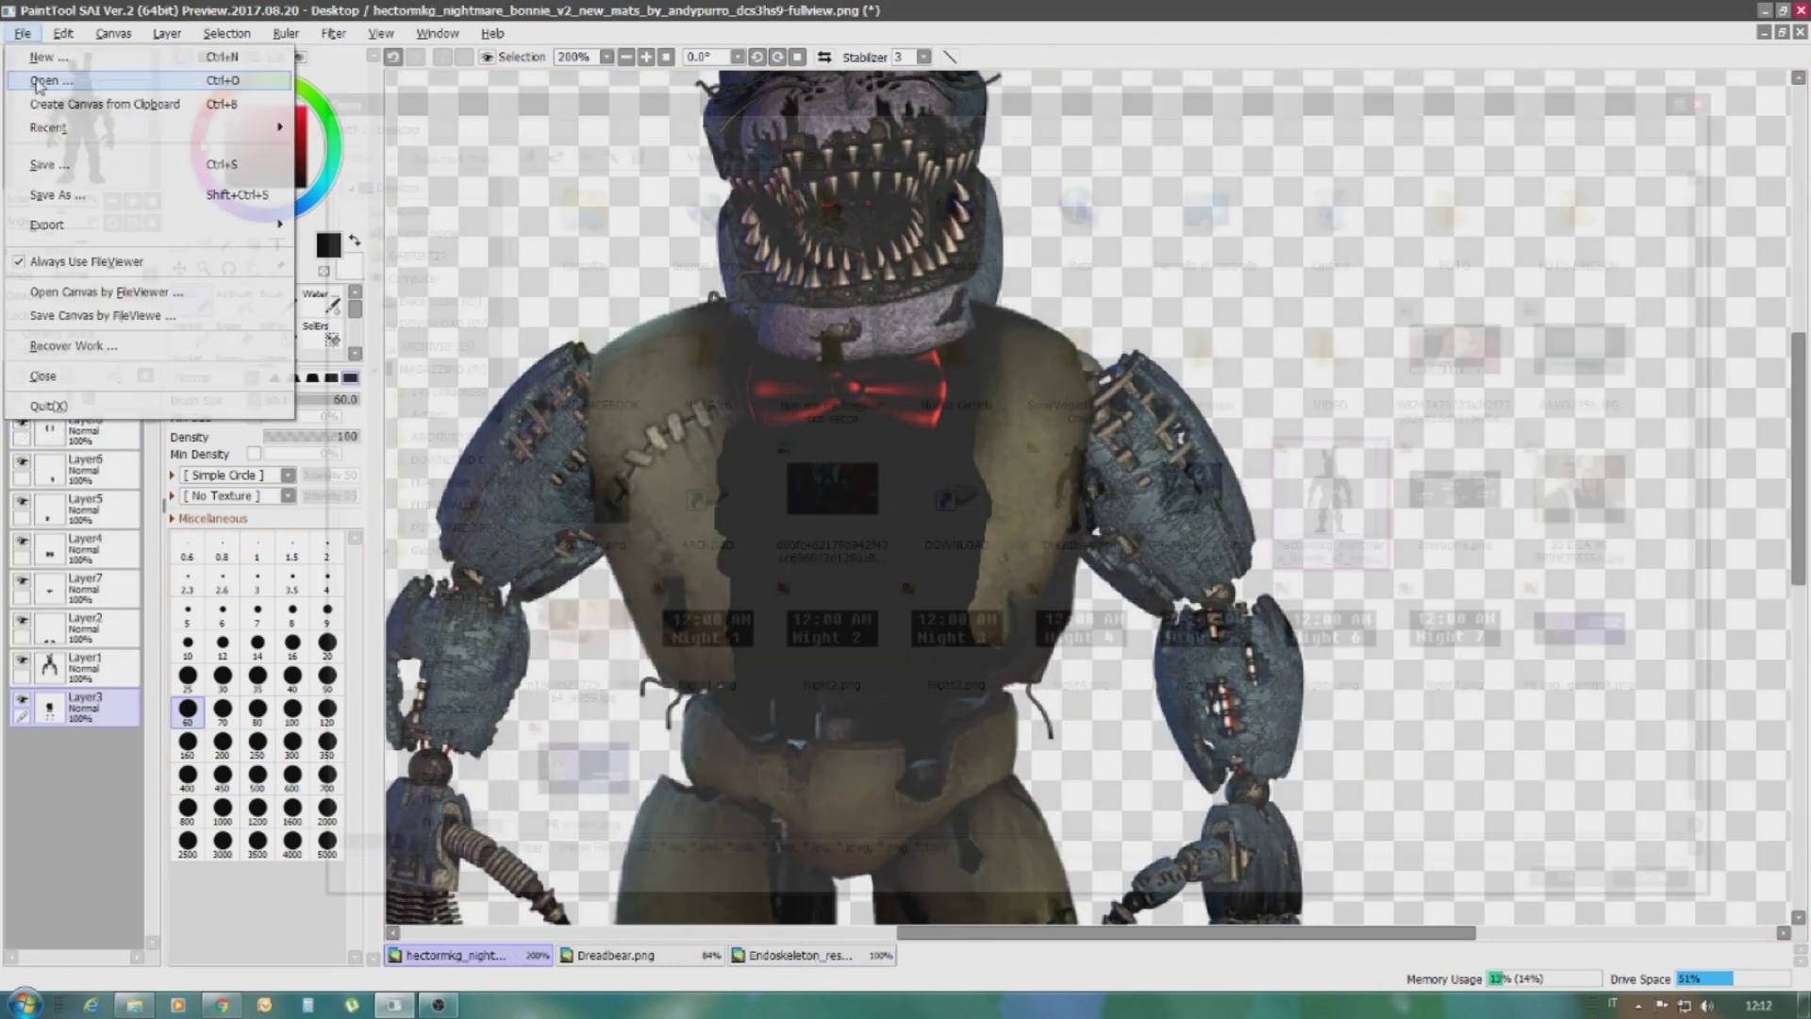
left_click(39, 81)
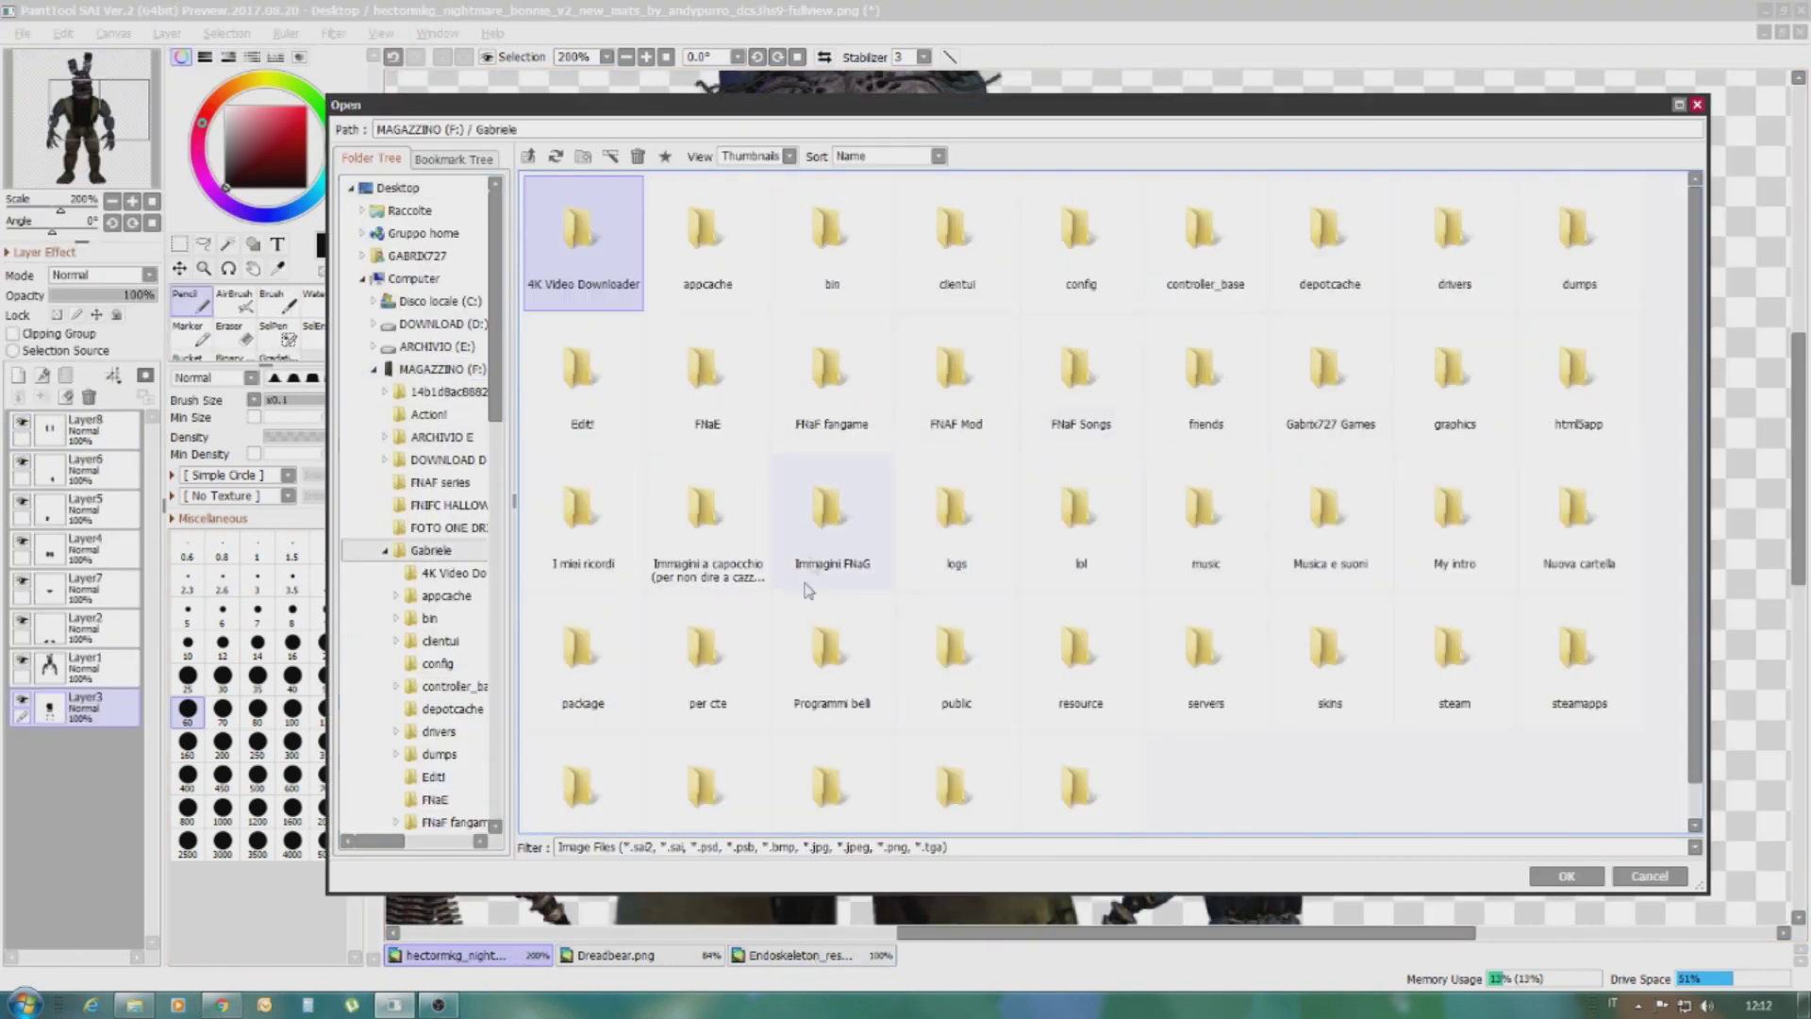
double_click(1575, 524)
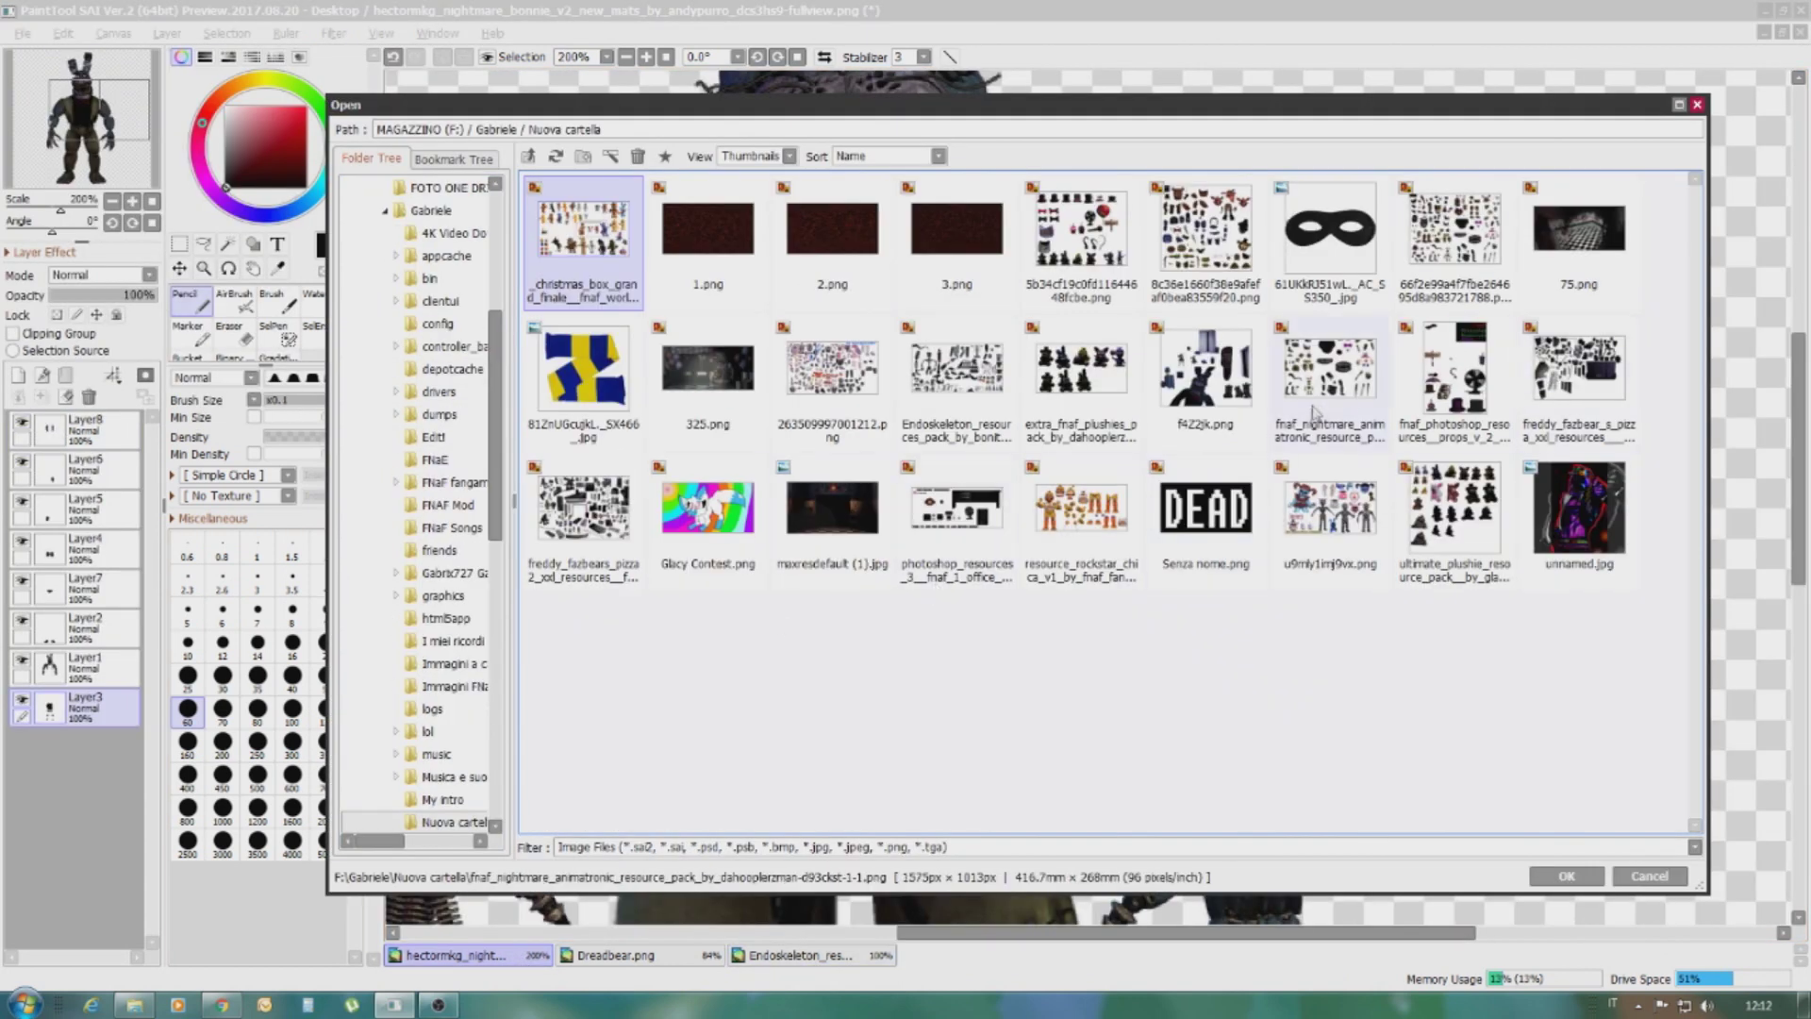
double_click(1457, 260)
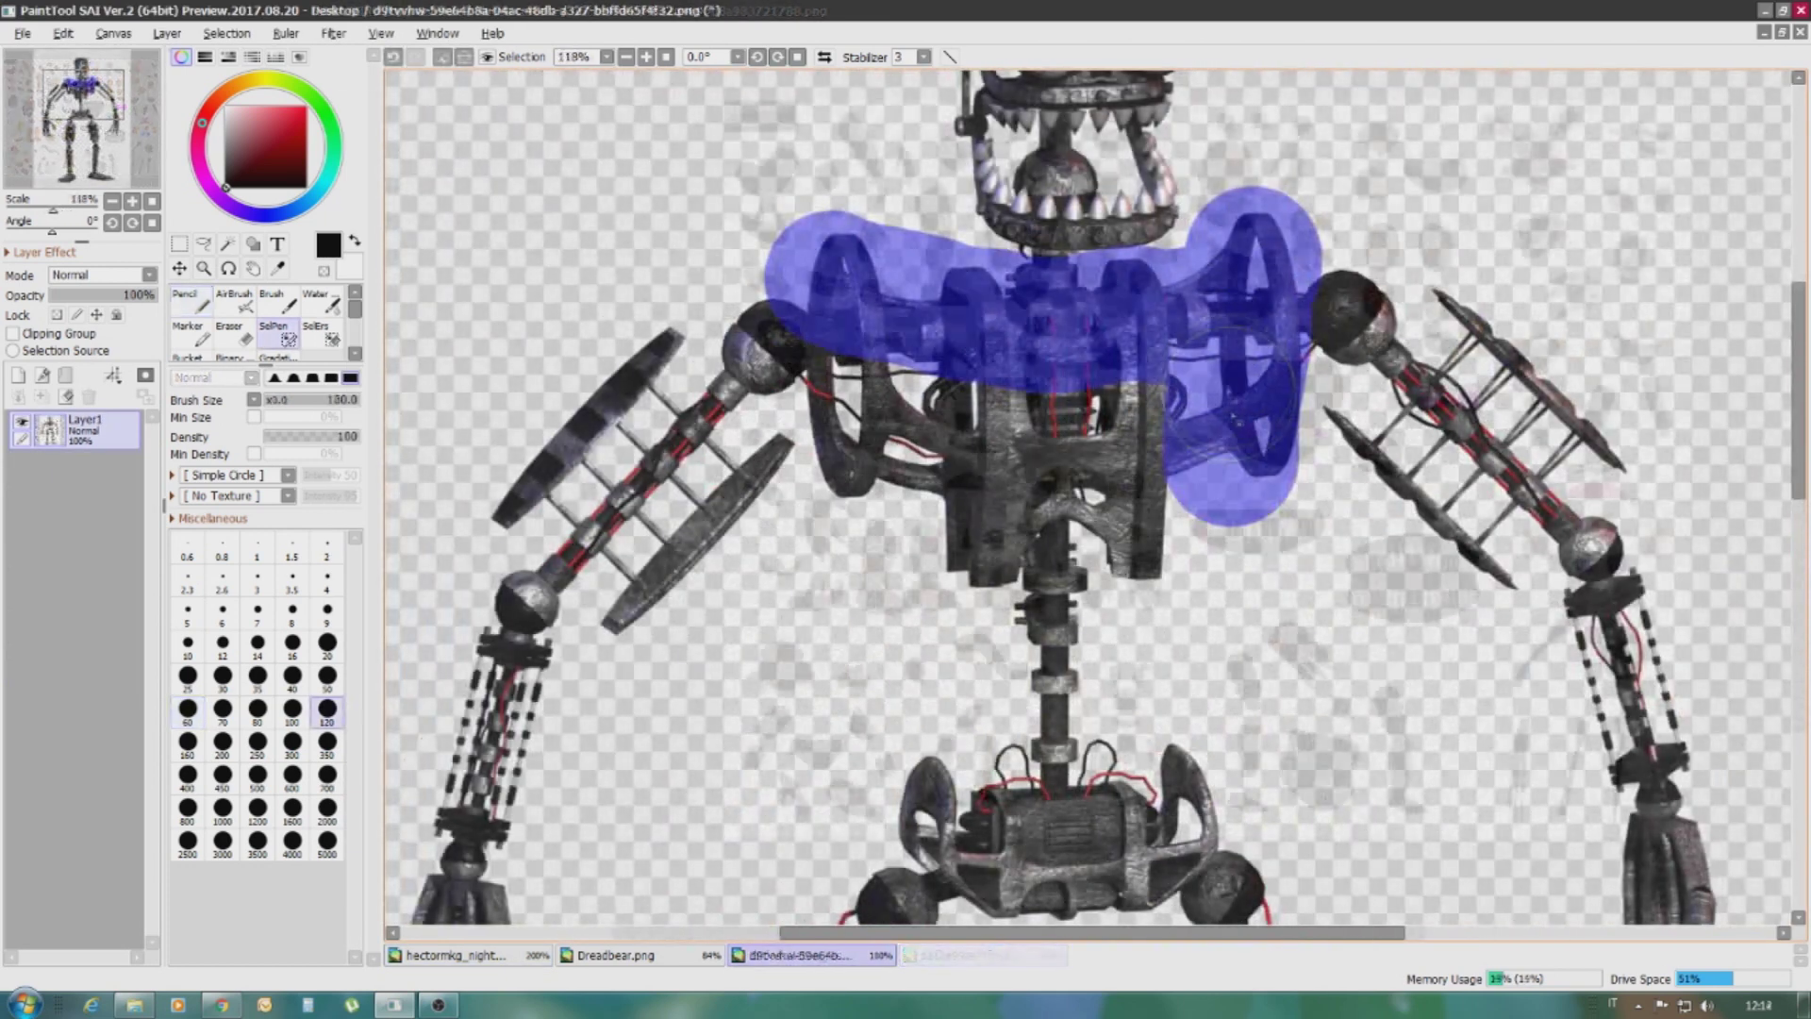
Mark the nightmare endoskeleton's torso with the size 120 selection pen and copy it into the Nightmare Bonnie image
mouse_move(1254, 368)
left_mouse_down()
mouse_move(1237, 483)
mouse_move(1000, 735)
mouse_move(943, 424)
left_mouse_up()
left_click(62, 33)
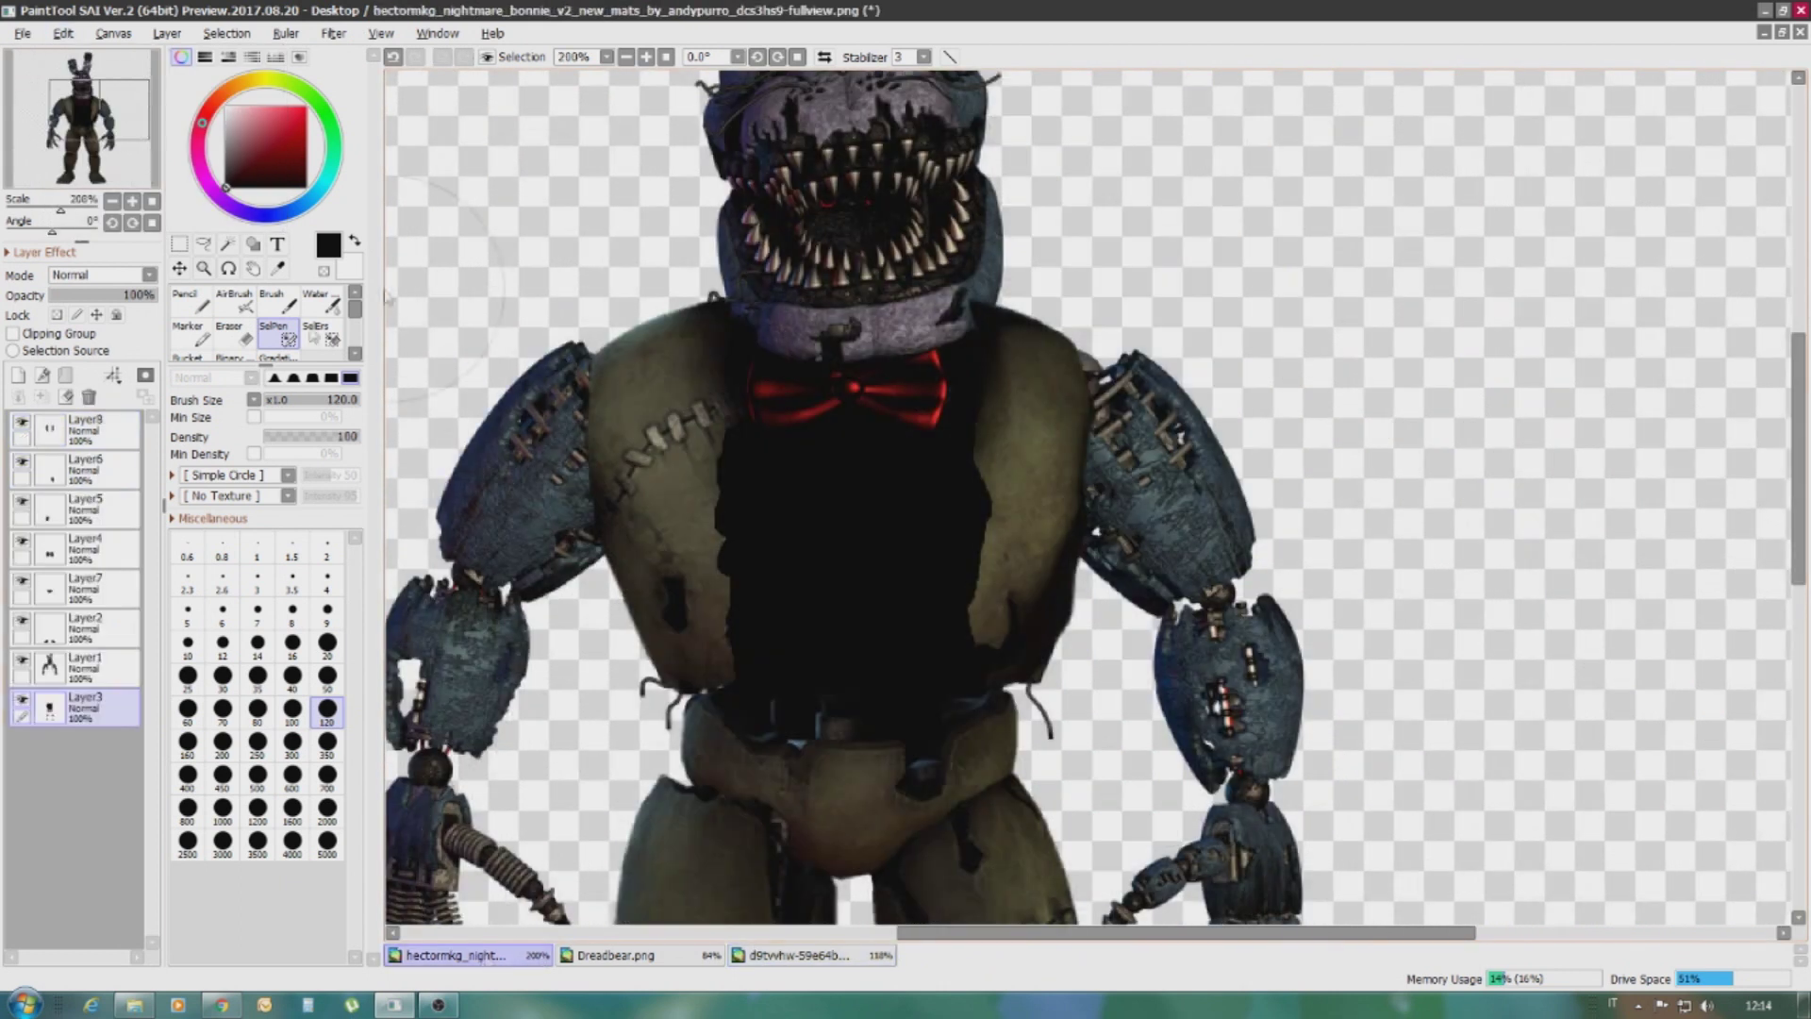
left_click(62, 33)
left_click(38, 157)
Shrink the pasted endoskeleton torso with a freeform transform and fit it inside the chest opening
key("ctrl+t")
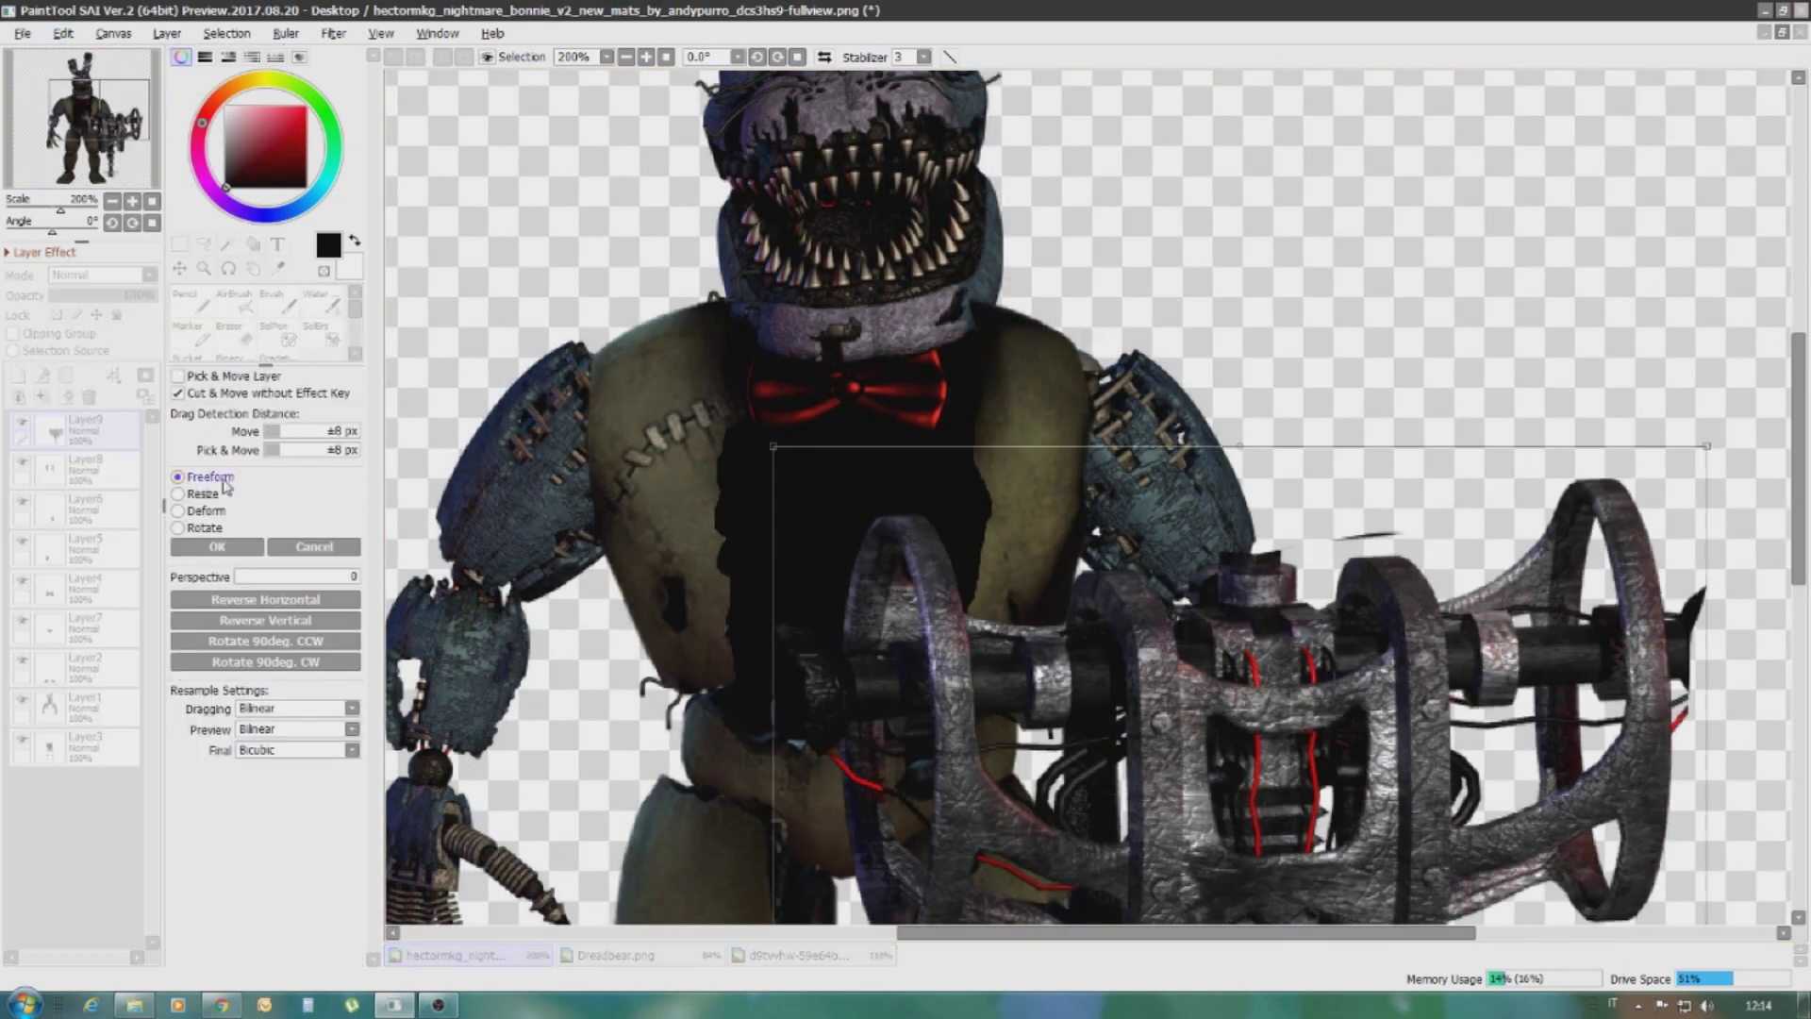
key("minus")
key("minus")
scroll(794, 470, "up", 5)
left_click_drag(811, 378, 880, 556)
scroll(830, 302, "up", 2)
key("Return")
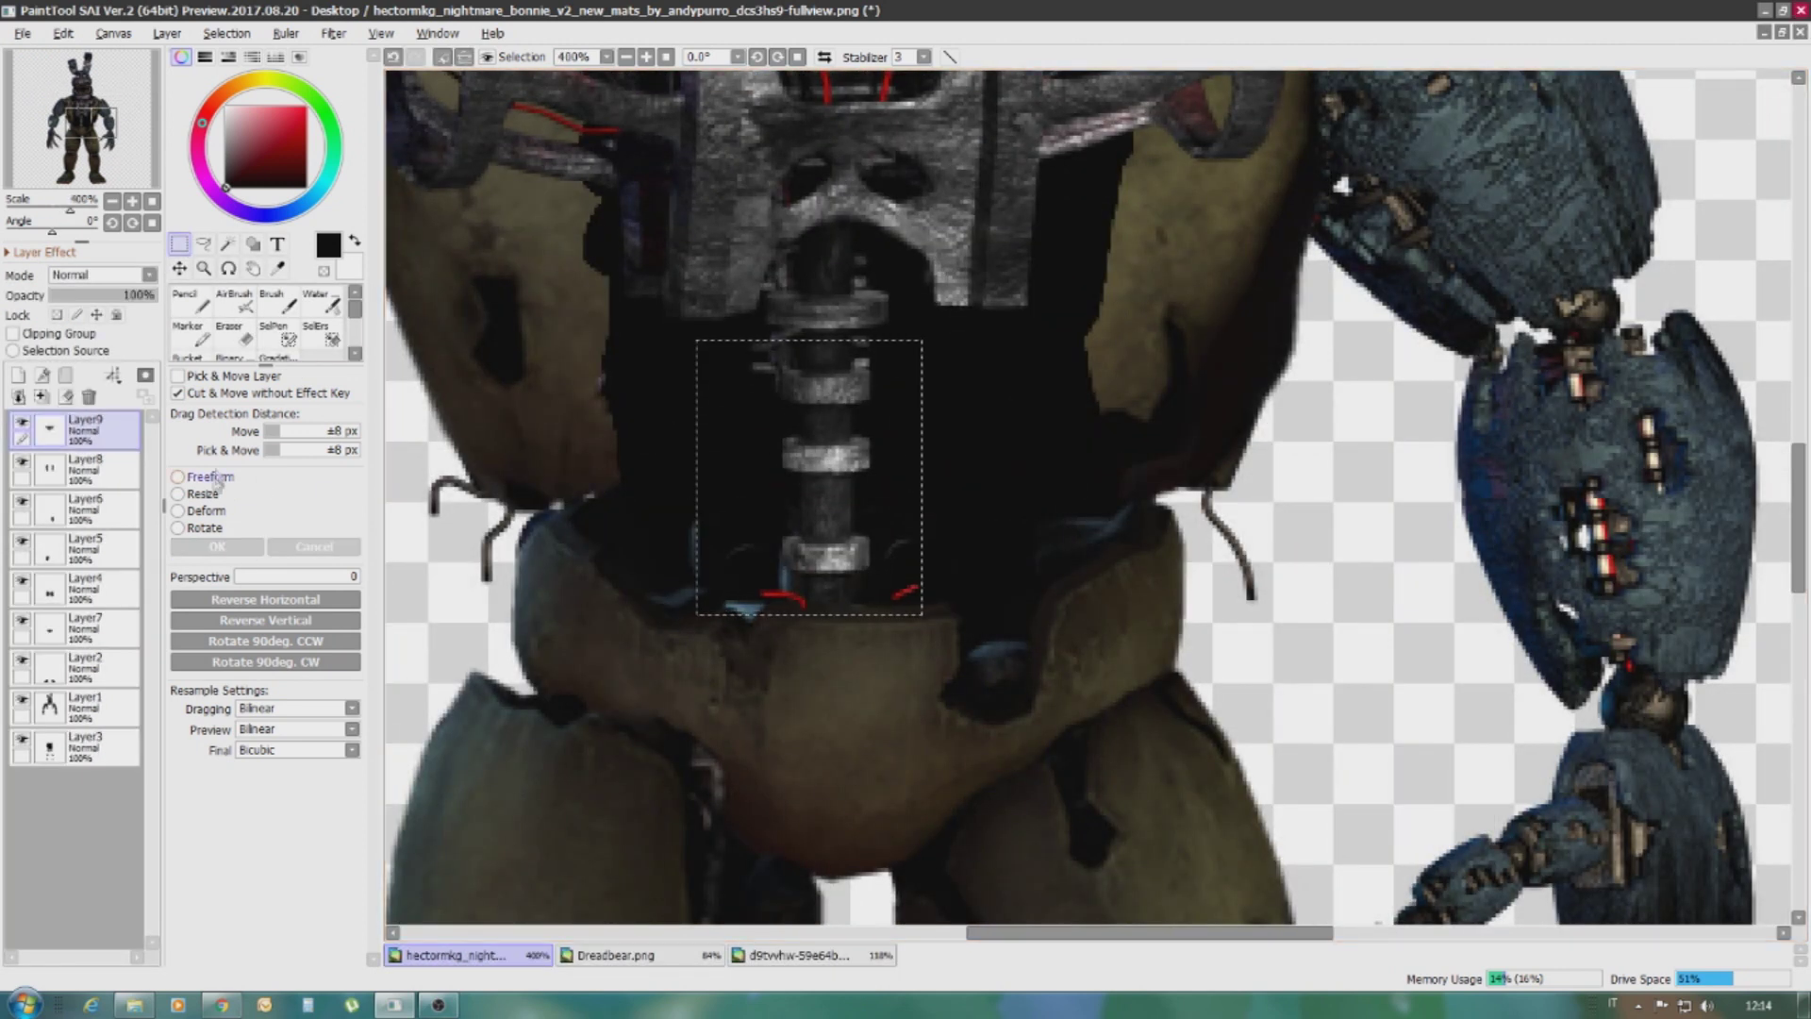
Fit the lower spine to the pelvis with a freeform transform and move Layer9 below Layer8
left_click(216, 478)
left_click_drag(846, 366, 845, 352)
key("Return")
left_click_drag(94, 430, 90, 599)
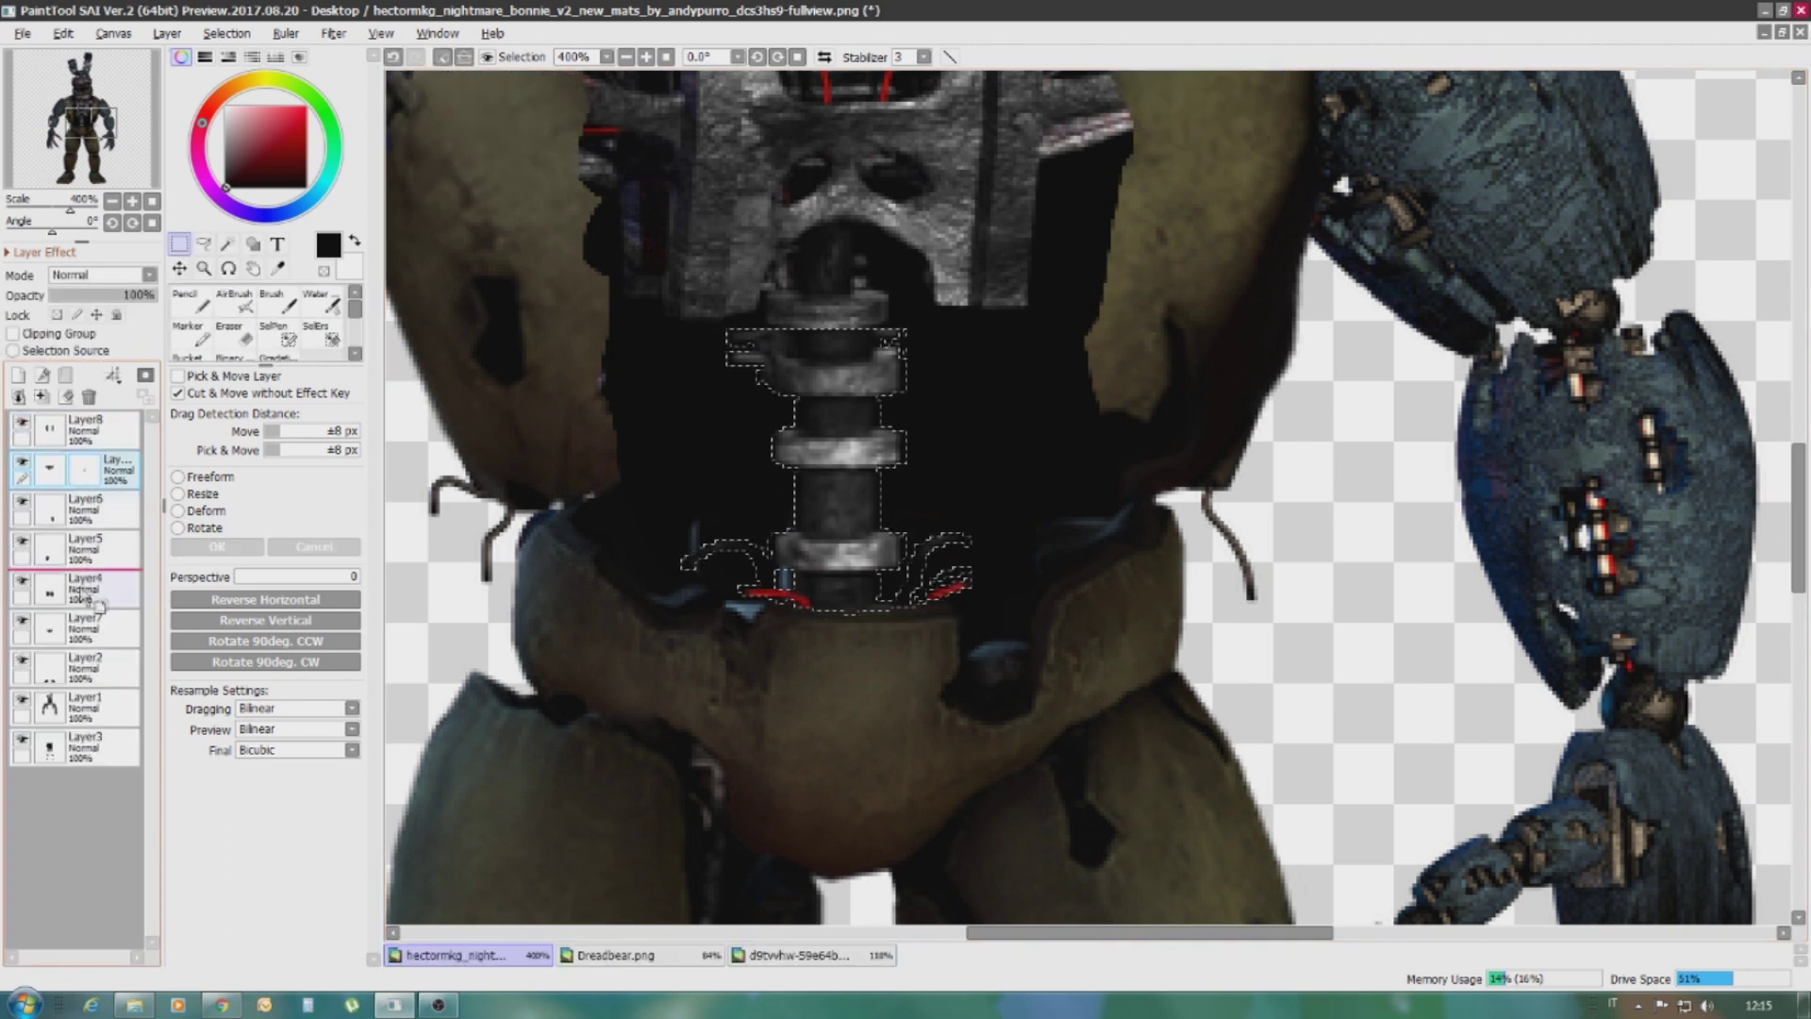
key("e")
left_click_drag(820, 566, 863, 533)
key("ctrl+z")
Box-select the endoskeleton torso on Layer9 and darken it to blend with the black chest opening
scroll(985, 469, "down", 3)
scroll(985, 468, "up", 2)
key("m")
left_click_drag(506, 691, 1074, 187)
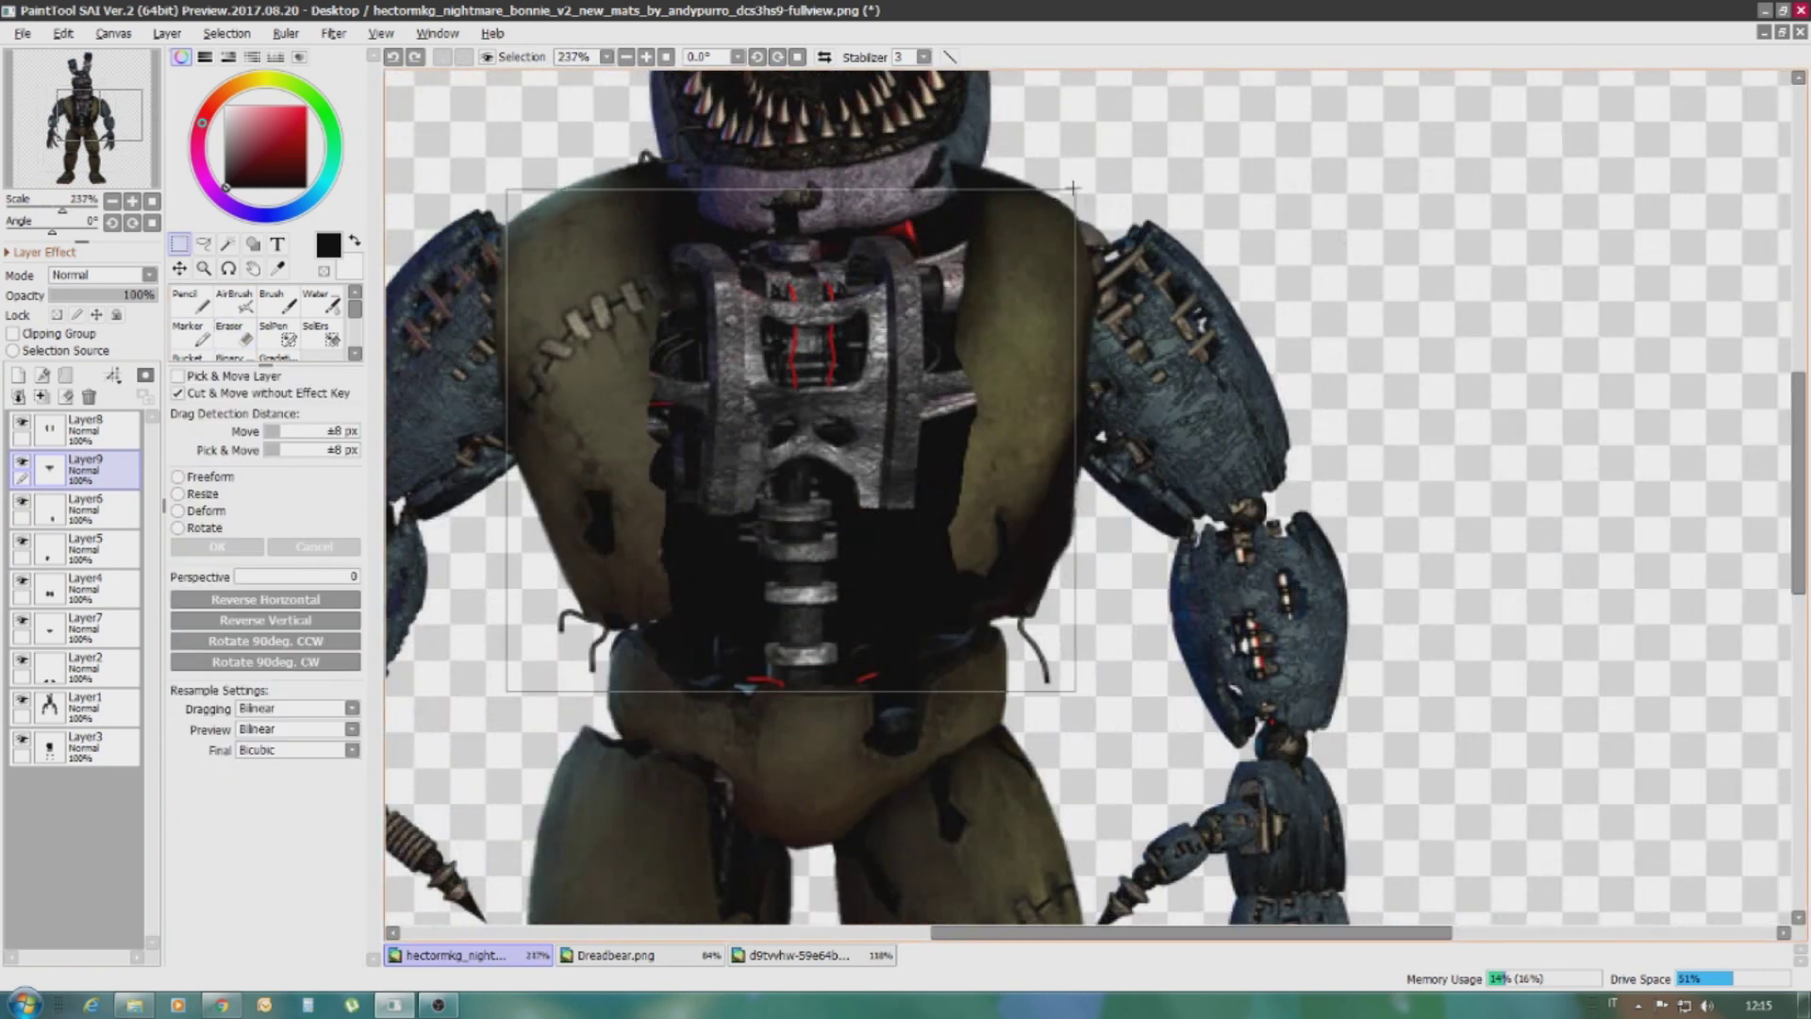
left_click(1183, 456)
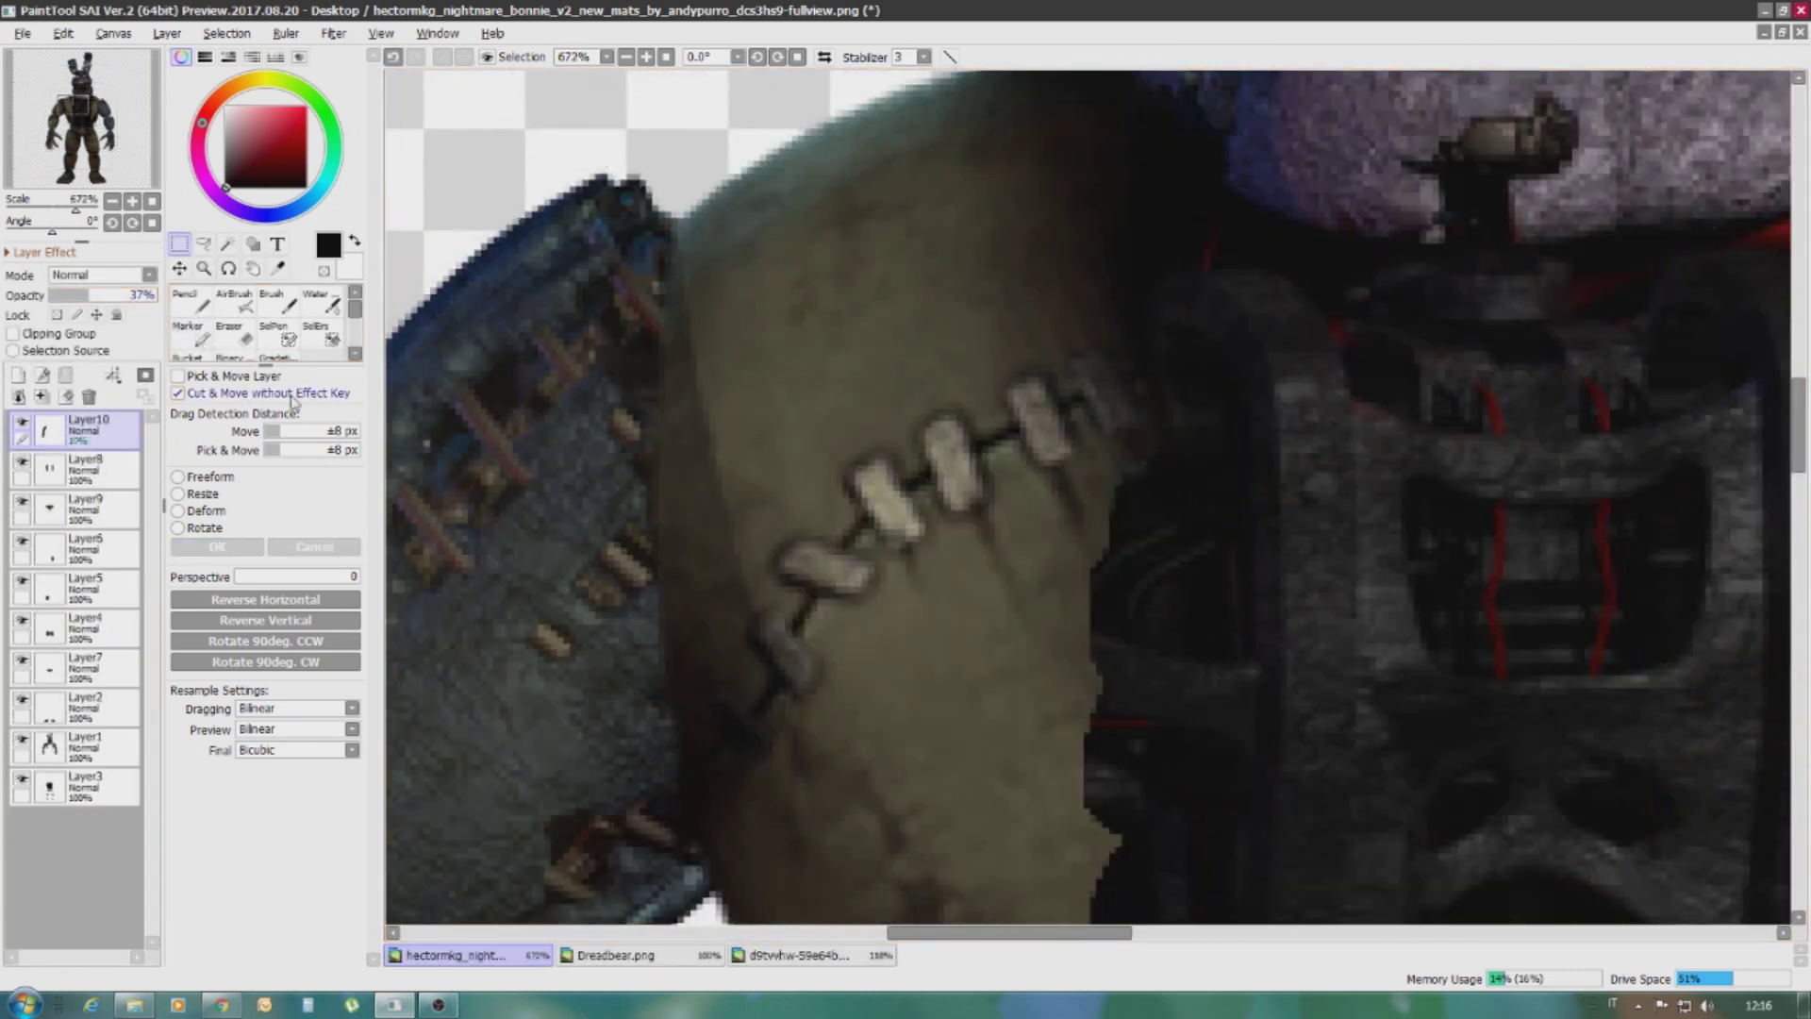
Clean up the Dreadbear arm on Layer10 with the size 20 eraser and place a mirrored copy of it on the opposite shoulder
key("e")
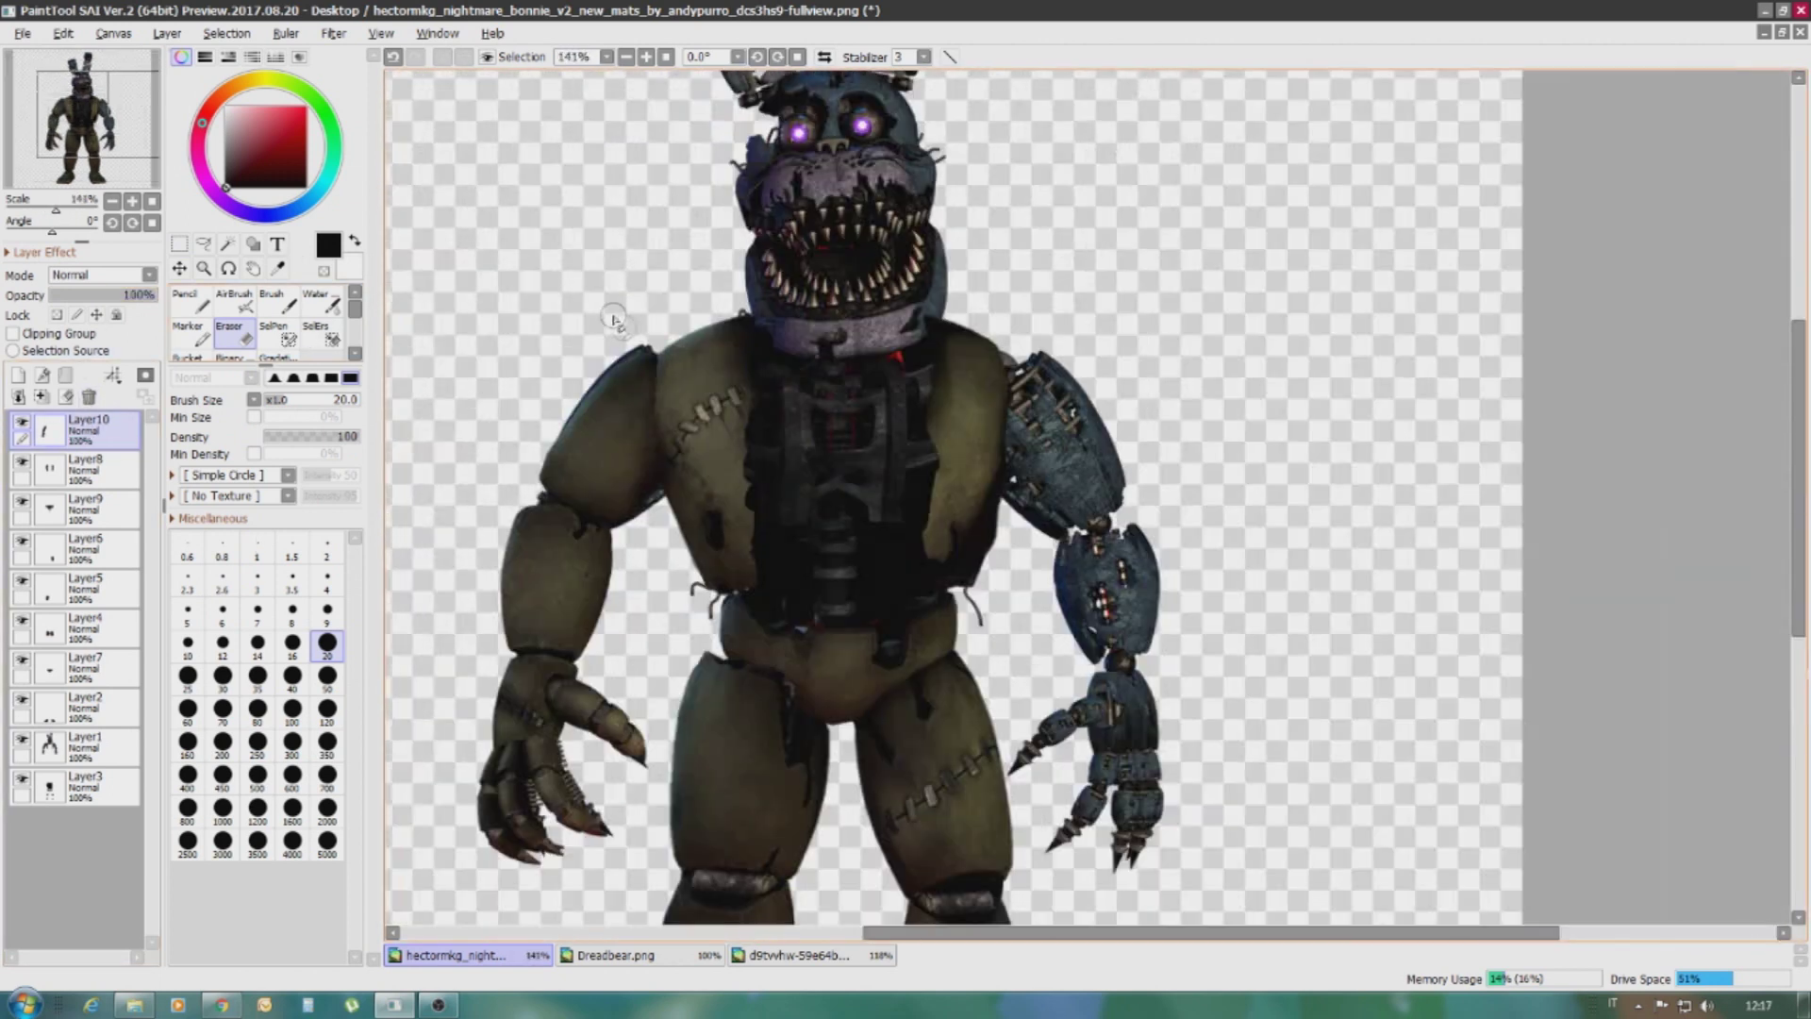
key("m")
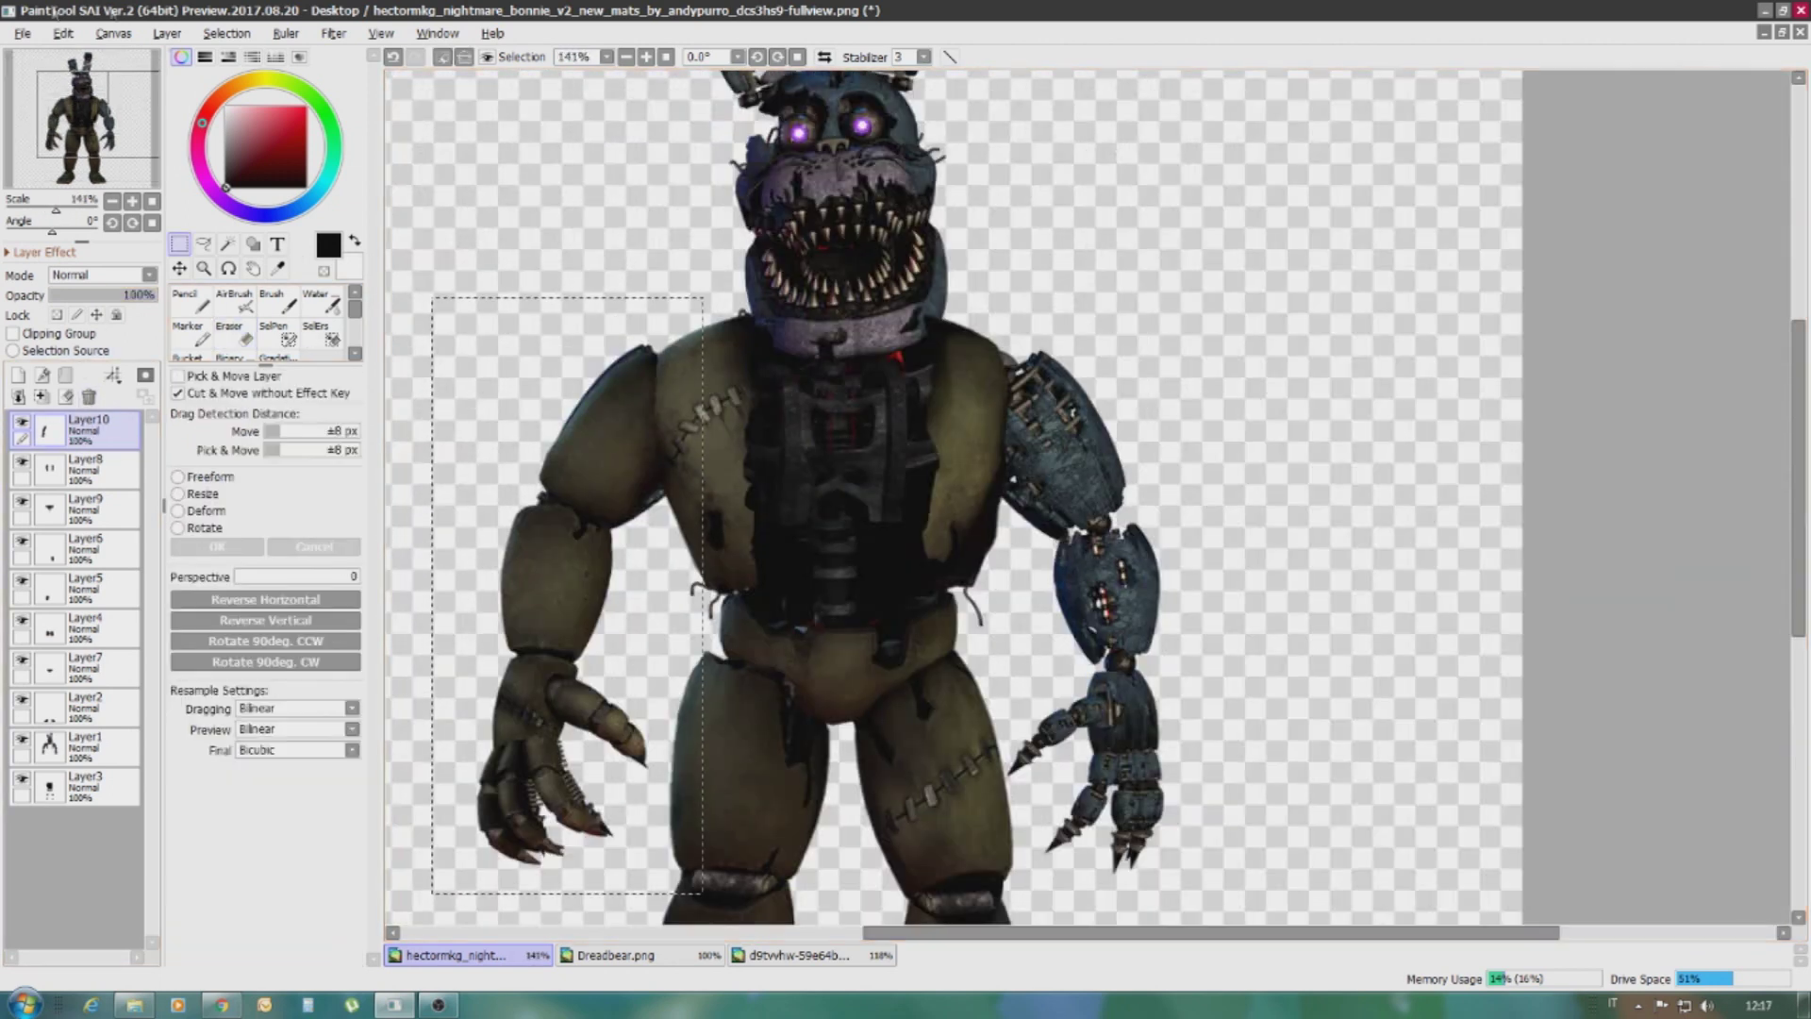
key("ctrl+c")
key("ctrl+v")
key("ctrl+t")
left_click_drag(603, 609, 1112, 548)
key("Return")
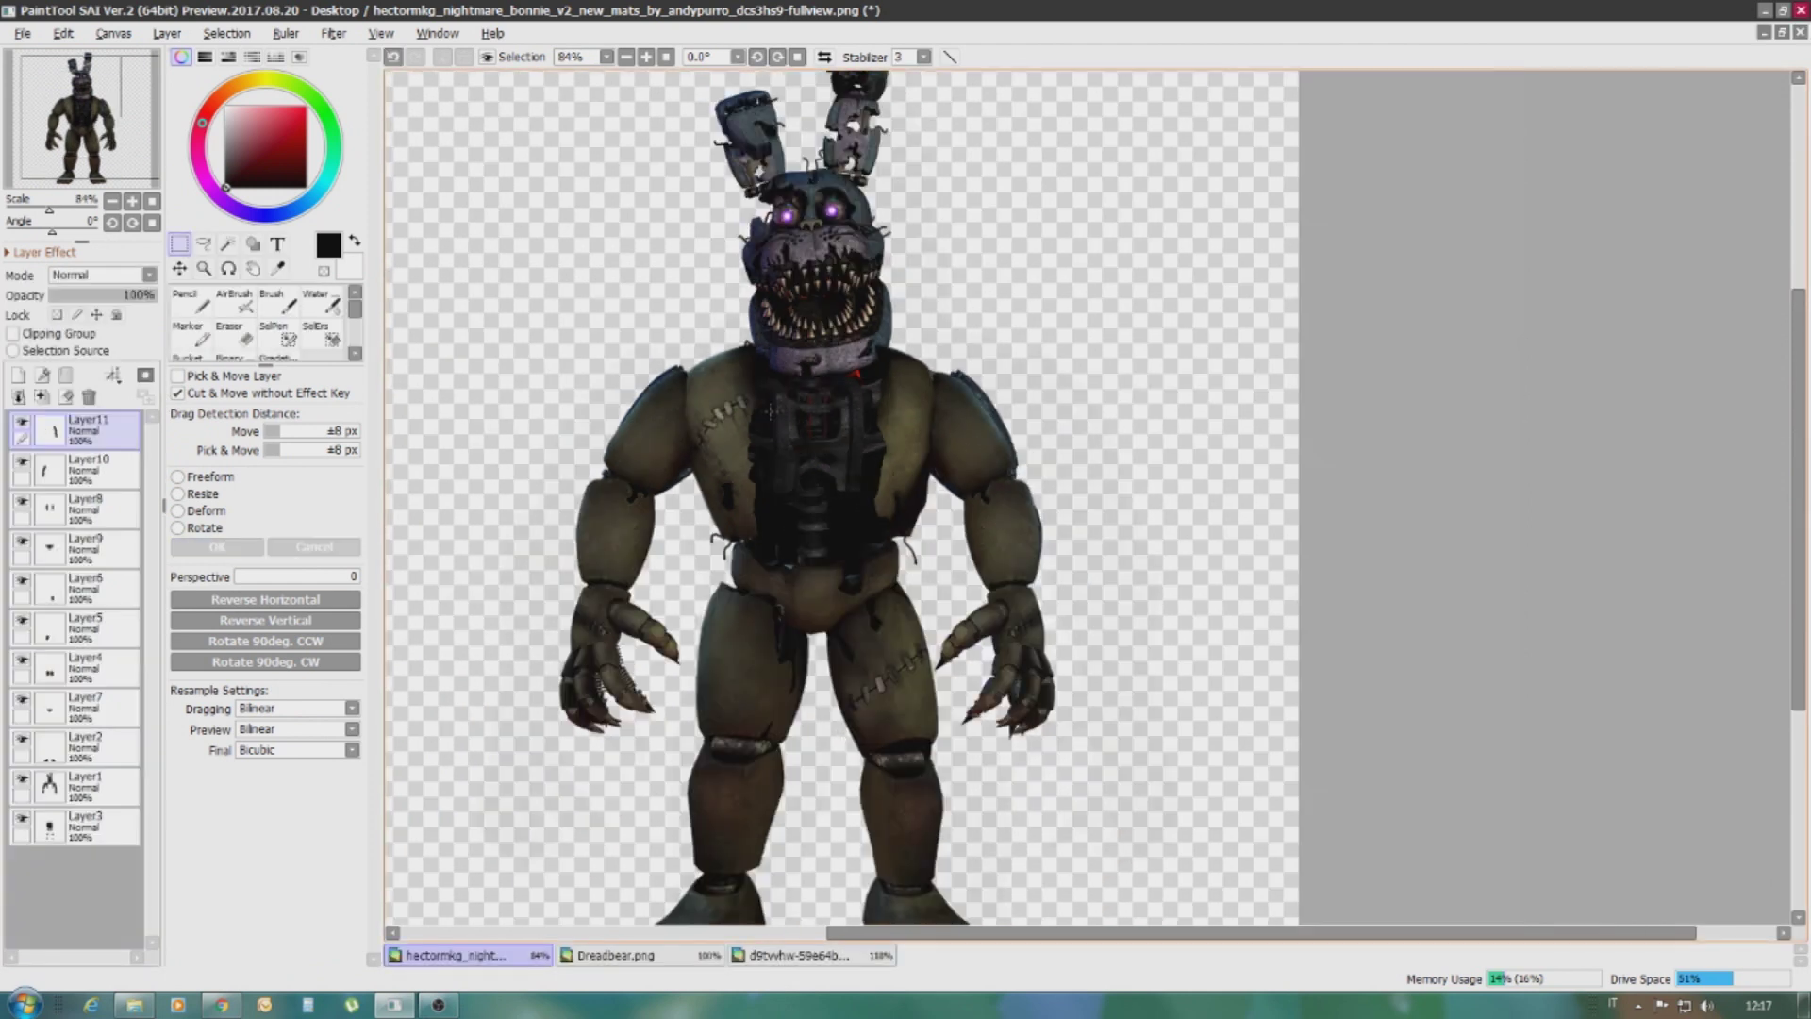
Erase Bonnie's remaining original arm on Layer1 with the size 120 eraser and fill the shoulder gap with black on Layer3
key("ctrl+plus")
left_click(94, 775)
key("e")
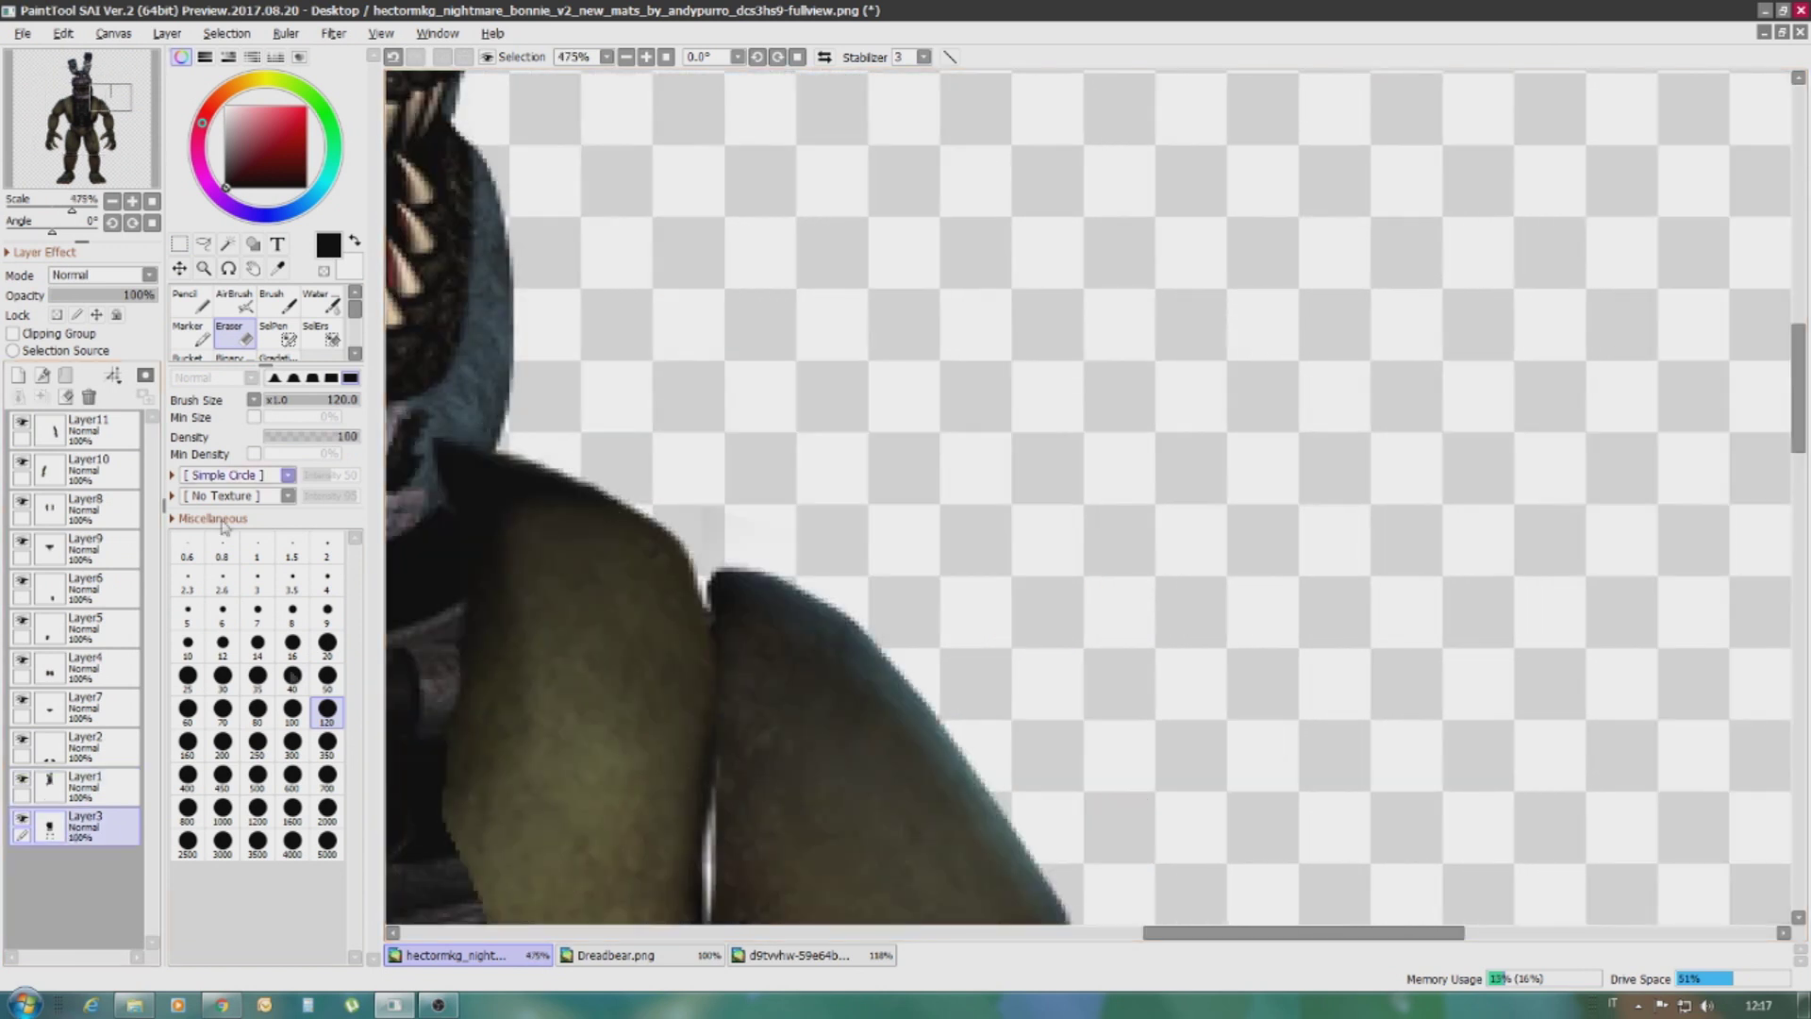
key("n")
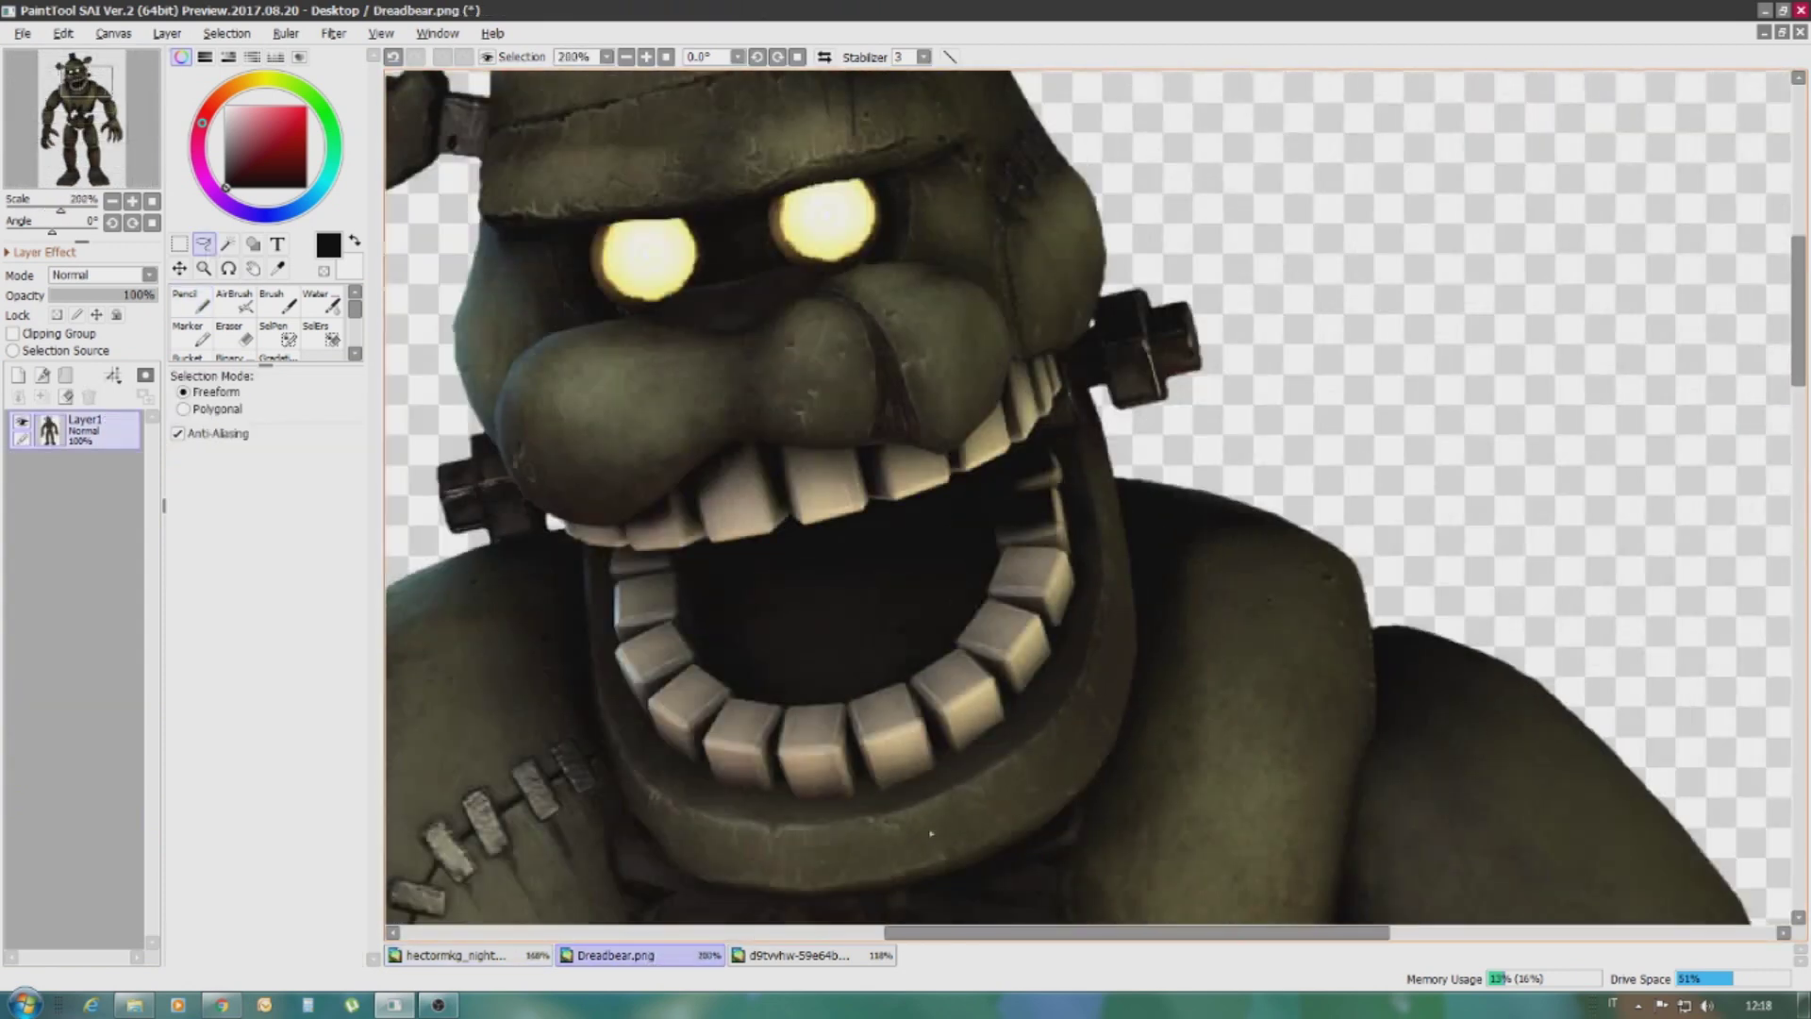
Outline Dreadbear's lower jaw with the size 20 selection pen and fill in the selection with the magic wand
left_click(261, 339)
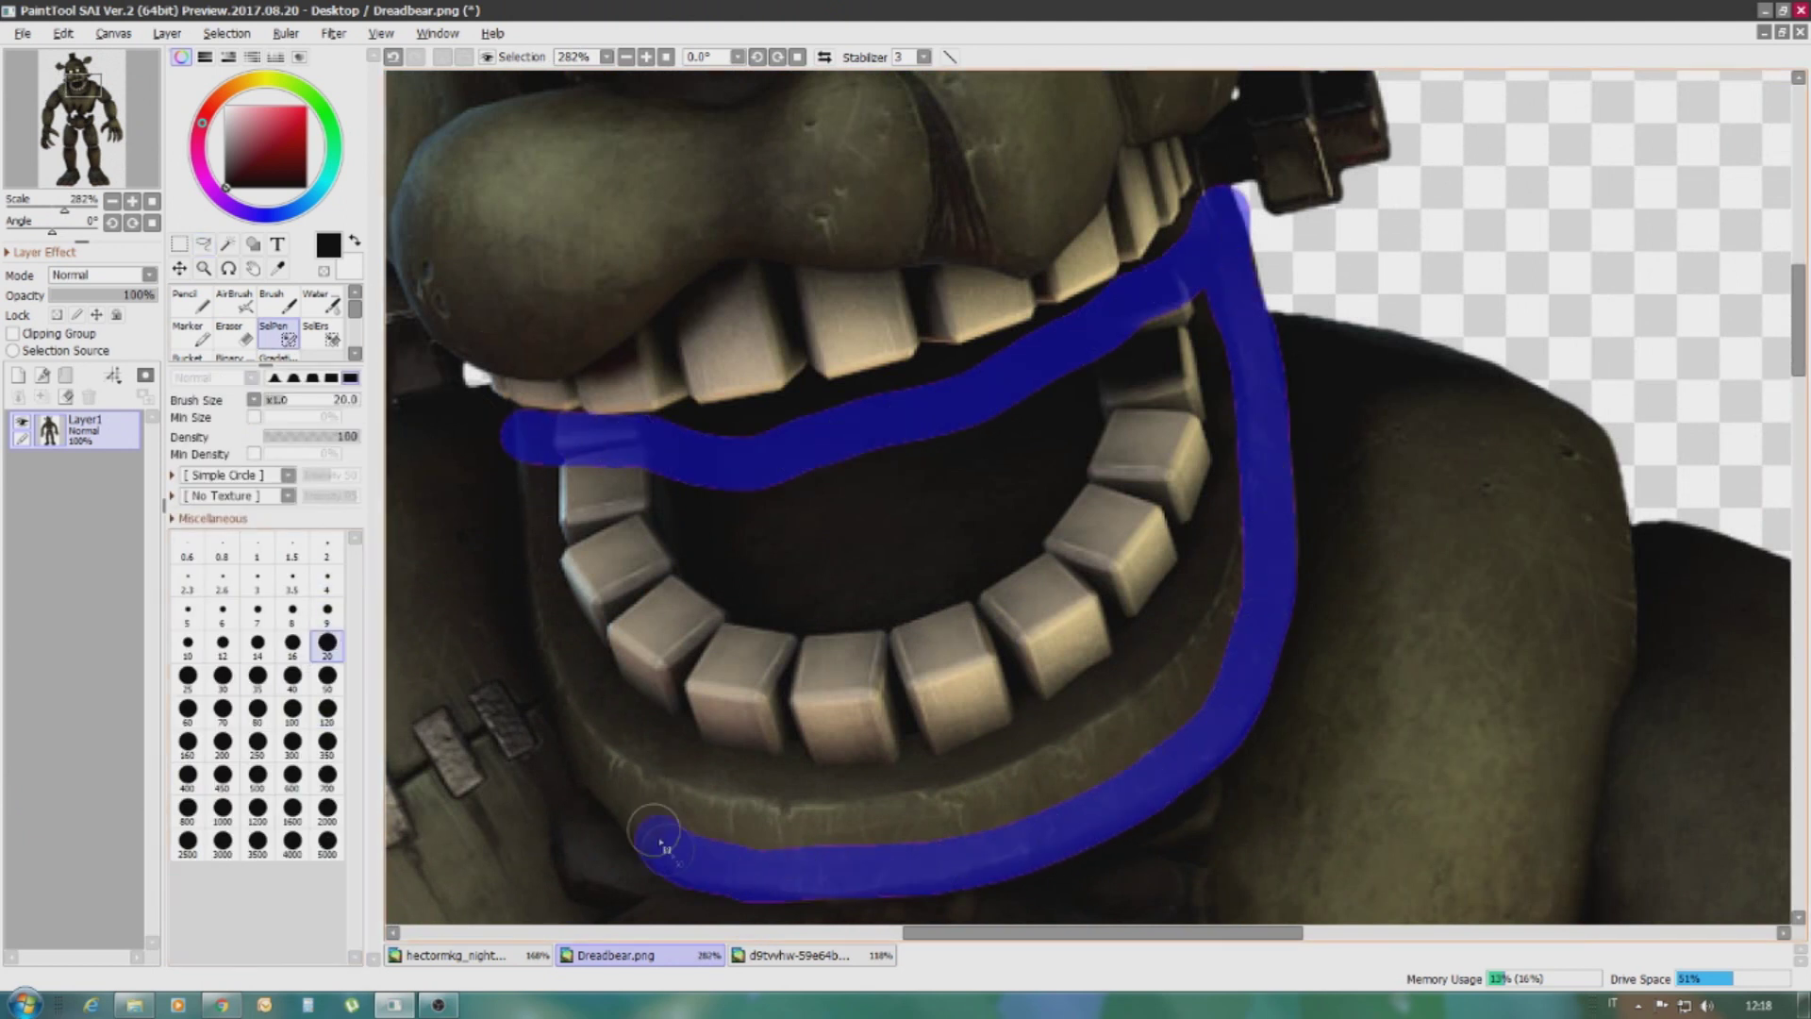
key("w")
left_click(802, 604)
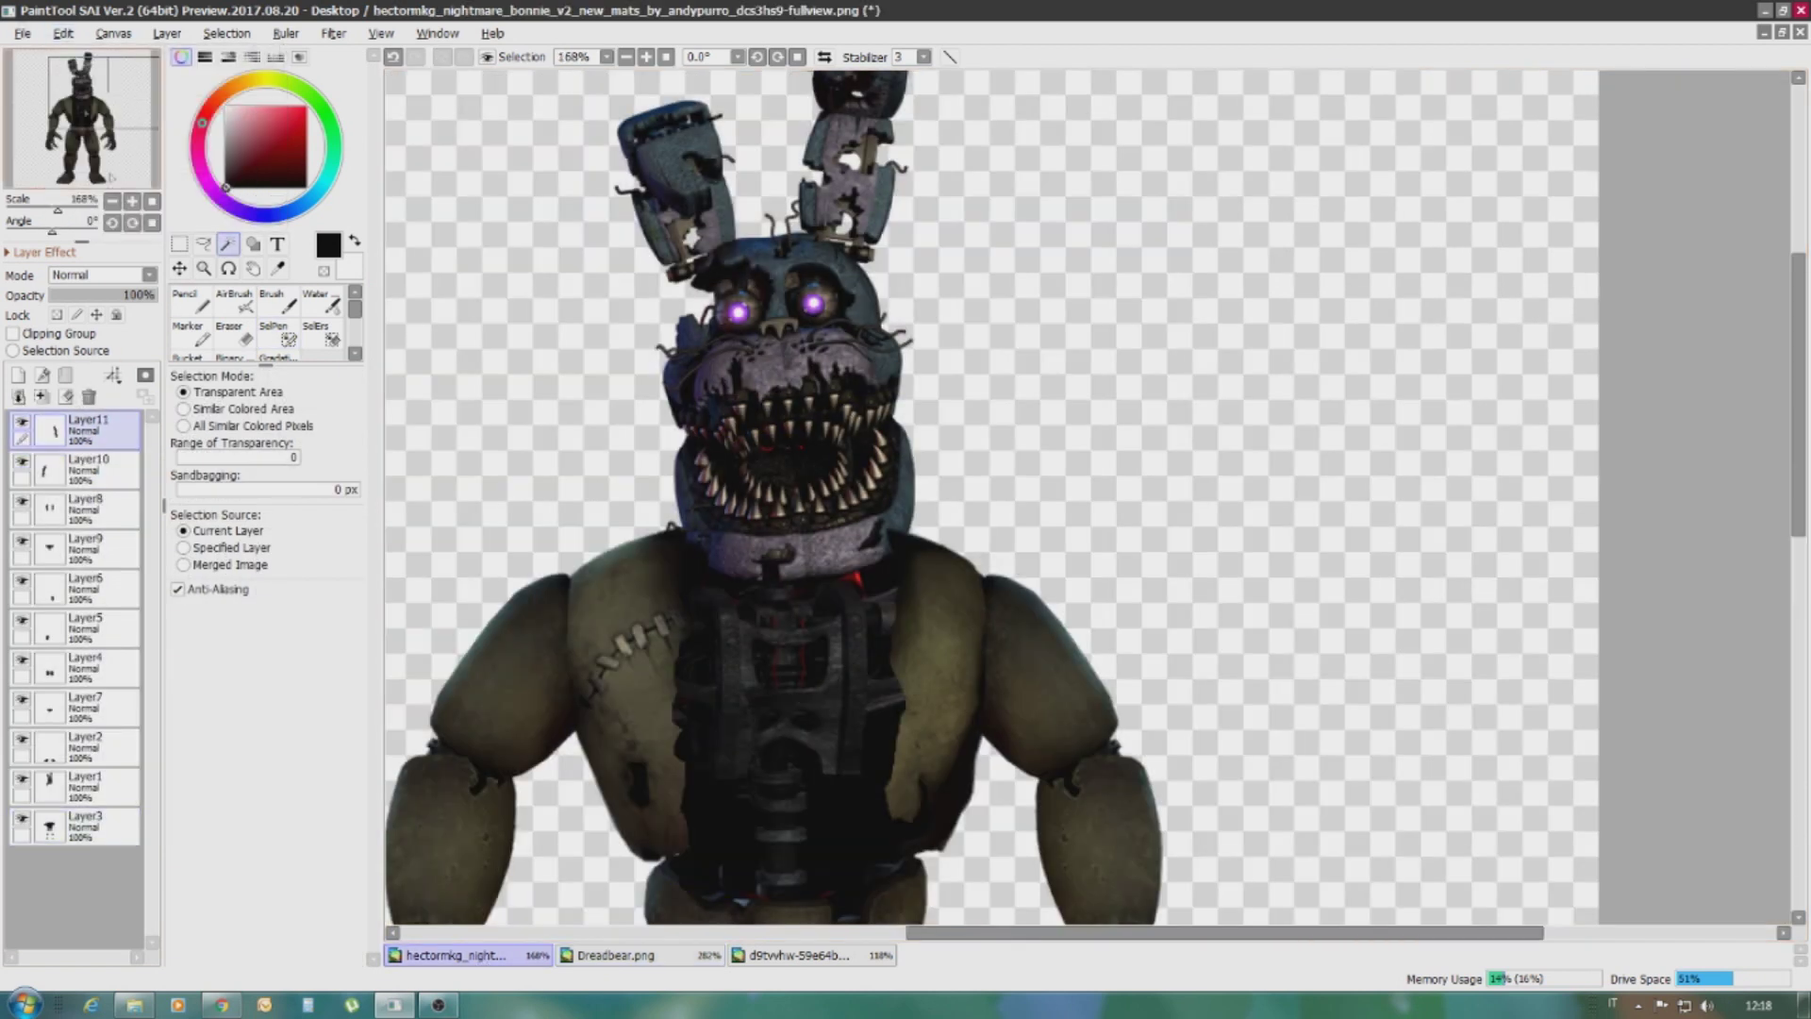
Paste the Dreadbear jaw into the Nightmare Bonnie image and scale, rotate and deform it to cover Bonnie's lower jaw
key("ctrl+v")
key("ctrl+t")
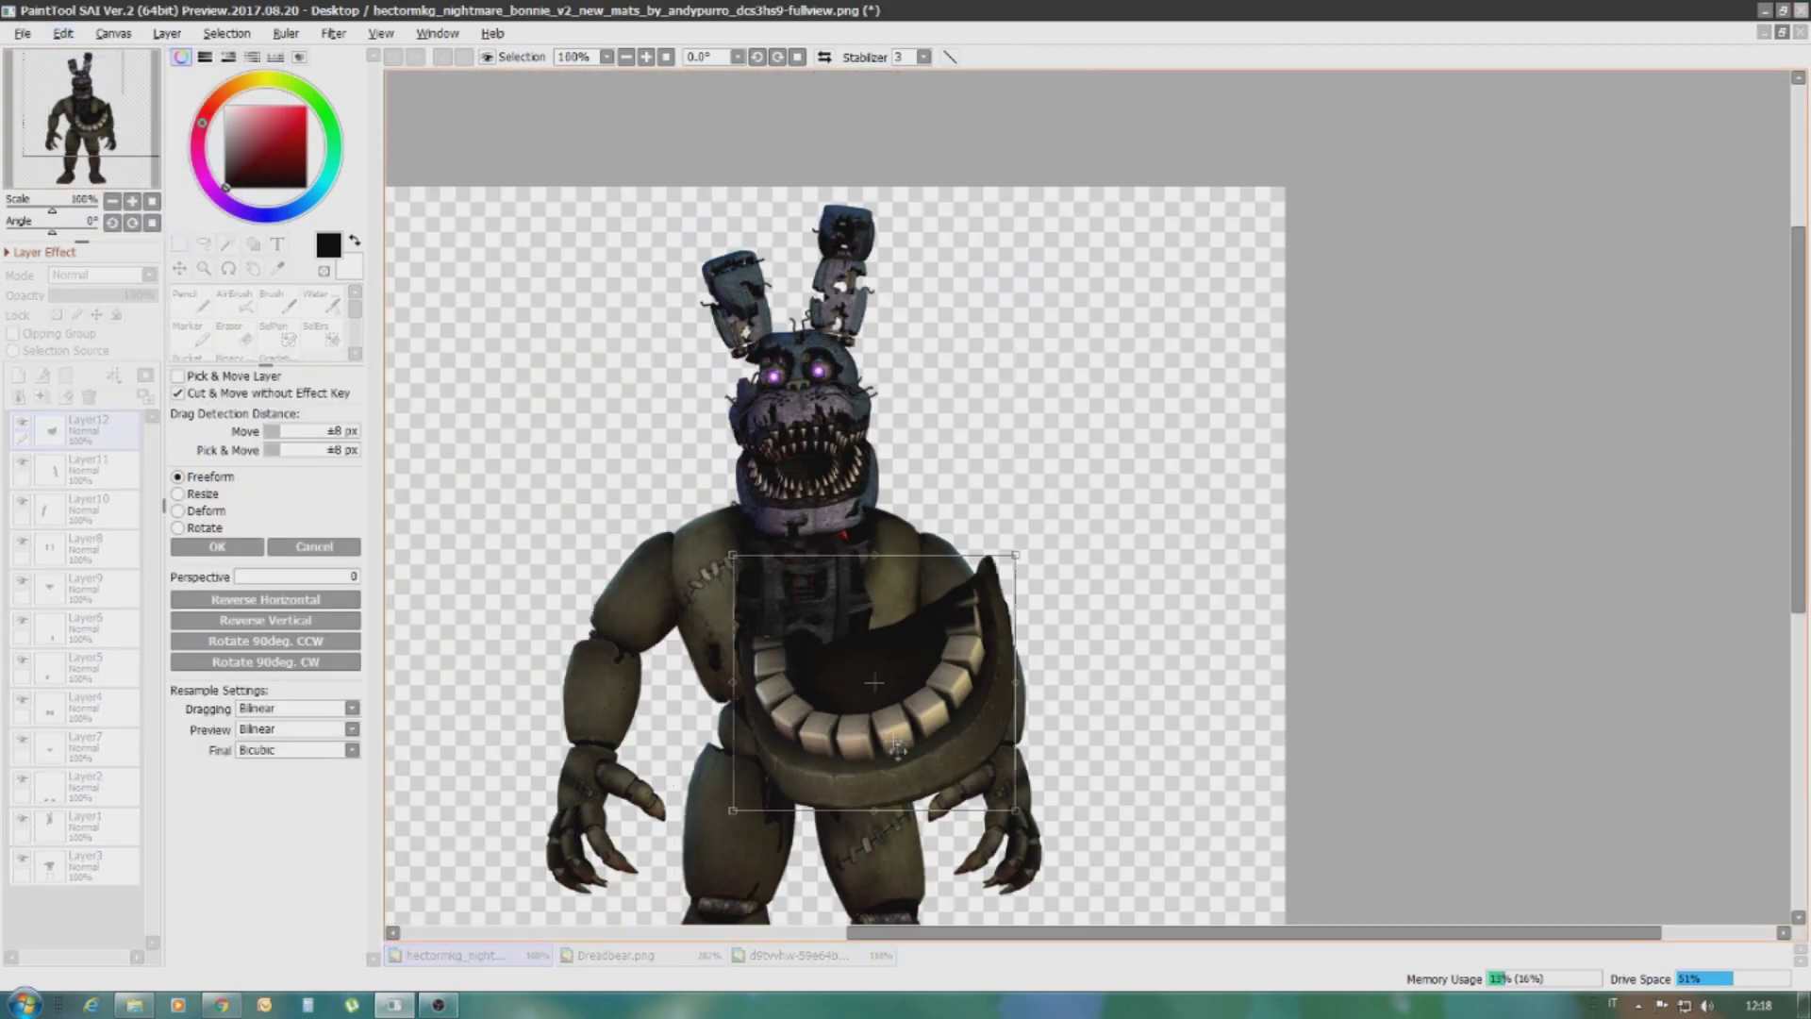
scroll(896, 748, "up", 3)
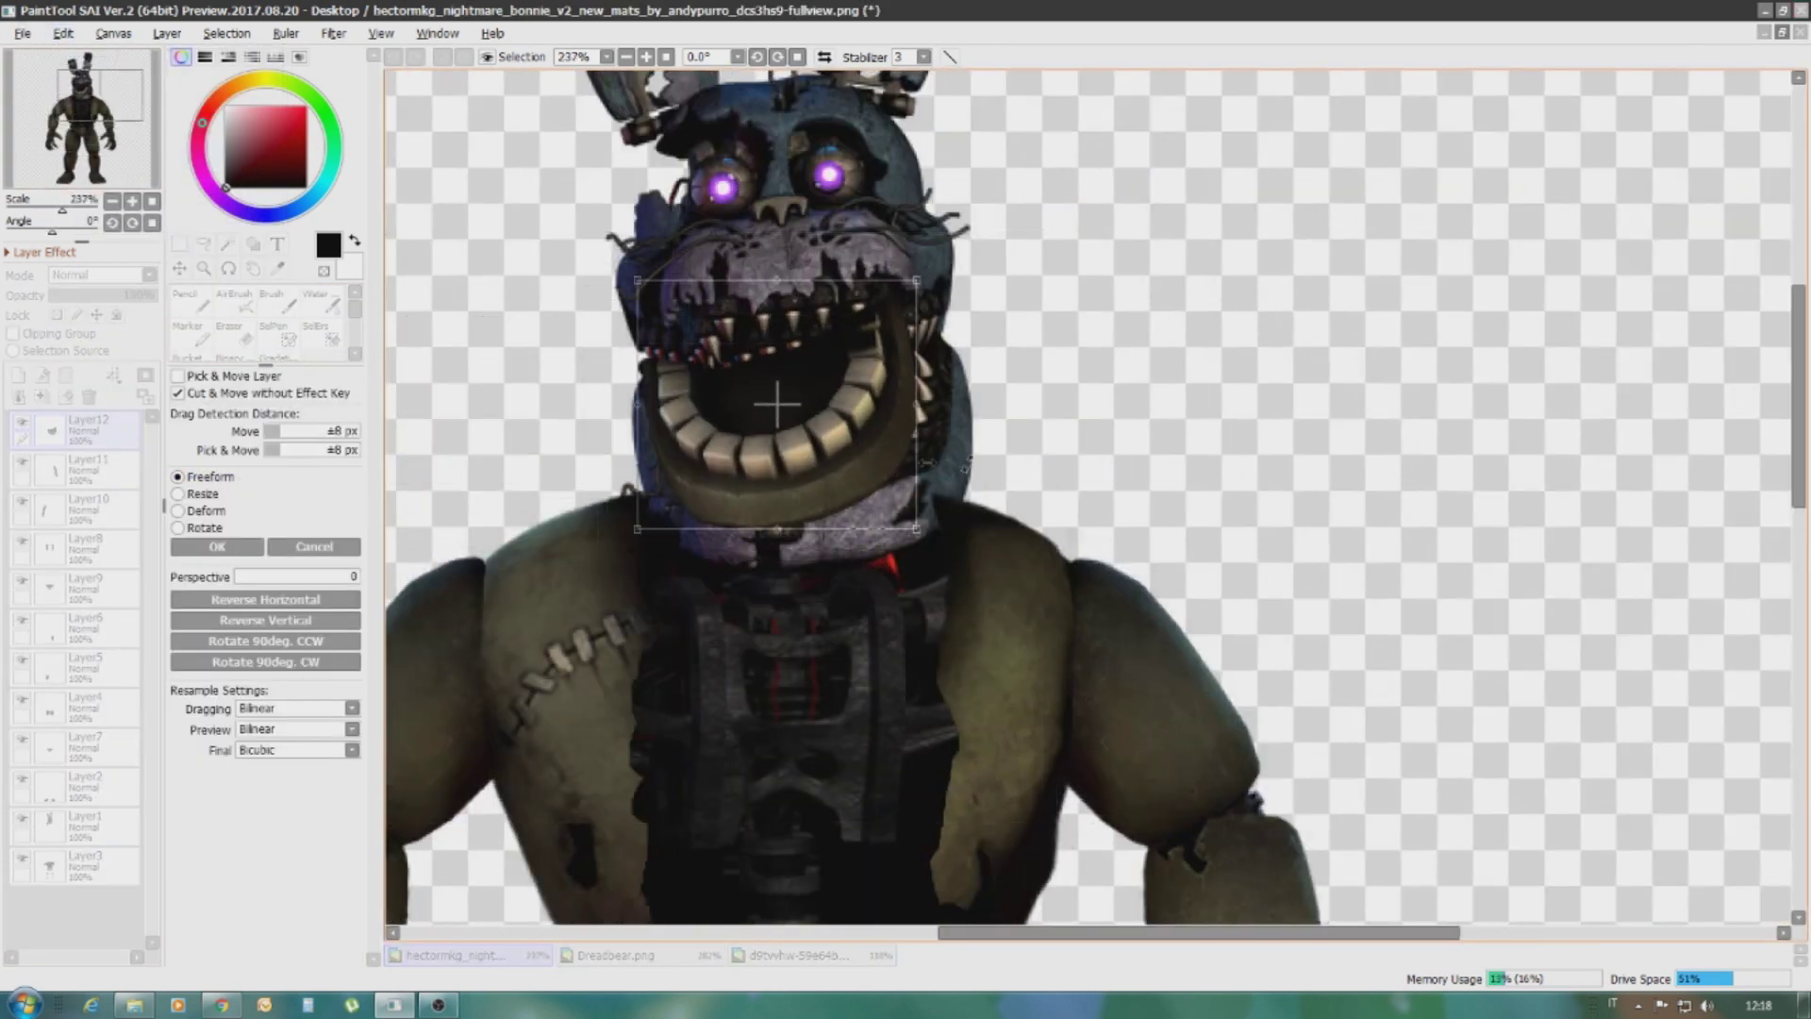
left_click_drag(776, 405, 813, 422)
left_click_drag(990, 283, 999, 325)
left_click_drag(933, 566, 958, 600)
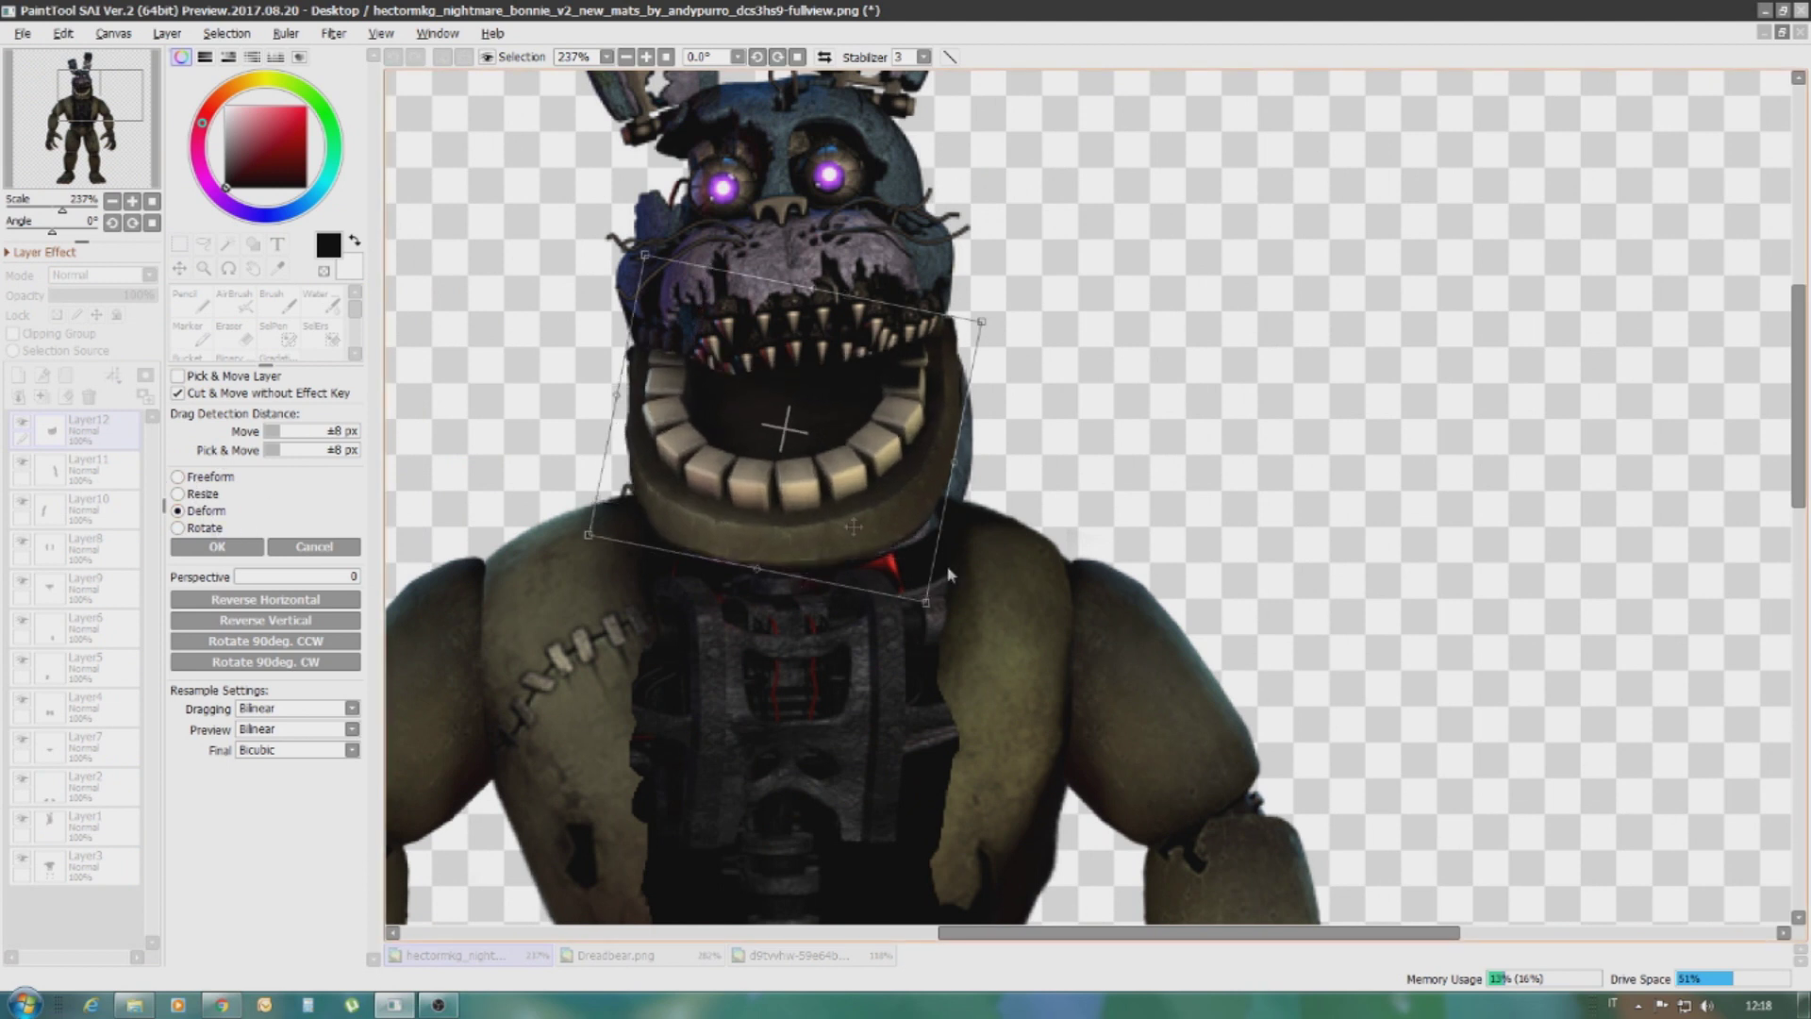
left_click_drag(593, 562, 605, 571)
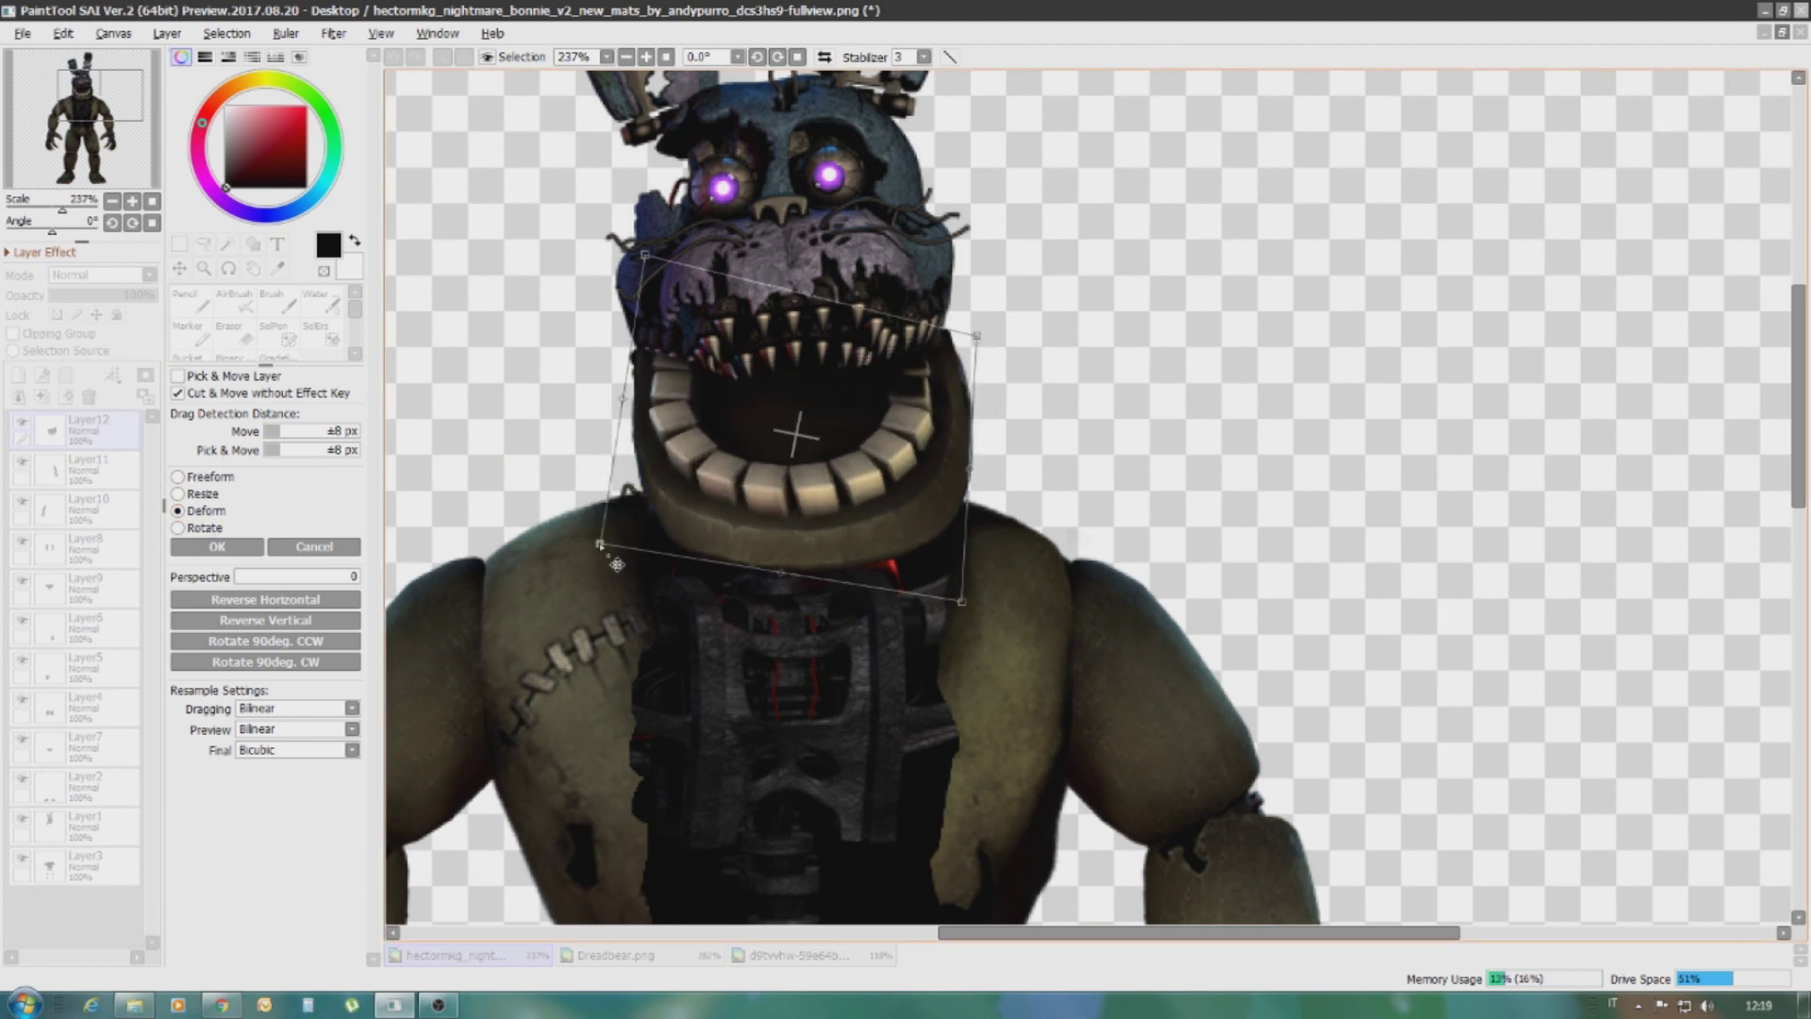
left_click_drag(654, 277, 658, 306)
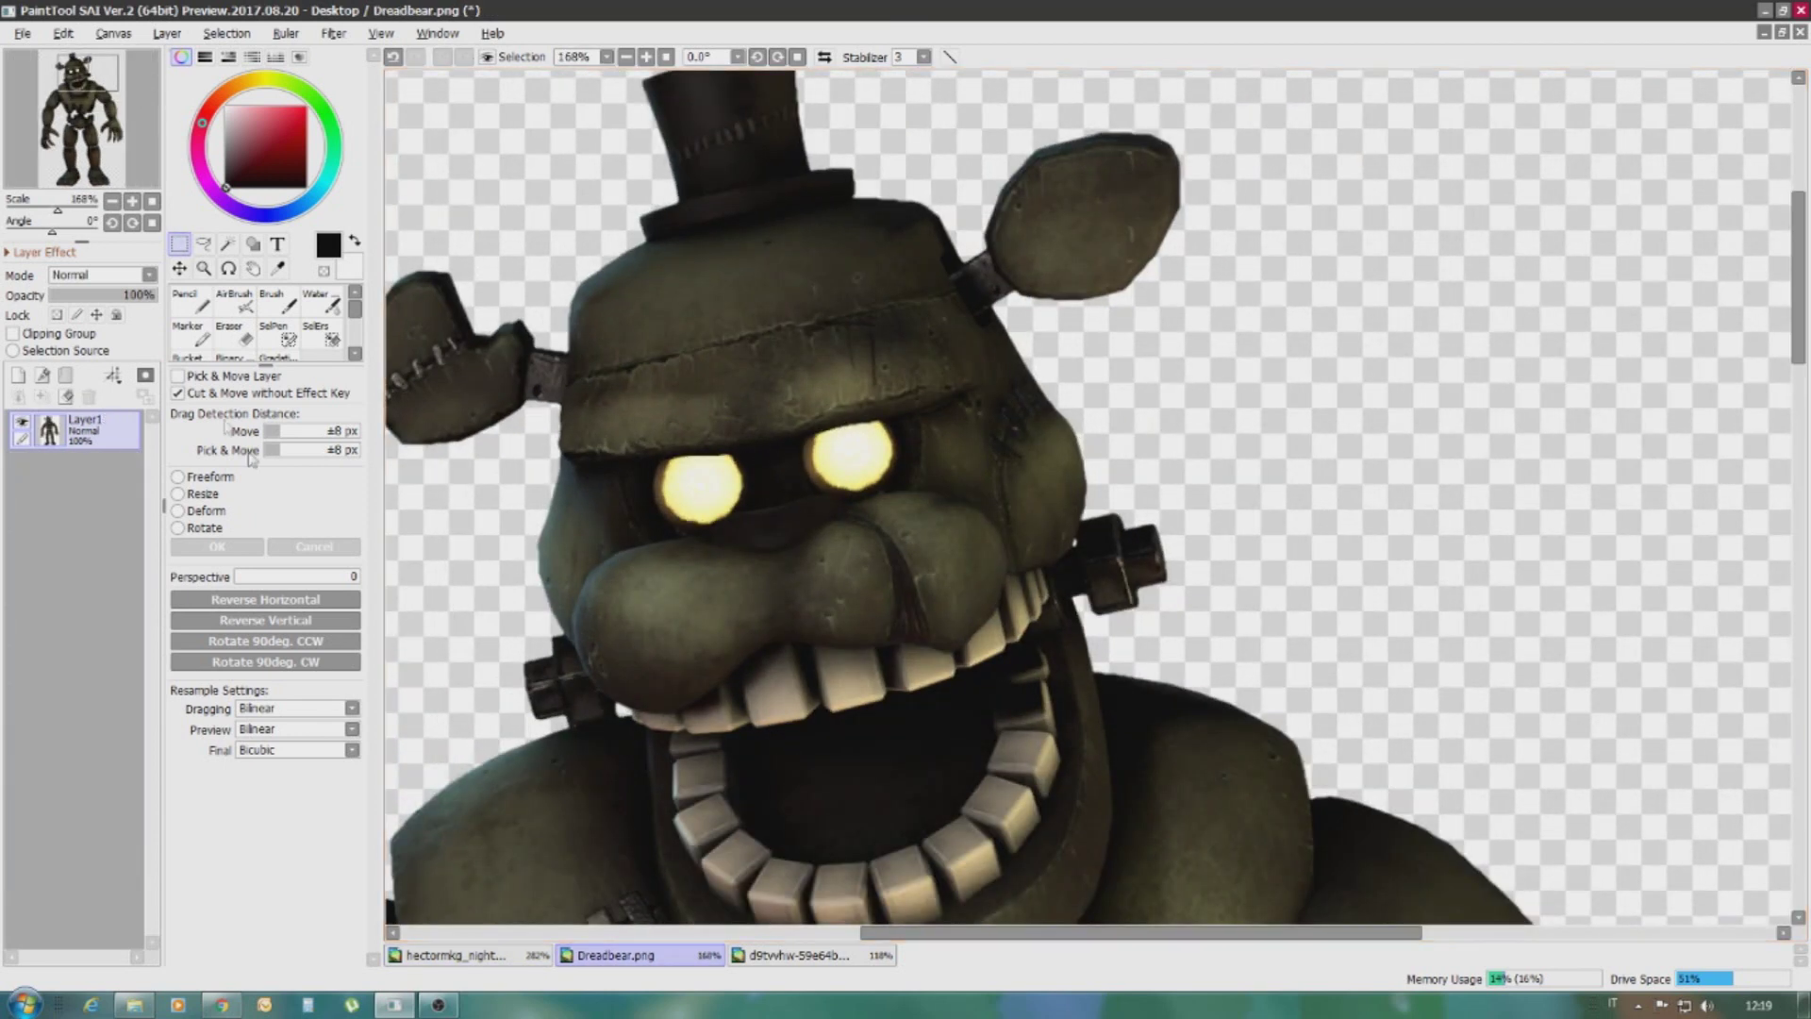
Lasso Dreadbear's upper head below the hat and extend the selection along the face edge with the size 20 selection pen
left_click(204, 244)
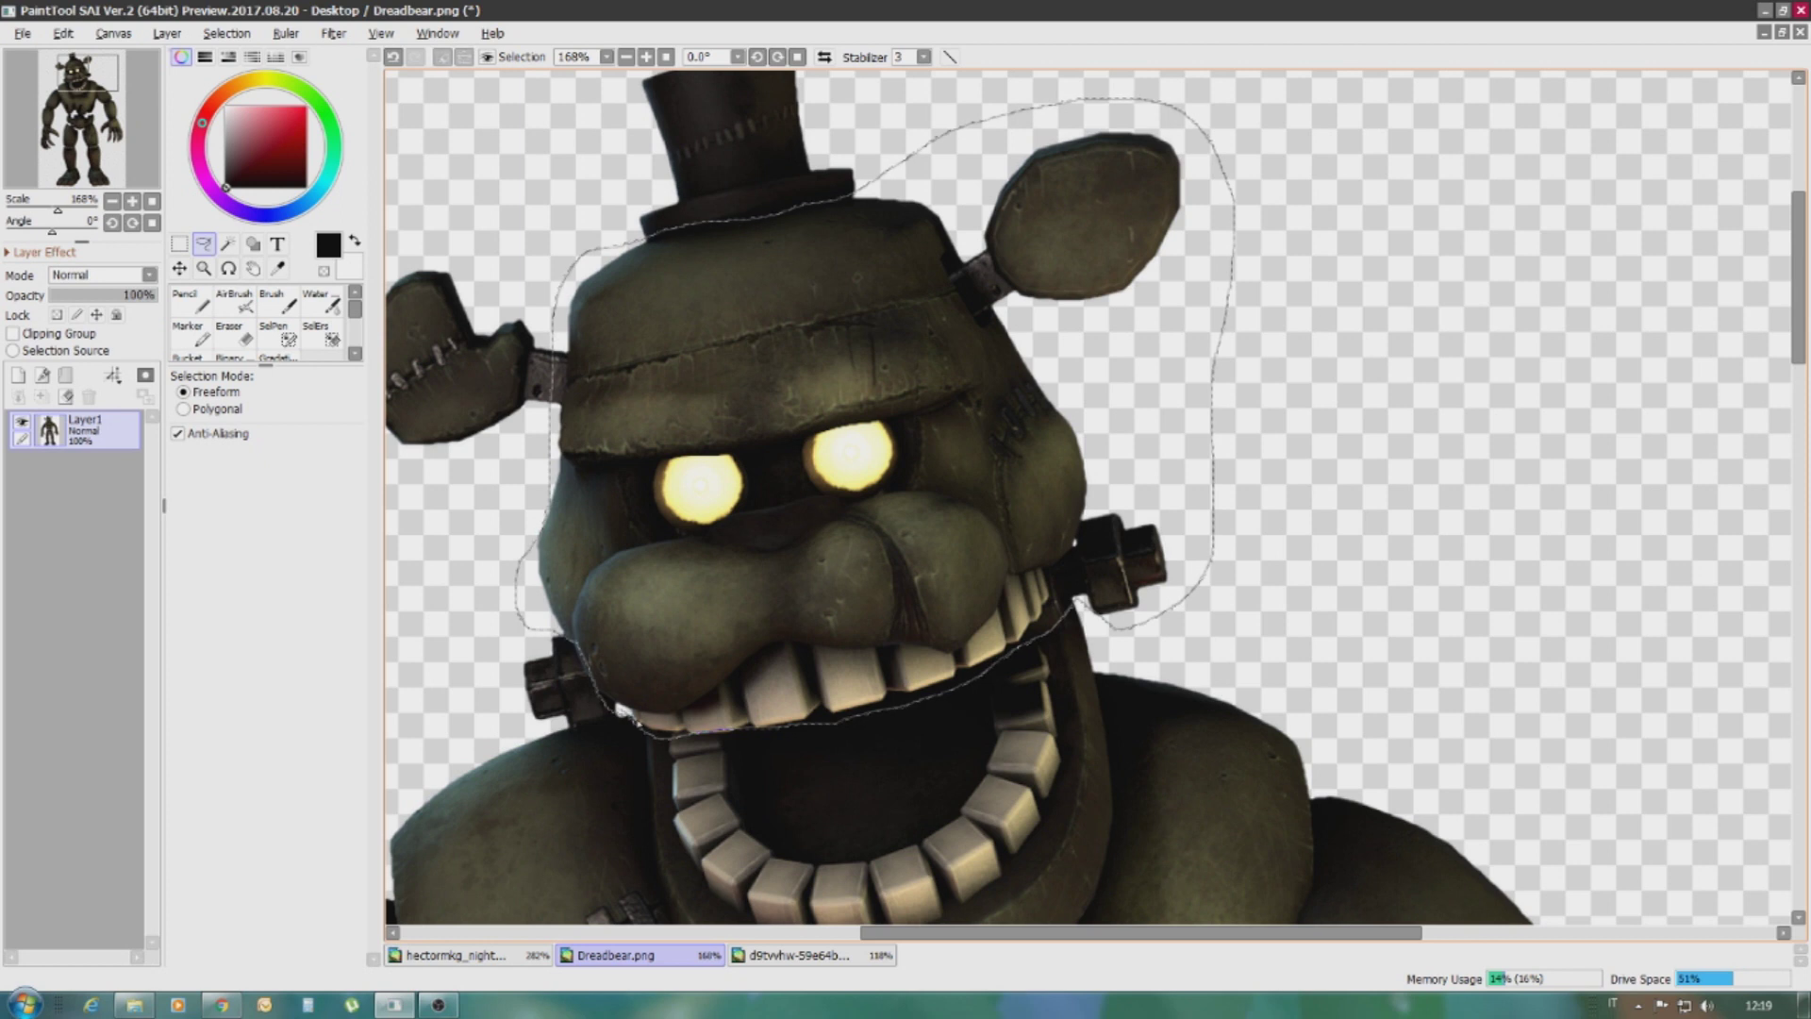
scroll(764, 572, "up", 4)
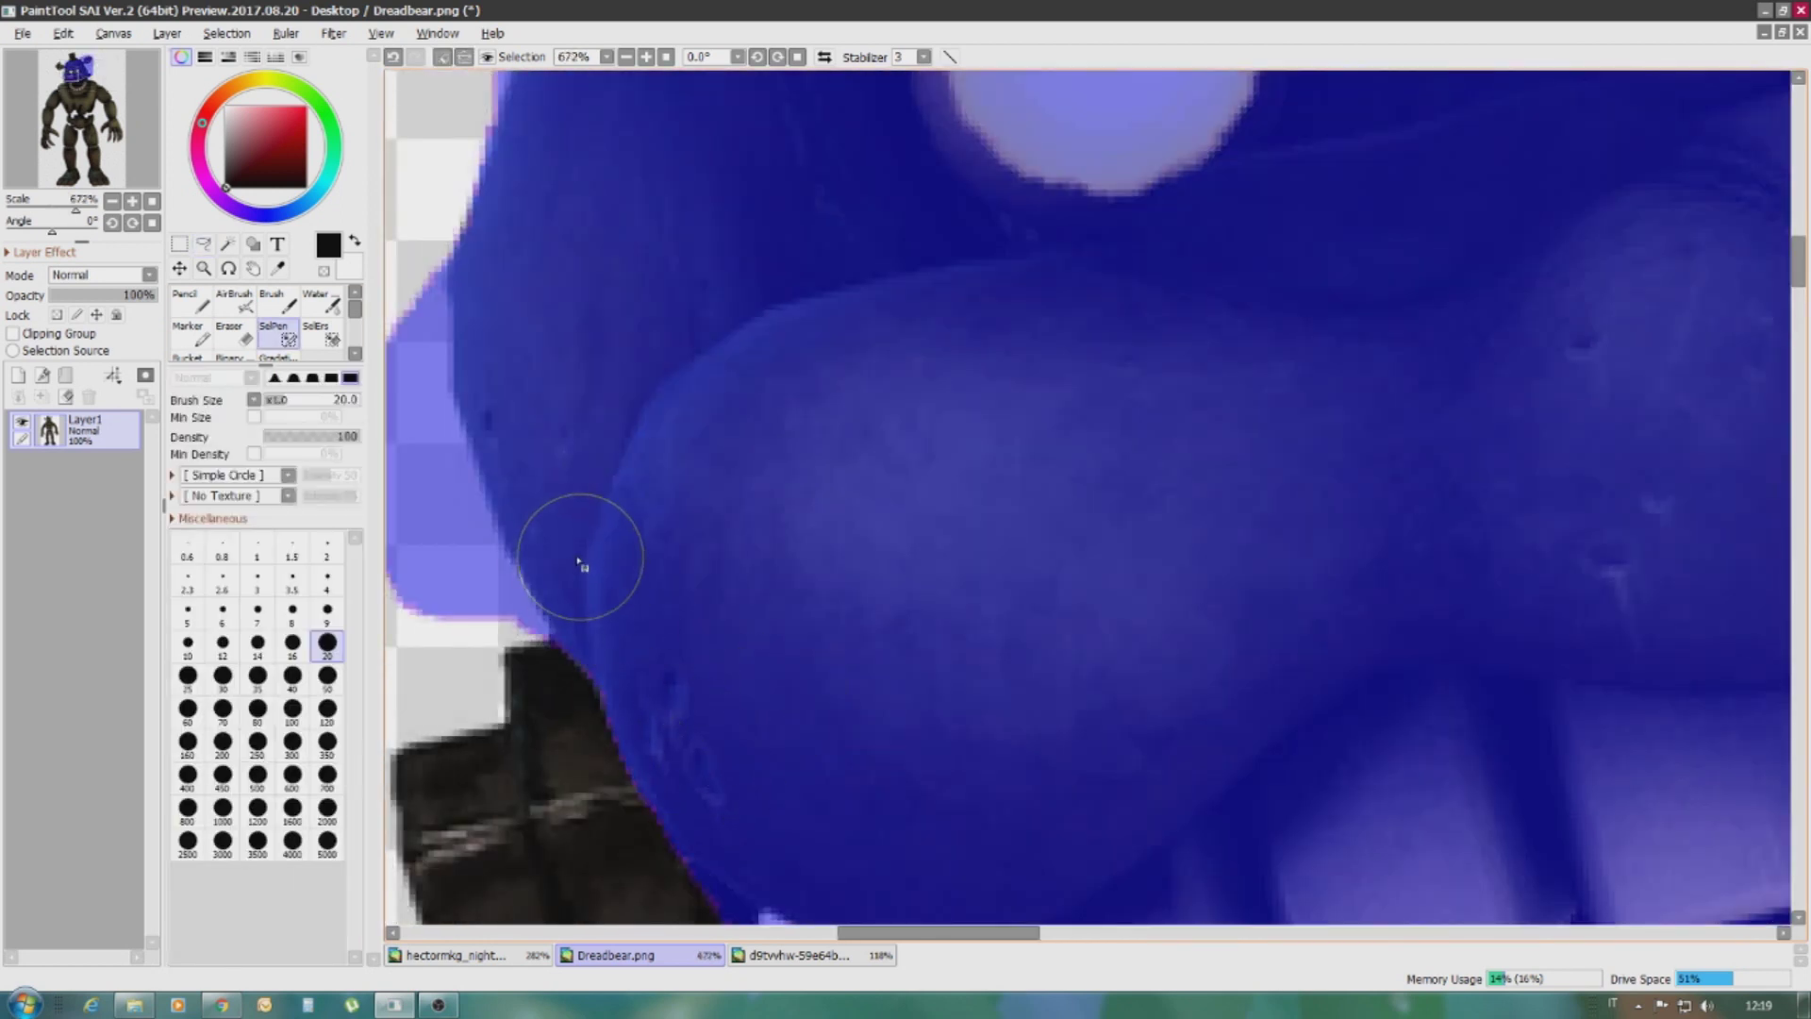
scroll(651, 519, "down", 3)
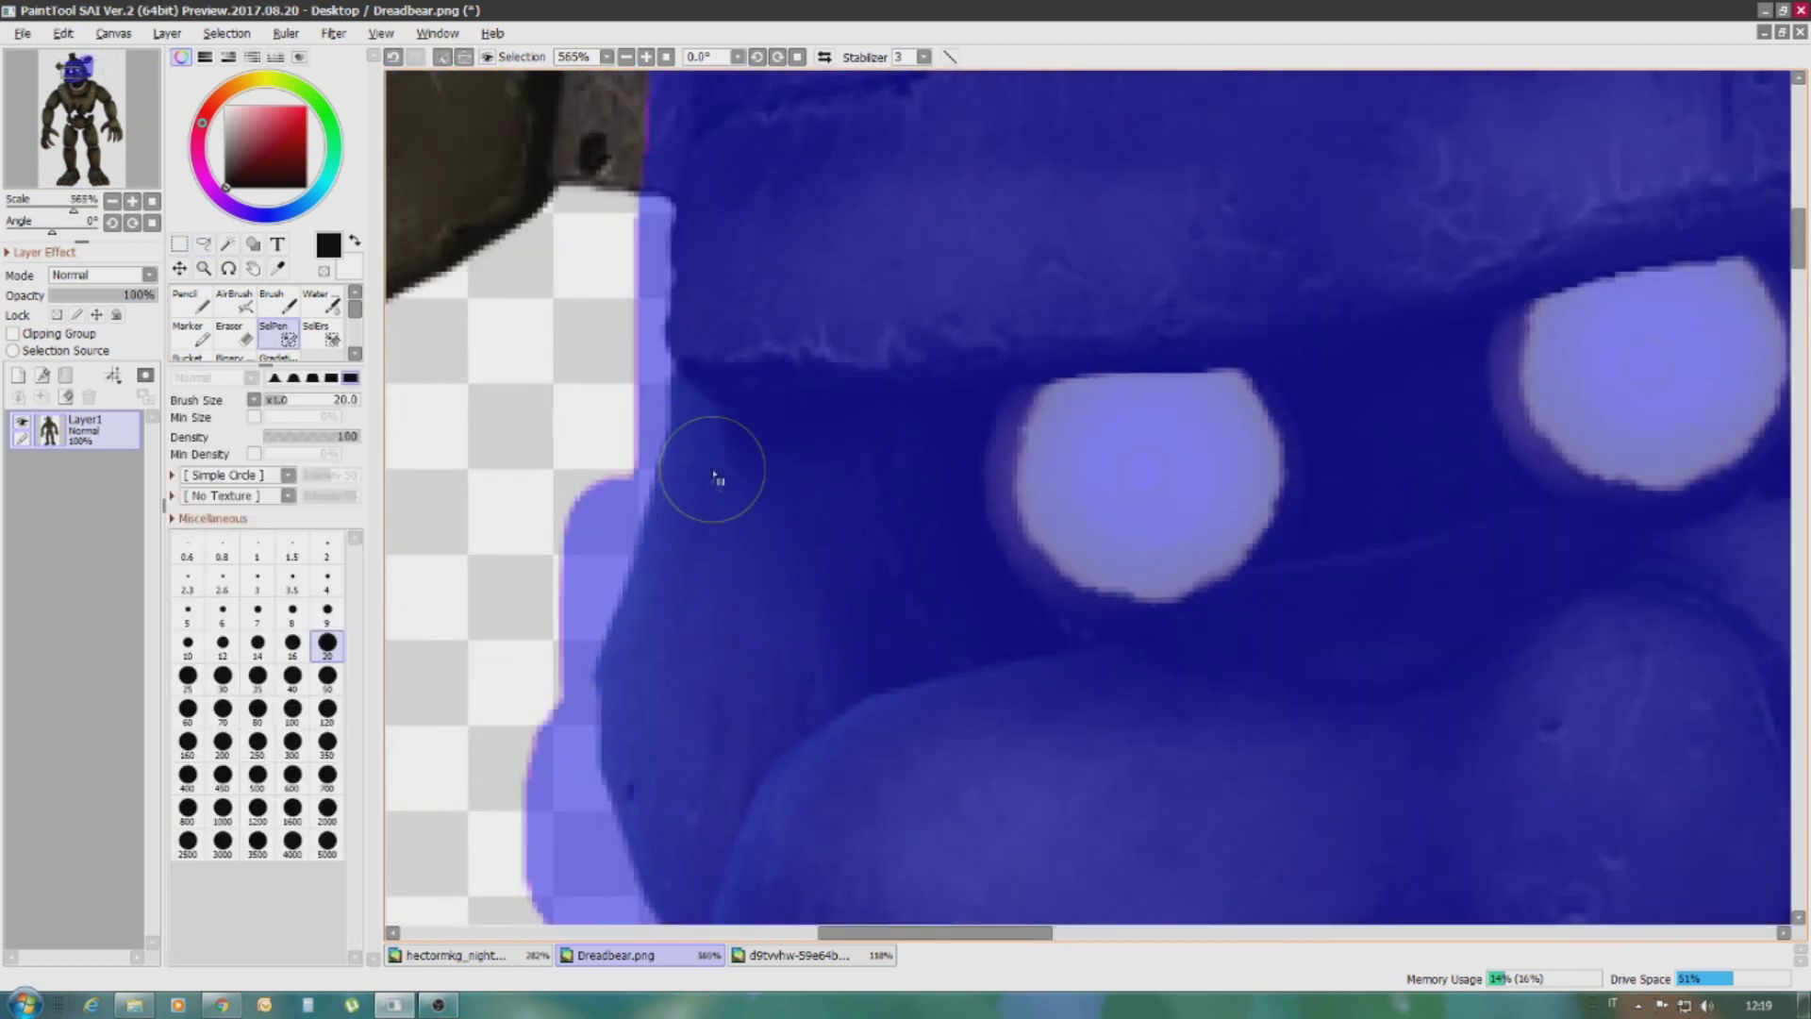
Remove the ear, the side bolt and the surrounding excess from Dreadbear's head selection with the size 20 selection eraser
scroll(991, 263, "up", 2)
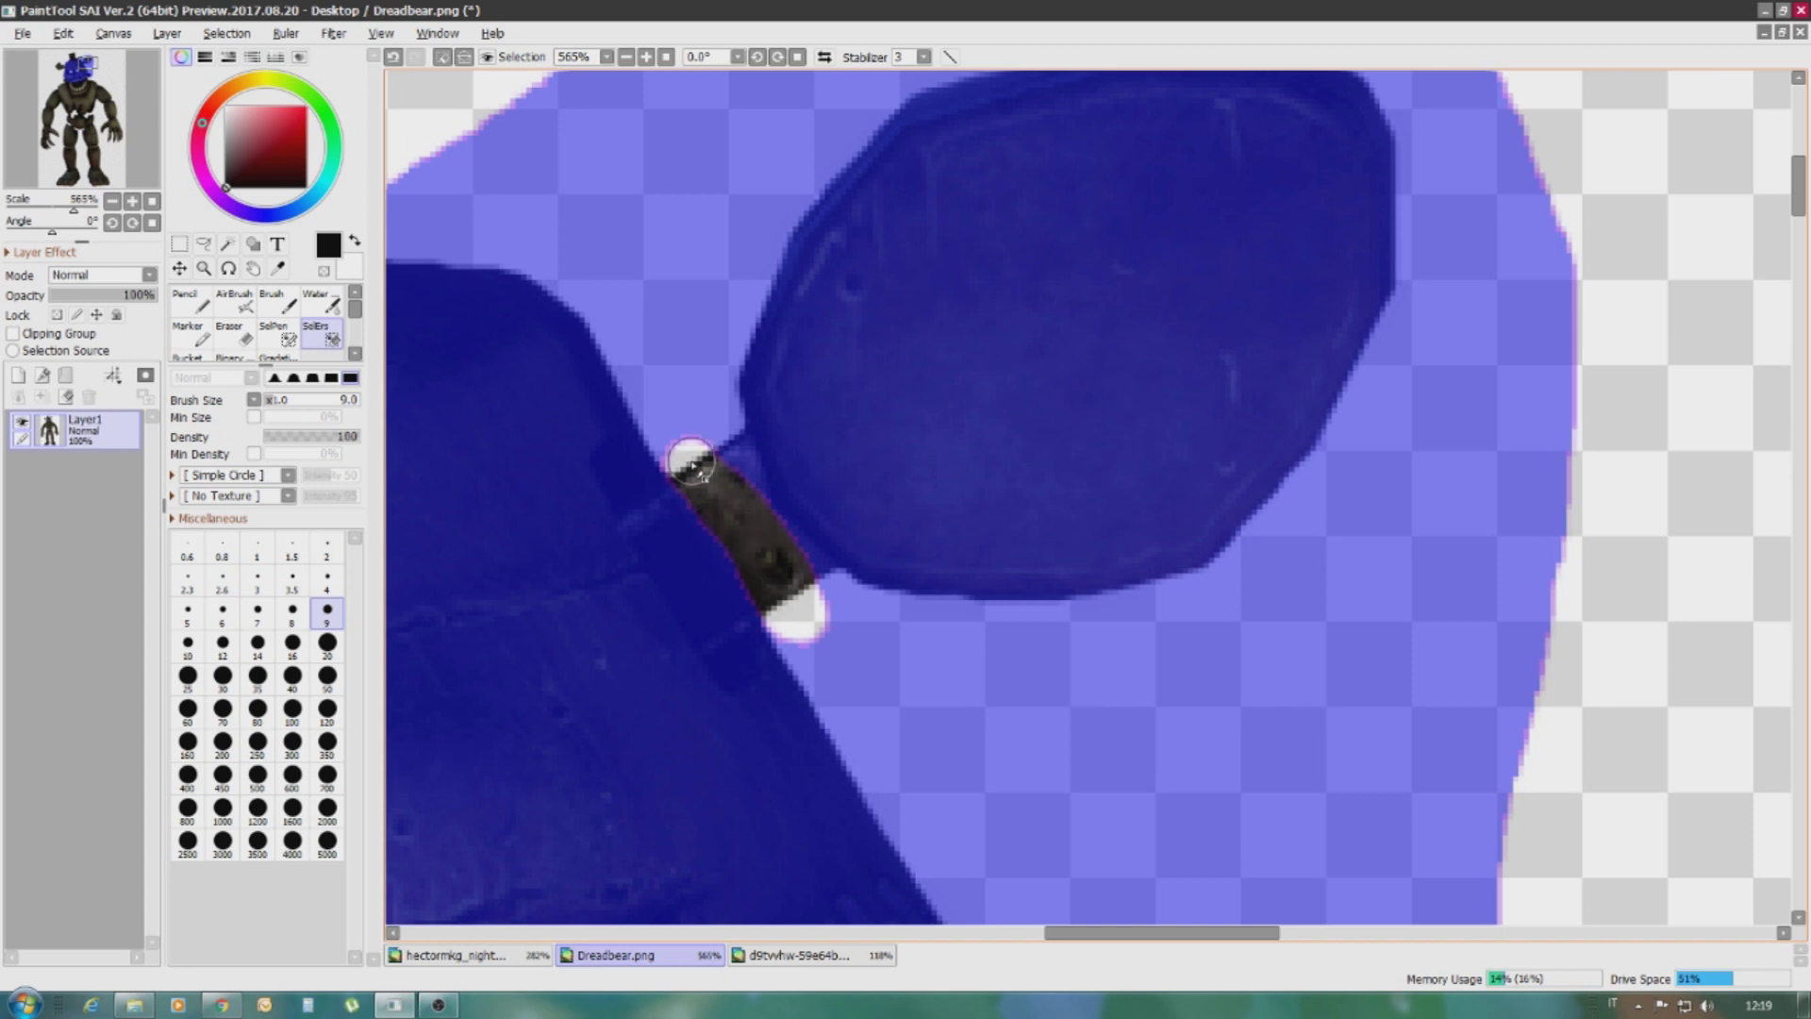
scroll(703, 471, "down", 3)
left_click(326, 643)
mouse_move(830, 227)
left_mouse_down()
mouse_move(943, 424)
mouse_move(1111, 300)
left_mouse_up()
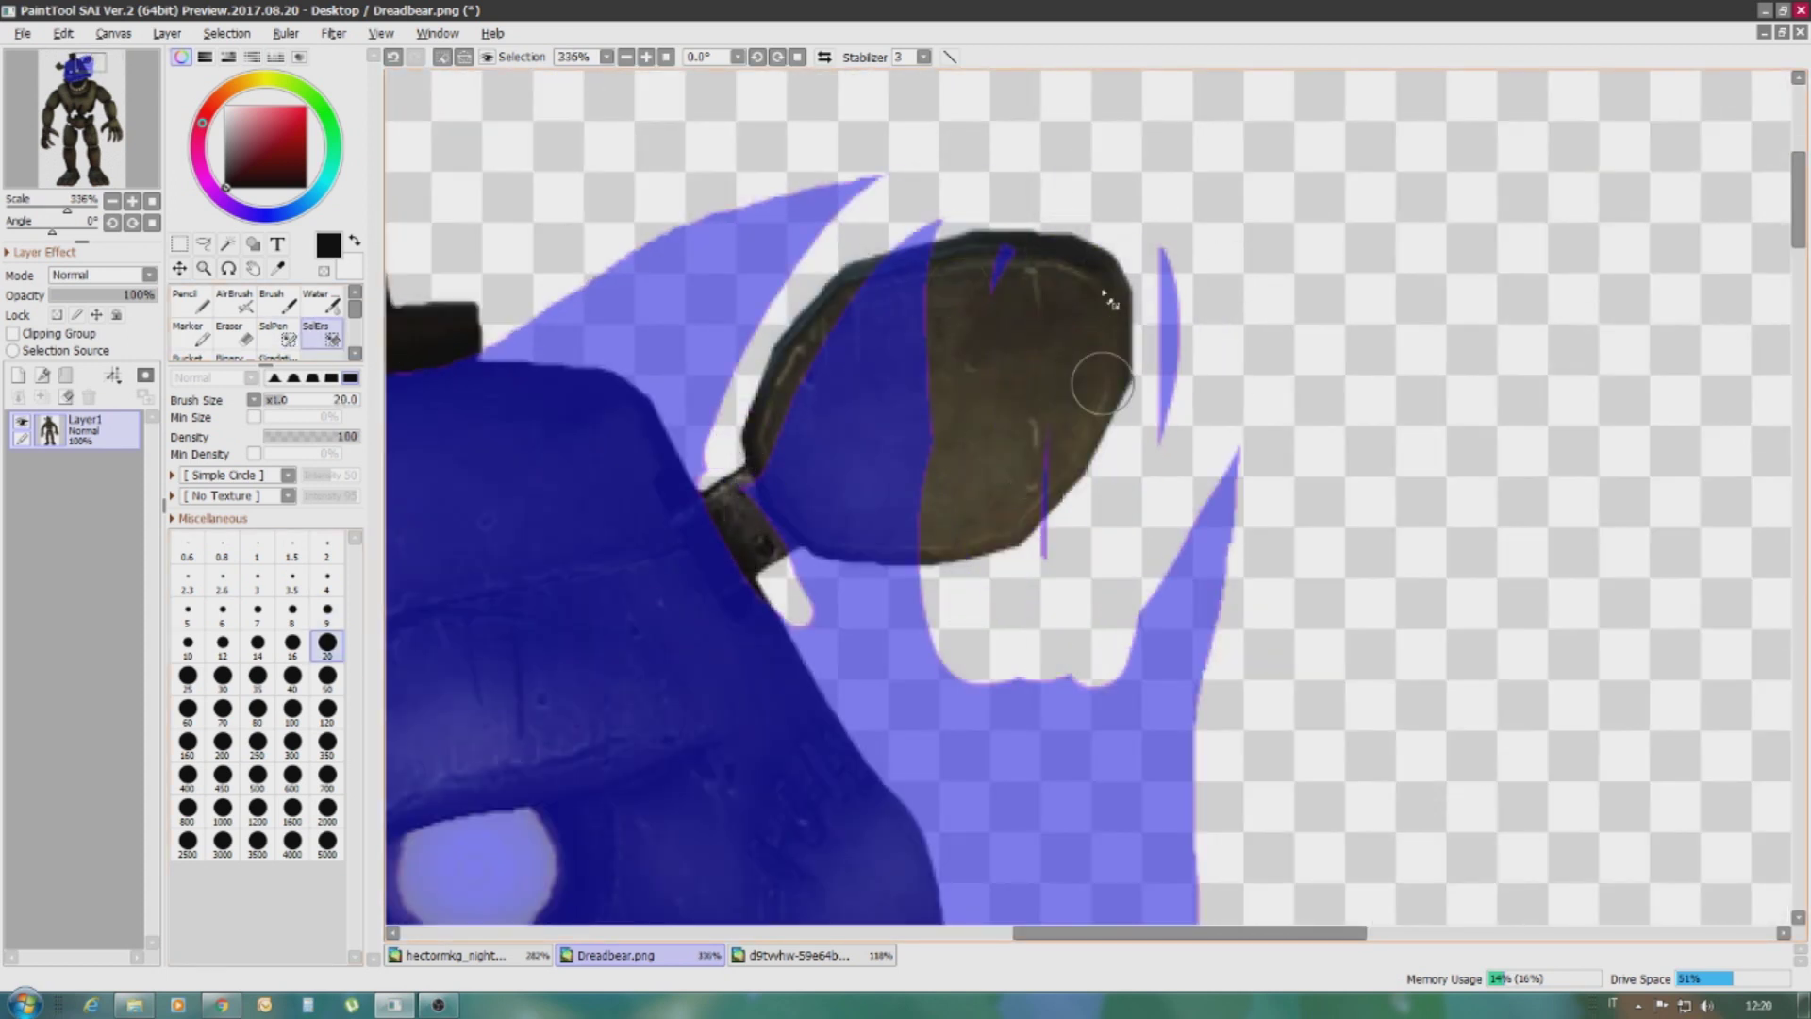
mouse_move(1052, 200)
left_mouse_down()
mouse_move(813, 162)
mouse_move(811, 408)
left_mouse_up()
mouse_move(736, 471)
left_mouse_down()
mouse_move(997, 700)
mouse_move(837, 598)
left_mouse_up()
scroll(905, 660, "down", 5)
scroll(1035, 406, "up", 7)
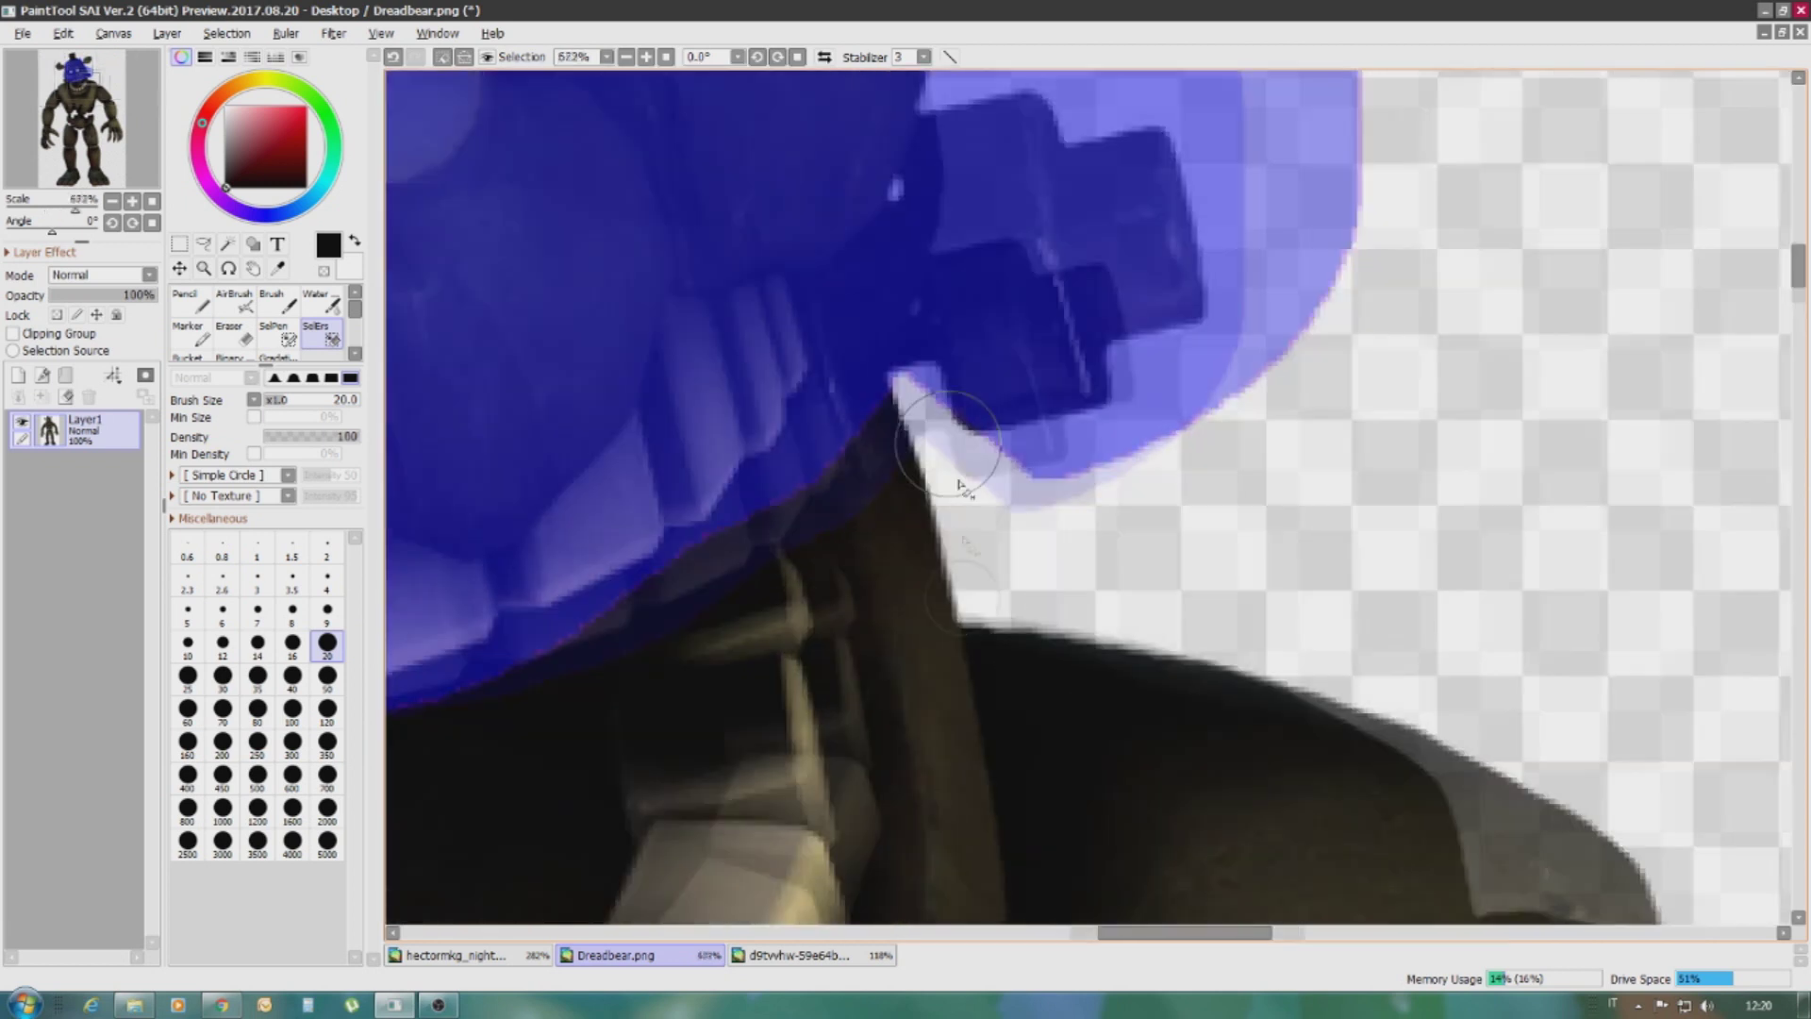
mouse_move(910, 416)
left_mouse_down()
mouse_move(1180, 501)
mouse_move(1141, 320)
left_mouse_up()
scroll(1141, 321, "down", 4)
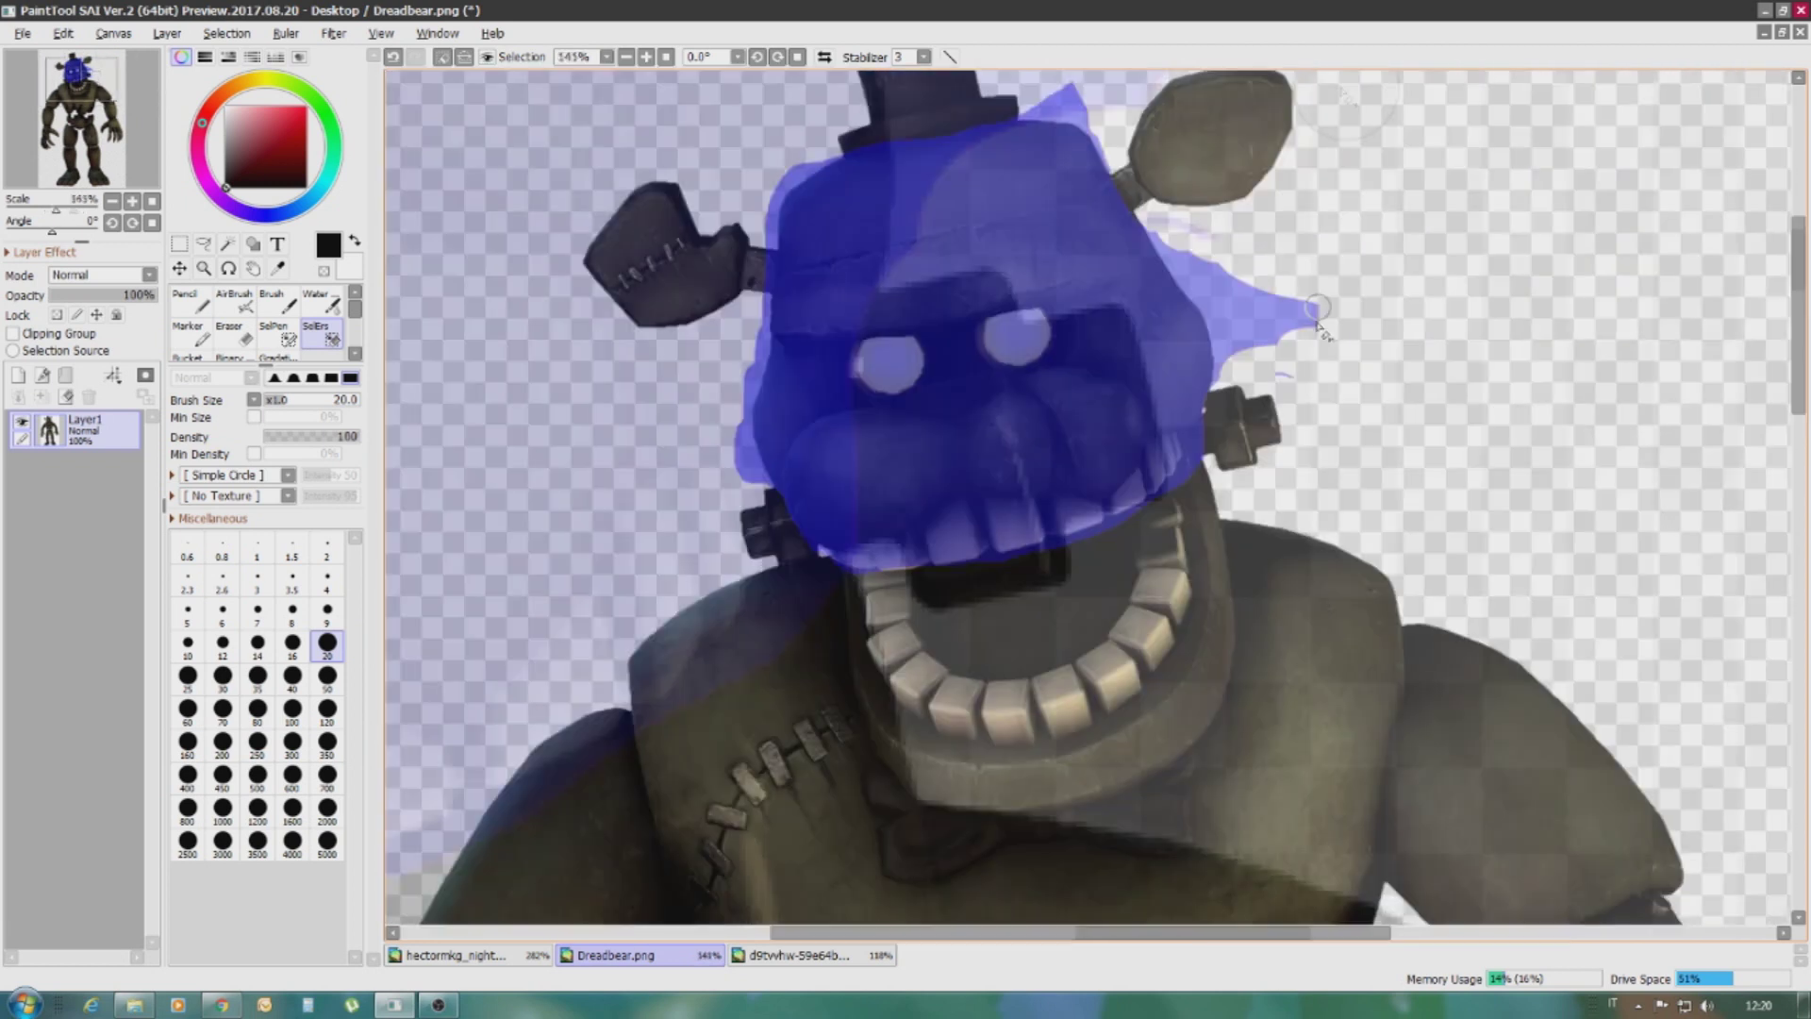
scroll(943, 471, "up", 1)
scroll(943, 471, "down", 1)
Copy the selected Dreadbear head into the Nightmare Bonnie image, scaled down and placed beside Bonnie's head
left_click(63, 33)
left_click(81, 134)
left_click(453, 955)
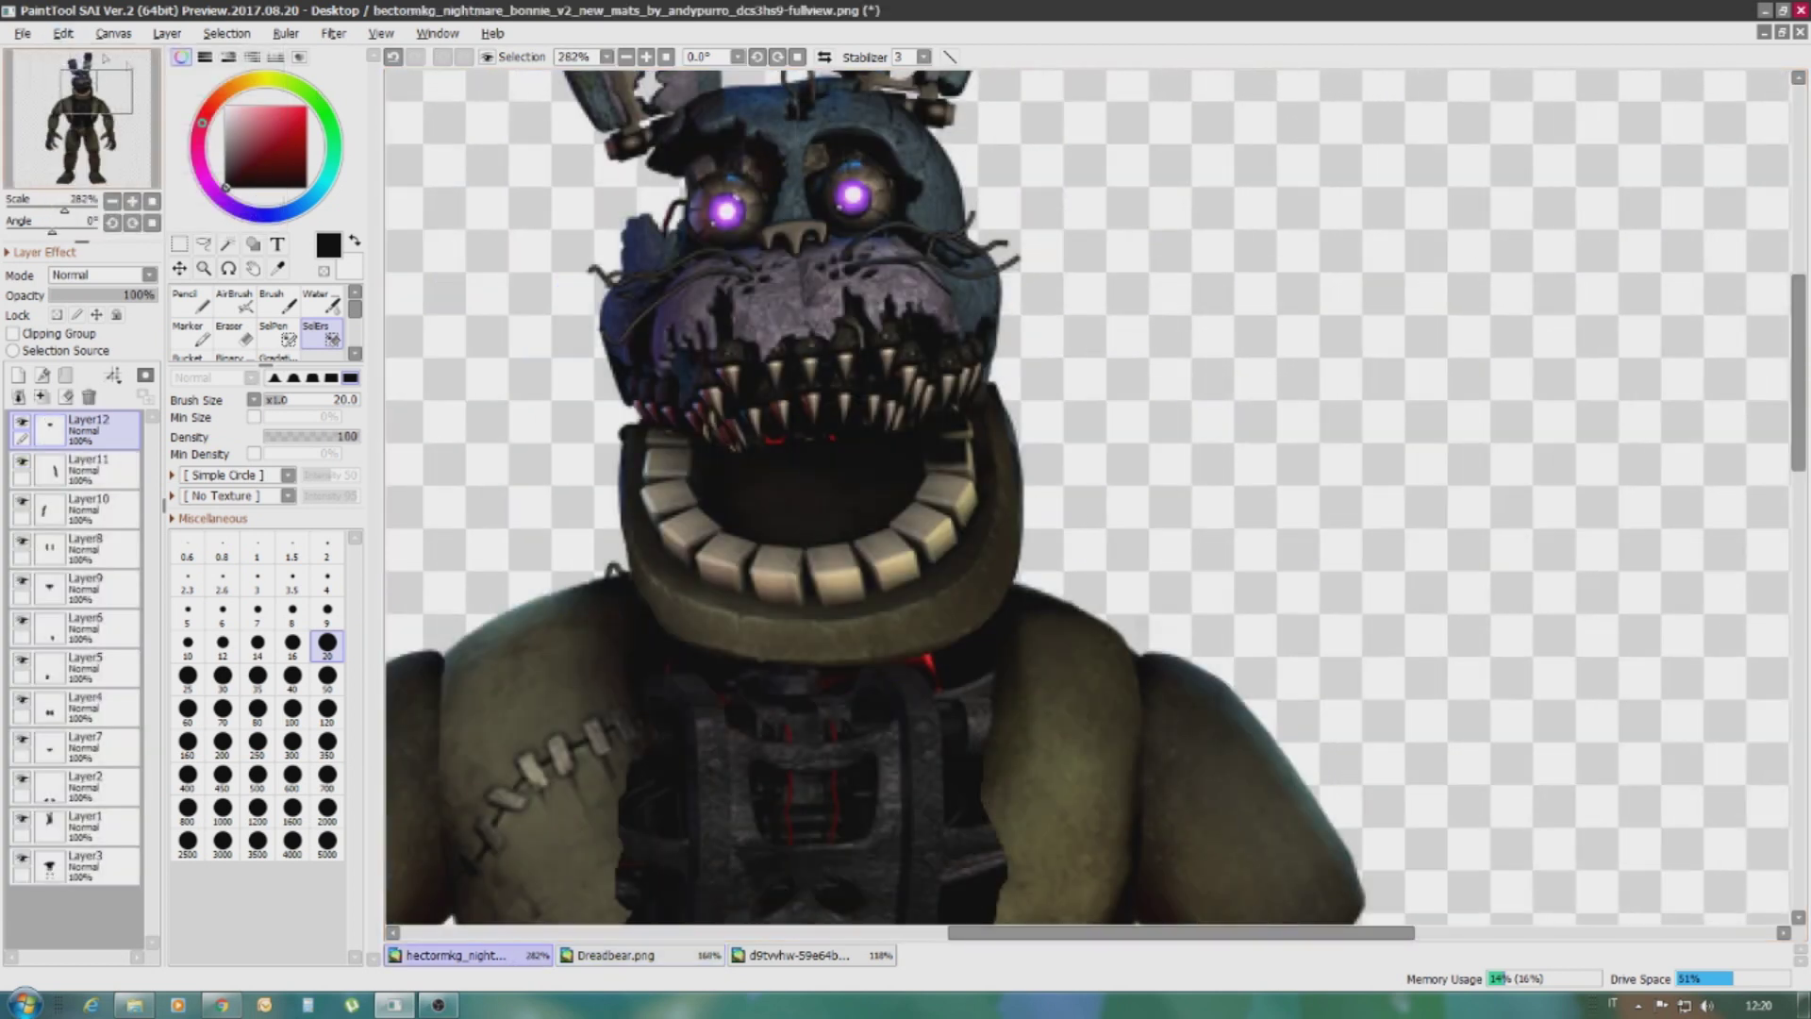
key("ctrl+v")
key("ctrl+t")
scroll(718, 319, "down", 2)
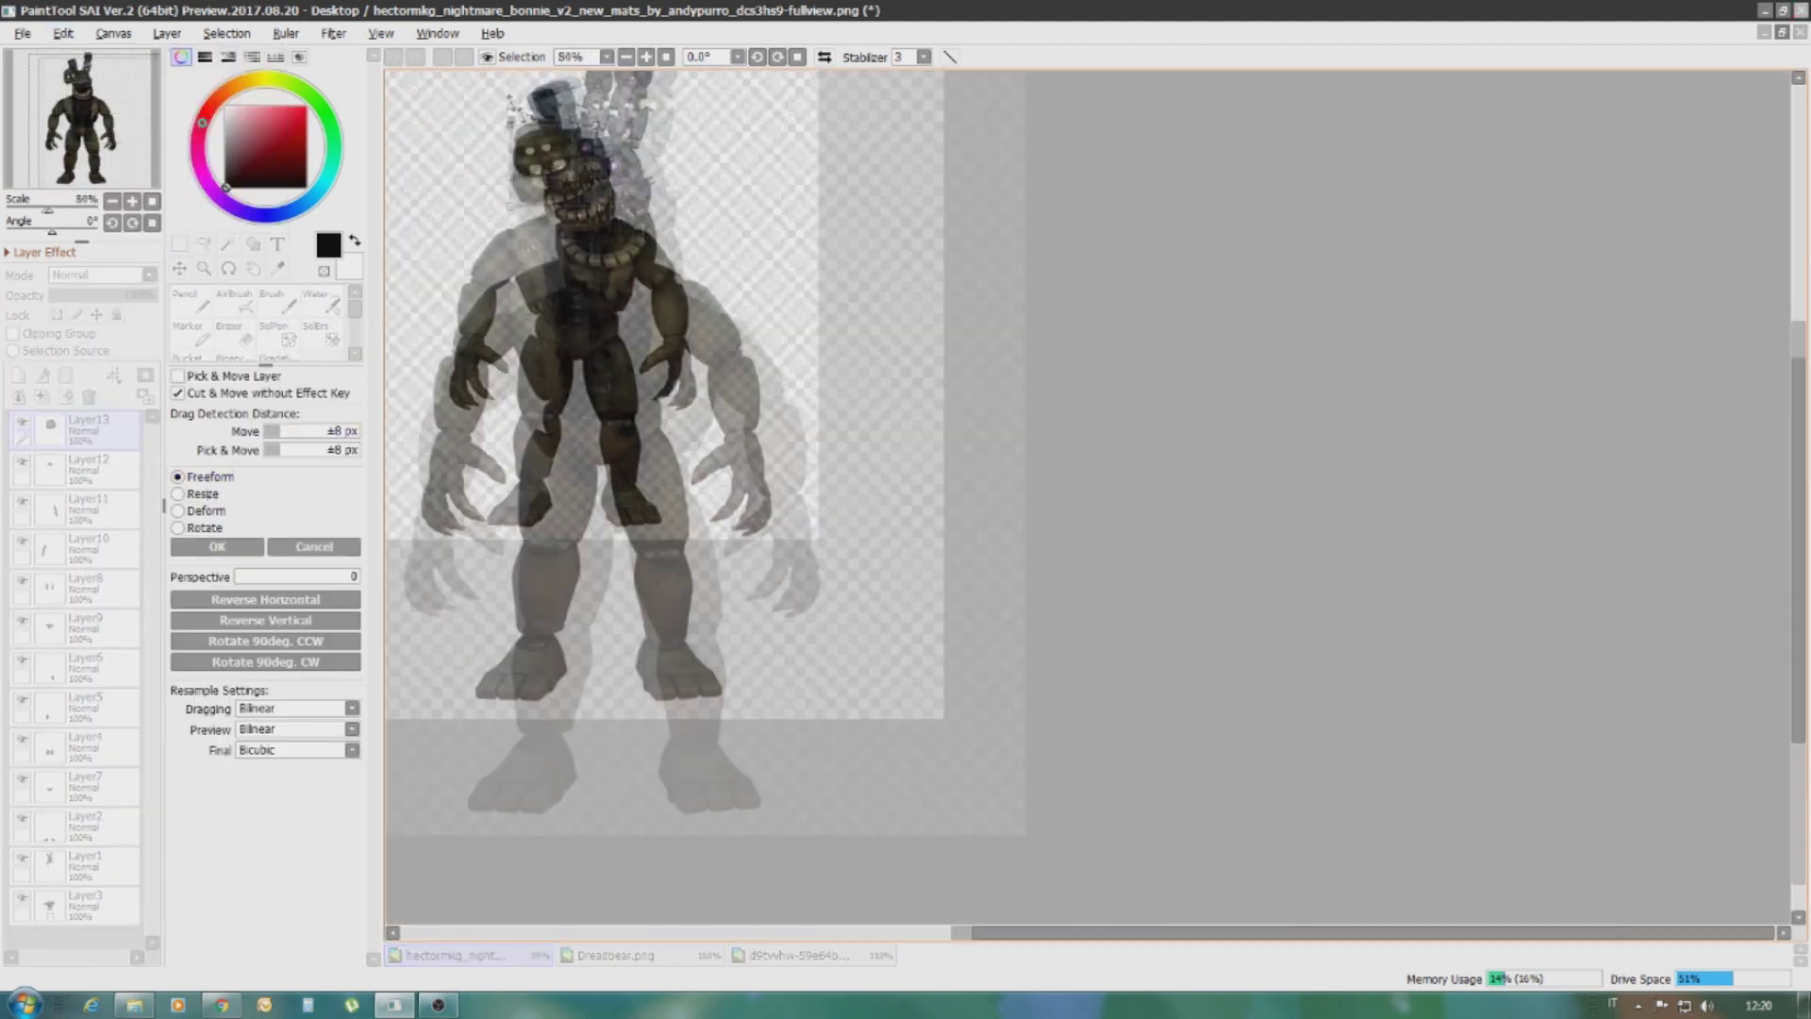
left_click_drag(606, 303, 1395, 311)
key("Return")
scroll(1089, 431, "up", 4)
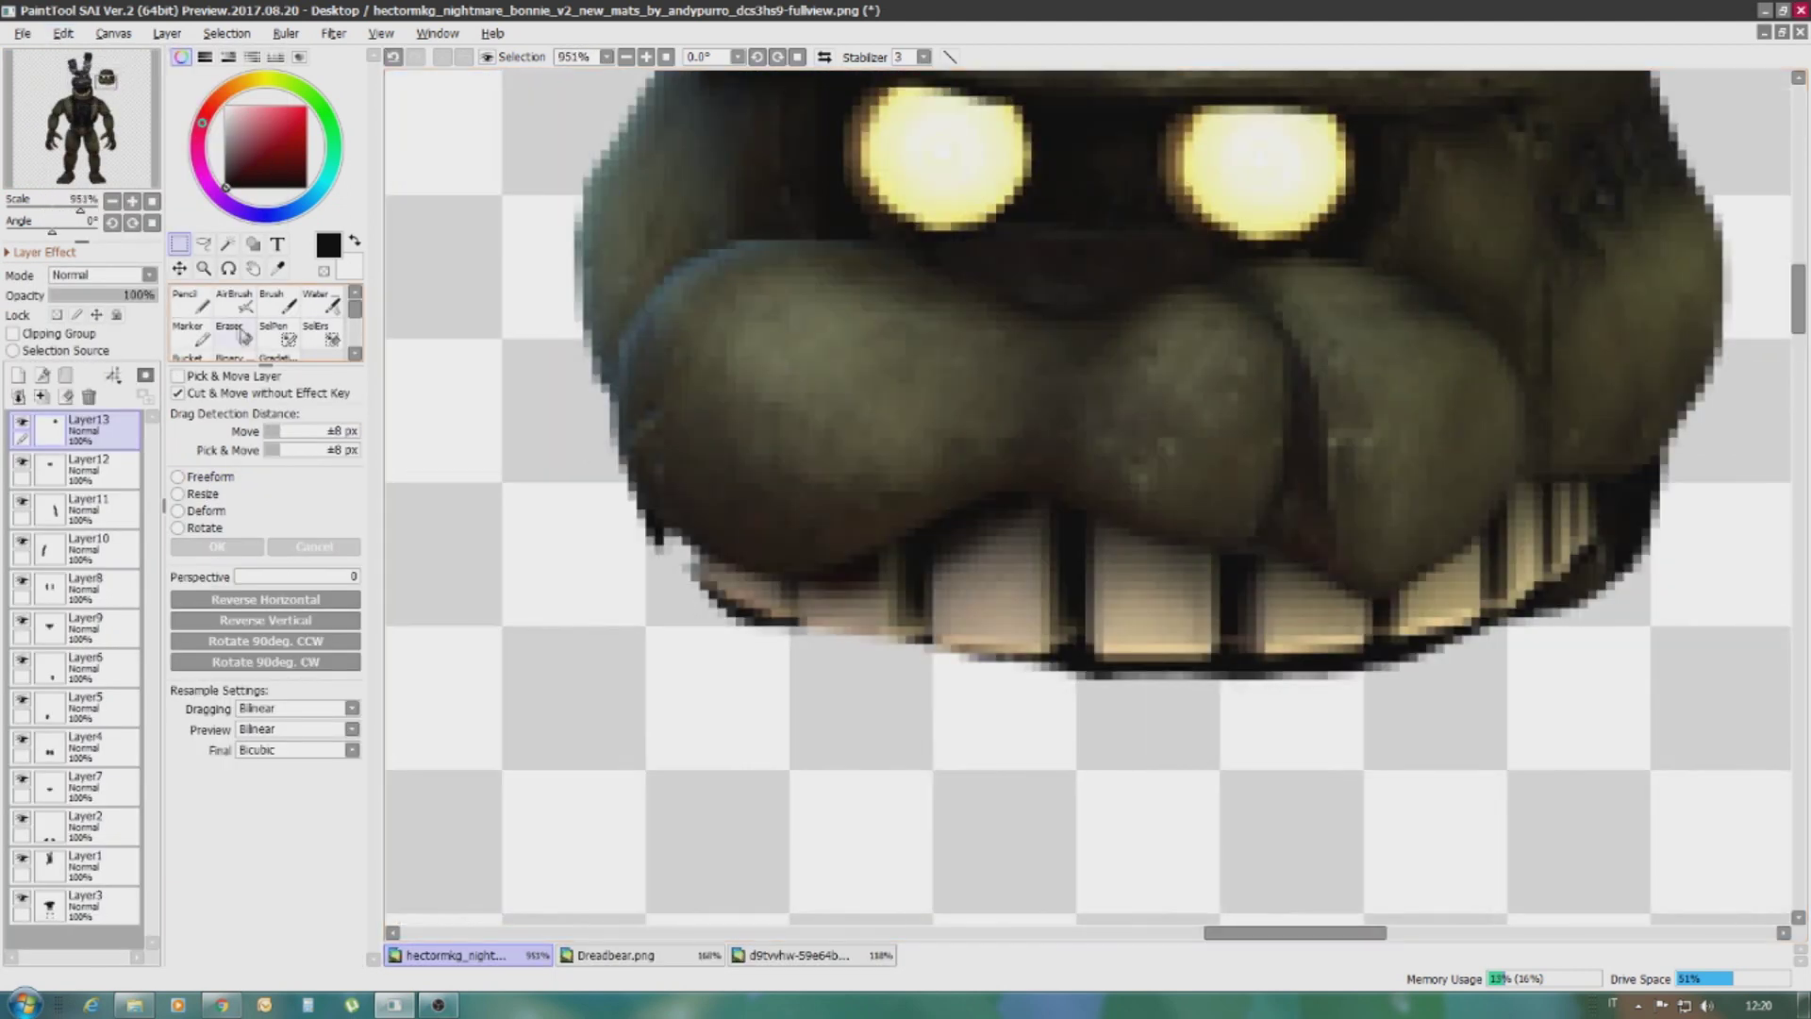
Mark the muzzle of the pasted Dreadbear head on Layer13 with the size 20 selection pen
left_click(276, 335)
mouse_move(708, 403)
left_mouse_down()
mouse_move(1335, 364)
mouse_move(1449, 460)
mouse_move(1283, 484)
mouse_move(991, 443)
mouse_move(695, 486)
left_mouse_up()
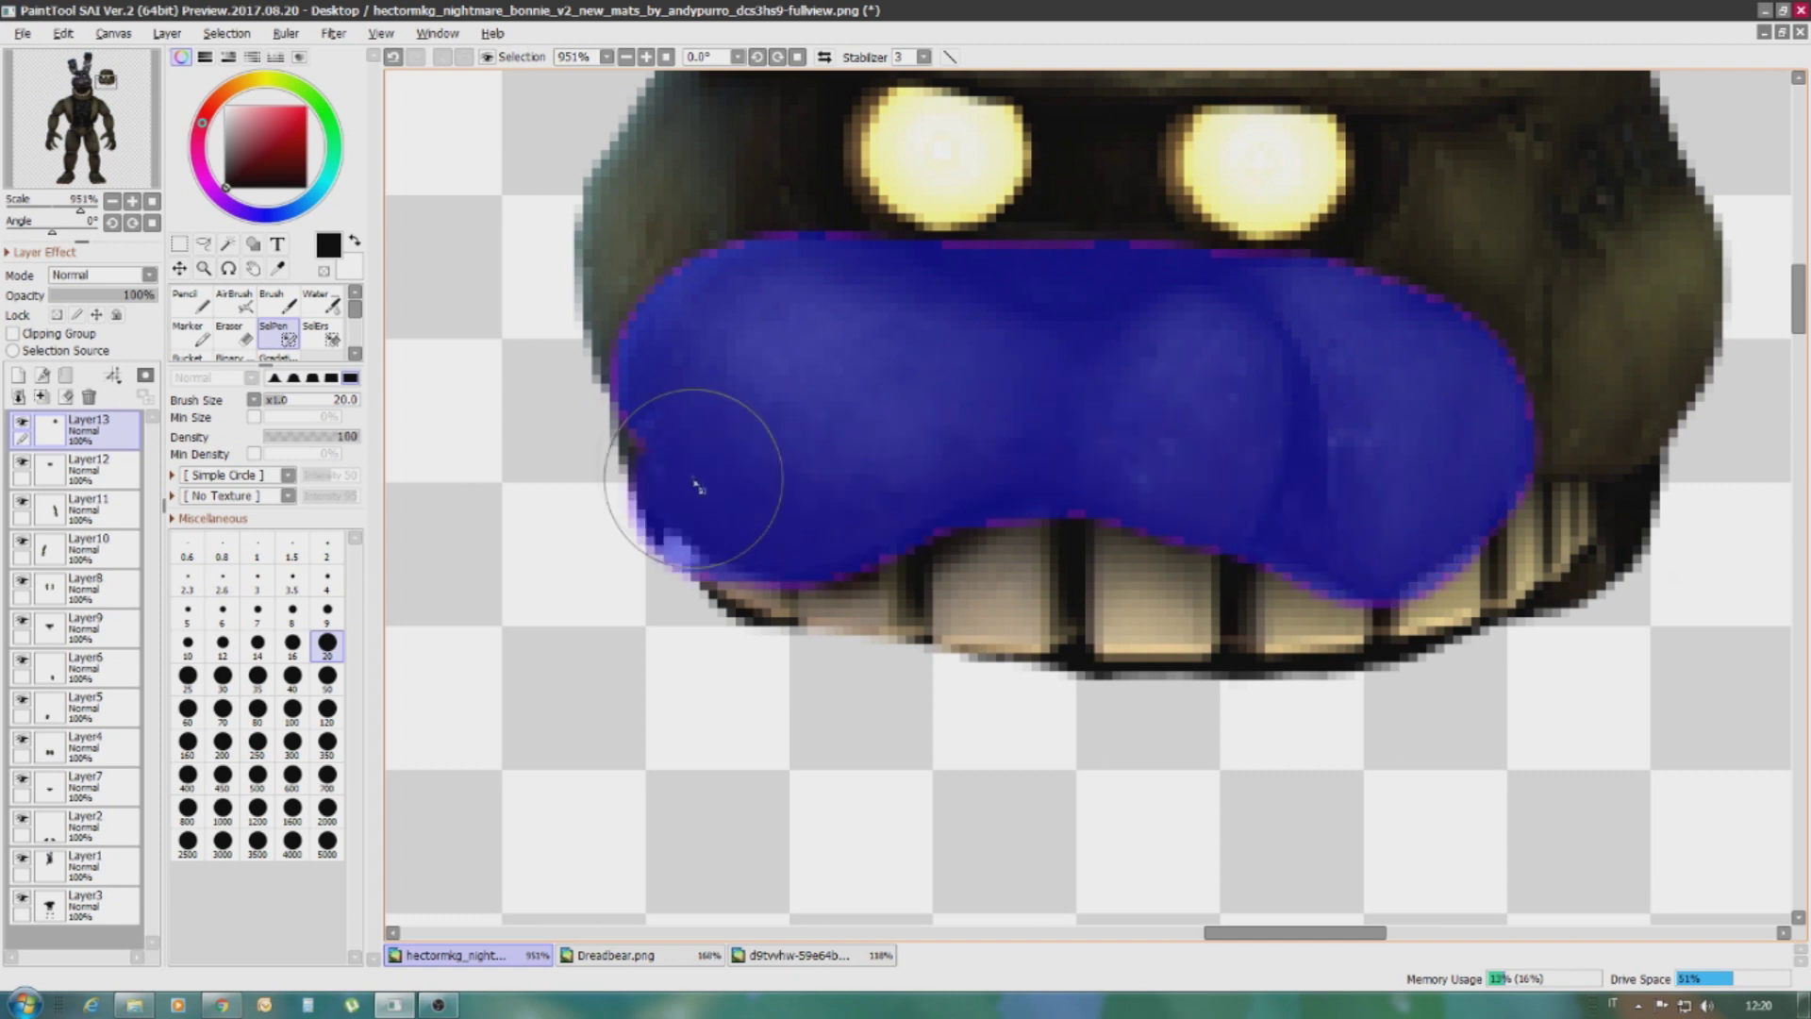
scroll(1014, 316, "up", 1)
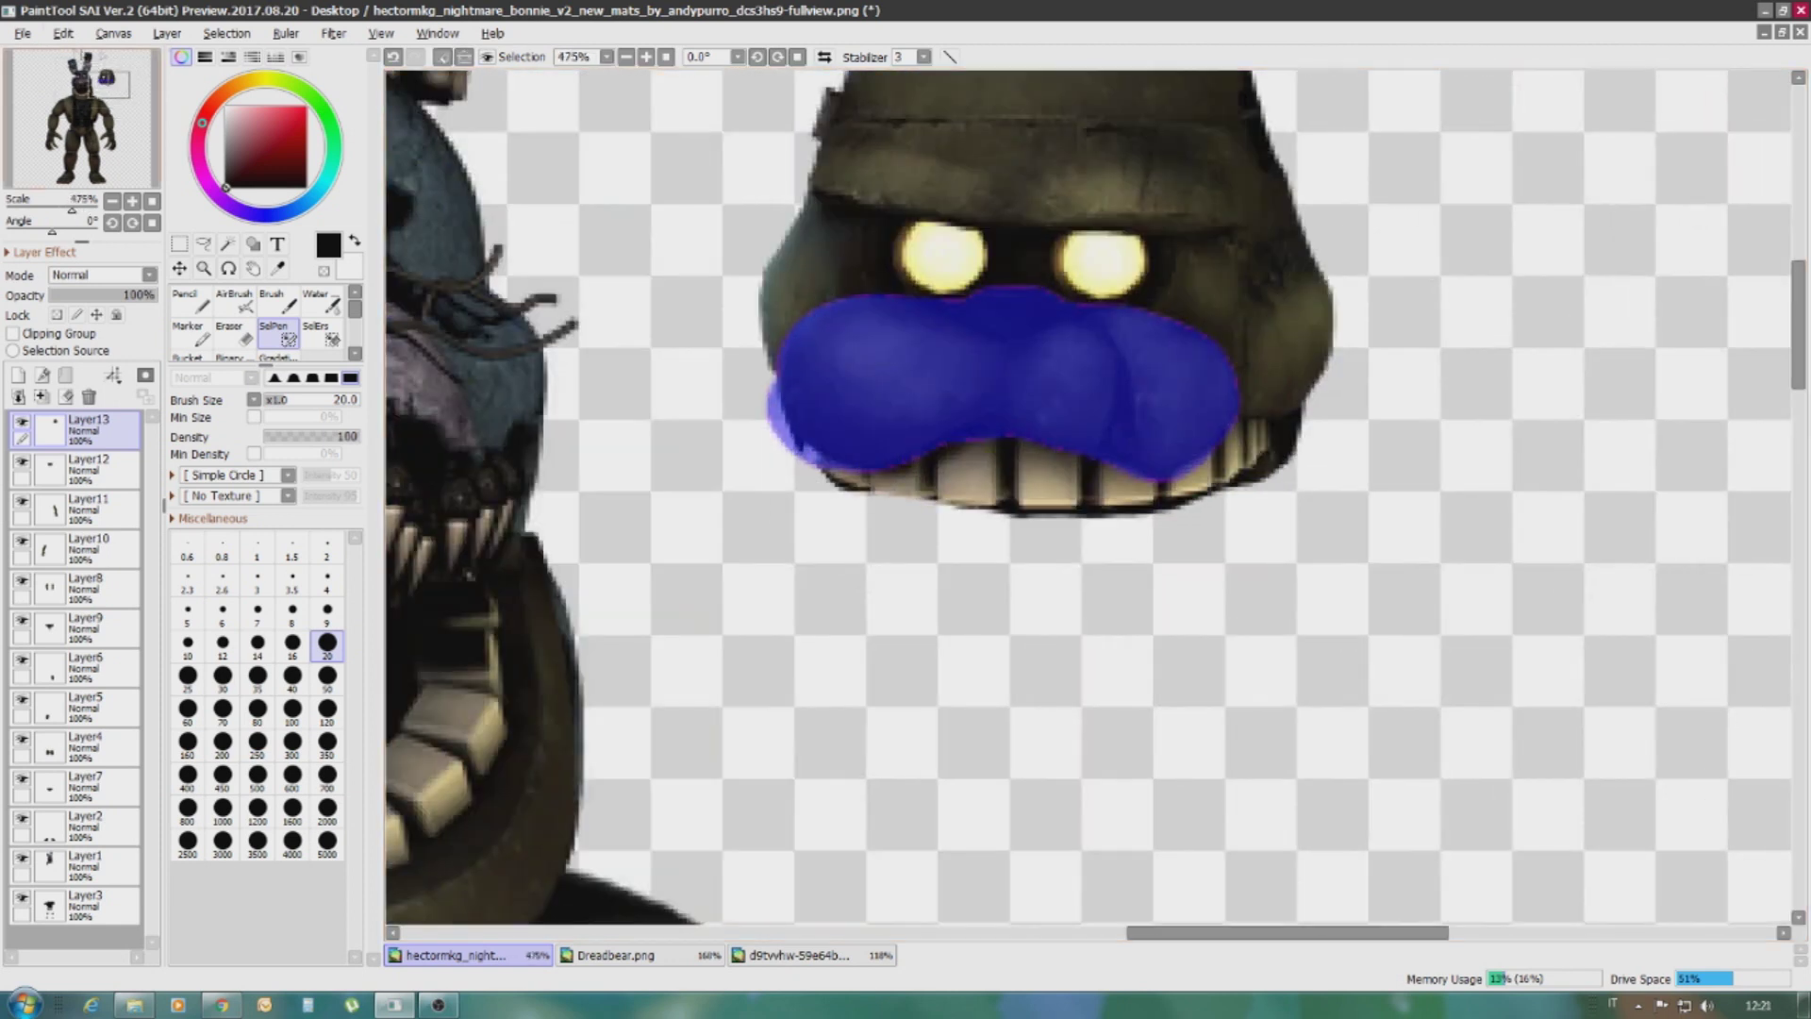
Move the selected Dreadbear muzzle onto Bonnie's face and deform its lower corners outward to cover Bonnie's muzzle
left_click(63, 33)
left_click(183, 271)
scroll(1000, 377, "down", 1)
left_click_drag(1000, 378, 802, 382)
left_click_drag(914, 388, 937, 298)
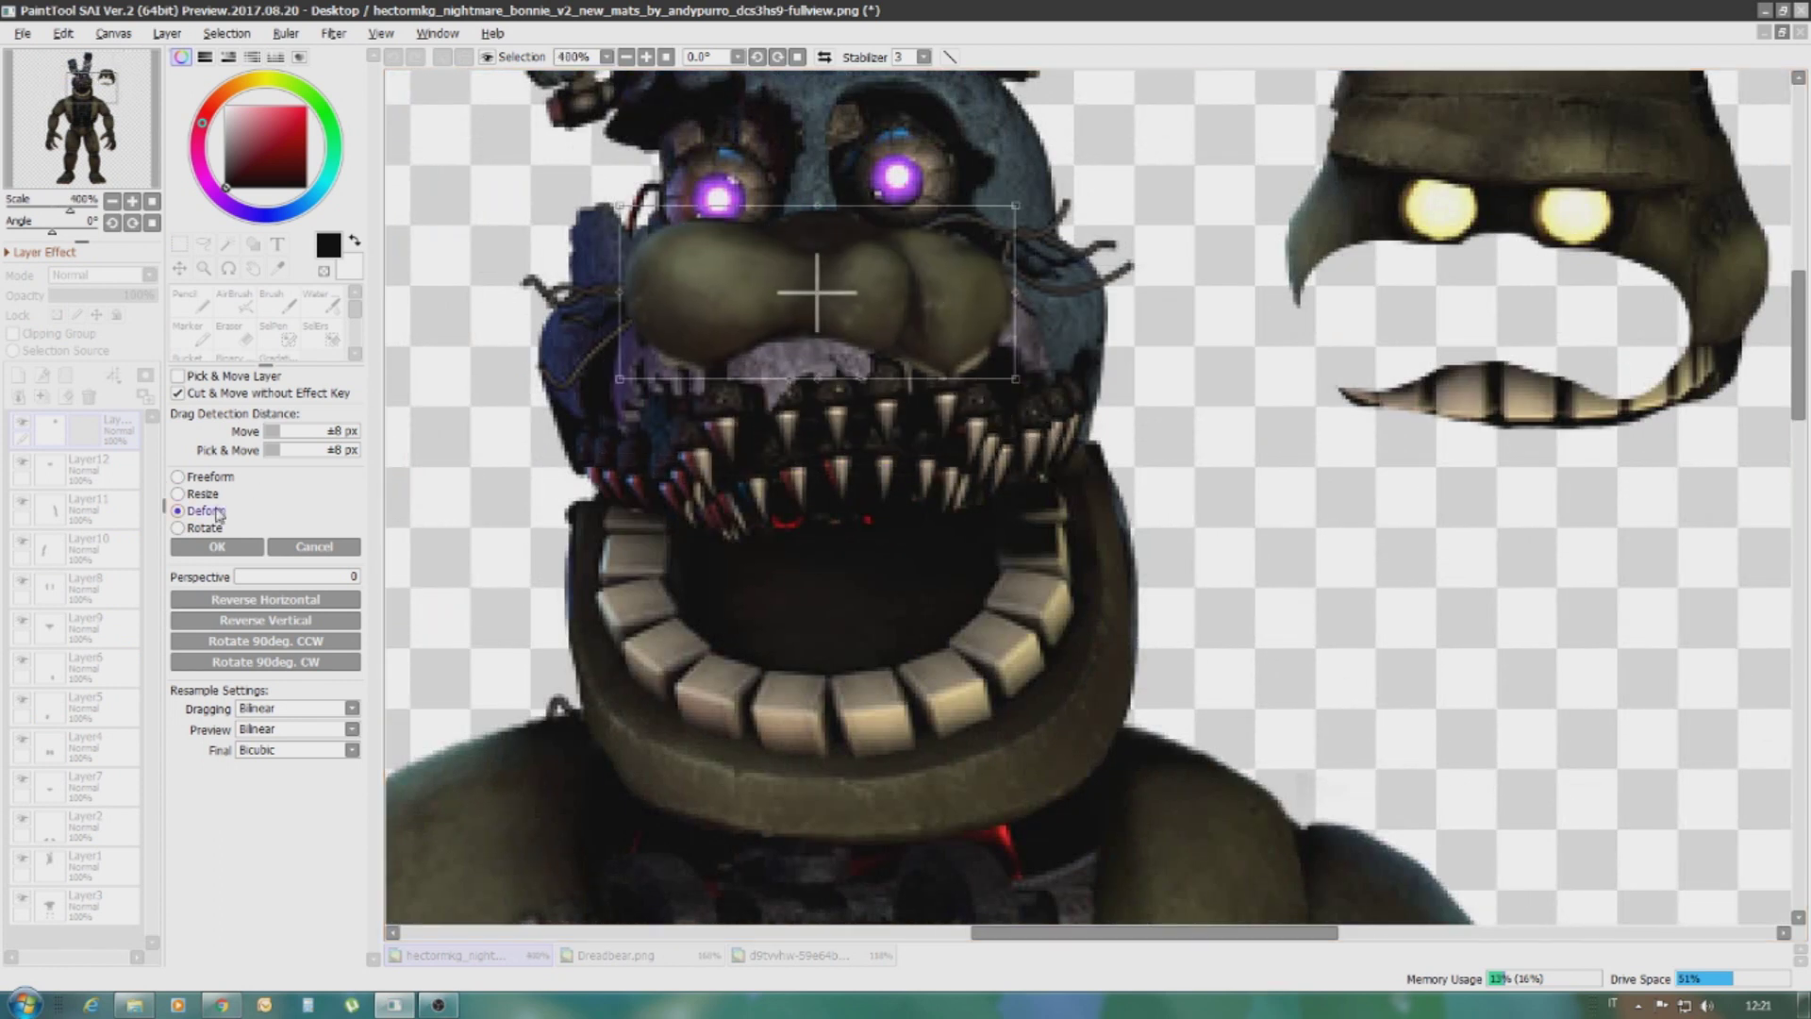
left_click_drag(1014, 379, 1084, 428)
left_click_drag(618, 380, 590, 491)
scroll(415, 566, "up", 1)
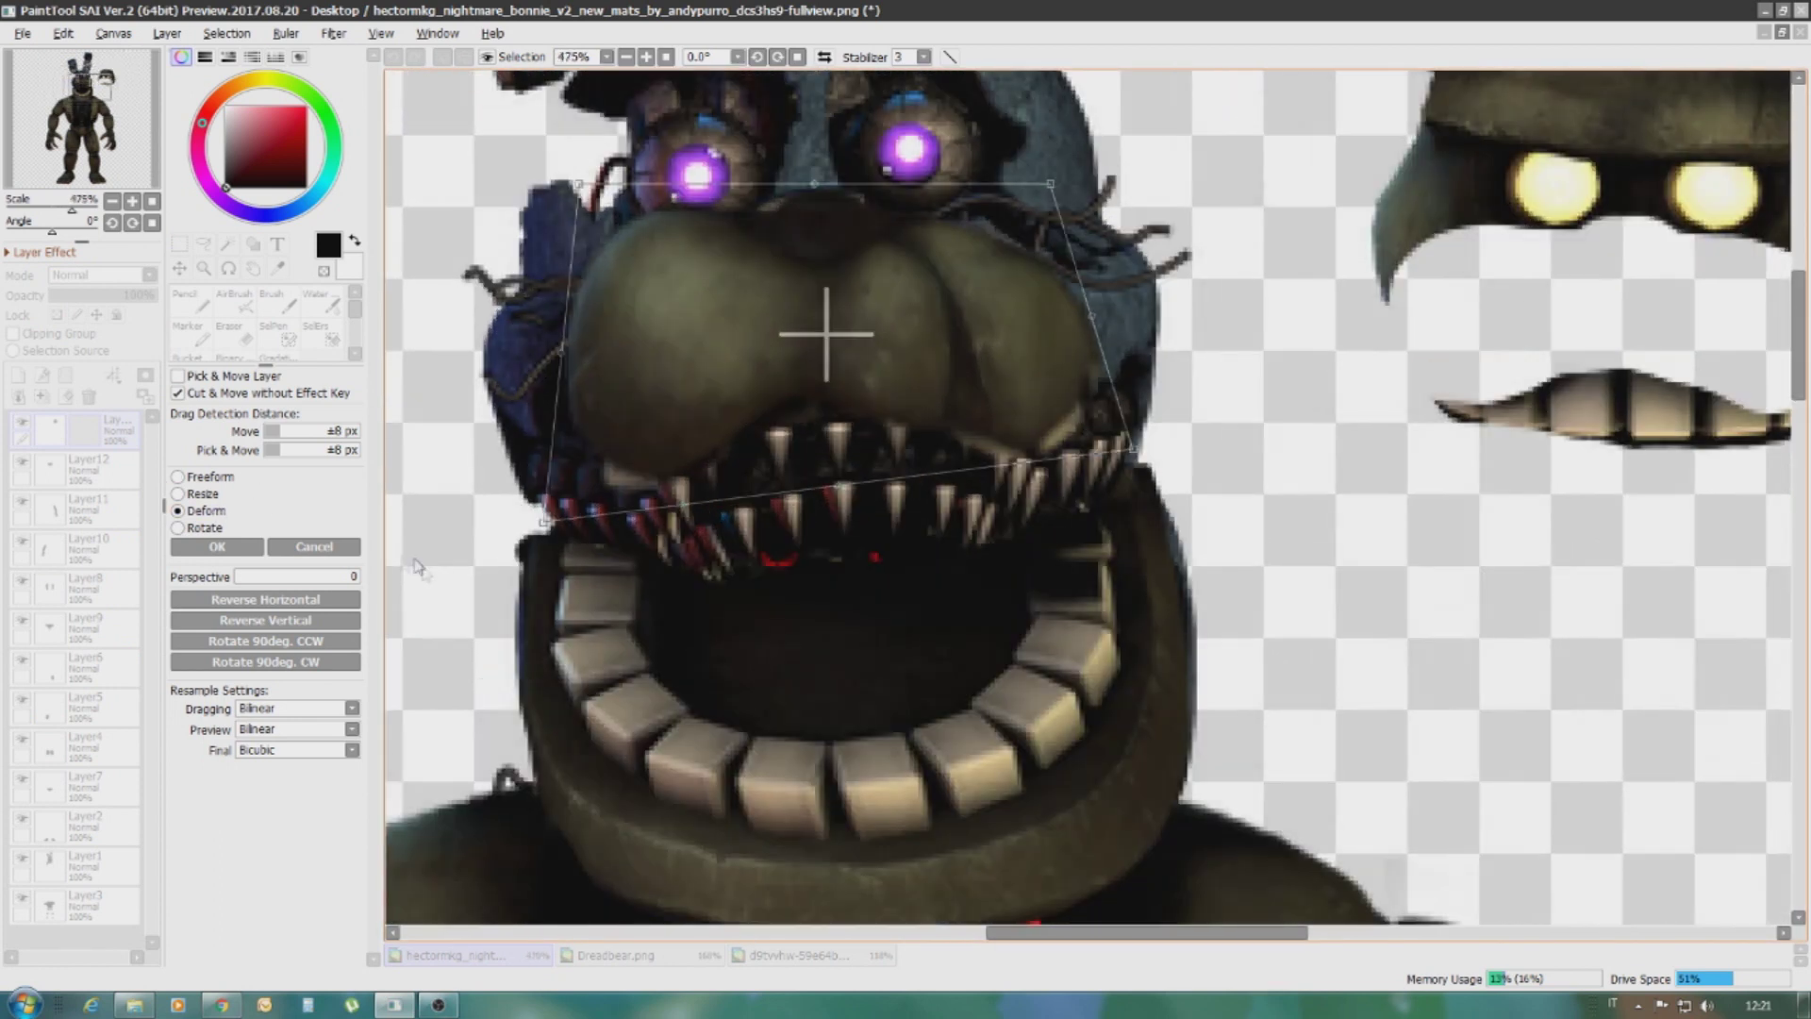
key("Return")
scroll(415, 566, "up", 5)
key("e")
scroll(1042, 486, "up", 1)
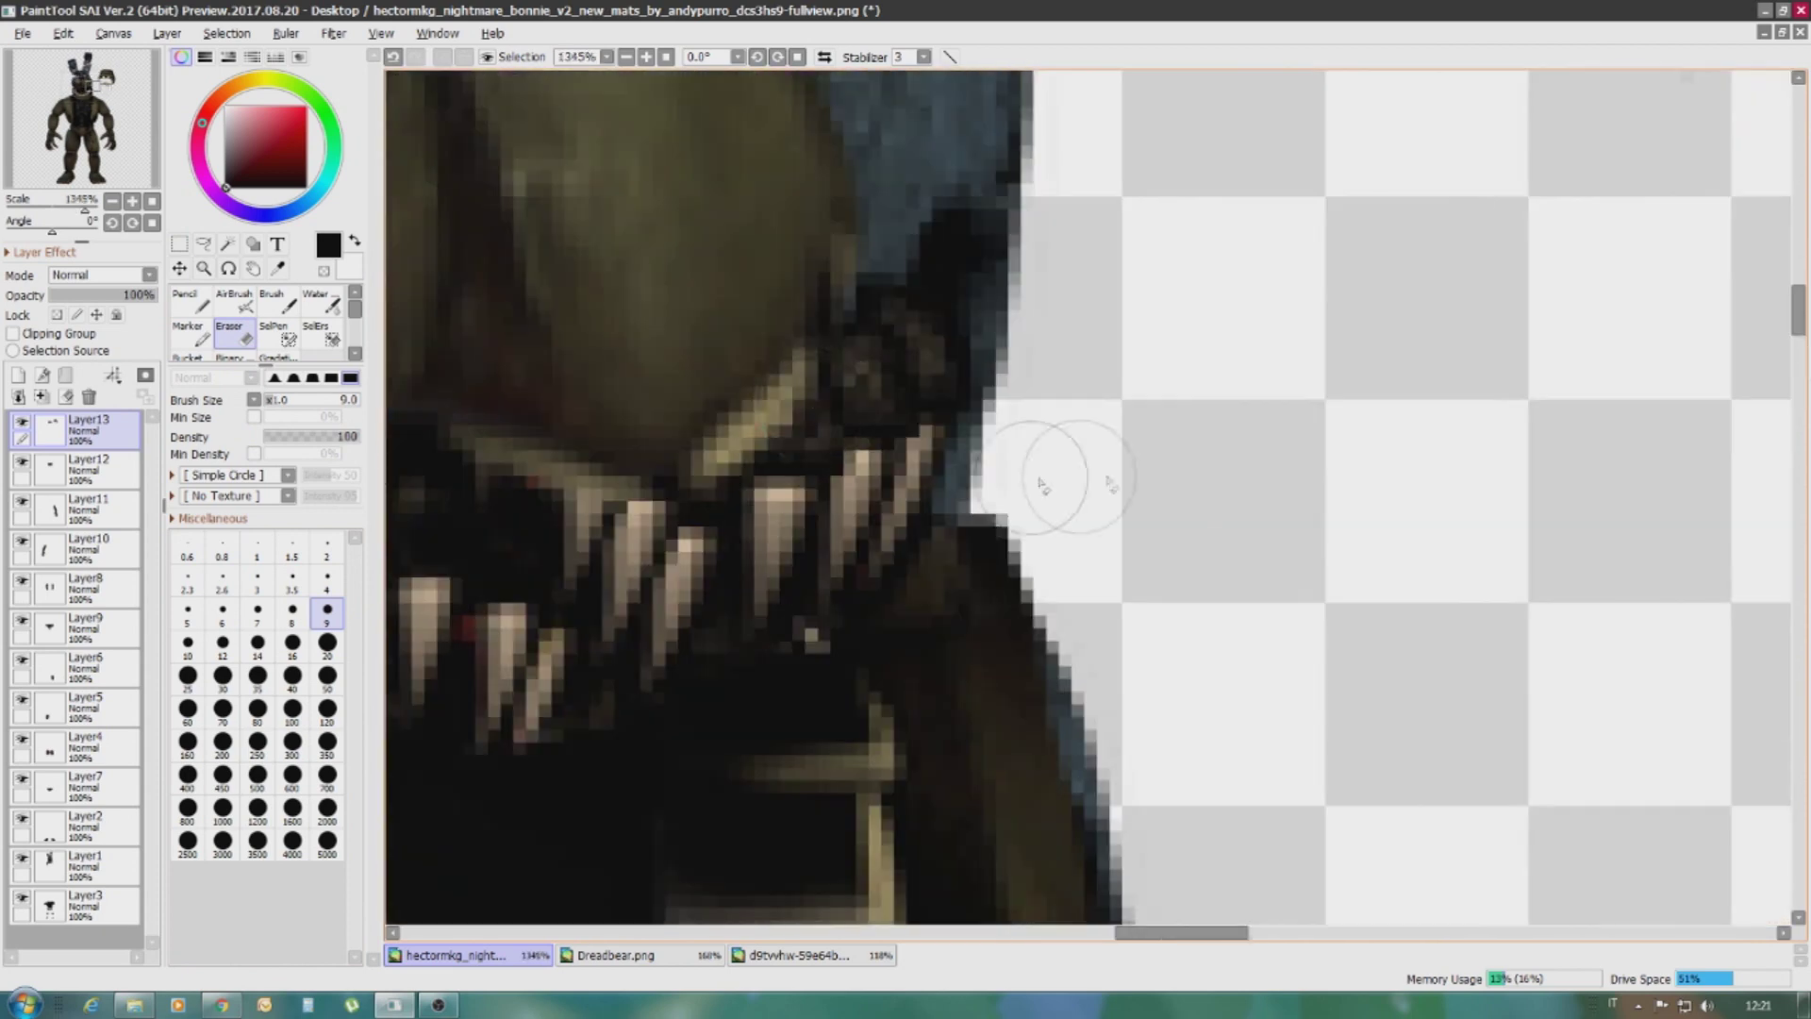
scroll(455, 460, "down", 8)
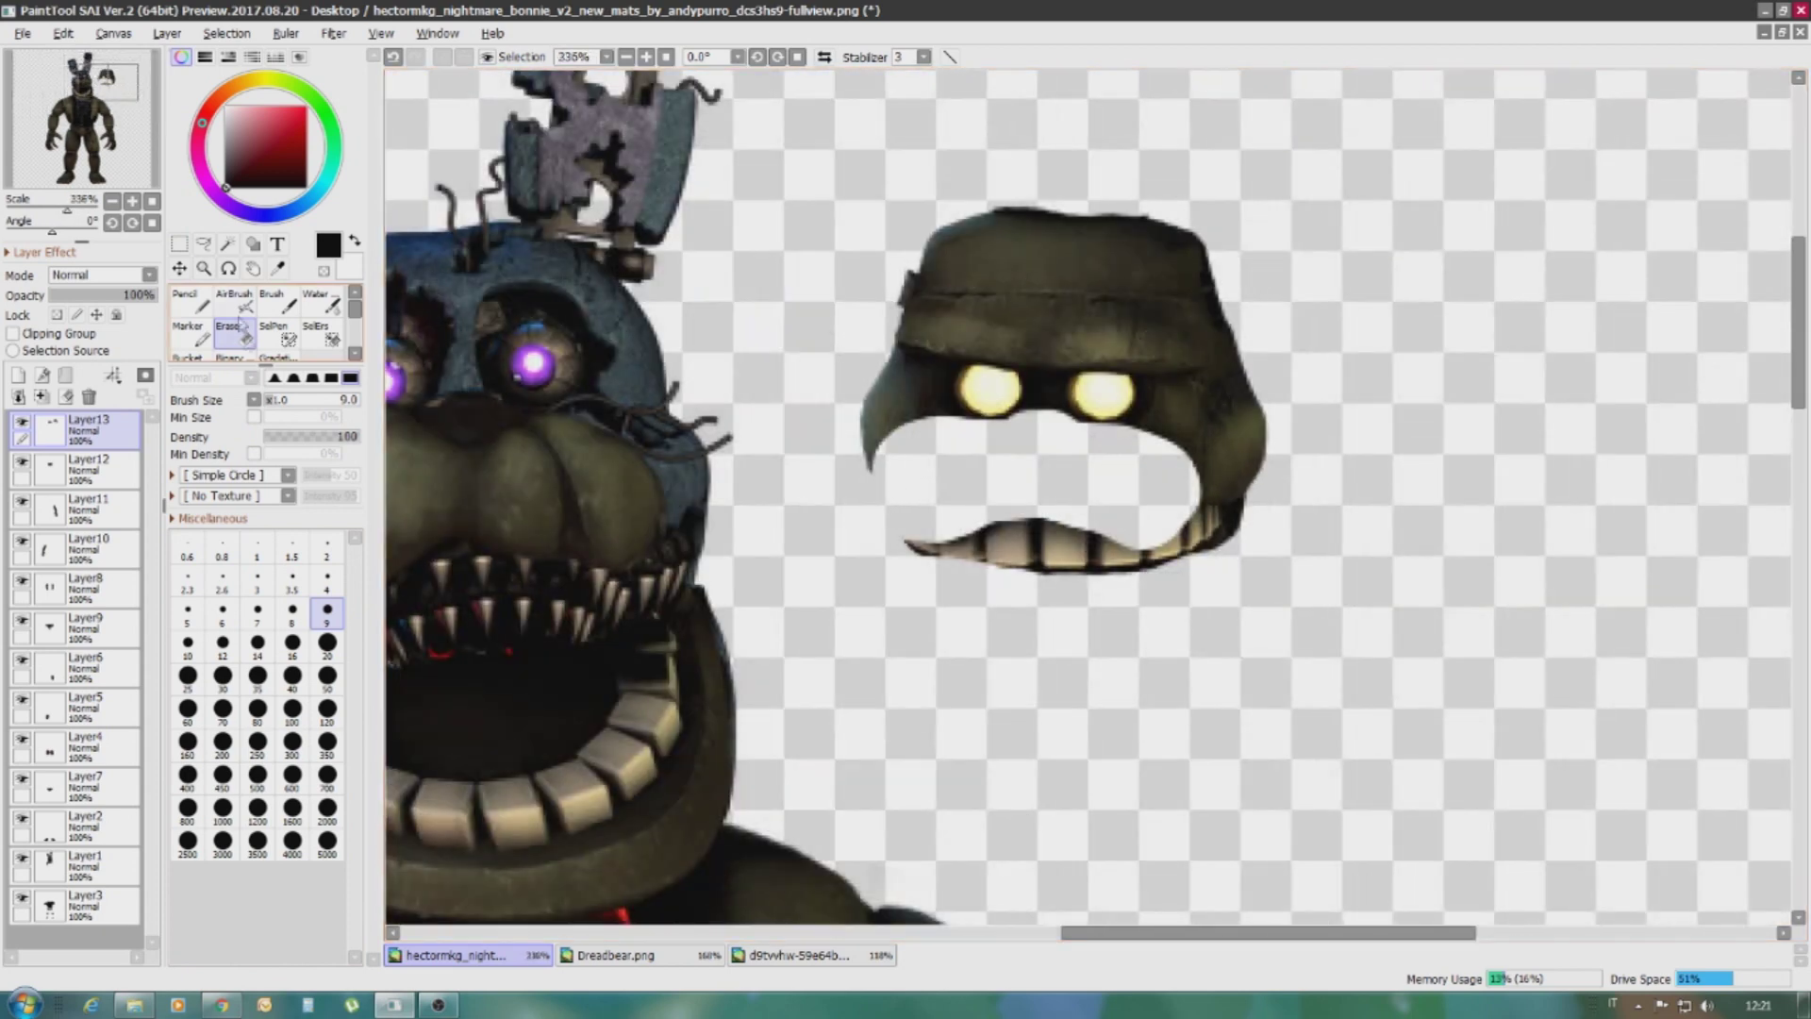
Lasso the leftover upper teeth of the Dreadbear head and try to fit them into Bonnie's mouth
left_click(203, 243)
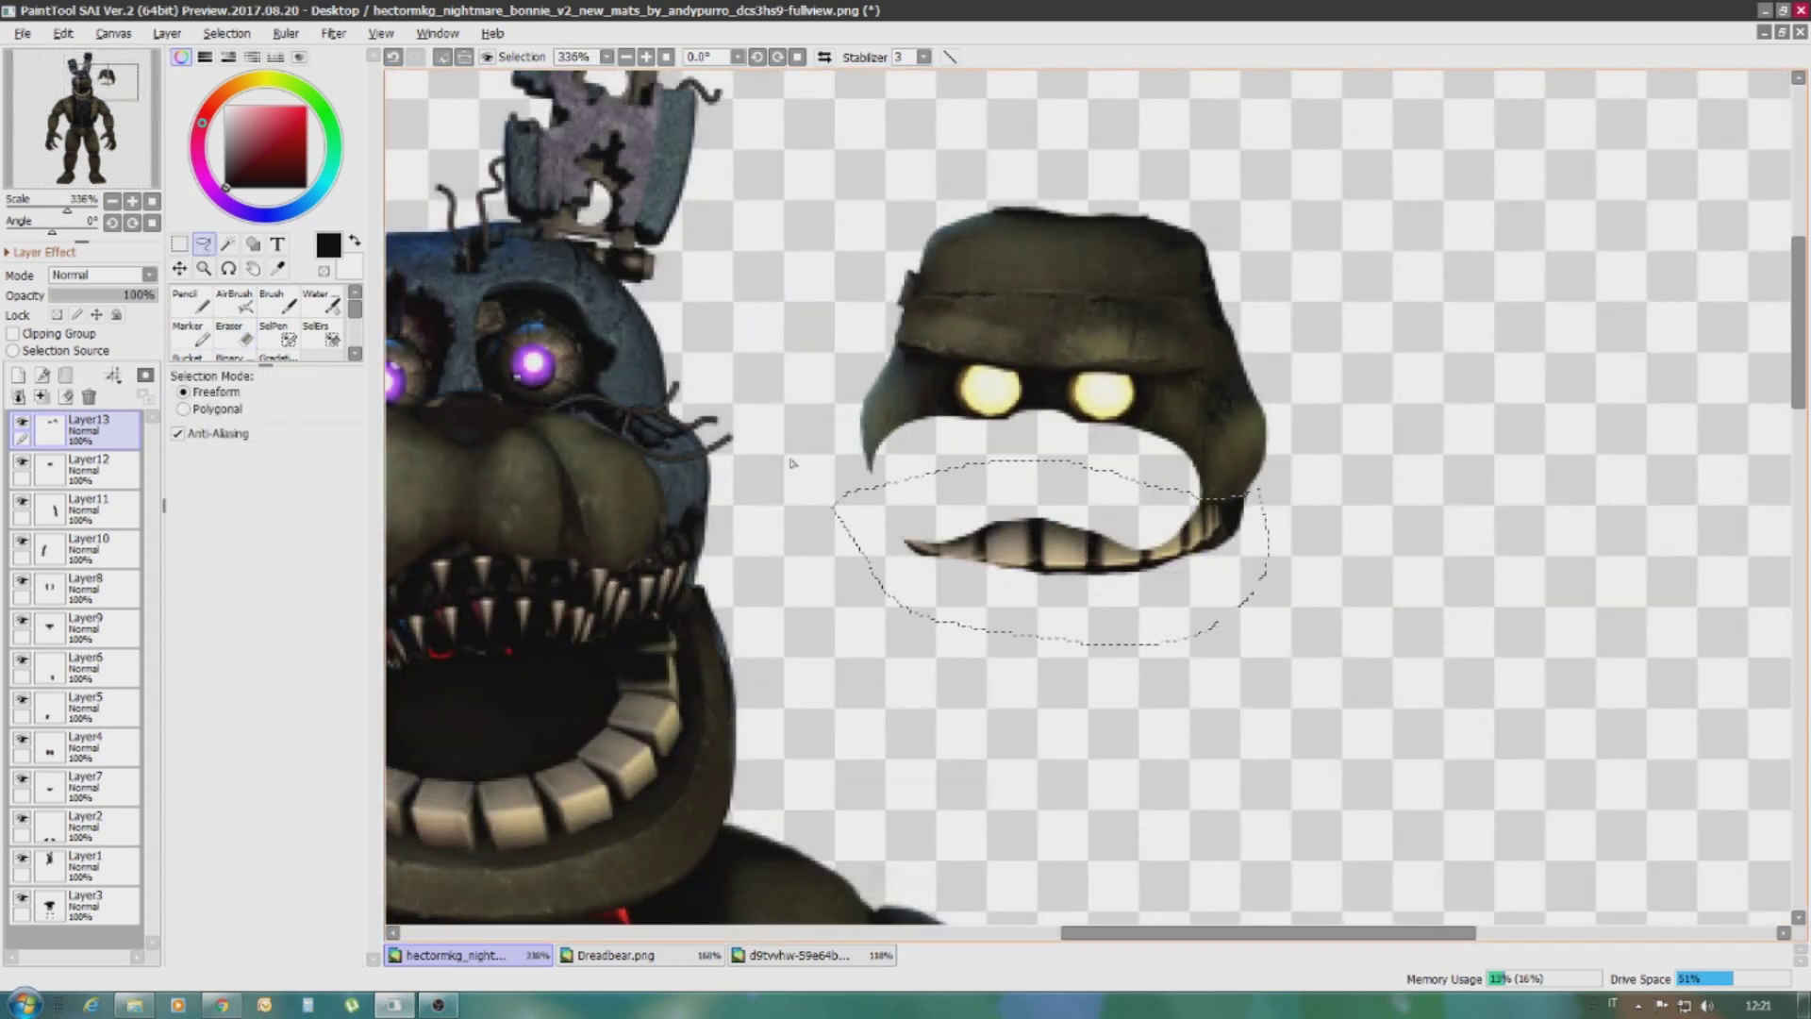
key("ctrl+t")
scroll(1085, 491, "up", 1)
left_click_drag(1547, 406, 742, 498)
key("Escape")
Erase the leftover strip of Dreadbear's upper teeth on Layer13 with the size 9 eraser
scroll(569, 409, "up", 4)
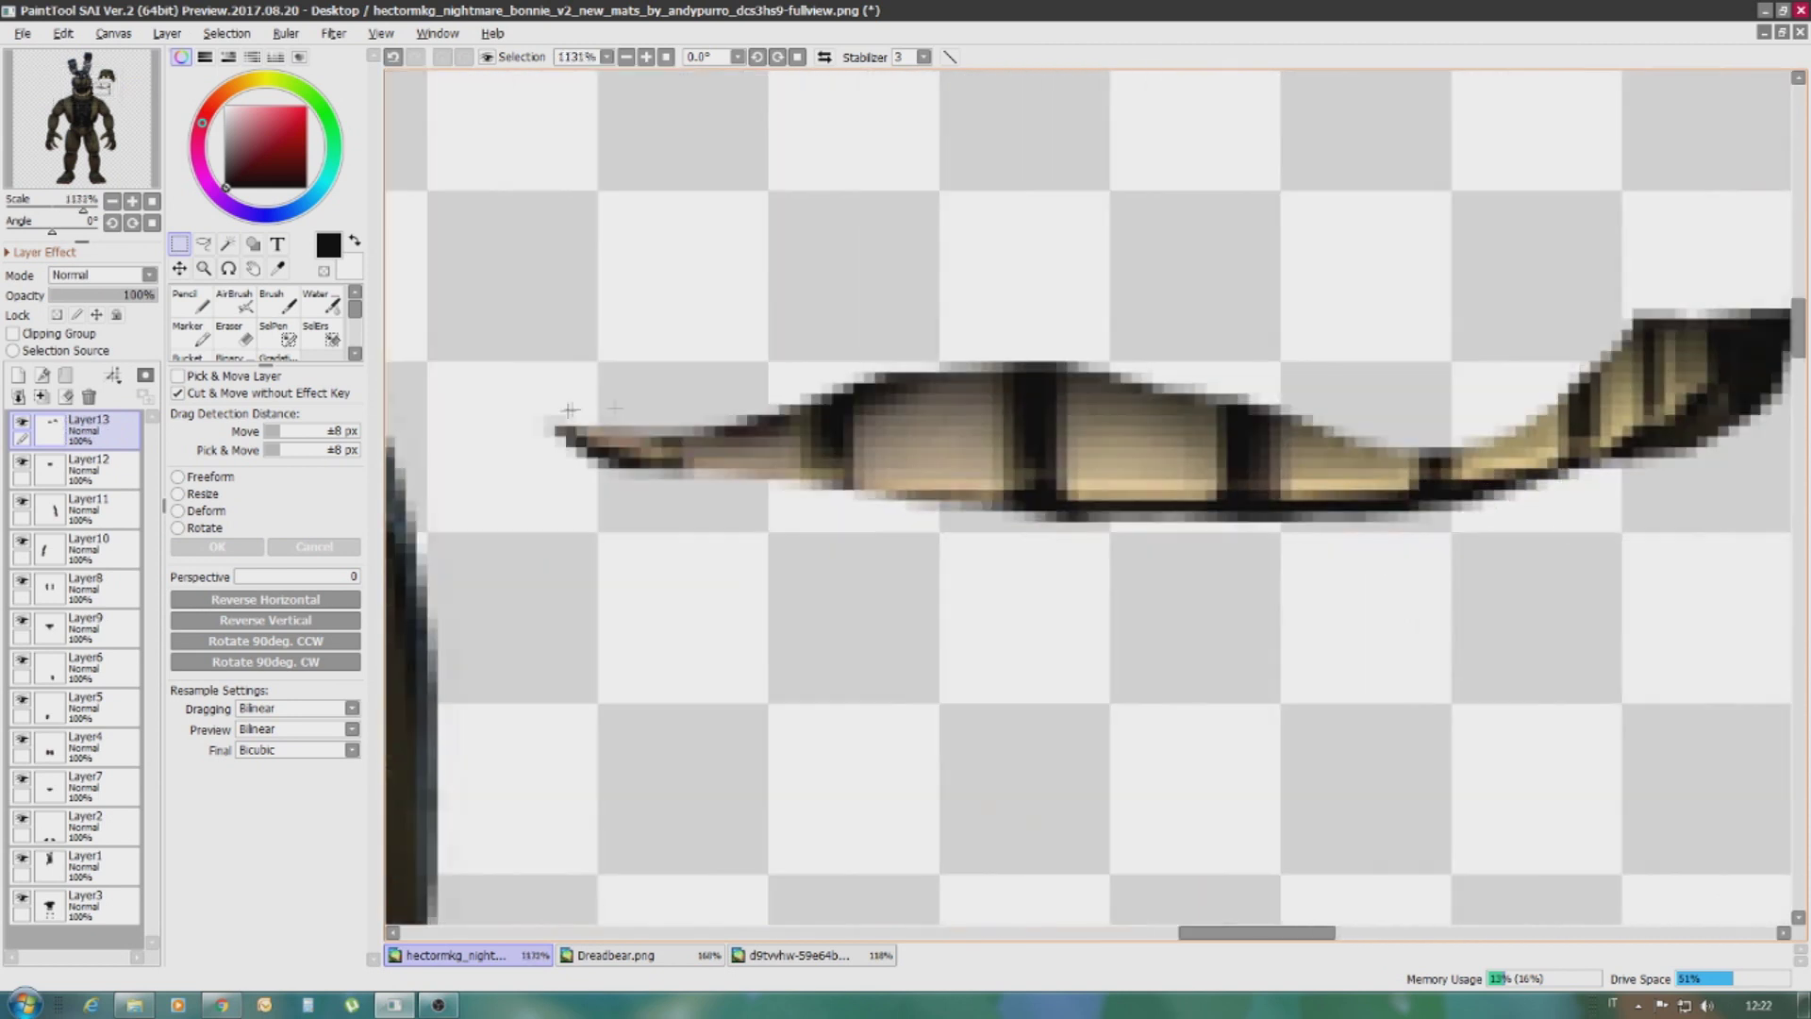
key("e")
left_click_drag(566, 436, 1038, 438)
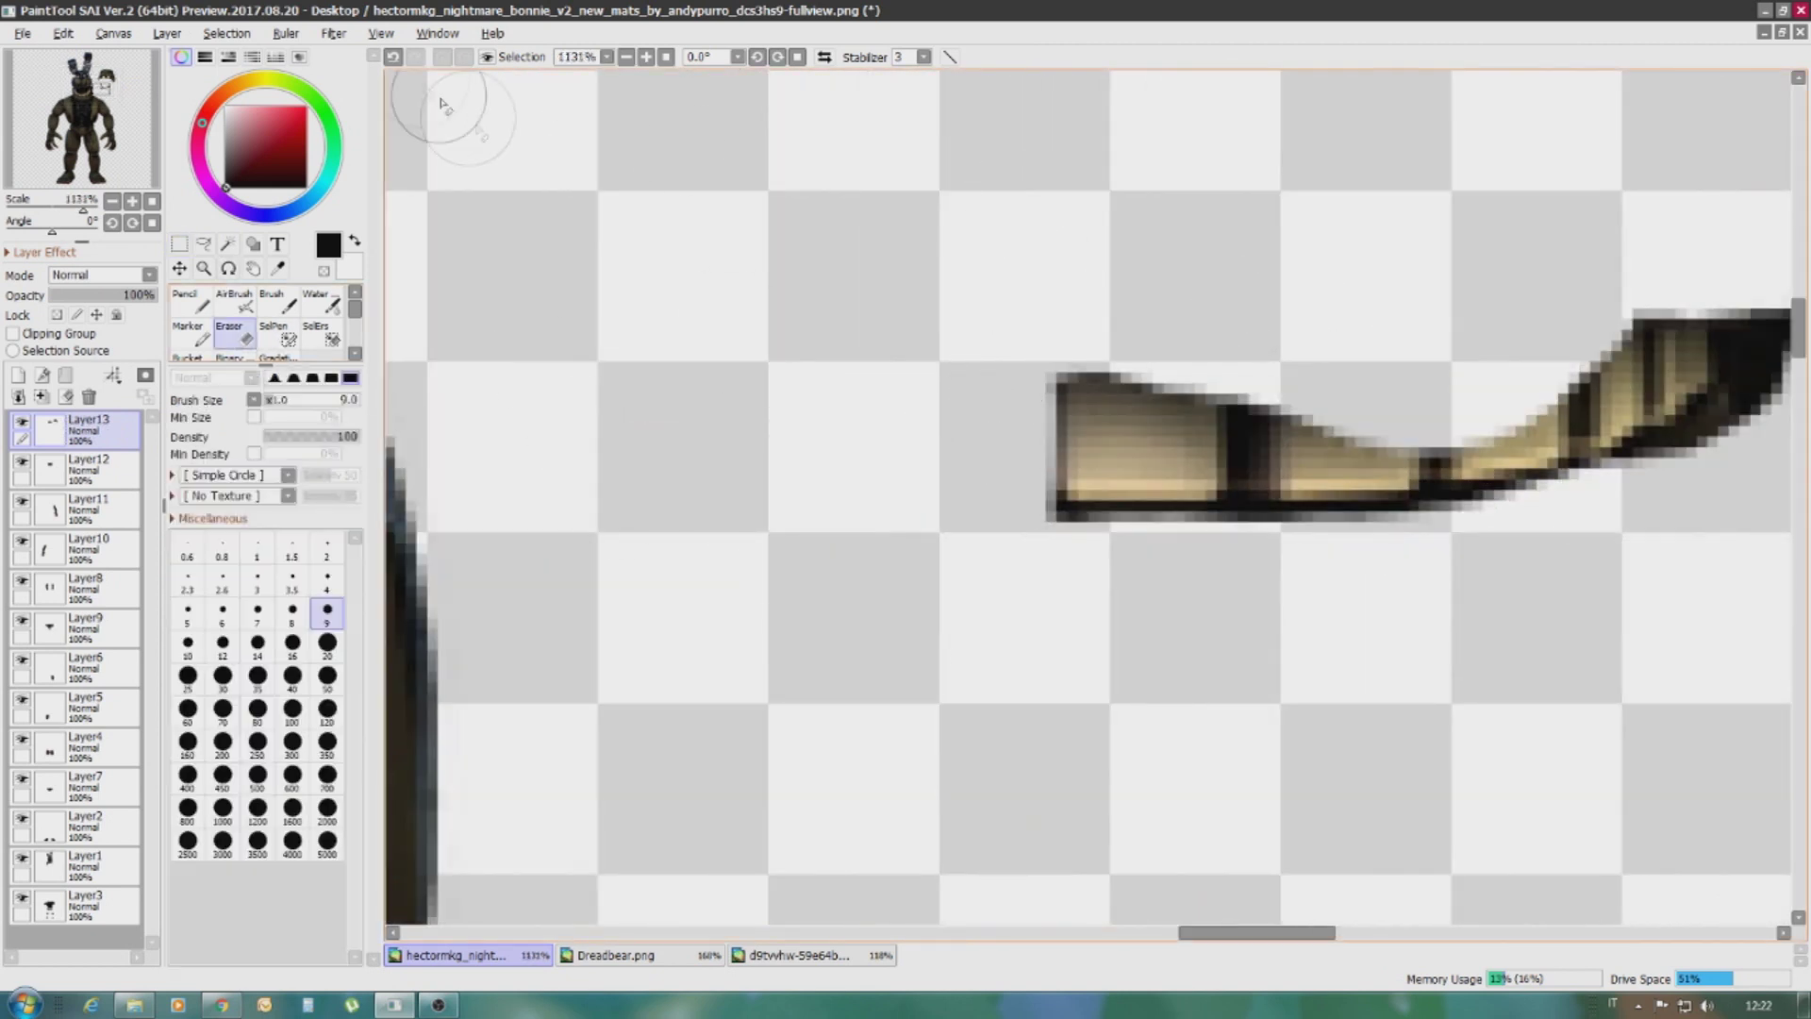
left_click_drag(557, 443, 1284, 415)
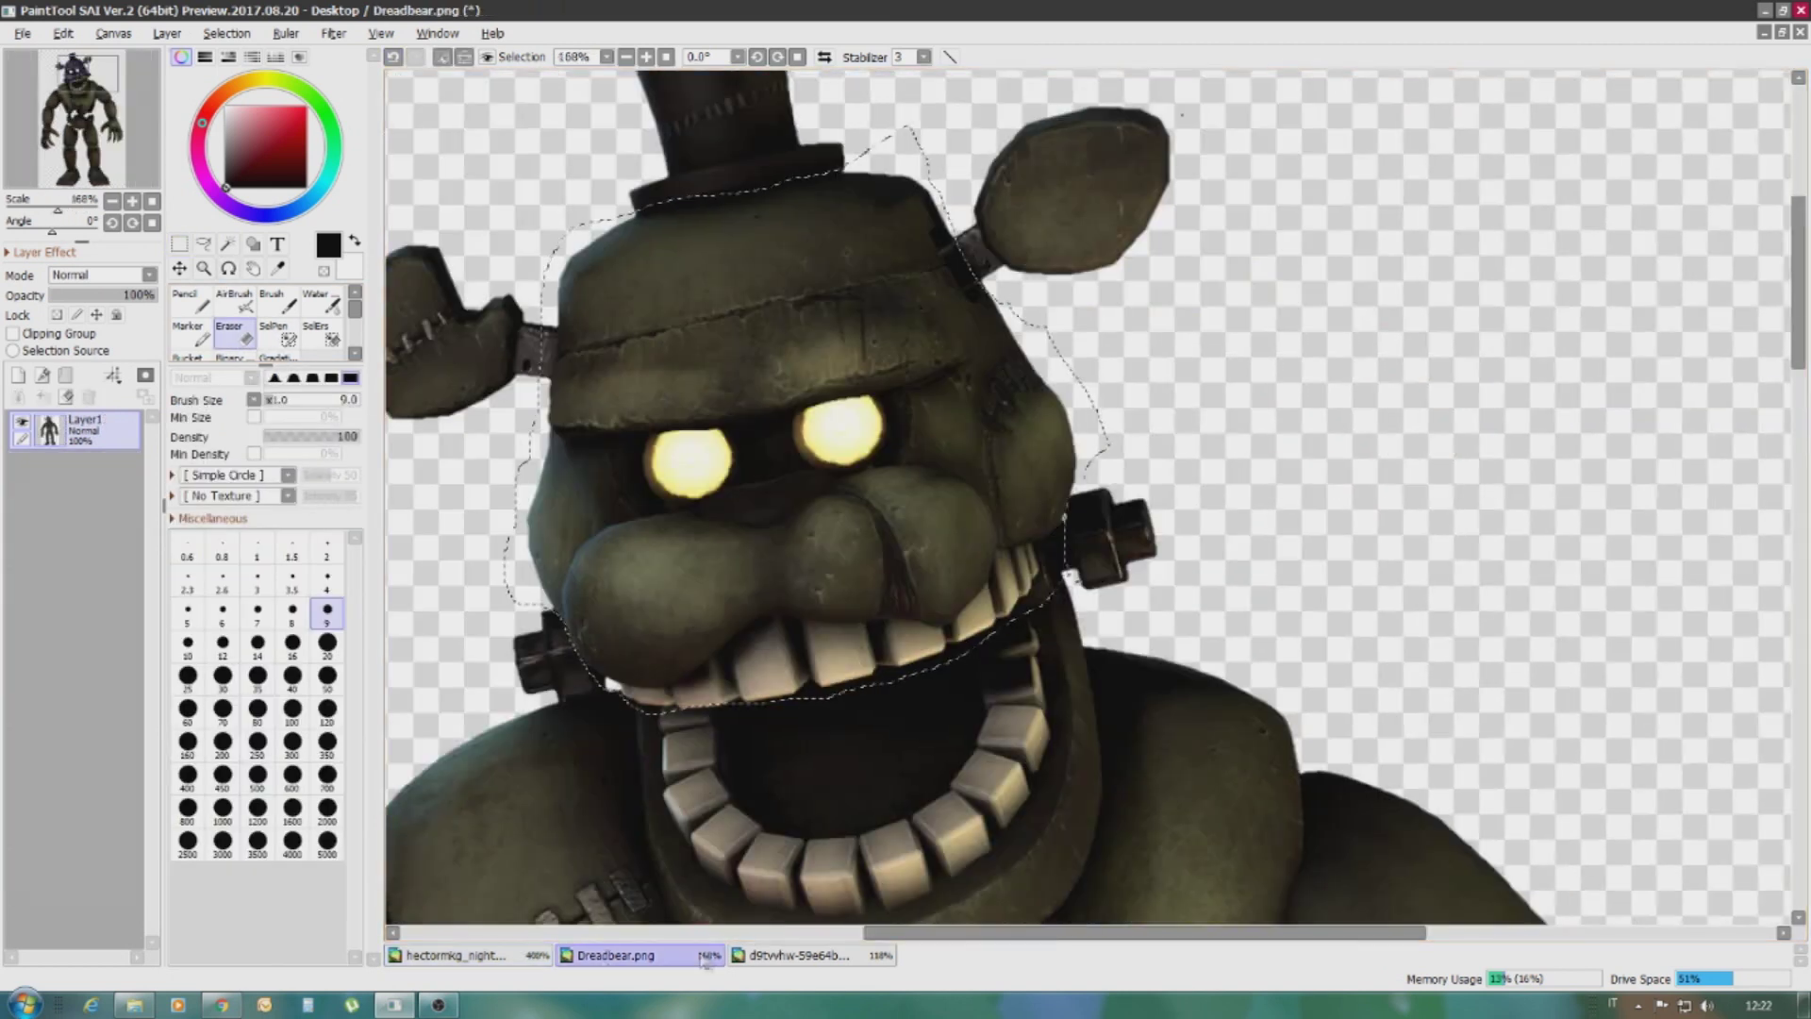
Select a single tooth in Dreadbear.png, paste it into the Nightmare Bonnie image and fit it under the muzzle
scroll(770, 594, "up", 5)
mouse_move(922, 518)
left_mouse_down()
mouse_move(929, 424)
mouse_move(857, 557)
left_mouse_up()
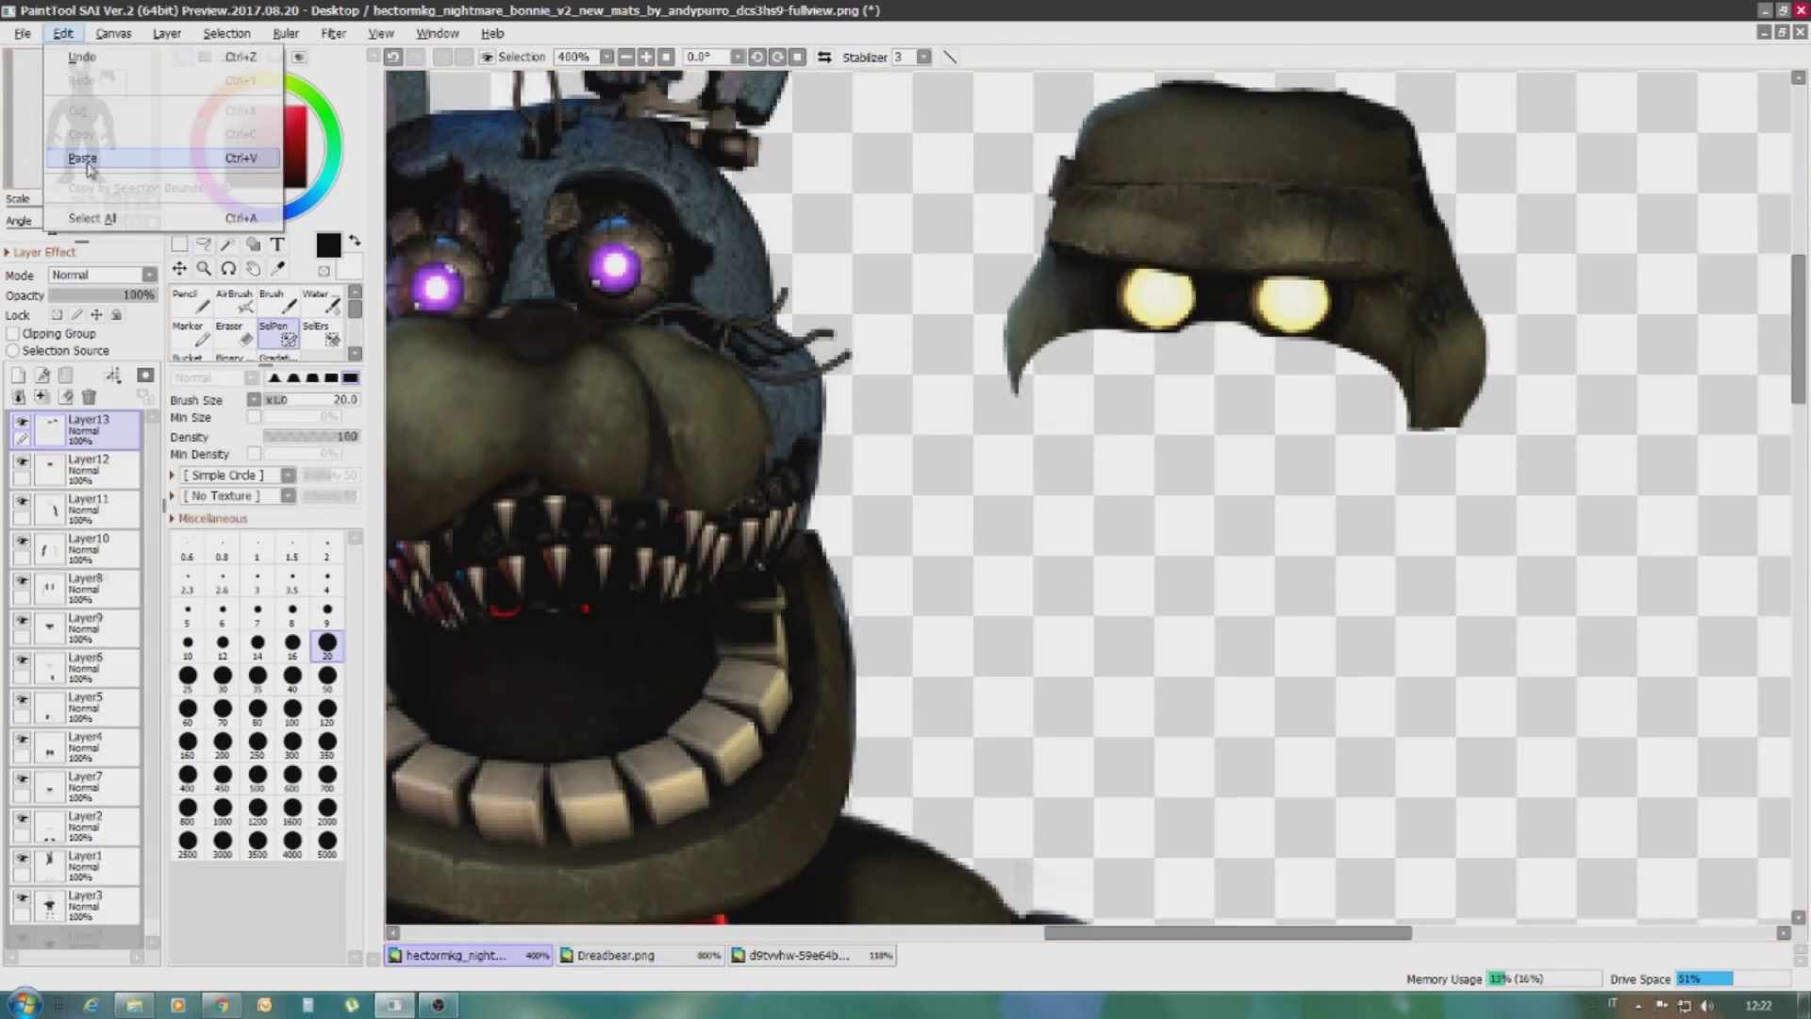
key("ctrl+t")
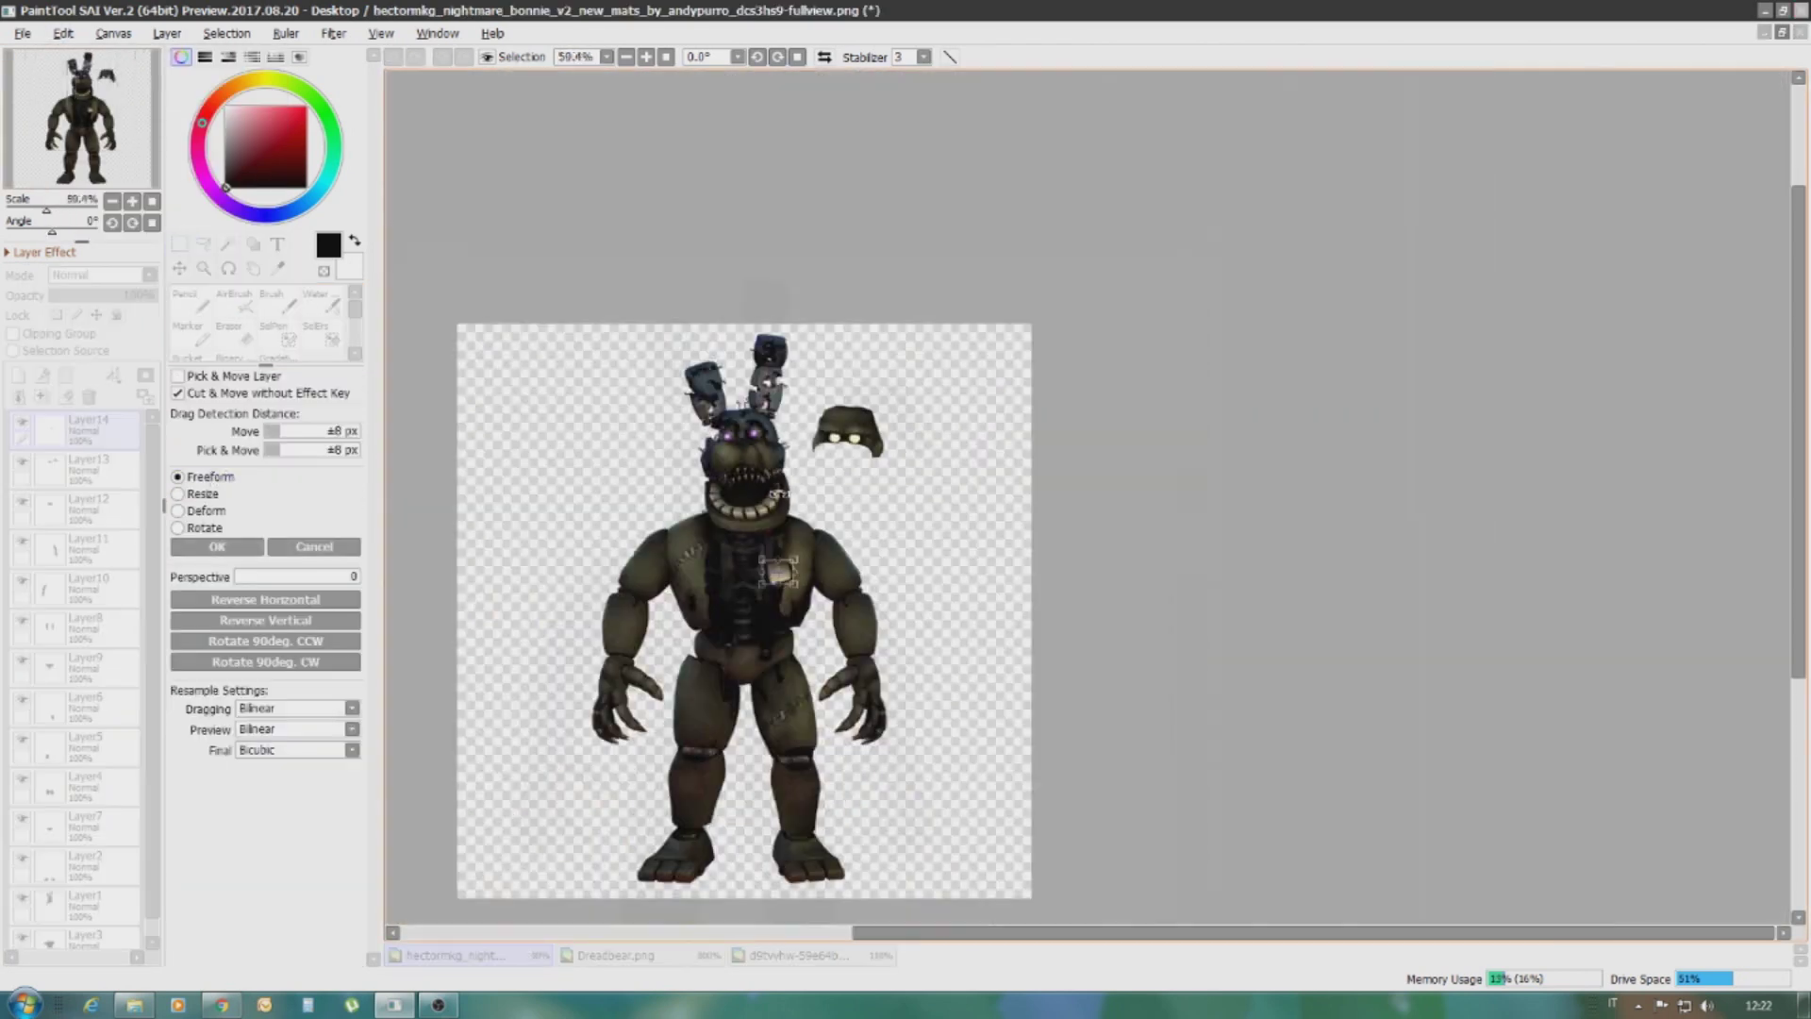
scroll(778, 571, "up", 8)
left_click_drag(696, 465, 739, 184)
left_click_drag(737, 261, 689, 287)
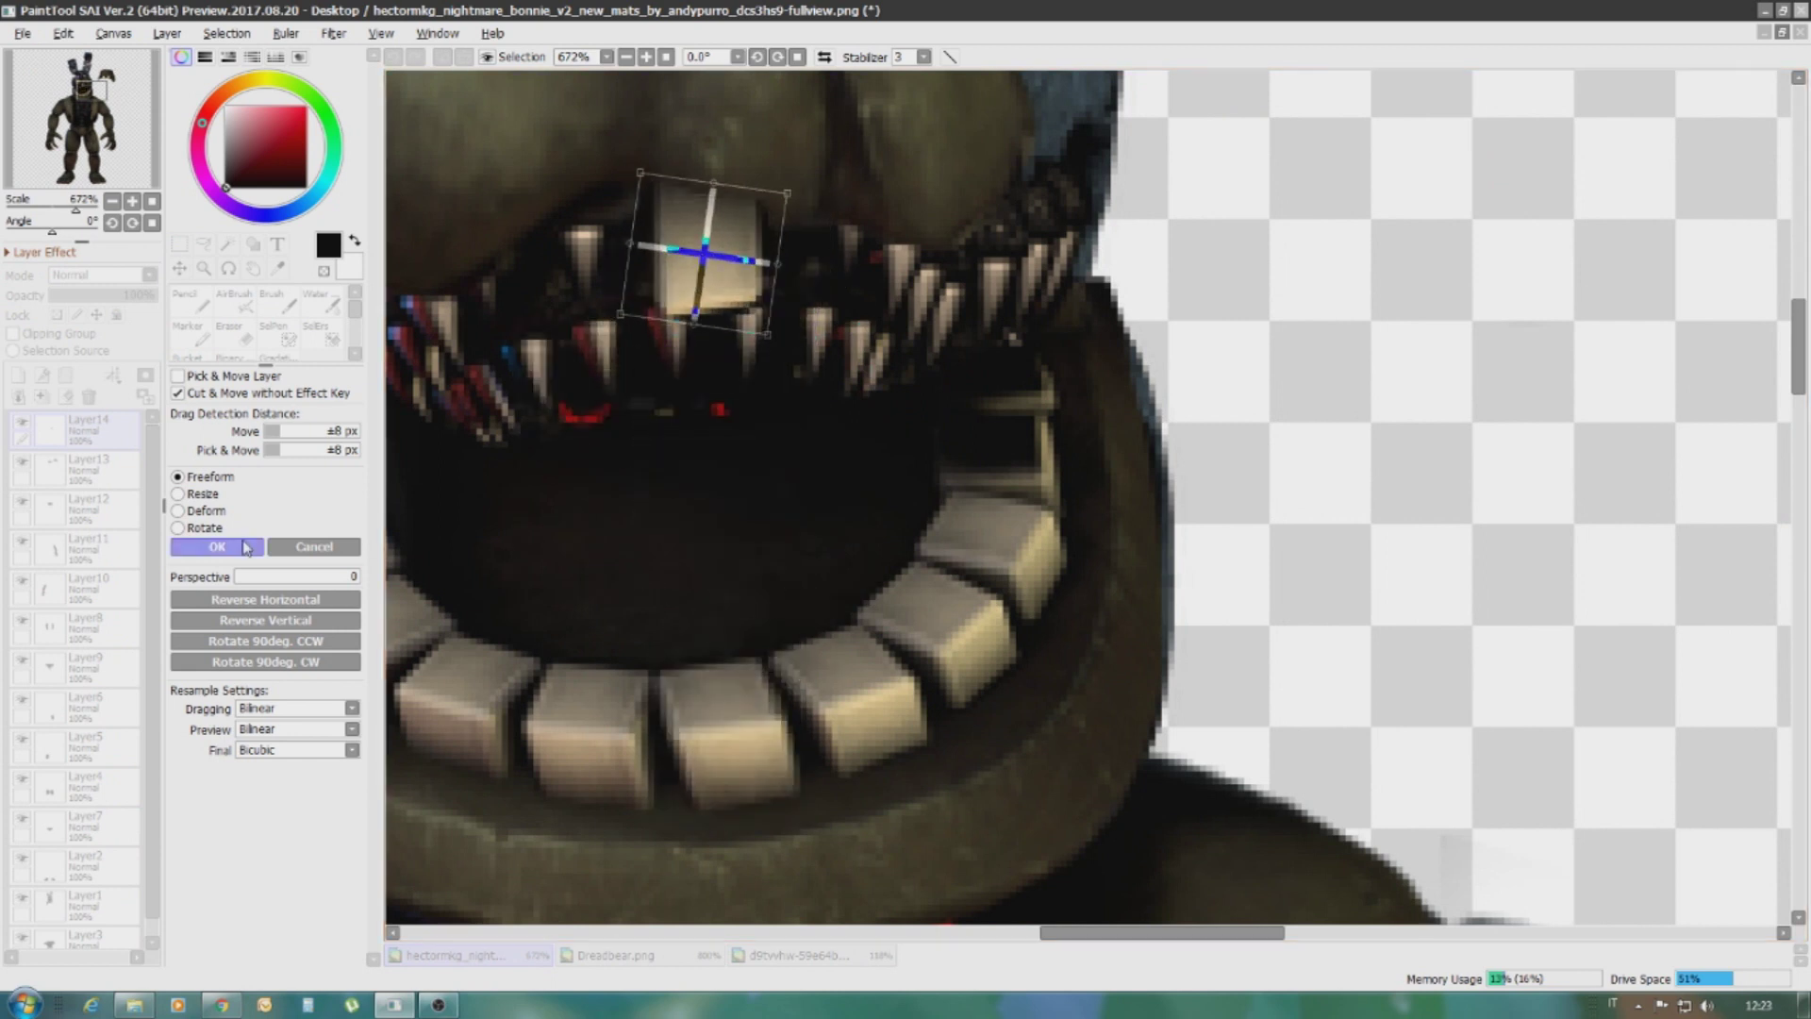
left_click(245, 547)
Duplicate the new upper tooth and place the copy to its left, level with the original
scroll(688, 211, "up", 4)
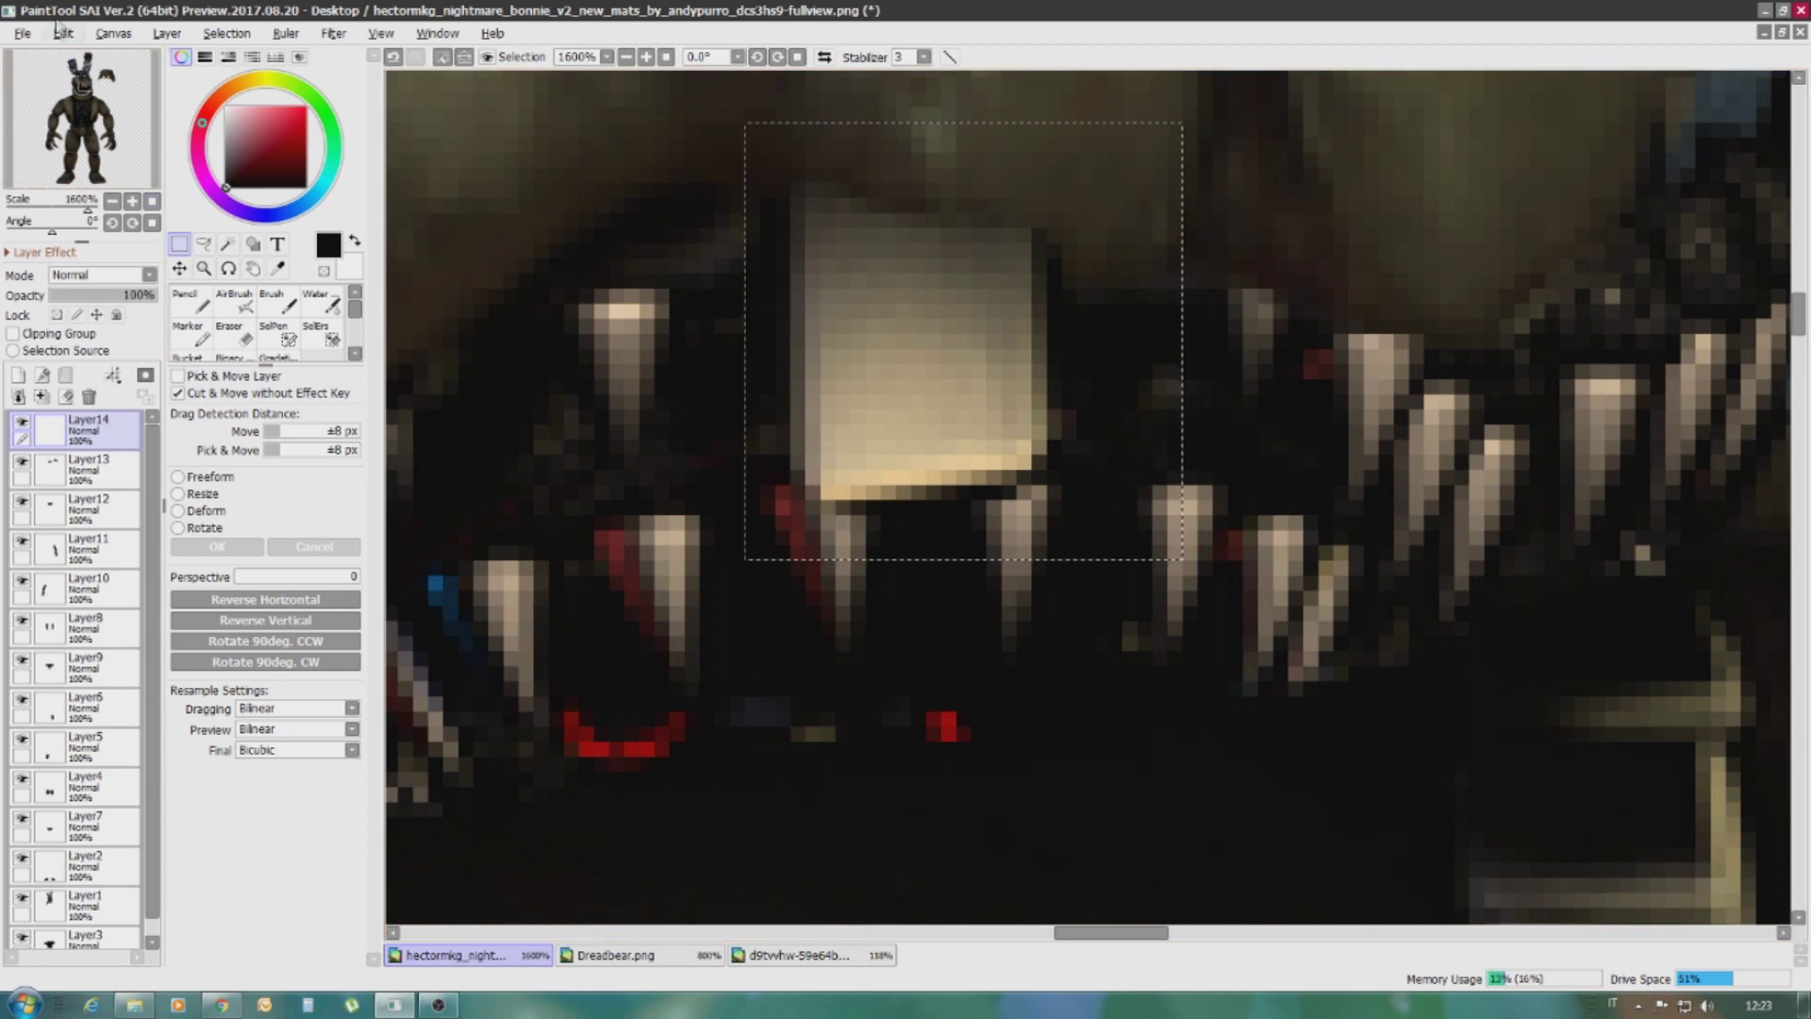
key("ctrl+c")
key("ctrl+v")
key("ctrl+t")
left_click_drag(919, 378, 557, 377)
scroll(599, 380, "down", 2)
key("Right")
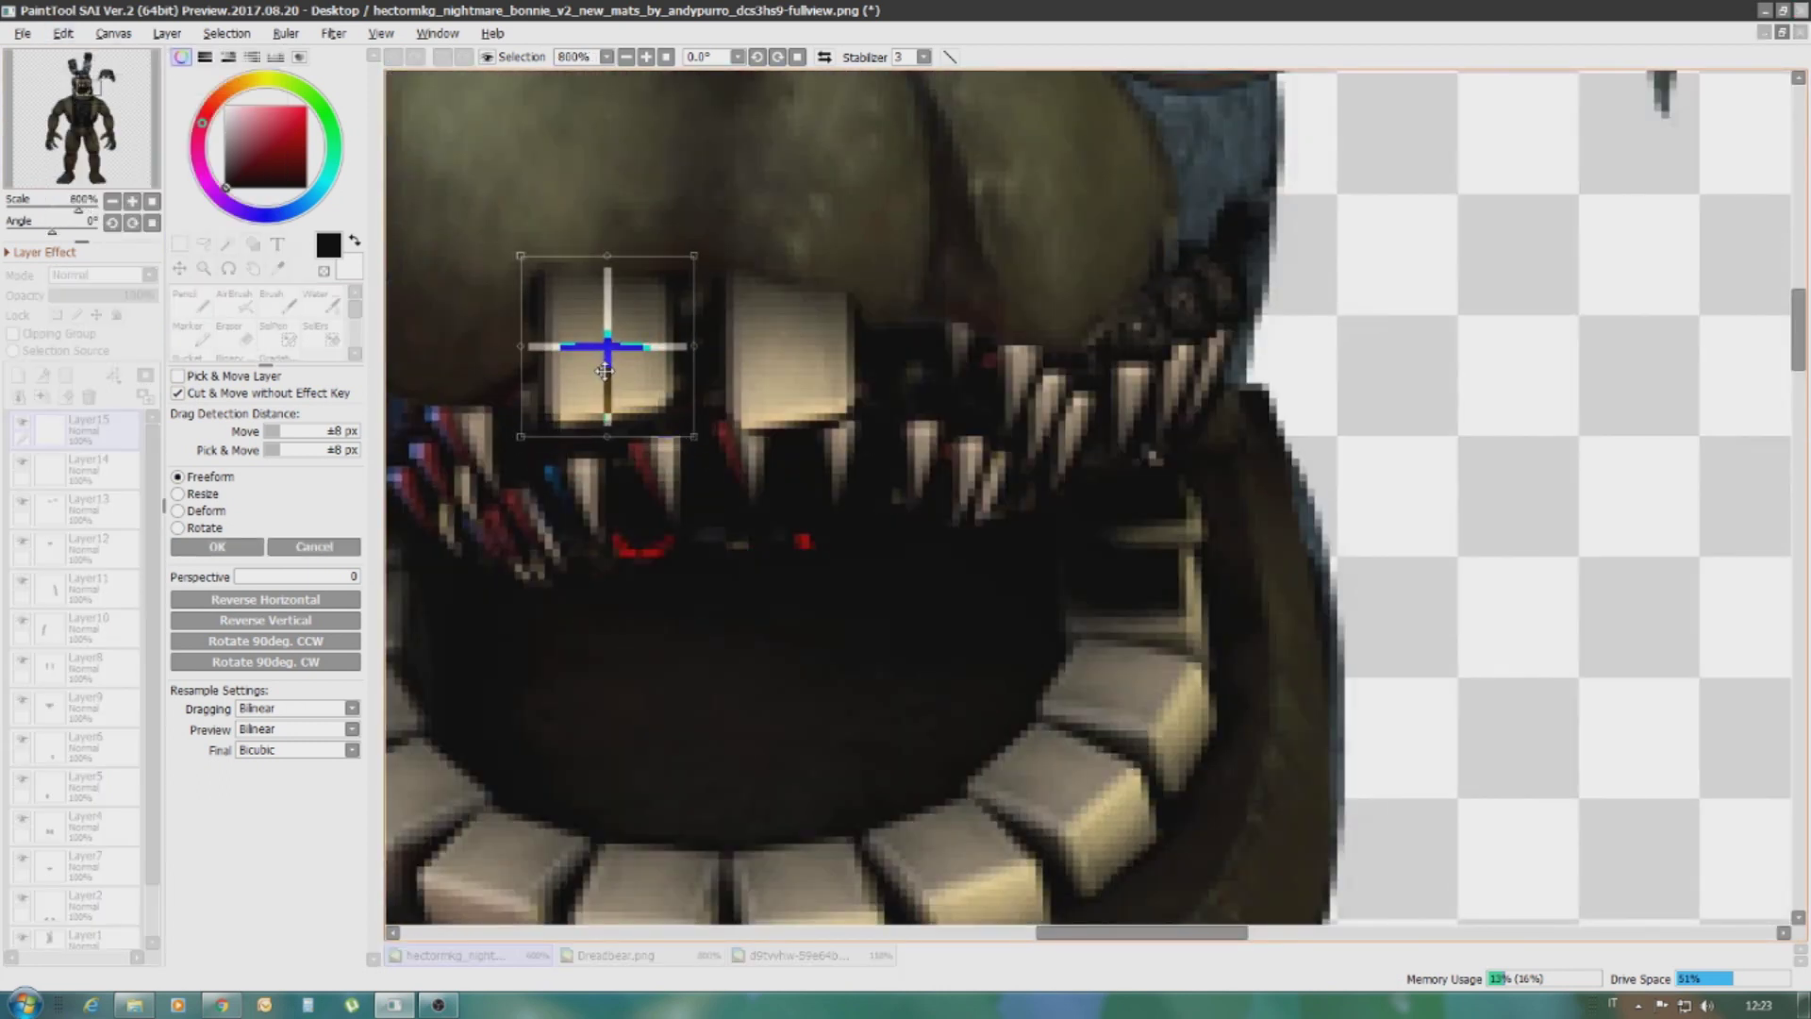
left_click(217, 547)
Add another copy of the tooth to the right of the first two and align it with the row
left_click(63, 33)
left_click(85, 132)
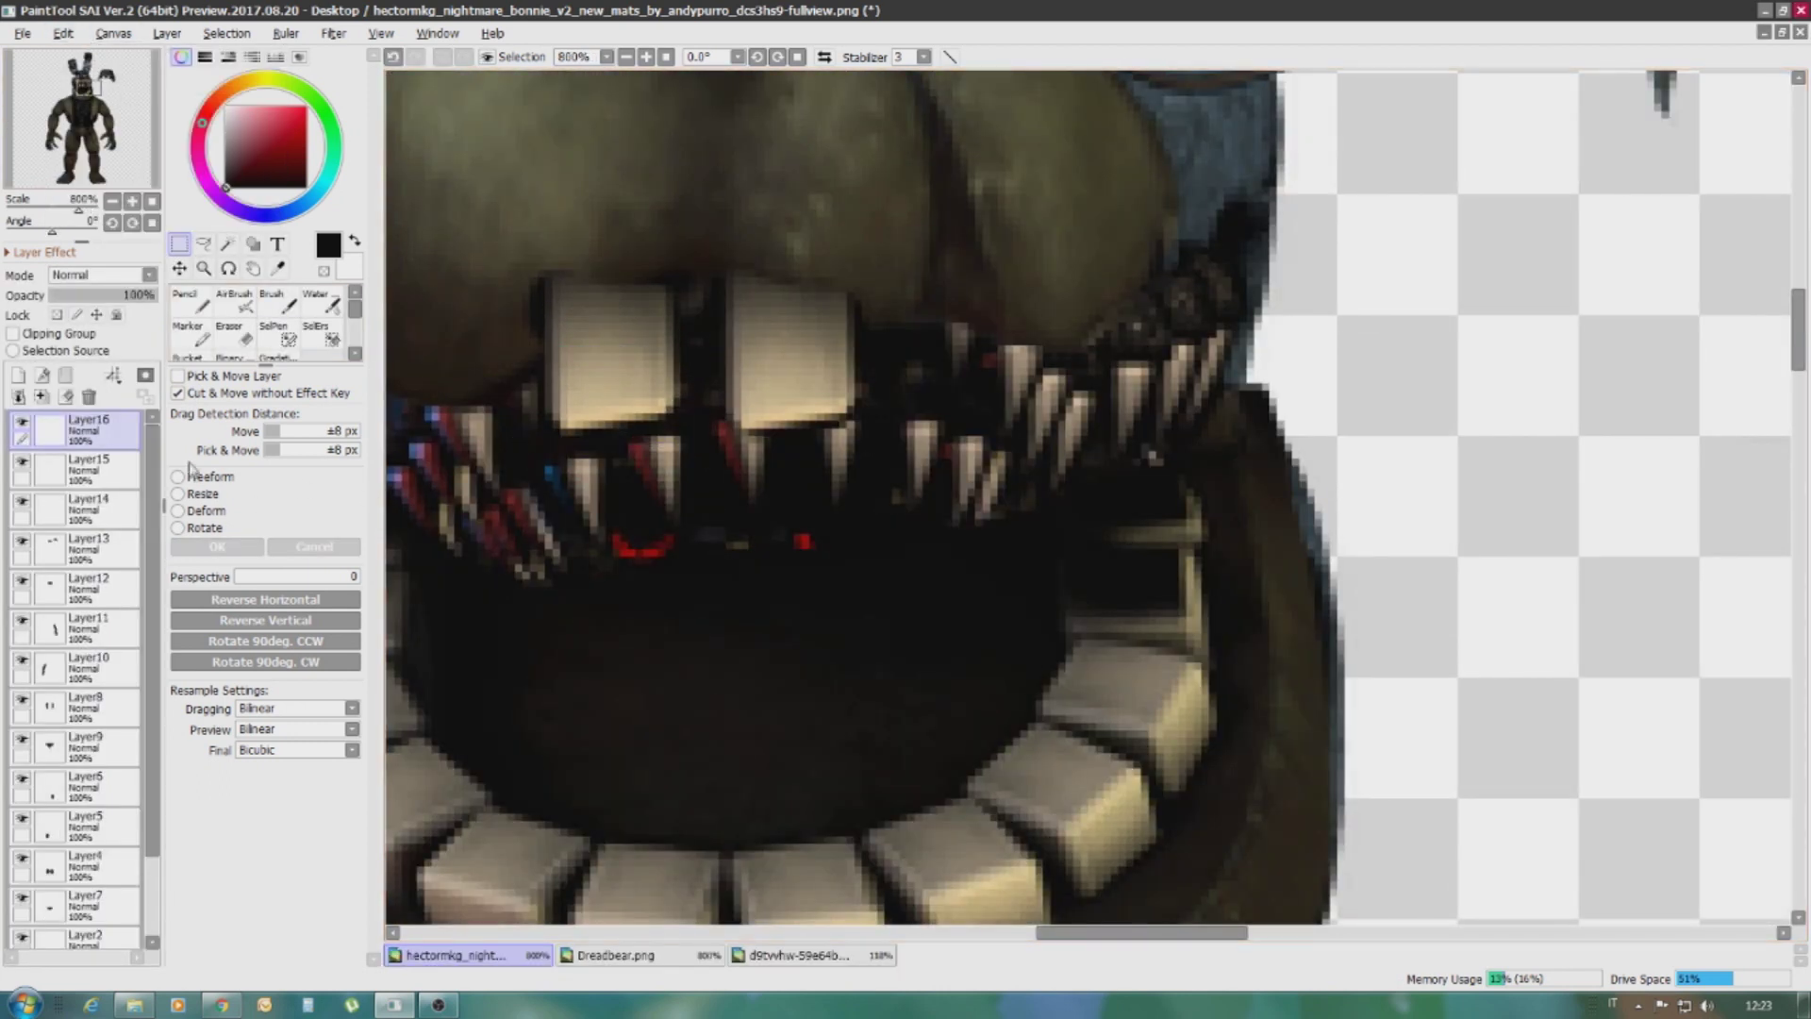
key("ctrl+t")
left_click_drag(957, 370, 972, 366)
key("Up")
key("Up")
key("Up")
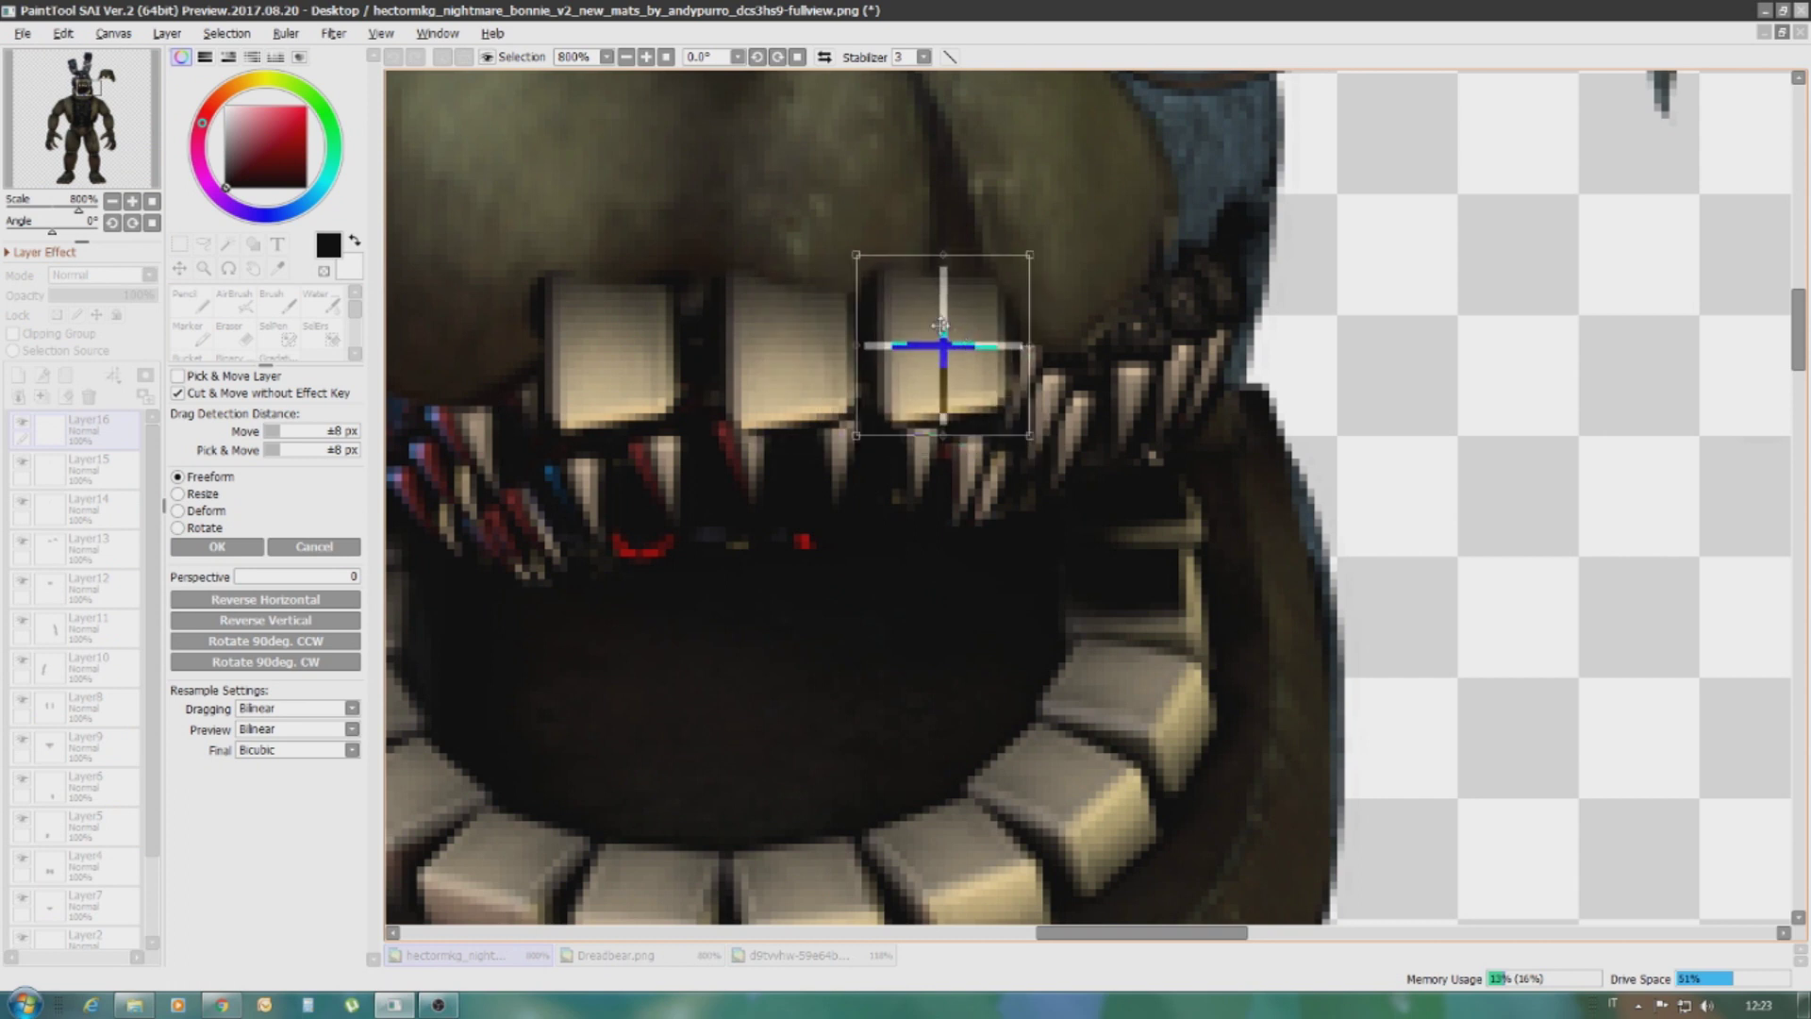
left_click(217, 547)
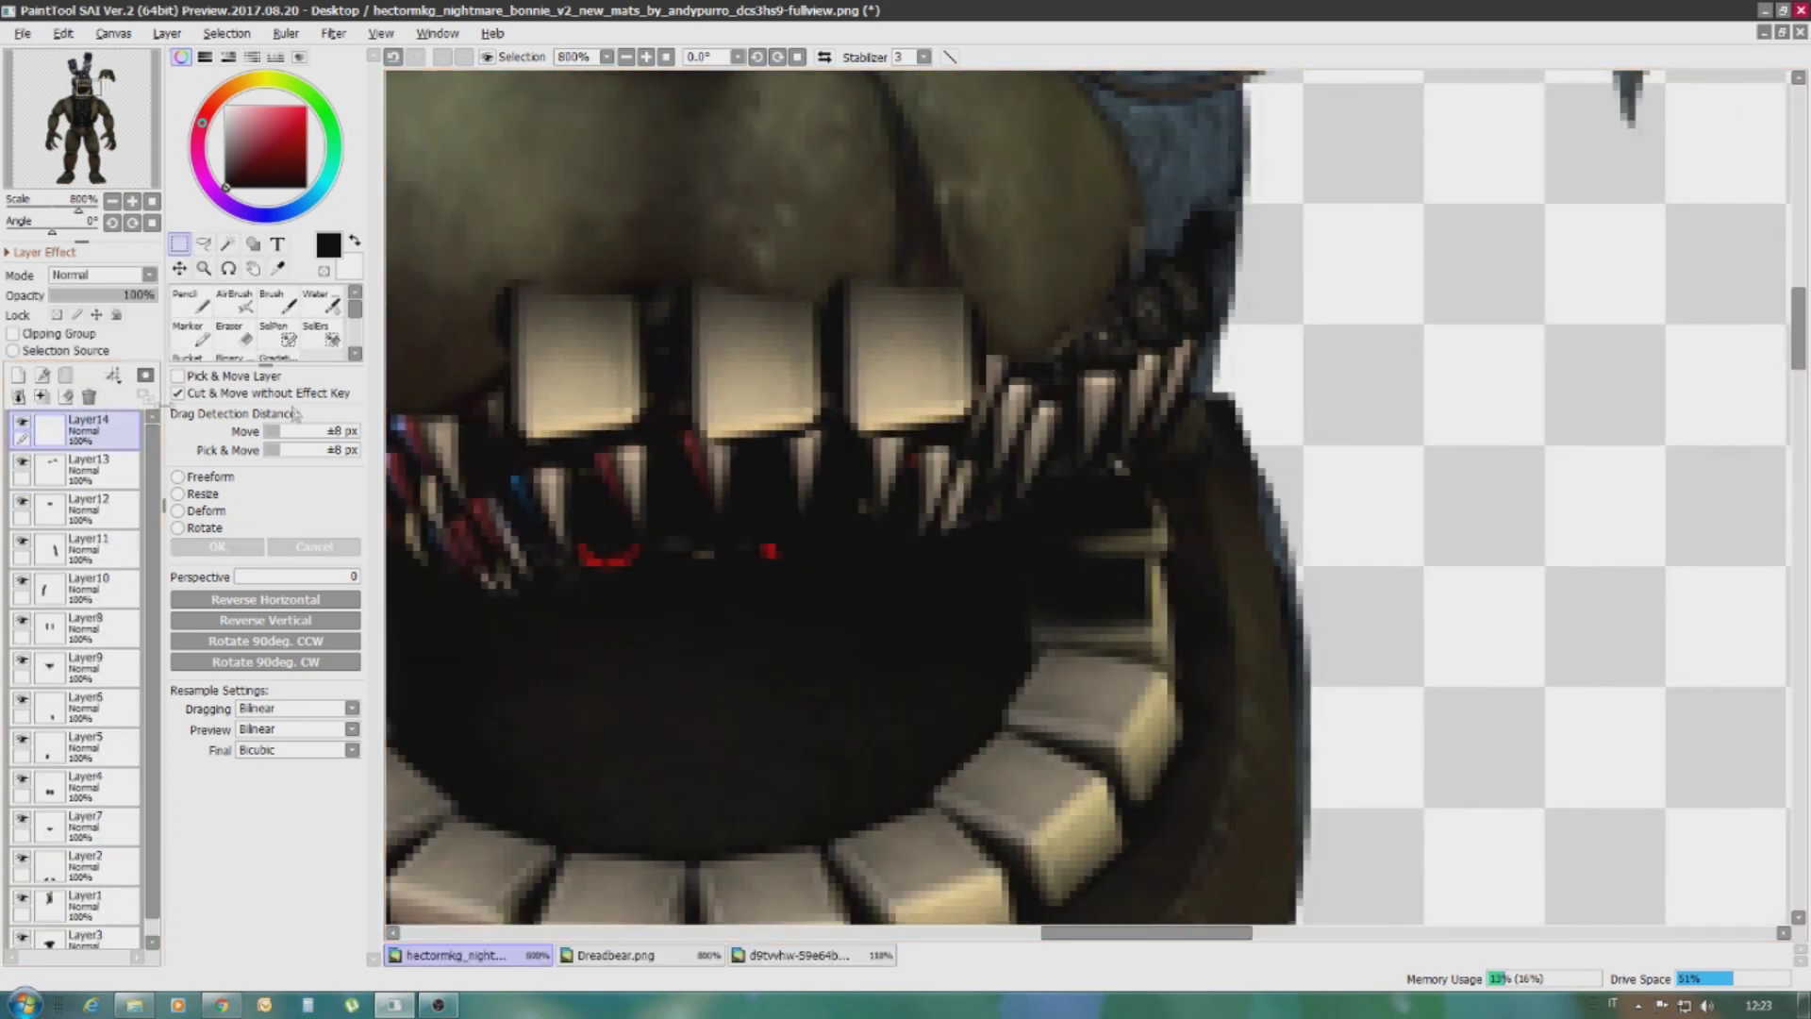
Select the two left teeth on Layer14 and enlarge them downward to make longer front teeth
left_click_drag(415, 250, 727, 519)
key("ctrl+t")
left_click_drag(639, 476, 666, 515)
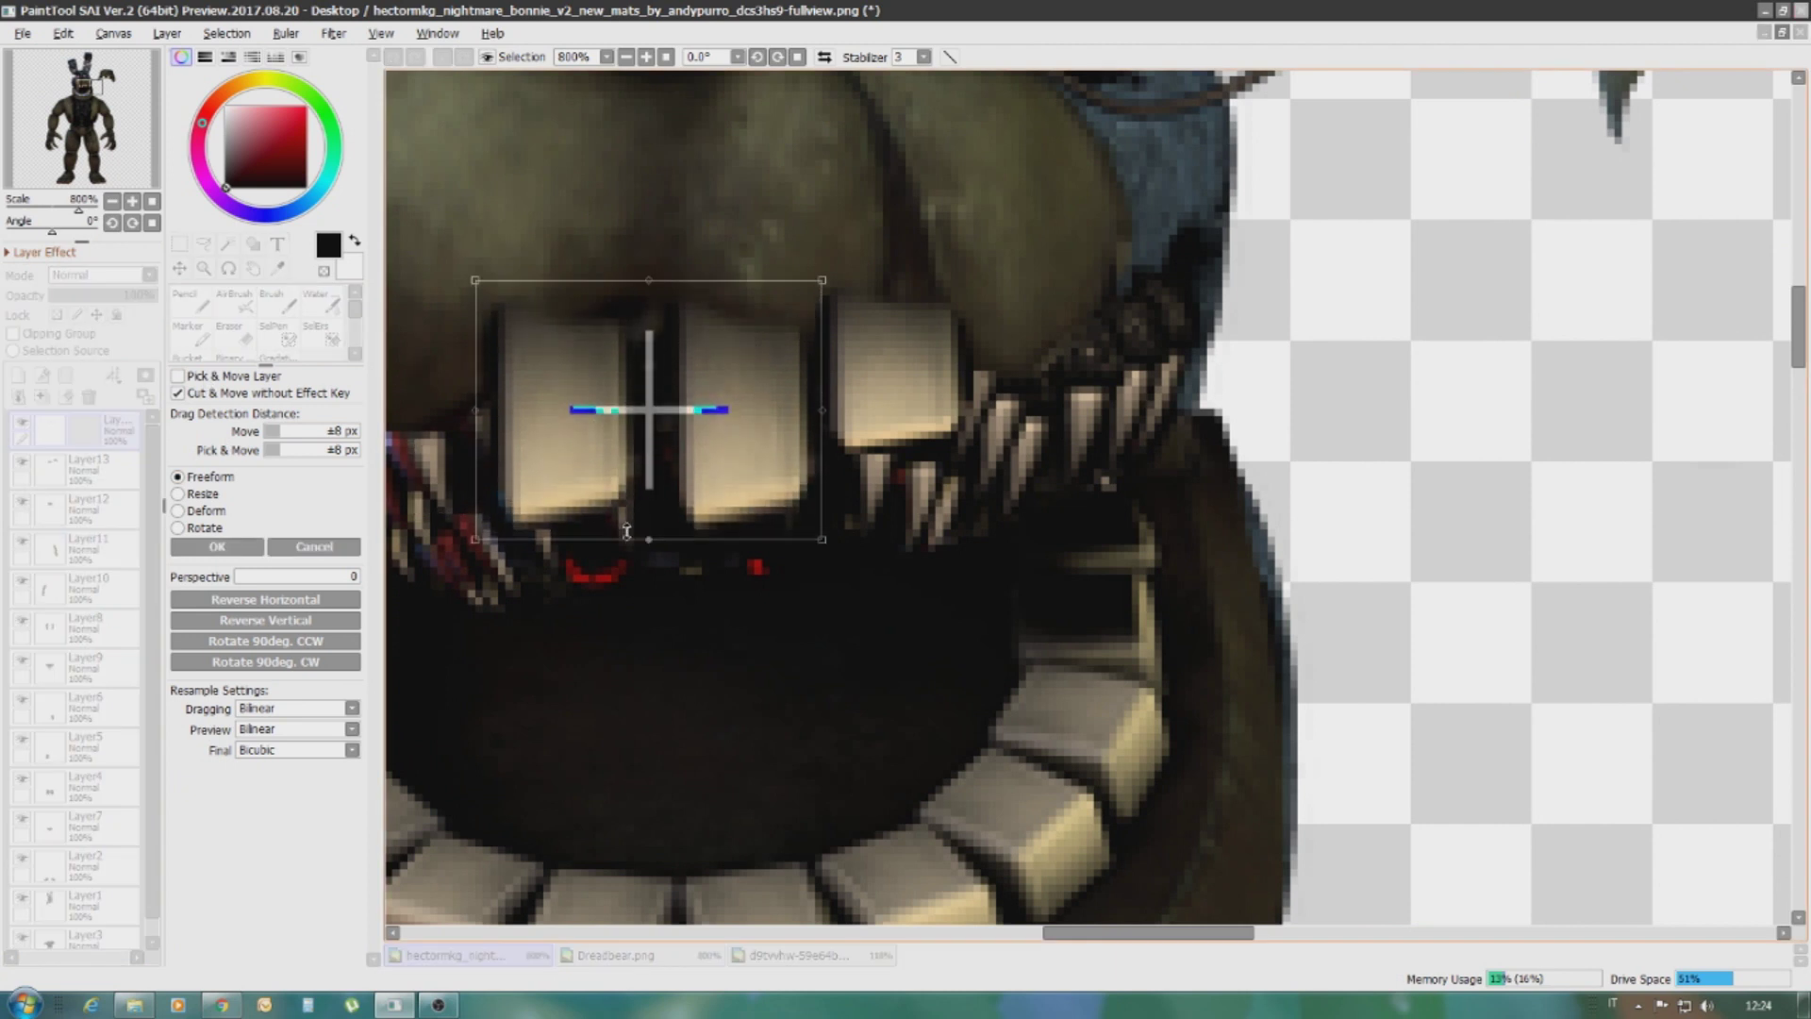
left_click(223, 547)
Duplicate the short tooth right of the front teeth and place the copy to the left of the long pair
scroll(900, 338, "up", 5)
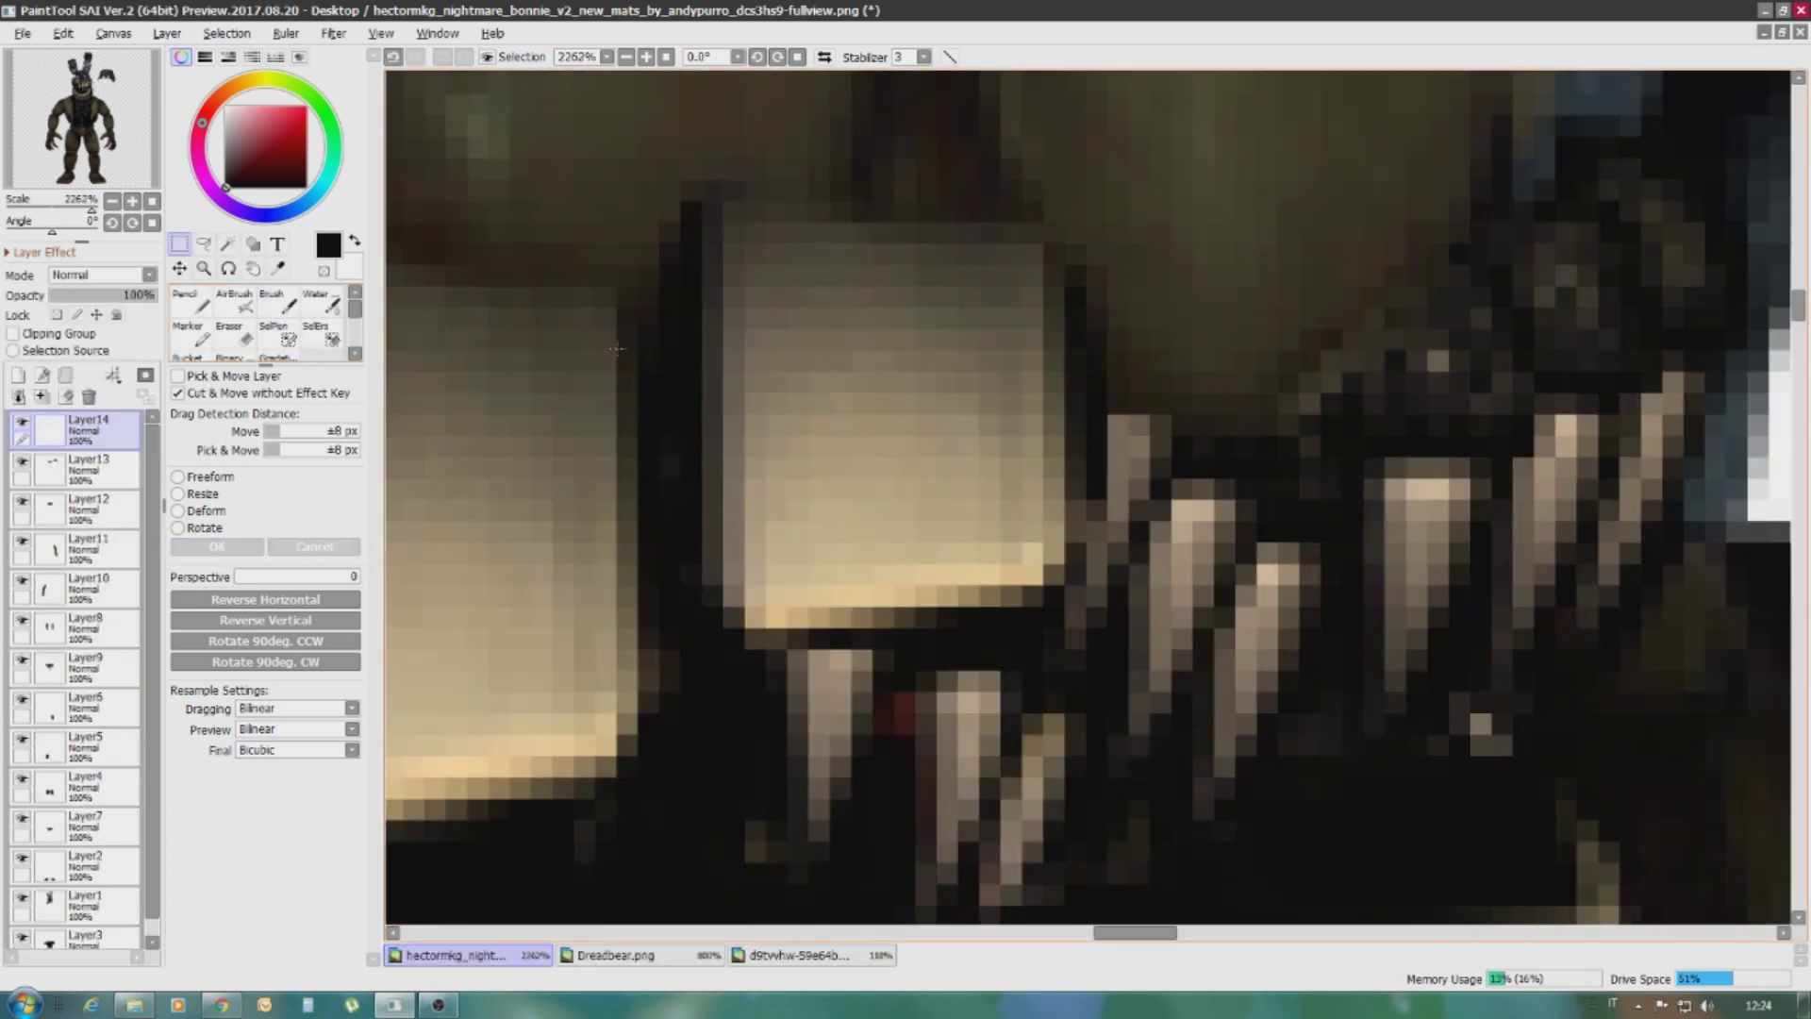
scroll(687, 545, "down", 3)
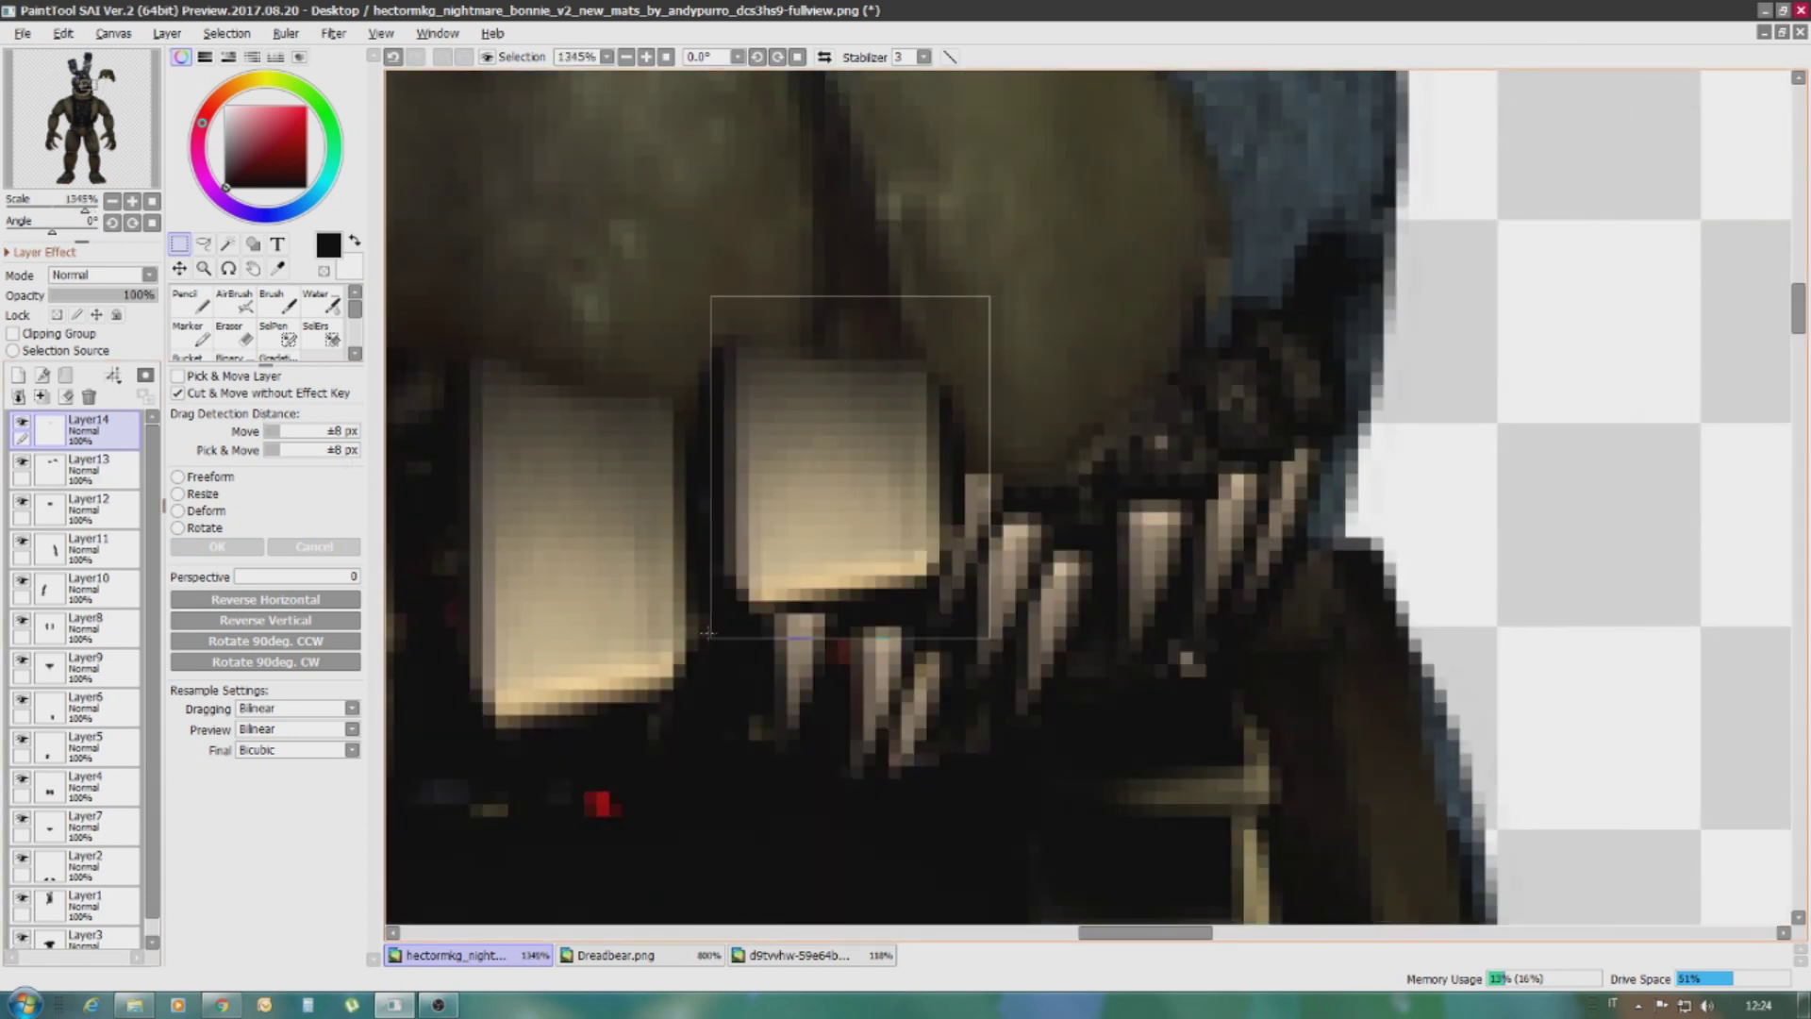
left_click(63, 33)
left_click(95, 107)
left_click(63, 33)
left_click(94, 126)
left_click_drag(838, 519, 704, 555)
scroll(1092, 507, "down", 6)
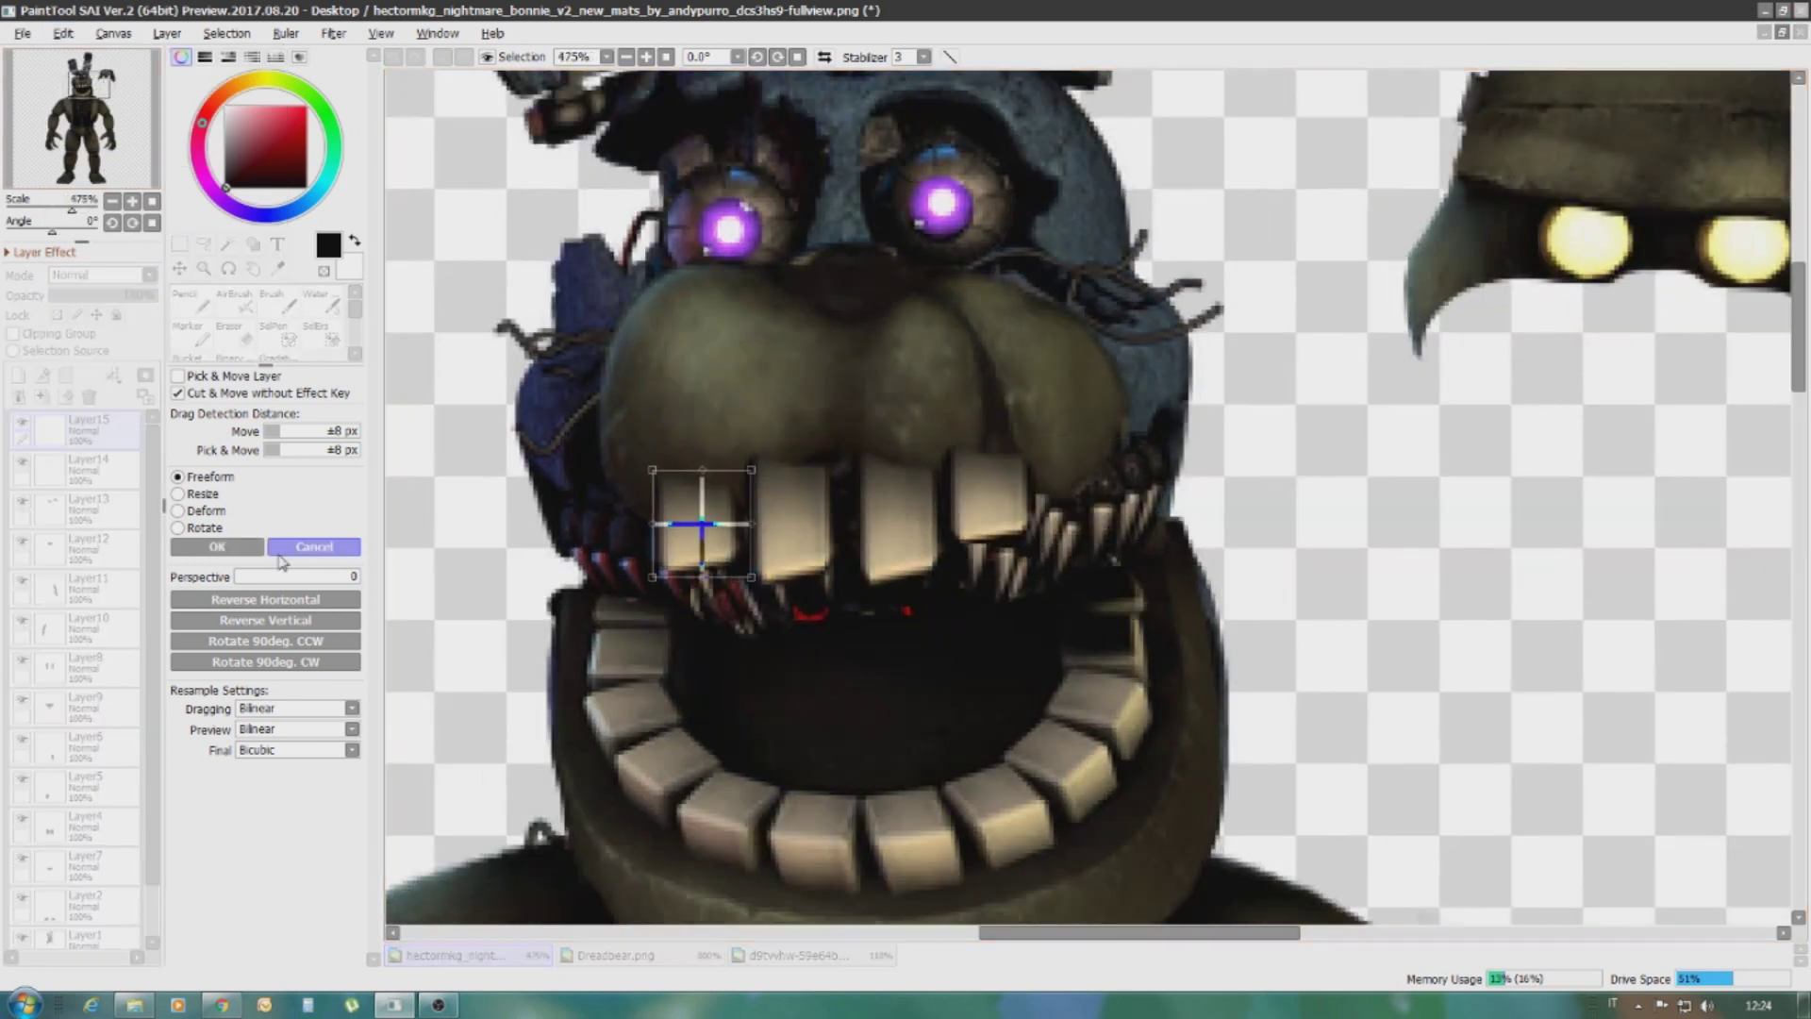
left_click(279, 556)
Paste one more short tooth and place it at the right end of the upper row
left_click(63, 33)
left_click(94, 126)
scroll(1038, 529, "up", 3)
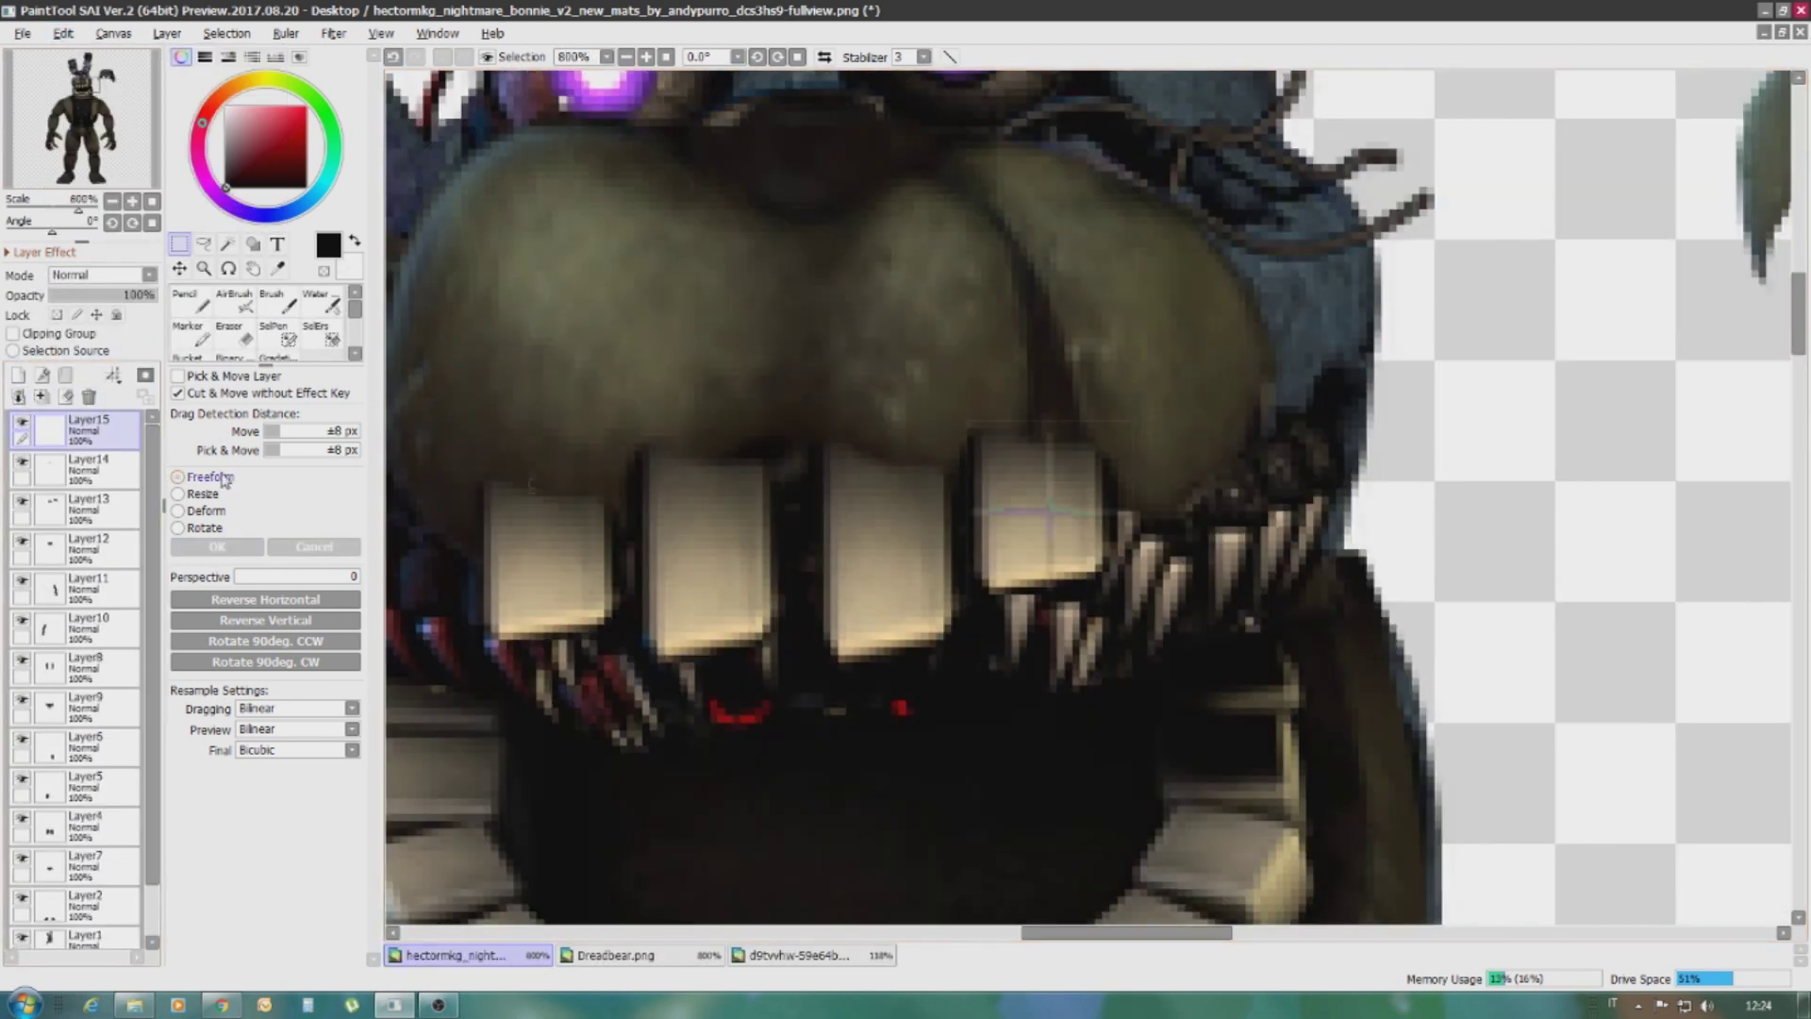
left_click(231, 547)
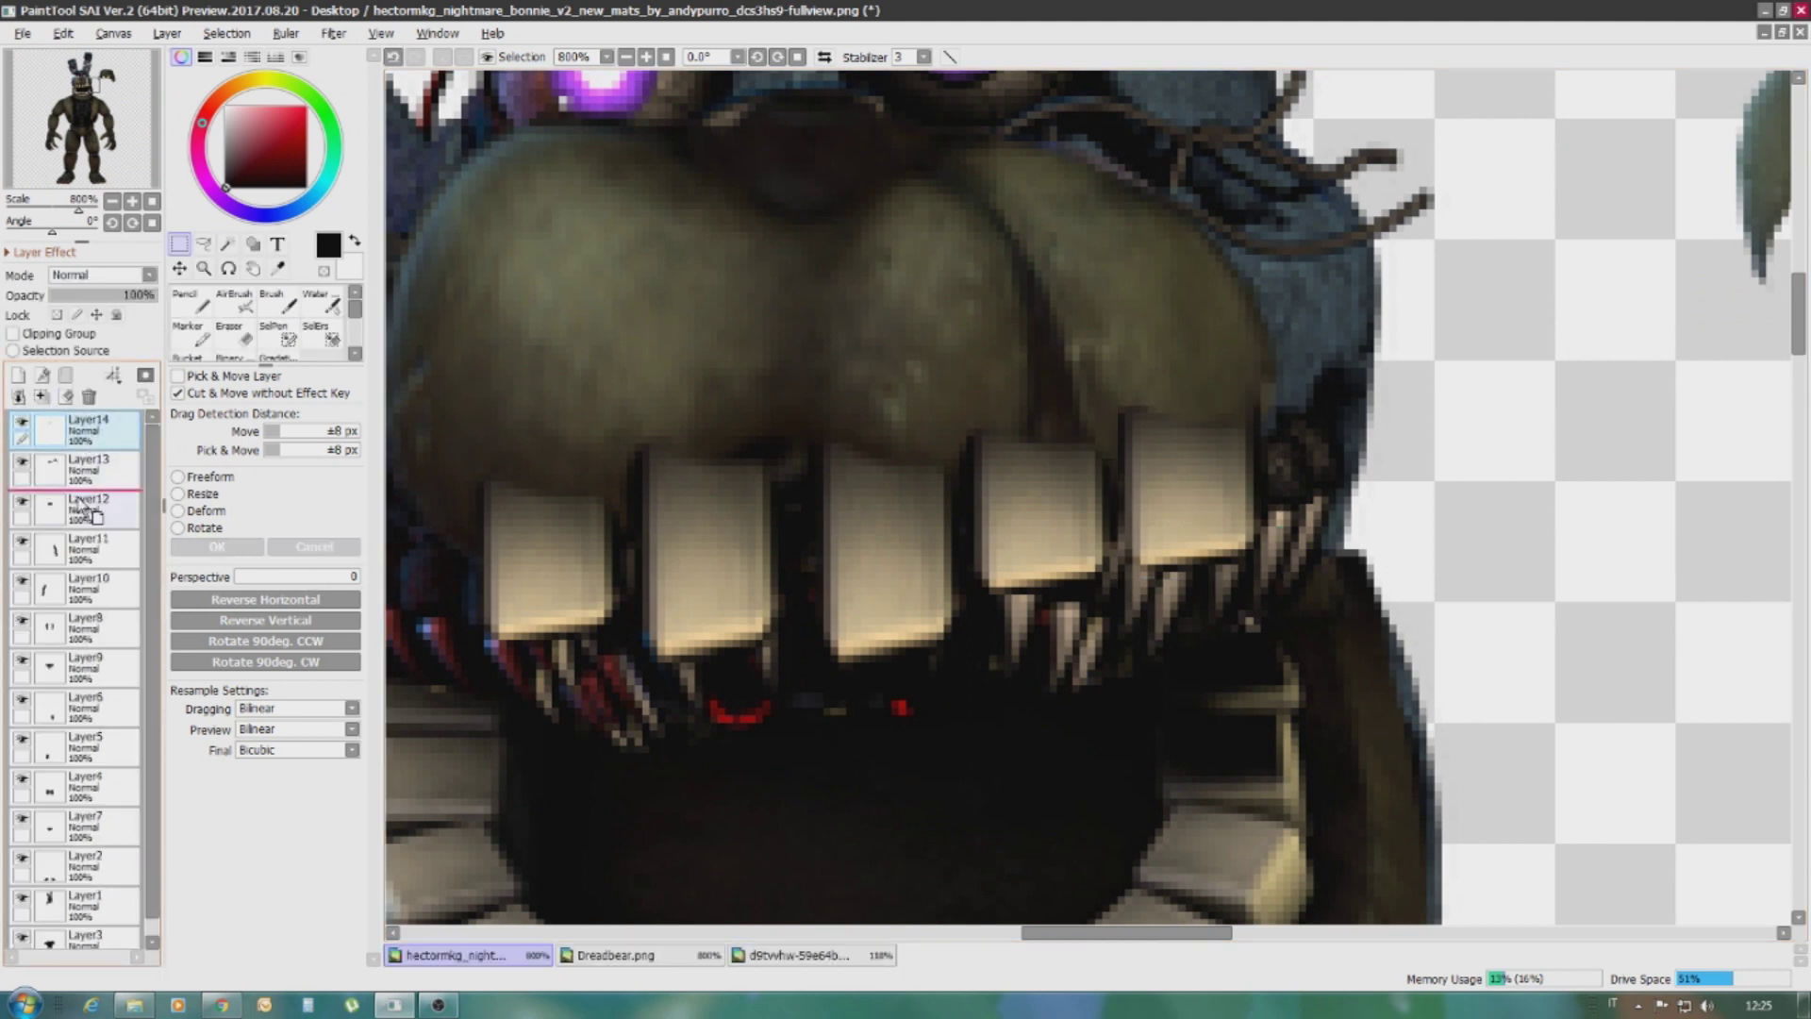
Move the upper teeth layer, Layer14, below Layer12 so the teeth sit behind the muzzle
left_click_drag(94, 514, 94, 530)
scroll(651, 455, "down", 2)
scroll(651, 455, "up", 1)
scroll(500, 421, "up", 3)
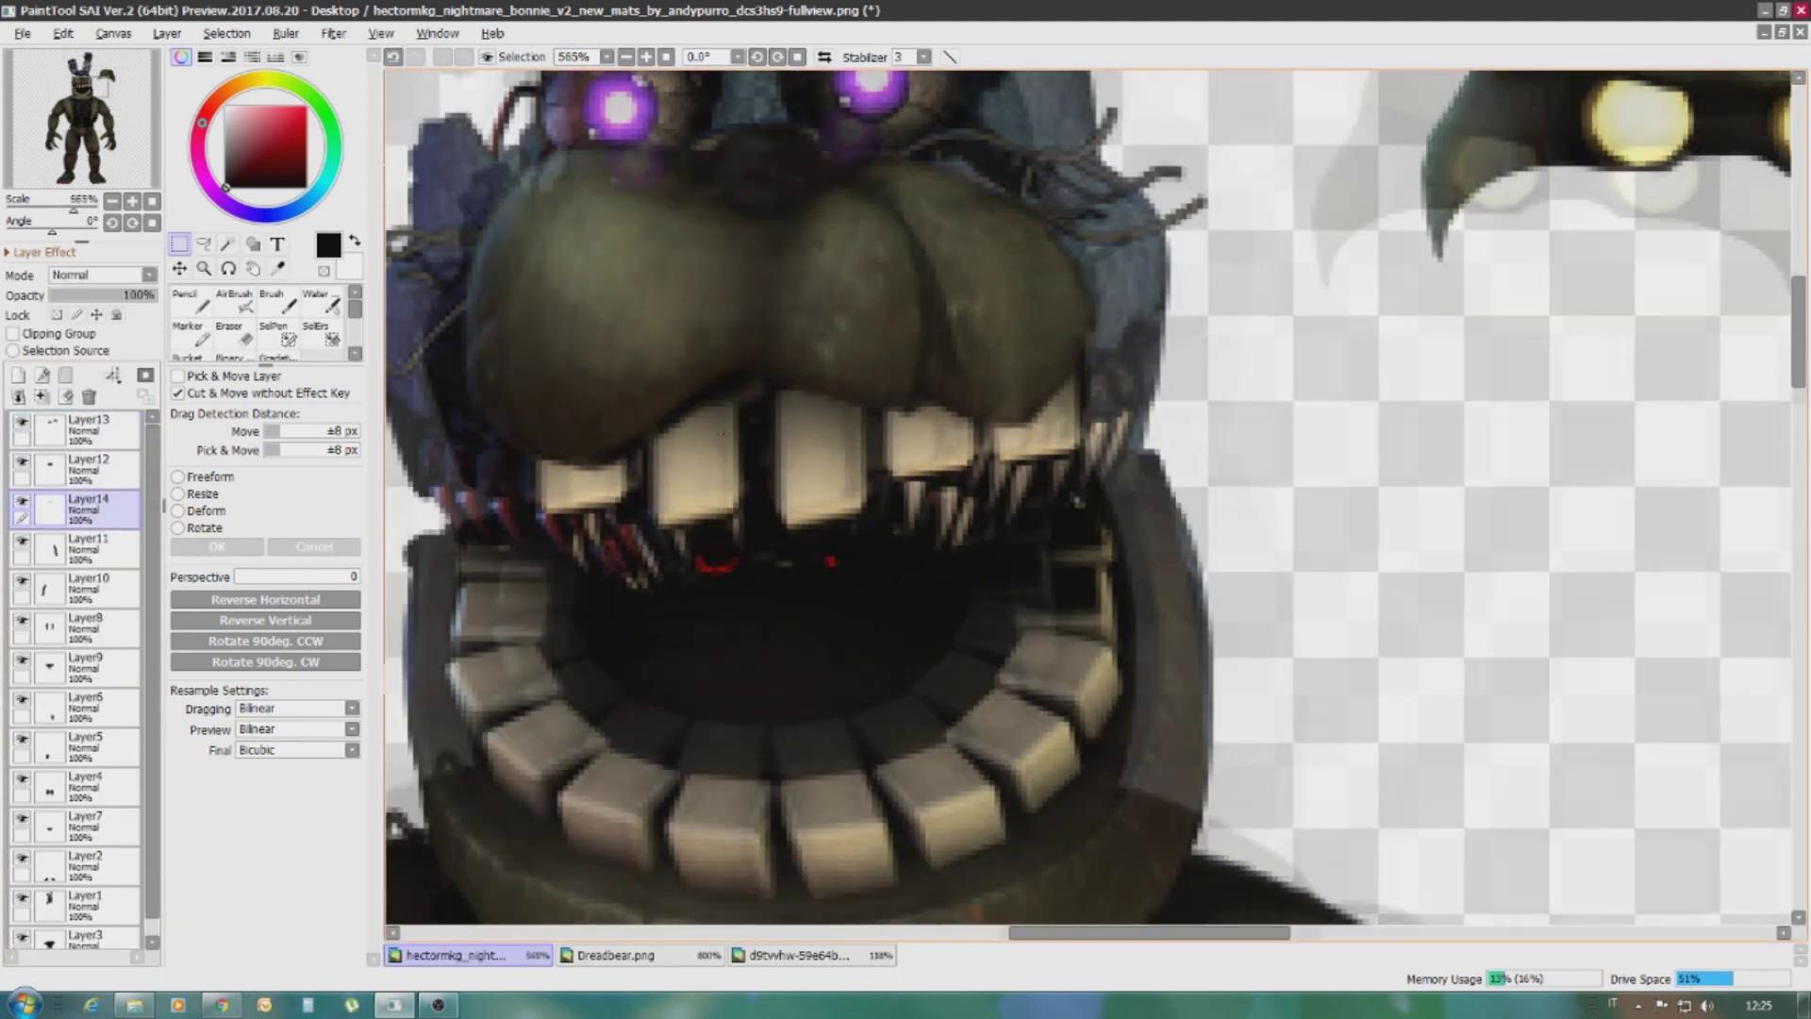
Resize the tooth at the right end of the upper row and fit it closer to its neighbour
key("ctrl+t")
left_click_drag(1080, 481, 1108, 505)
key("Return")
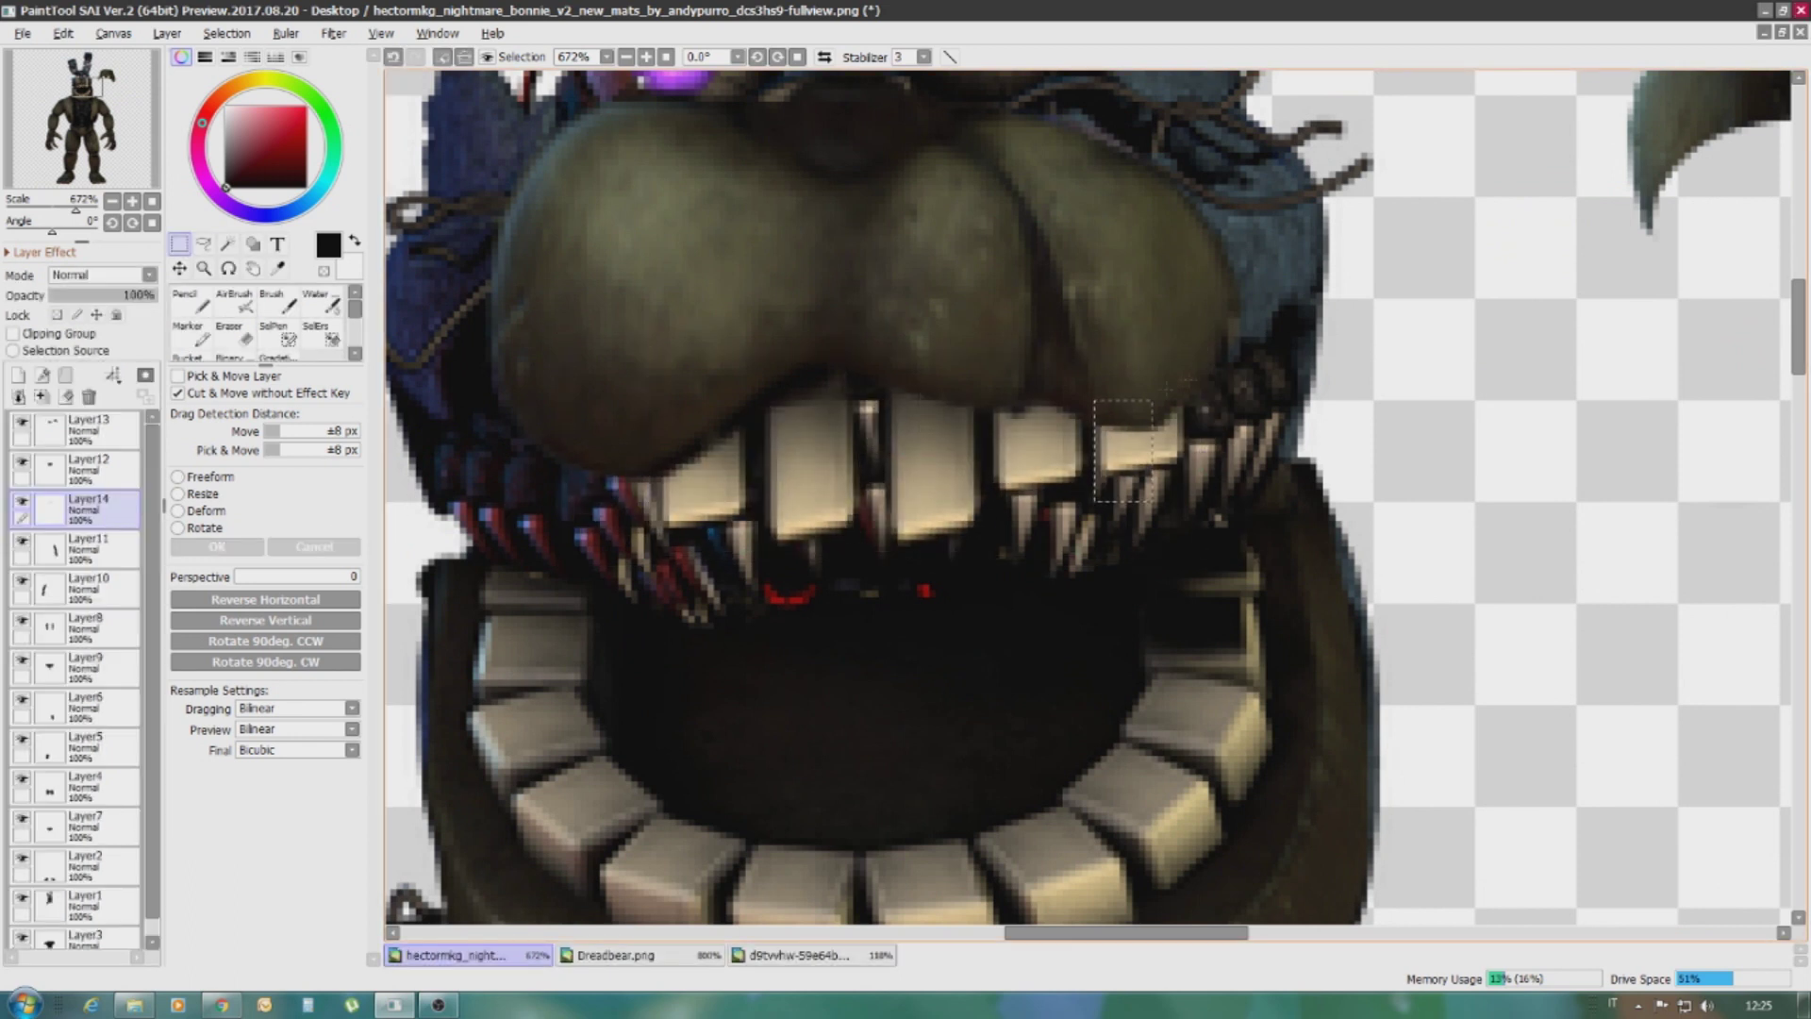
Paste another short tooth and place it at the left end of the upper row
left_click(63, 33)
left_click(80, 121)
key("ctrl+t")
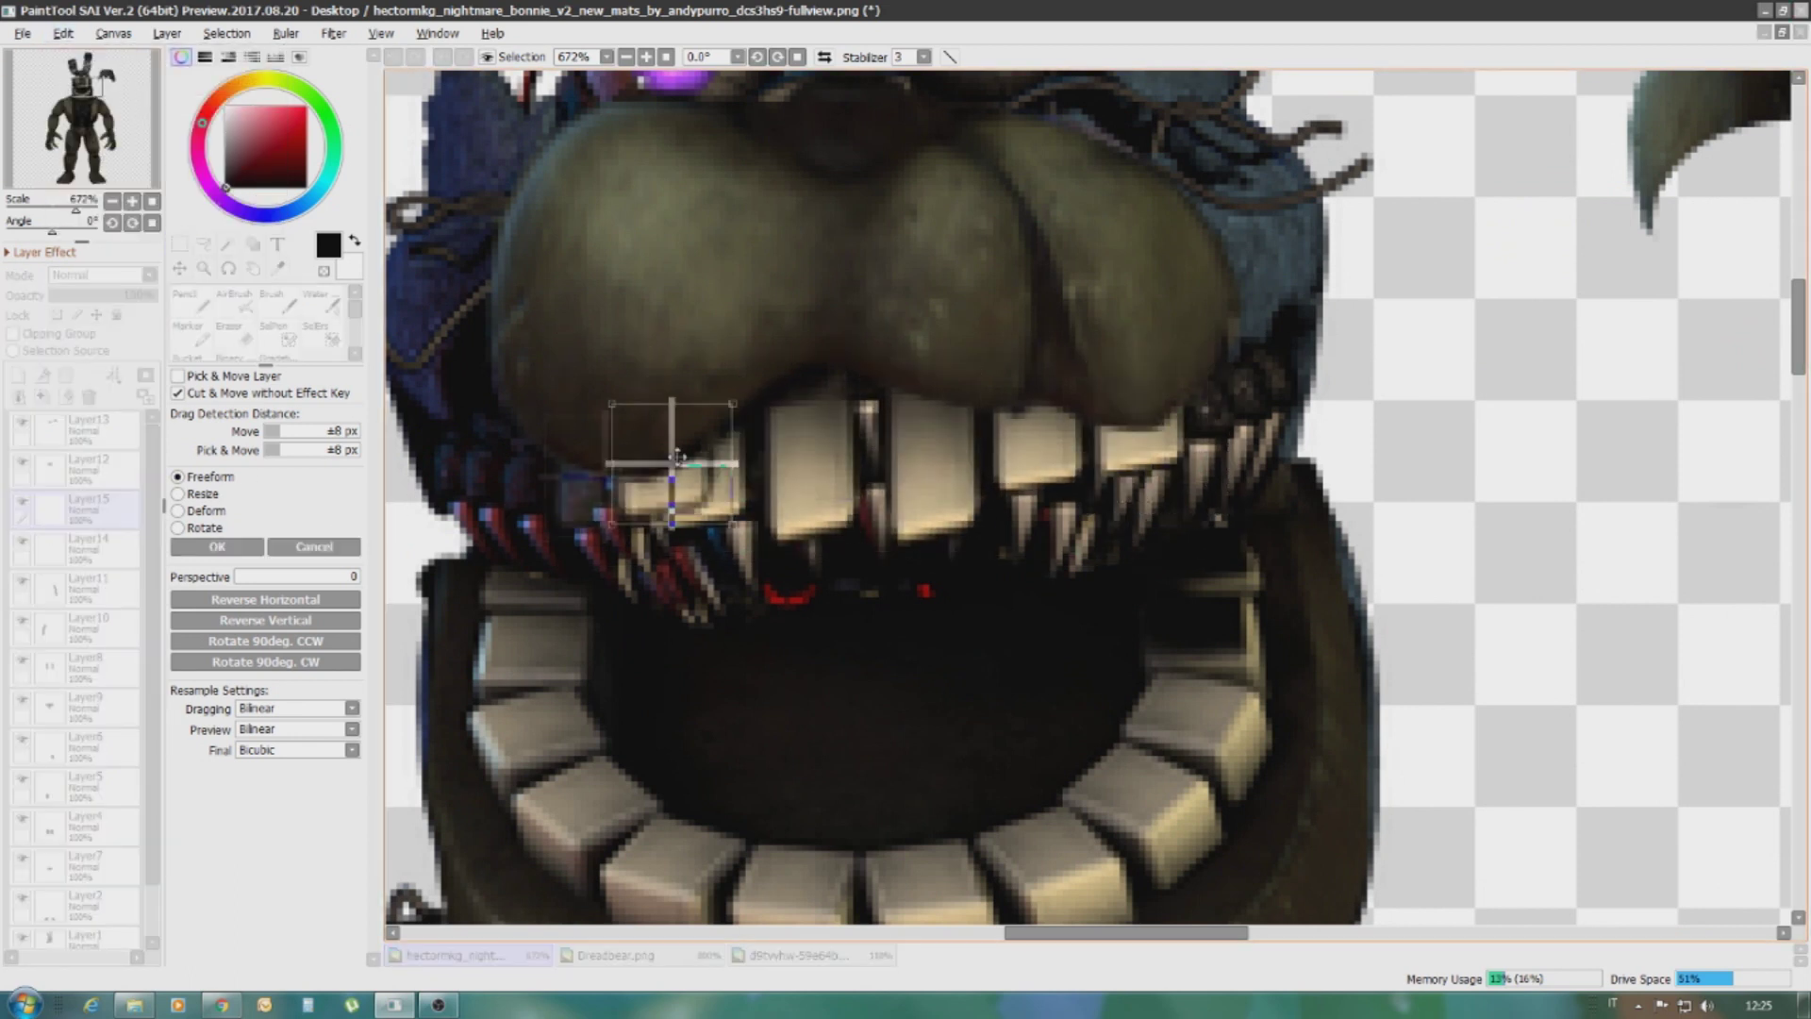
left_click(244, 546)
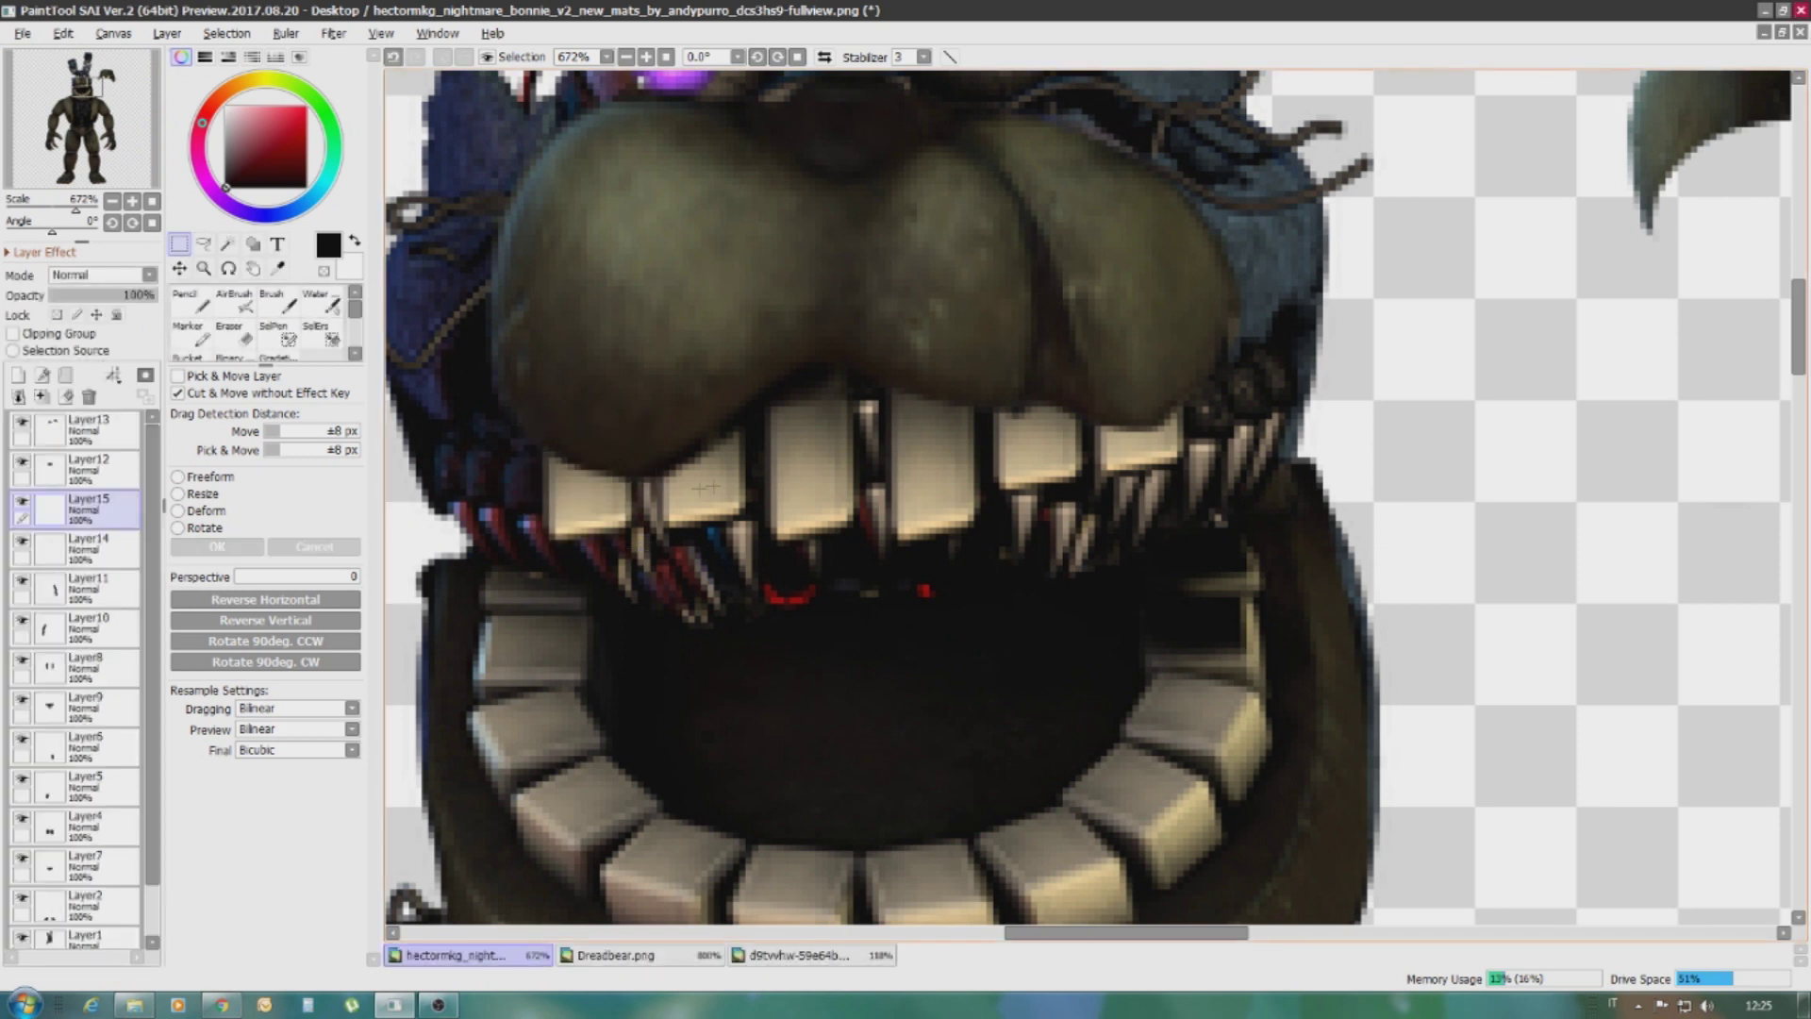
Move the Dreadbear hat piece over Bonnie's head and deform its lower corners to span the cheeks
scroll(792, 469, "down", 4)
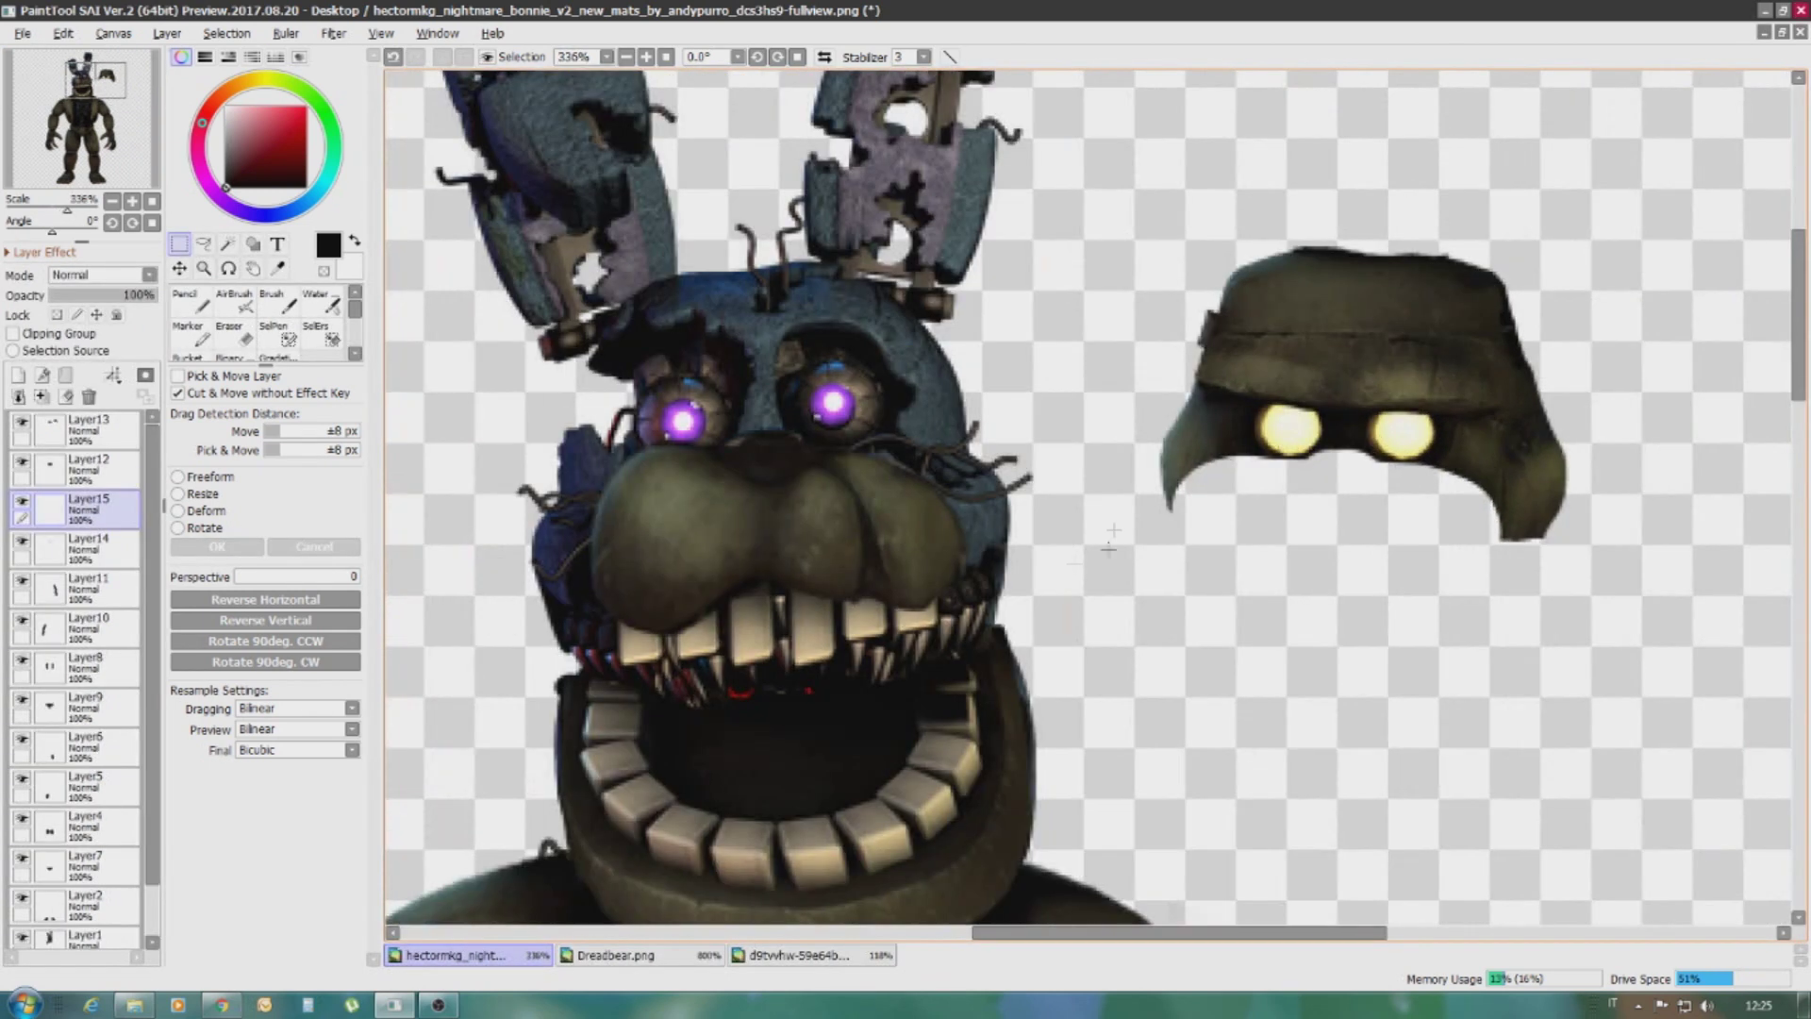
key("ctrl+t")
left_click_drag(1367, 384, 772, 408)
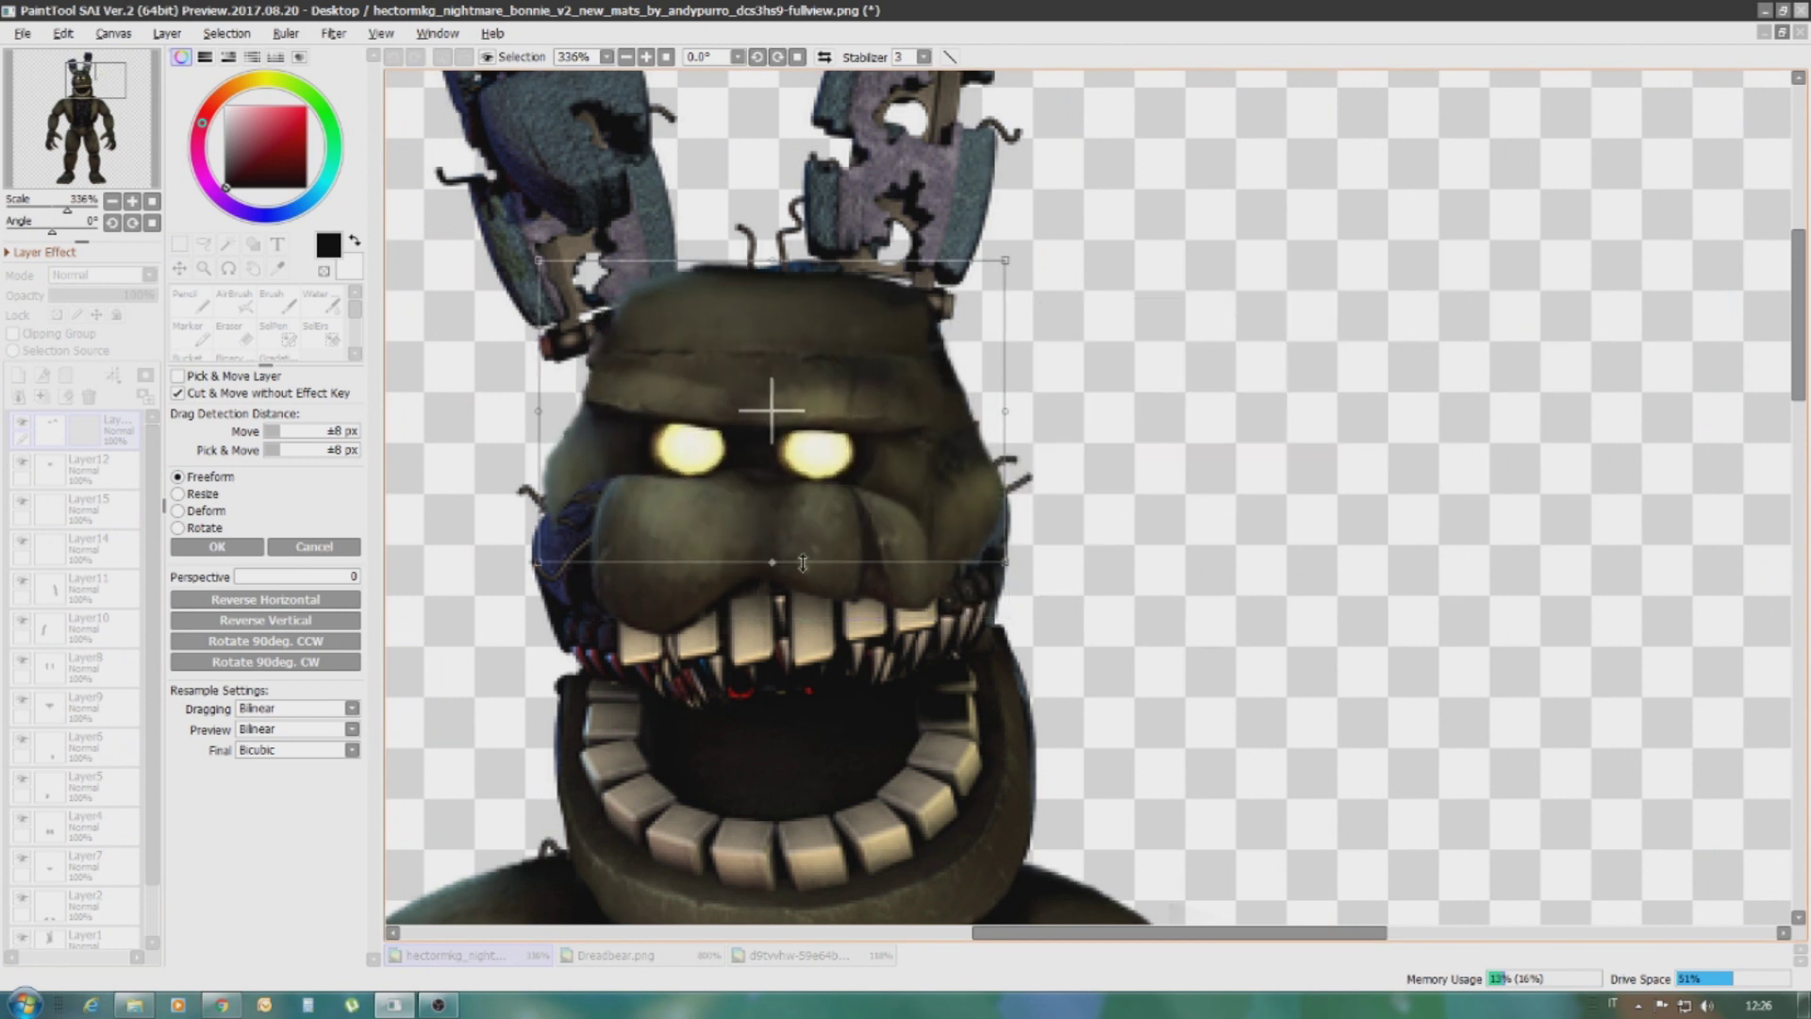
left_click_drag(1005, 562, 1019, 601)
left_click_drag(536, 563, 518, 651)
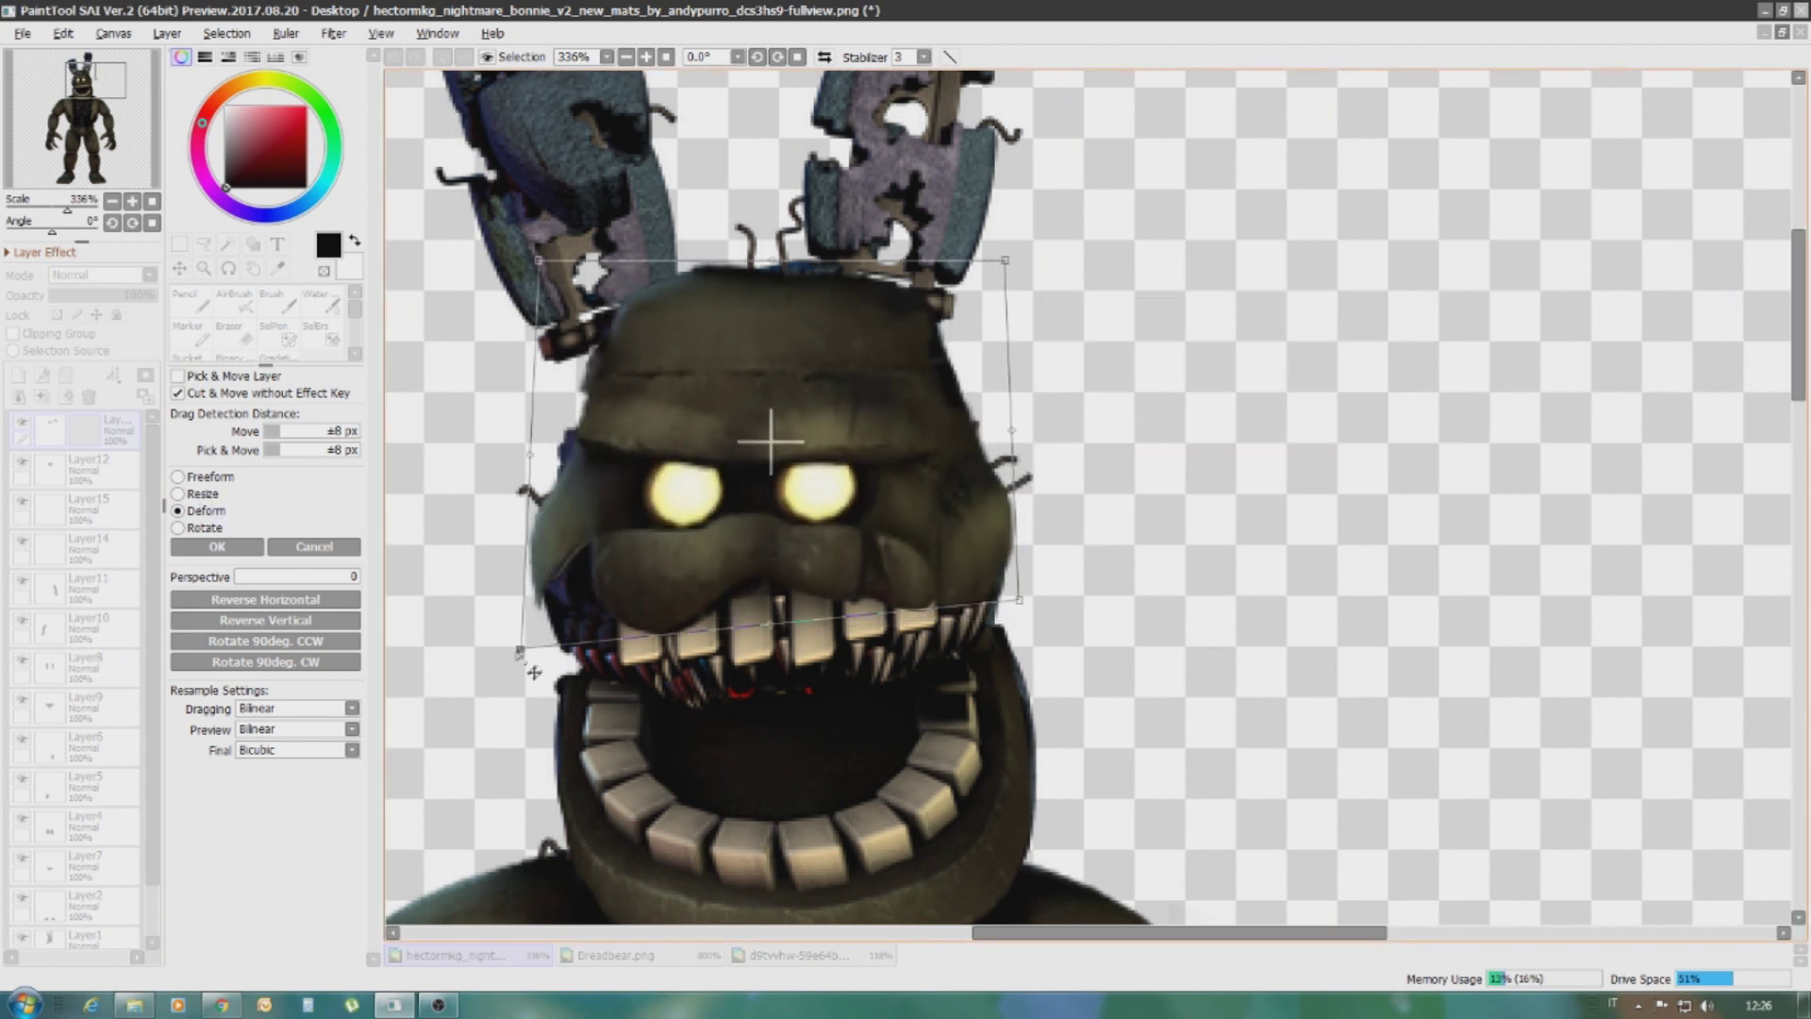
scroll(785, 281, "up", 2)
left_click_drag(1019, 710, 1066, 708)
Adjust the hat piece's upper corners, move it back beside the head and apply the deformation
left_click_drag(542, 363, 540, 338)
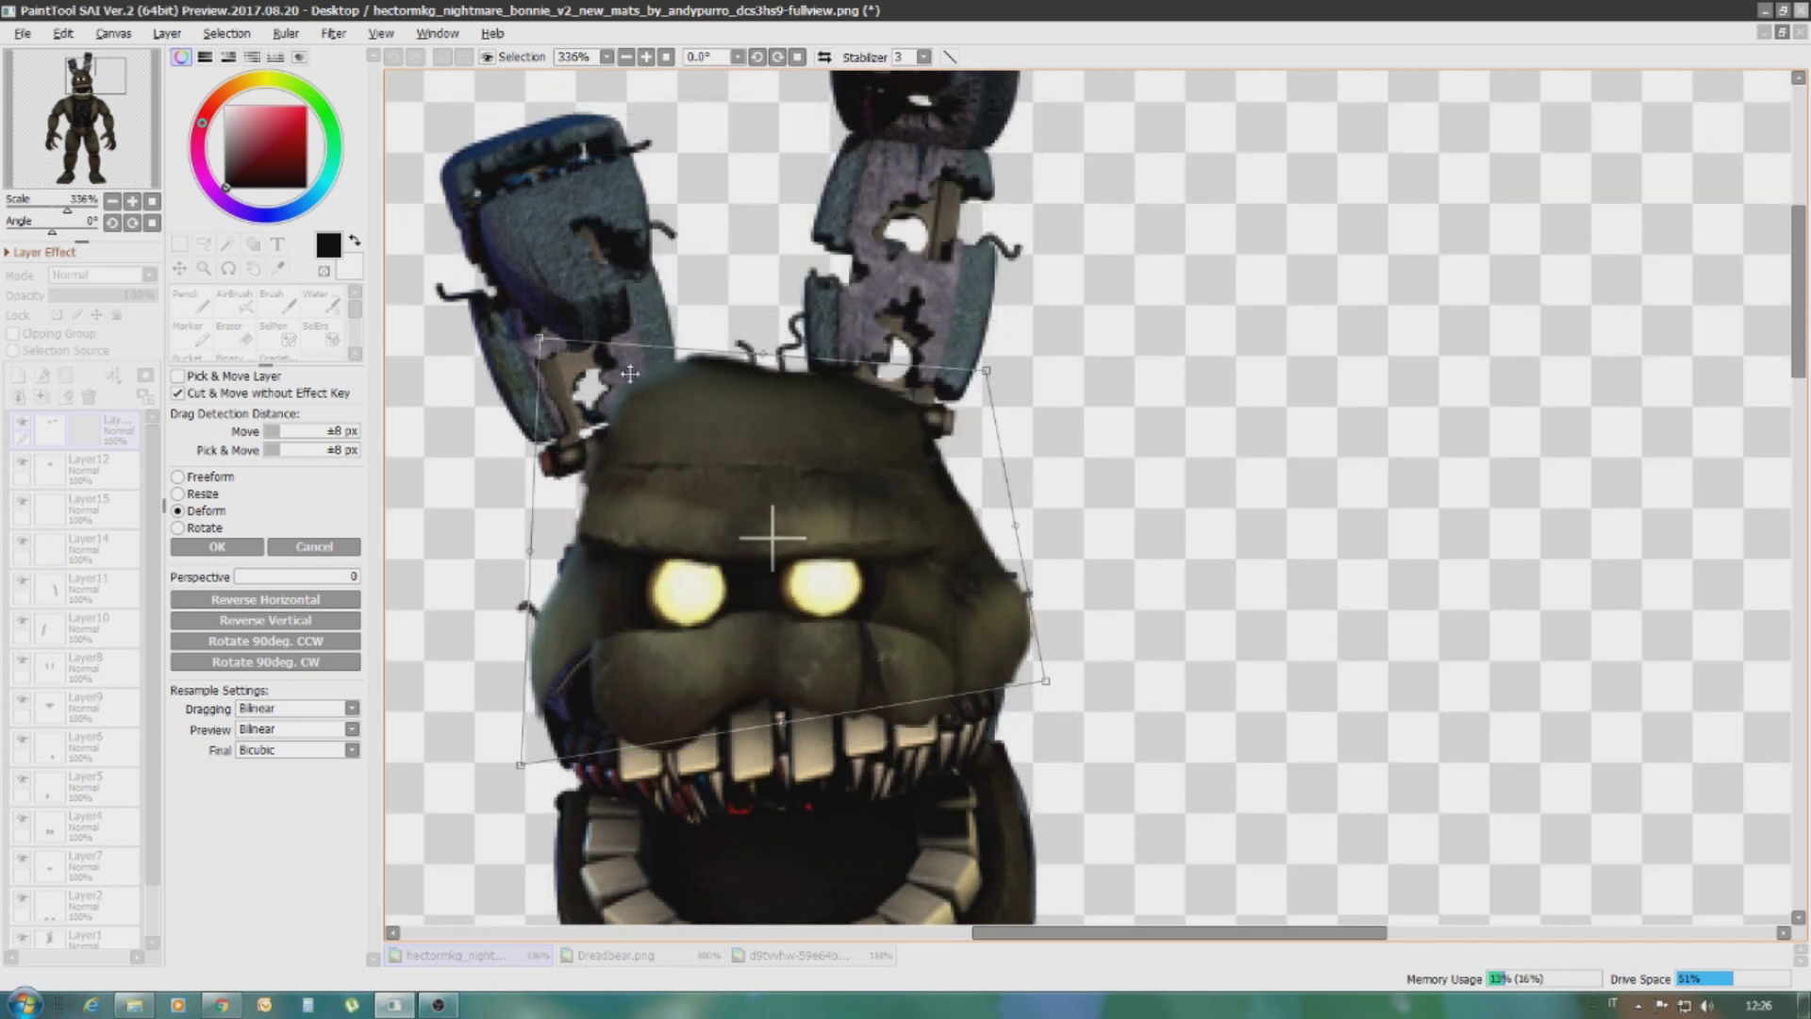
left_click_drag(943, 393, 941, 376)
left_click_drag(562, 380, 562, 406)
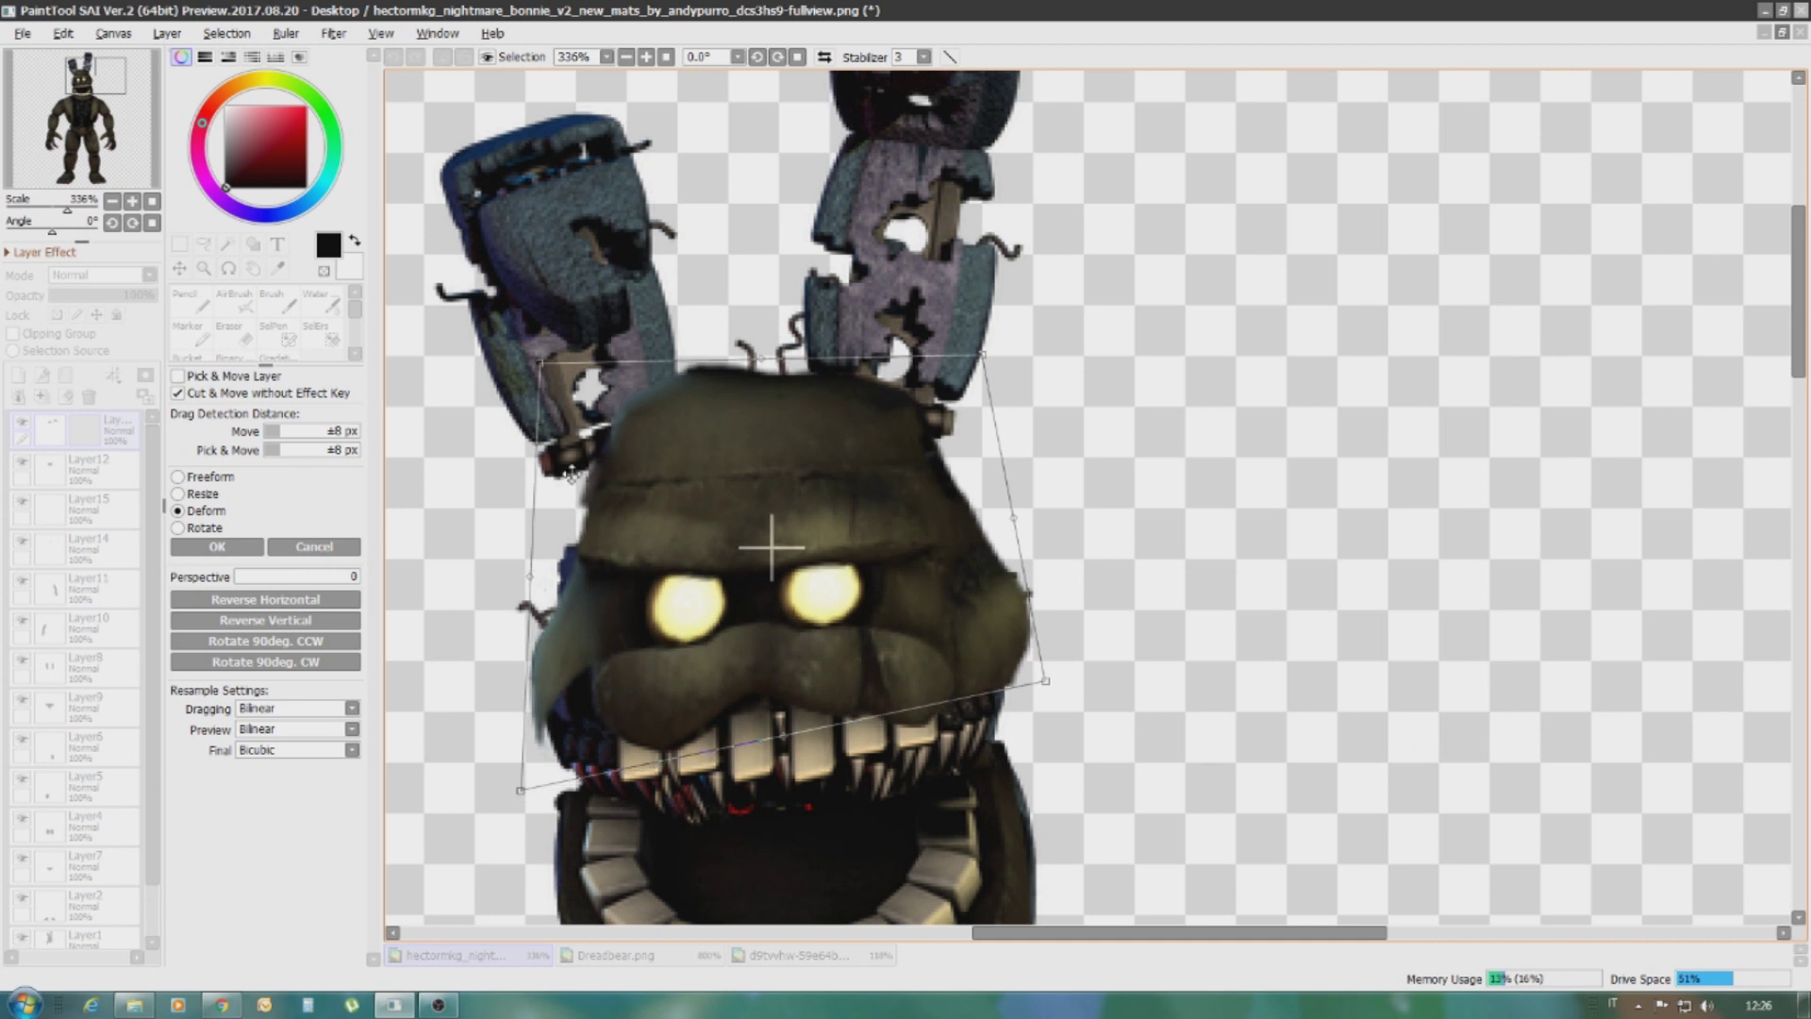
left_click_drag(737, 547, 755, 477)
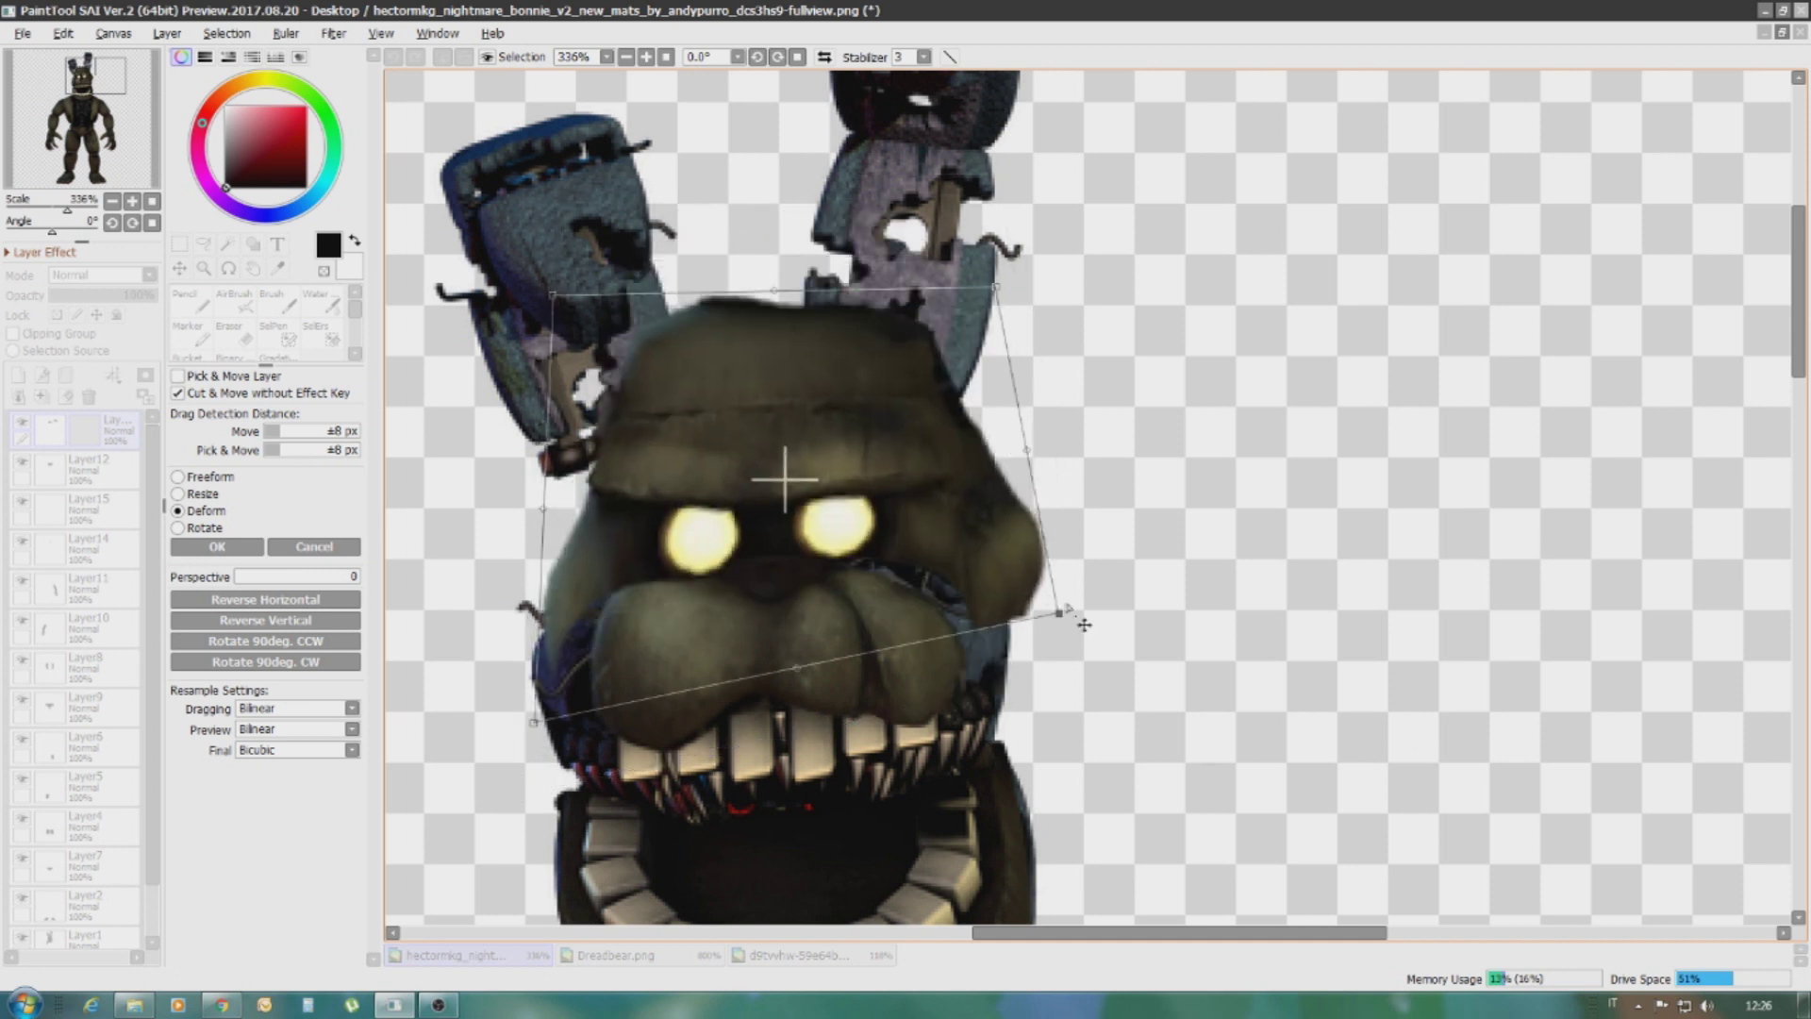
left_click_drag(930, 574, 1465, 546)
left_click(215, 549)
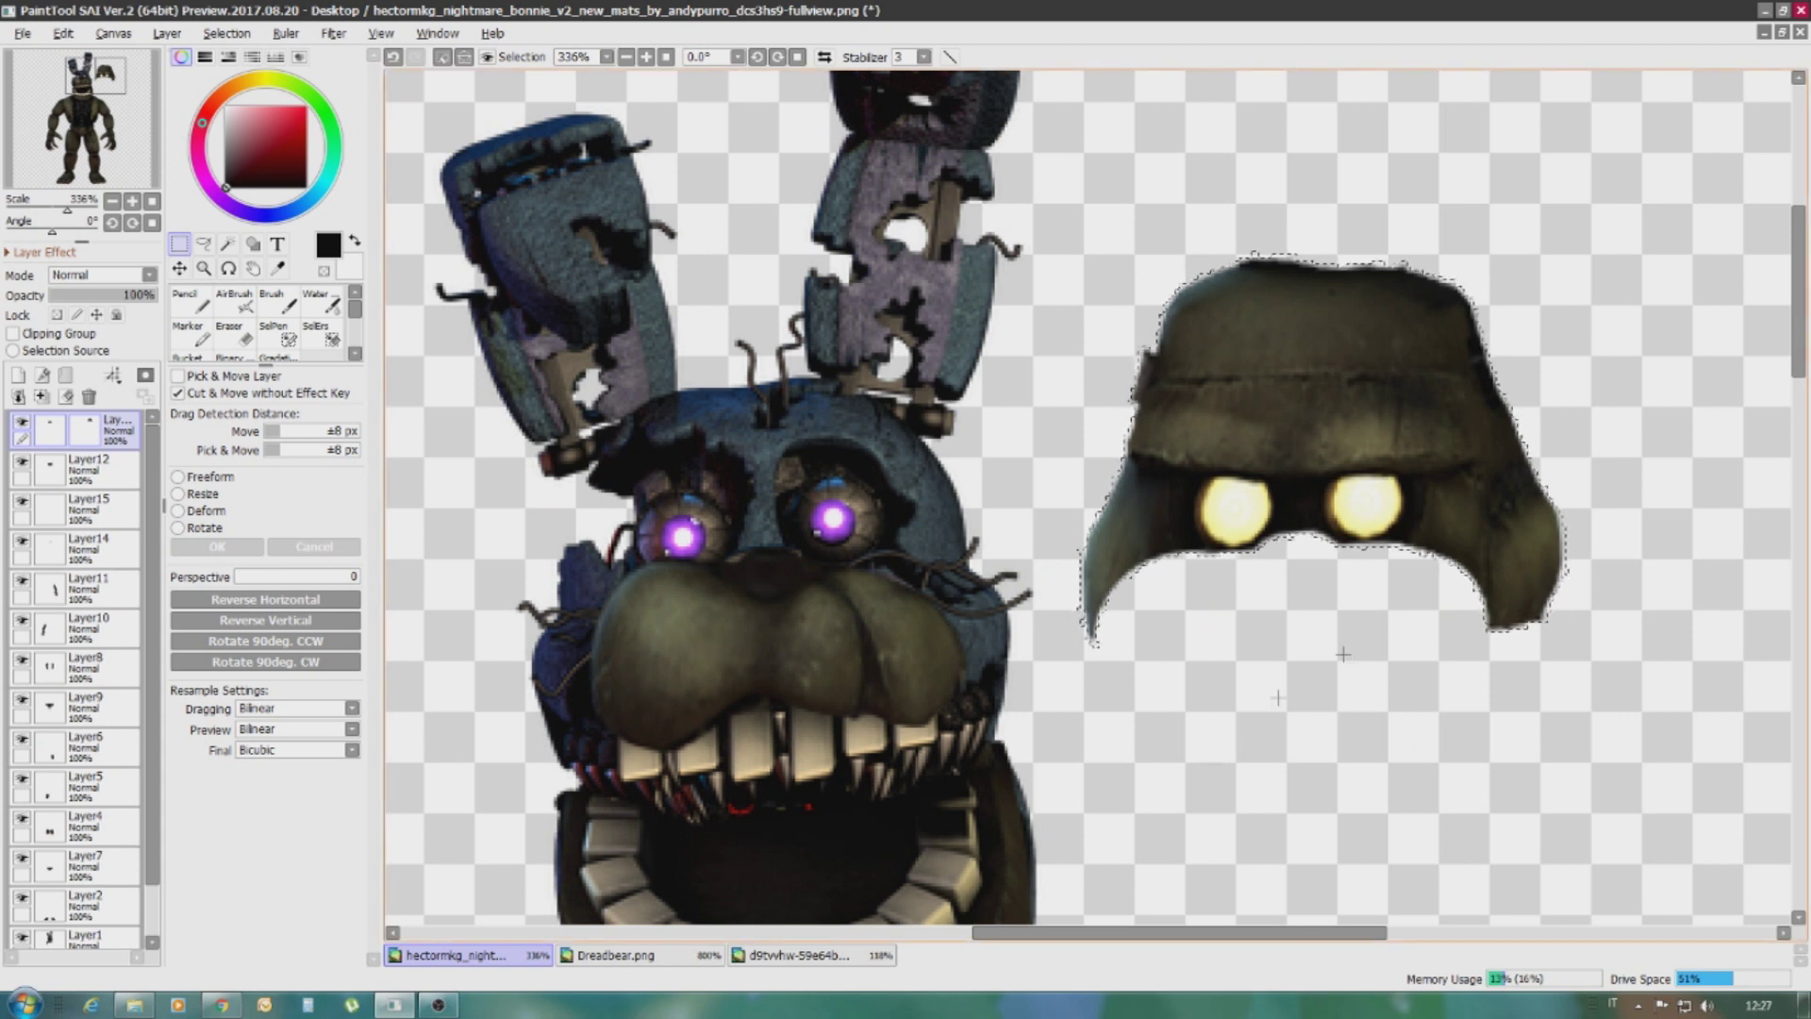
Select both glowing eyes of the hat piece with the selection pen at size 20 and copy them
scroll(1343, 654, "up", 4)
key("s")
left_click_drag(647, 485, 660, 495)
mouse_move(1160, 472)
left_mouse_down()
mouse_move(1186, 484)
mouse_move(1172, 465)
left_mouse_up()
left_click(63, 33)
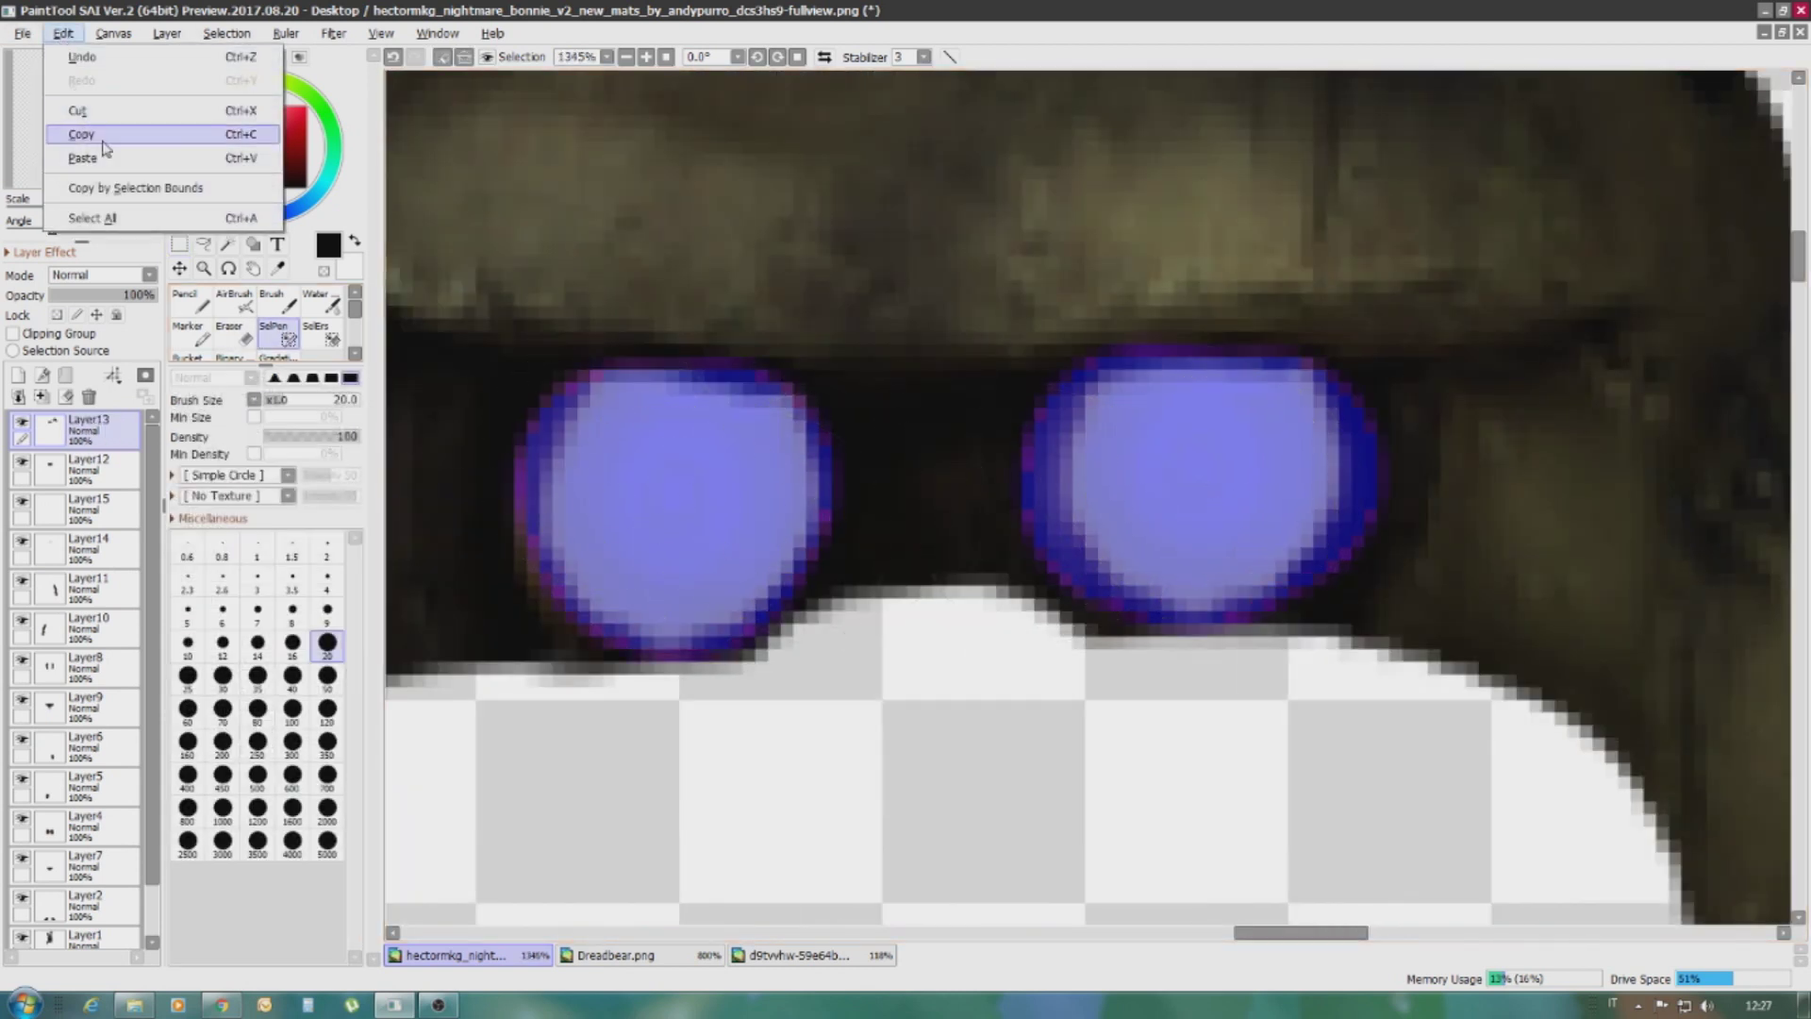
left_click(104, 148)
Try moving the hat piece's glowing eyes directly onto Bonnie's eye sockets, and undo the last placement
key("ctrl+v")
key("ctrl+t")
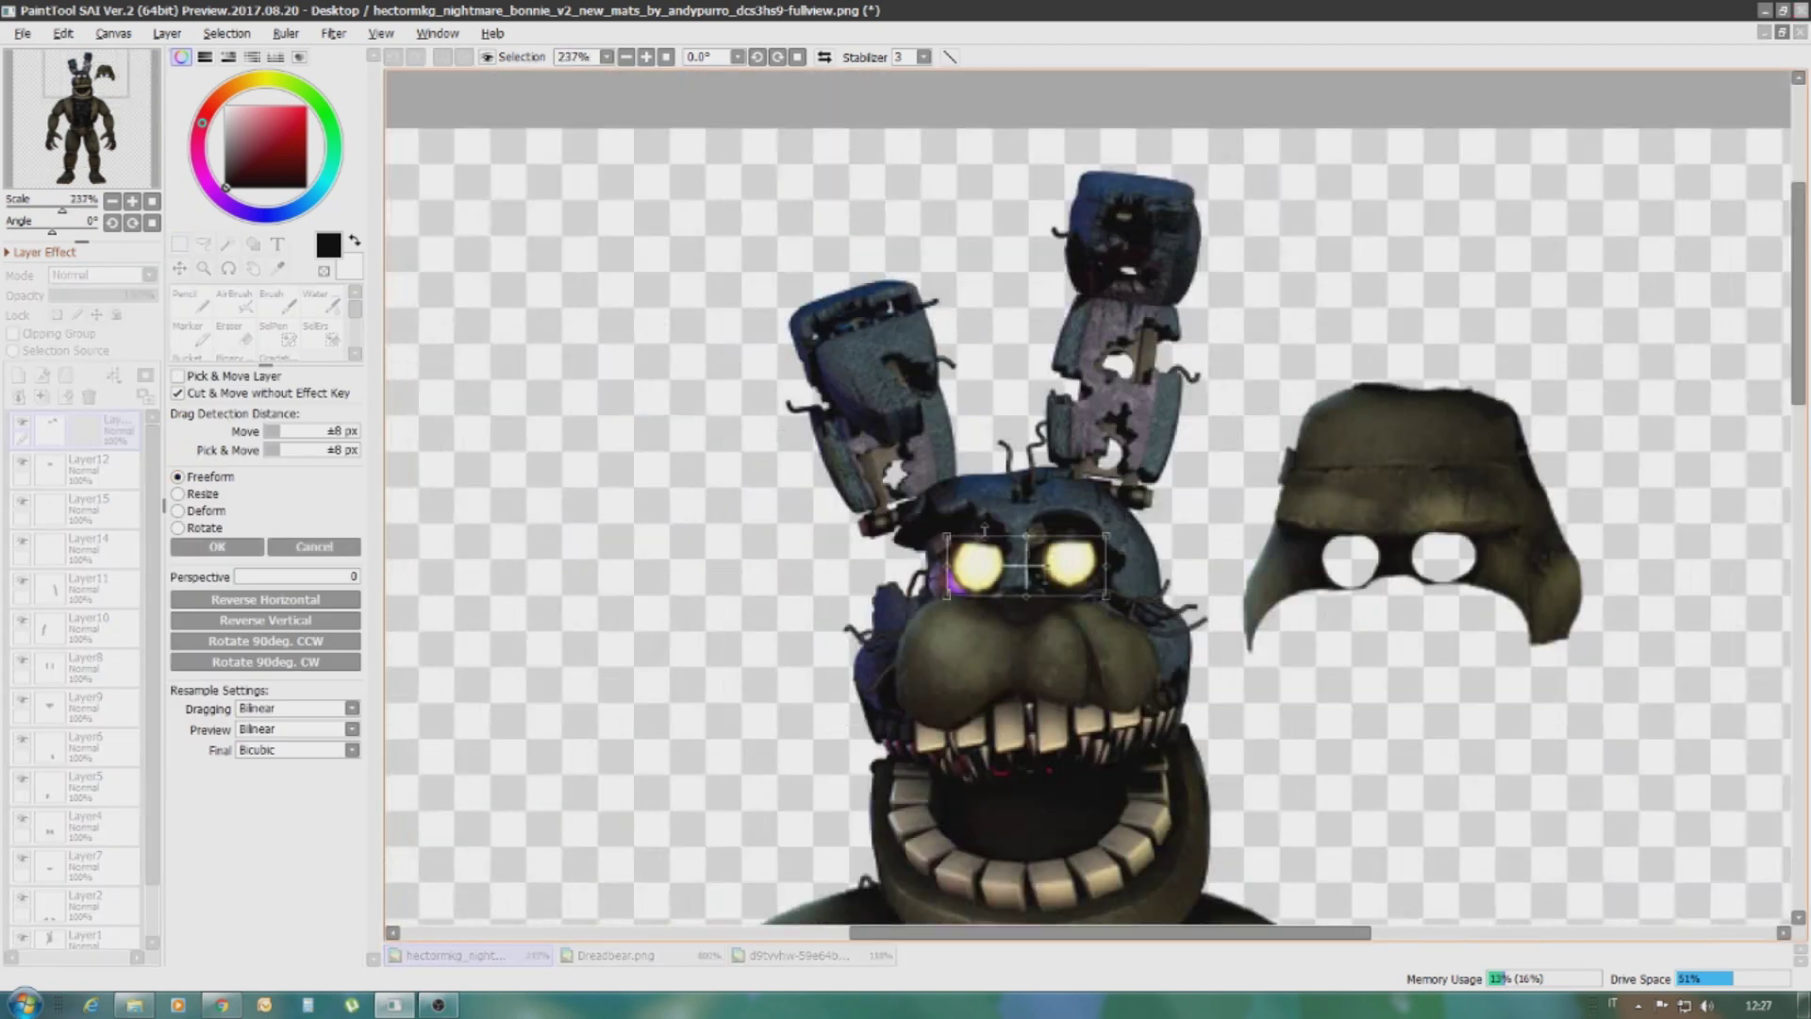
scroll(1033, 580, "up", 3)
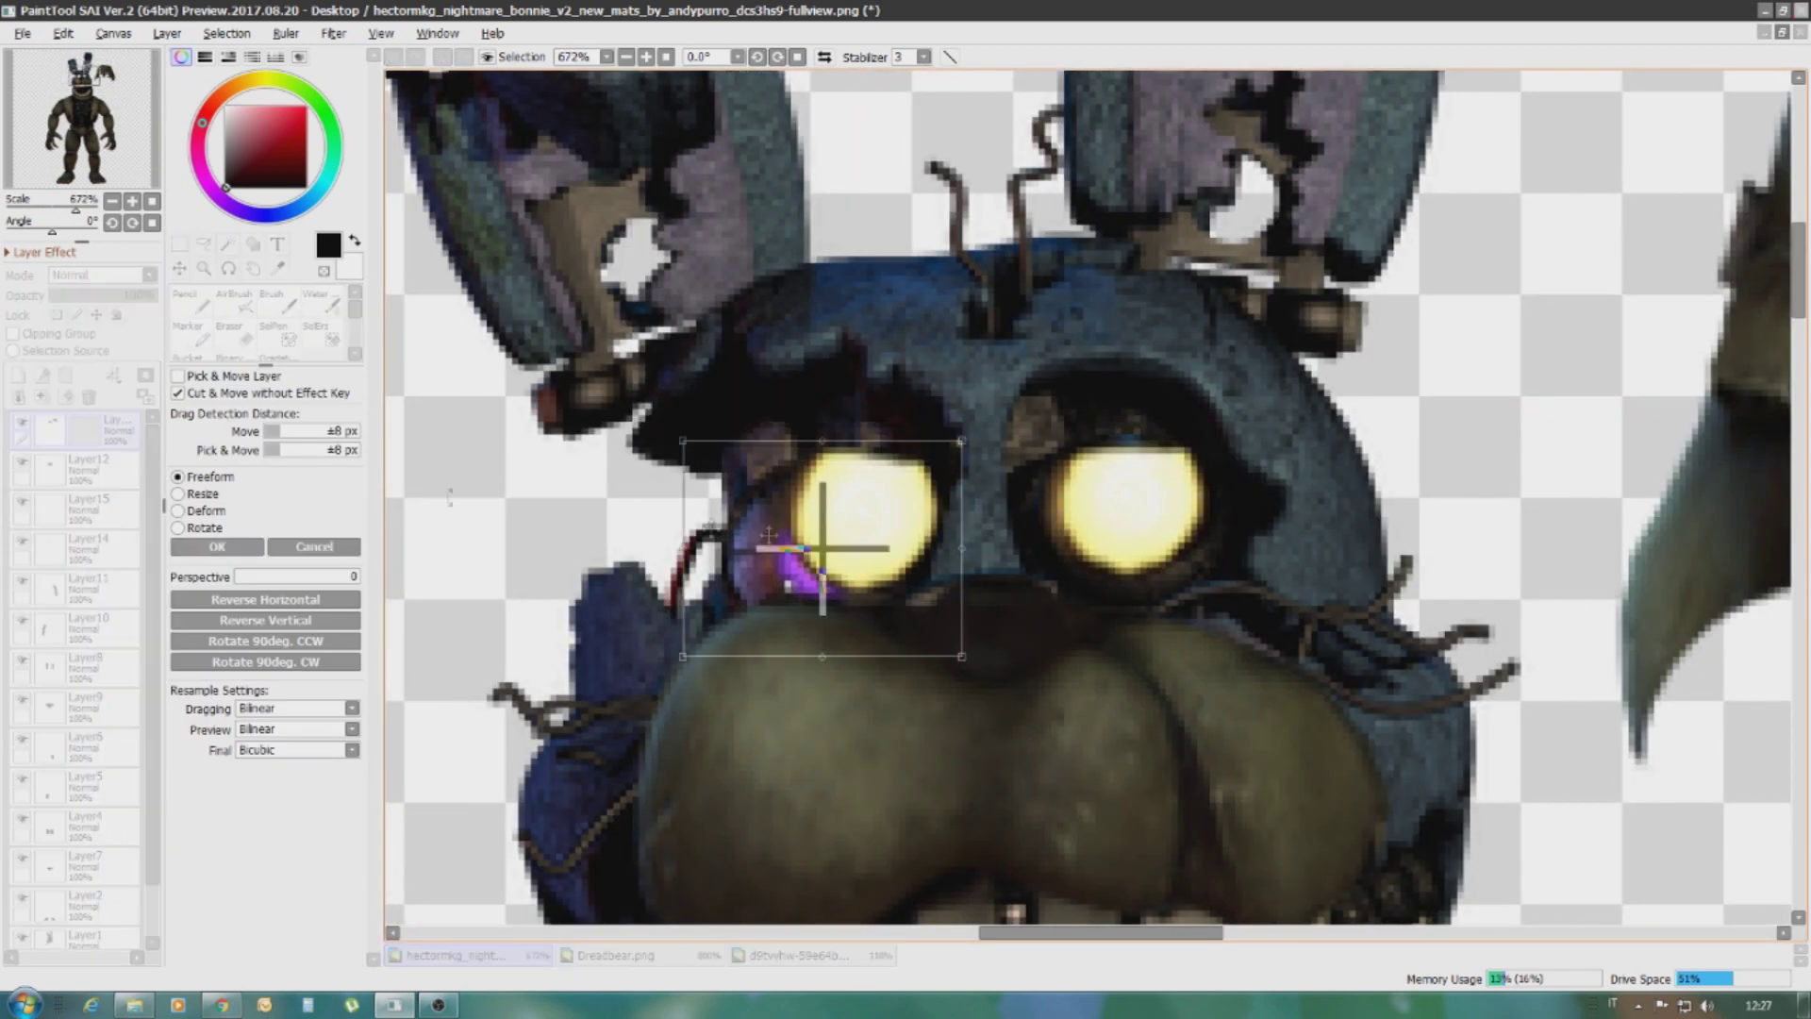
key("Return")
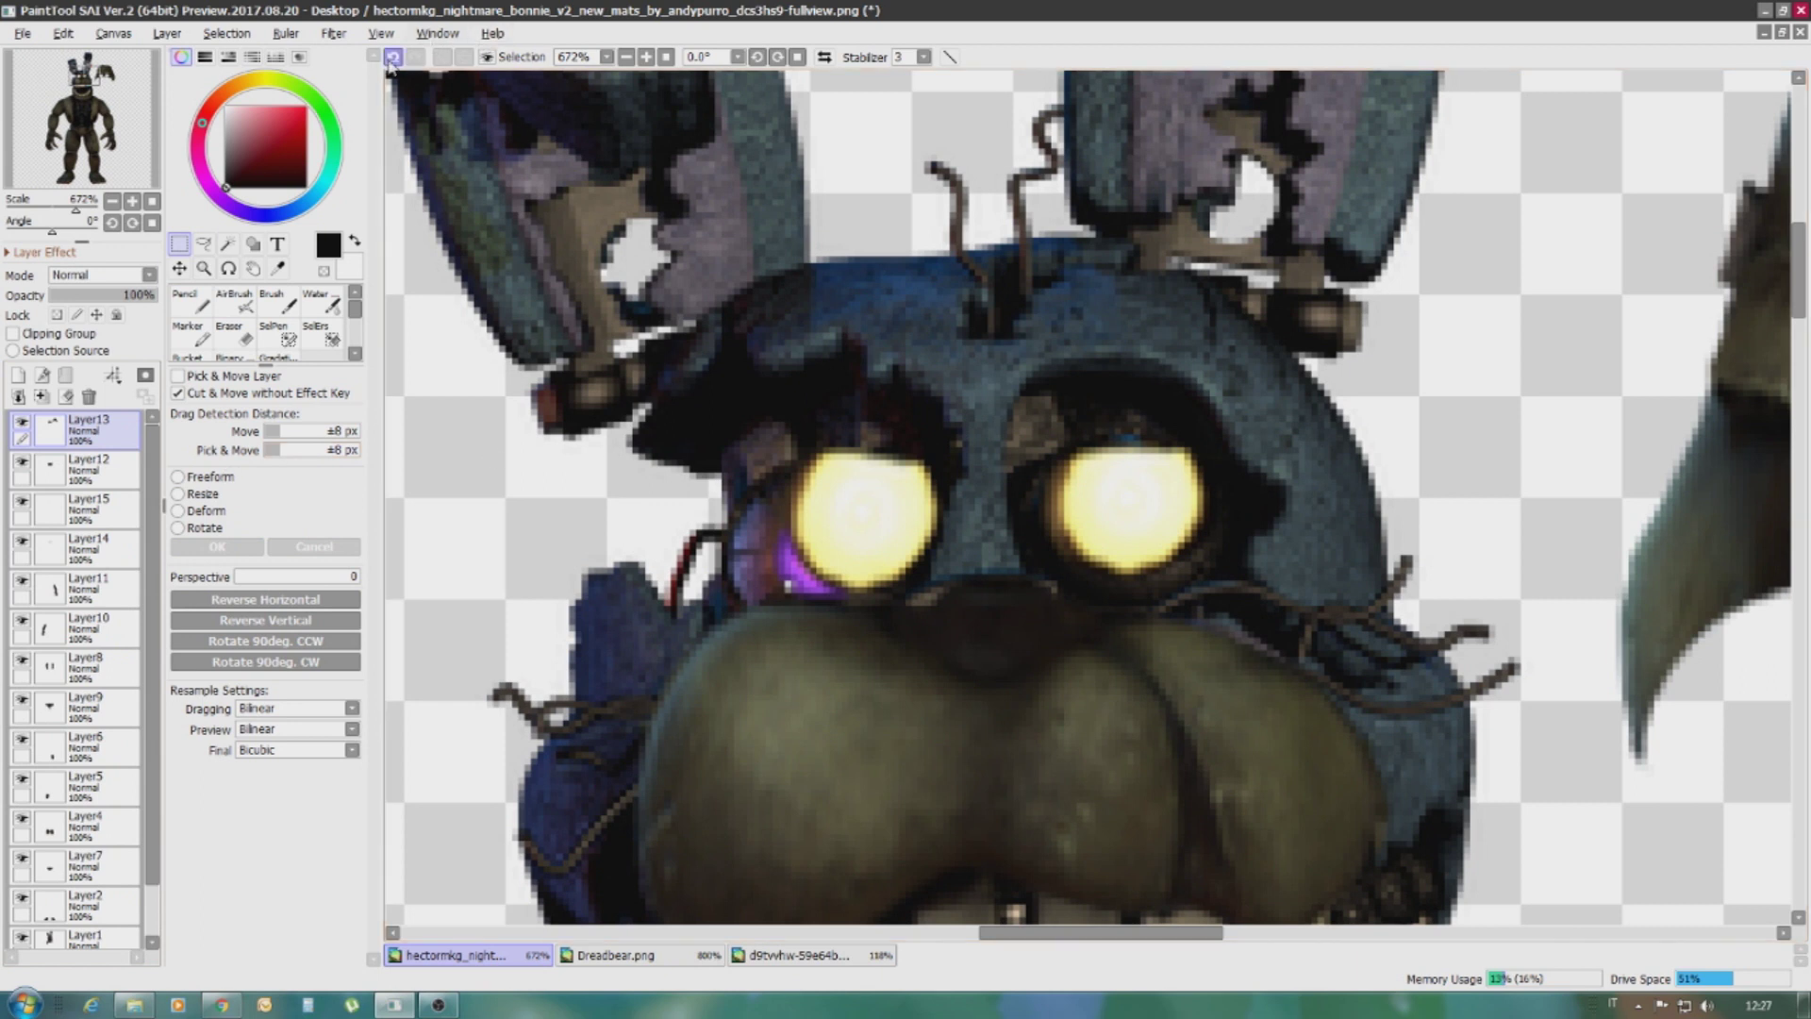
left_click(392, 56)
Paste the glowing eyes on a new layer and fit one over each of Bonnie's eye sockets
scroll(849, 472, "down", 3)
left_click(63, 33)
left_click(104, 141)
key("ctrl+t")
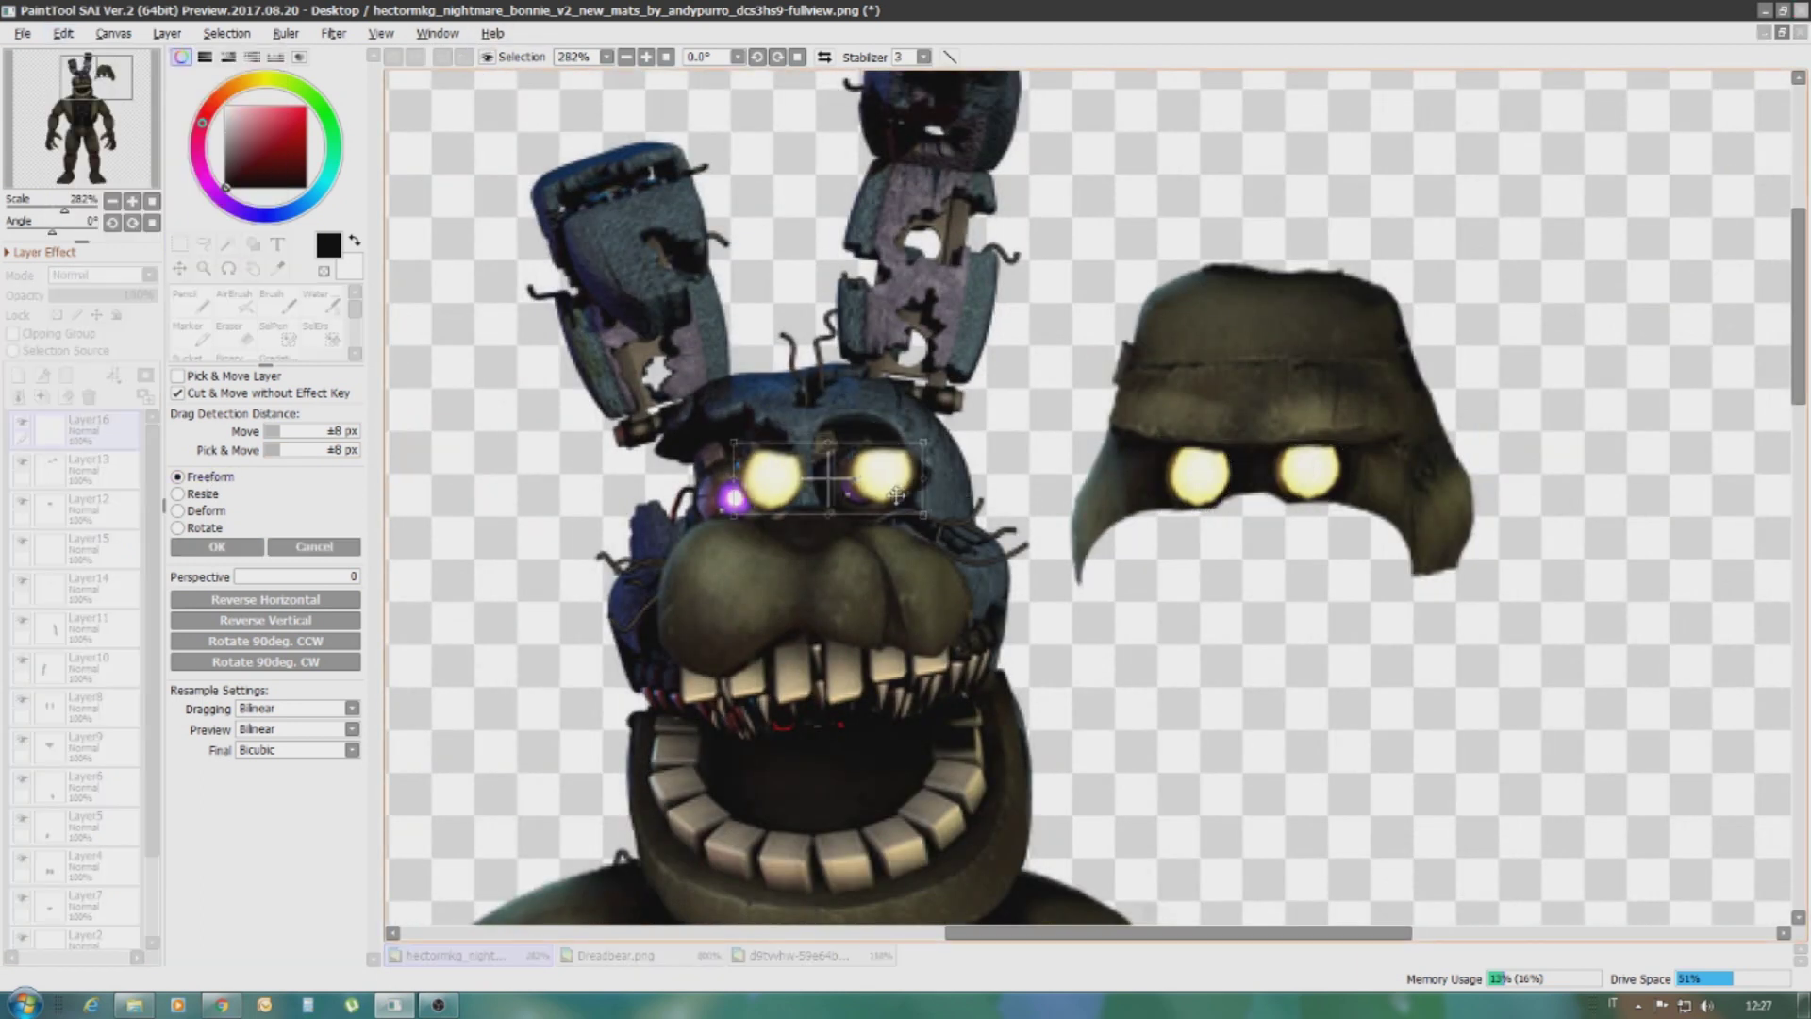
scroll(878, 500, "up", 2)
left_click_drag(849, 510, 772, 533)
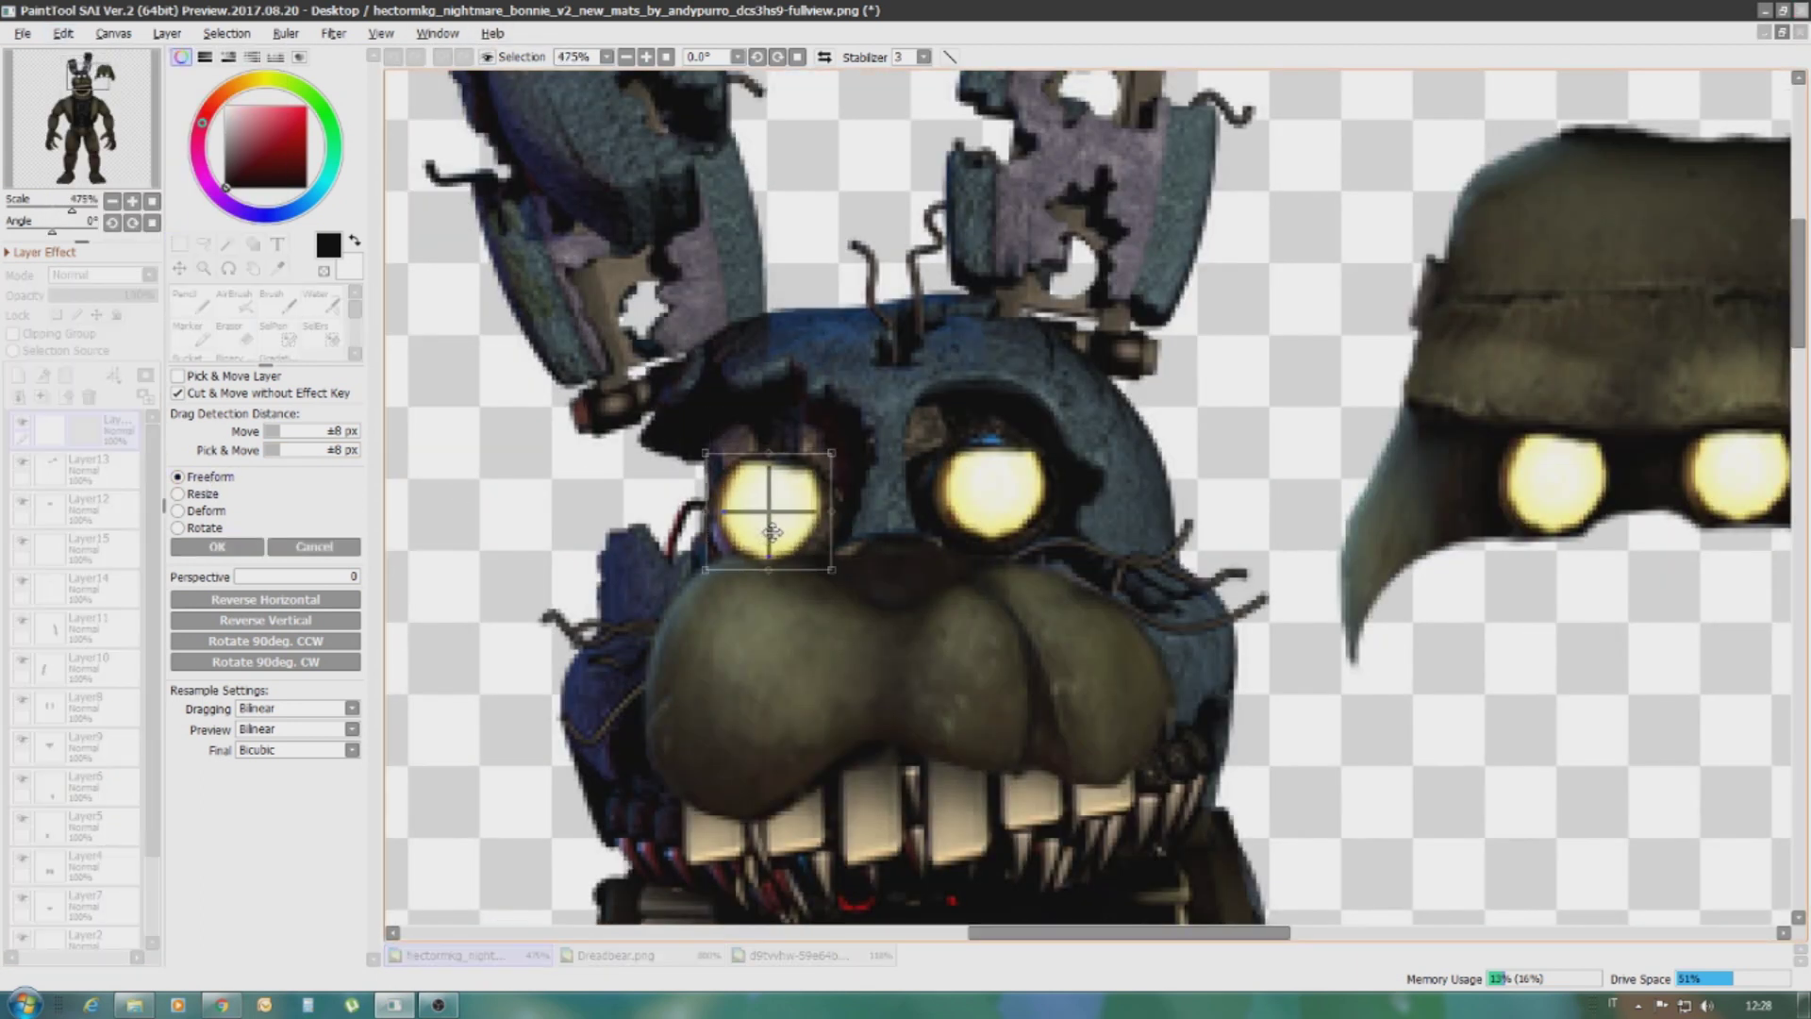
key("Return")
Trim the edges of the two pasted eyes with the Eraser at size 9
scroll(814, 571, "up", 4)
left_click(230, 332)
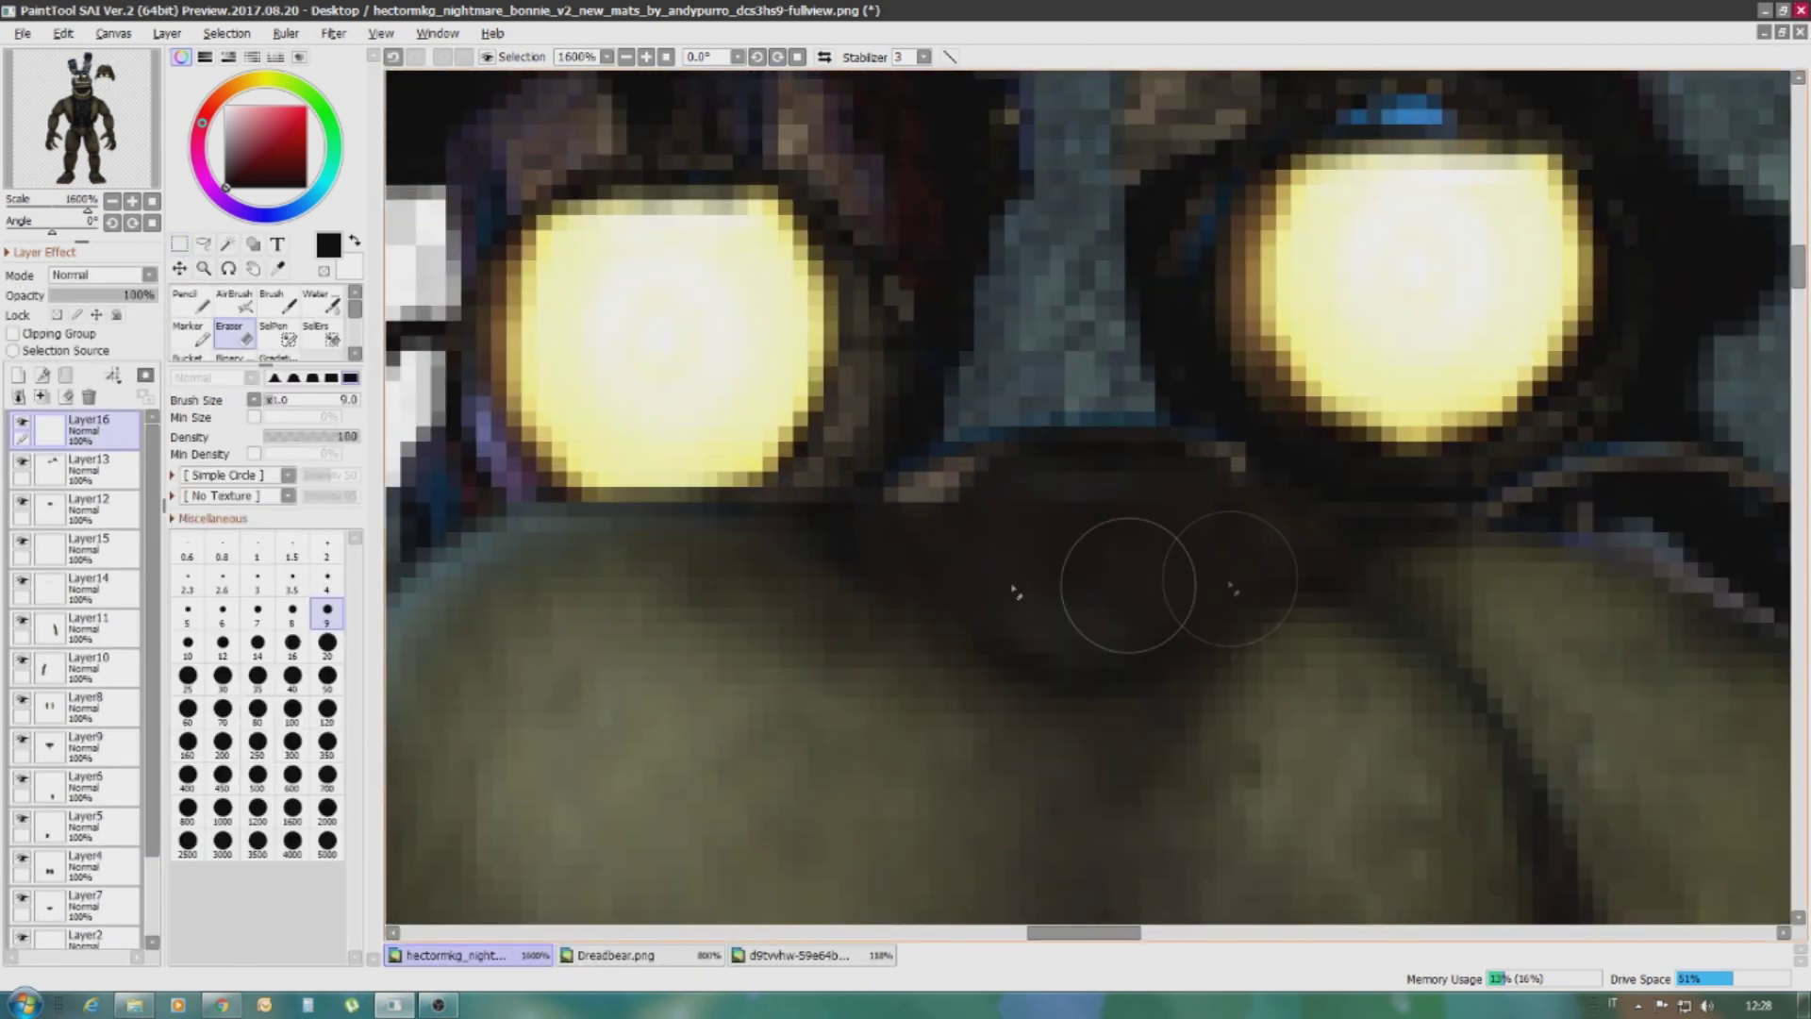
scroll(1232, 588, "down", 7)
Outline the hat piece's left flap with the Lasso and paste a copy on a new layer
scroll(615, 420, "up", 4)
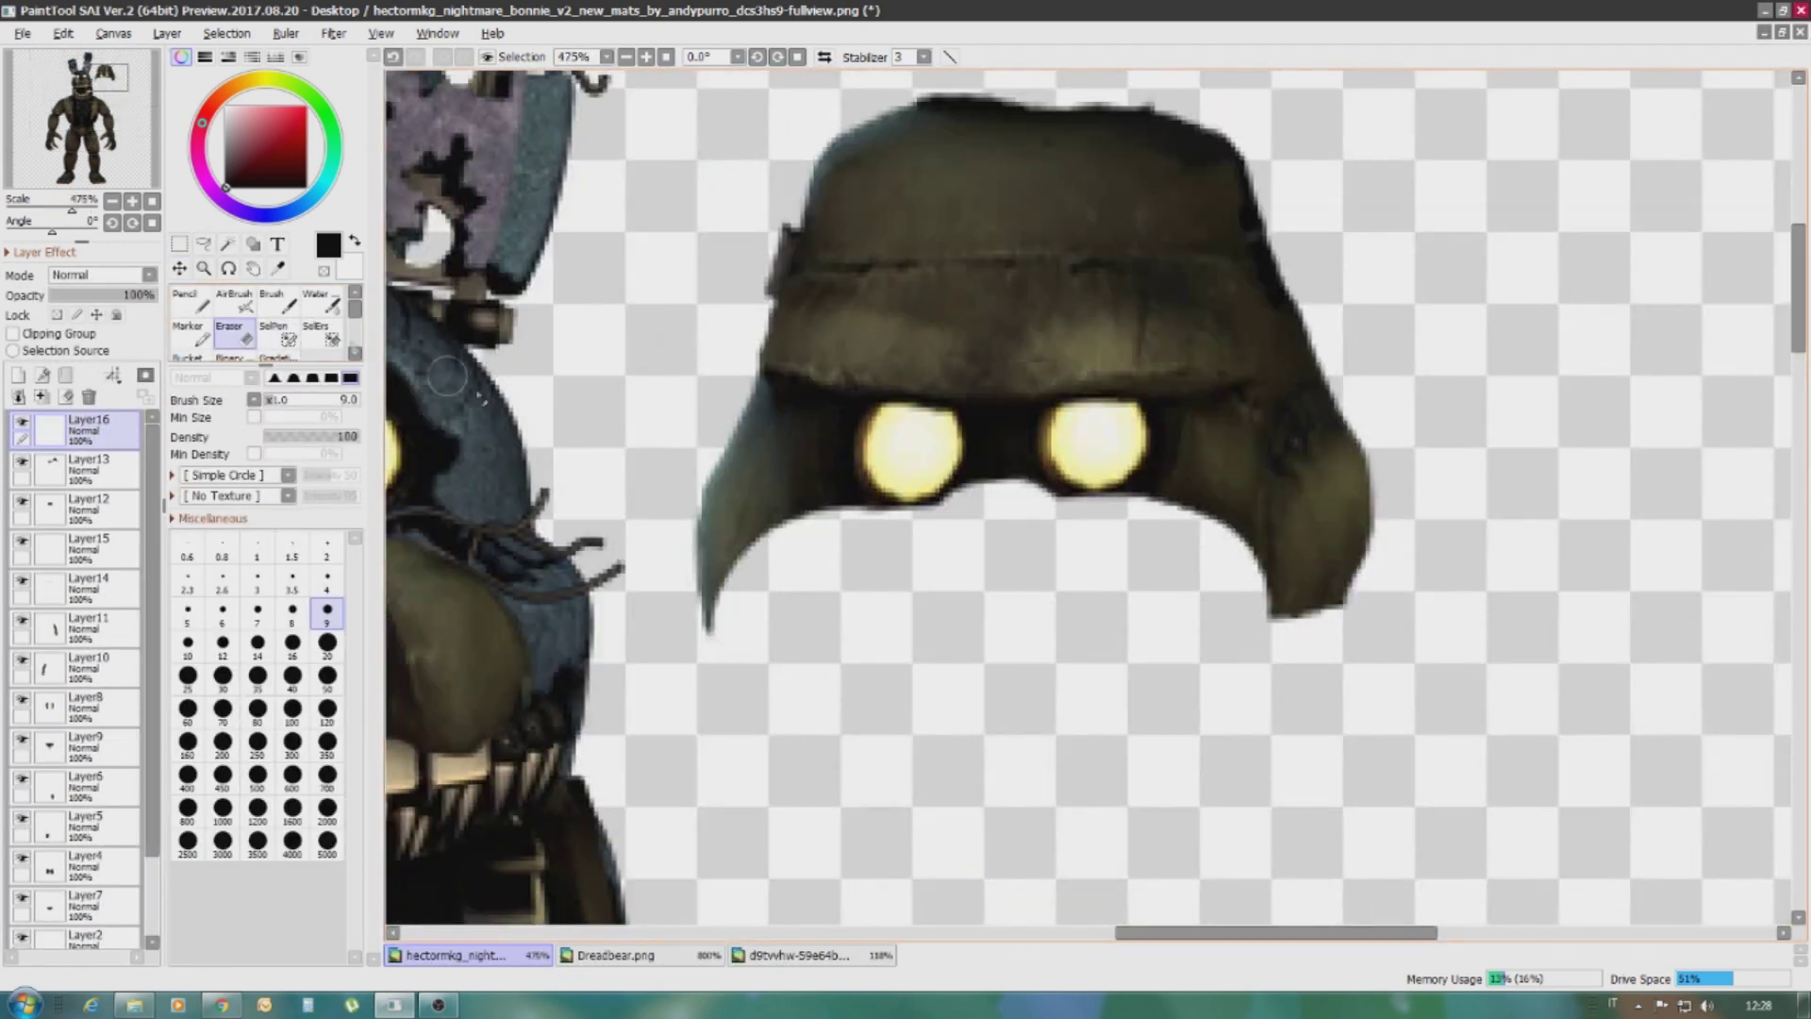
key("a")
left_click_drag(705, 665, 705, 667)
scroll(706, 667, "down", 2)
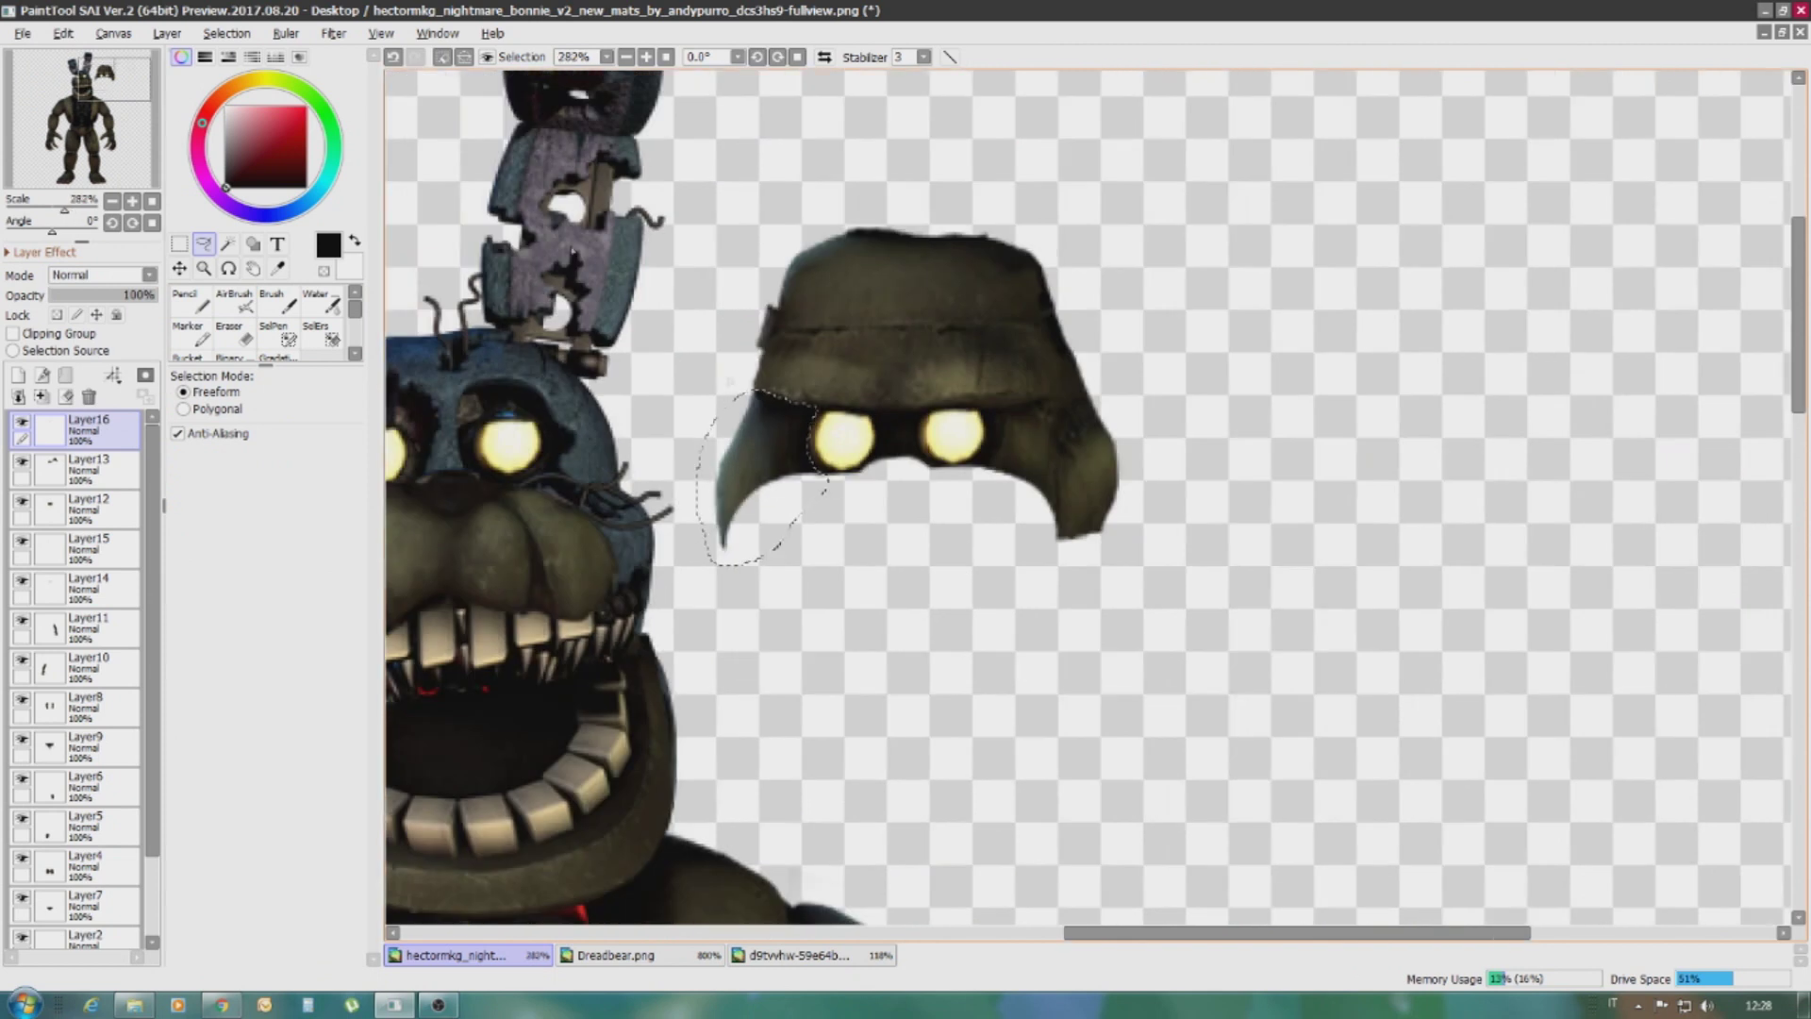
key("v")
left_click(95, 472)
left_click(63, 33)
left_click(85, 87)
key("ctrl+v")
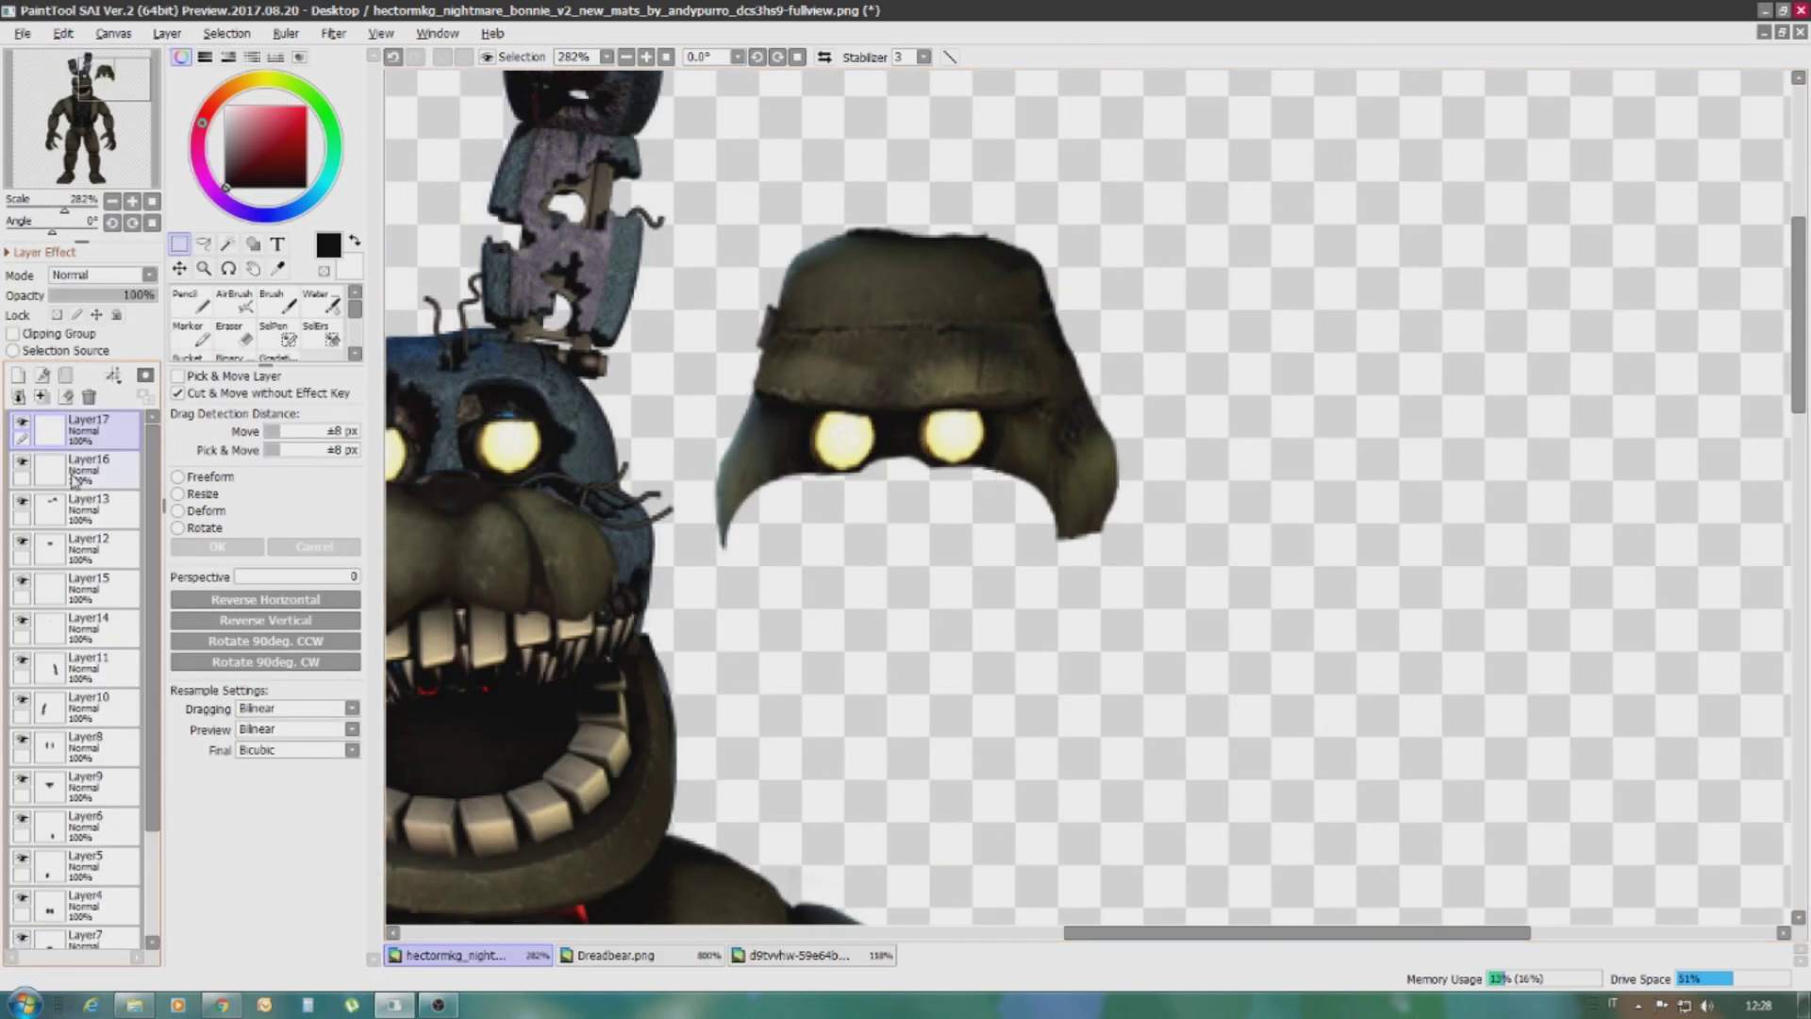
Paste the left flap from Layer13 and try rotating it into place over Bonnie's left cheek
left_click(63, 33)
left_click(85, 86)
key("ctrl+v")
key("ctrl+t")
scroll(752, 525, "down", 1)
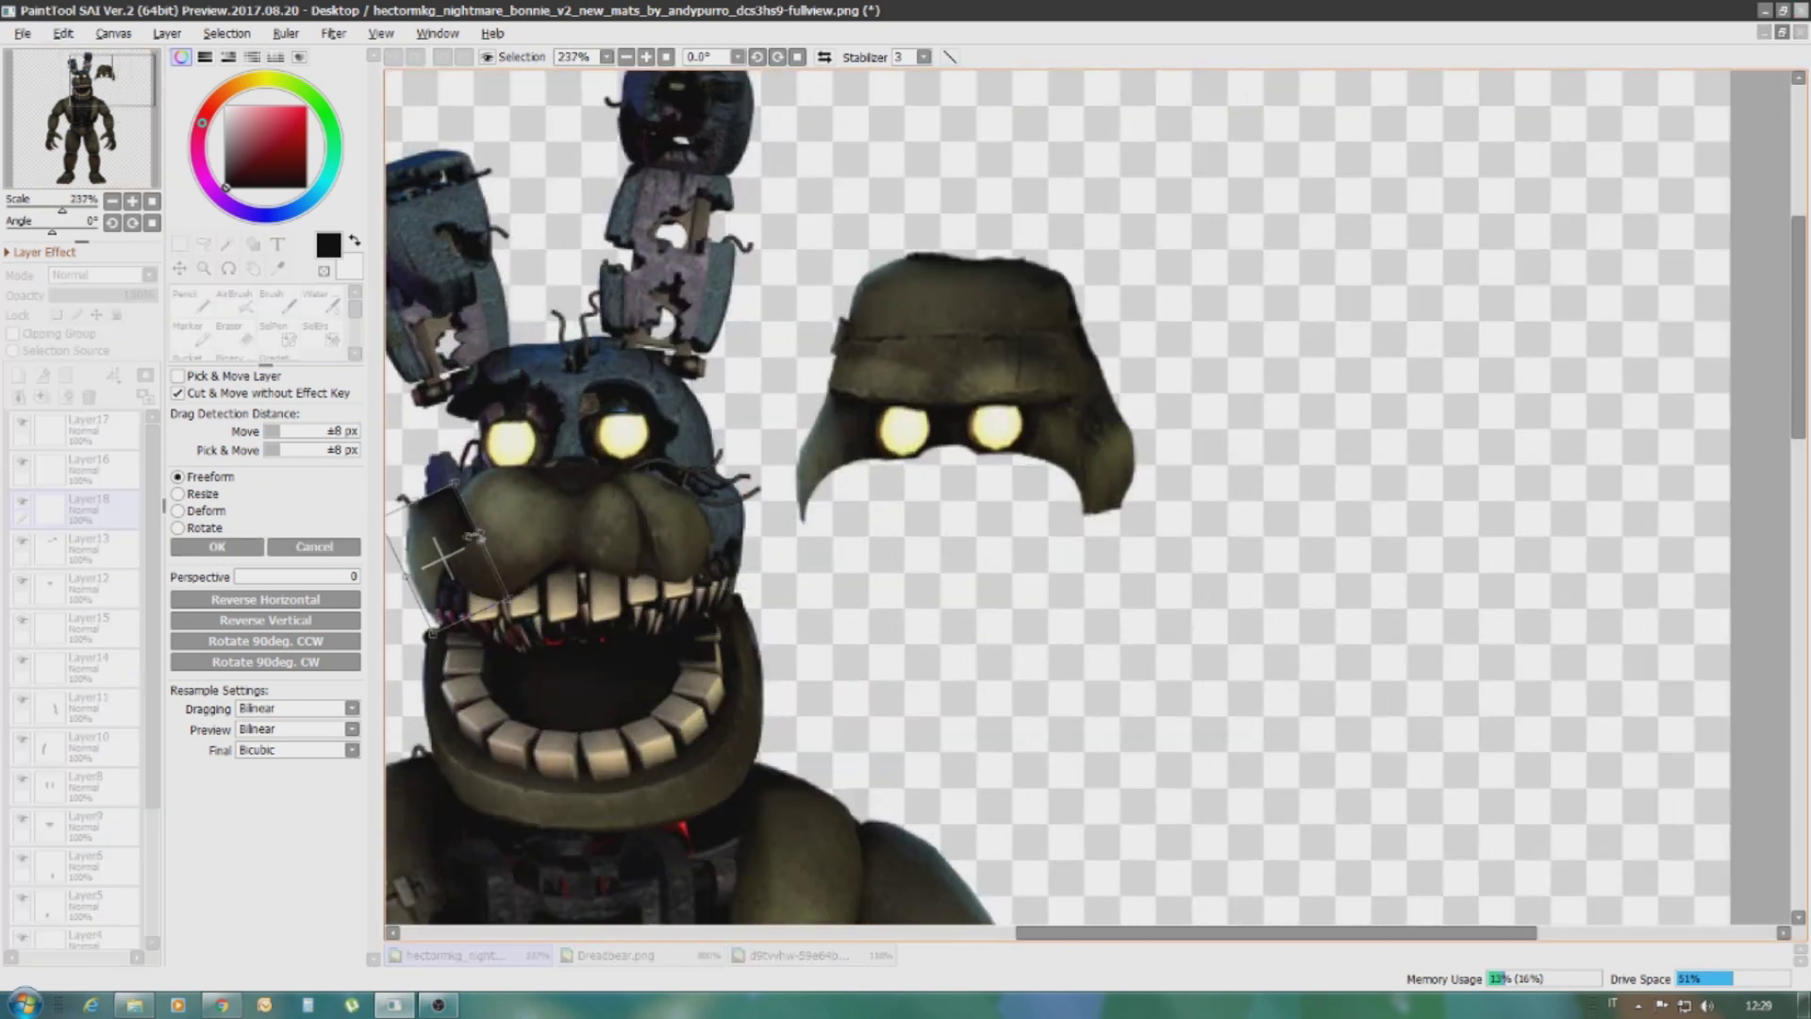
left_click(253, 551)
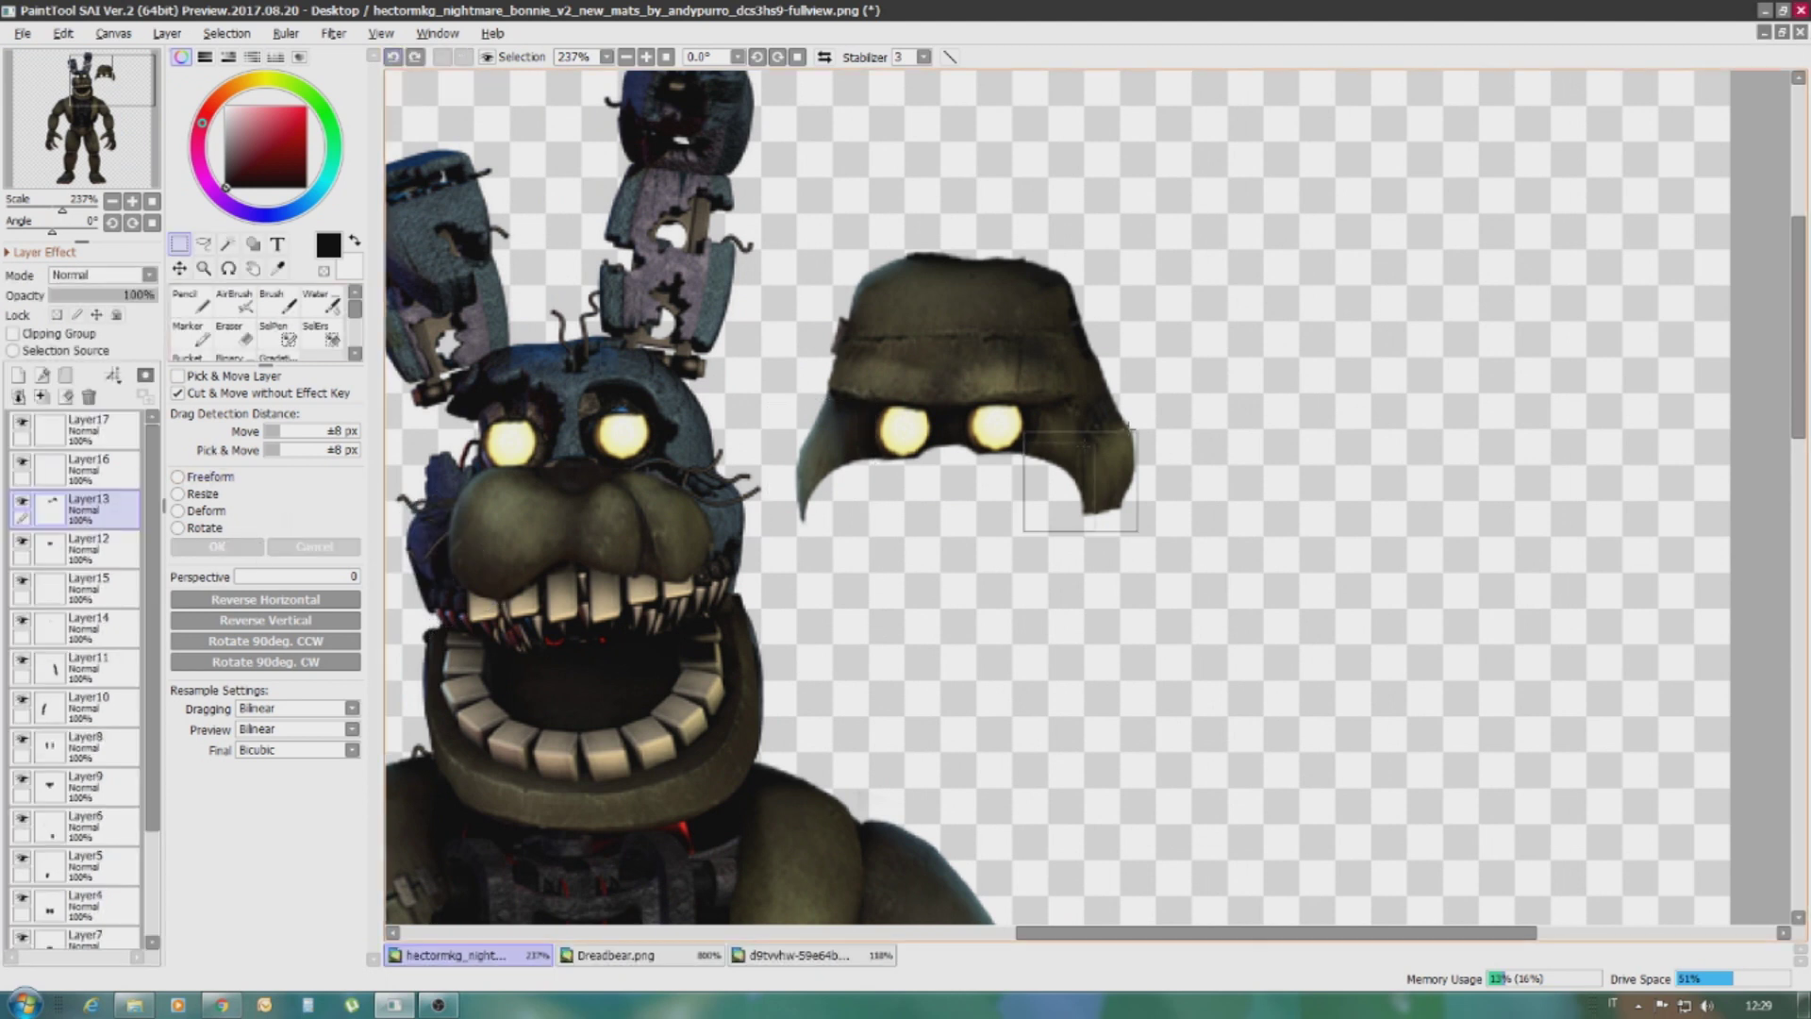
Copy the hat piece's right flap from Layer13, paste it and fit it over Bonnie's right cheek
left_click(63, 33)
left_click(85, 87)
key("ctrl+v")
key("ctrl+t")
left_click_drag(1114, 449, 735, 514)
scroll(736, 514, "up", 3)
Paste the flap again and place it, mirrored, over Bonnie's left cheek
left_click_drag(990, 437, 601, 406)
left_click(311, 546)
key("ctrl+v")
key("ctrl+t")
key("Return")
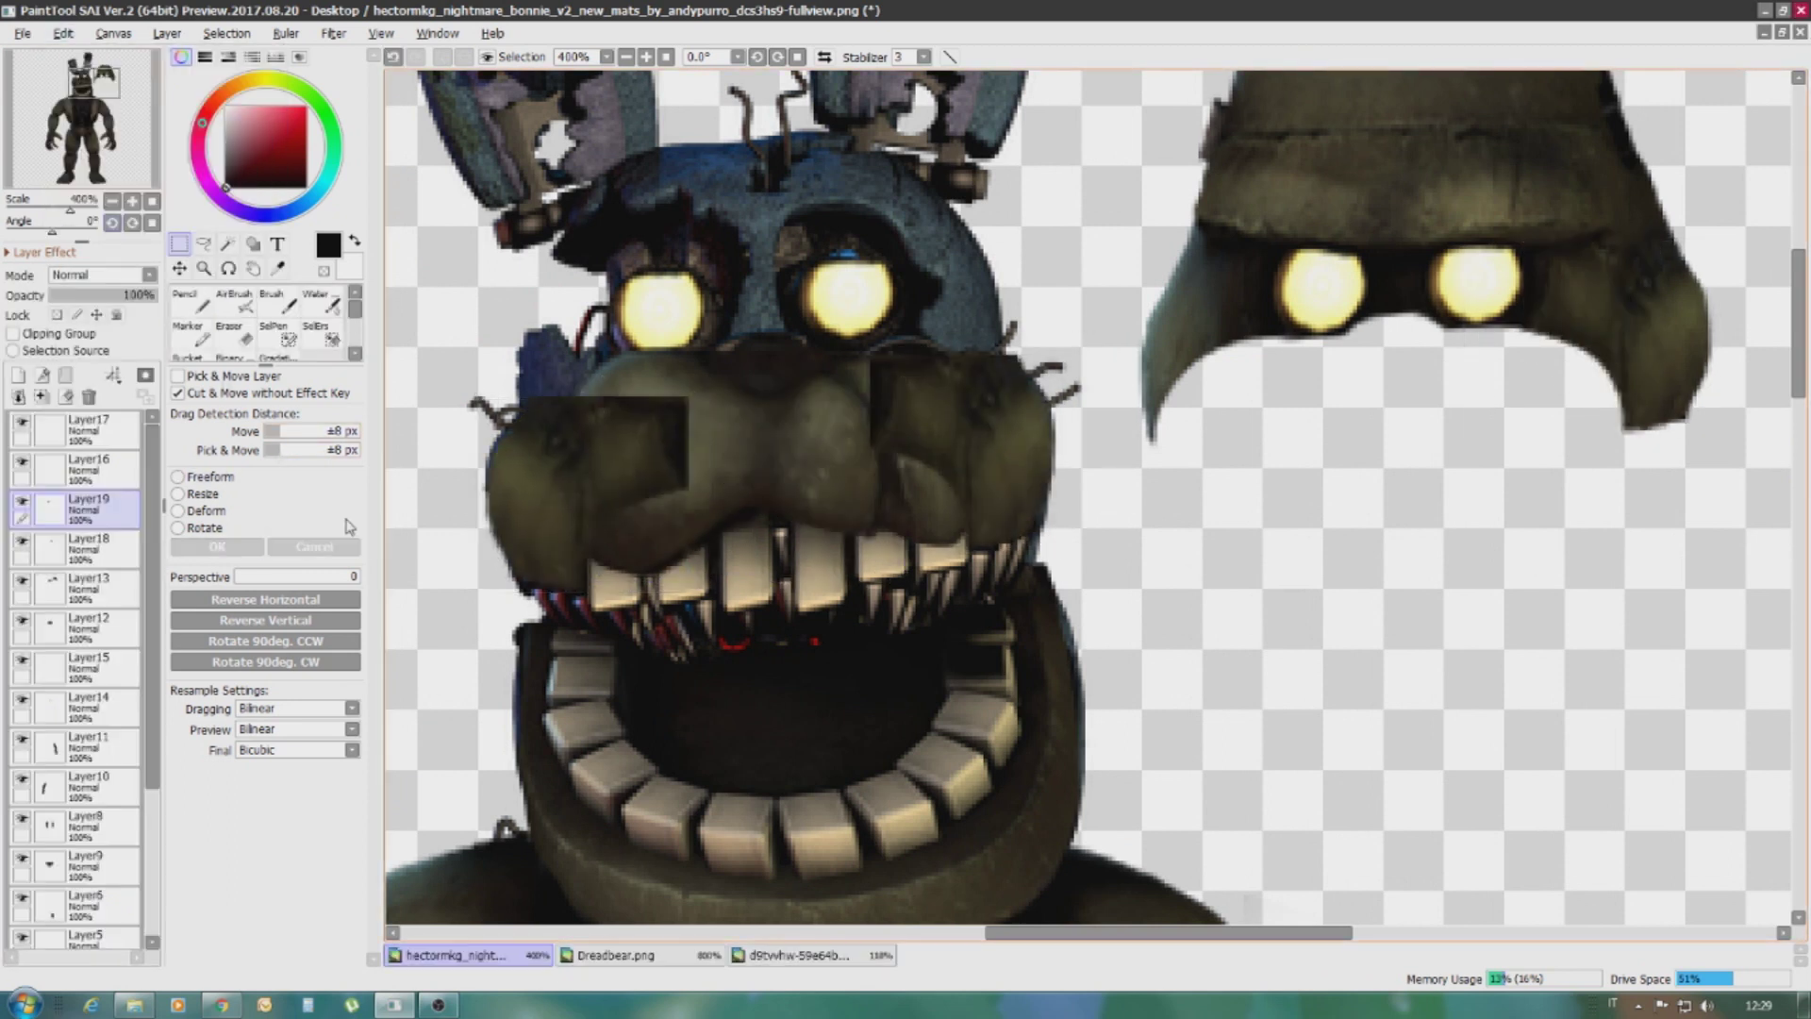
Paste a copy of the hat piece's left flap and try it rotated beside the head's right side
scroll(955, 269, "up", 2)
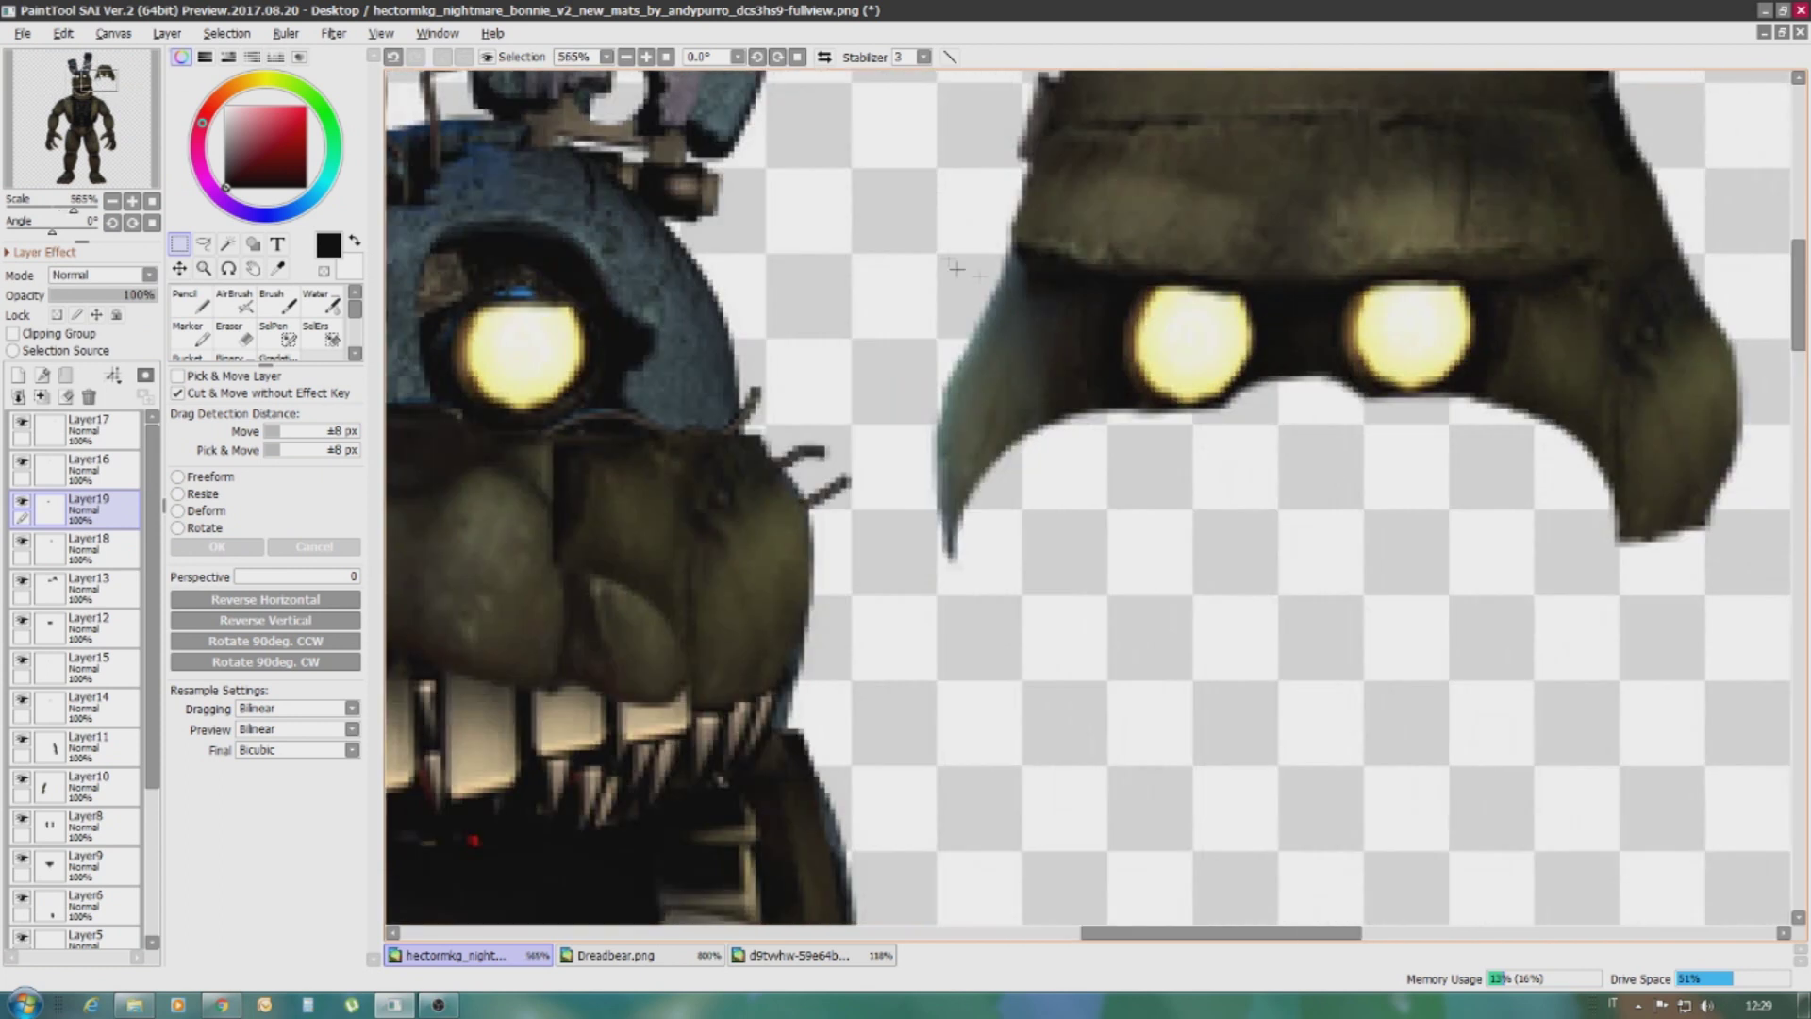
left_click(62, 33)
left_click(89, 122)
left_click(63, 33)
left_click(104, 212)
scroll(981, 376, "down", 2)
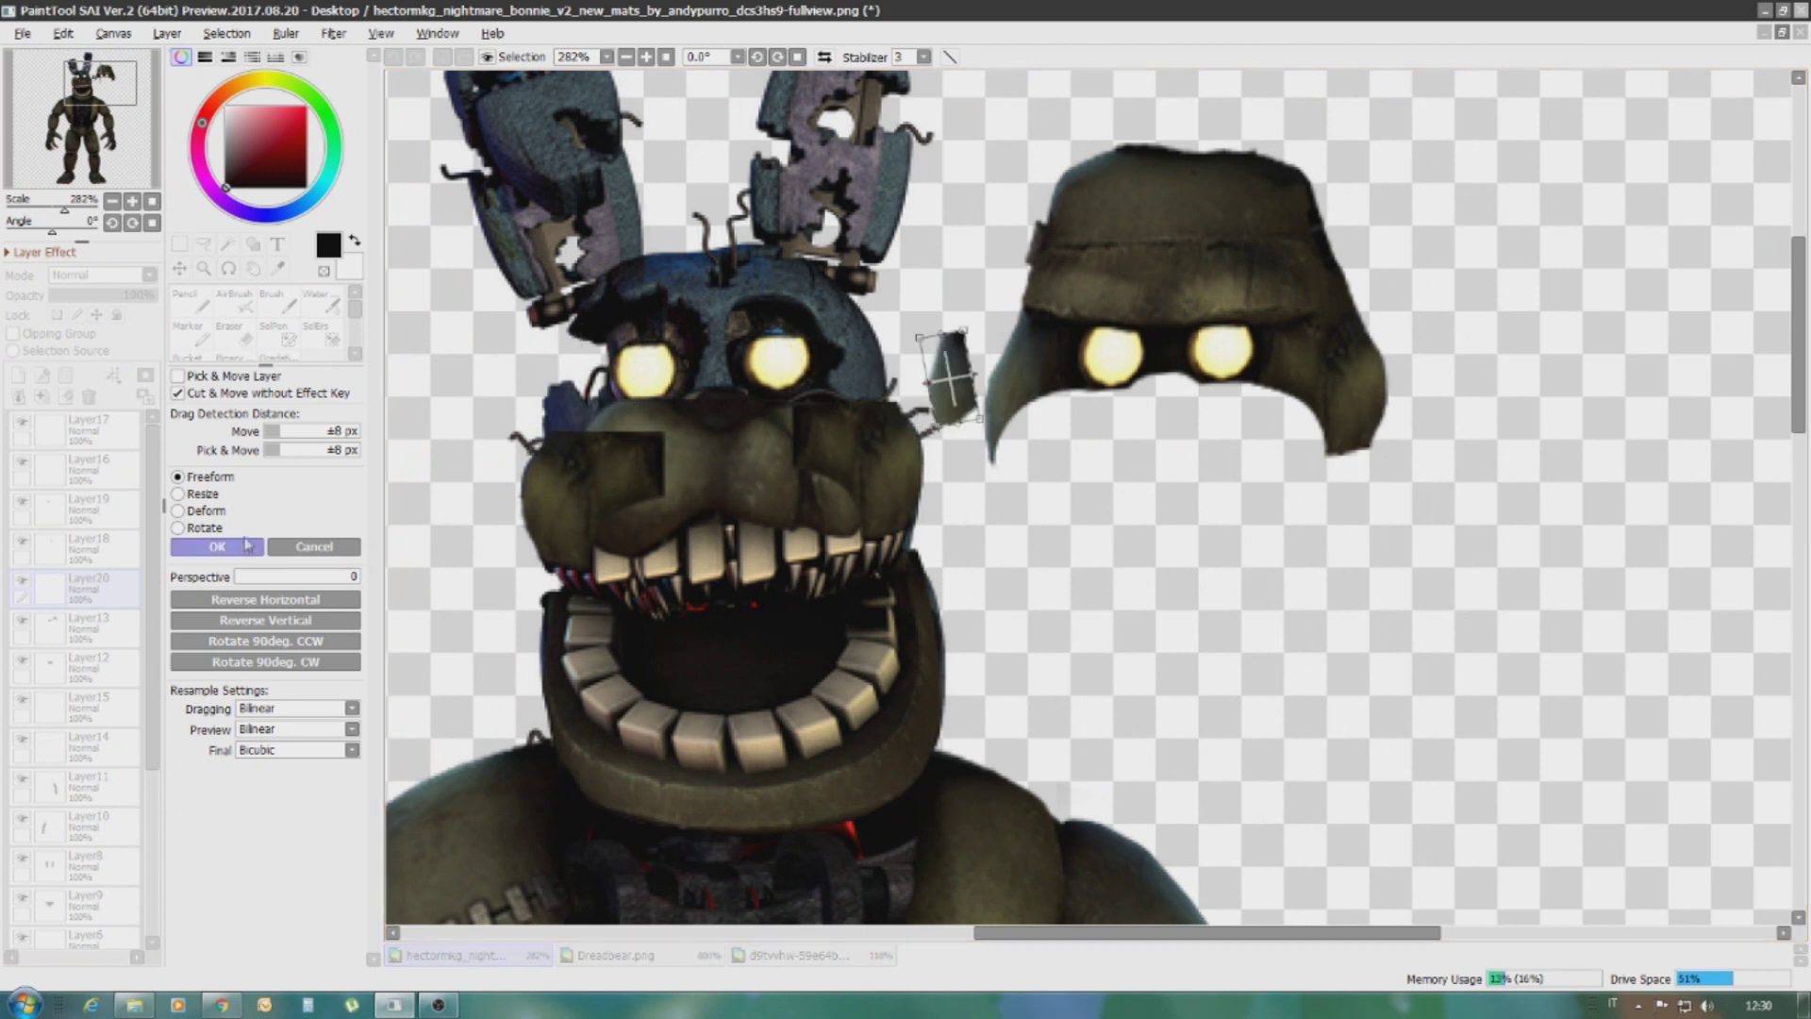
left_click(245, 544)
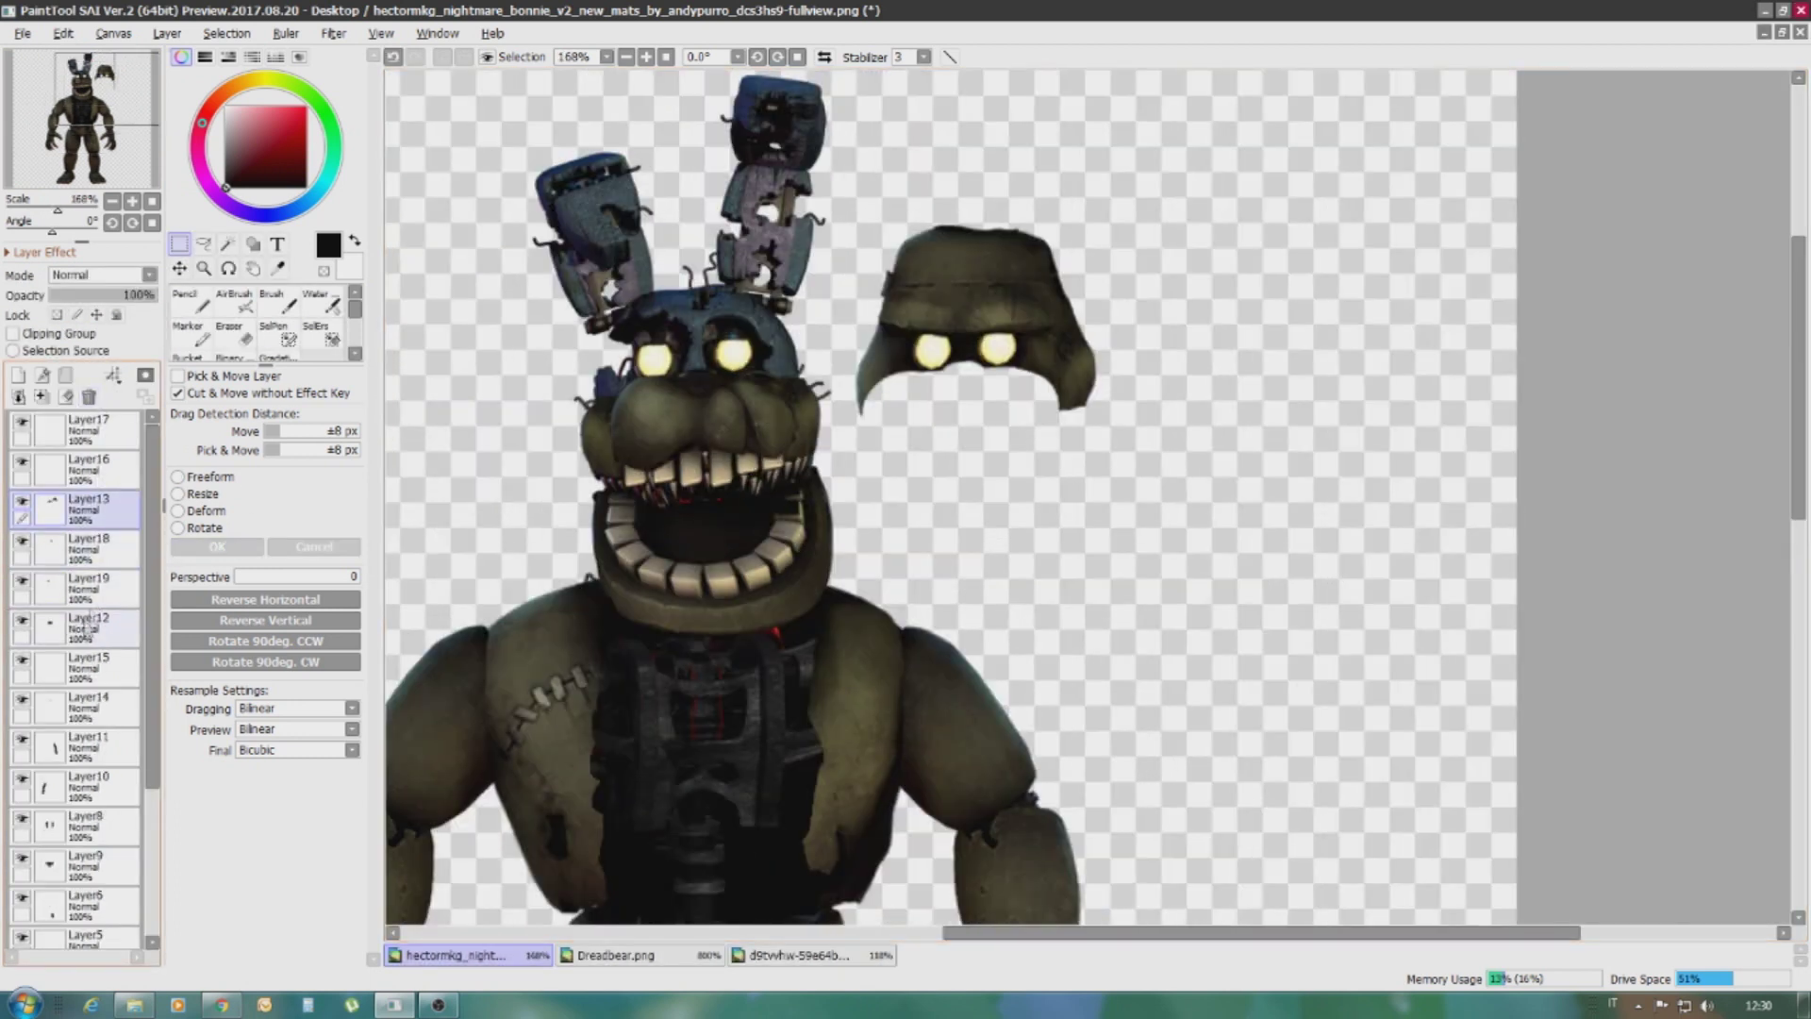
Outline the hat's crown with the Lasso, duplicate it on a new layer and move it over Bonnie's forehead
scroll(888, 271, "up", 8)
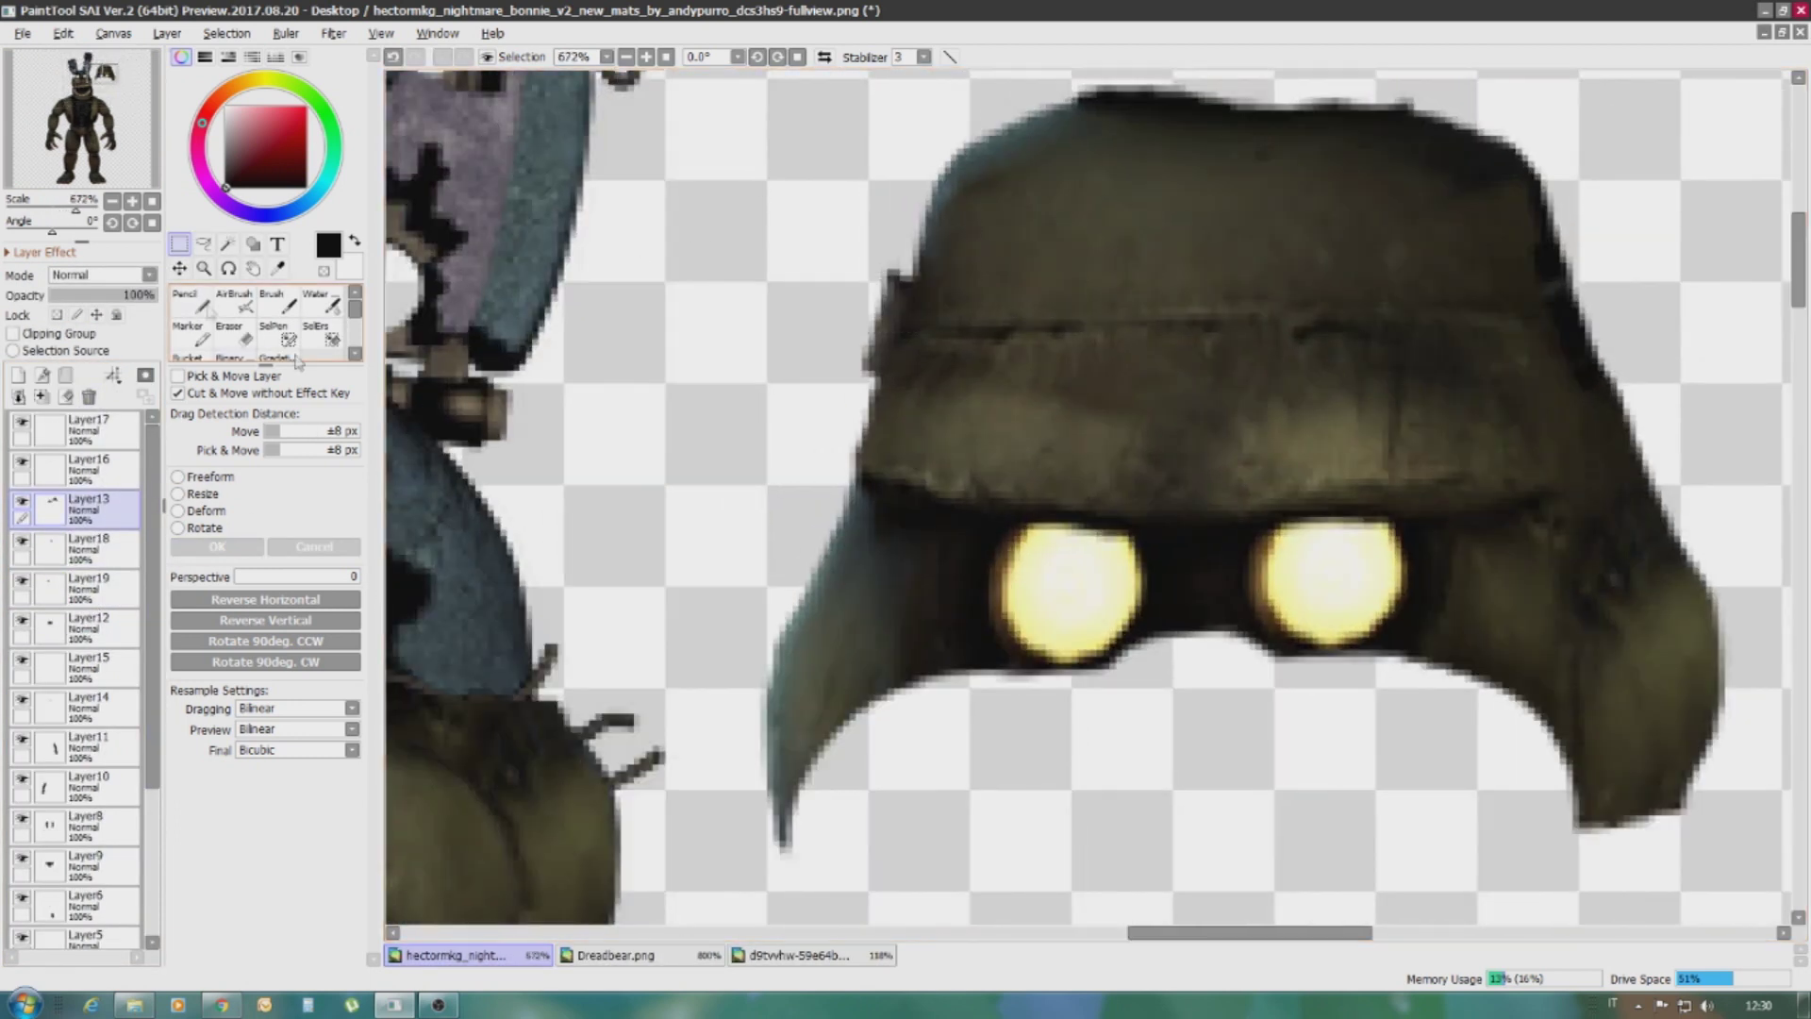
key("a")
left_click_drag(1652, 224, 877, 283)
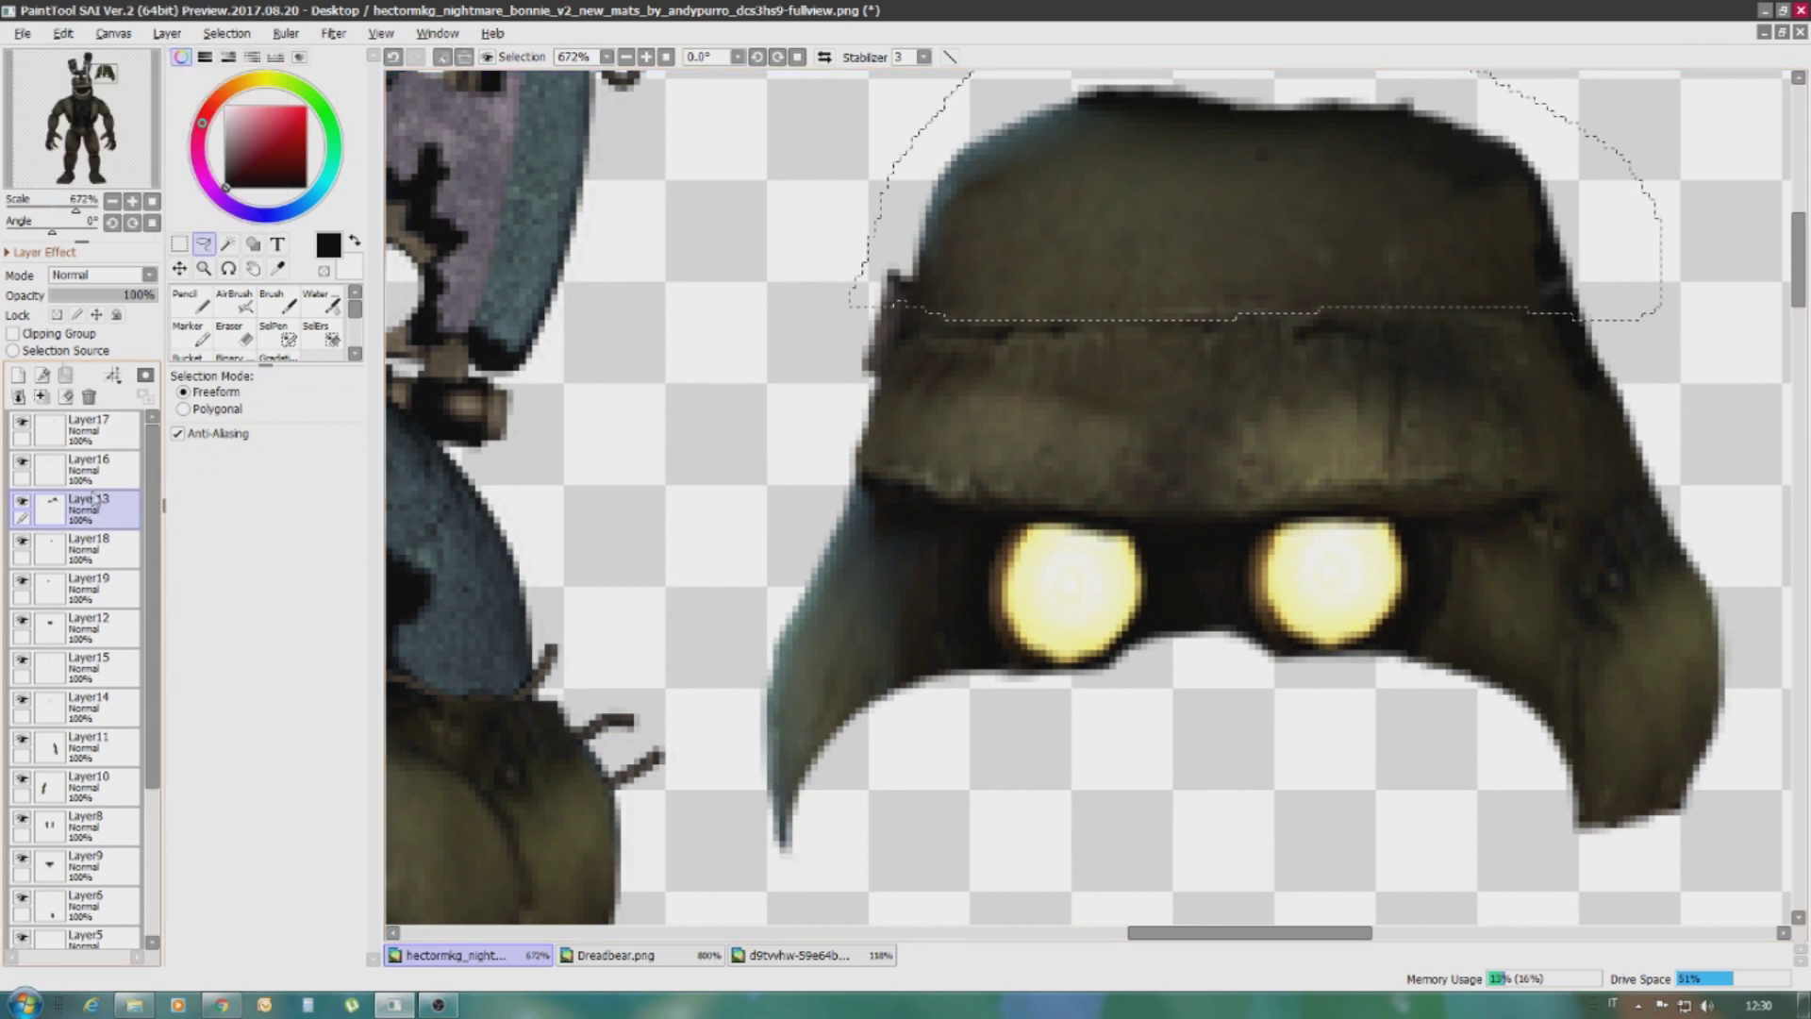
key("ctrl+t")
scroll(1146, 283, "down", 5)
left_click_drag(1146, 273, 671, 368)
Deform the crown copy's lower corners down to the cheeks so it covers the whole upper head
left_click(178, 511)
left_click_drag(809, 415, 860, 491)
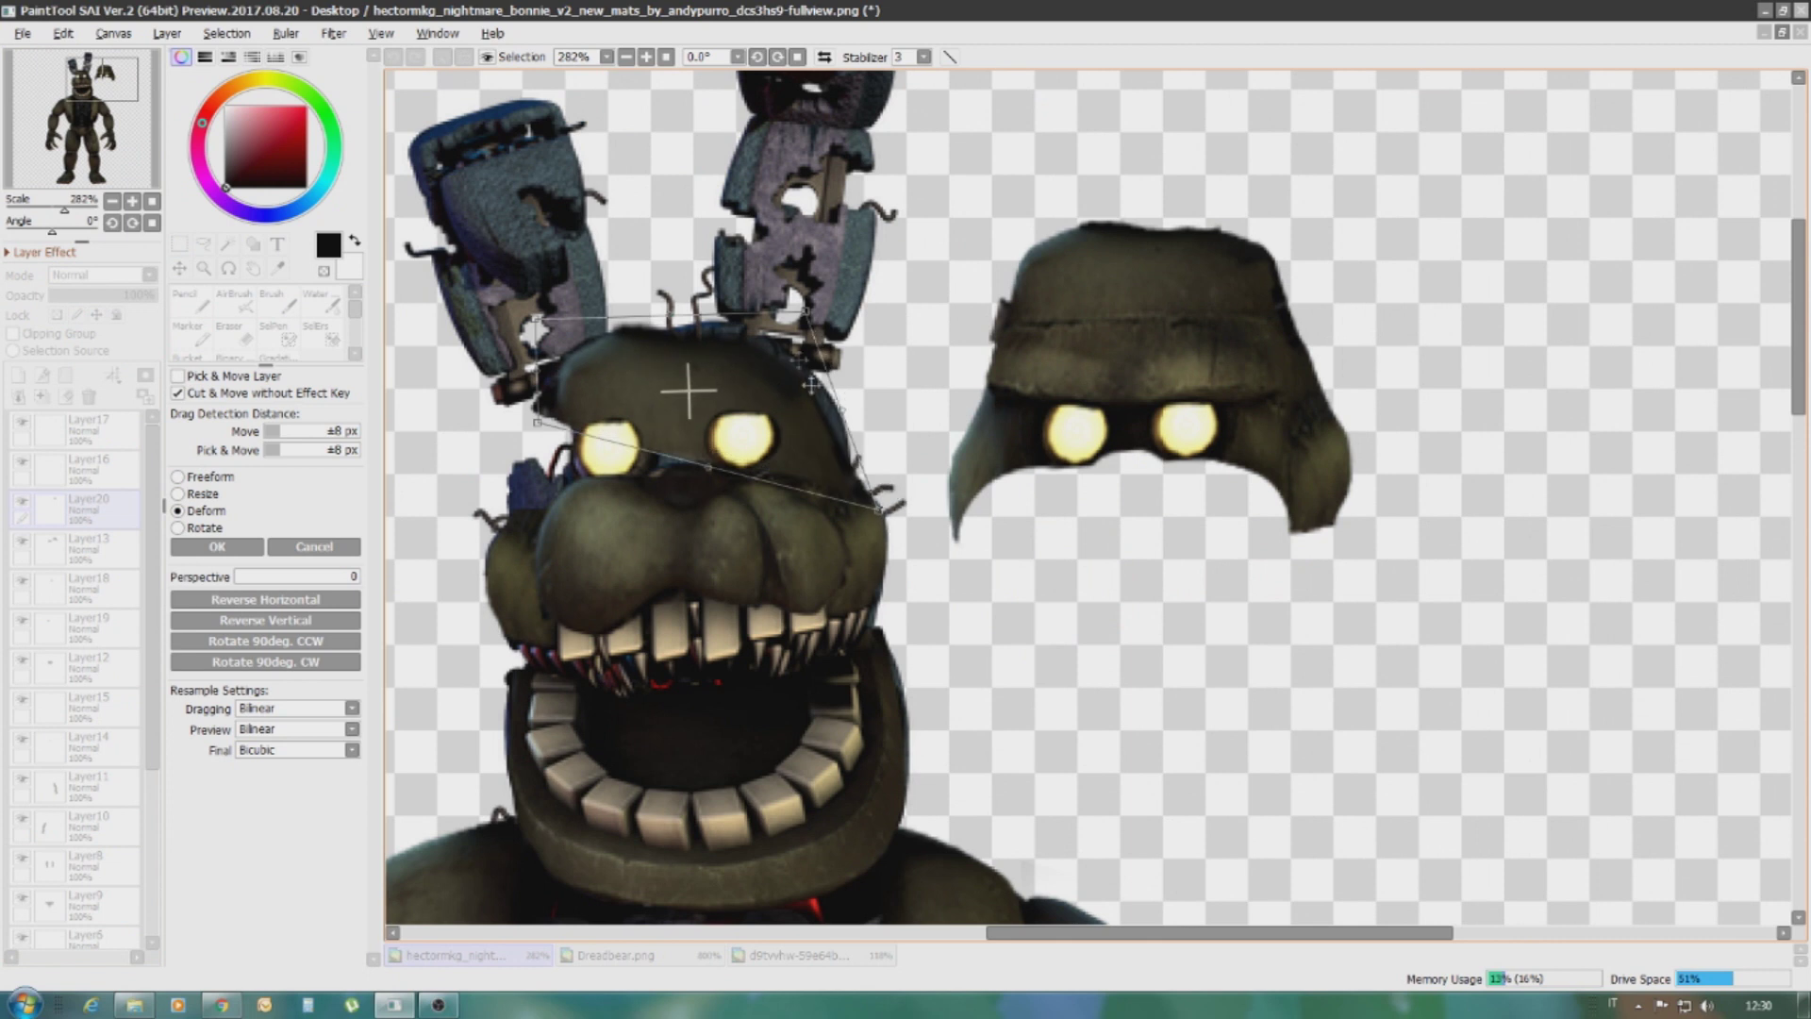
left_click_drag(557, 439, 513, 556)
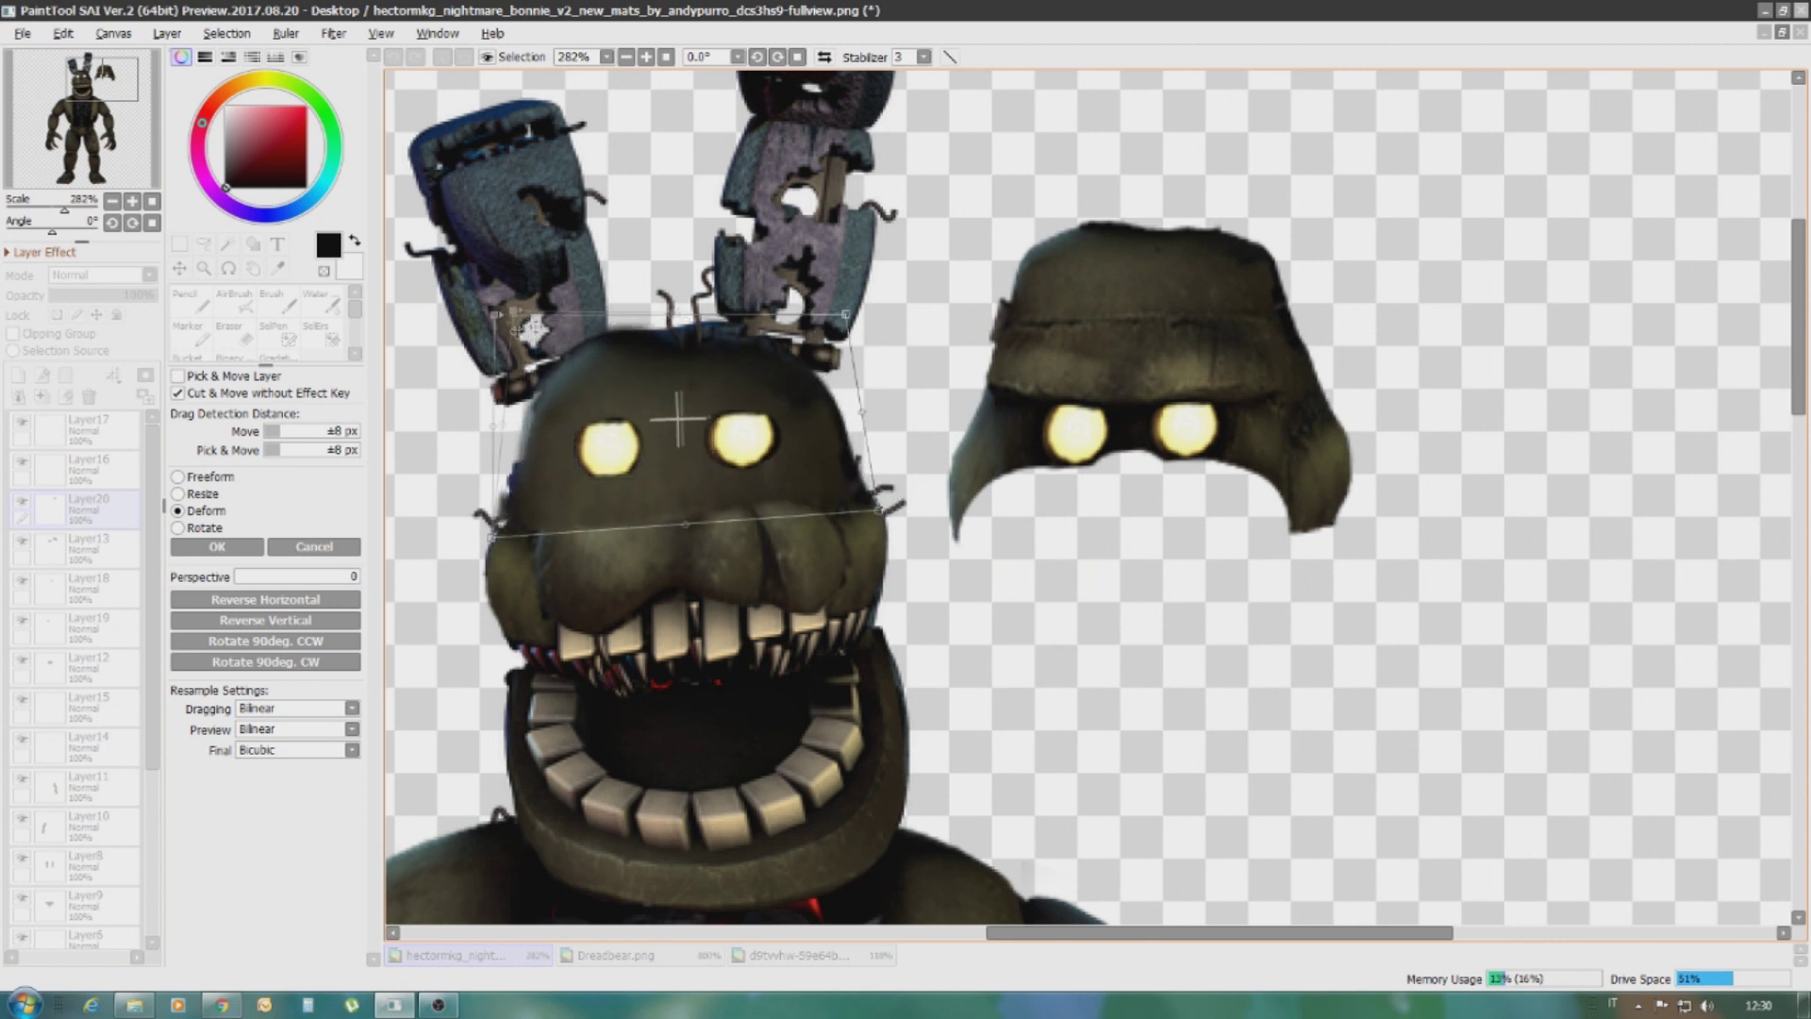
left_click(242, 547)
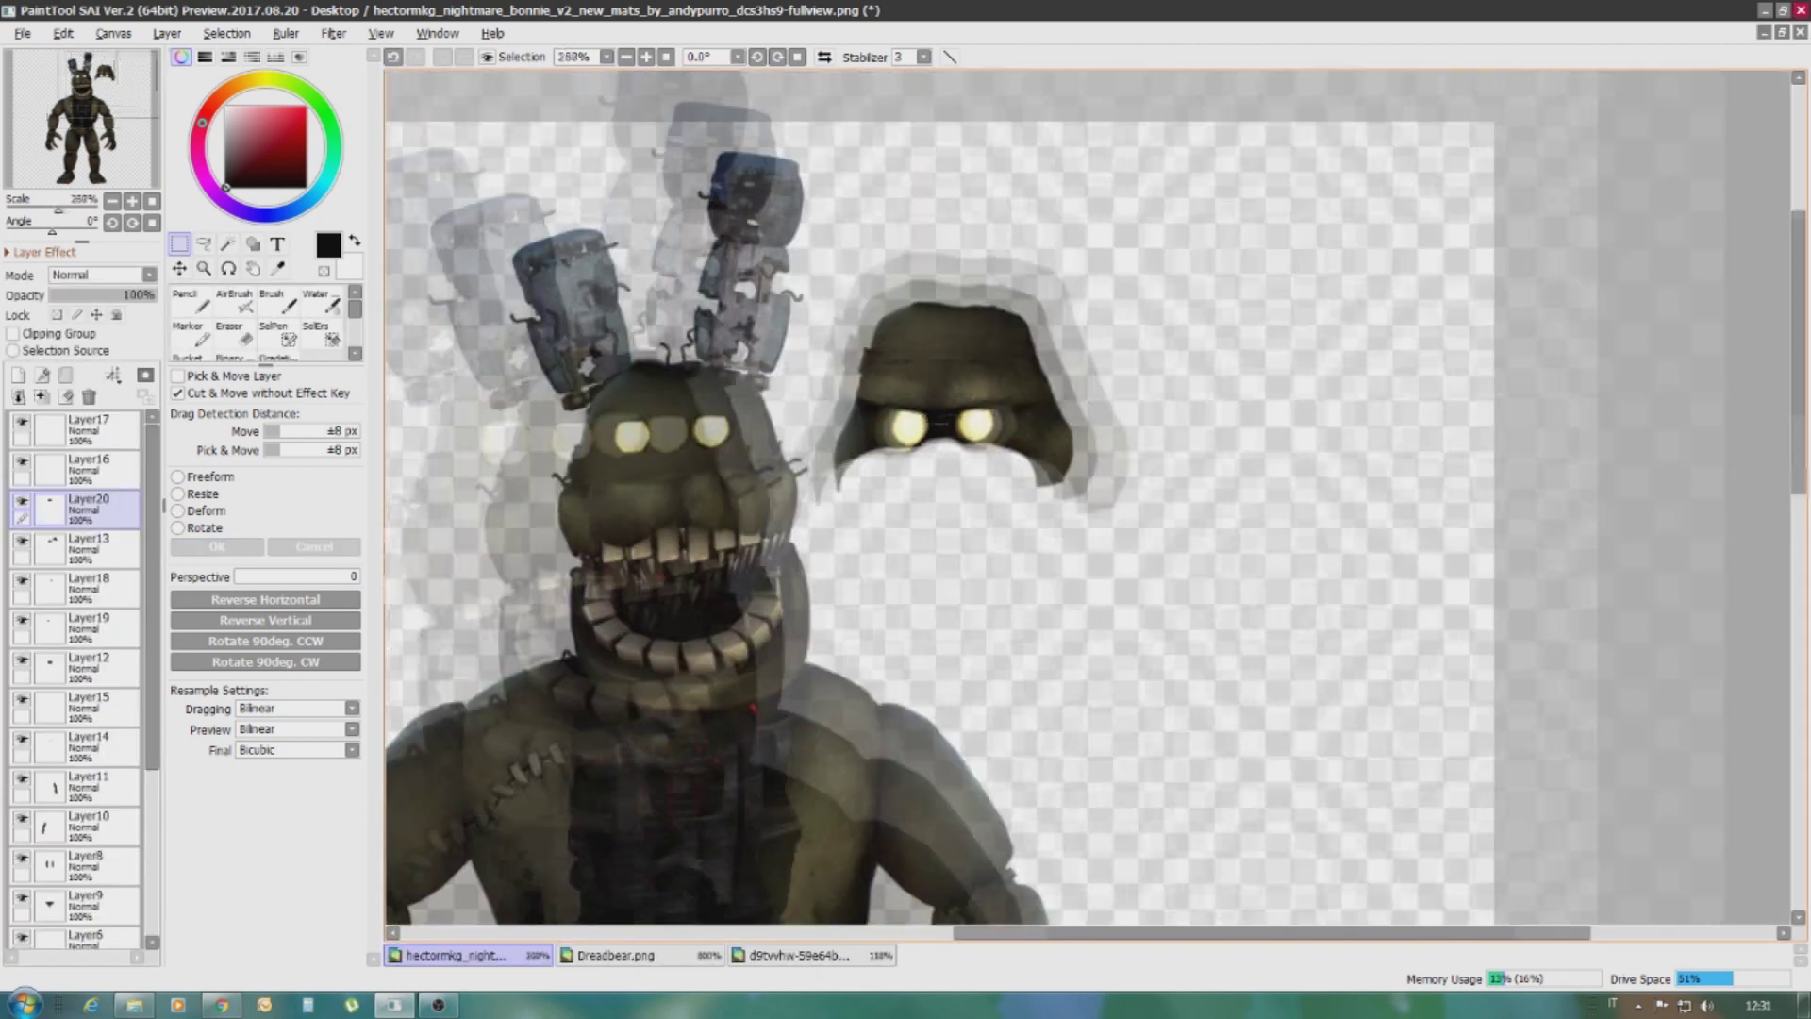
Reorder the layers so the stretched crown, Layer20, sits directly below the hat piece's Layer13
key("ctrl+plus")
left_click_drag(90, 599, 90, 490)
left_click_drag(102, 590, 33, 543)
scroll(1074, 335, "down", 3)
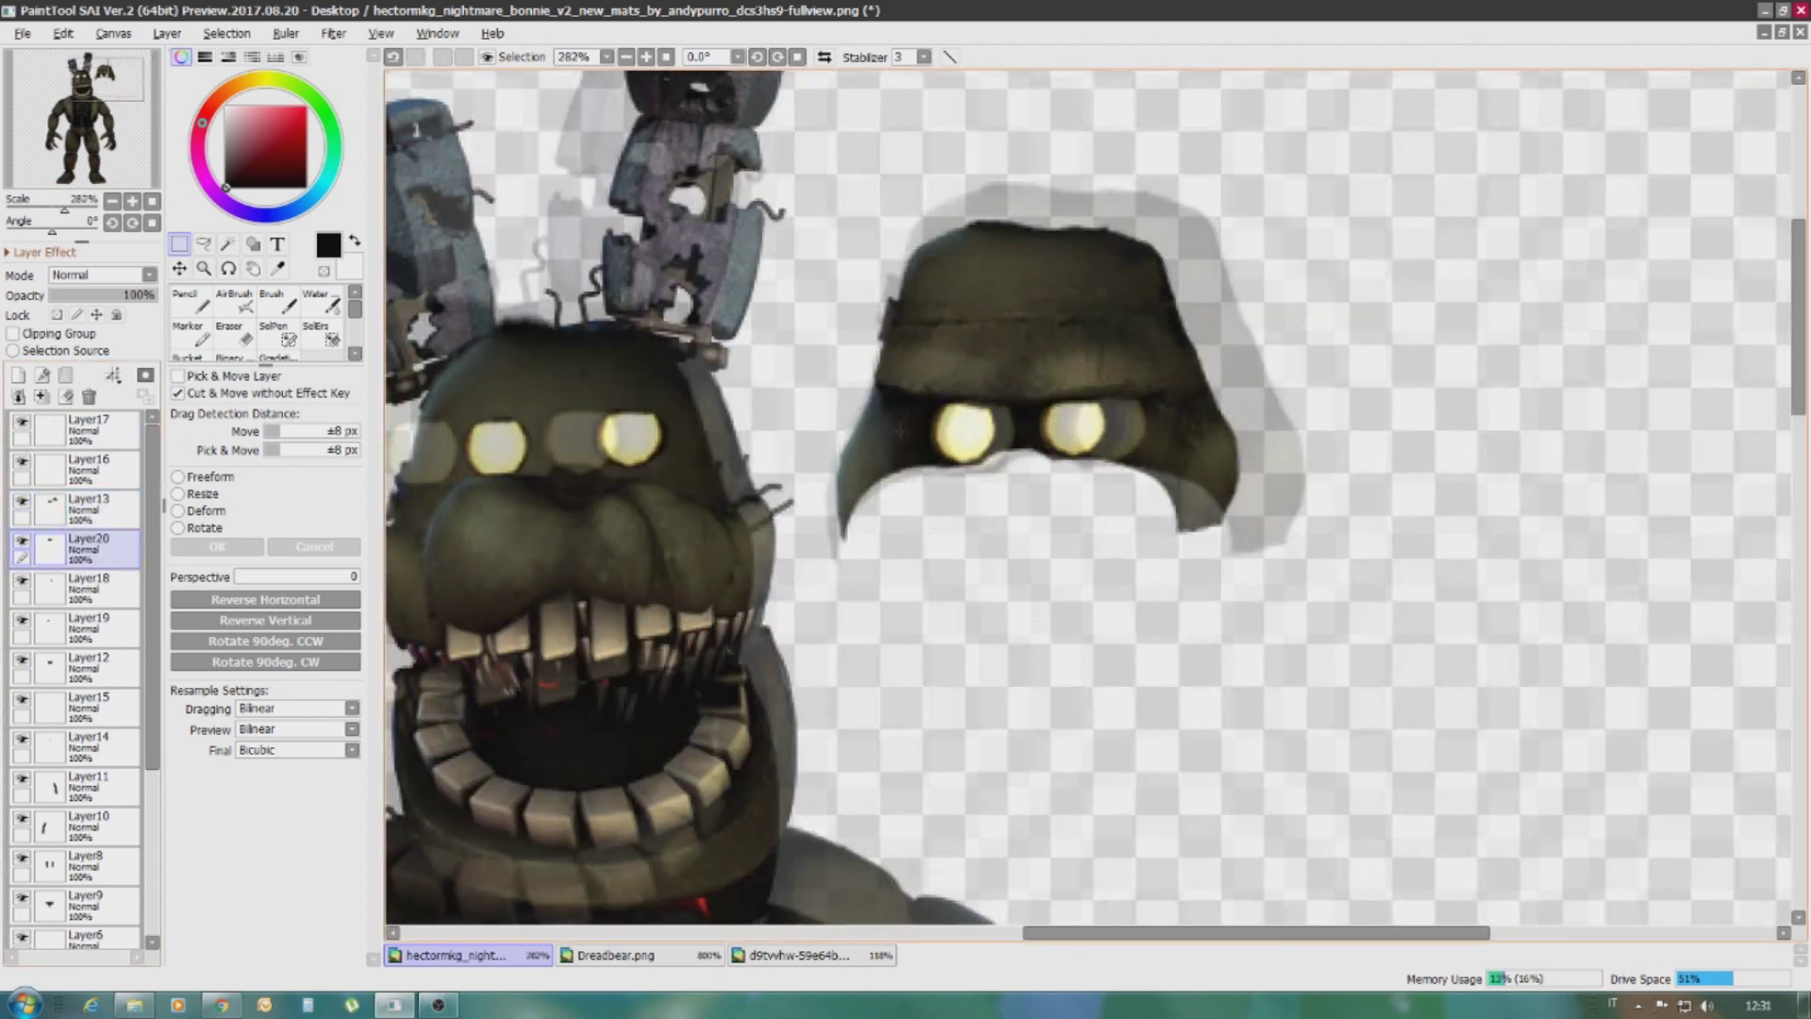
Select the hat's brim band on Layer13 with the selection pen and move it onto the forehead above the eyes
scroll(1073, 335, "up", 2)
scroll(1073, 335, "up", 2)
left_click(94, 509)
left_click(229, 332)
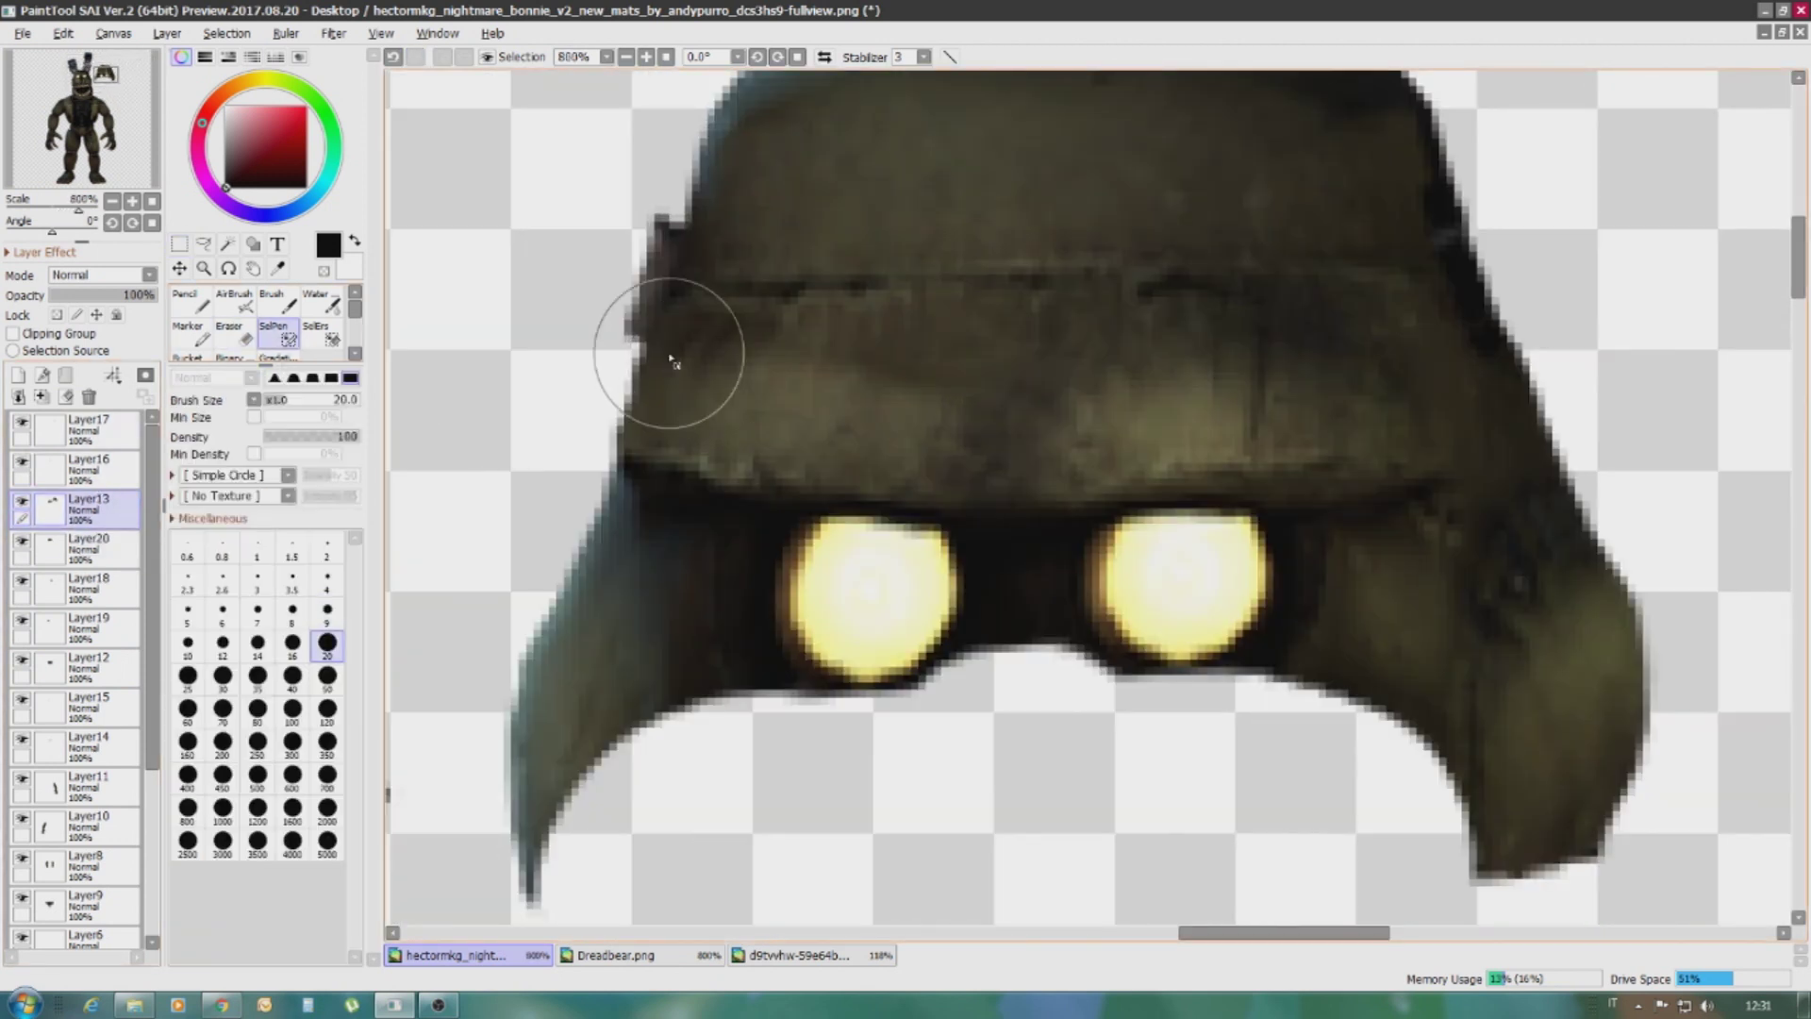
left_click_drag(672, 360, 1173, 393)
key("ctrl+t")
scroll(1074, 396, "down", 4)
mouse_move(1044, 396)
left_mouse_down()
mouse_move(661, 424)
mouse_move(571, 412)
left_mouse_up()
scroll(661, 424, "up", 3)
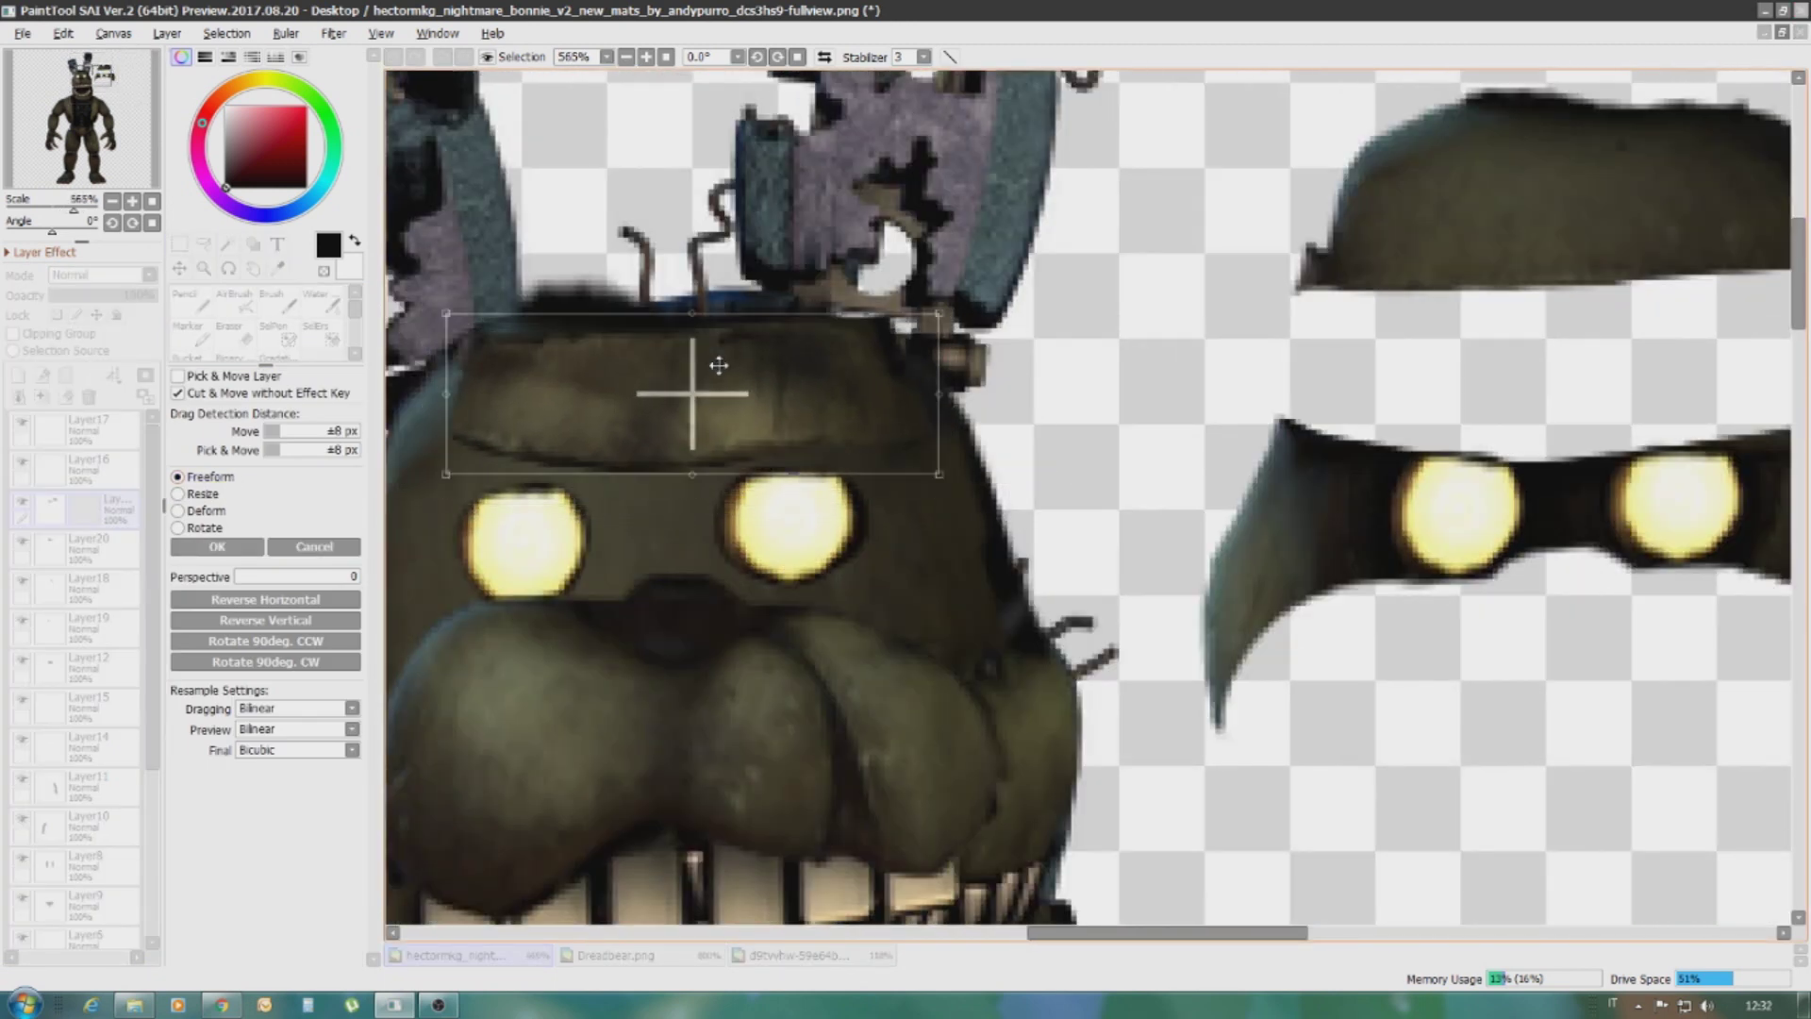
scroll(934, 326, "down", 2)
scroll(934, 325, "up", 2)
key("Return")
Clean up the edges of the forehead band with the Eraser at size 4
scroll(934, 325, "up", 4)
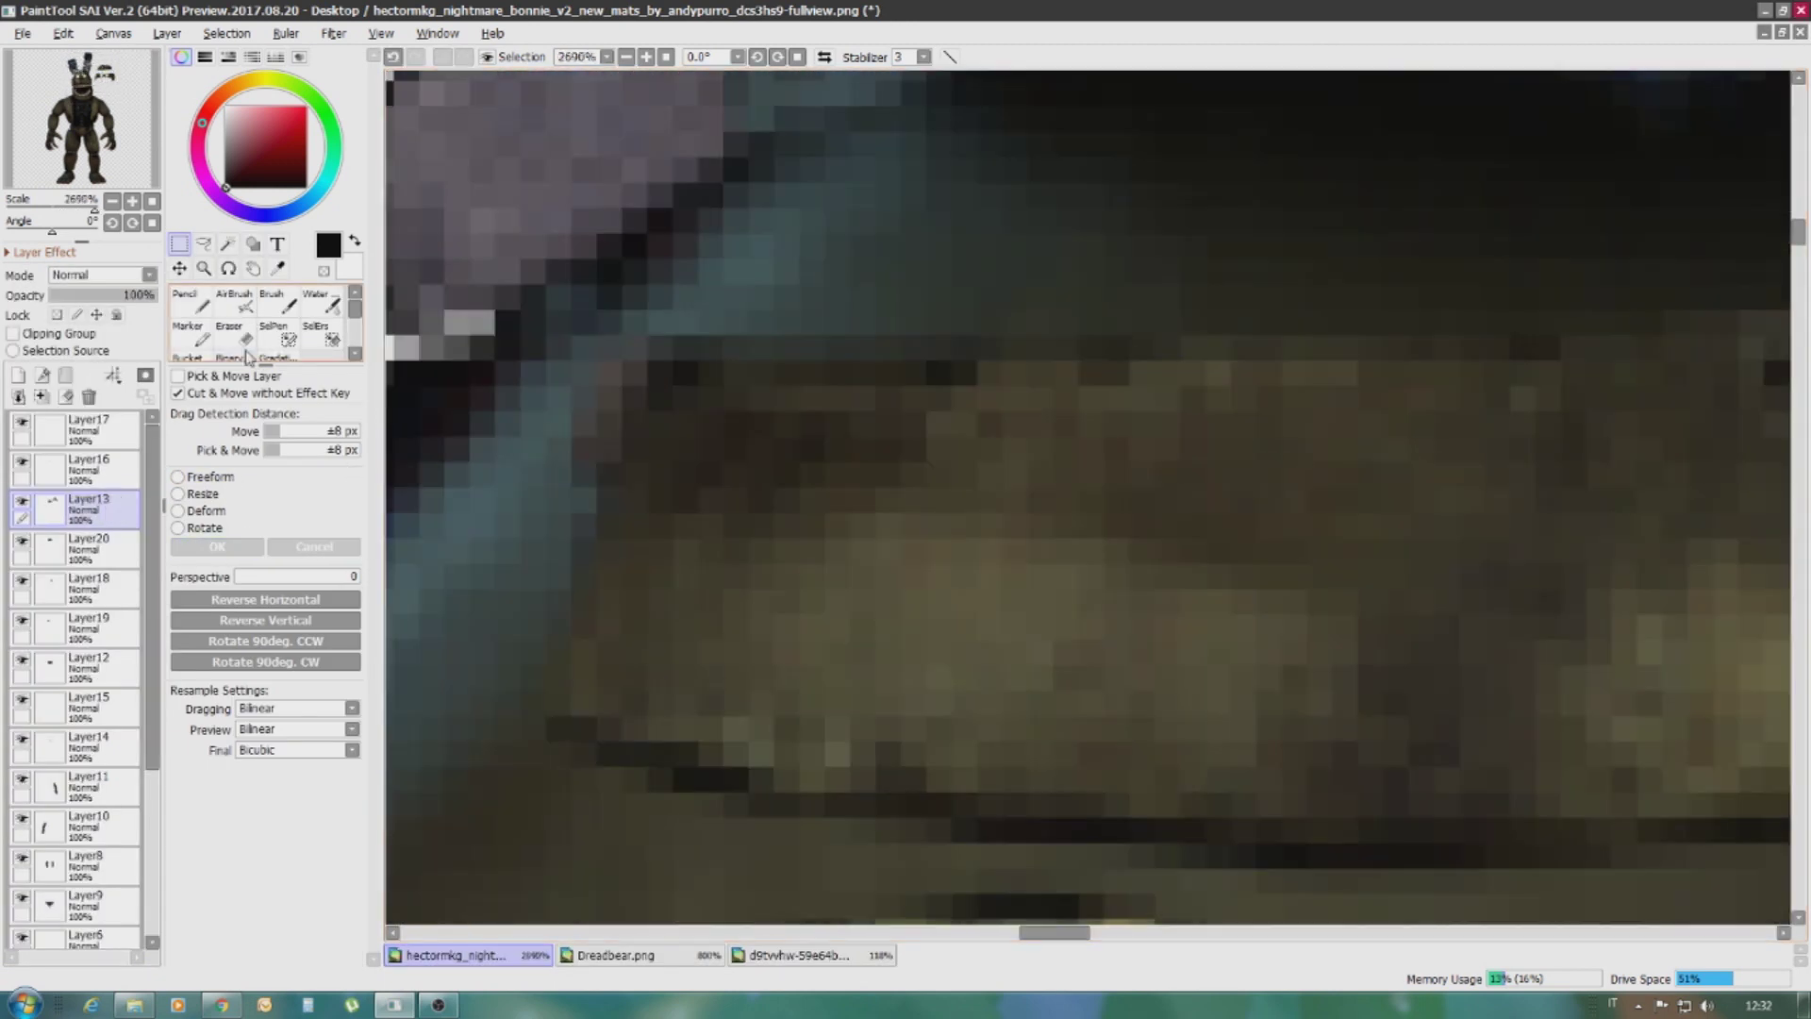
left_click(328, 581)
scroll(817, 404, "down", 8)
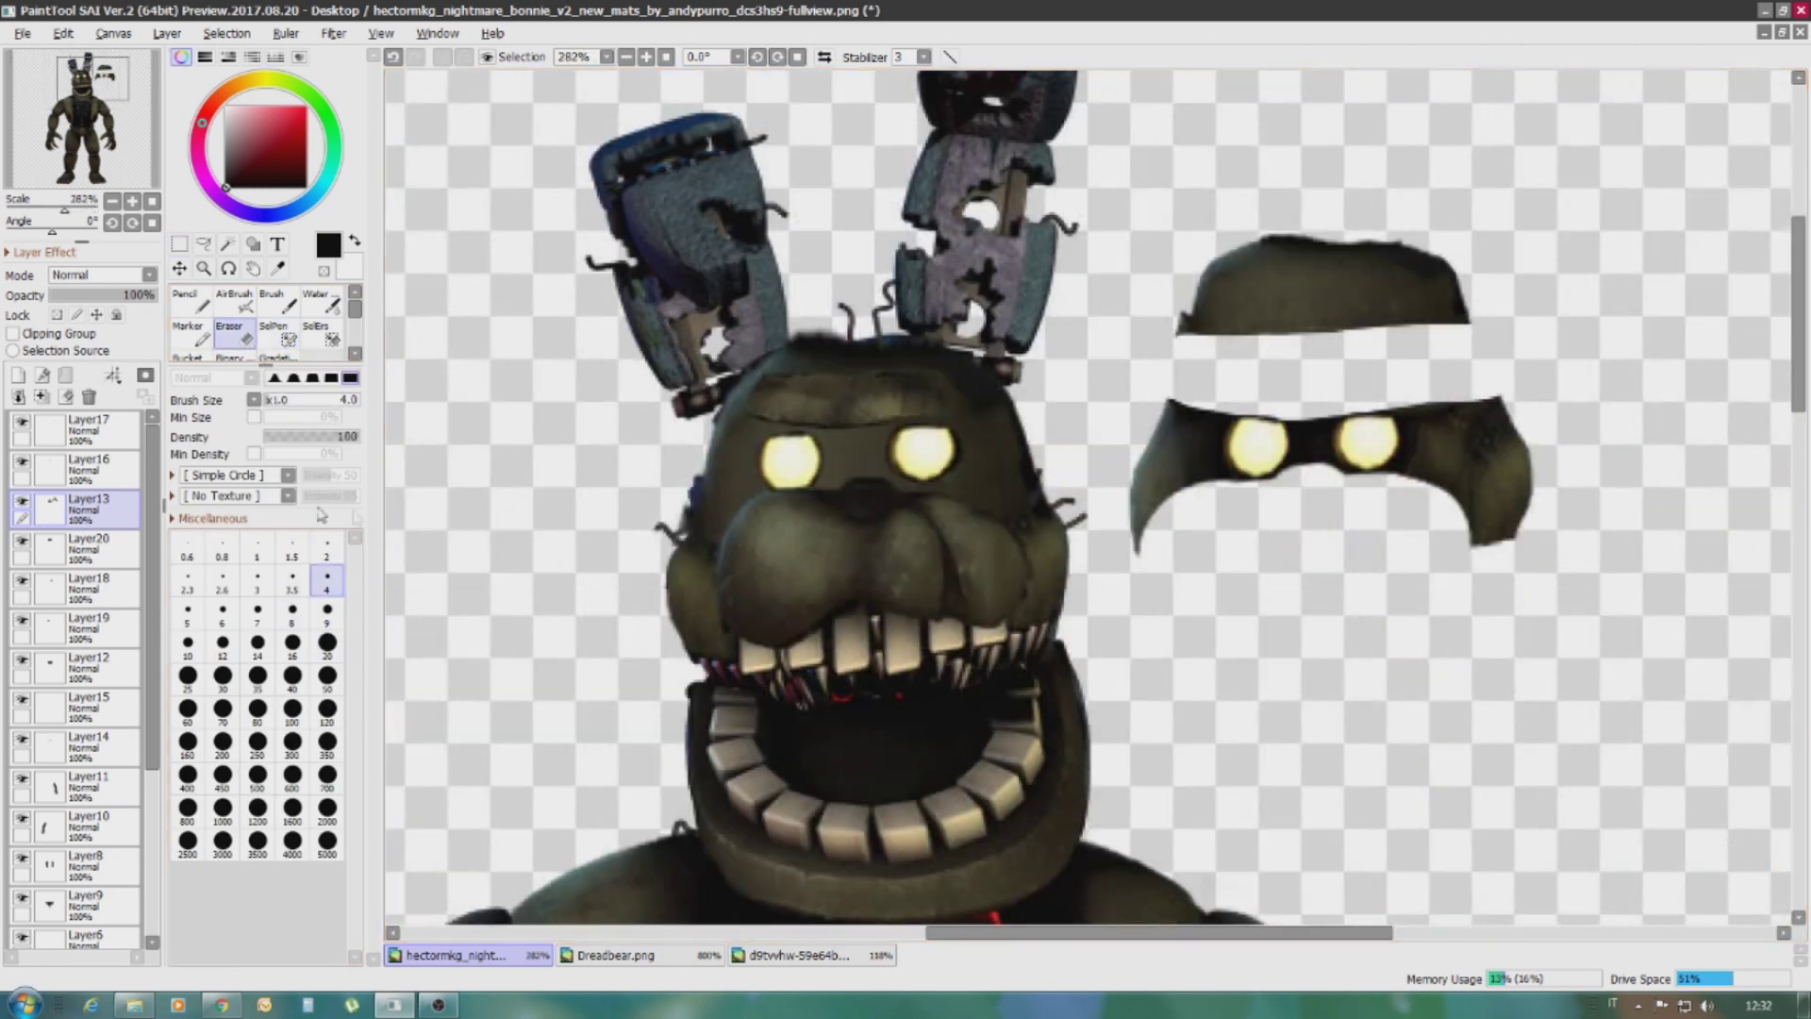
Erase the leftover hat and mask pieces beside the head on Layer13 with the Eraser at size 50, and delete Layer17 with the spare eyes
left_click(327, 674)
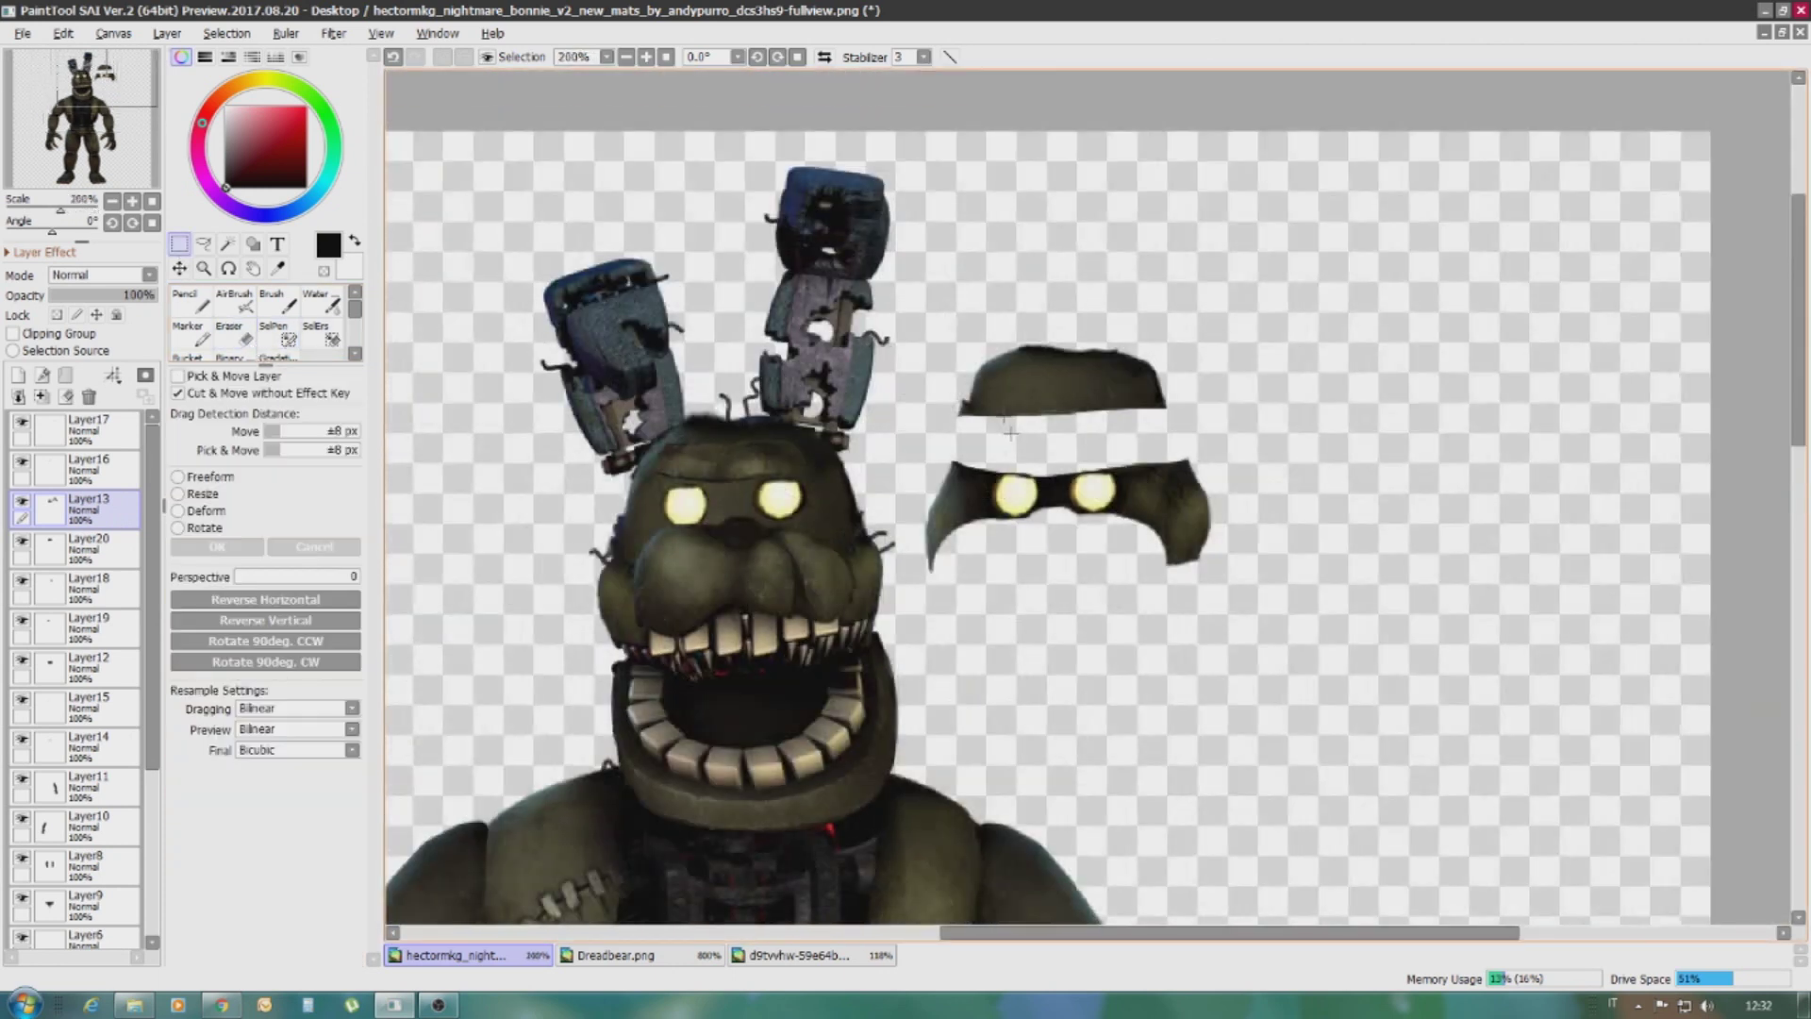
scroll(1070, 361, "up", 1)
left_click(22, 461)
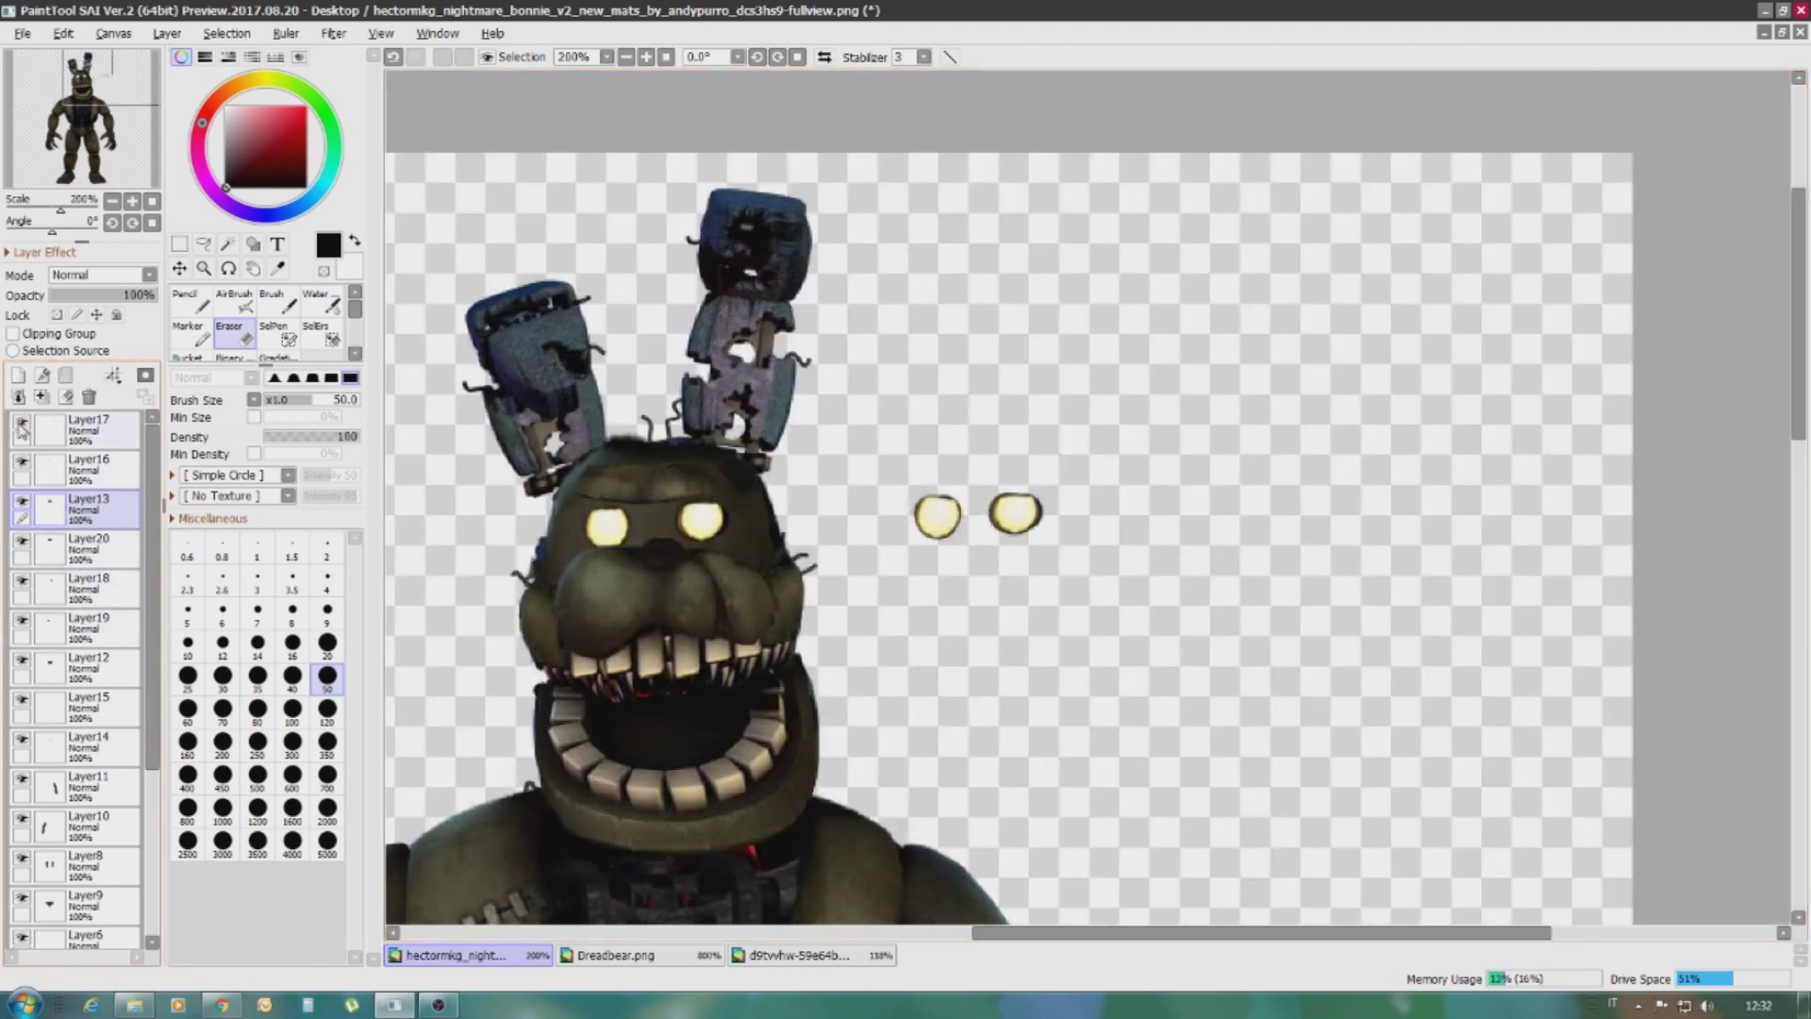
left_click(23, 429)
left_click(88, 396)
Lasso the intact round ear with its joint in Dreadbear.png and paste a copy into the Nightmare Bonnie document
scroll(702, 504, "up", 1)
scroll(717, 528, "up", 4)
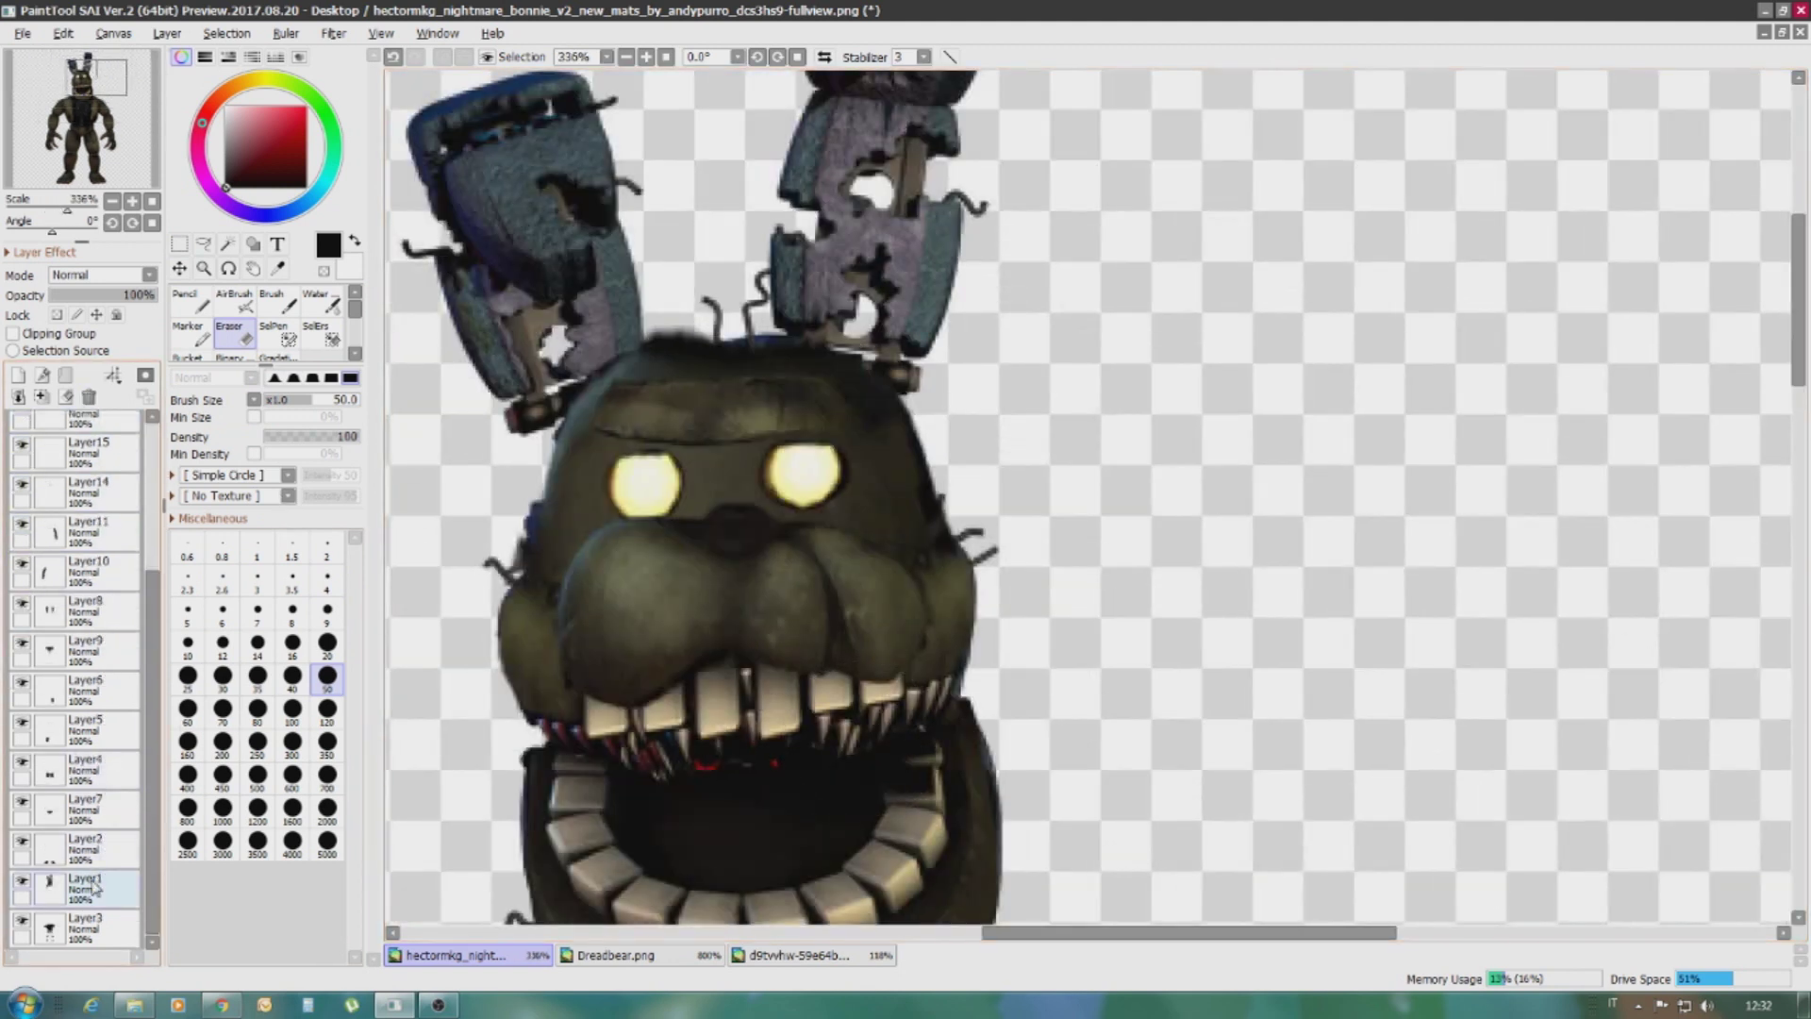
scroll(506, 377, "down", 4)
key("ctrl+Tab")
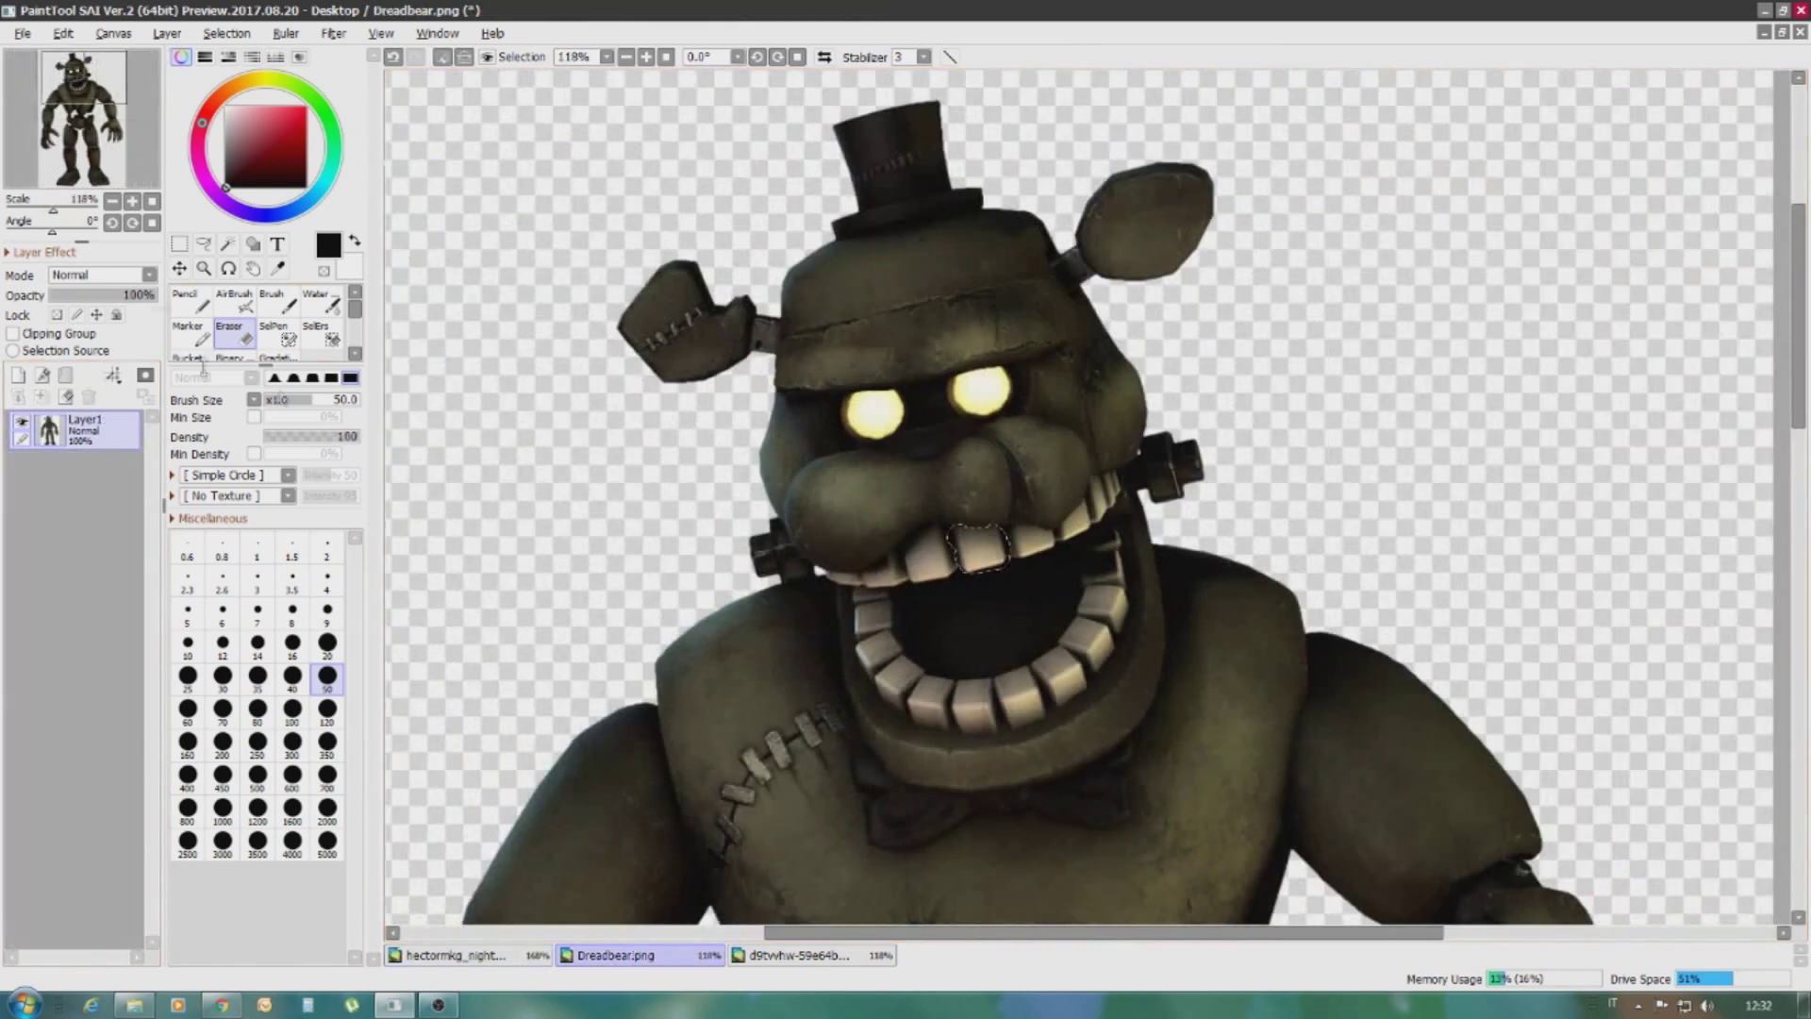
key("d")
scroll(512, 289, "up", 3)
scroll(775, 391, "up", 4)
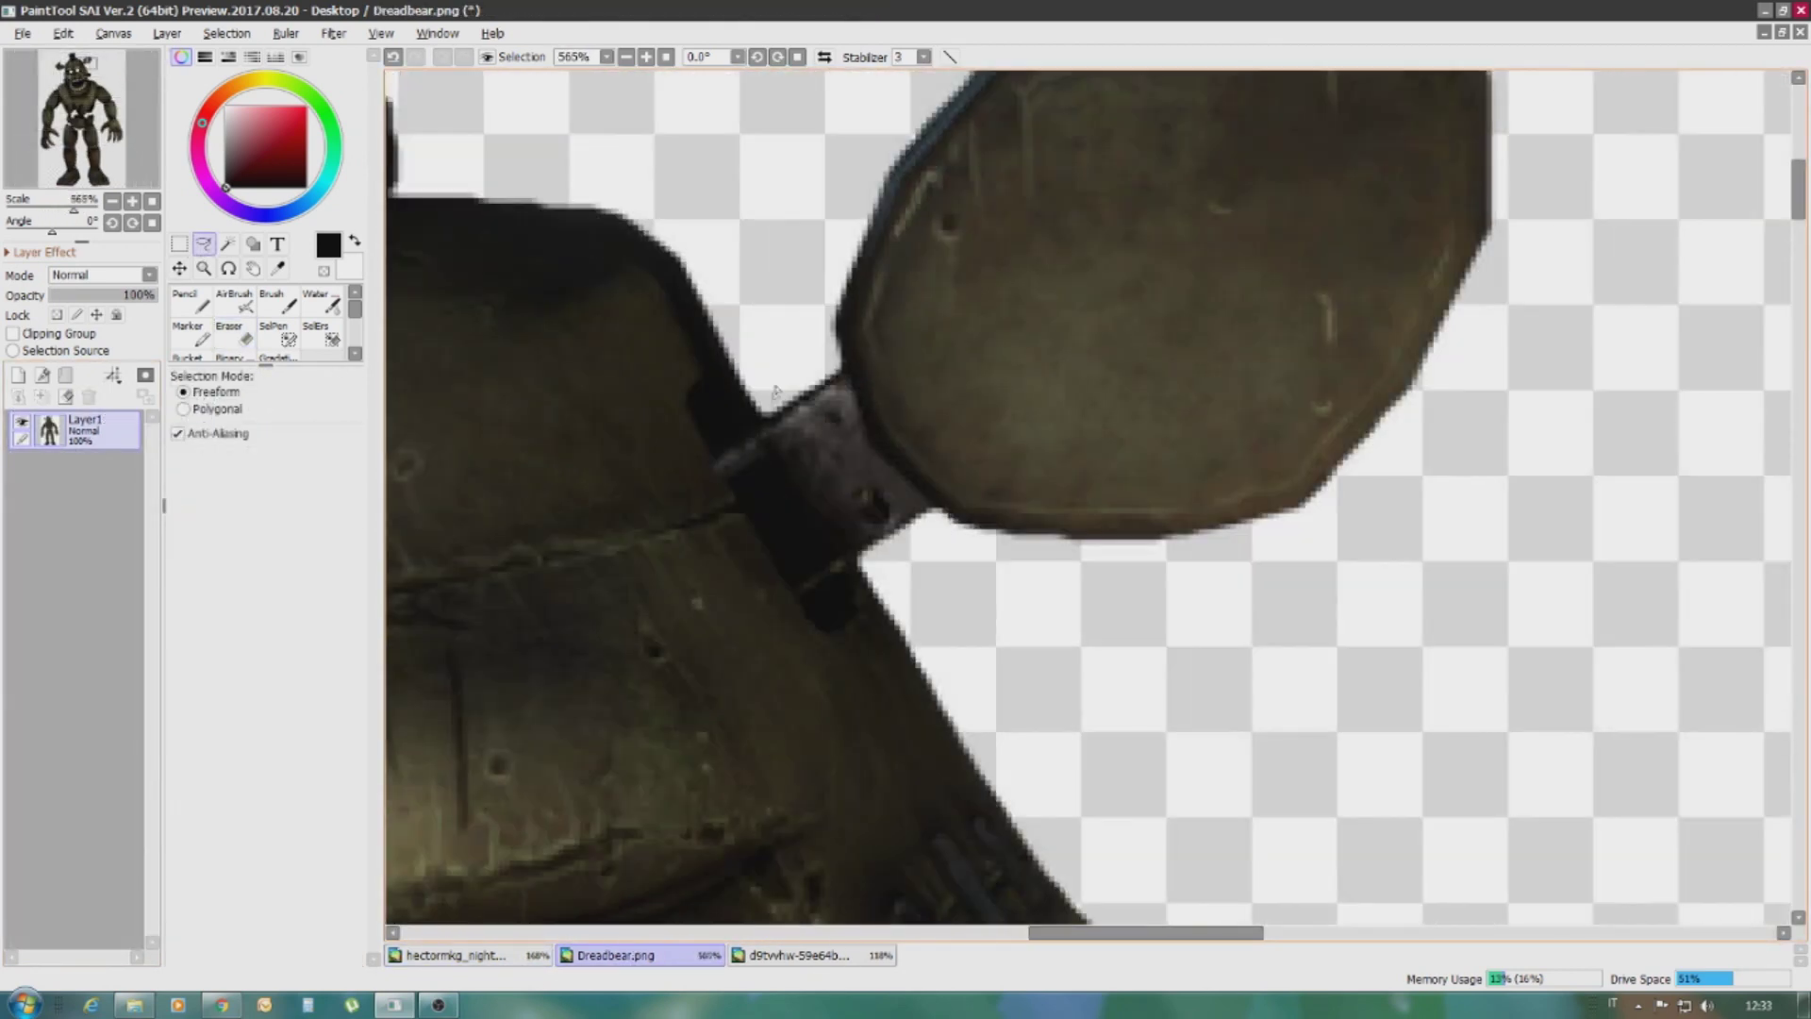
left_click_drag(773, 400, 566, 656)
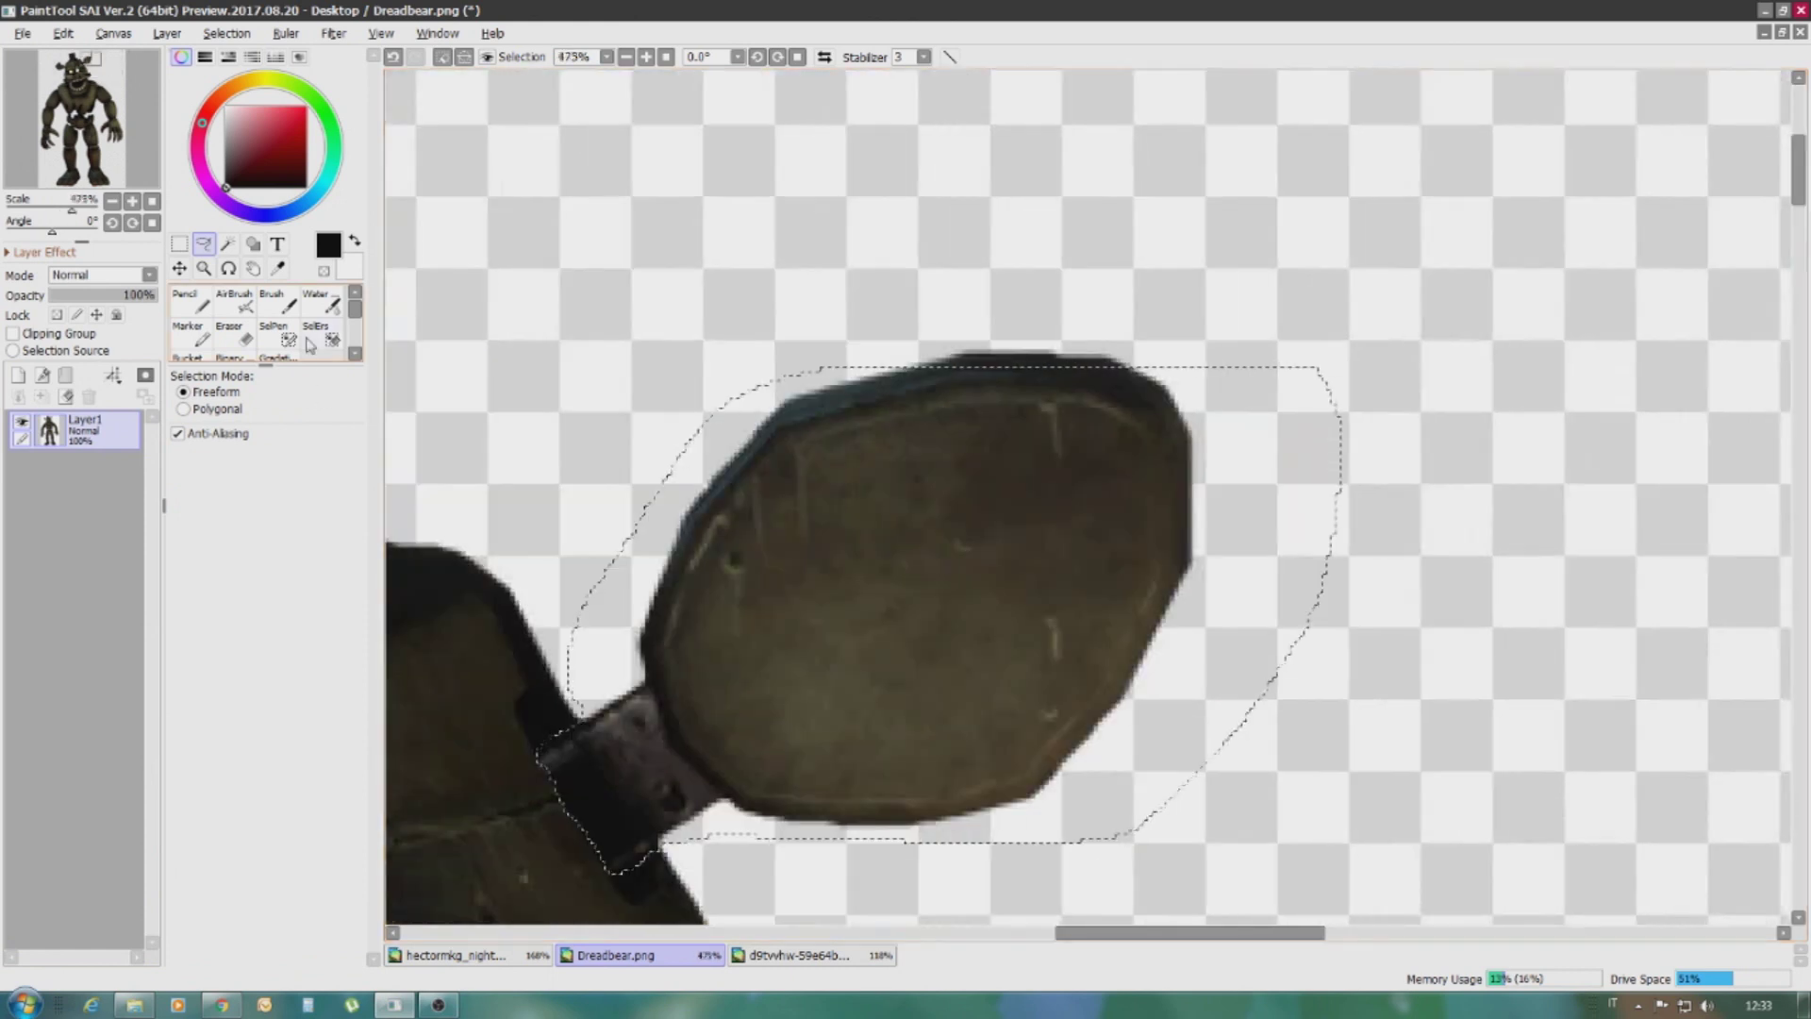
key("e")
key("ctrl+Tab")
key("ctrl+v")
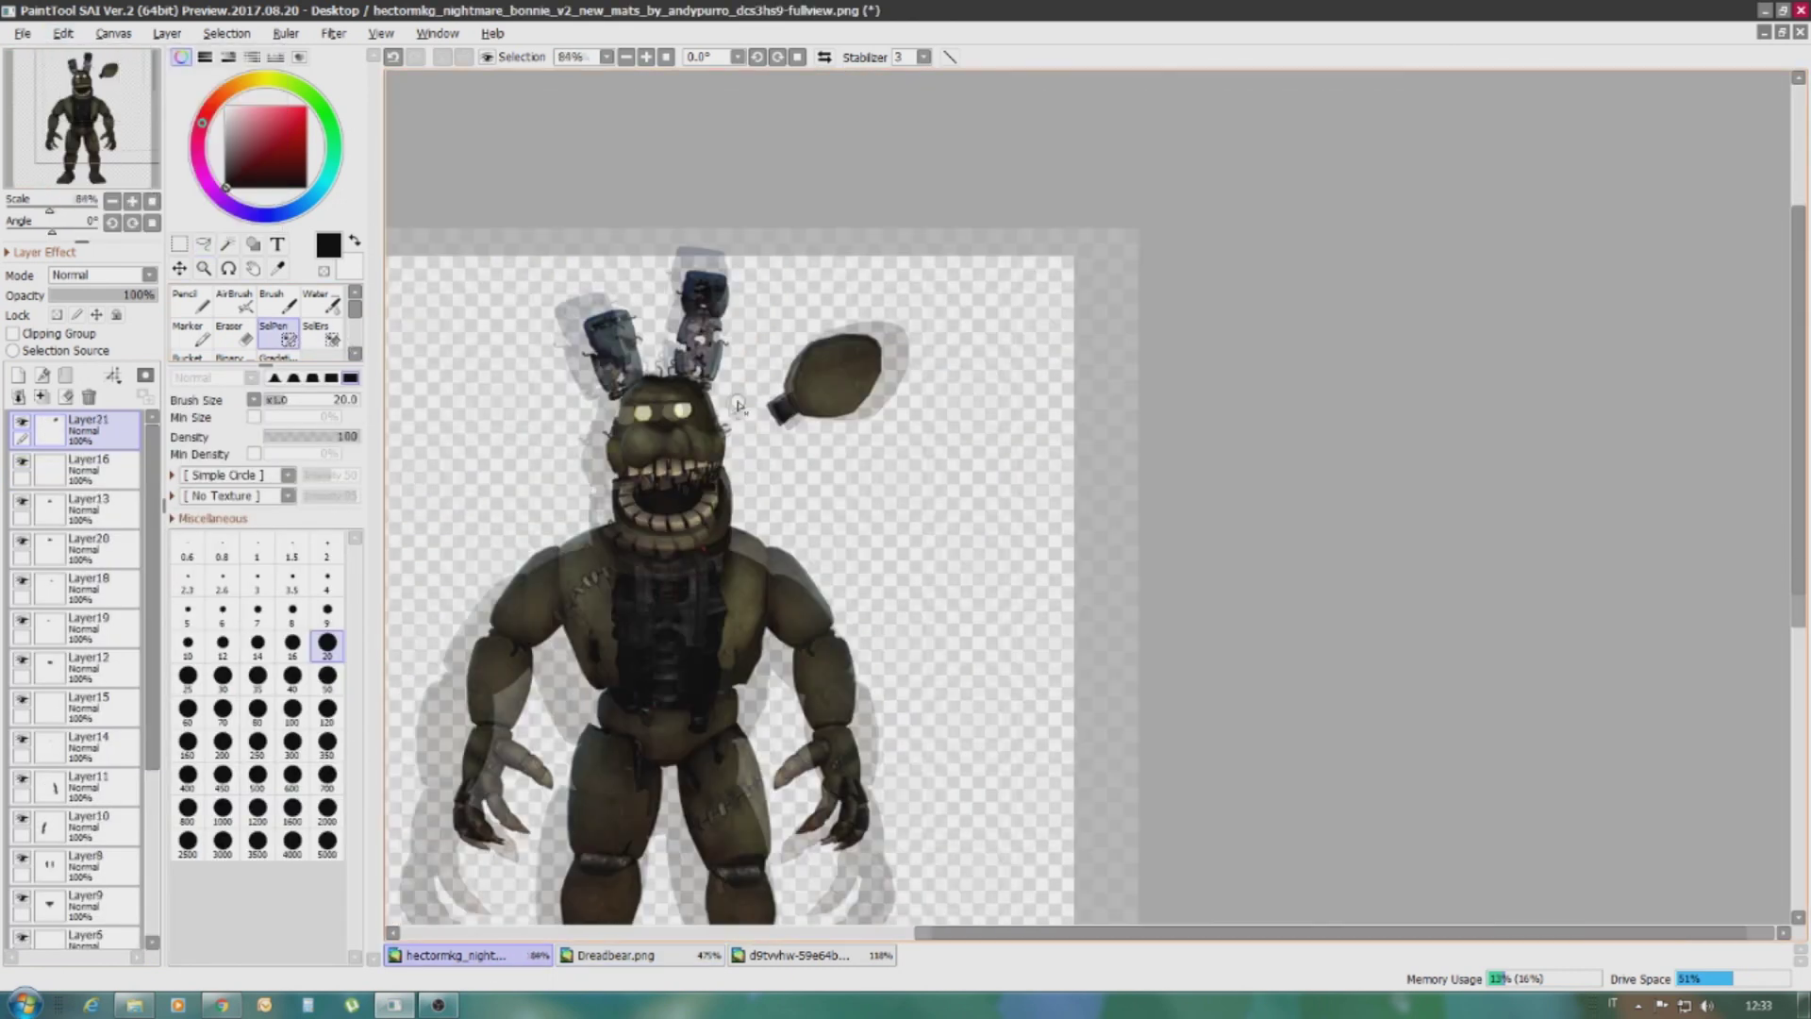
Transform the pasted ear to cover the lower section of Bonnie's left-hand ear and move its layer directly below Layer20
key("ctrl+t")
scroll(1038, 377, "up", 4)
left_click_drag(1037, 425, 602, 516)
key("Return")
left_click_drag(99, 429, 113, 506)
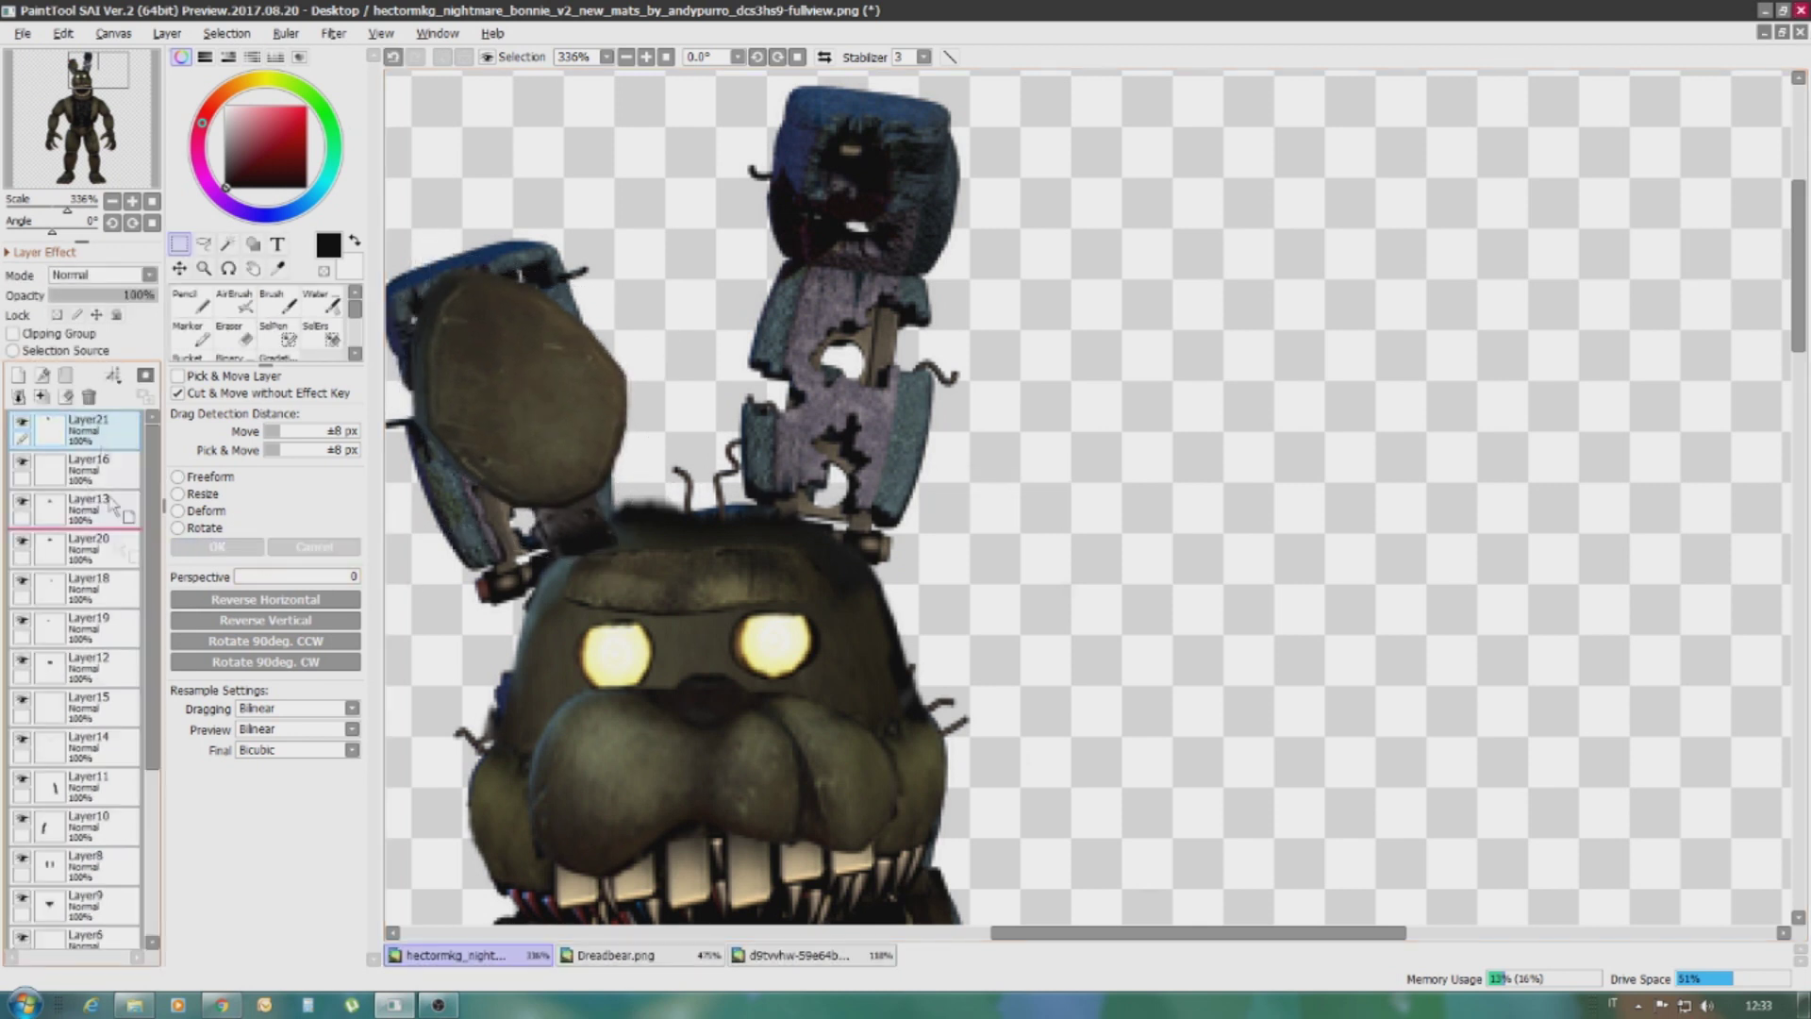
left_click_drag(123, 592, 121, 585)
scroll(415, 274, "up", 3)
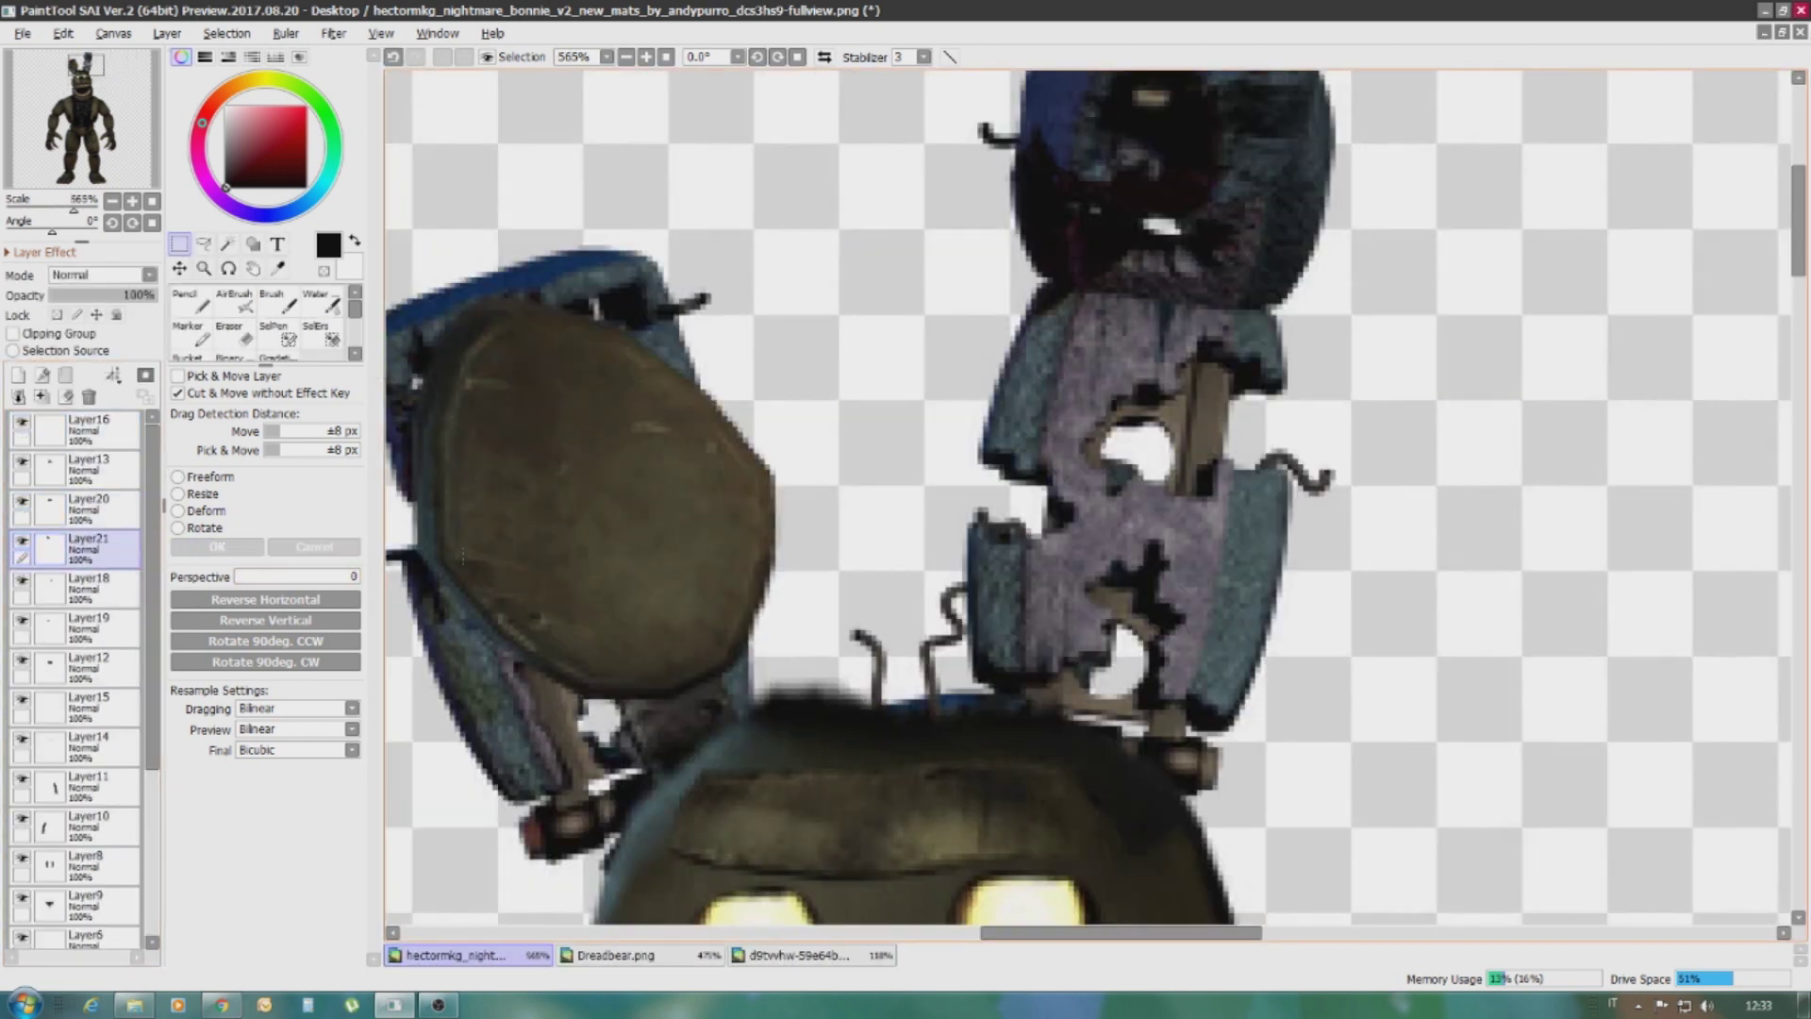
Duplicate the round ear plate on a new layer and fit the copy over the upper section of the left-hand ear
key("e")
scroll(808, 323, "down", 1)
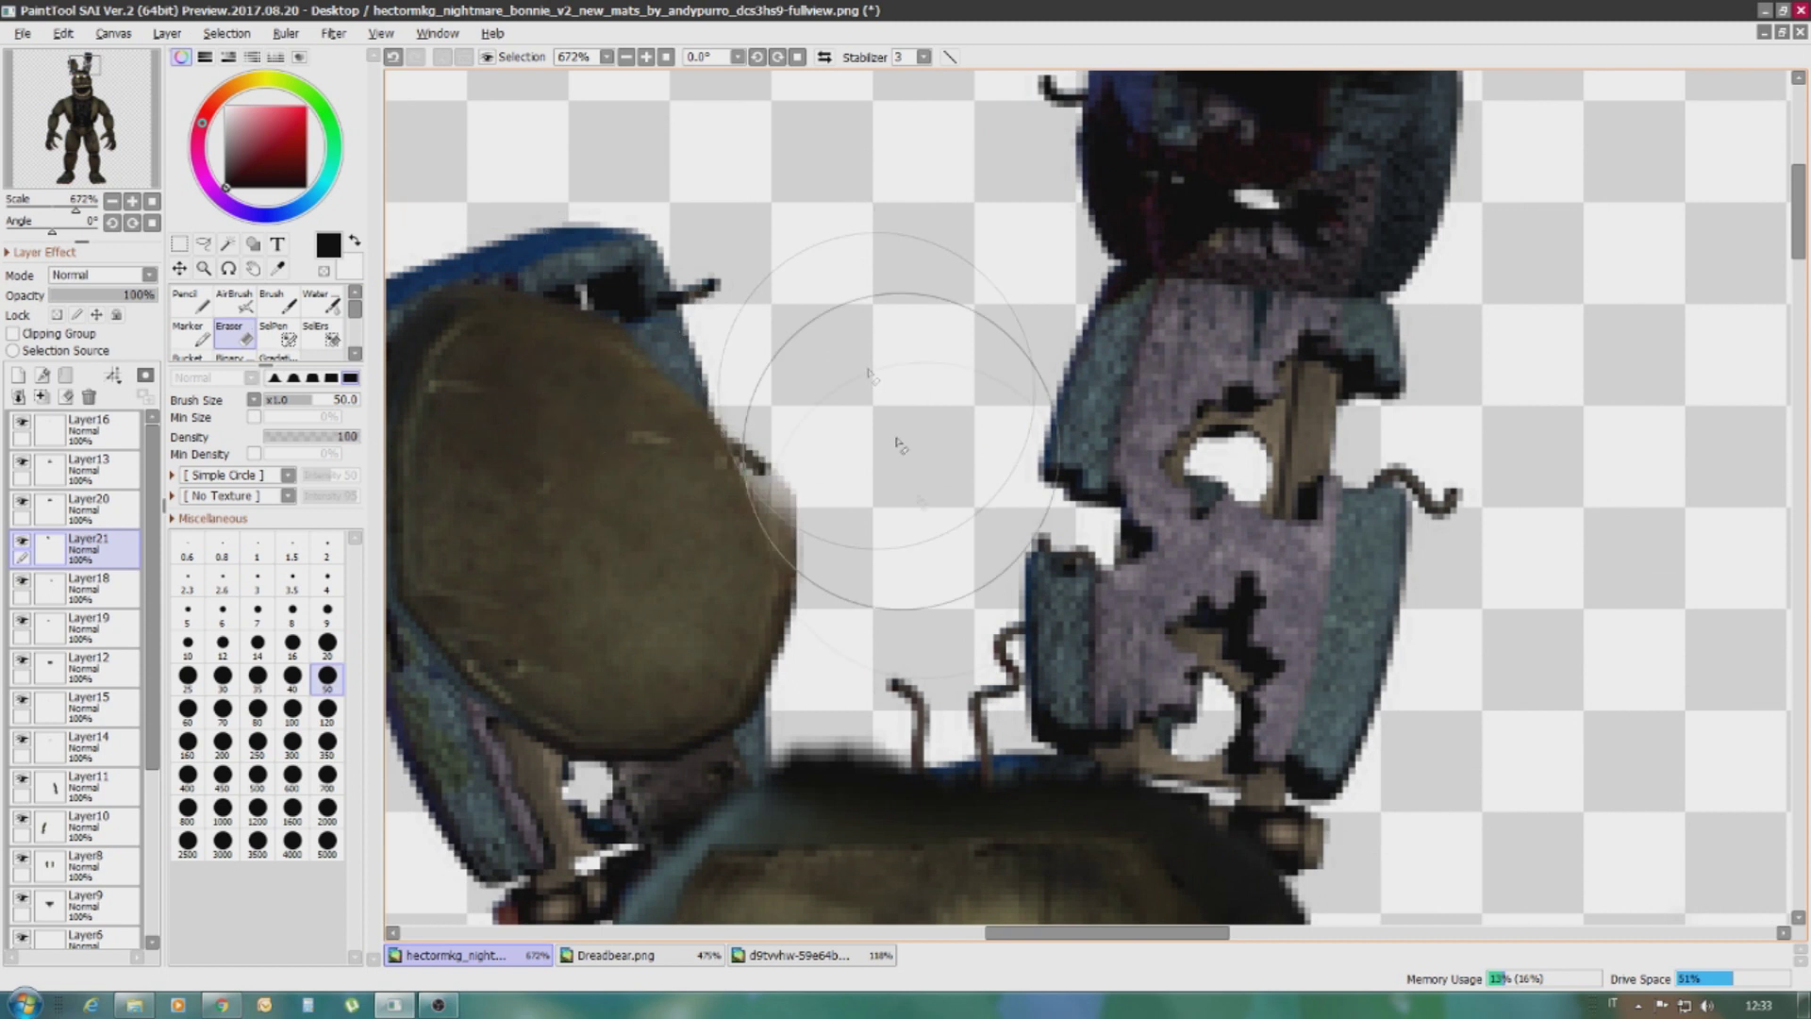
scroll(514, 500, "up", 1)
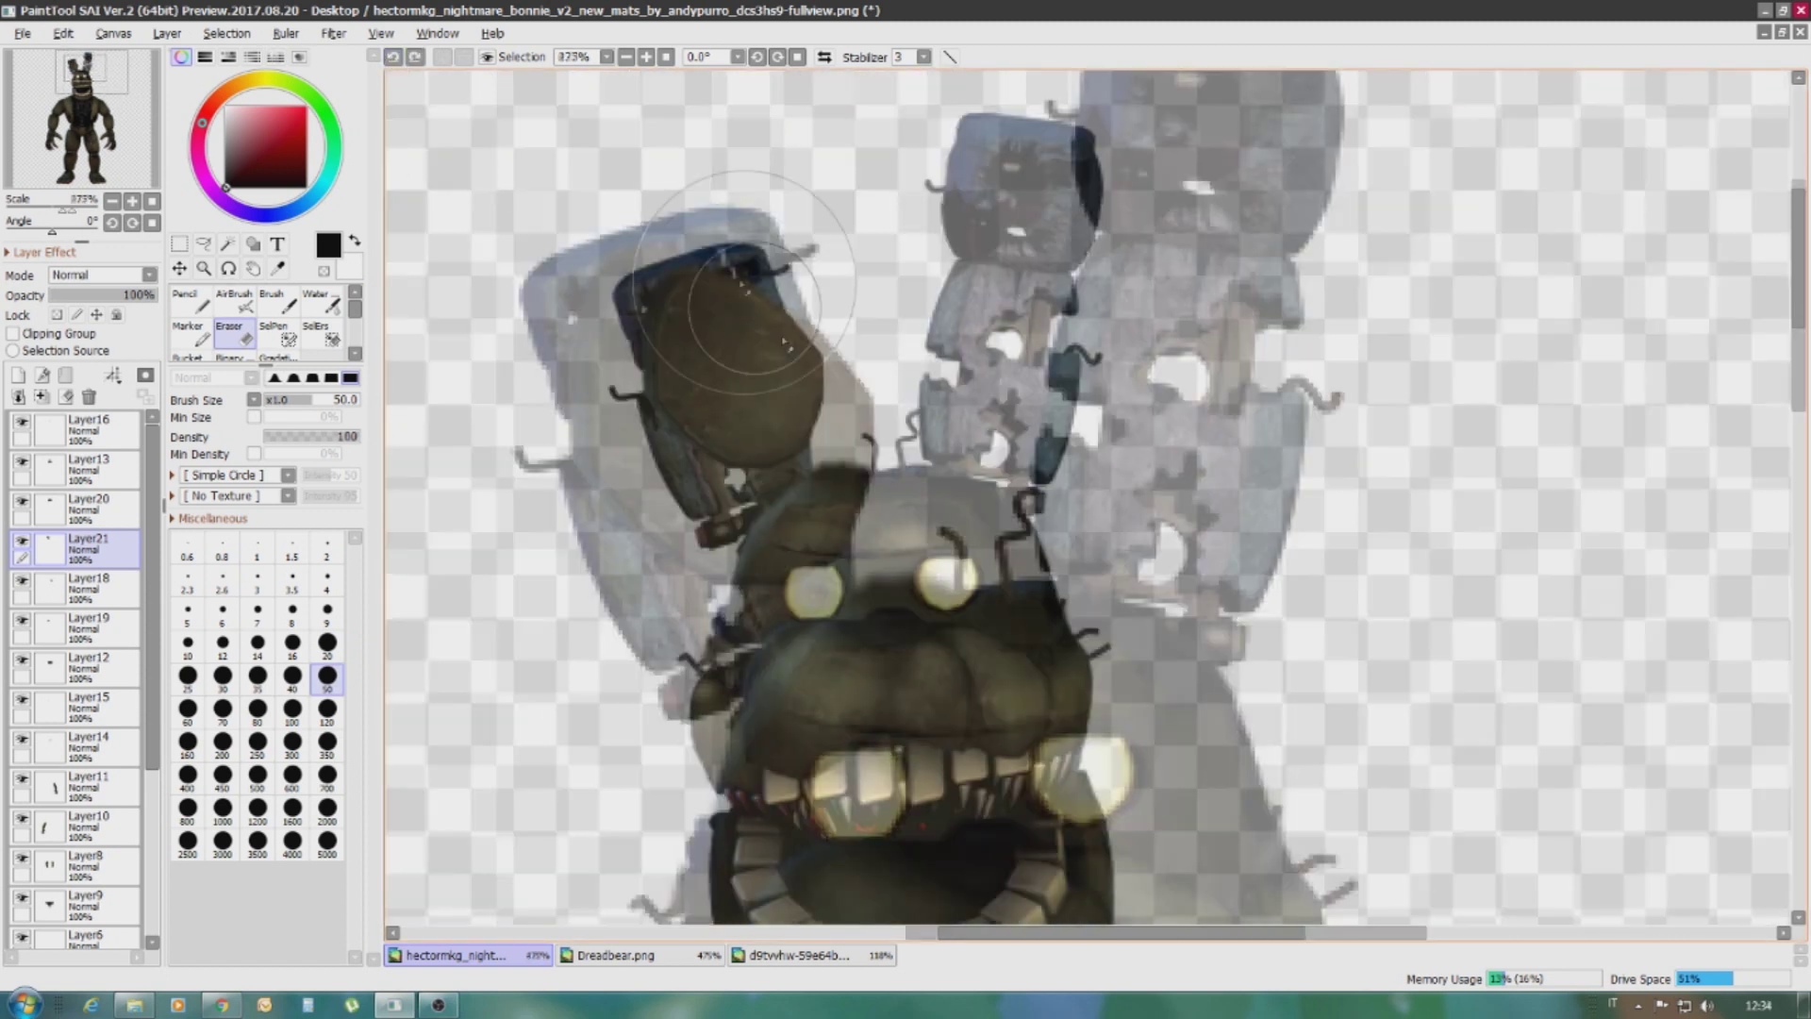
key("a")
left_click_drag(596, 660, 600, 663)
left_click(63, 33)
left_click(81, 133)
key("ctrl+v")
key("ctrl+t")
scroll(526, 356, "down", 2)
left_click_drag(680, 326, 771, 238)
left_click(328, 545)
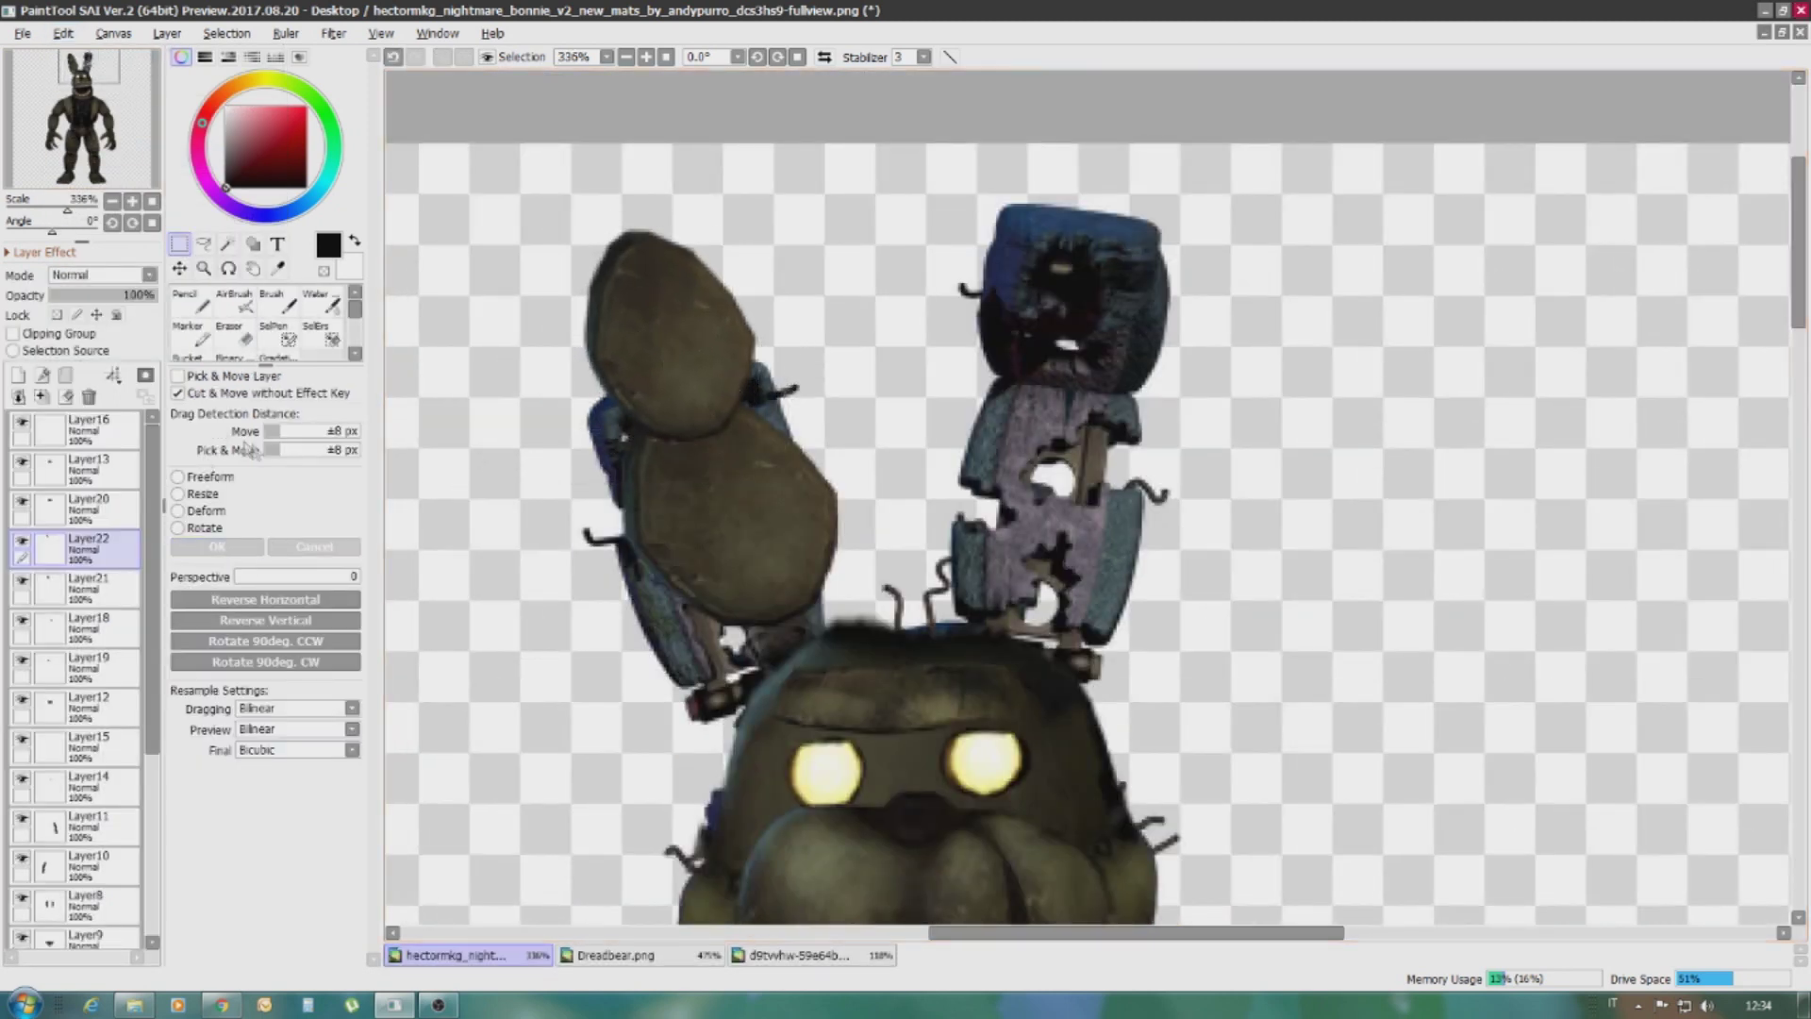
key("Return")
Paste a copy of the two ear plates and fit it over Bonnie's right-hand ear
scroll(686, 354, "down", 1)
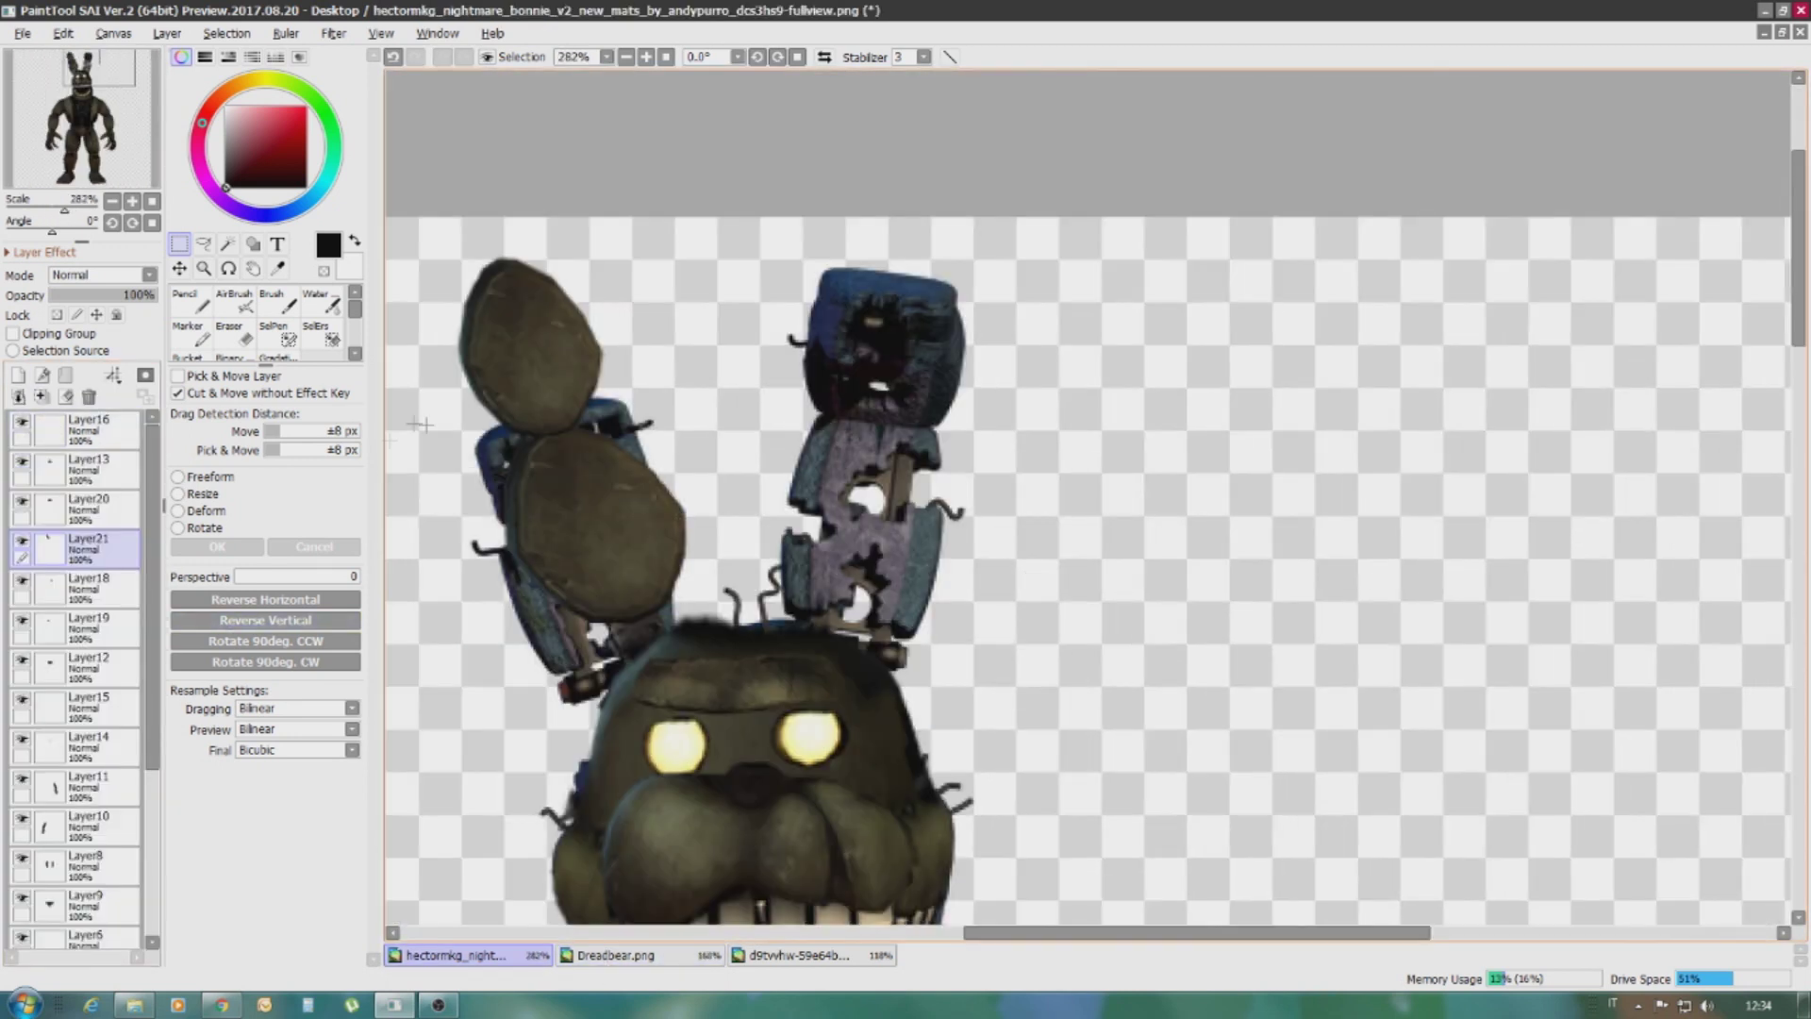
left_click(63, 33)
left_click(38, 154)
key("ctrl+t")
left_click_drag(566, 453, 872, 453)
left_click_drag(1067, 539, 1076, 472)
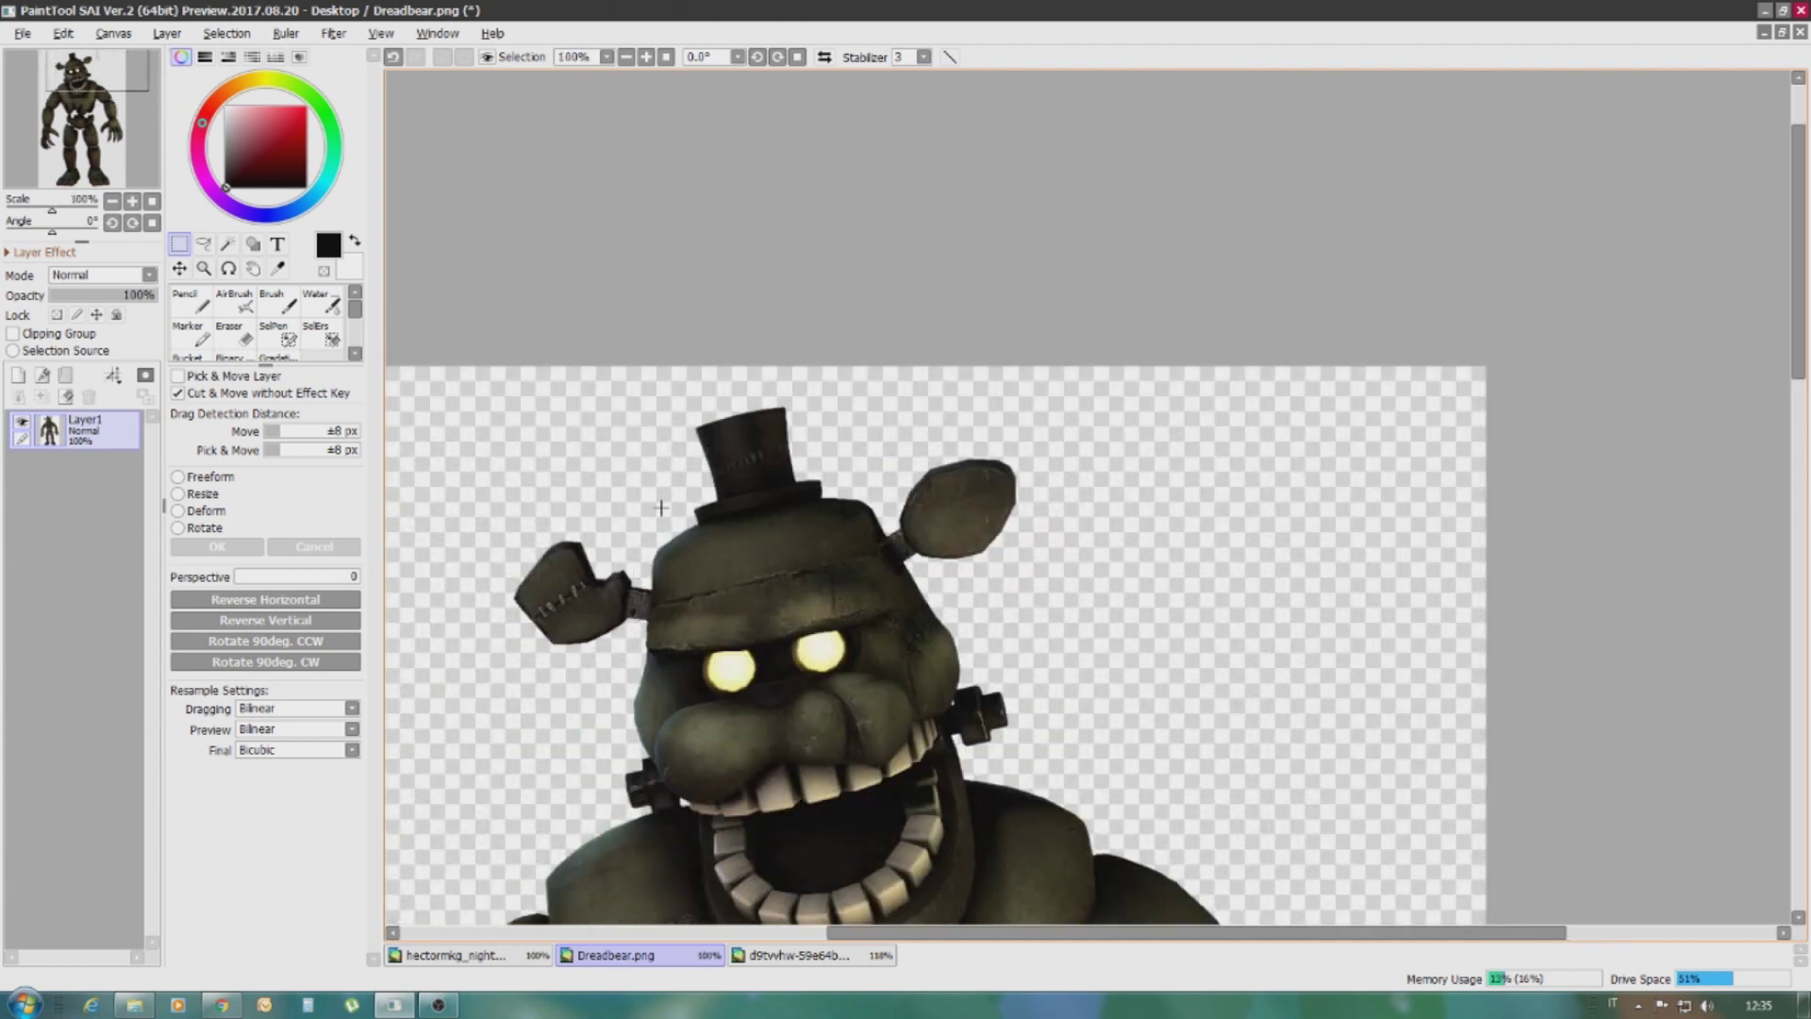
Mask the torn, stitched ear in Dreadbear.png with the selection pen at size 20 and copy it
scroll(550, 637, "up", 7)
left_click(274, 335)
left_click_drag(434, 529, 634, 325)
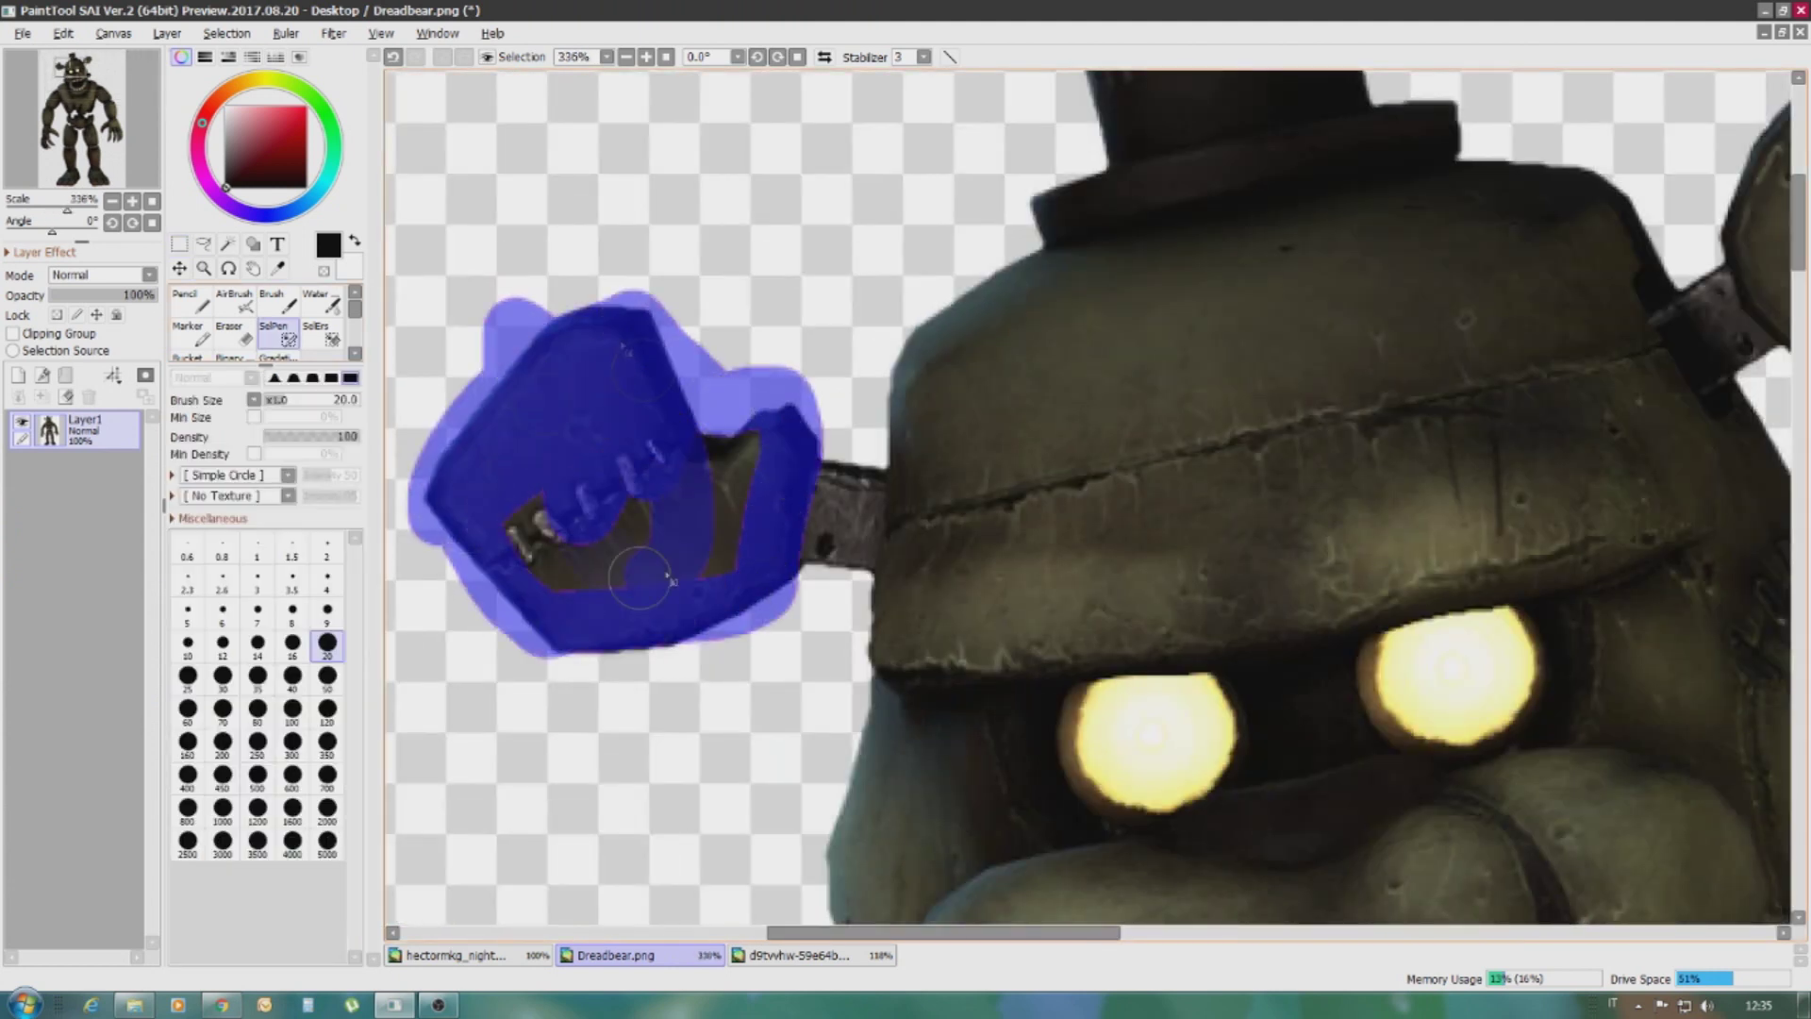
left_click(62, 33)
left_click(85, 115)
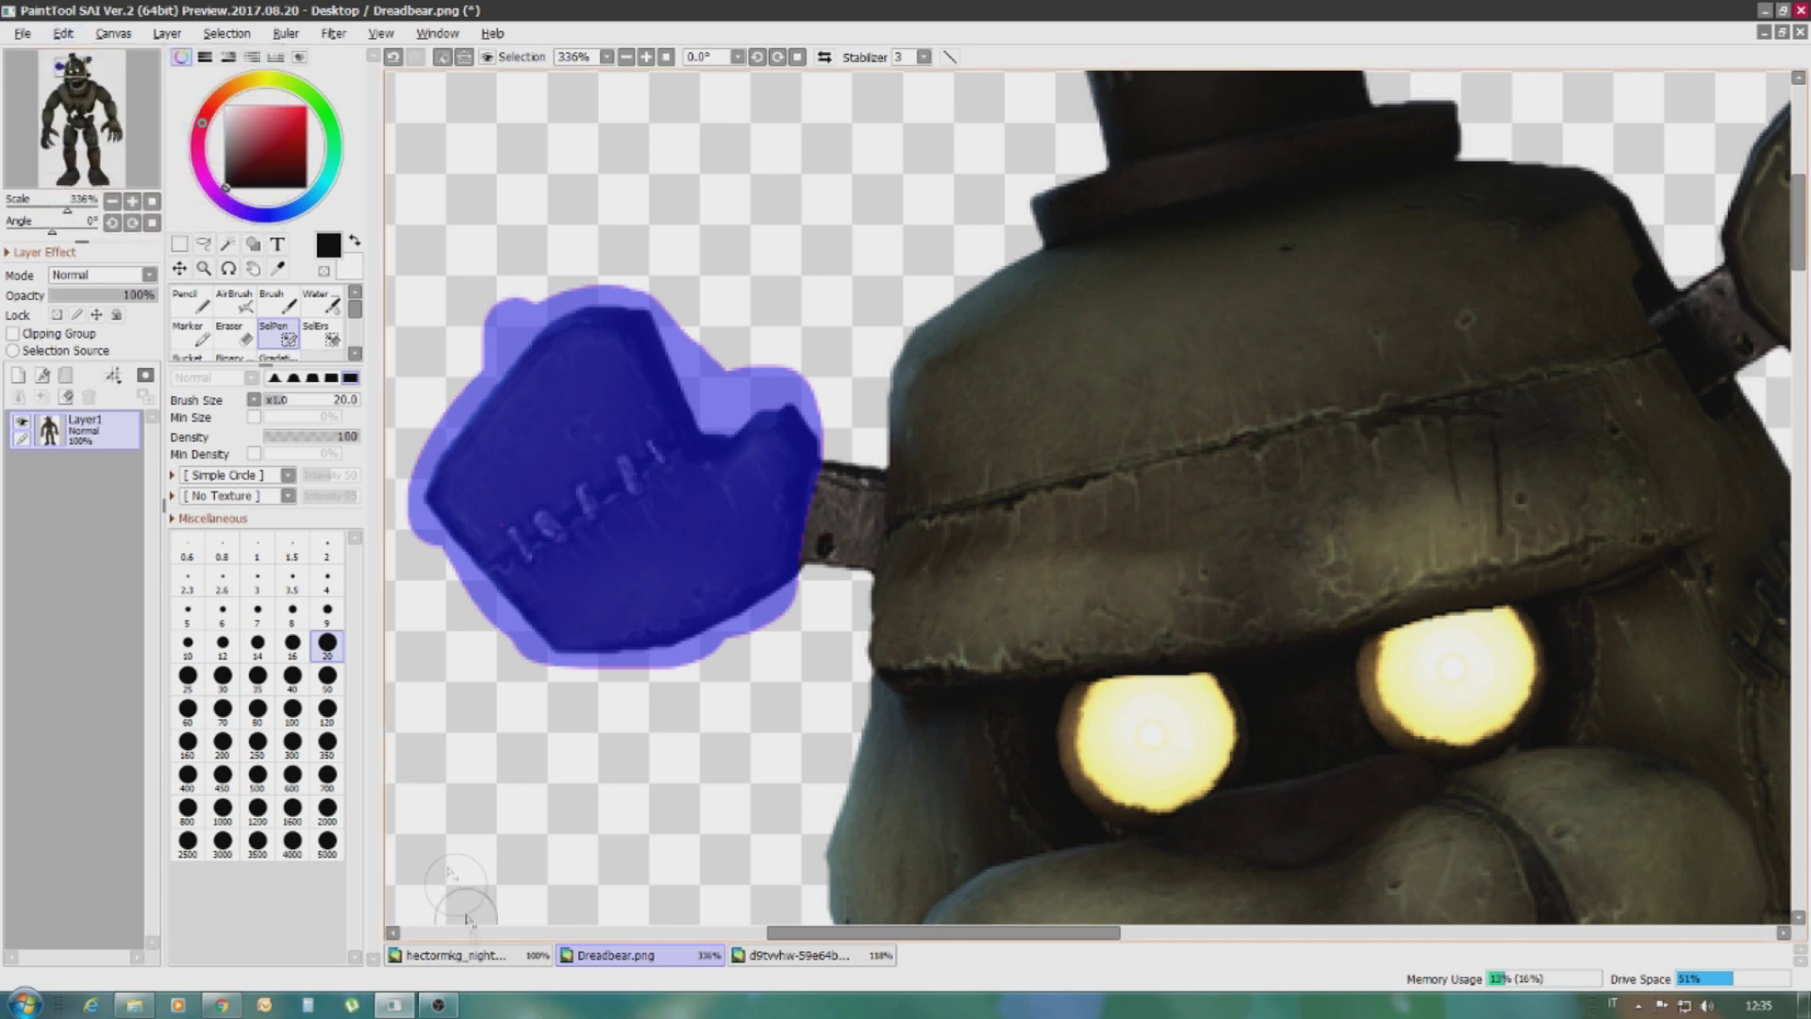
Paste the stitched ear into the Nightmare Bonnie document and transform it to fit upright over the top of the right-hand ear
left_click(453, 954)
left_click(62, 33)
left_click(85, 136)
key("ctrl+t")
left_click_drag(537, 660, 946, 367)
scroll(783, 482, "up", 5)
left_click_drag(847, 280, 859, 281)
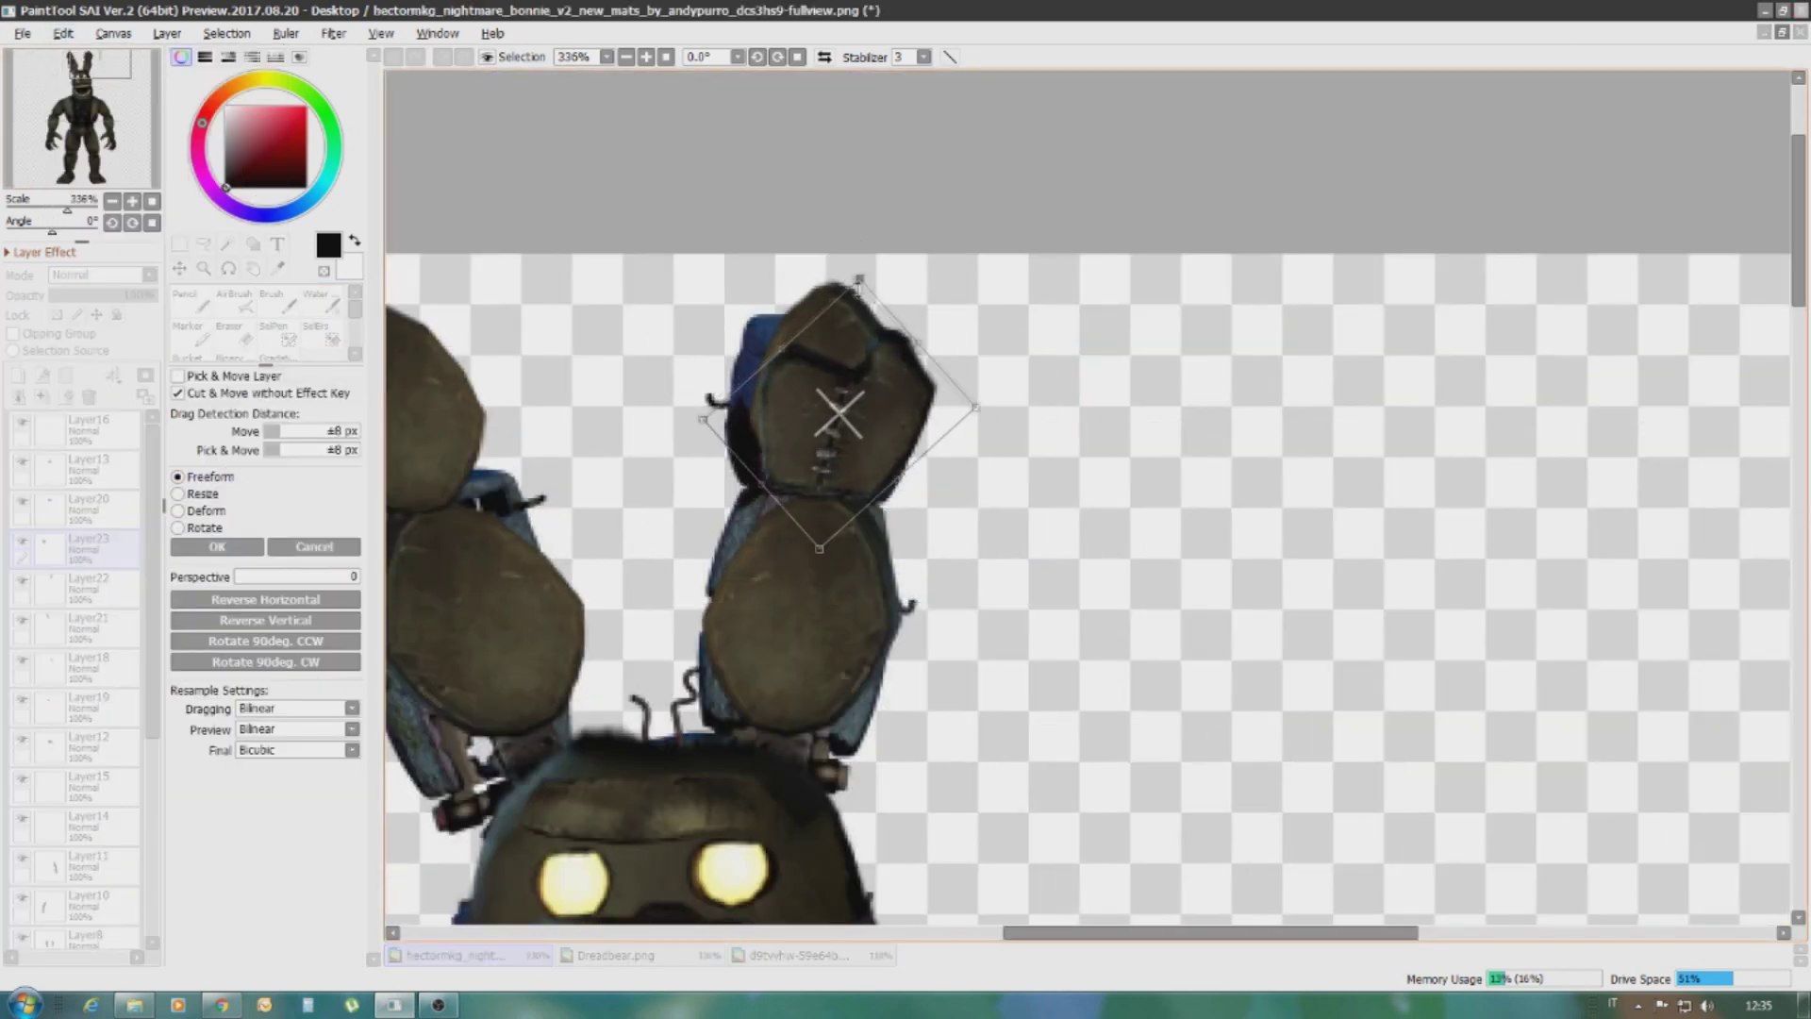
left_click(217, 547)
Erase the upper round plate behind the stitched ear on Layer22 with the Eraser at size 50
scroll(504, 459, "up", 4)
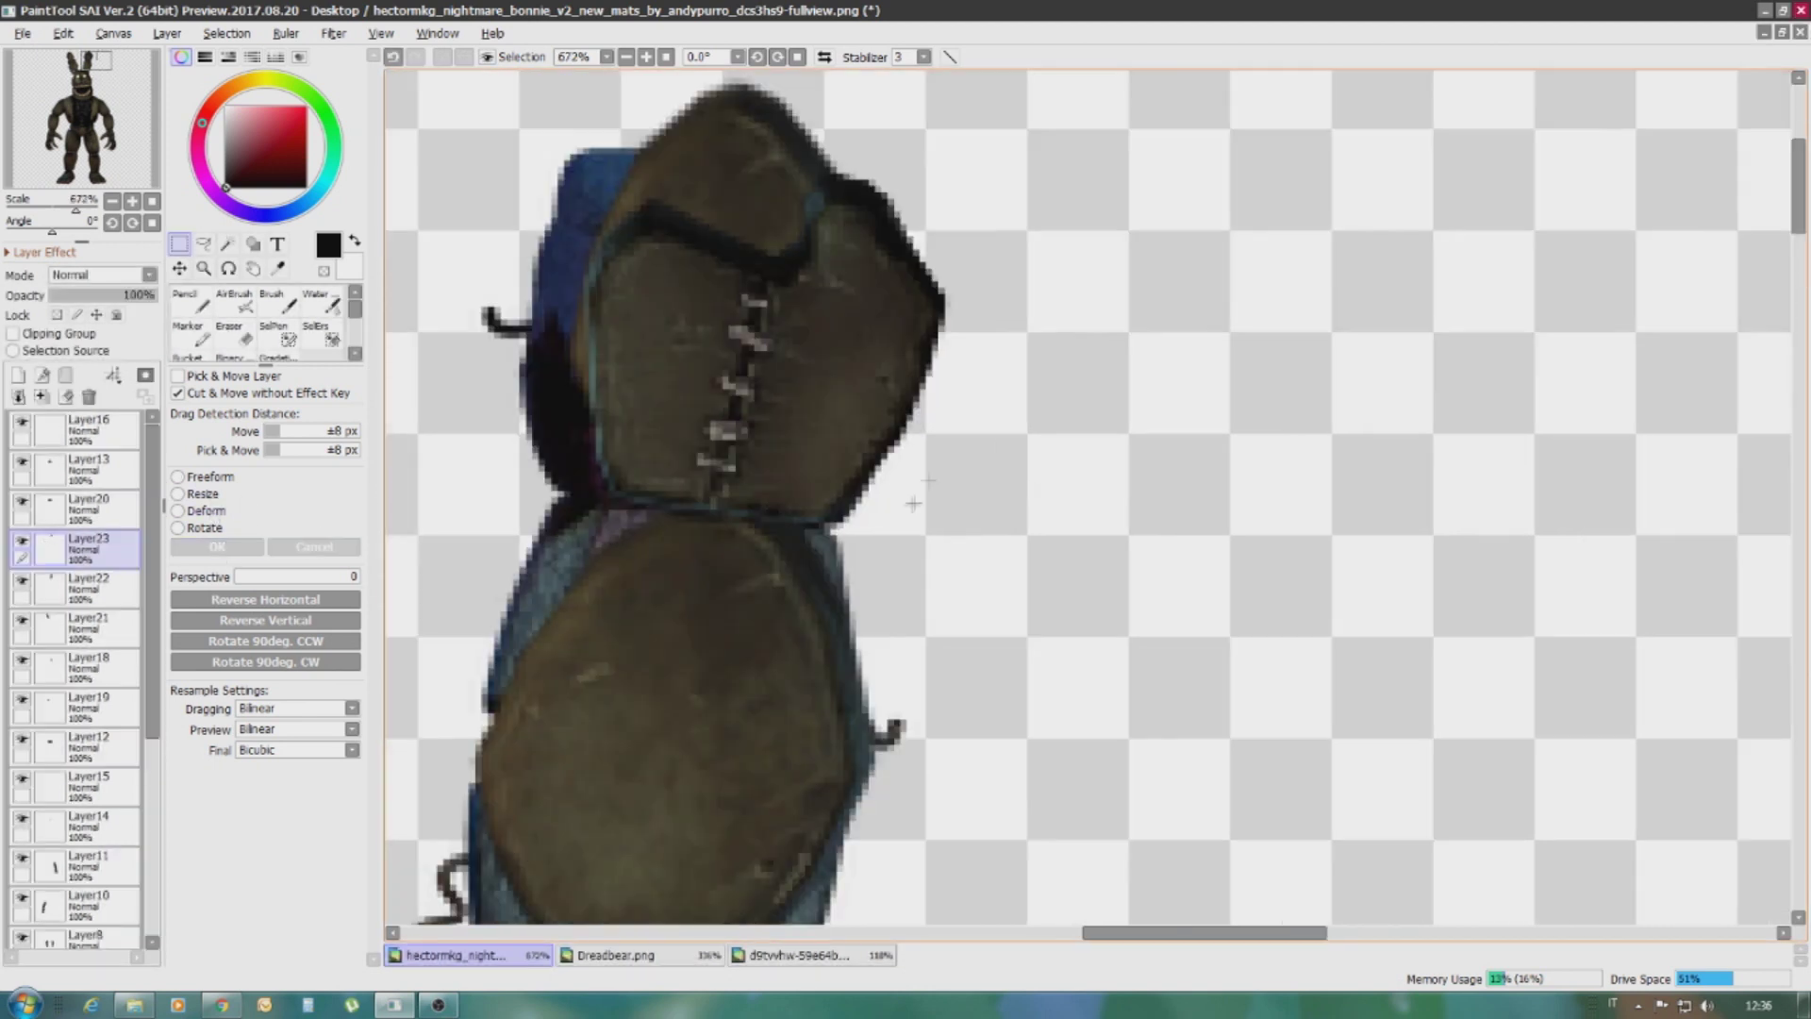
key("e")
left_click_drag(613, 188, 1069, 192)
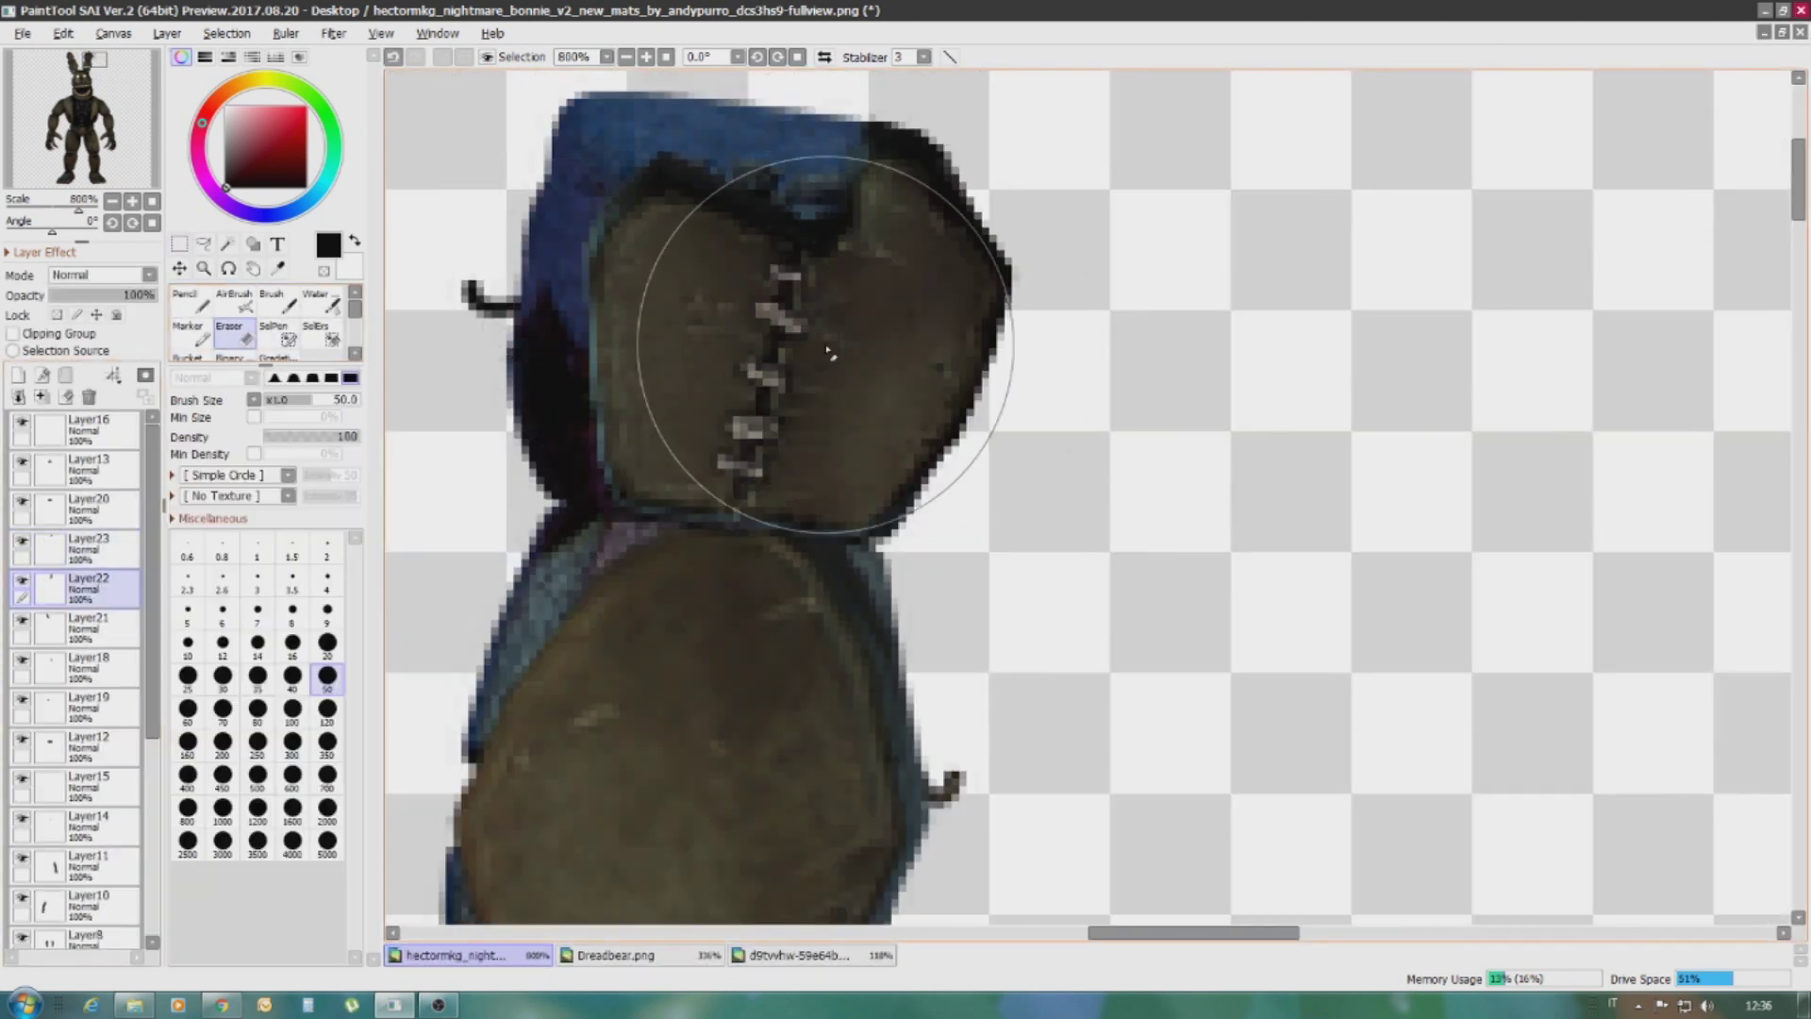
Erase the remaining blue ear parts and the original mouth and teeth from Layer1 with the Eraser at size 50
scroll(830, 353, "down", 9)
left_click(665, 644, "ctrl+shift")
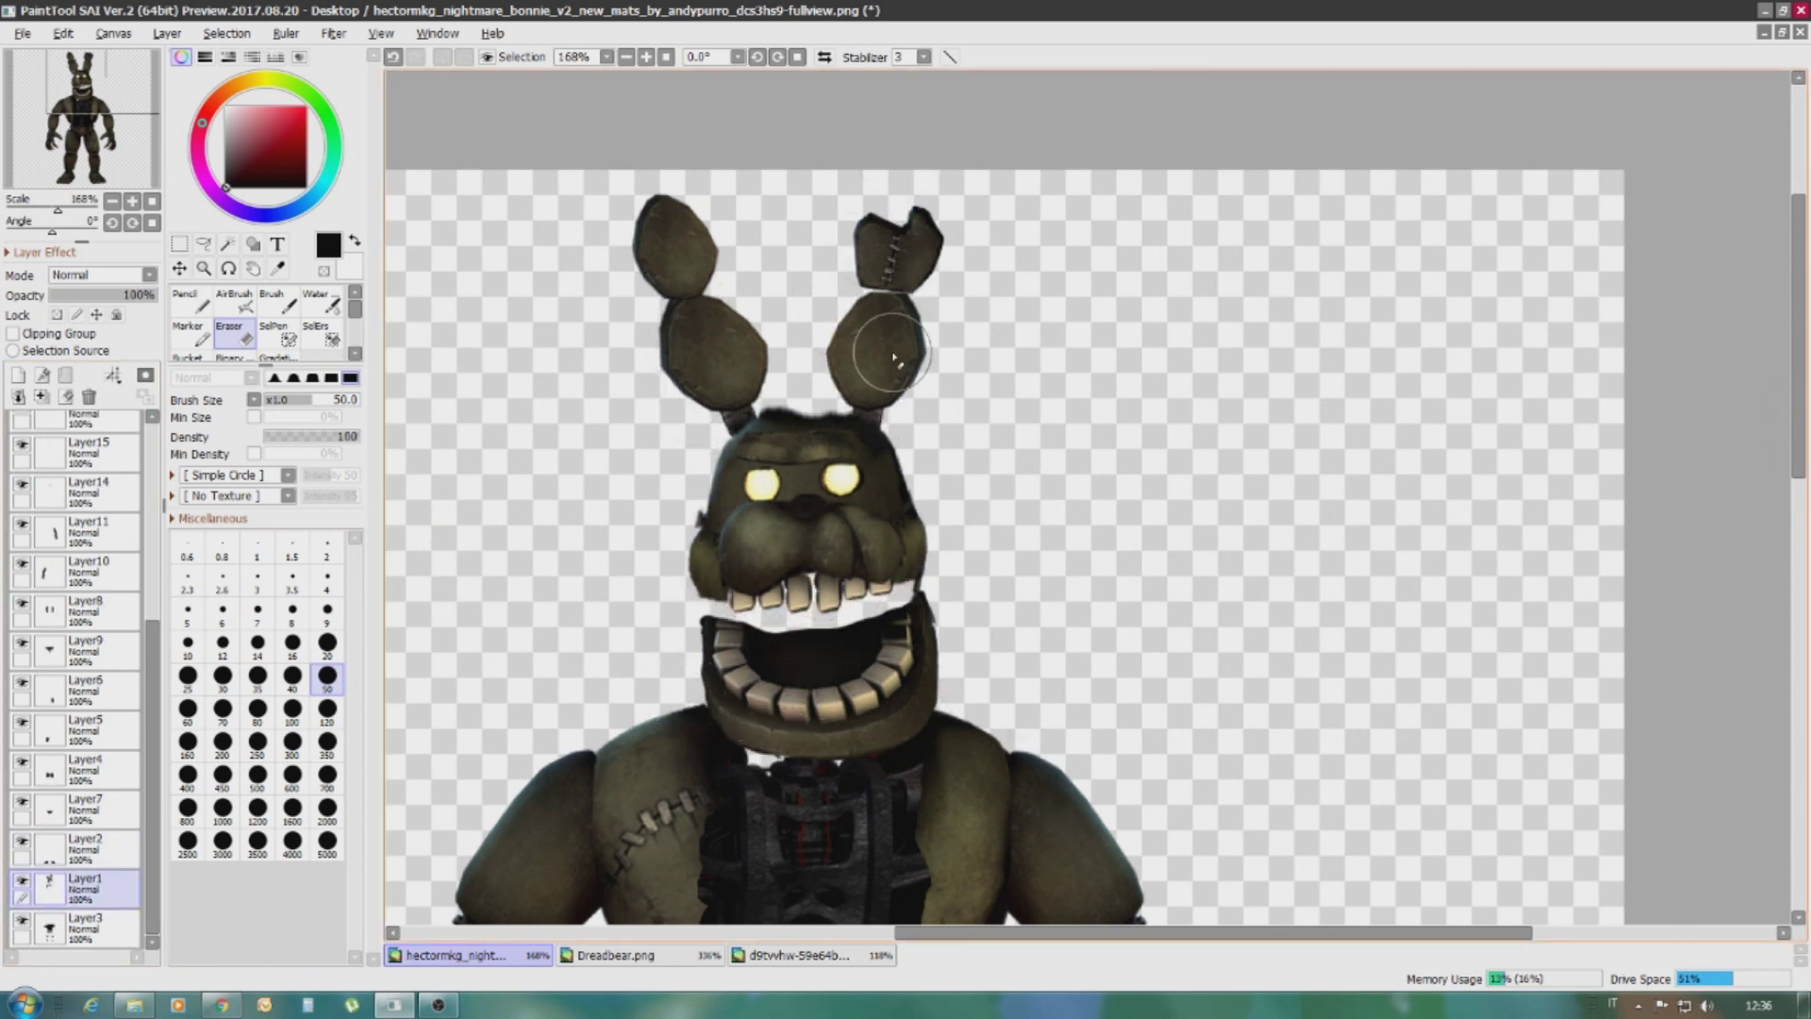
scroll(881, 546, "up", 4)
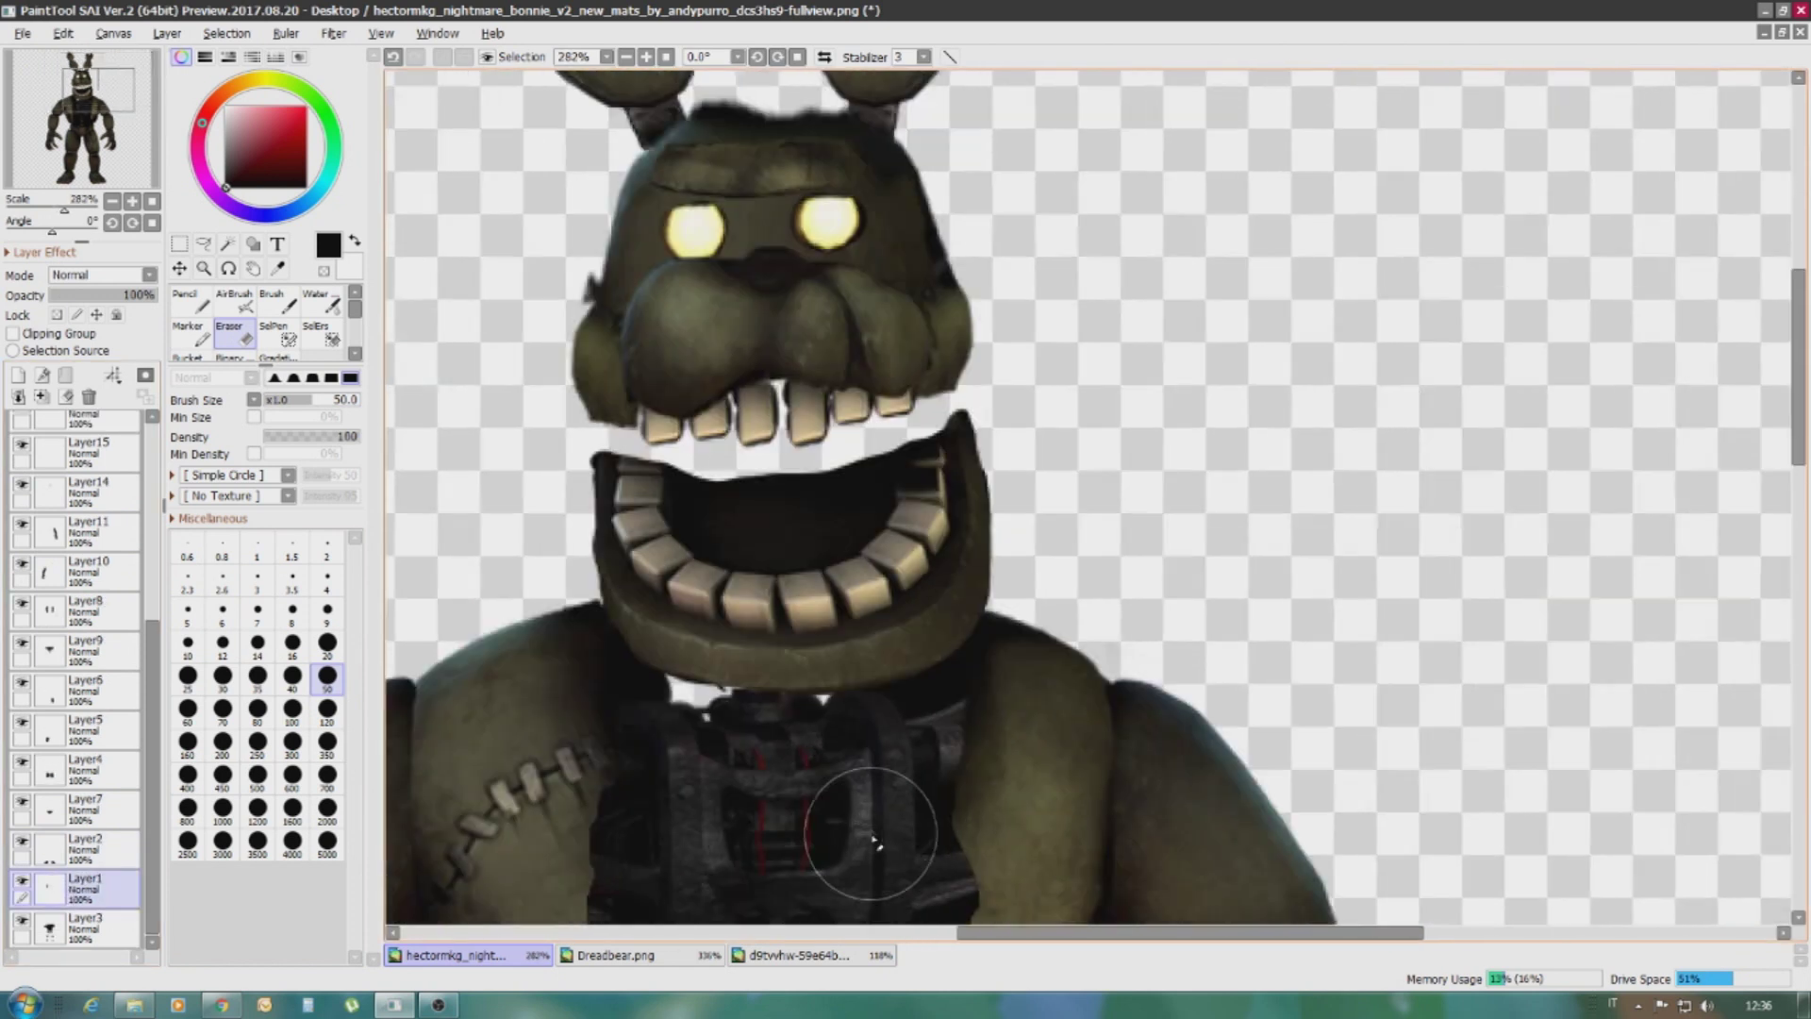
Paint black on Layer3 with the Pencil at size 60 to fill the gaps behind the upper teeth, jaw and neck
left_click(802, 674, "ctrl+shift")
key("n")
mouse_move(654, 650)
left_mouse_down()
mouse_move(815, 644)
mouse_move(648, 353)
mouse_move(827, 341)
left_mouse_up()
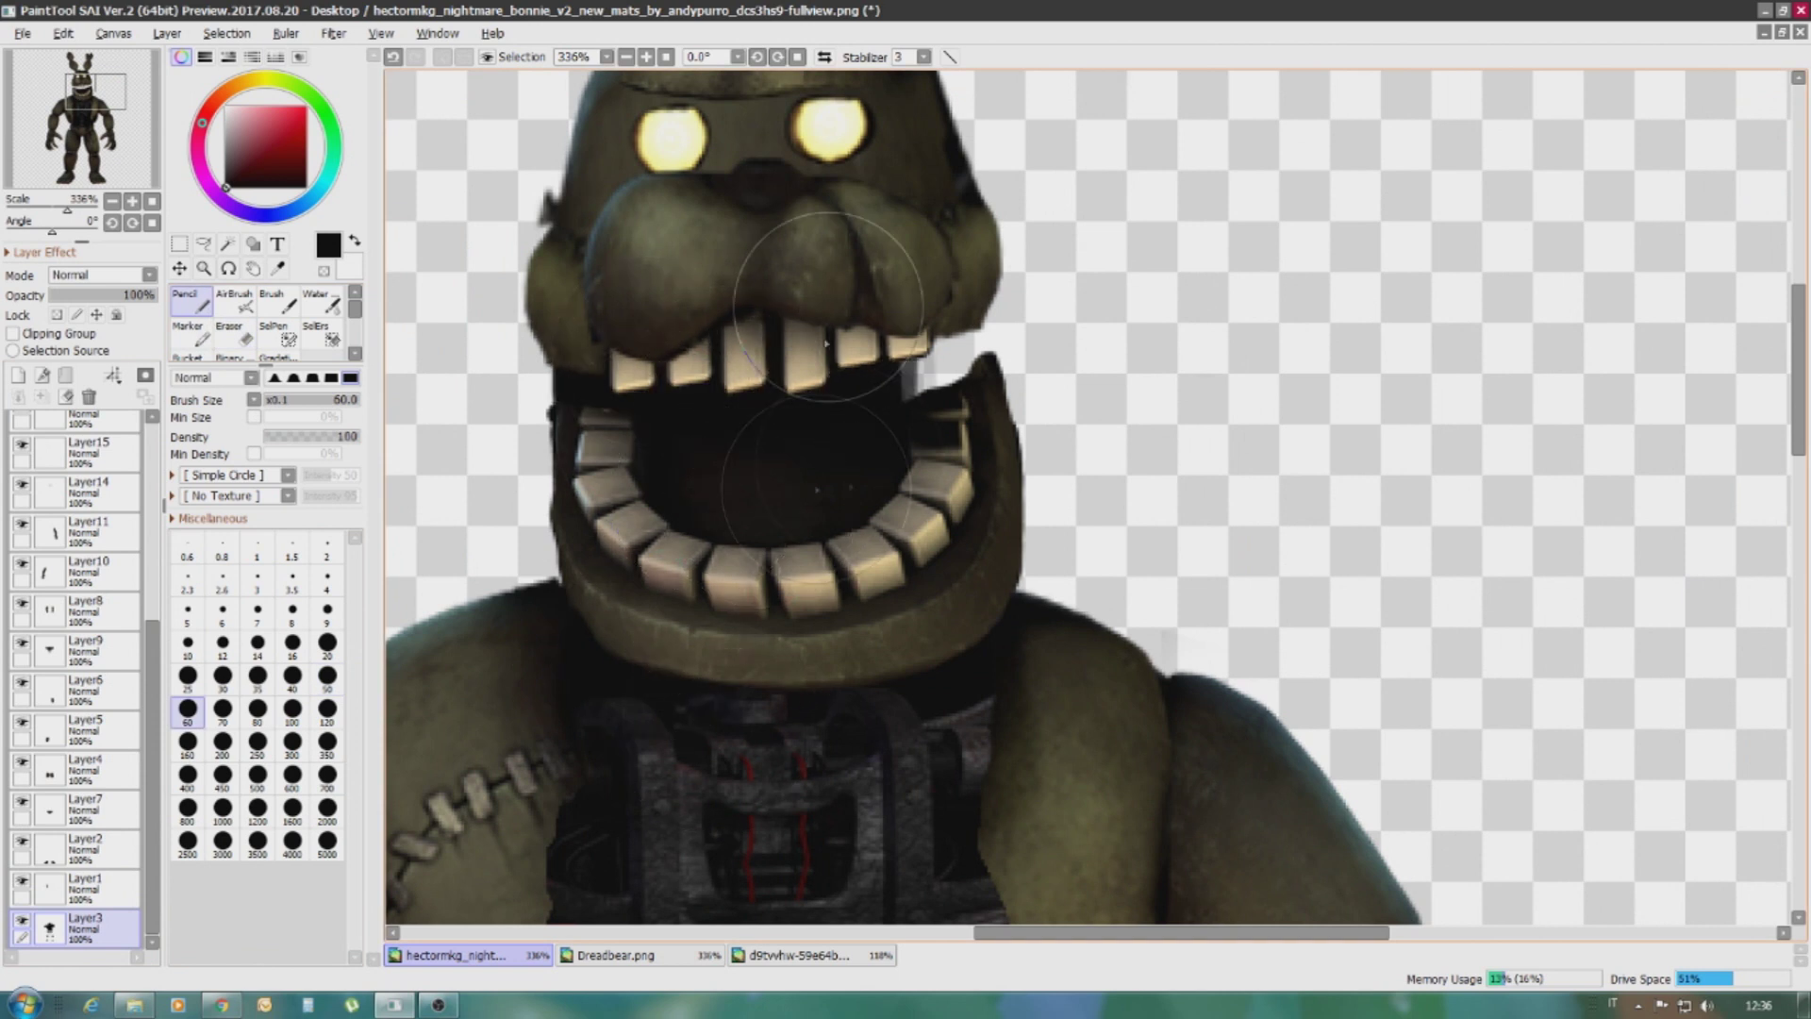
scroll(885, 368, "down", 2)
scroll(884, 368, "up", 4)
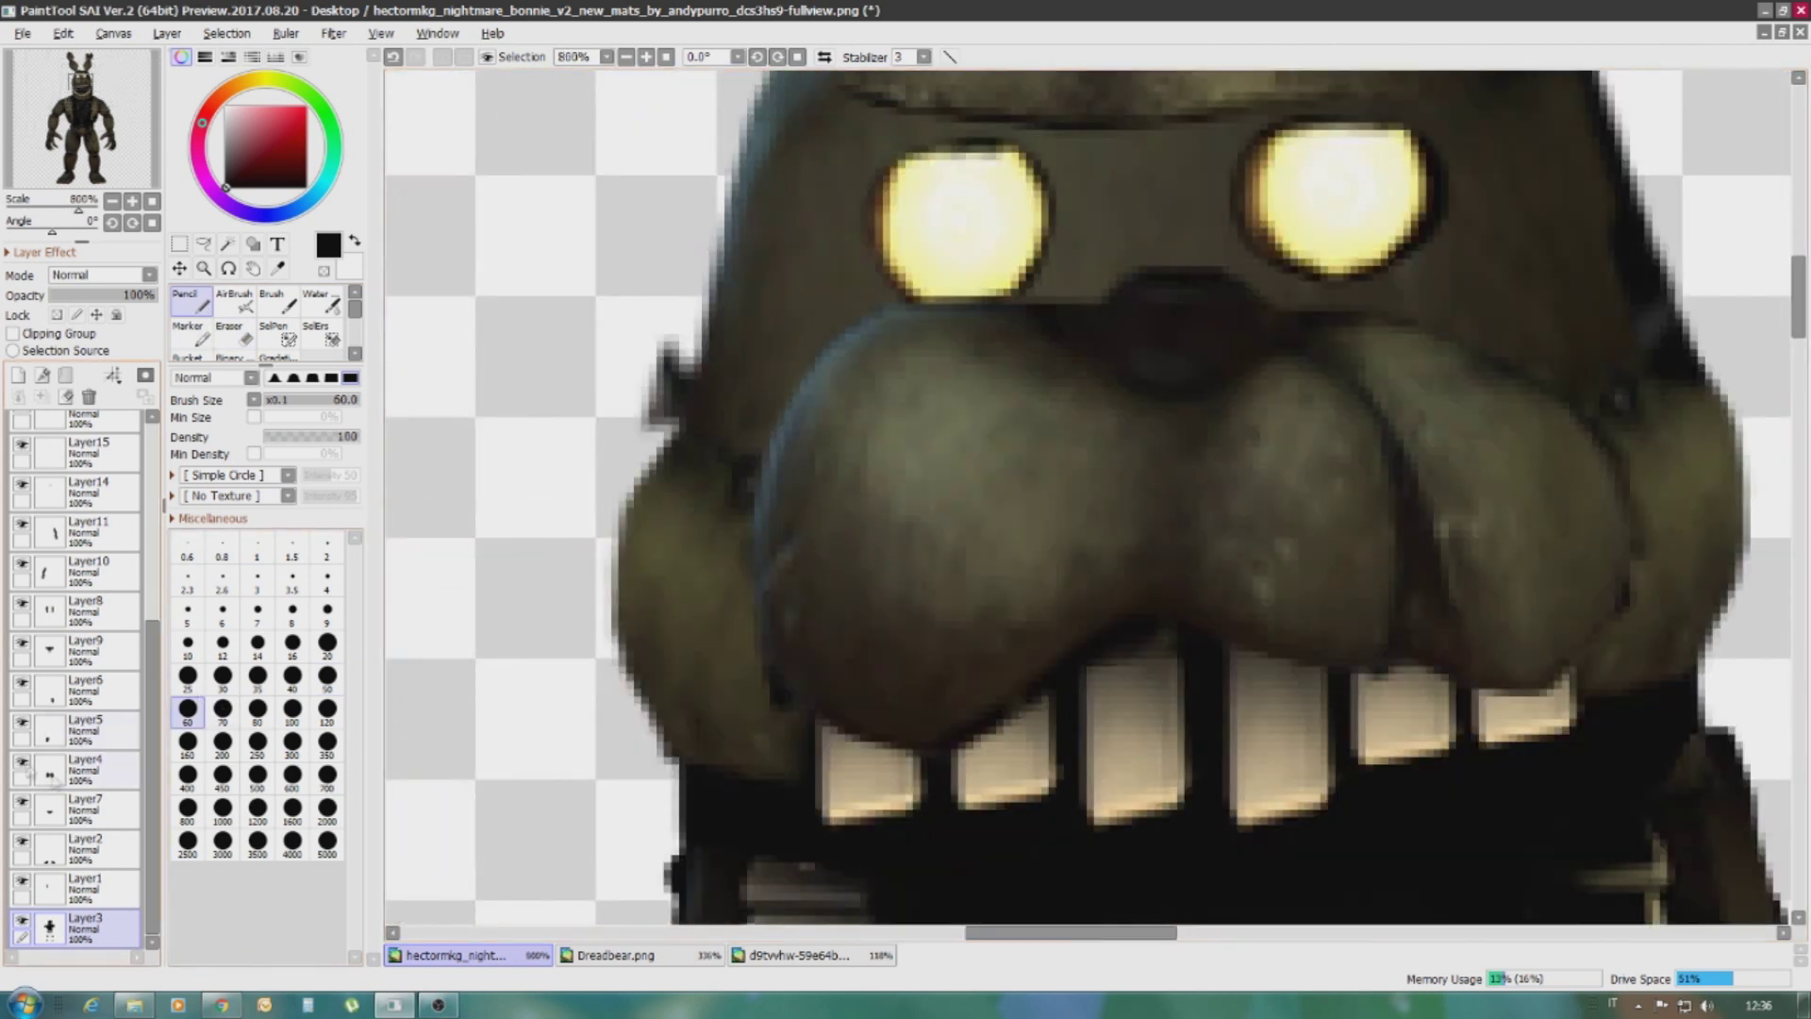
Clean up the stray bits along the sides of the head on Layer20 with the Eraser at size 50
left_click(83, 650)
scroll(514, 415, "down", 2)
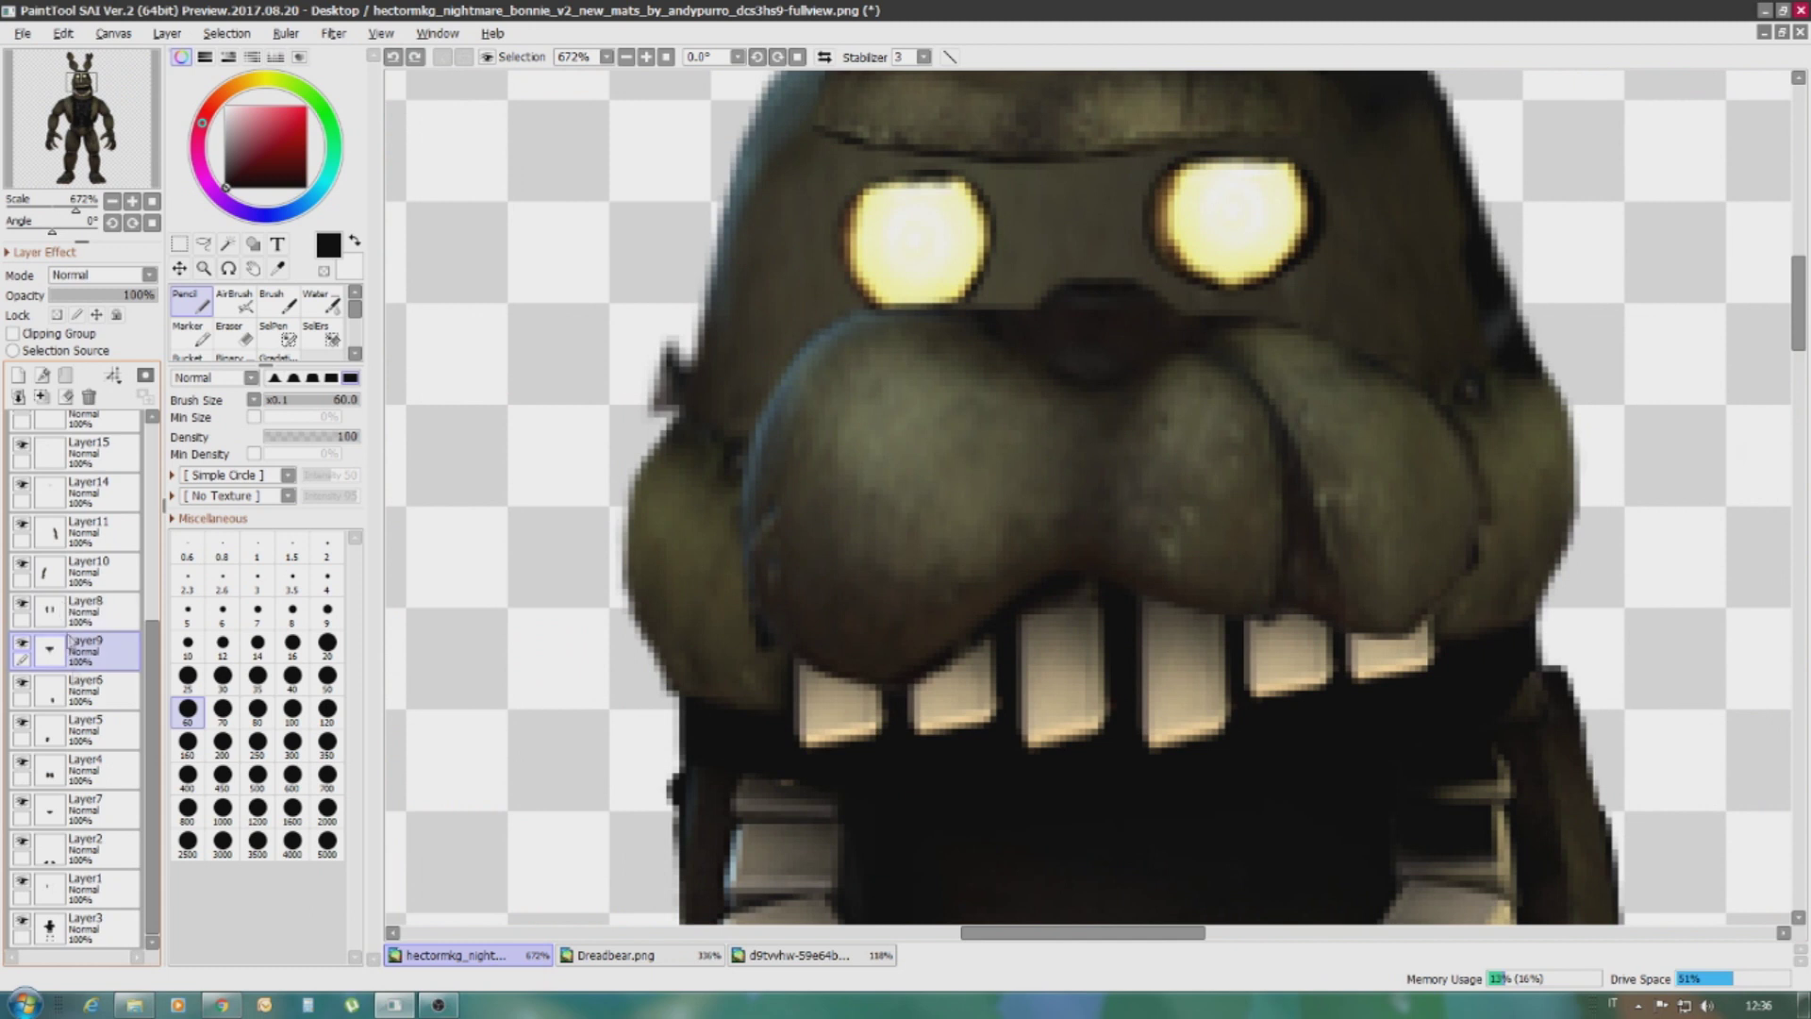
key("e")
scroll(83, 866, "up", 3)
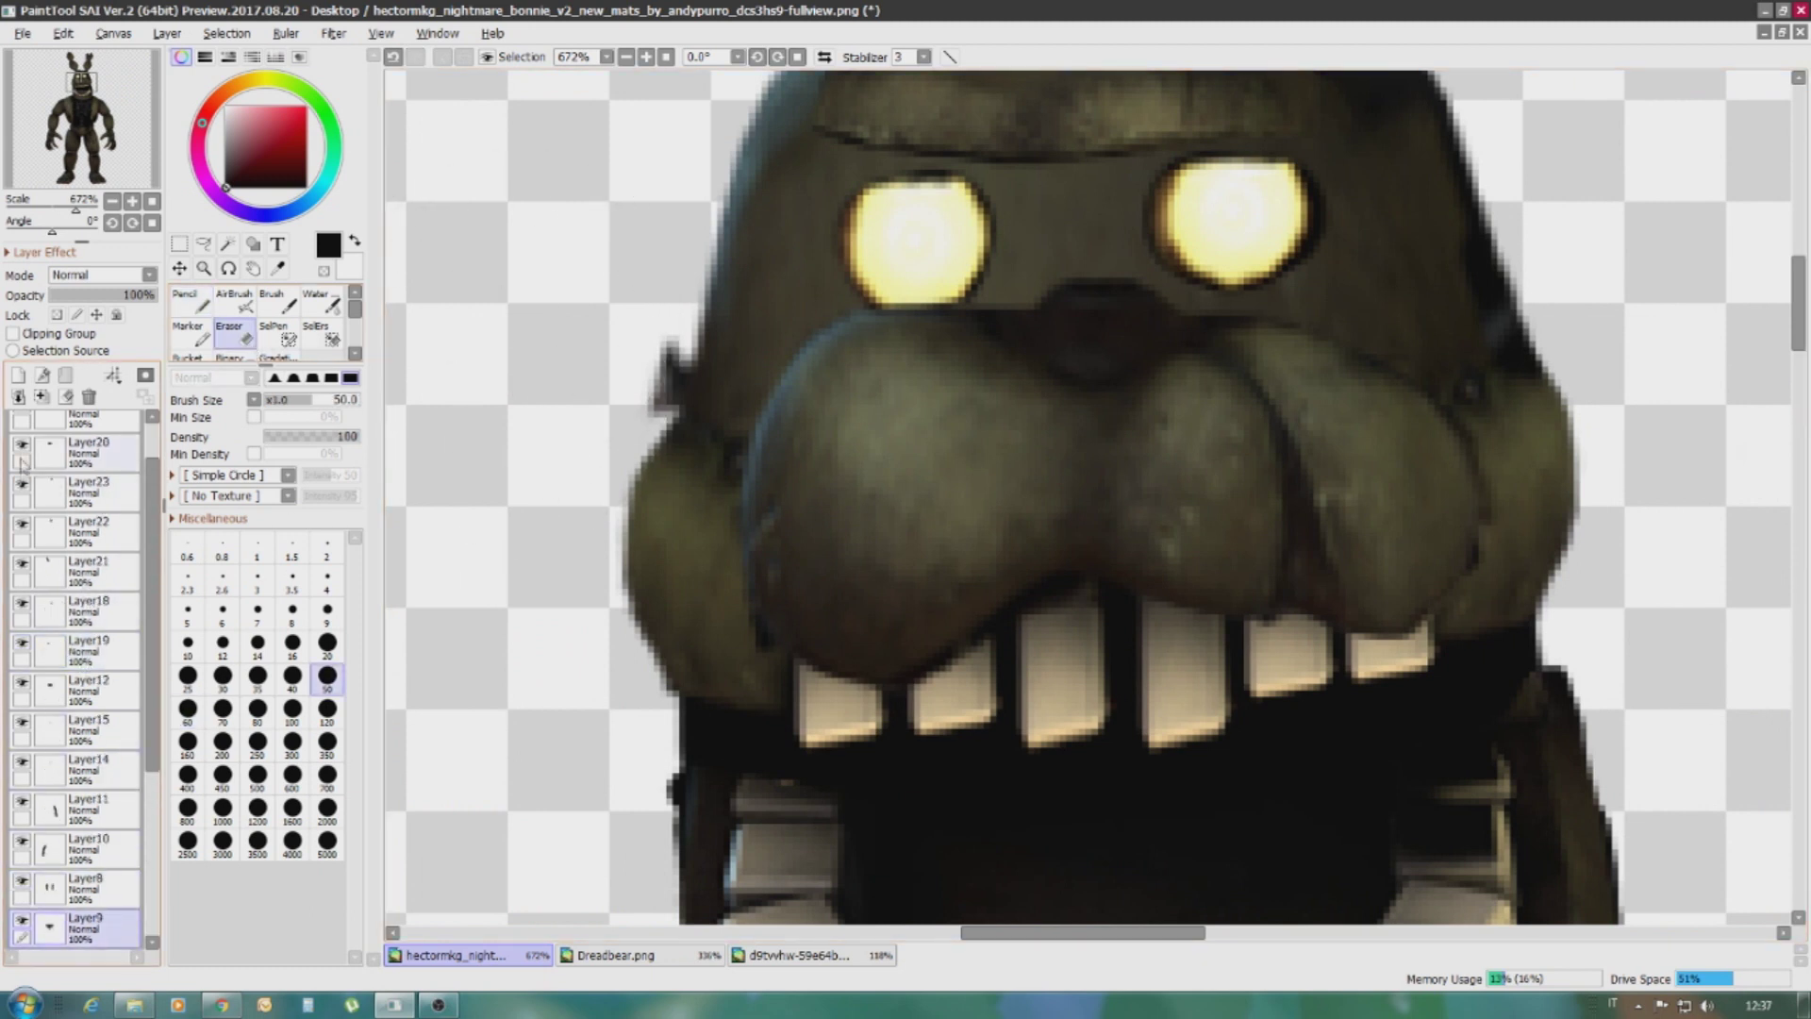
left_click(514, 371, "ctrl")
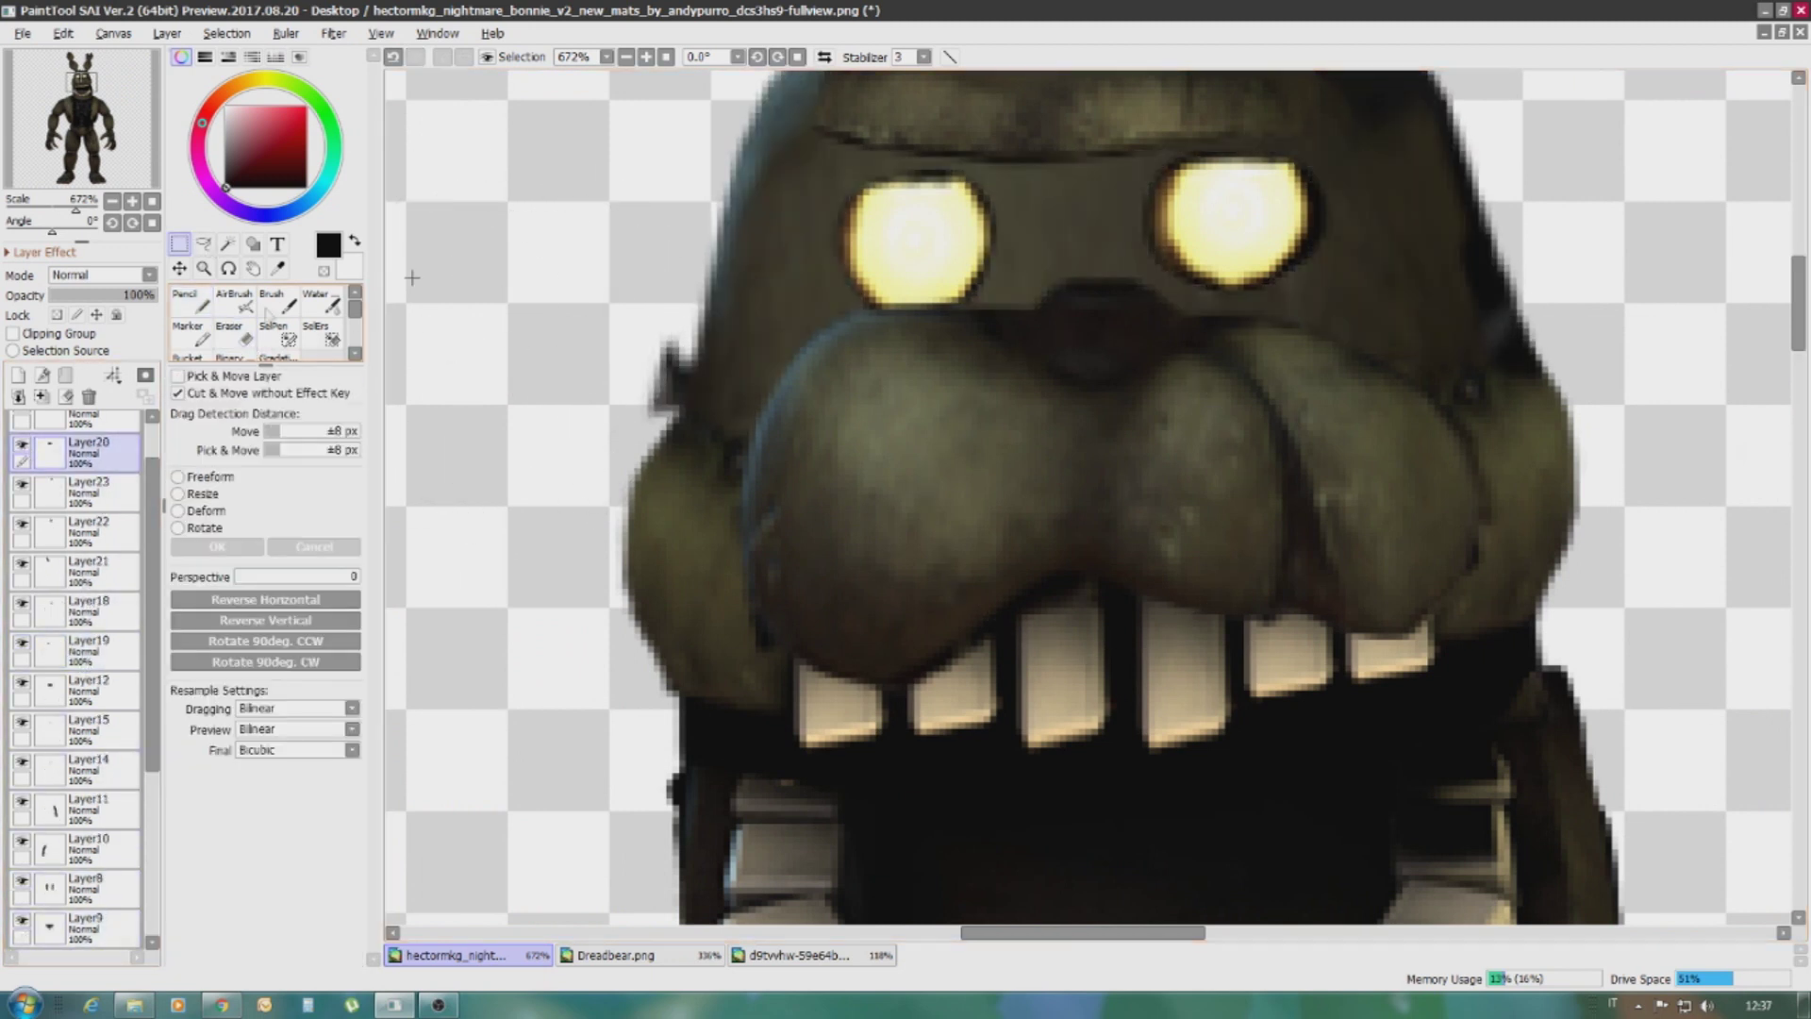
scroll(530, 312, "down", 5)
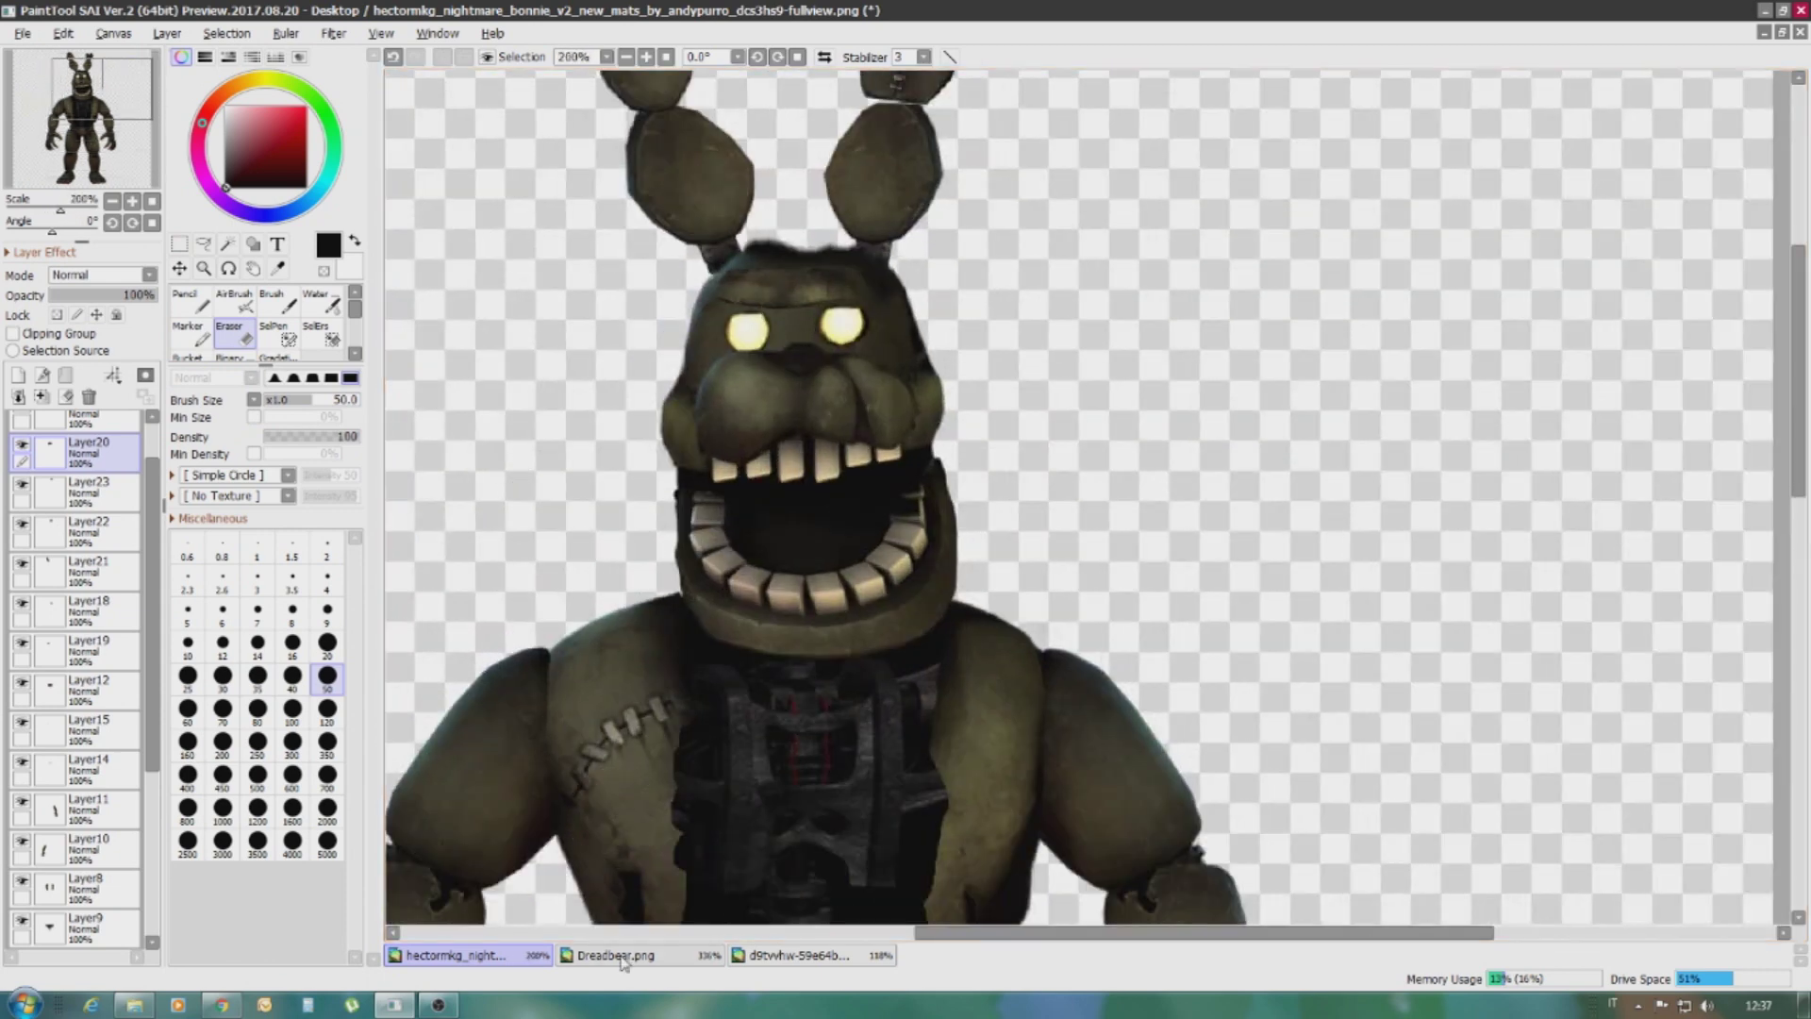
Mask the right-hand neck bolt in Dreadbear.png with the selection pen at size 20 and paste a copy into the Nightmare Bonnie document
left_click(616, 955)
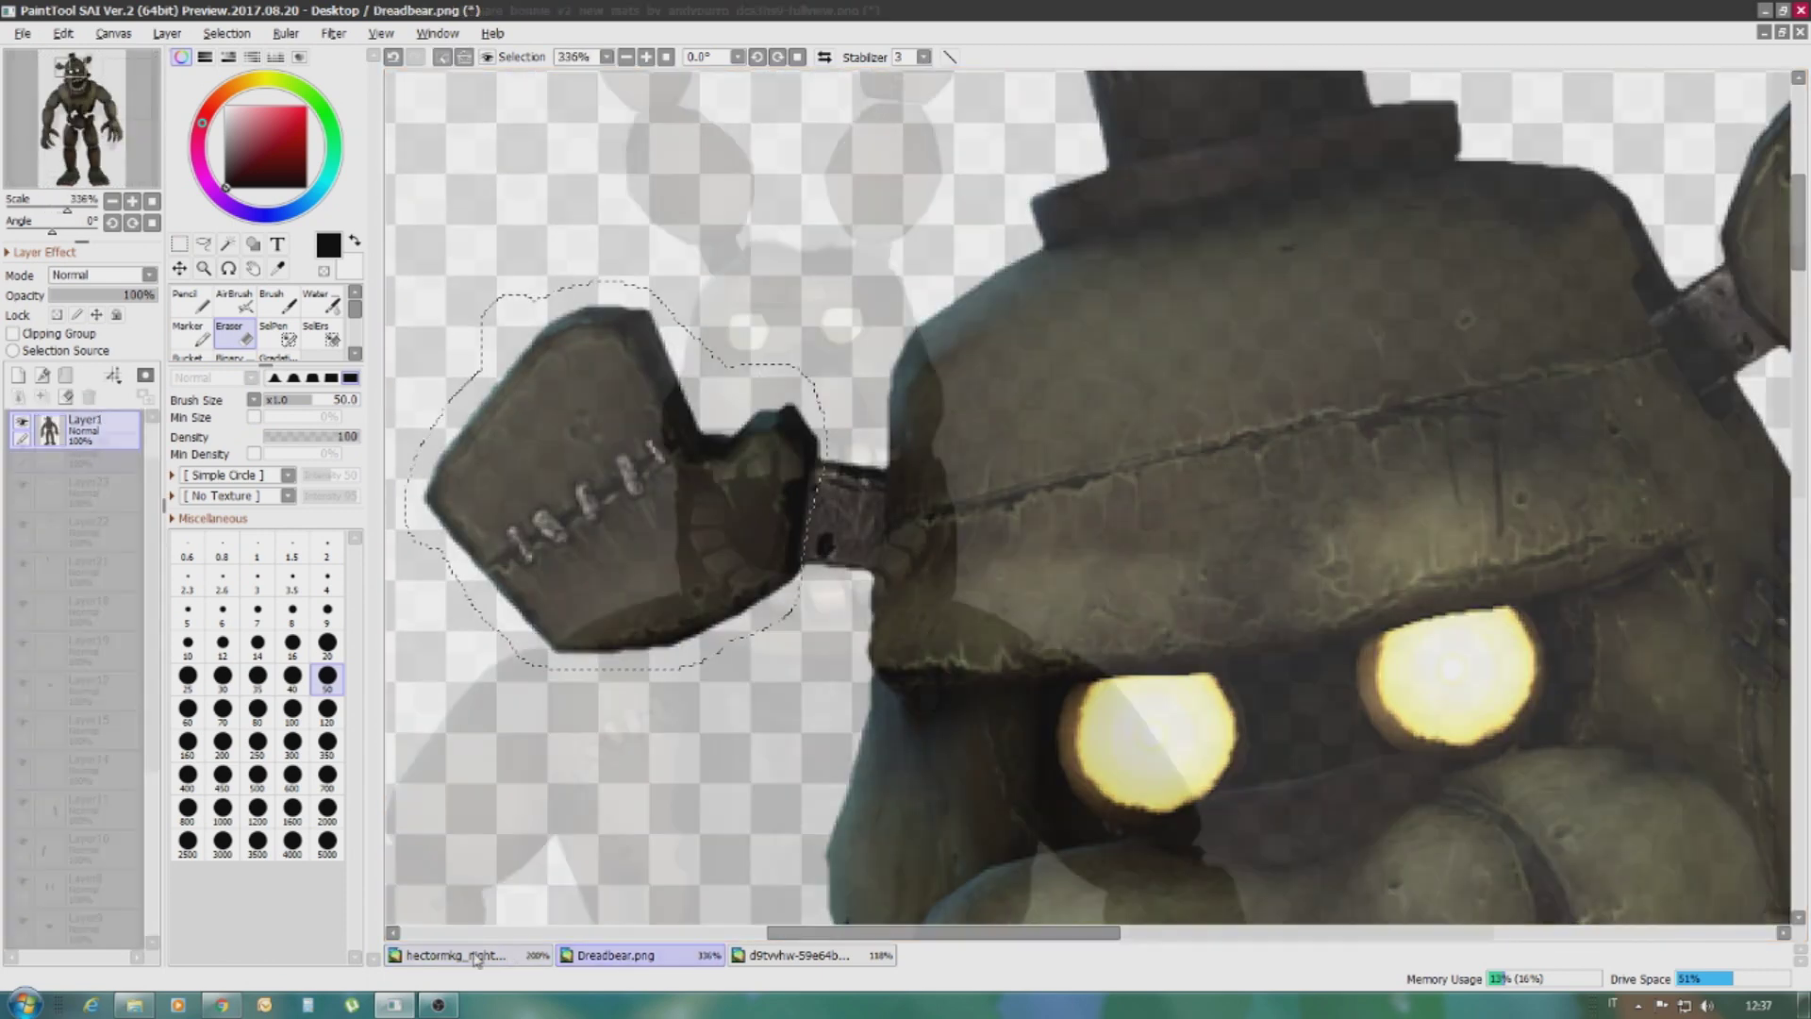
scroll(1347, 432, "down", 2)
scroll(1346, 432, "up", 2)
left_click(274, 332)
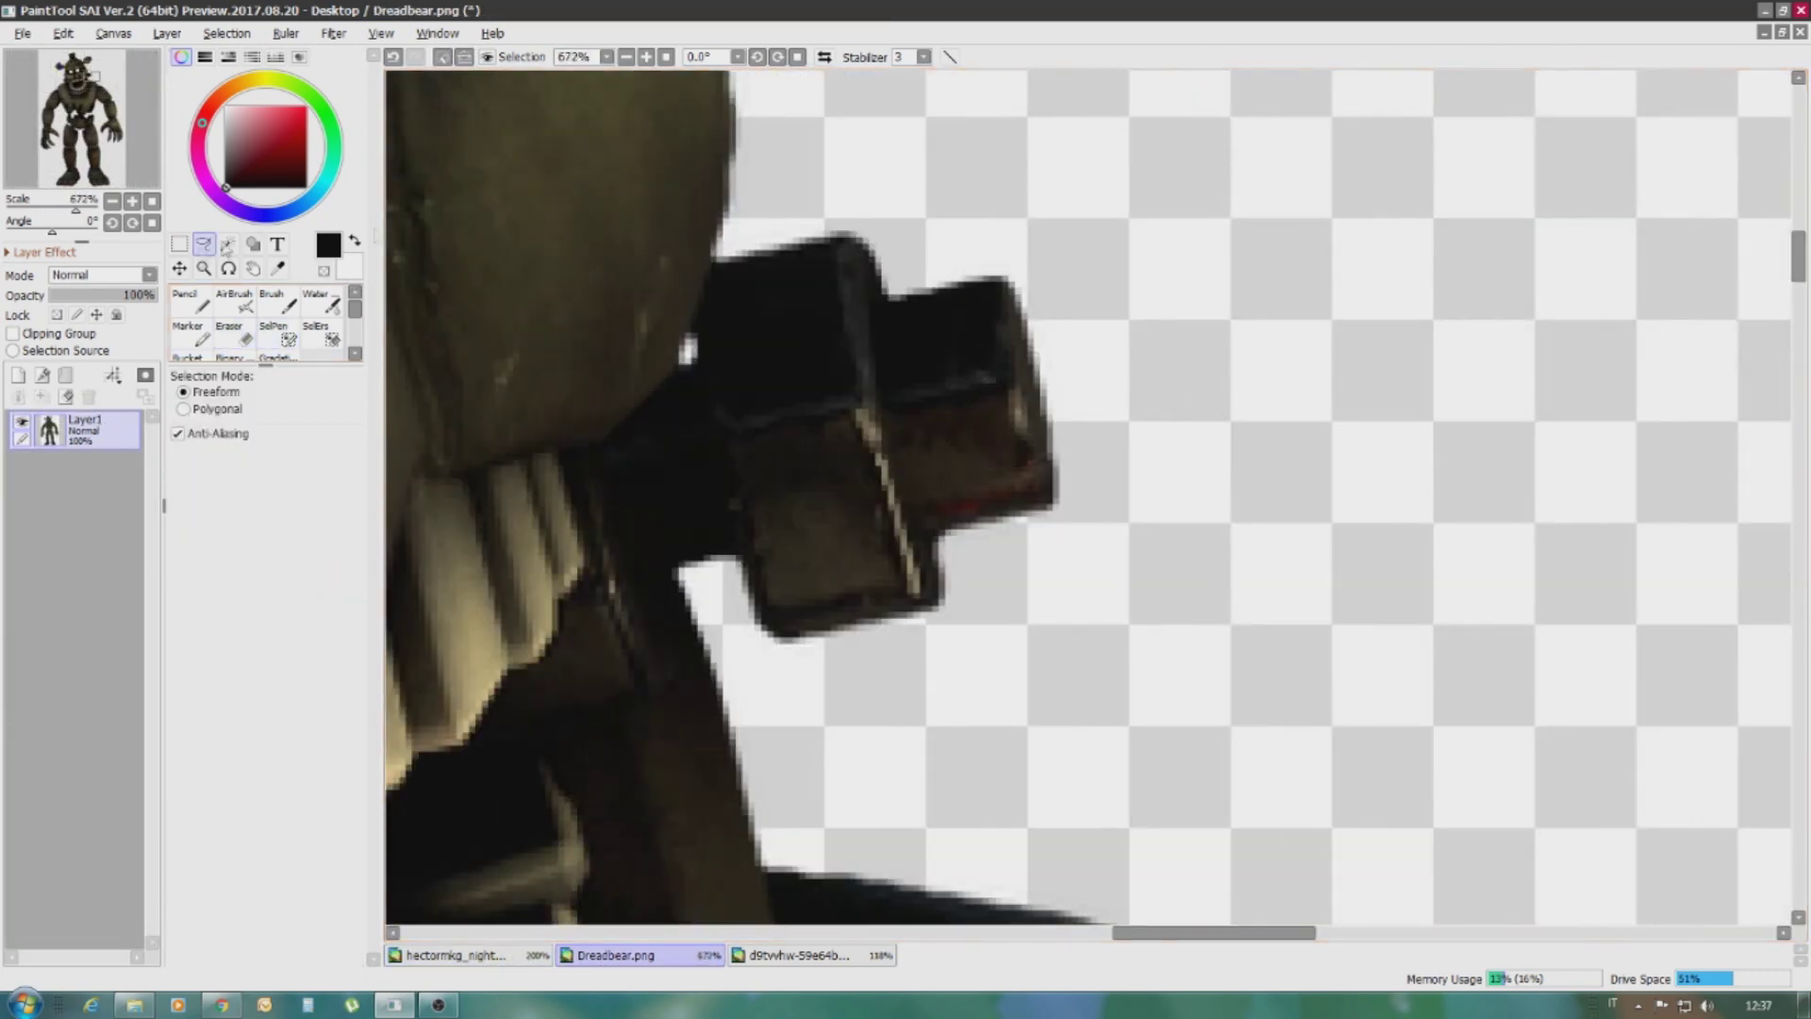
mouse_move(767, 590)
left_mouse_down()
mouse_move(766, 316)
mouse_move(689, 566)
mouse_move(804, 310)
left_mouse_up()
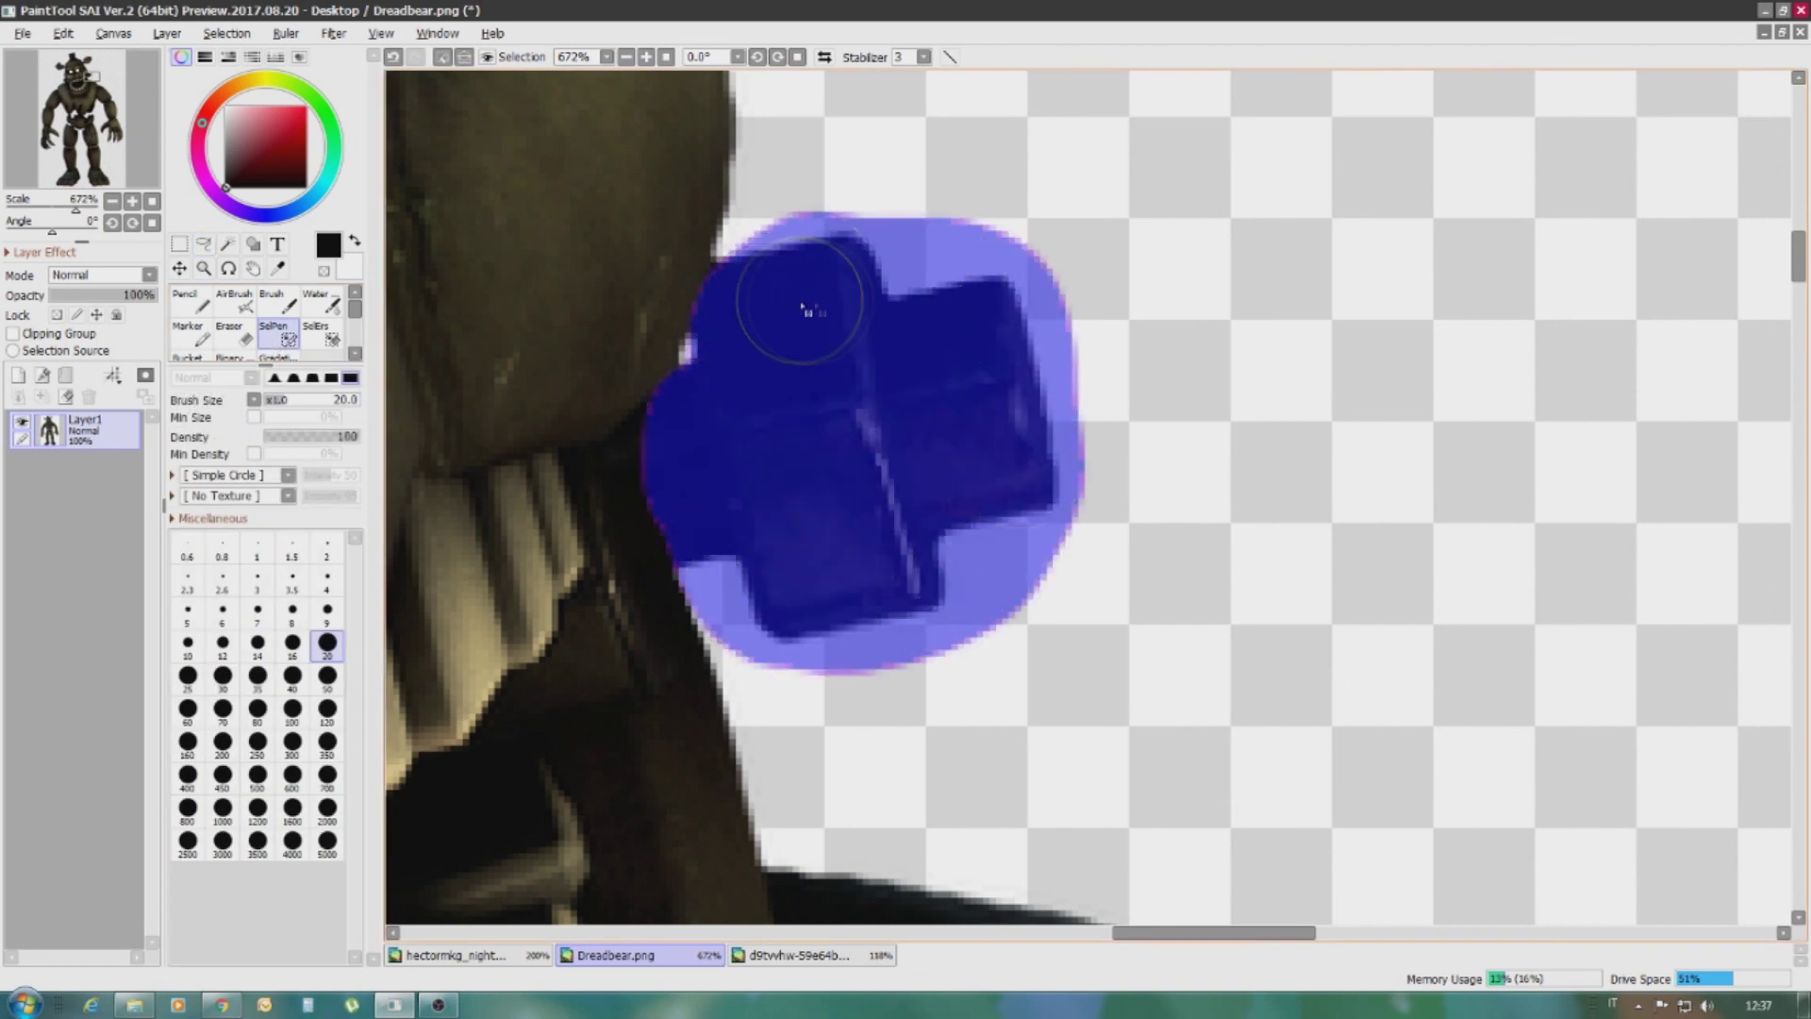
key("ctrl+c")
key("ctrl+Tab")
key("ctrl+v")
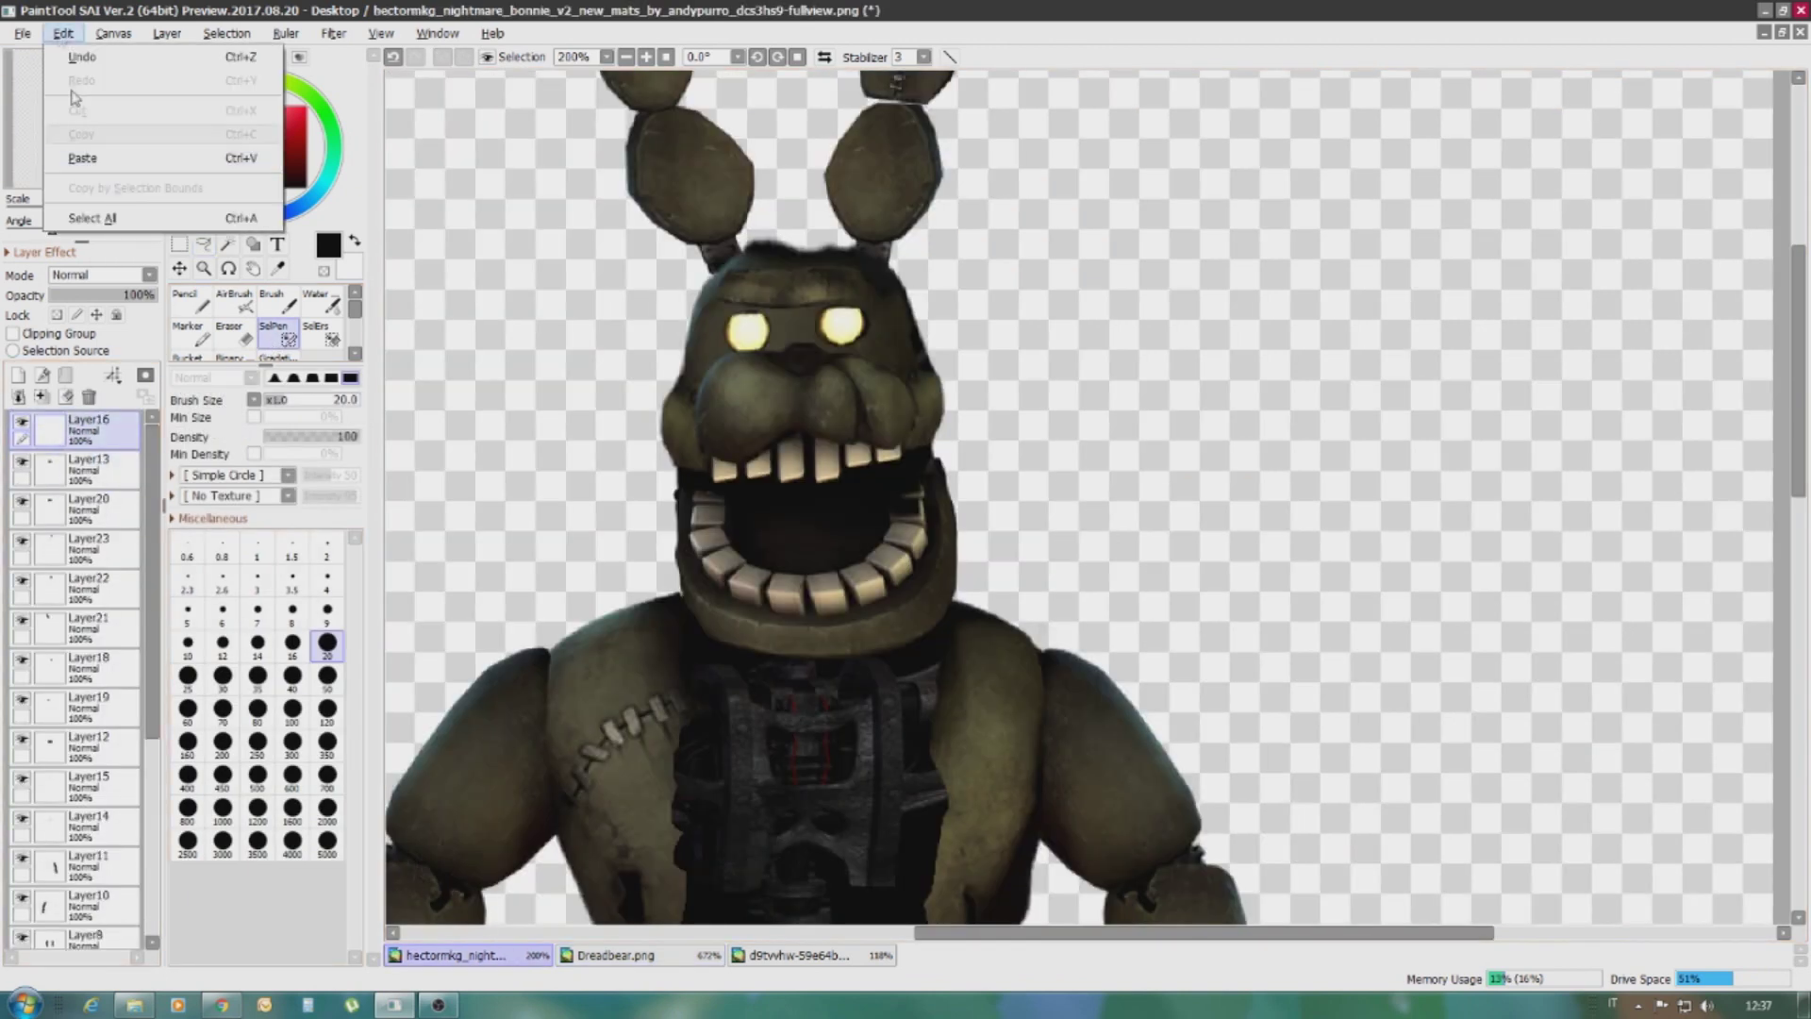
Rotate and fit the bolt at the right-hand jaw hinge beneath the cheek, and place its layer directly below Layer12
key("ctrl+t")
left_click_drag(1236, 655, 1053, 415)
scroll(999, 486, "up", 3)
left_click_drag(897, 406, 884, 455)
left_click_drag(937, 306, 861, 415)
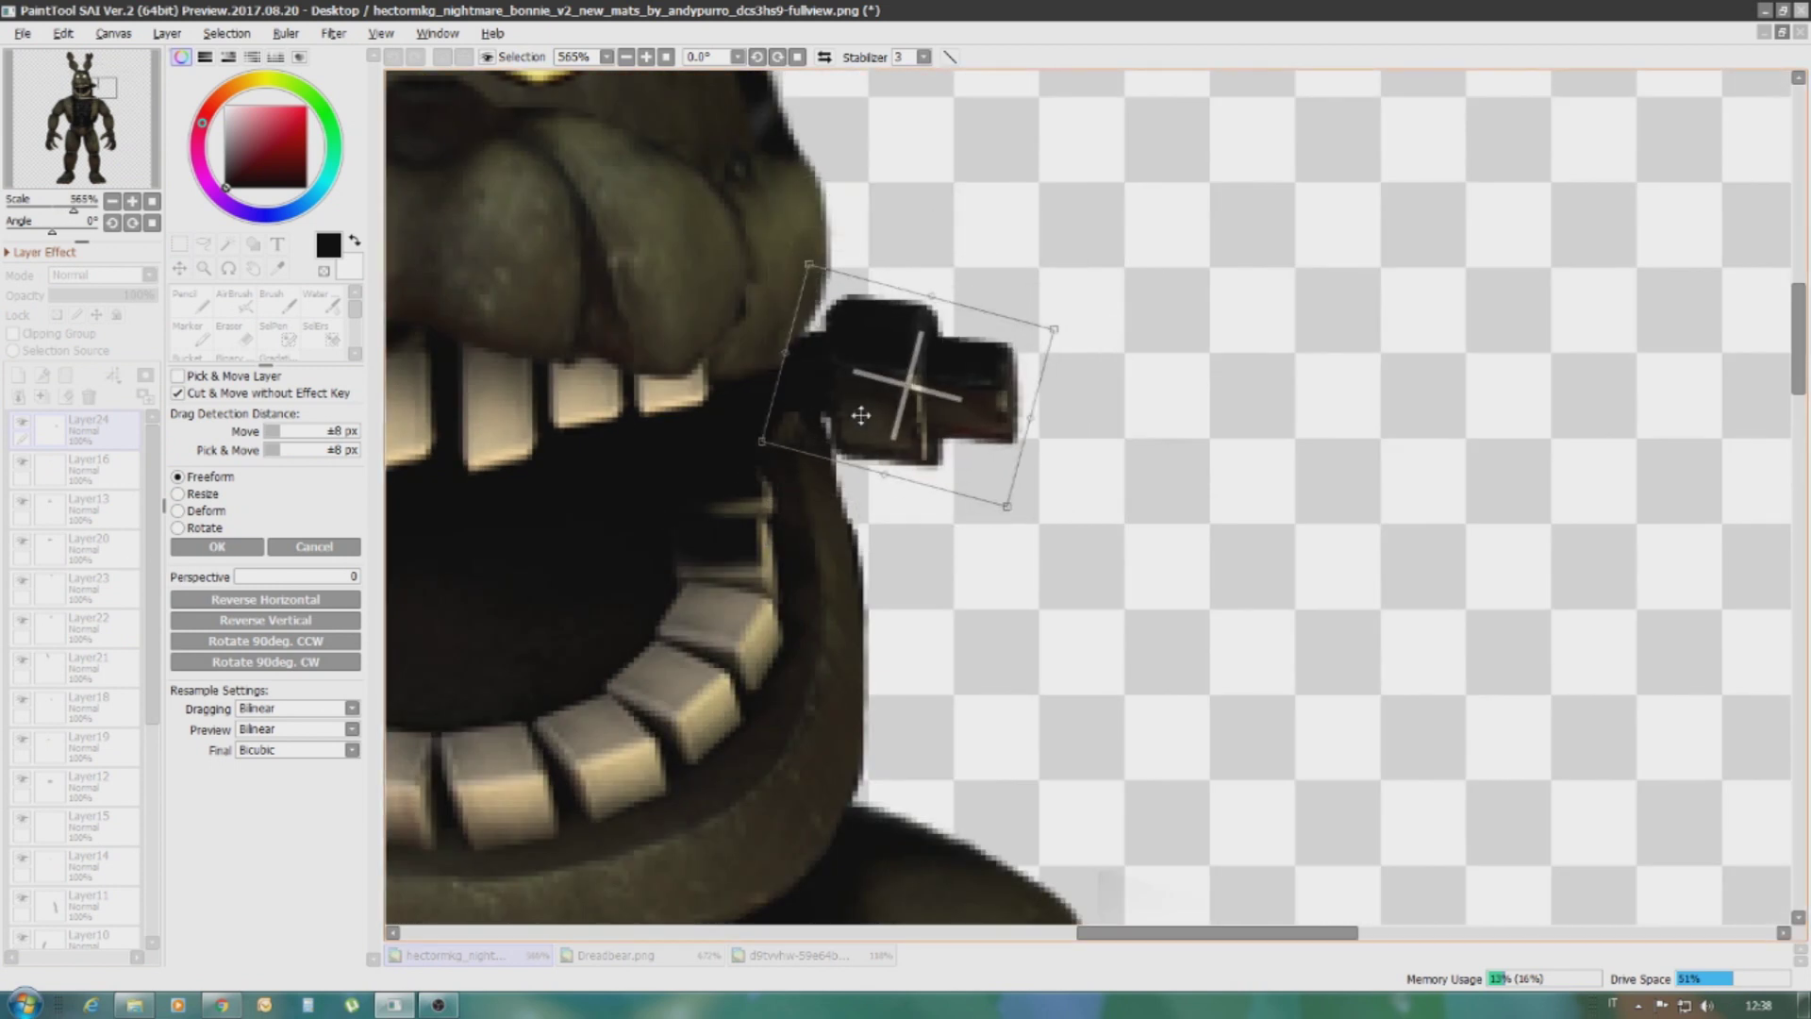
key("Return")
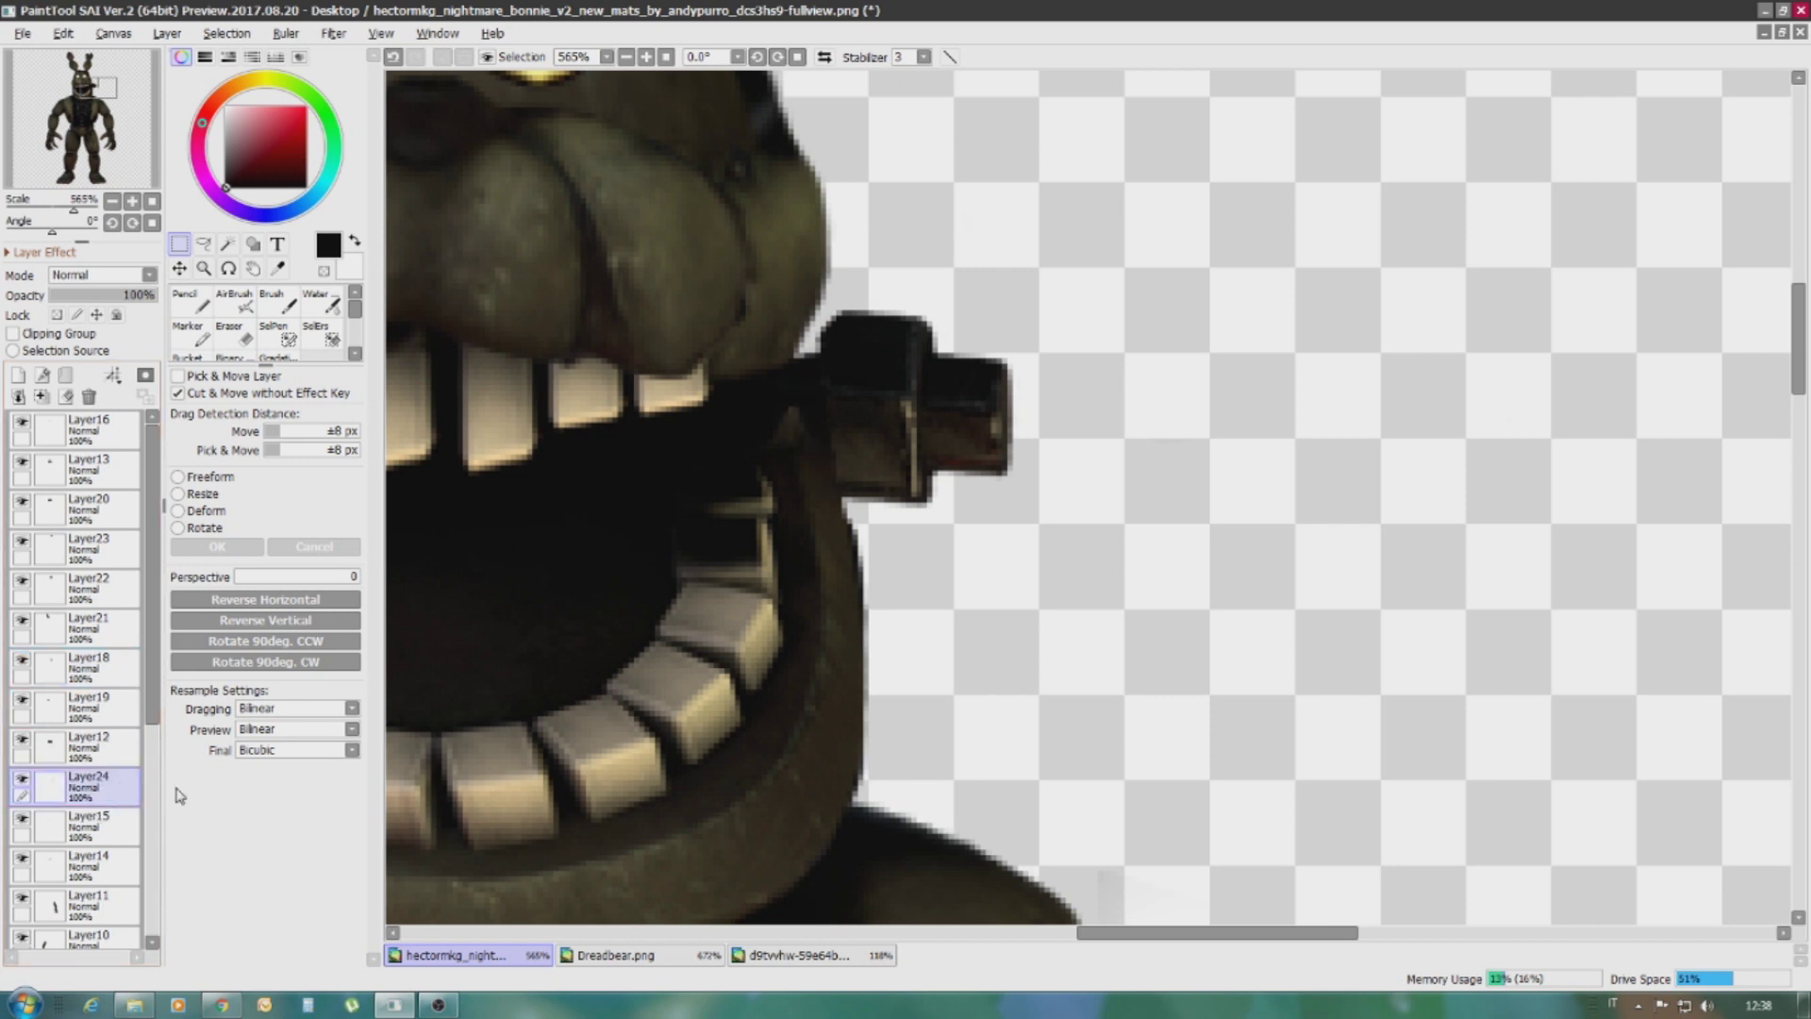
Paste the second bolt into the Nightmare Bonnie document and fit it at the left-hand jaw hinge beneath the cheek
key("ctrl+v")
key("minus")
left_click(63, 33)
left_click(85, 203)
scroll(828, 465, "down", 2)
scroll(545, 513, "up", 3)
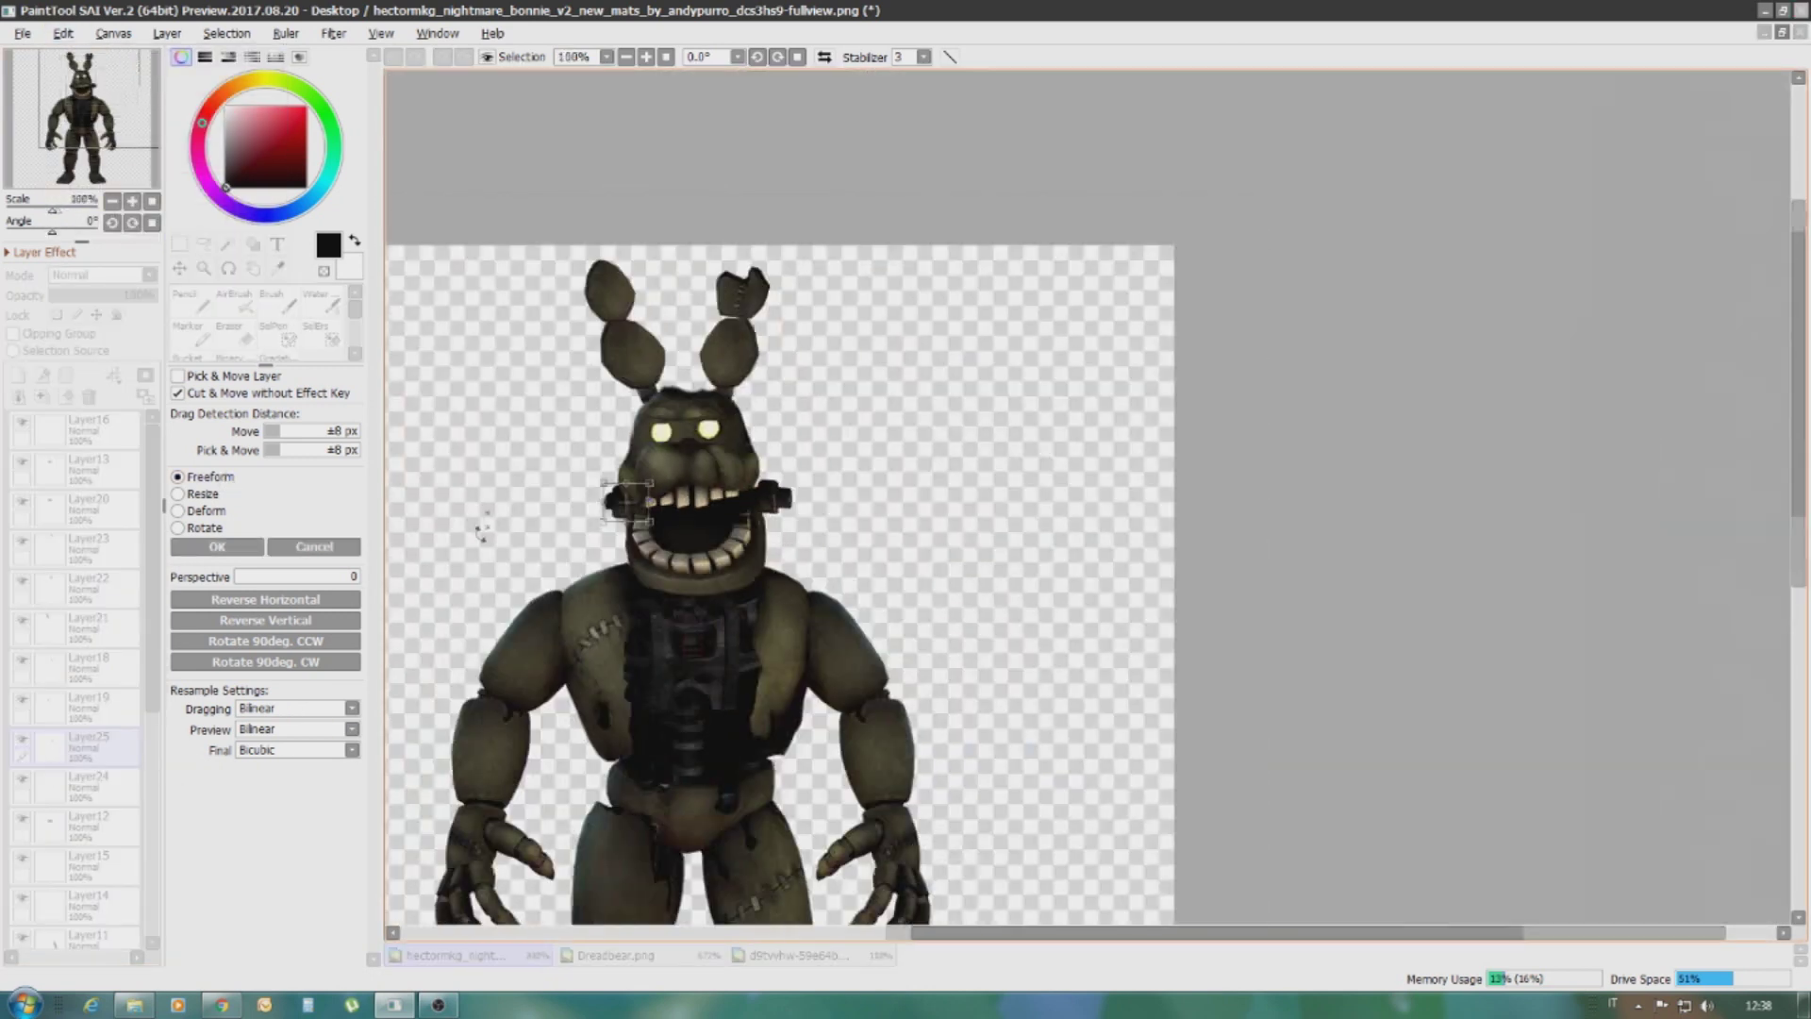
key("ctrl+t")
left_click_drag(546, 514, 809, 547)
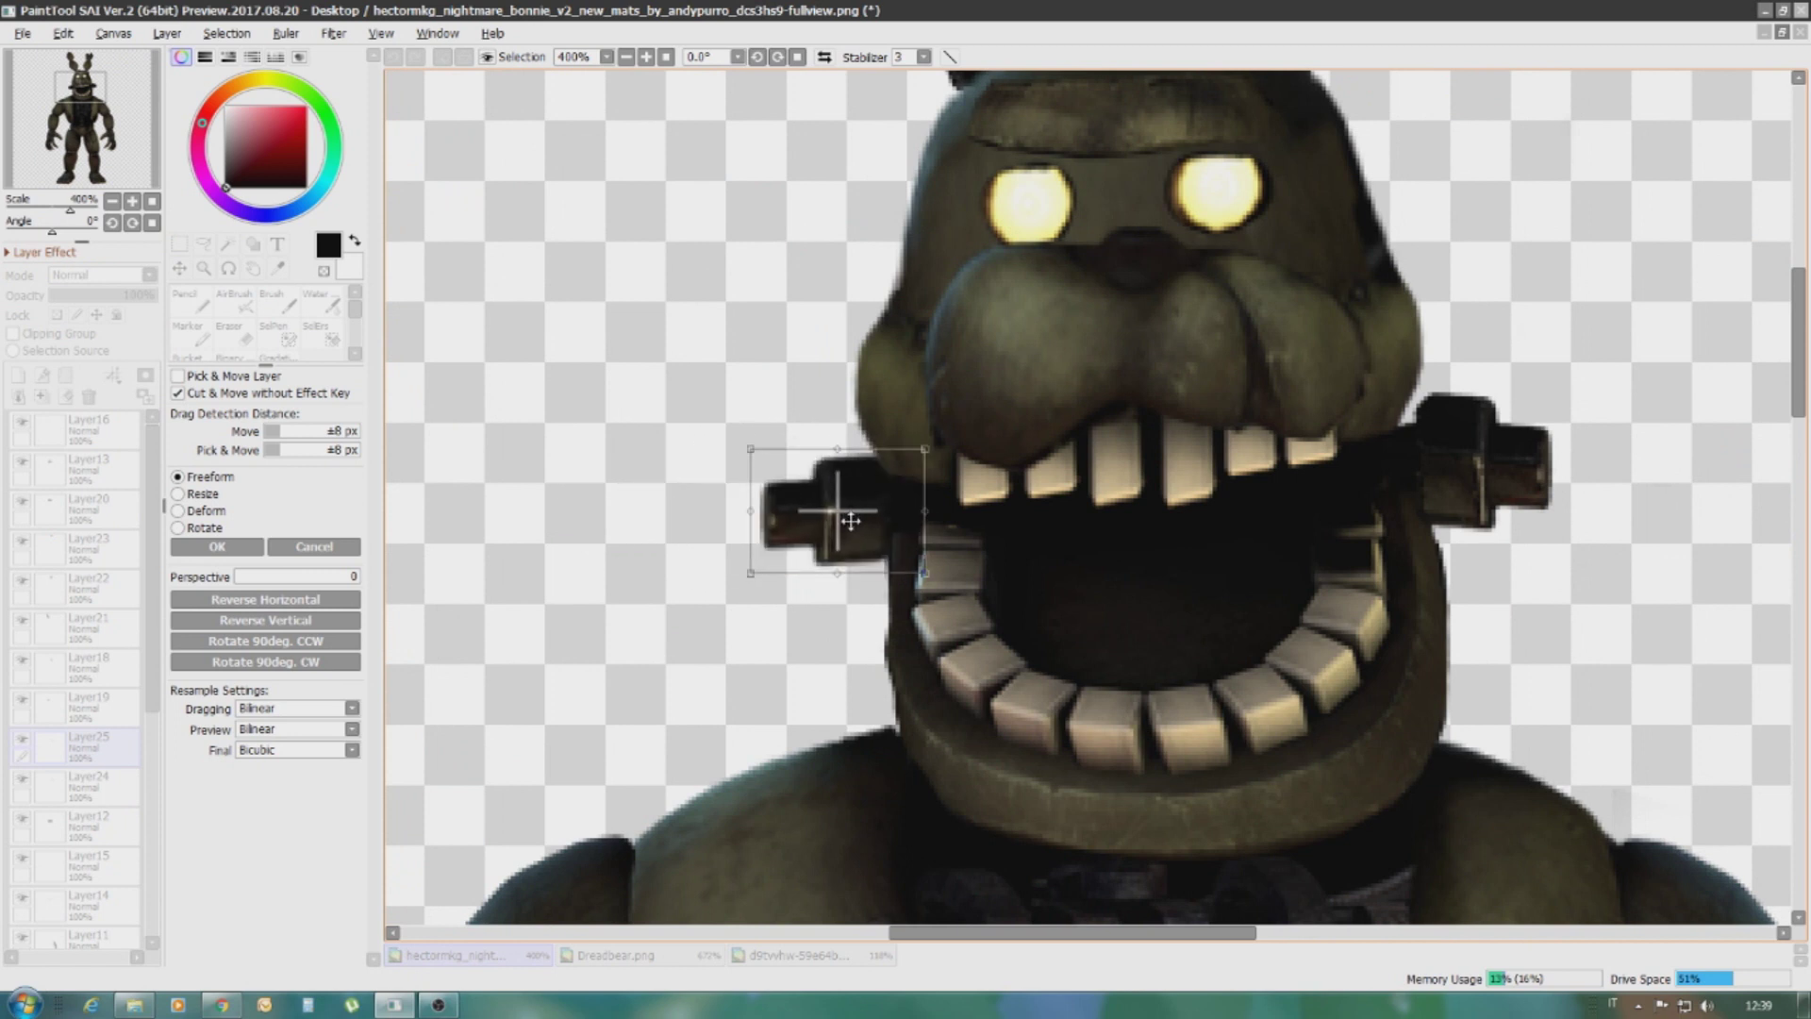
key("Return")
Shift the right-hand bolt on Layer24 slightly inward so it sits closer to the jaw hinge
scroll(1188, 429, "down", 1)
key("ctrl+t")
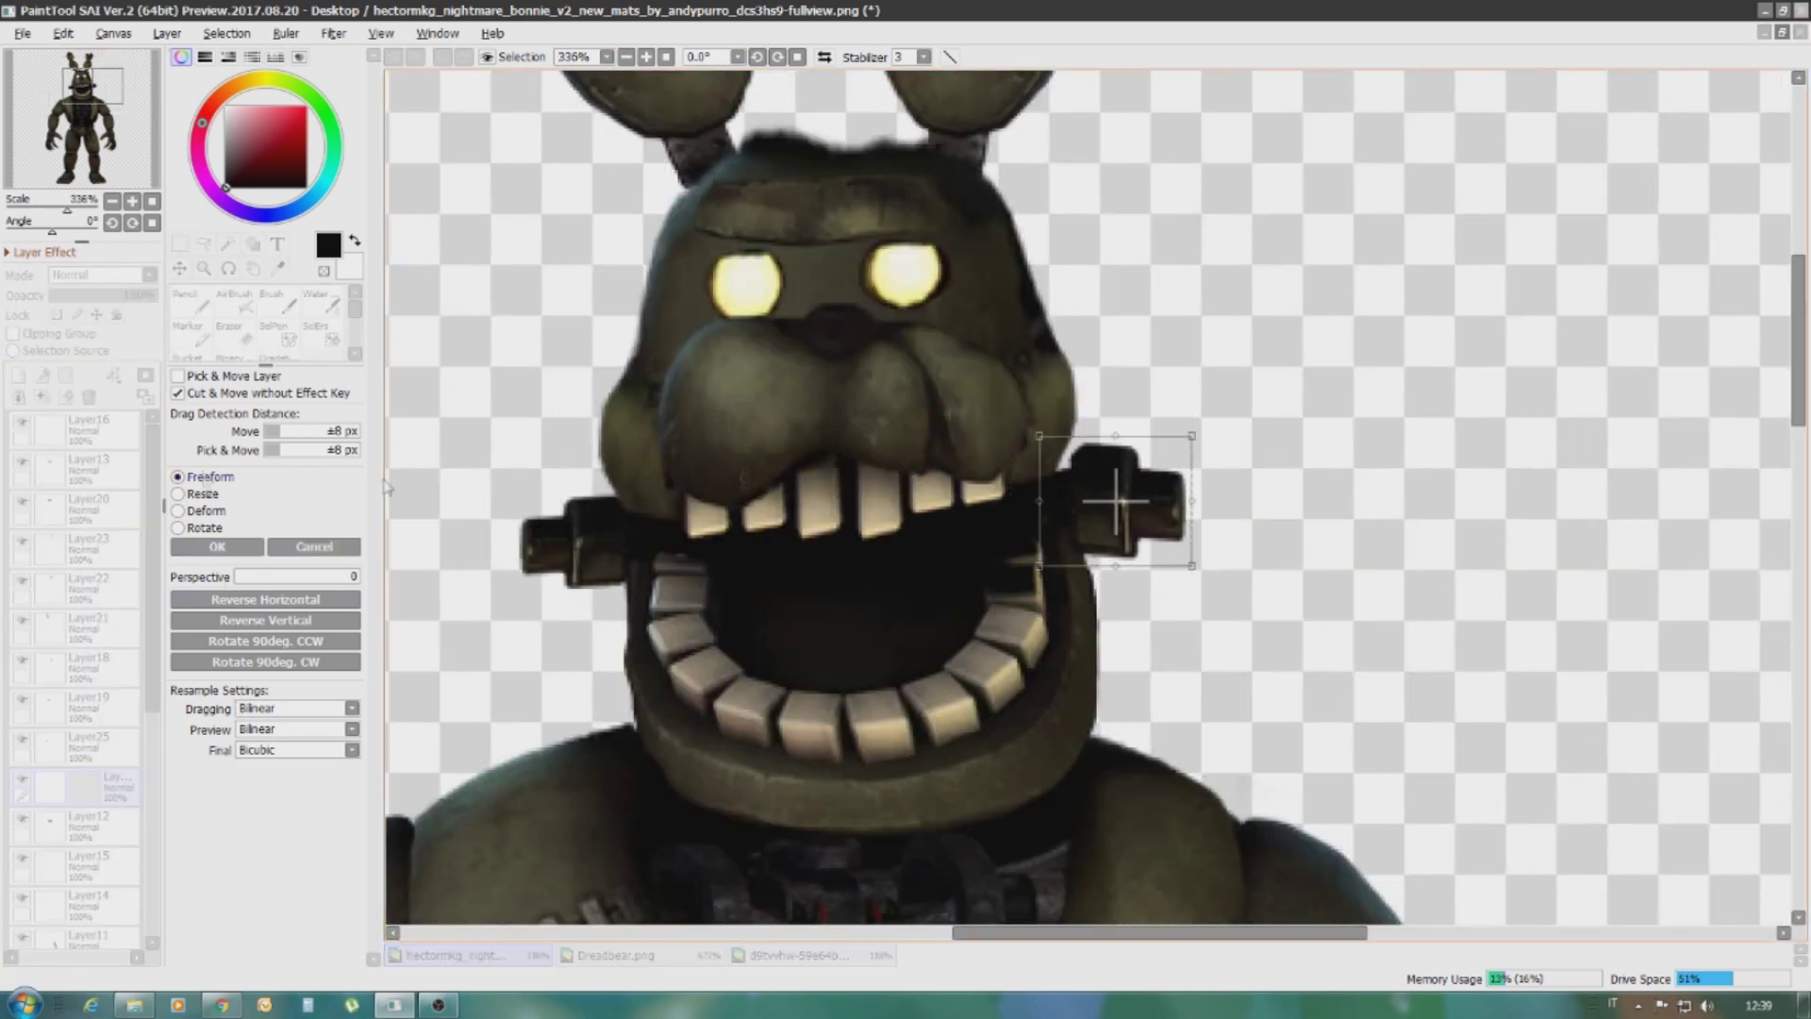
scroll(1132, 490, "up", 2)
scroll(1132, 491, "down", 2)
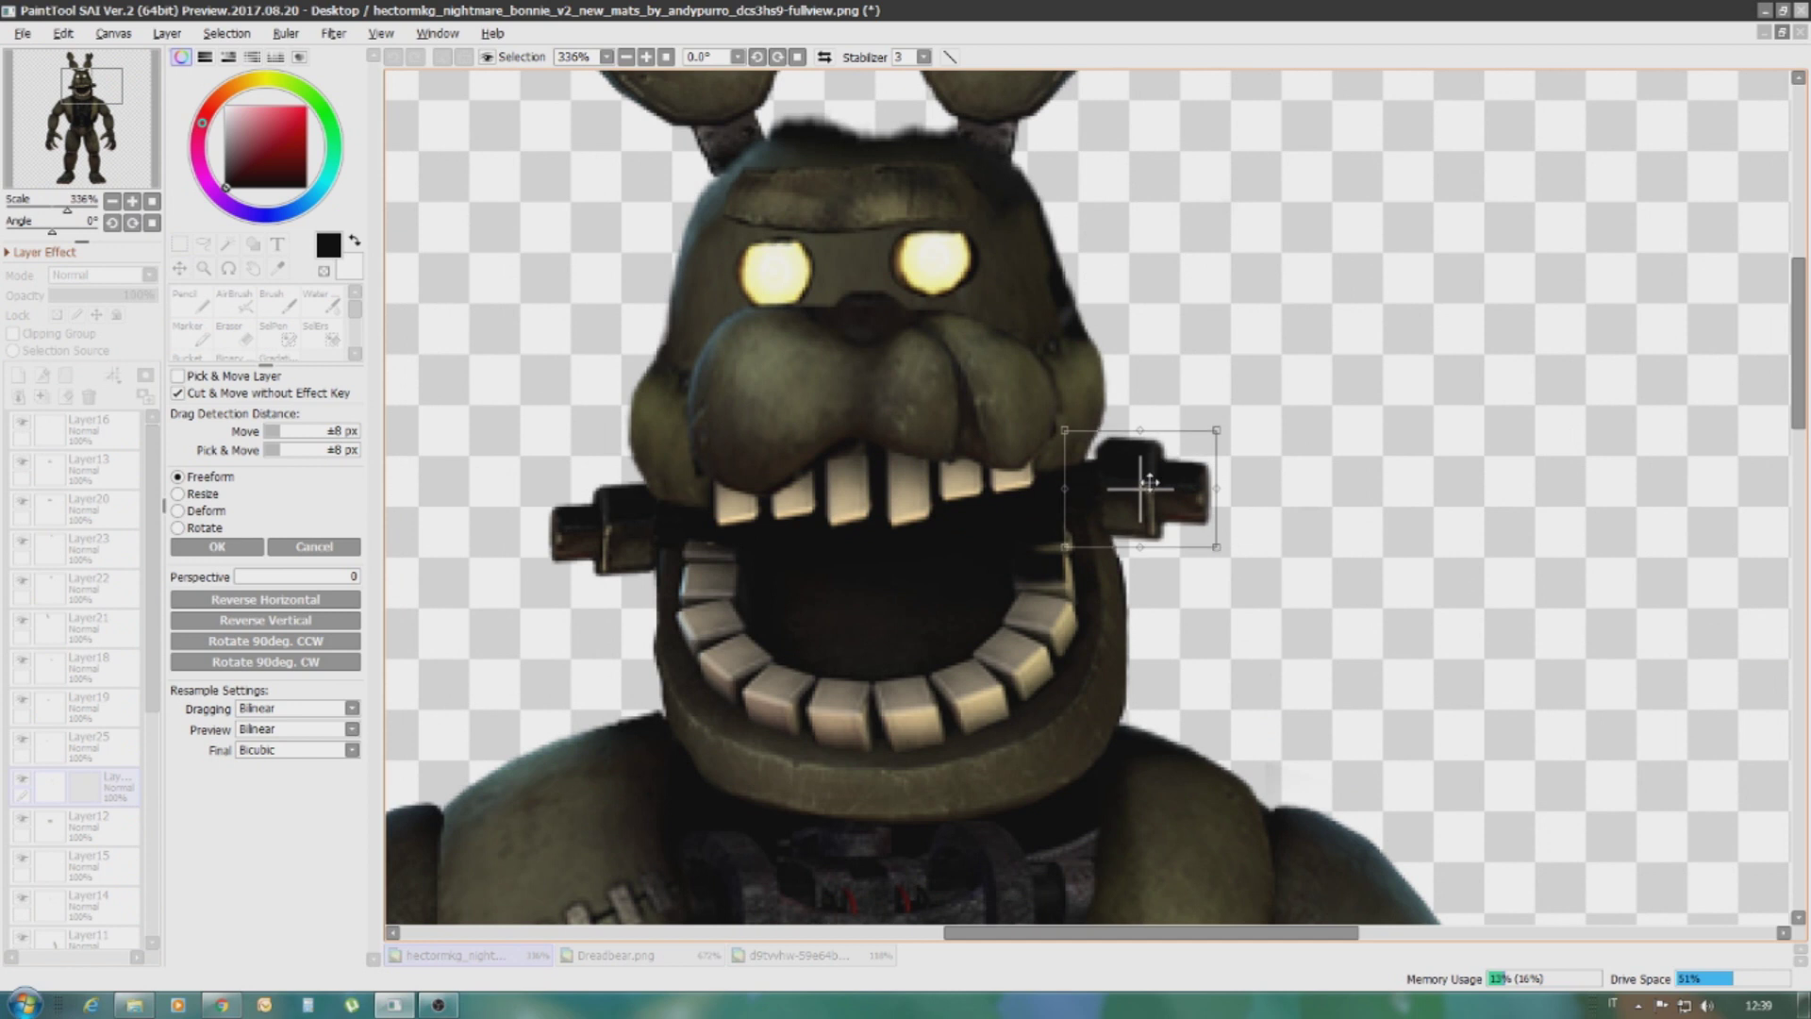
left_click_drag(1134, 471, 1114, 467)
key("Return")
Merge all the character layers from Layer13 down to Layer2 into Layer1, keeping Layer16 and Layer3 separate
key("minus")
key("minus")
key("minus")
key("minus")
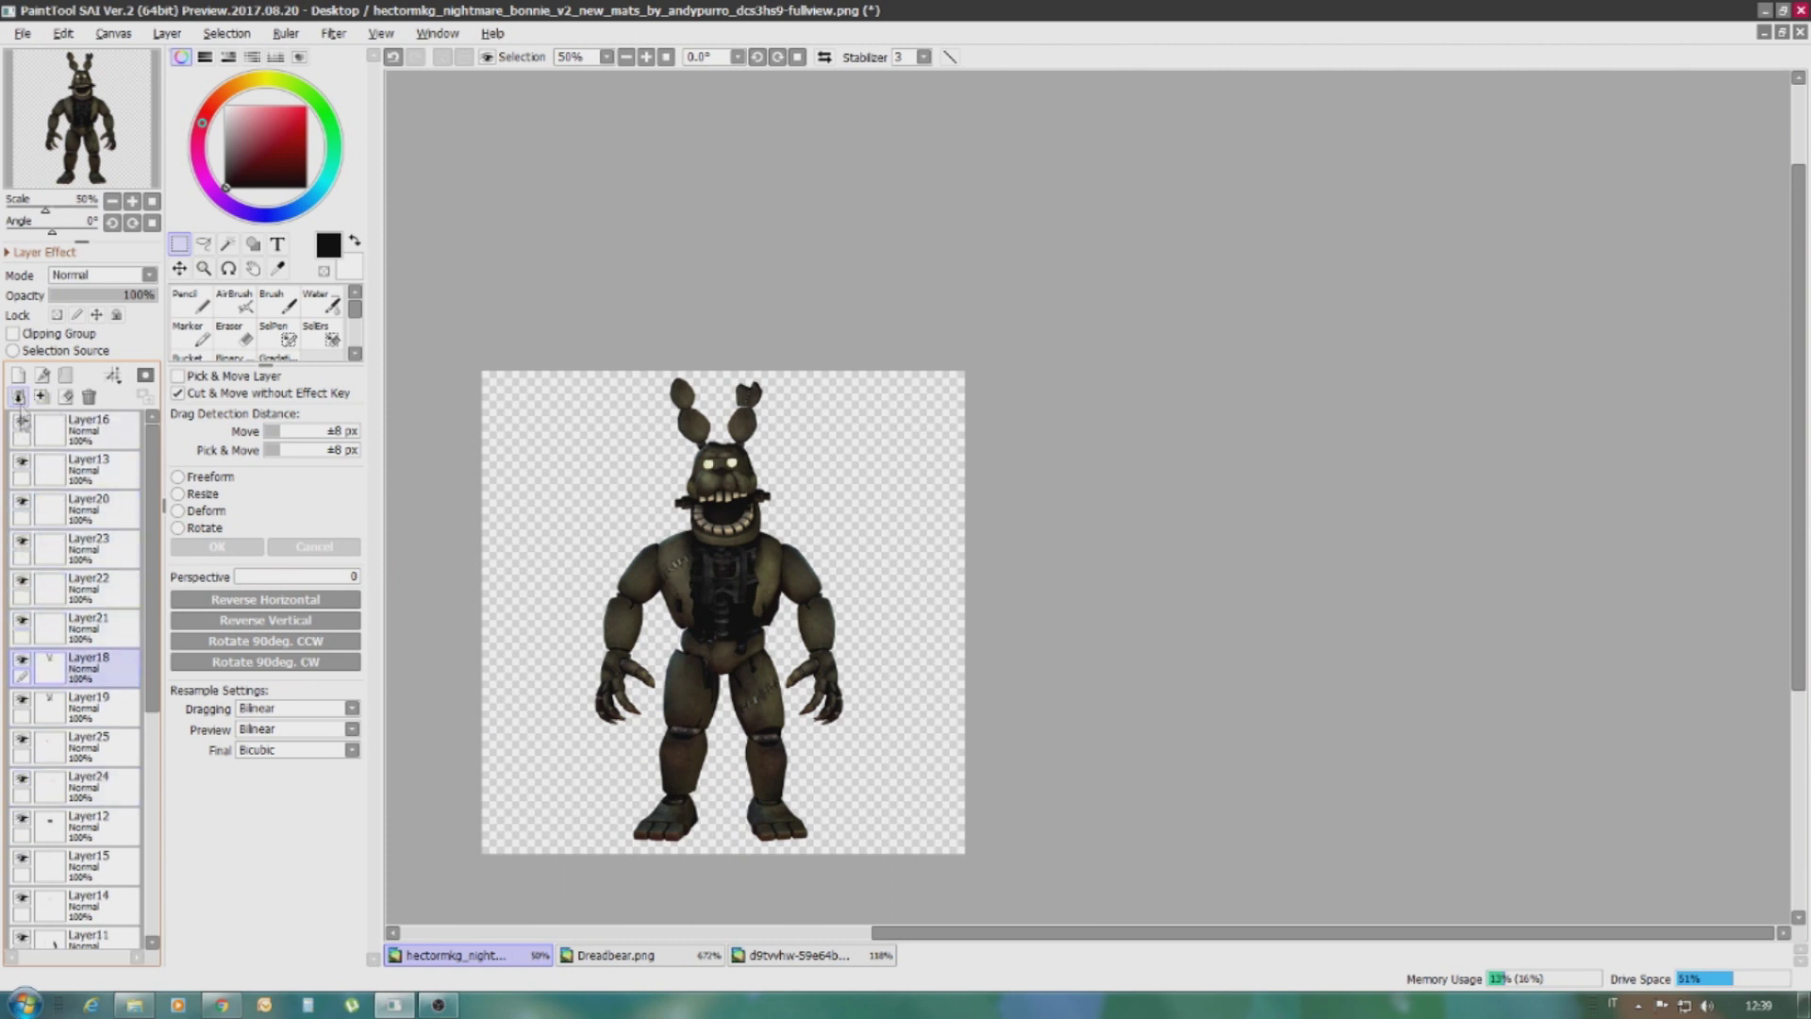
scroll(56, 490, "down", 3)
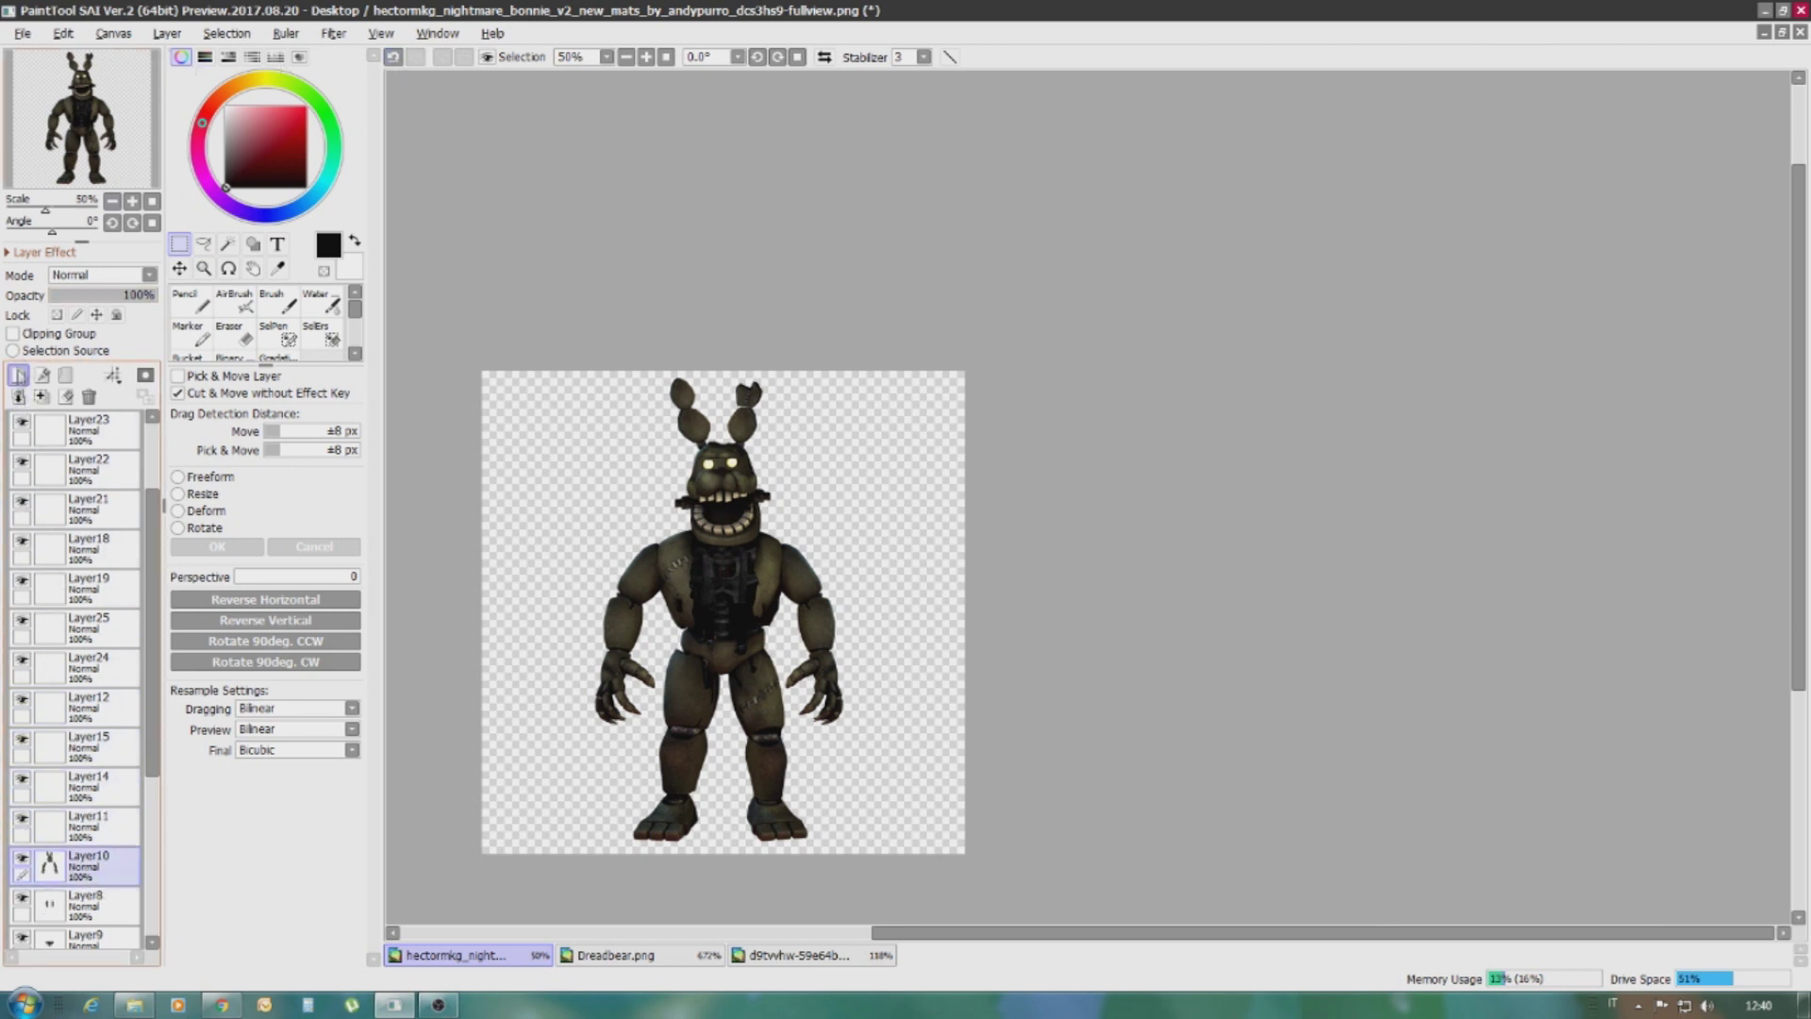
scroll(38, 378, "down", 3)
scroll(42, 434, "down", 2)
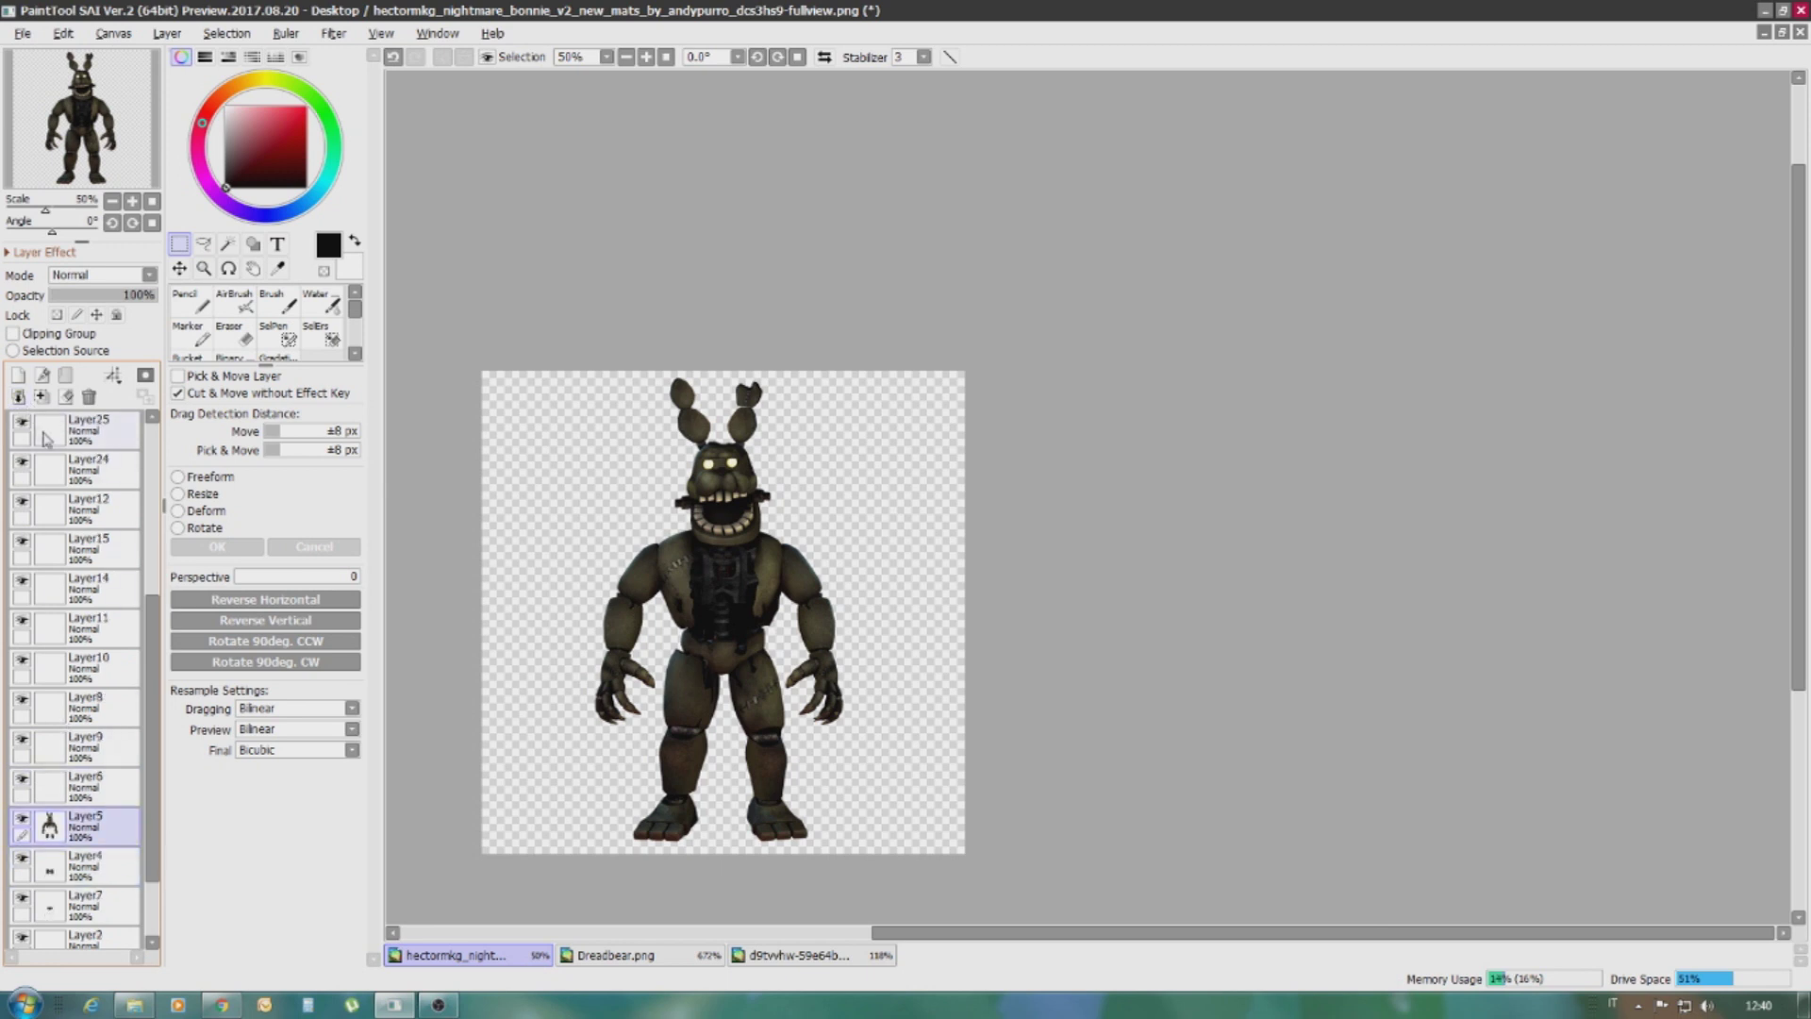
scroll(83, 830, "down", 2)
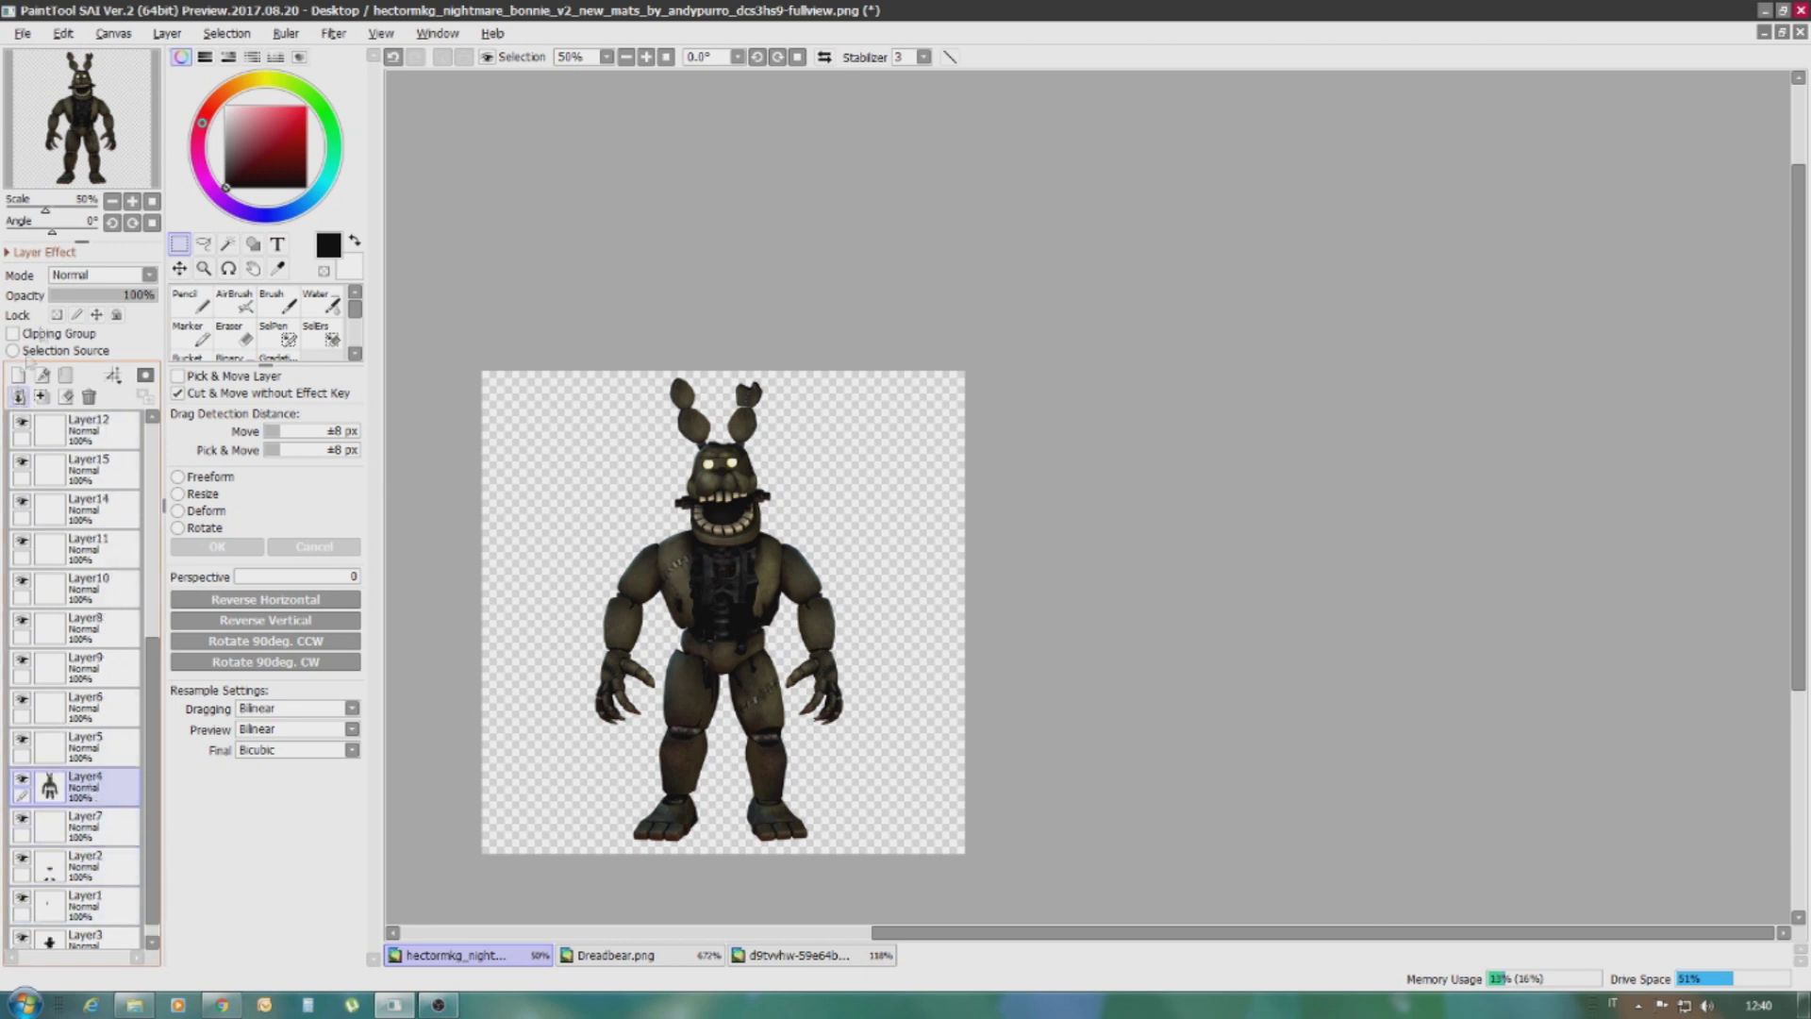
scroll(57, 497, "up", 10)
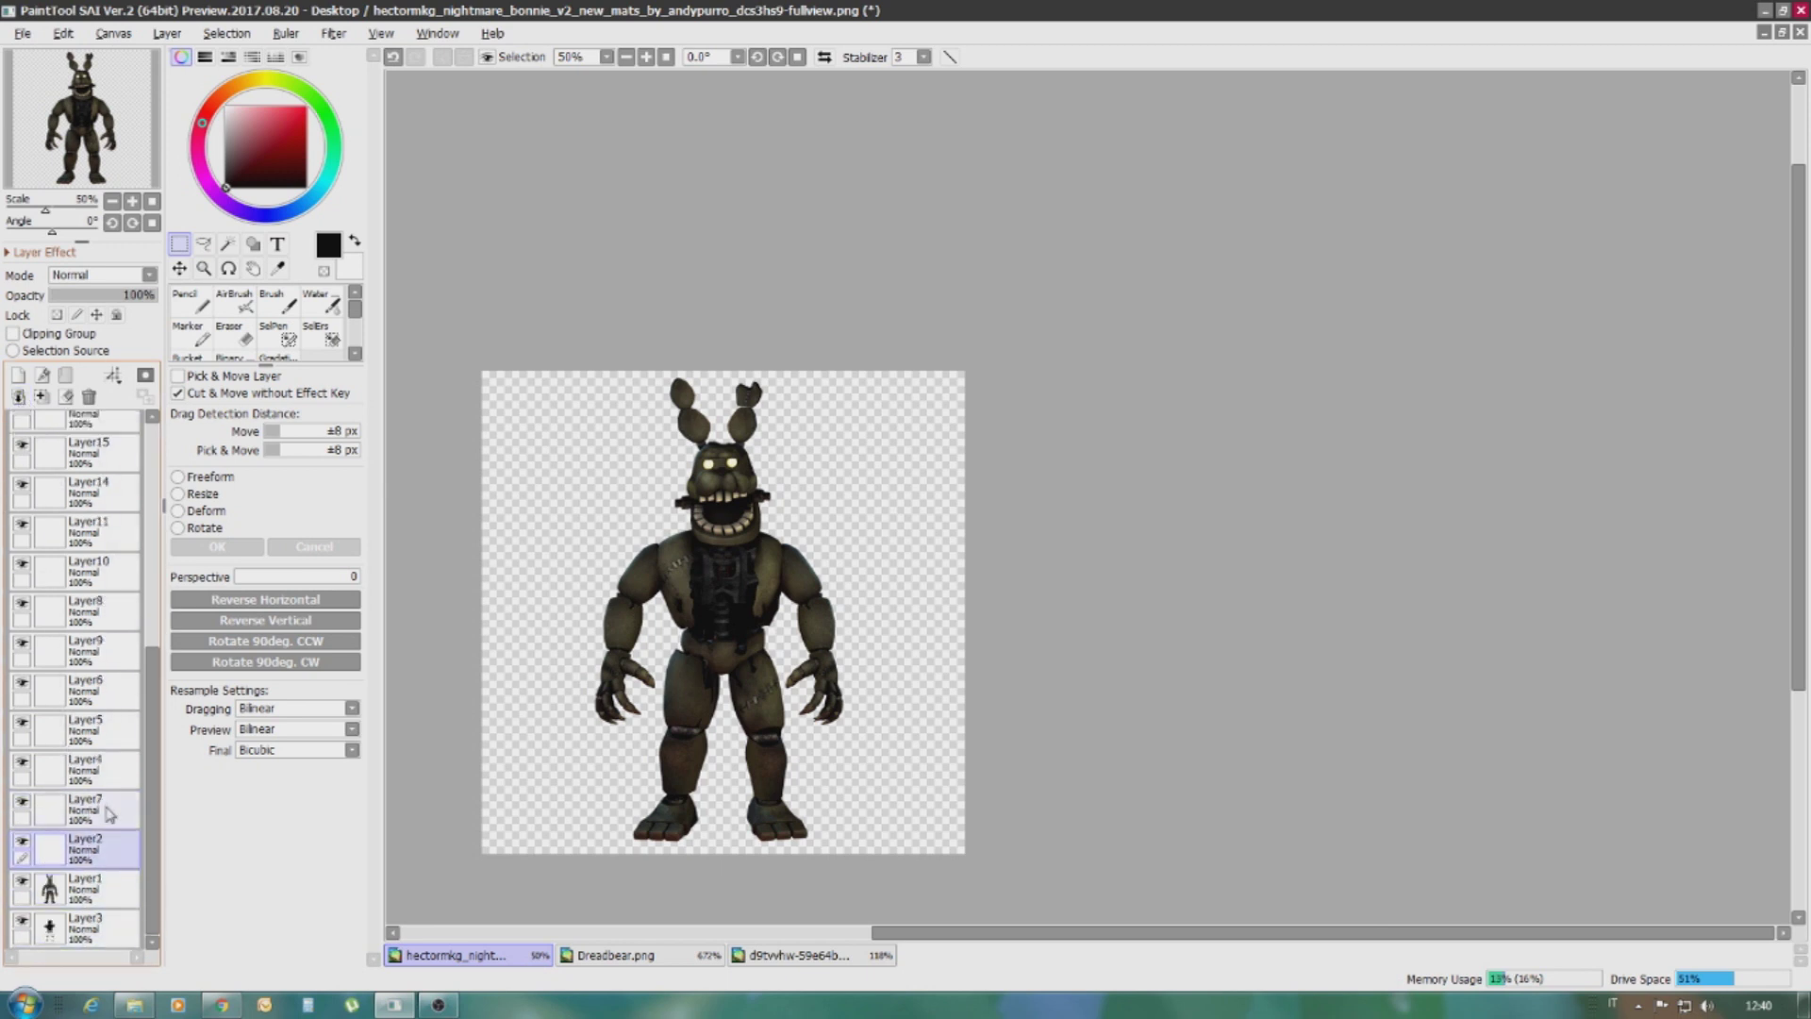
left_click(90, 397)
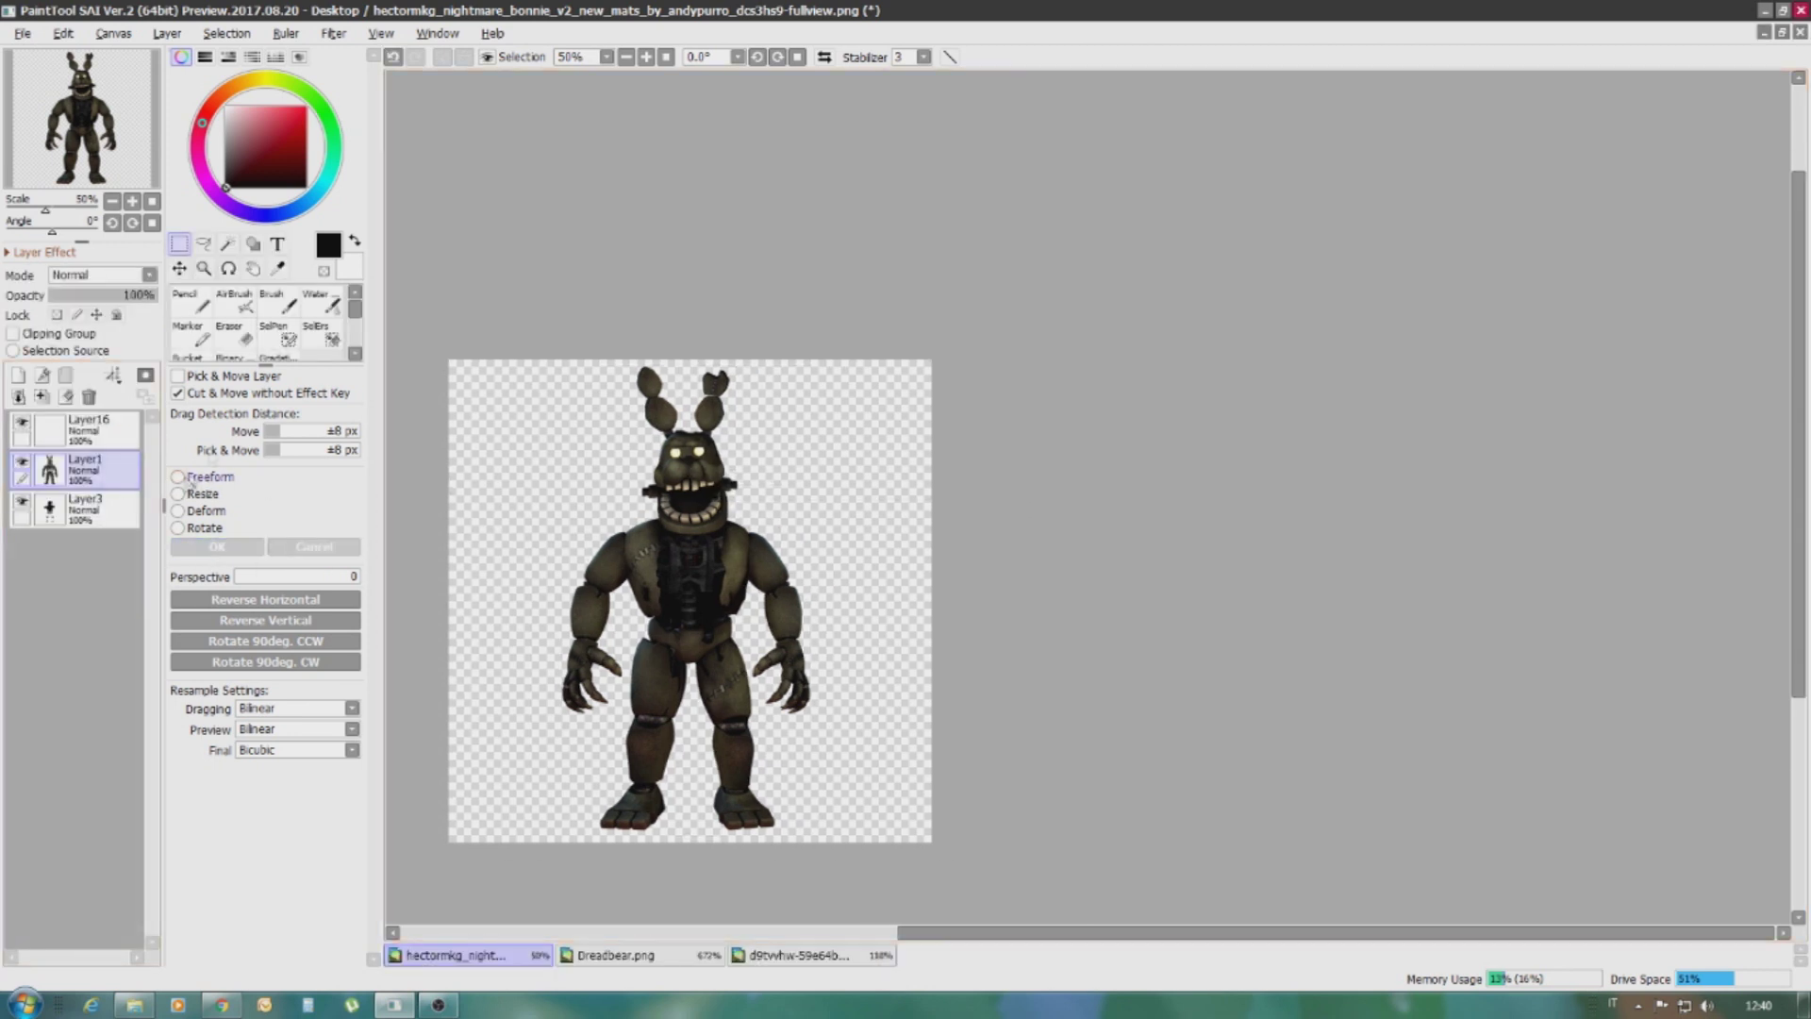
Lasso a freeform selection around the whole character on Layer1
left_click(204, 243)
left_click_drag(462, 325, 948, 619)
scroll(544, 447, "up", 3)
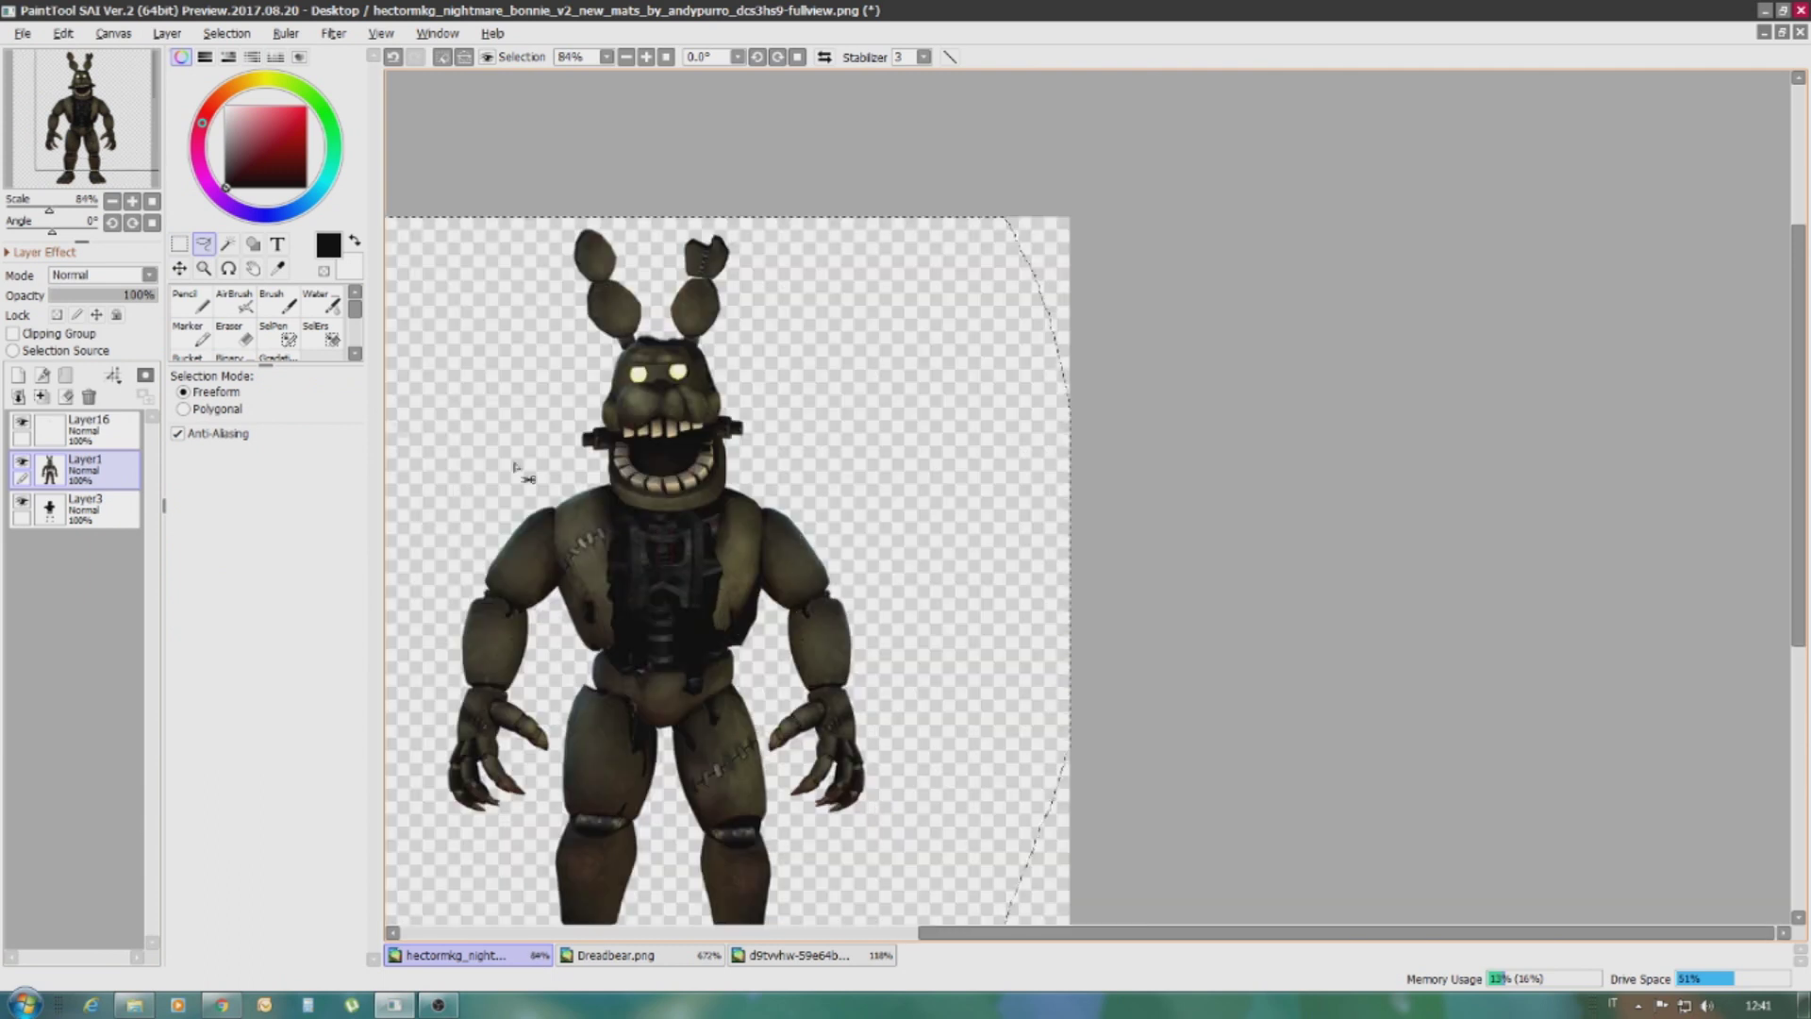
Remove both neck bolts from the selection with the selection eraser at size 20
left_click(274, 332)
scroll(661, 377, "up", 10)
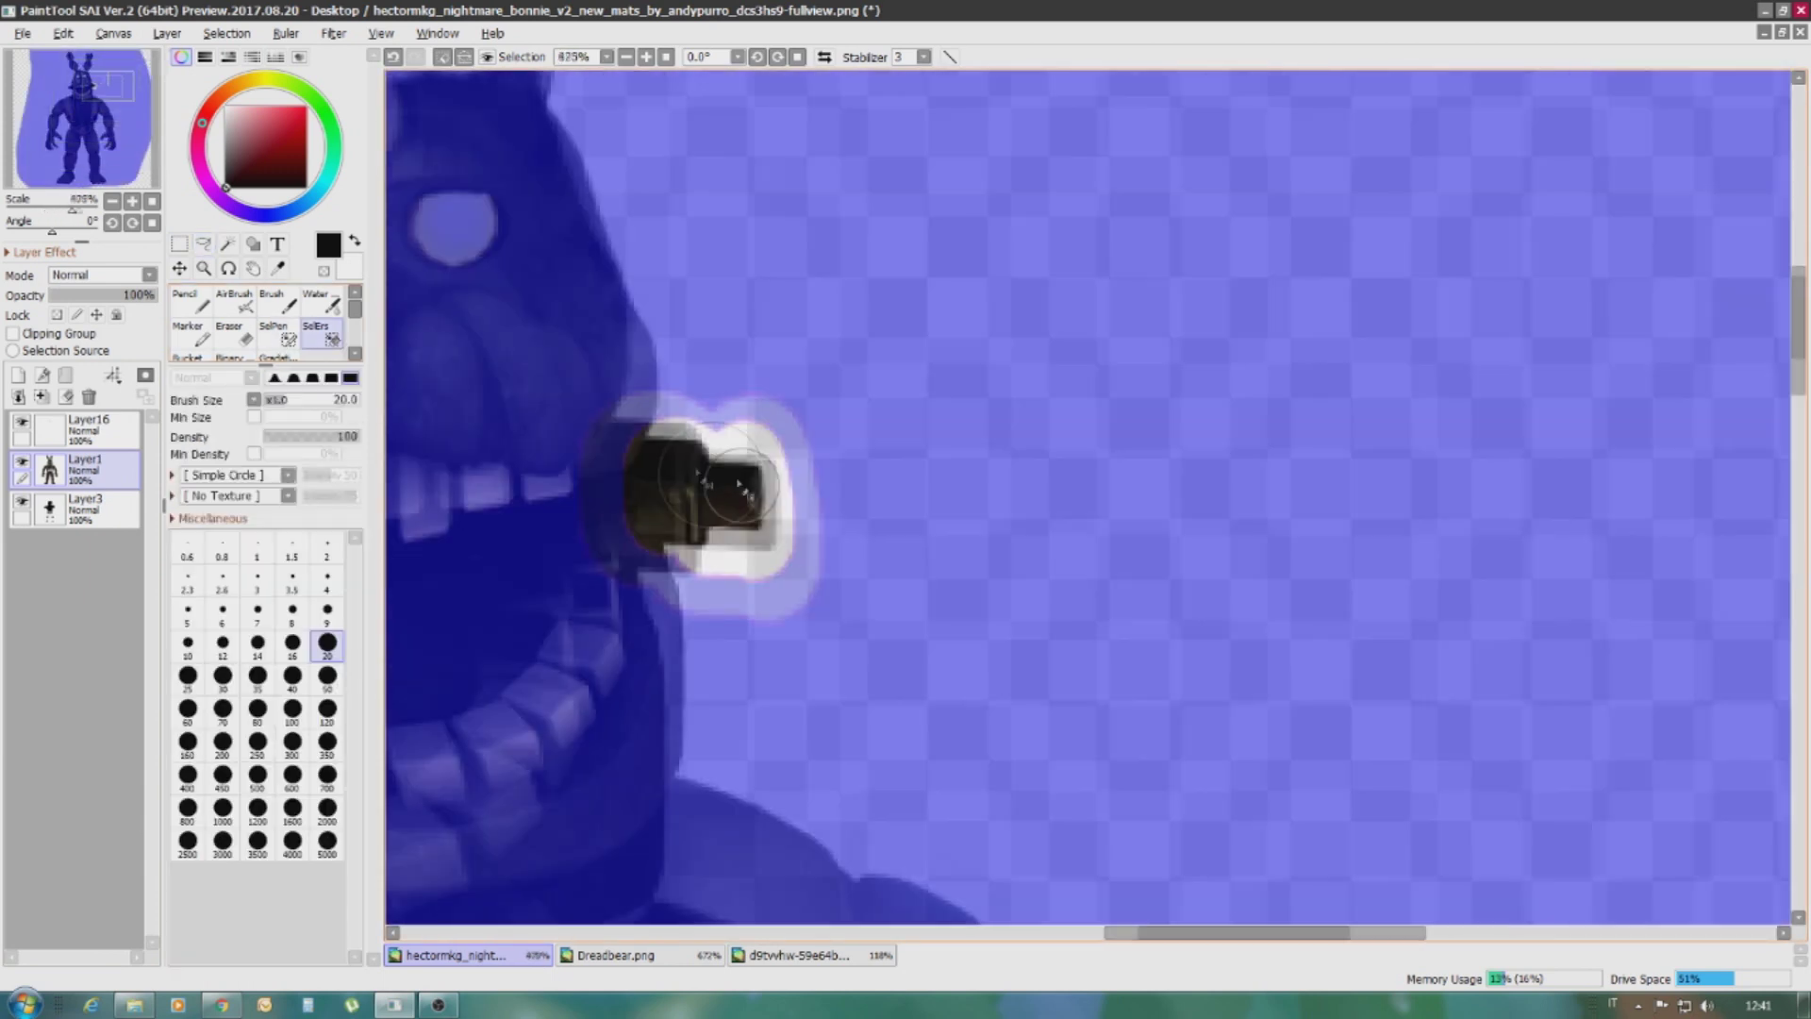
scroll(502, 396, "down", 5)
scroll(606, 384, "up", 4)
key("e")
mouse_move(606, 384)
left_mouse_down()
mouse_move(695, 427)
mouse_move(613, 448)
left_mouse_up()
mouse_move(863, 495)
left_mouse_down()
mouse_move(886, 443)
mouse_move(1047, 396)
mouse_move(1387, 349)
mouse_move(1496, 405)
mouse_move(1538, 608)
mouse_move(1028, 896)
mouse_move(811, 660)
left_mouse_up()
Remove the teeth and the whole mouth interior from the selection, keeping the jaw rim selected
scroll(811, 660, "up", 1)
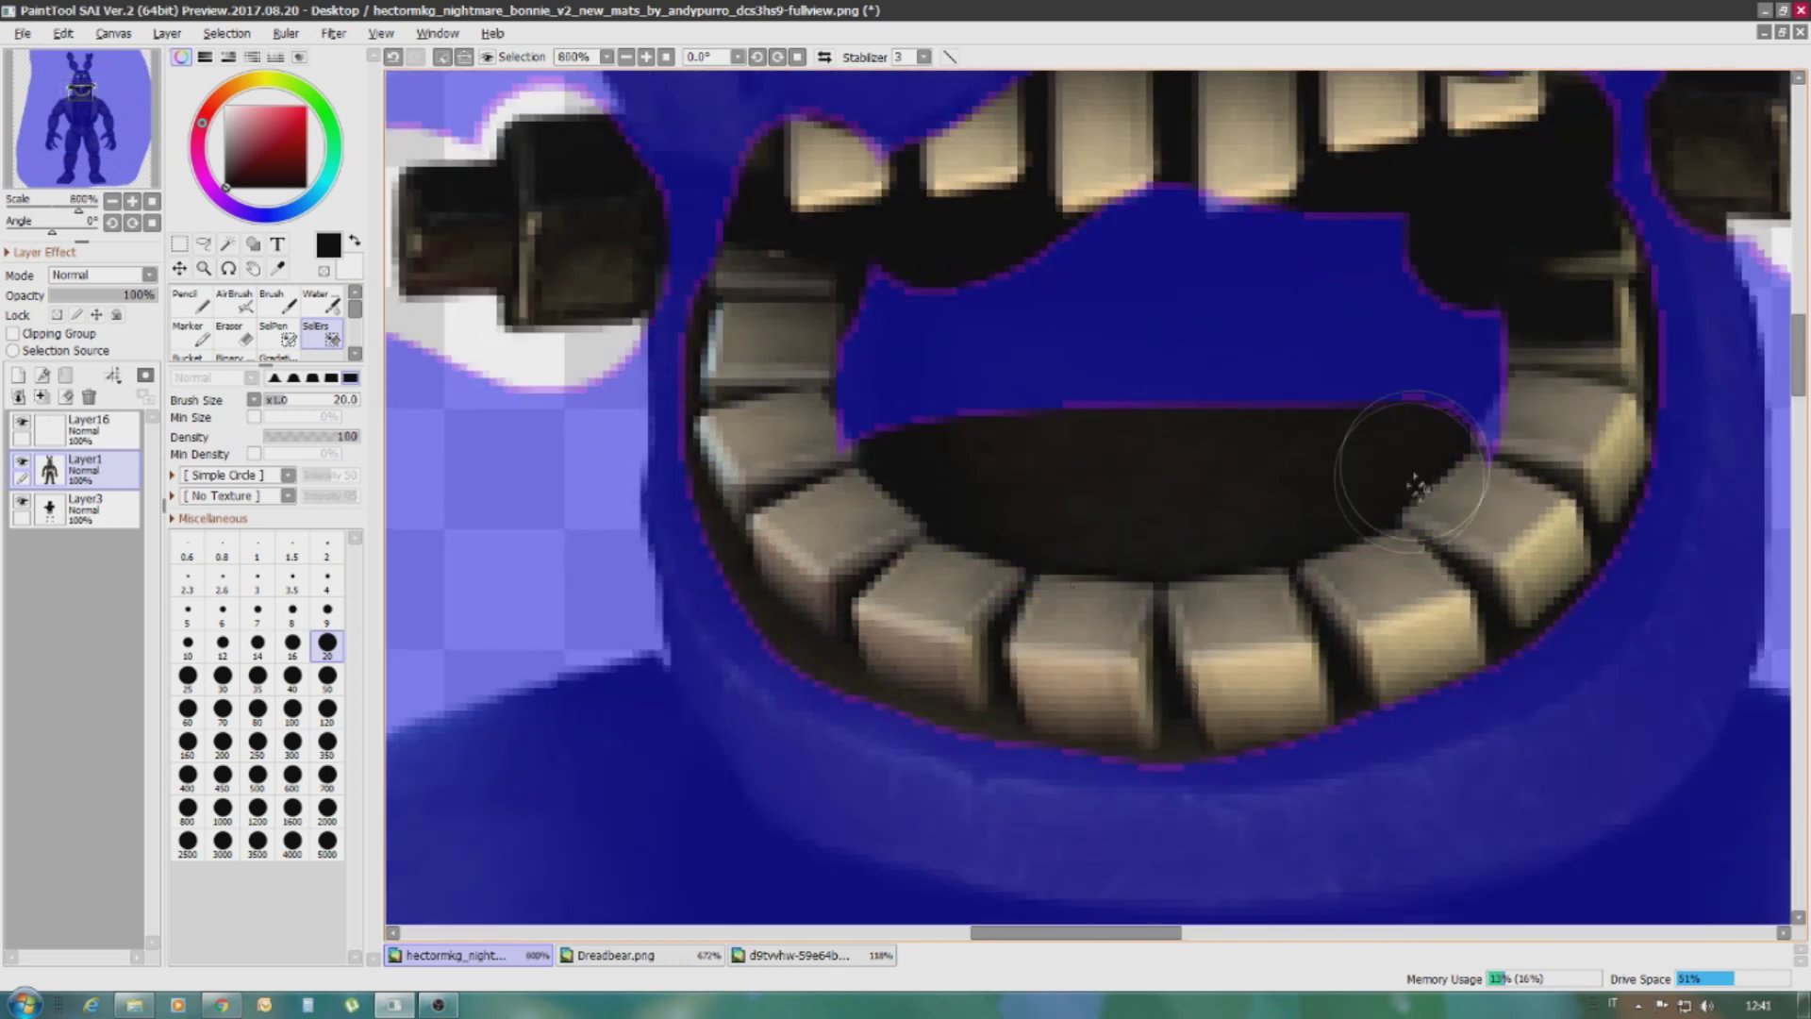
left_click_drag(1415, 484, 1016, 387)
scroll(1014, 386, "down", 1)
key("w")
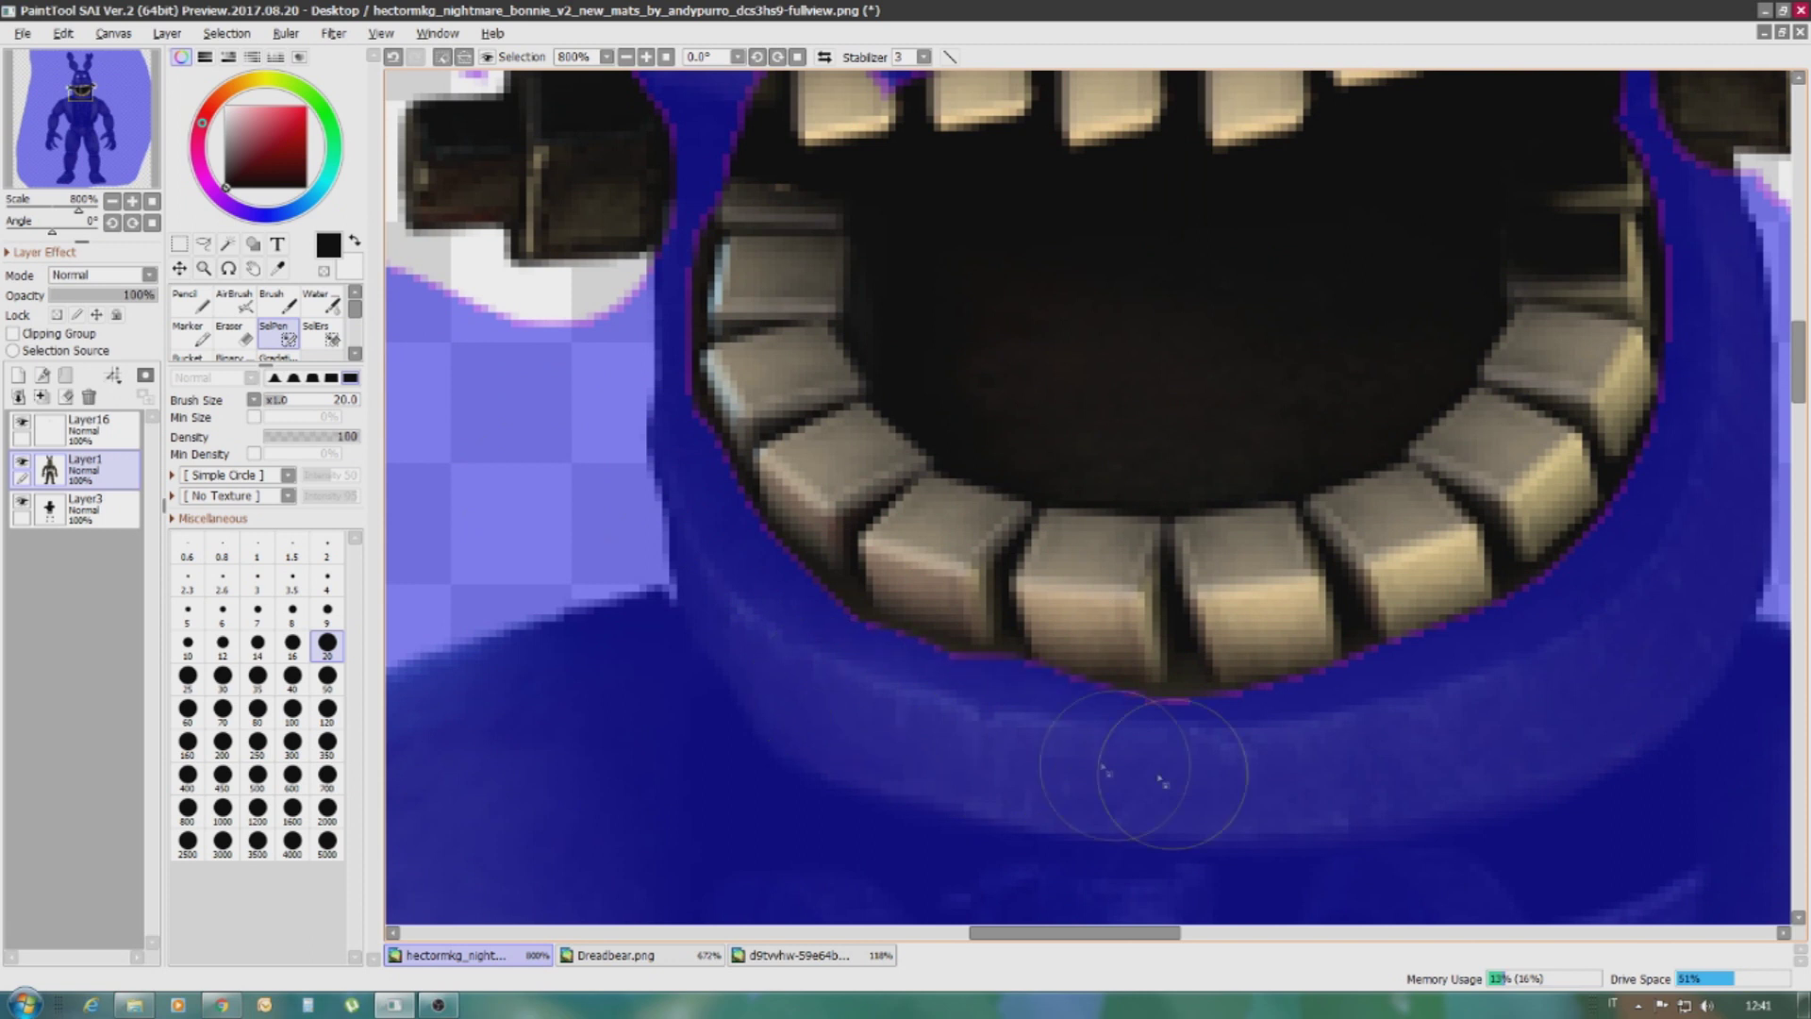
scroll(1163, 781, "down", 3)
scroll(578, 453, "up", 2)
key("e")
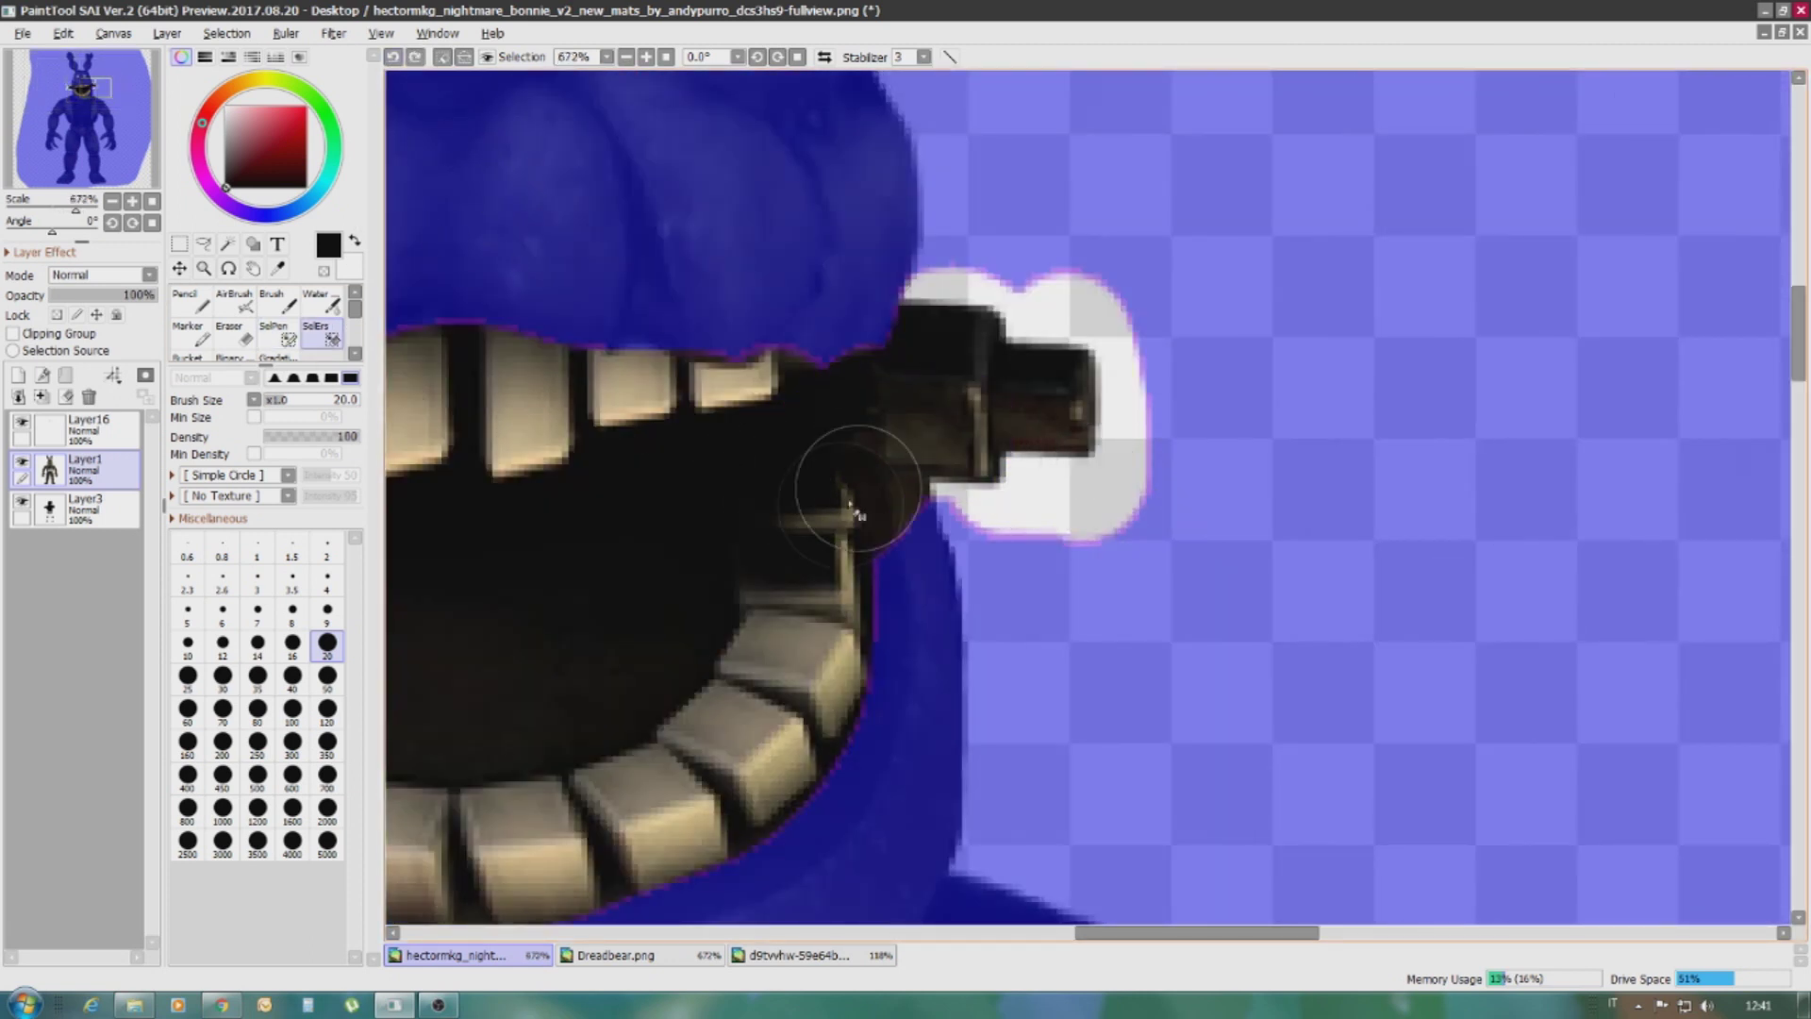
scroll(854, 510, "up", 2)
scroll(1073, 566, "down", 2)
scroll(849, 537, "left", 5)
key("w")
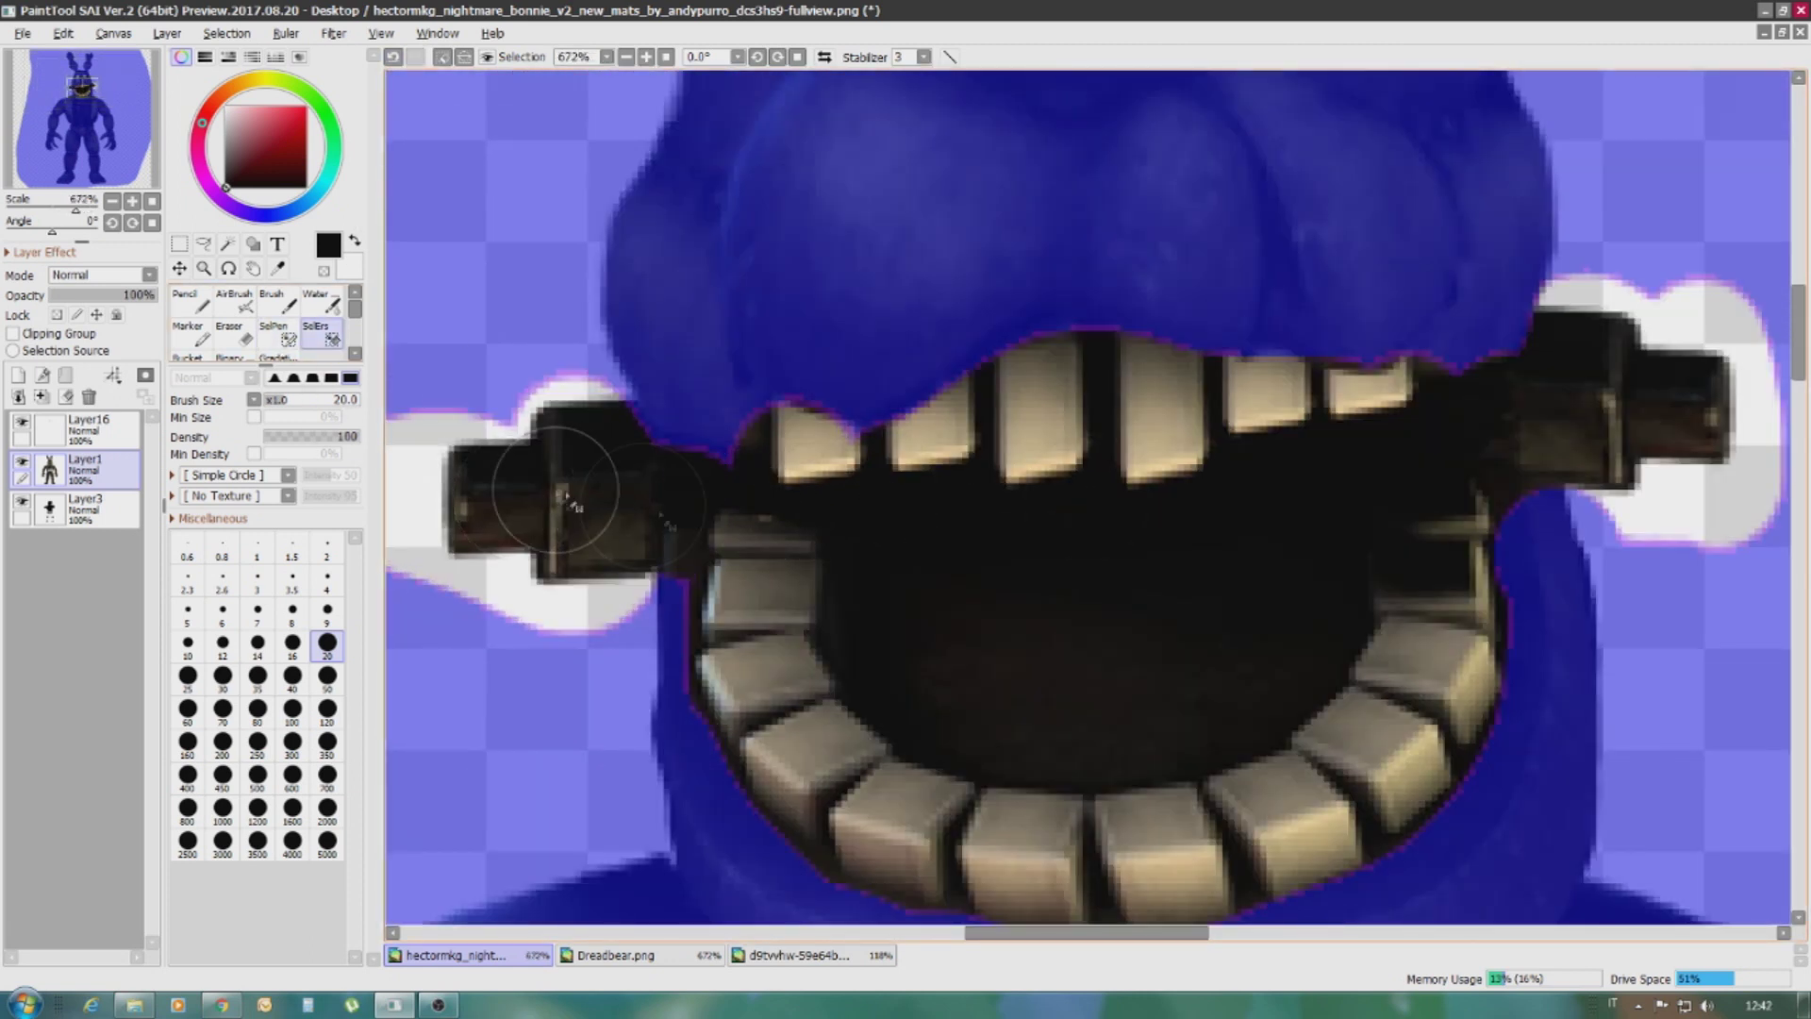
Remove the muzzle and nose from the selection and restore the right-hand cheek beside the bolt with the selection pen
scroll(937, 405, "up", 3)
scroll(938, 404, "up", 1)
mouse_move(665, 702)
left_mouse_down()
mouse_move(768, 303)
mouse_move(1435, 477)
mouse_move(731, 497)
mouse_move(1330, 472)
left_mouse_up()
scroll(1079, 291, "up", 1)
left_click_drag(1080, 291, 906, 217)
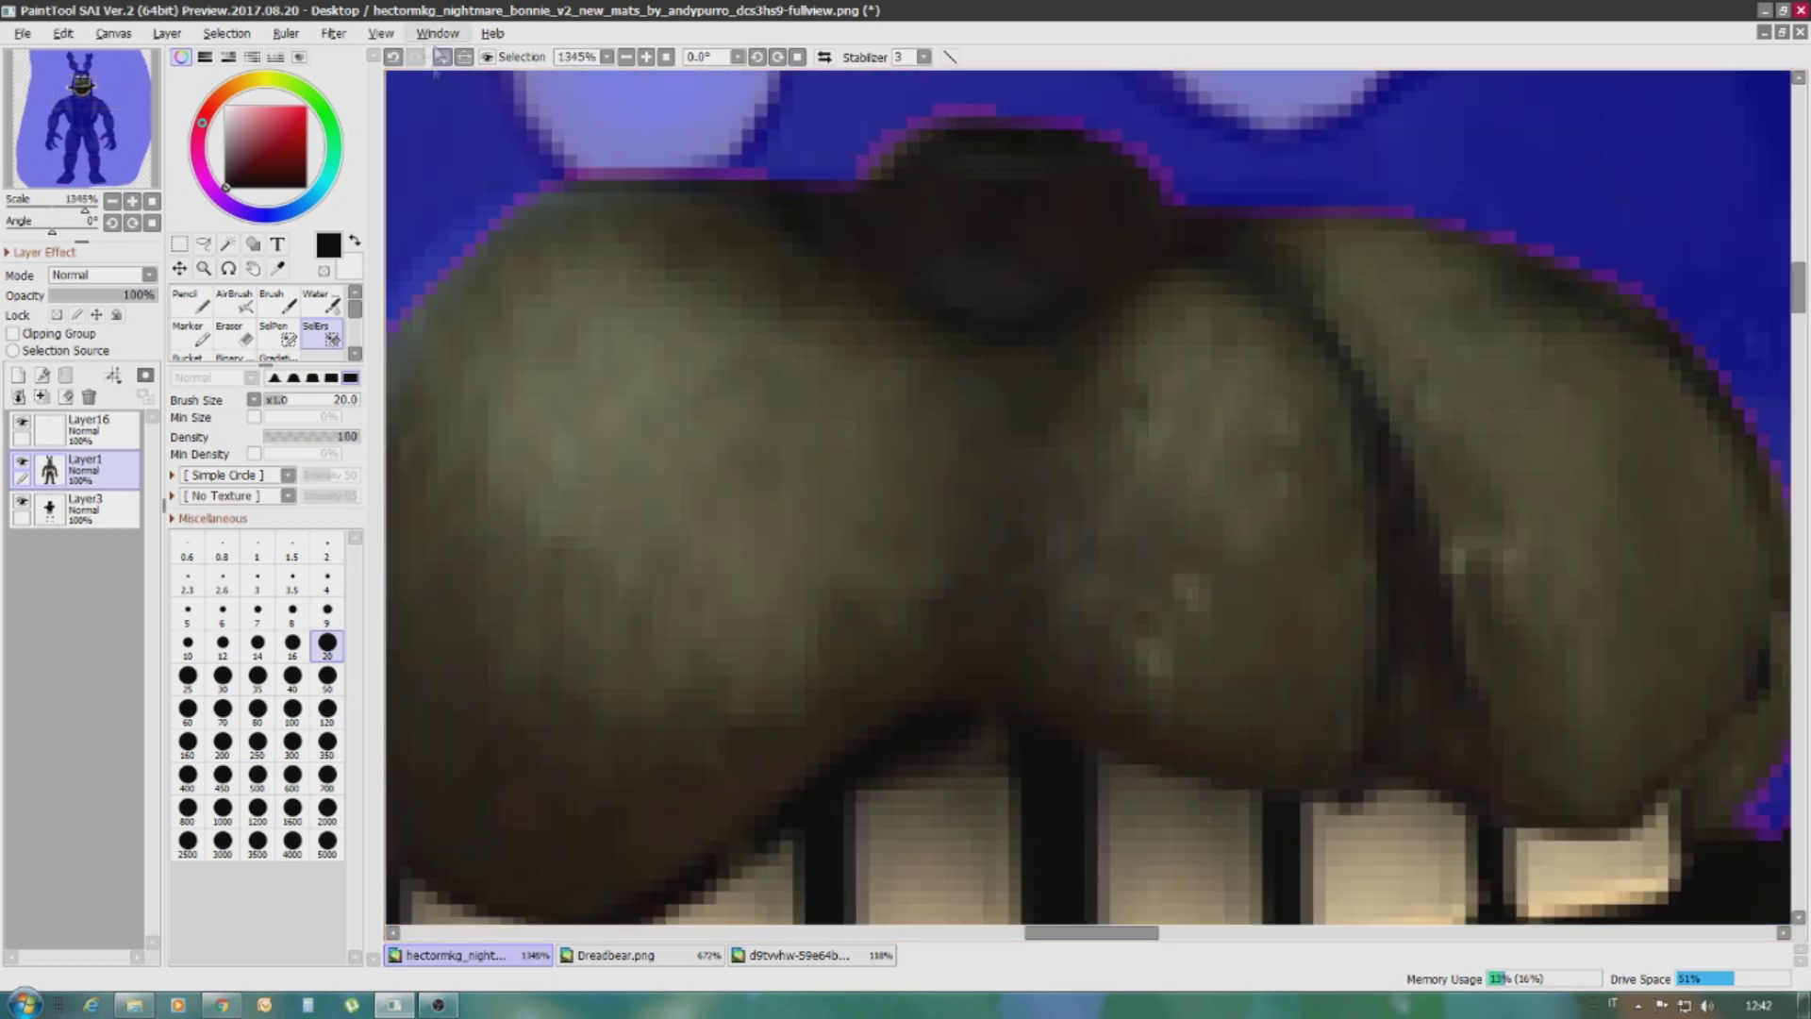
scroll(985, 410, "down", 5)
scroll(1104, 430, "up", 4)
key("w")
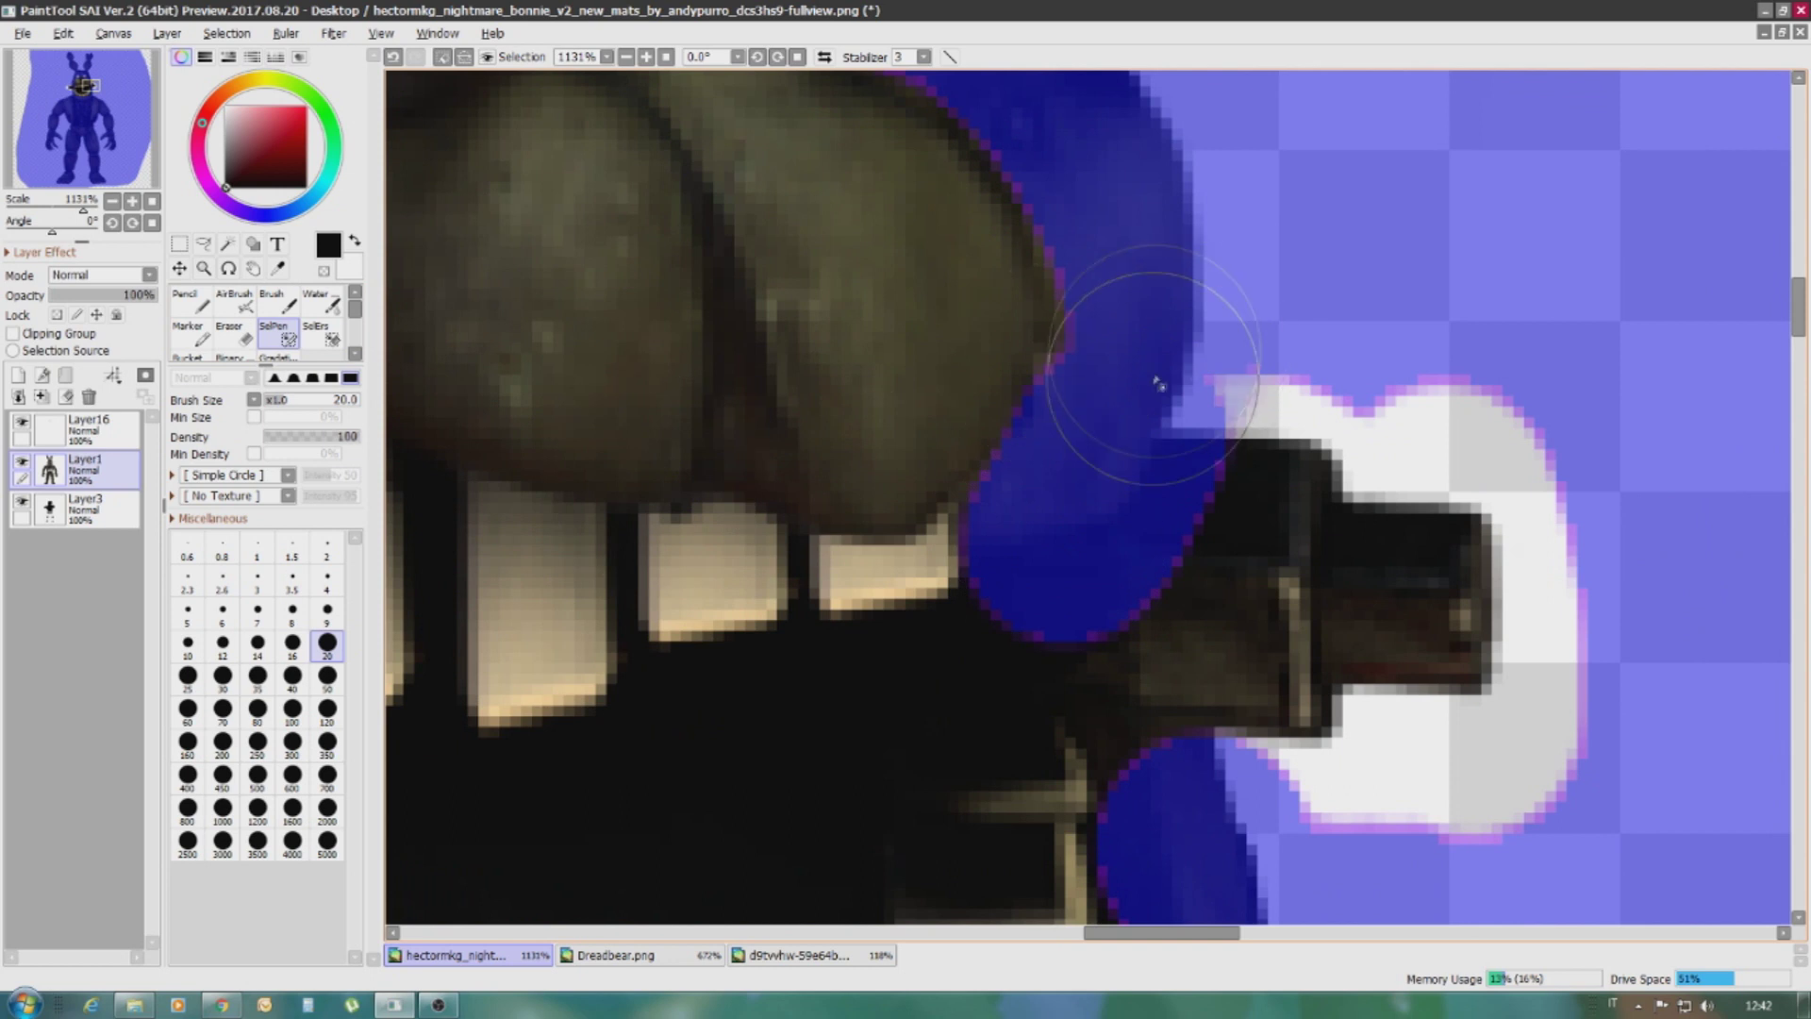
left_click(332, 339)
Try to remove the open chest from the selection, outlining it at size 20 and clearing the inside at size 120
scroll(1192, 546, "down", 4)
scroll(1123, 659, "down", 5)
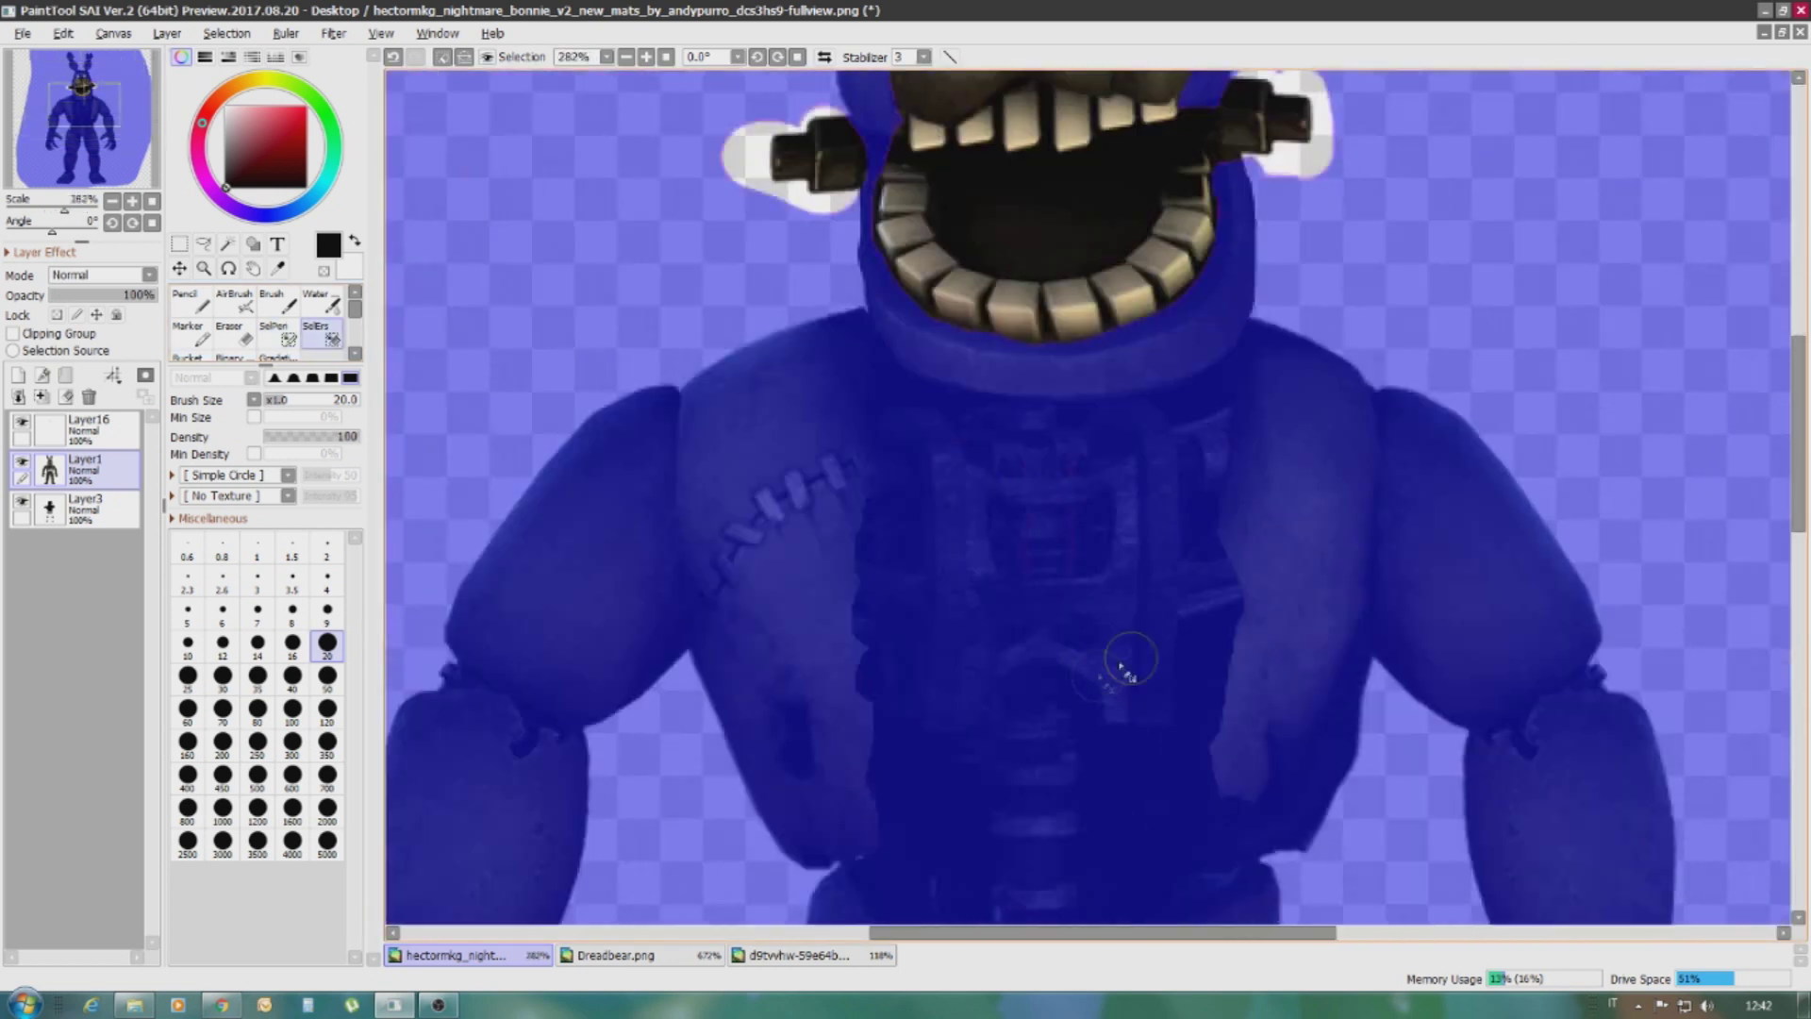
scroll(1054, 260, "up", 2)
scroll(1057, 261, "down", 5)
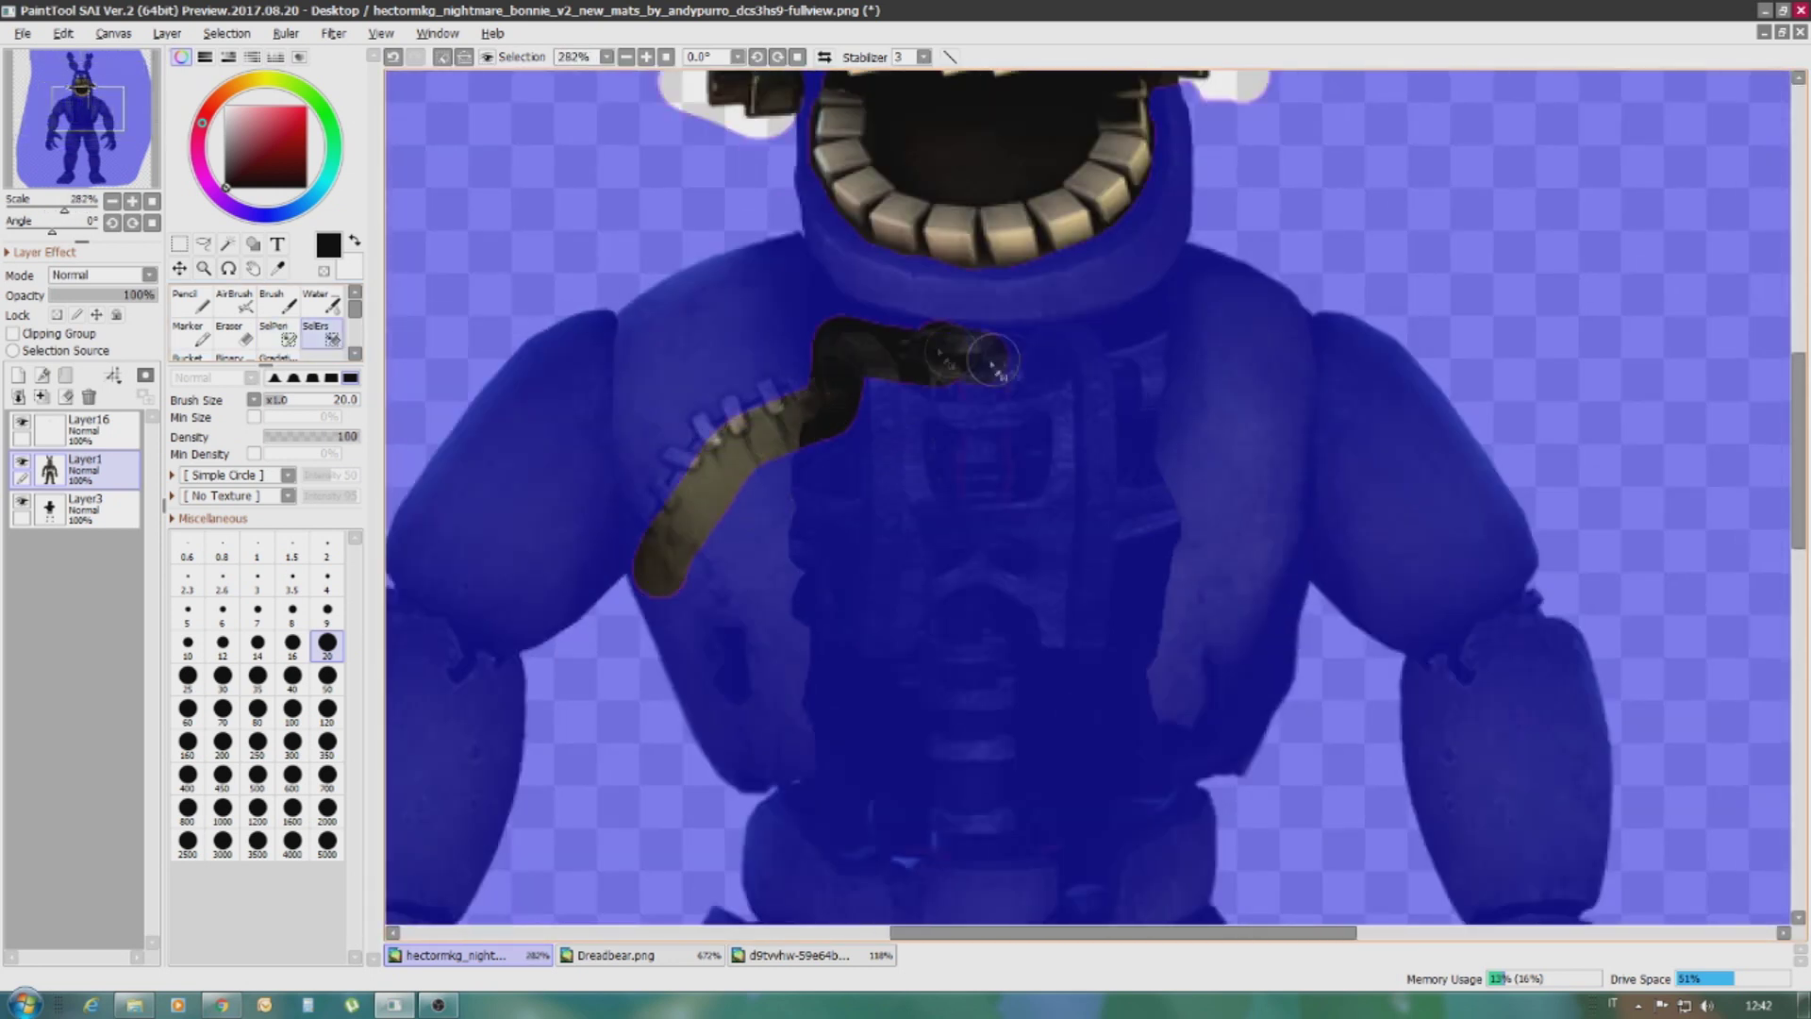
mouse_move(1260, 483)
left_mouse_down()
mouse_move(1194, 737)
mouse_move(1143, 717)
left_mouse_up()
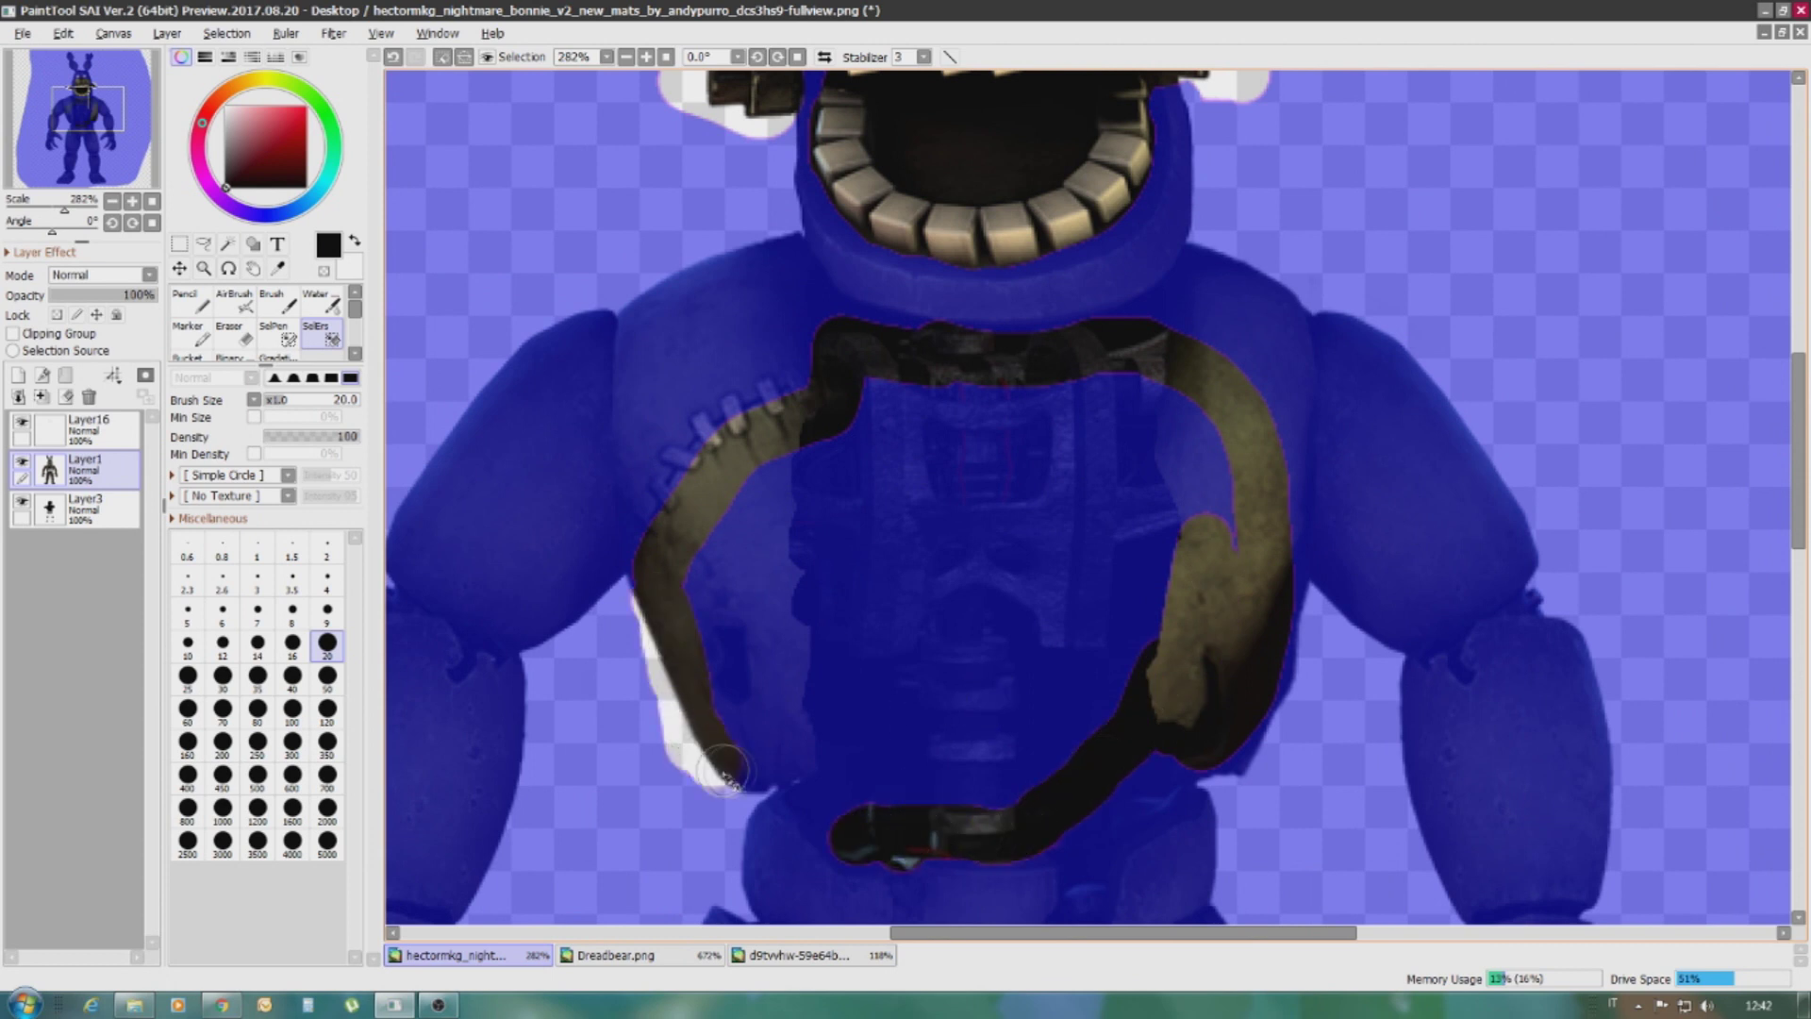
key("]")
key("]")
key("]")
key("]")
key("]")
key("]")
key("]")
key("]")
key("]")
key("]")
mouse_move(707, 643)
left_mouse_down()
mouse_move(829, 554)
mouse_move(1059, 445)
mouse_move(930, 768)
left_mouse_up()
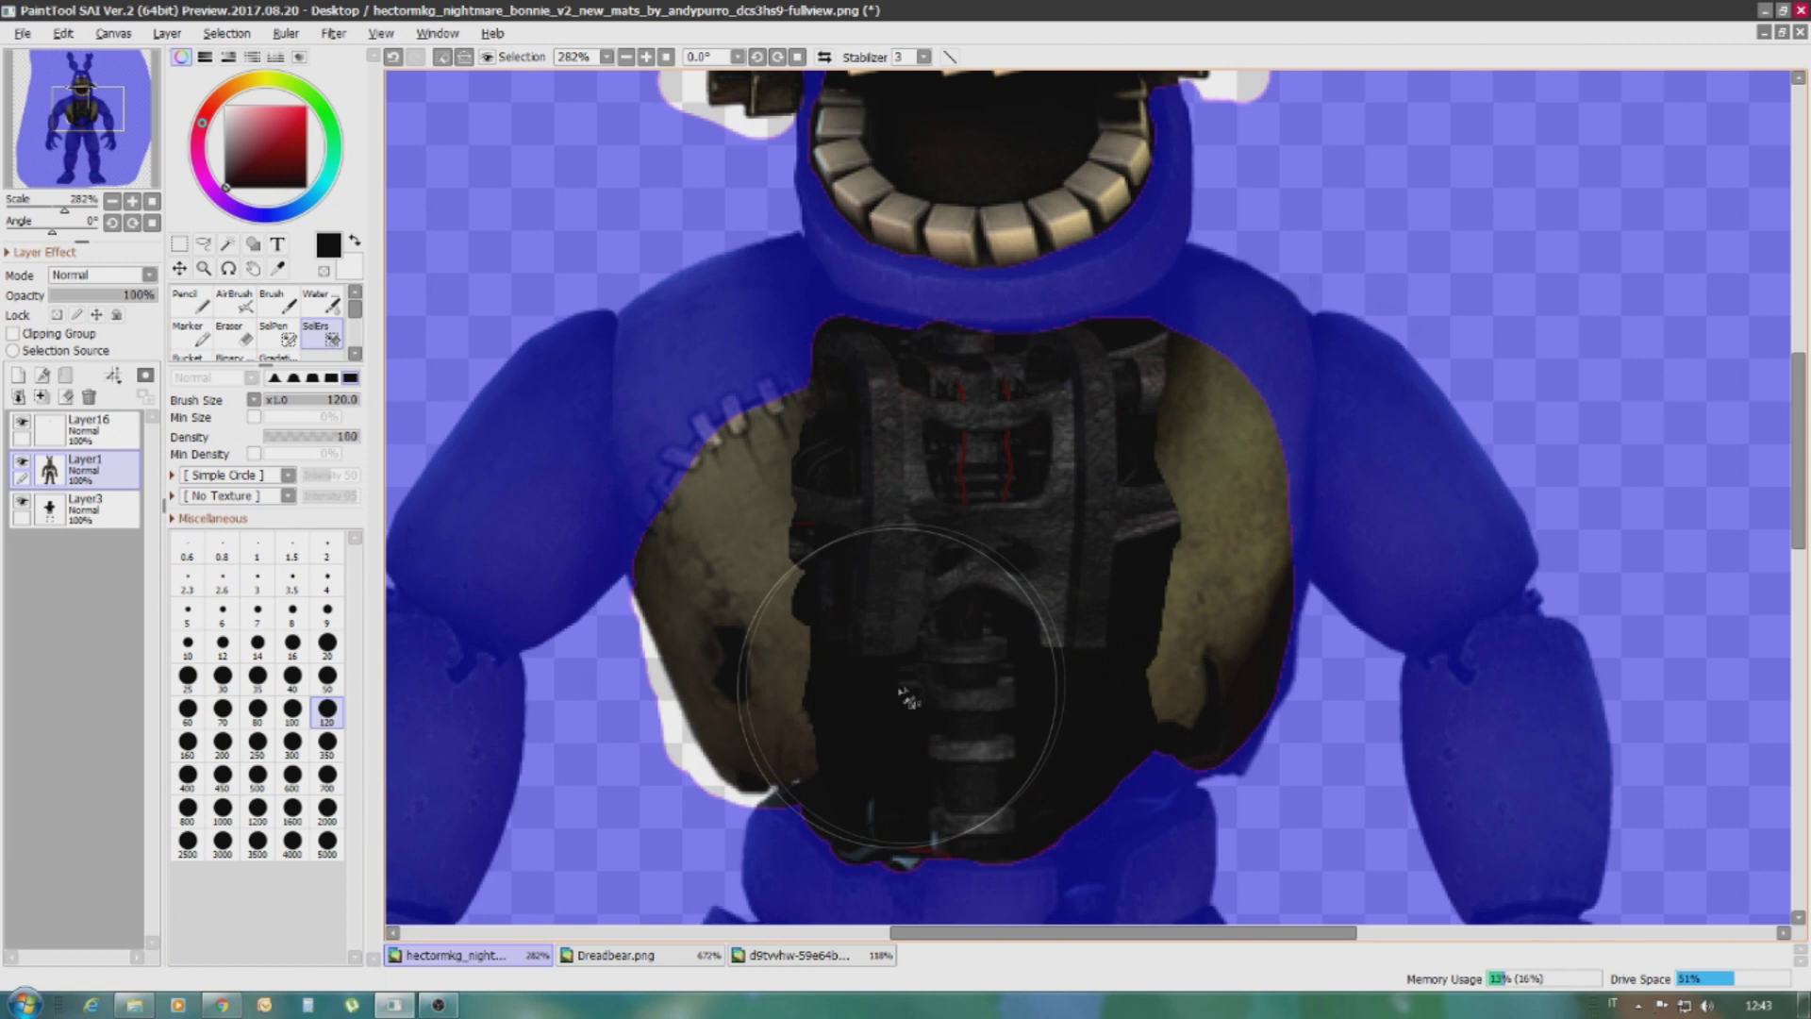
Undo the last selection eraser strokes on the chest
scroll(1112, 741, "up", 2)
scroll(943, 757, "down", 1)
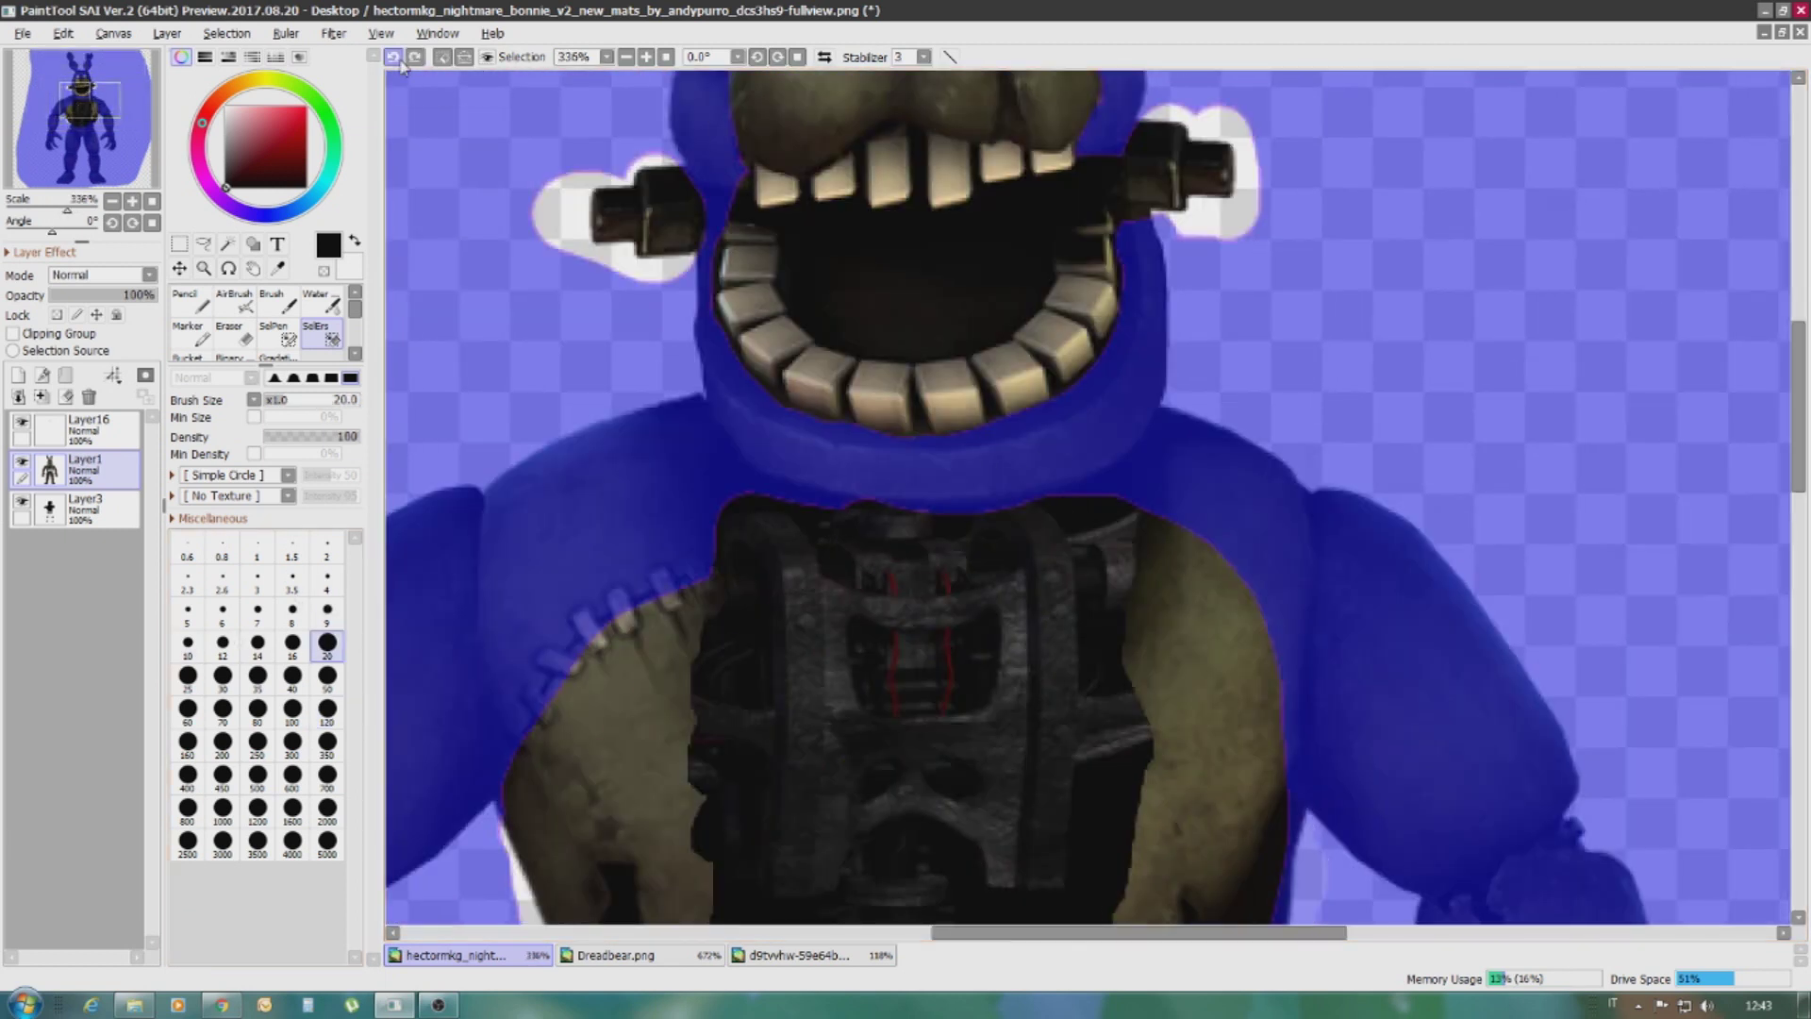
left_click(392, 57)
left_click(393, 57)
left_click(415, 57)
left_click(392, 56)
Outline the open chest and endoskeleton torso at size 20 and clear the inside from the selection at size 50
scroll(600, 726, "up", 1)
scroll(600, 727, "up", 1)
mouse_move(580, 764)
left_mouse_down()
mouse_move(697, 572)
mouse_move(791, 498)
left_mouse_up()
left_click_drag(929, 382, 1198, 405)
scroll(943, 367, "down", 1)
mouse_move(925, 344)
left_mouse_down()
mouse_move(1254, 547)
mouse_move(1179, 806)
mouse_move(851, 342)
left_mouse_up()
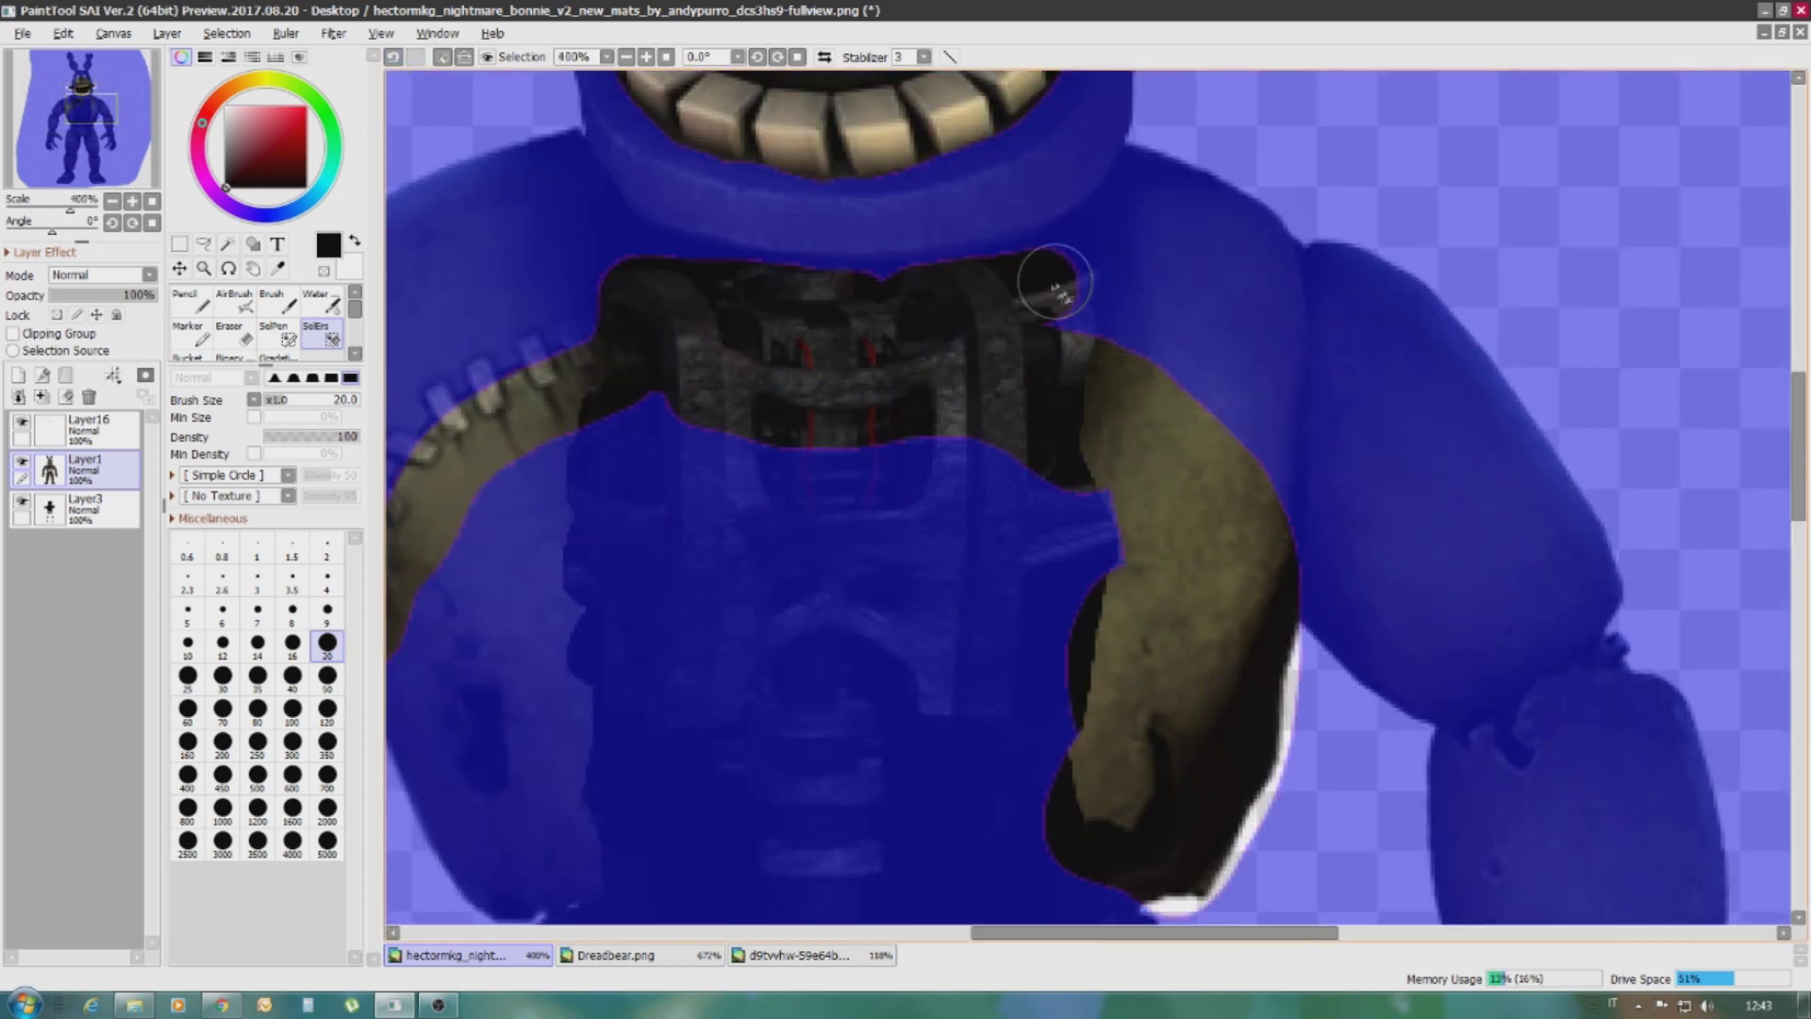
scroll(679, 517, "down", 3)
key("bracketright")
key("bracketright")
key("bracketright")
key("bracketright")
key("bracketright")
mouse_move(679, 477)
left_mouse_down()
mouse_move(545, 457)
mouse_move(938, 635)
mouse_move(1086, 631)
mouse_move(1190, 373)
mouse_move(720, 213)
mouse_move(1038, 419)
left_mouse_up()
scroll(1038, 420, "down", 2)
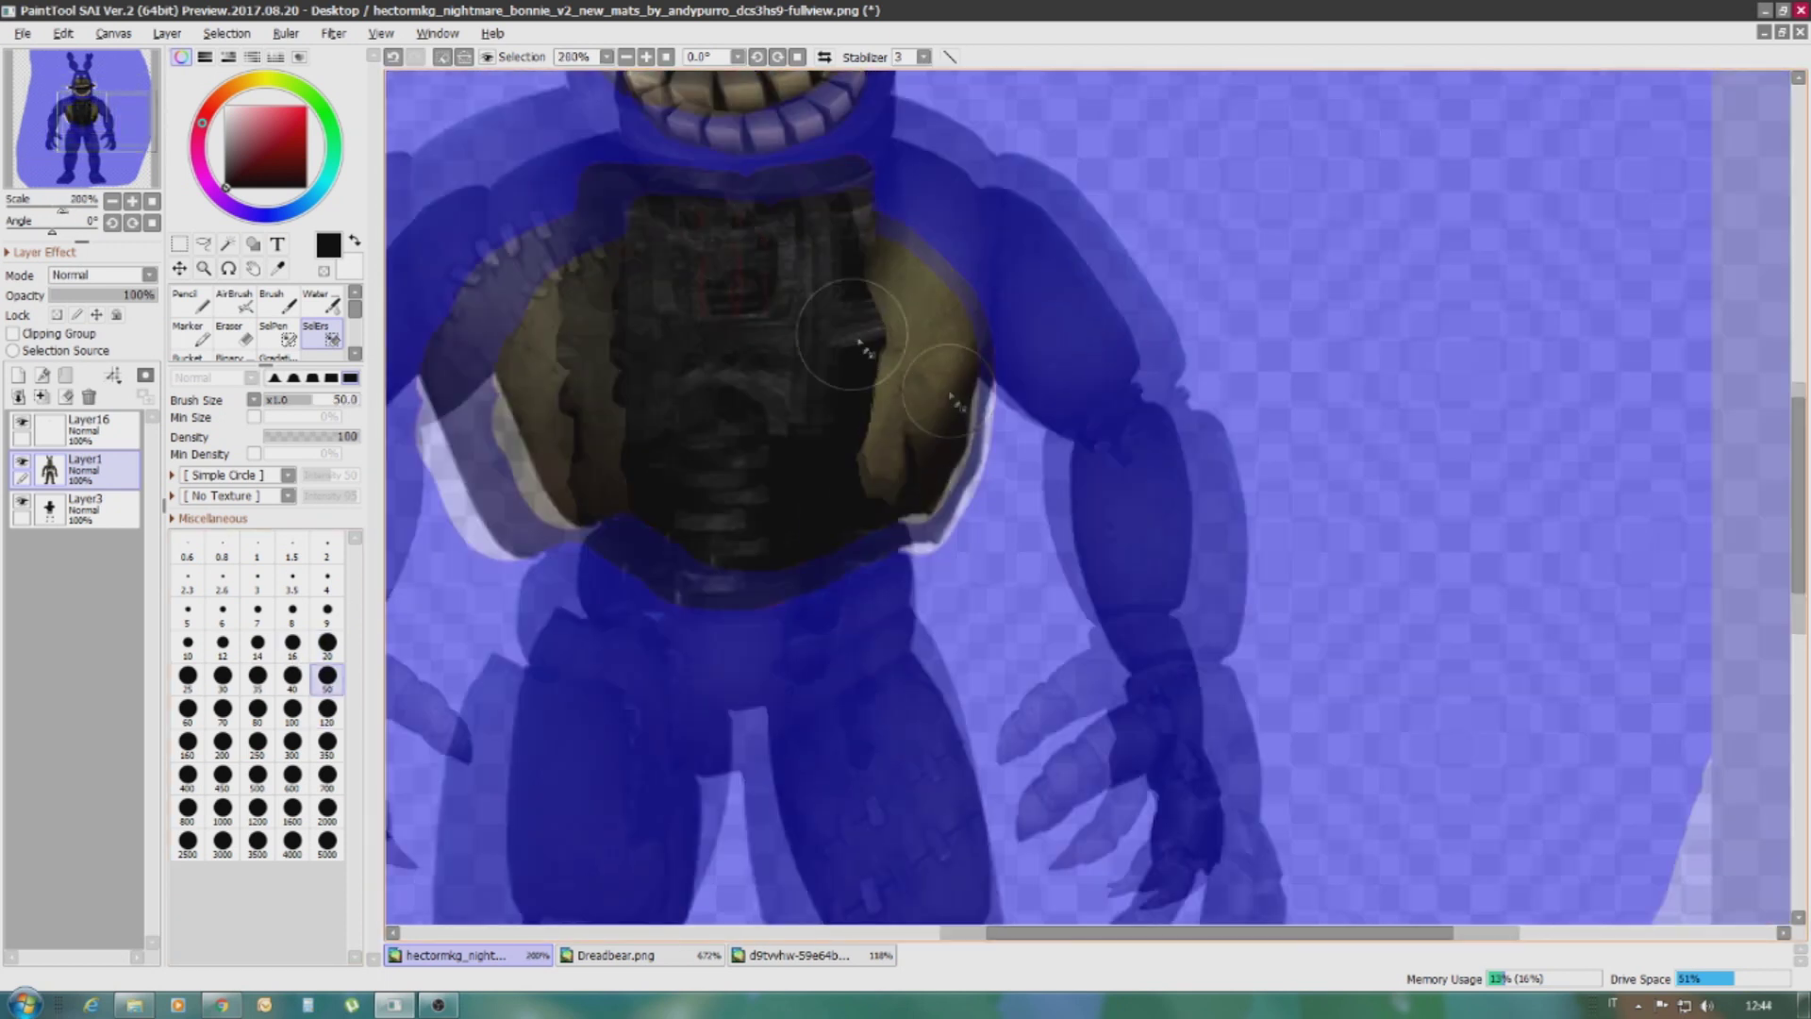
Remove the hip holes, thigh stitches, knee joints and inner ears from the selection
scroll(707, 537, "up", 4)
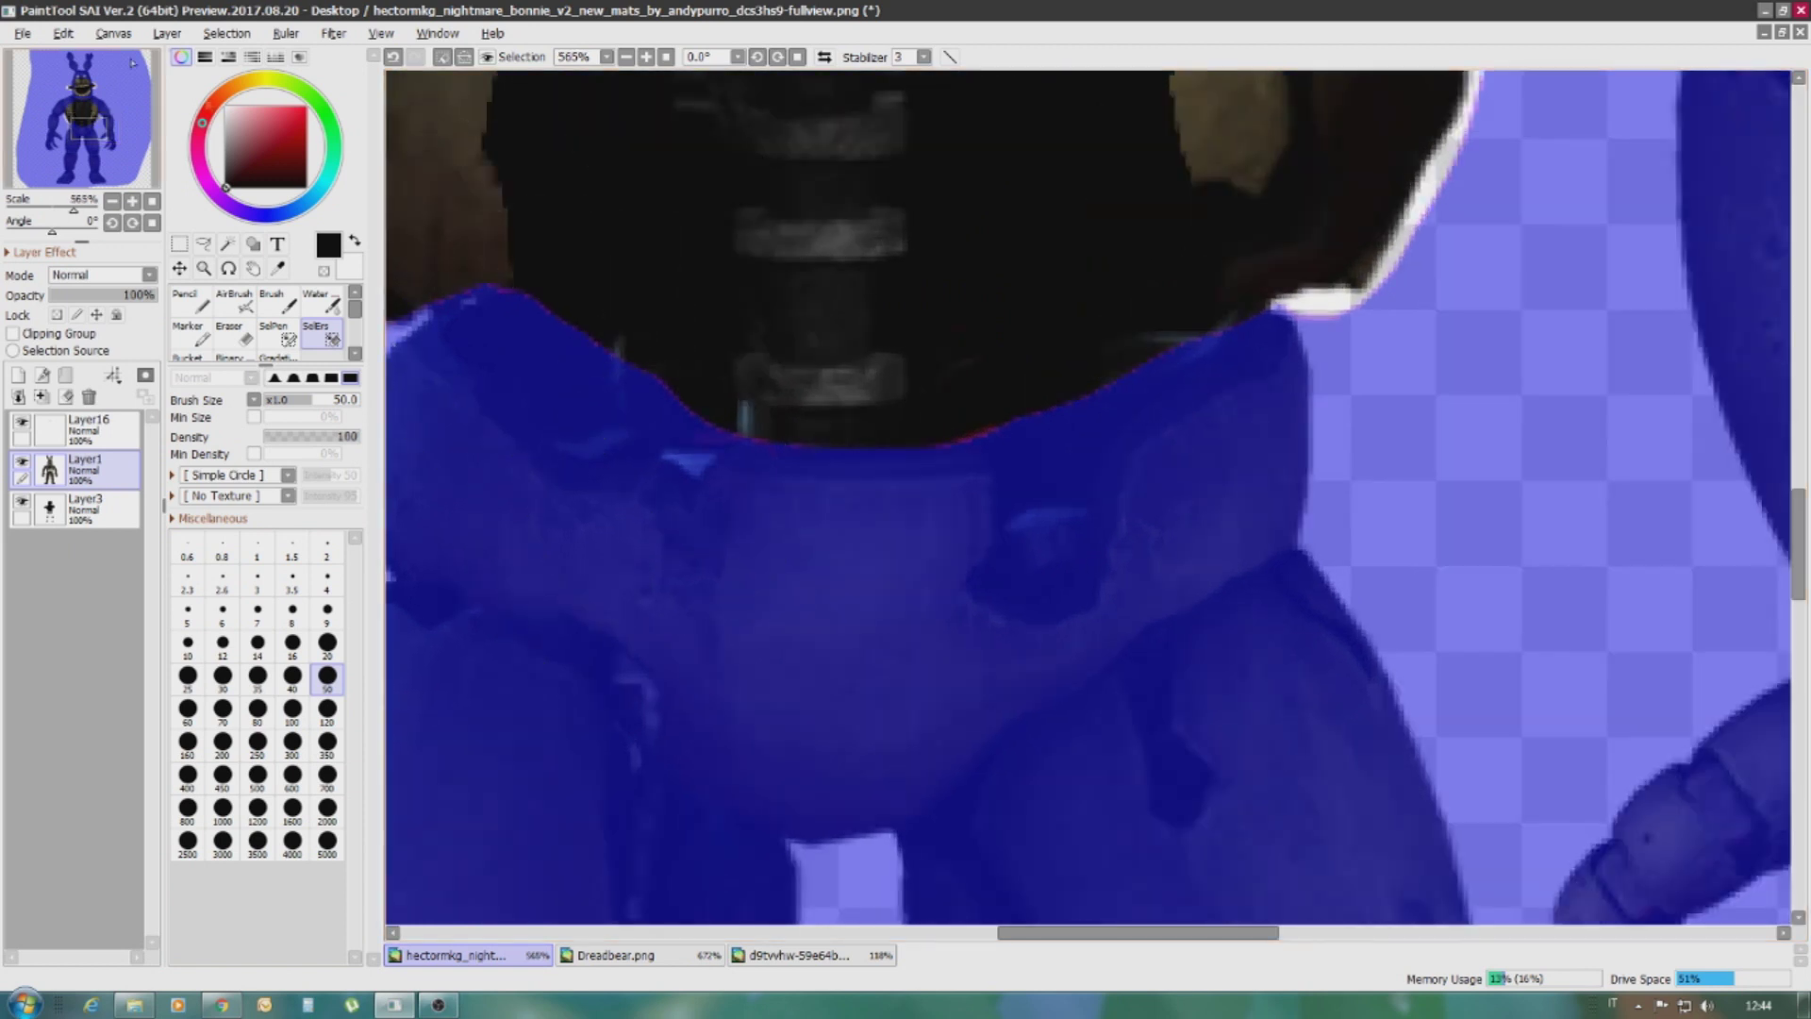
scroll(660, 316, "down", 5)
scroll(740, 506, "up", 5)
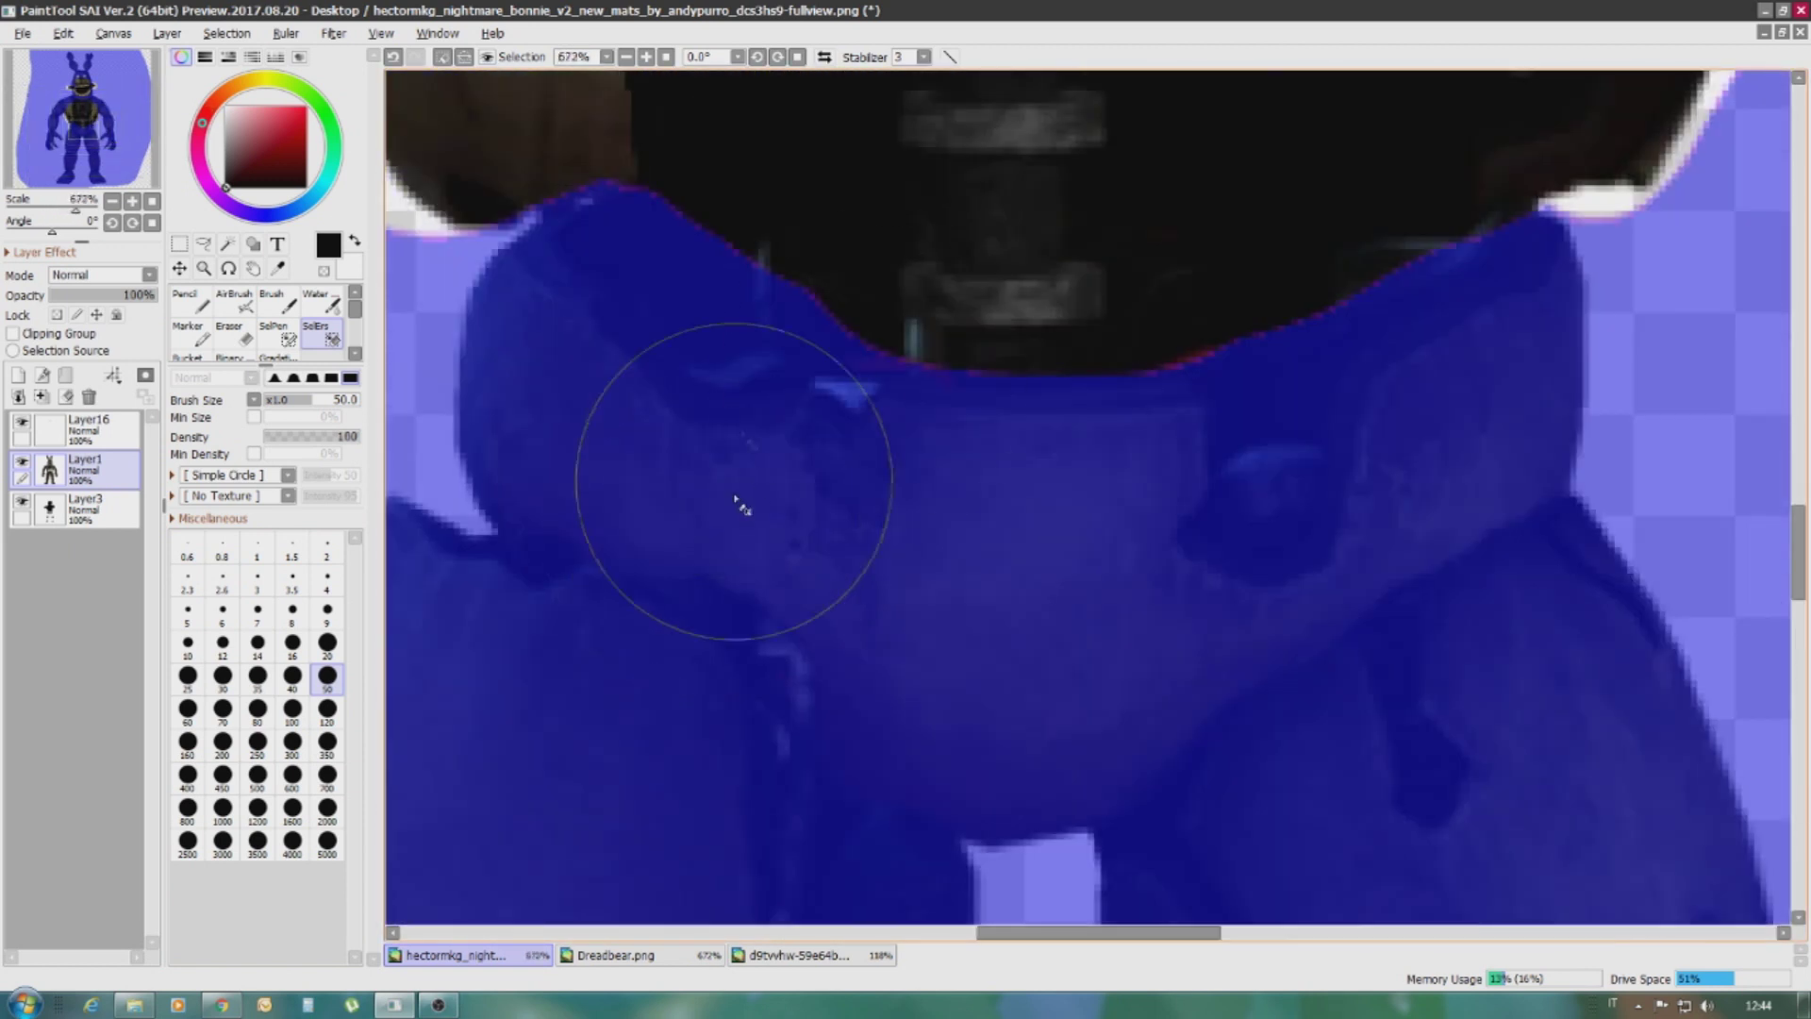
scroll(886, 363, "down", 4)
scroll(886, 362, "up", 10)
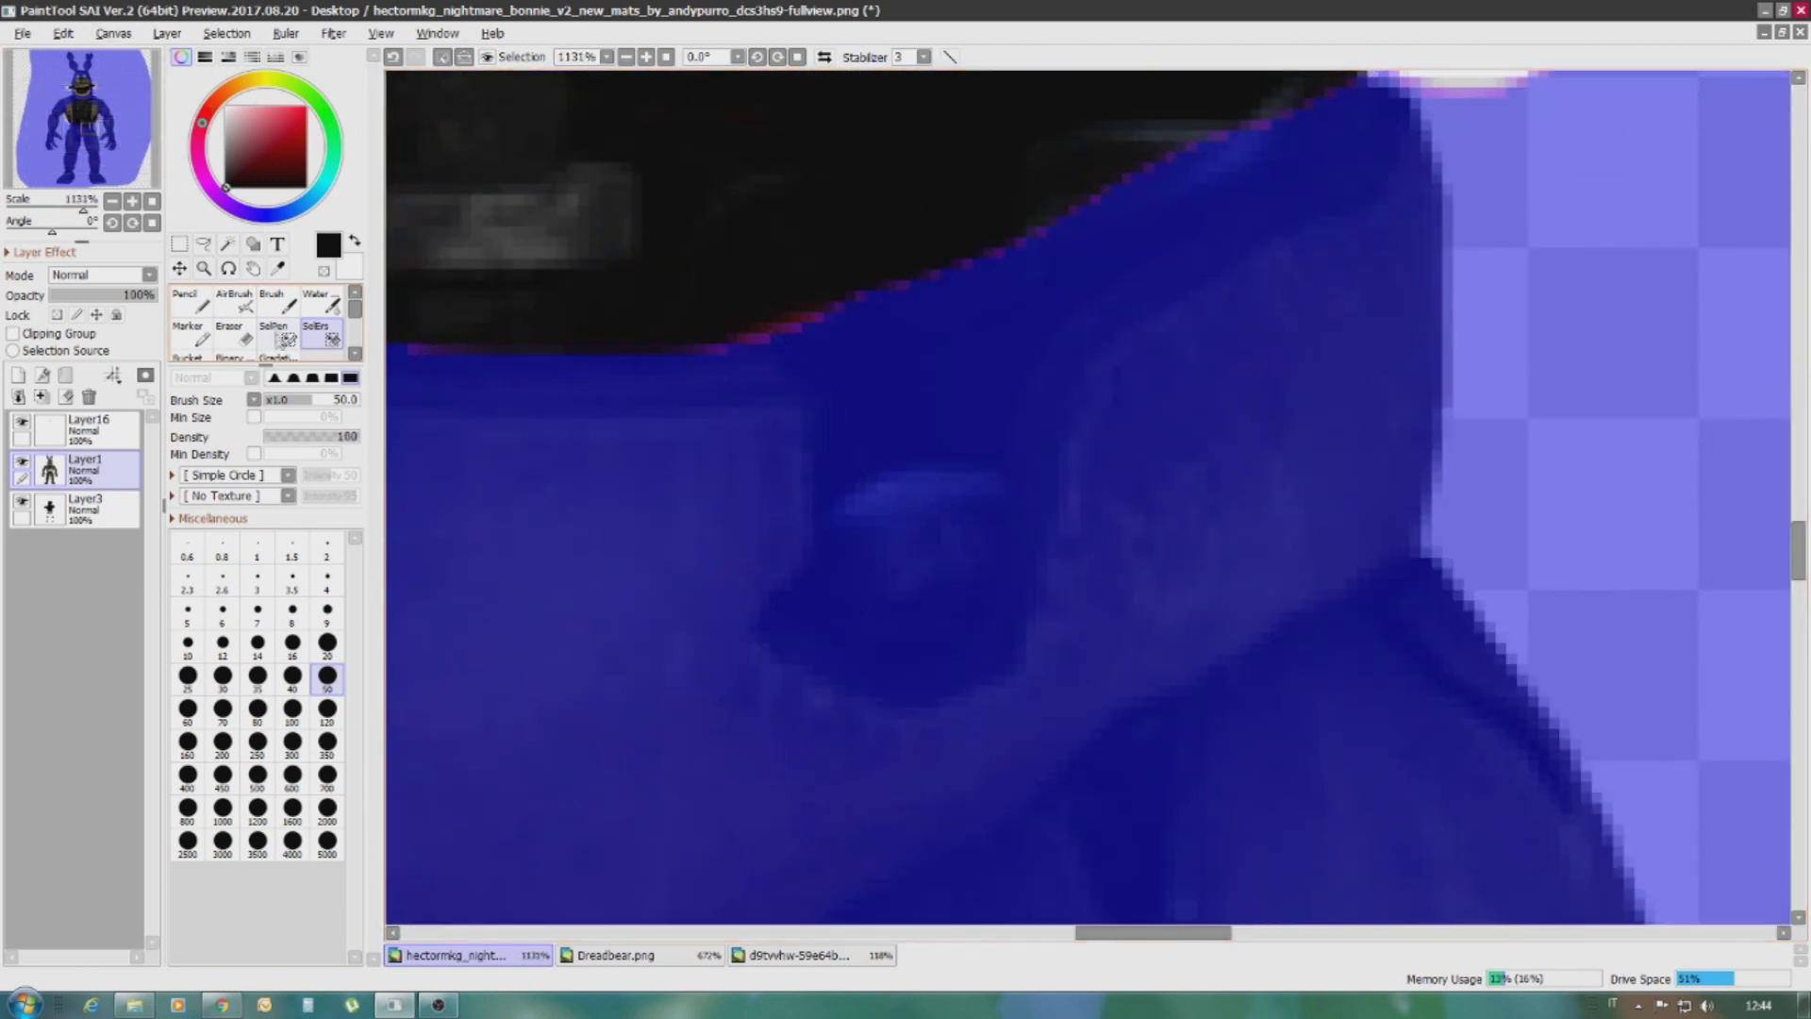
scroll(882, 472, "down", 4)
scroll(792, 509, "up", 3)
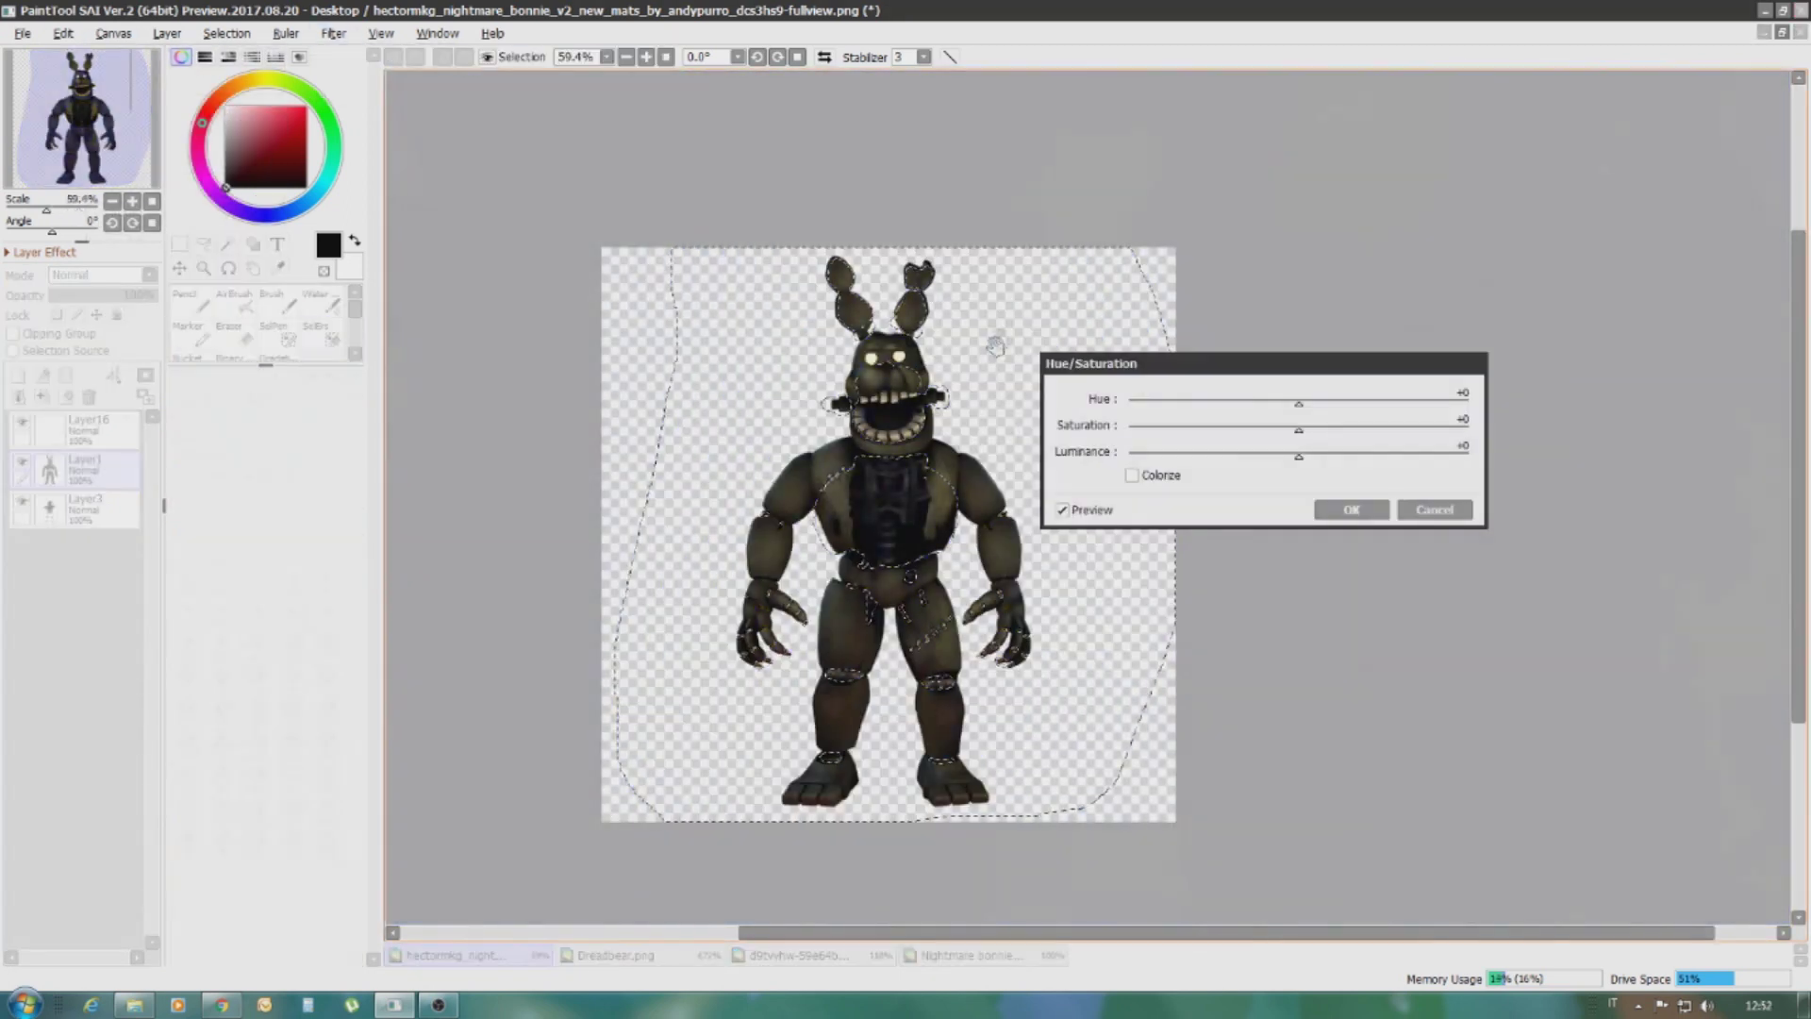
Shift the selected suit's hue to -100 with Hue/Saturation and clear the selection
scroll(995, 346, "up", 1)
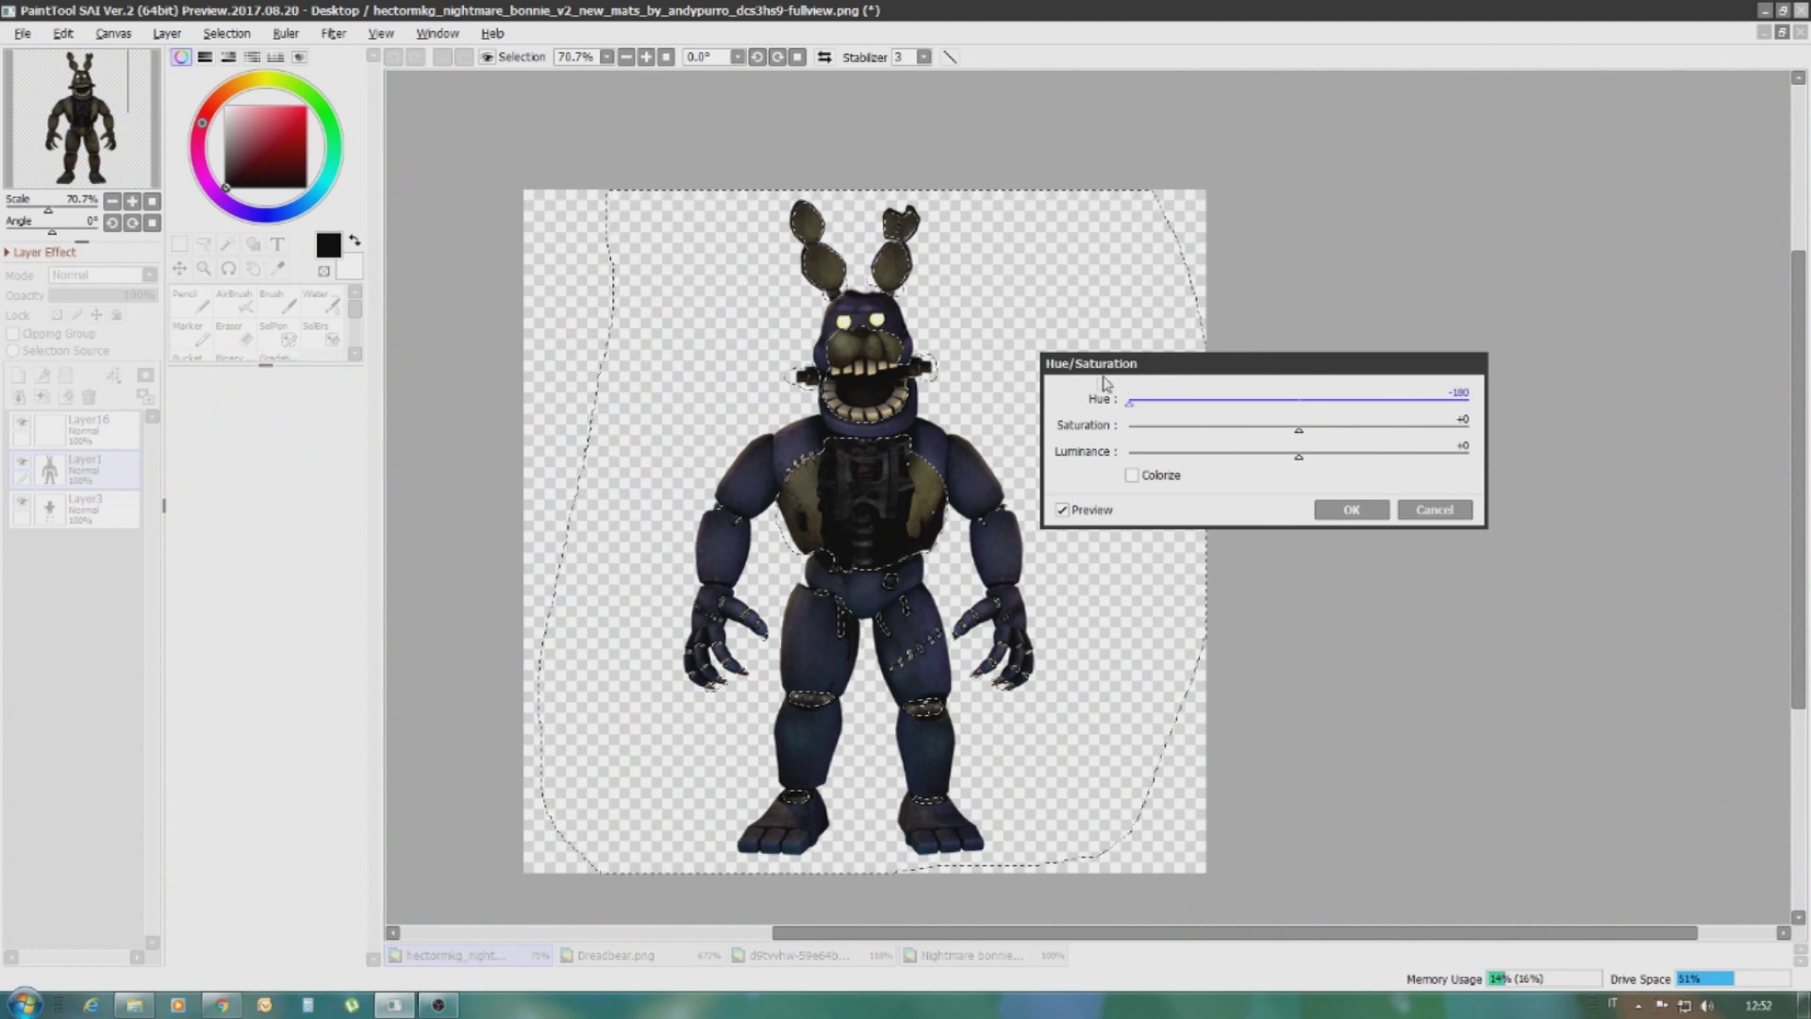
left_click(1350, 509)
key("ctrl+d")
Mask the inner panels of both ears, upper and lower segments, with the selection pen at size 20
scroll(823, 219, "up", 13)
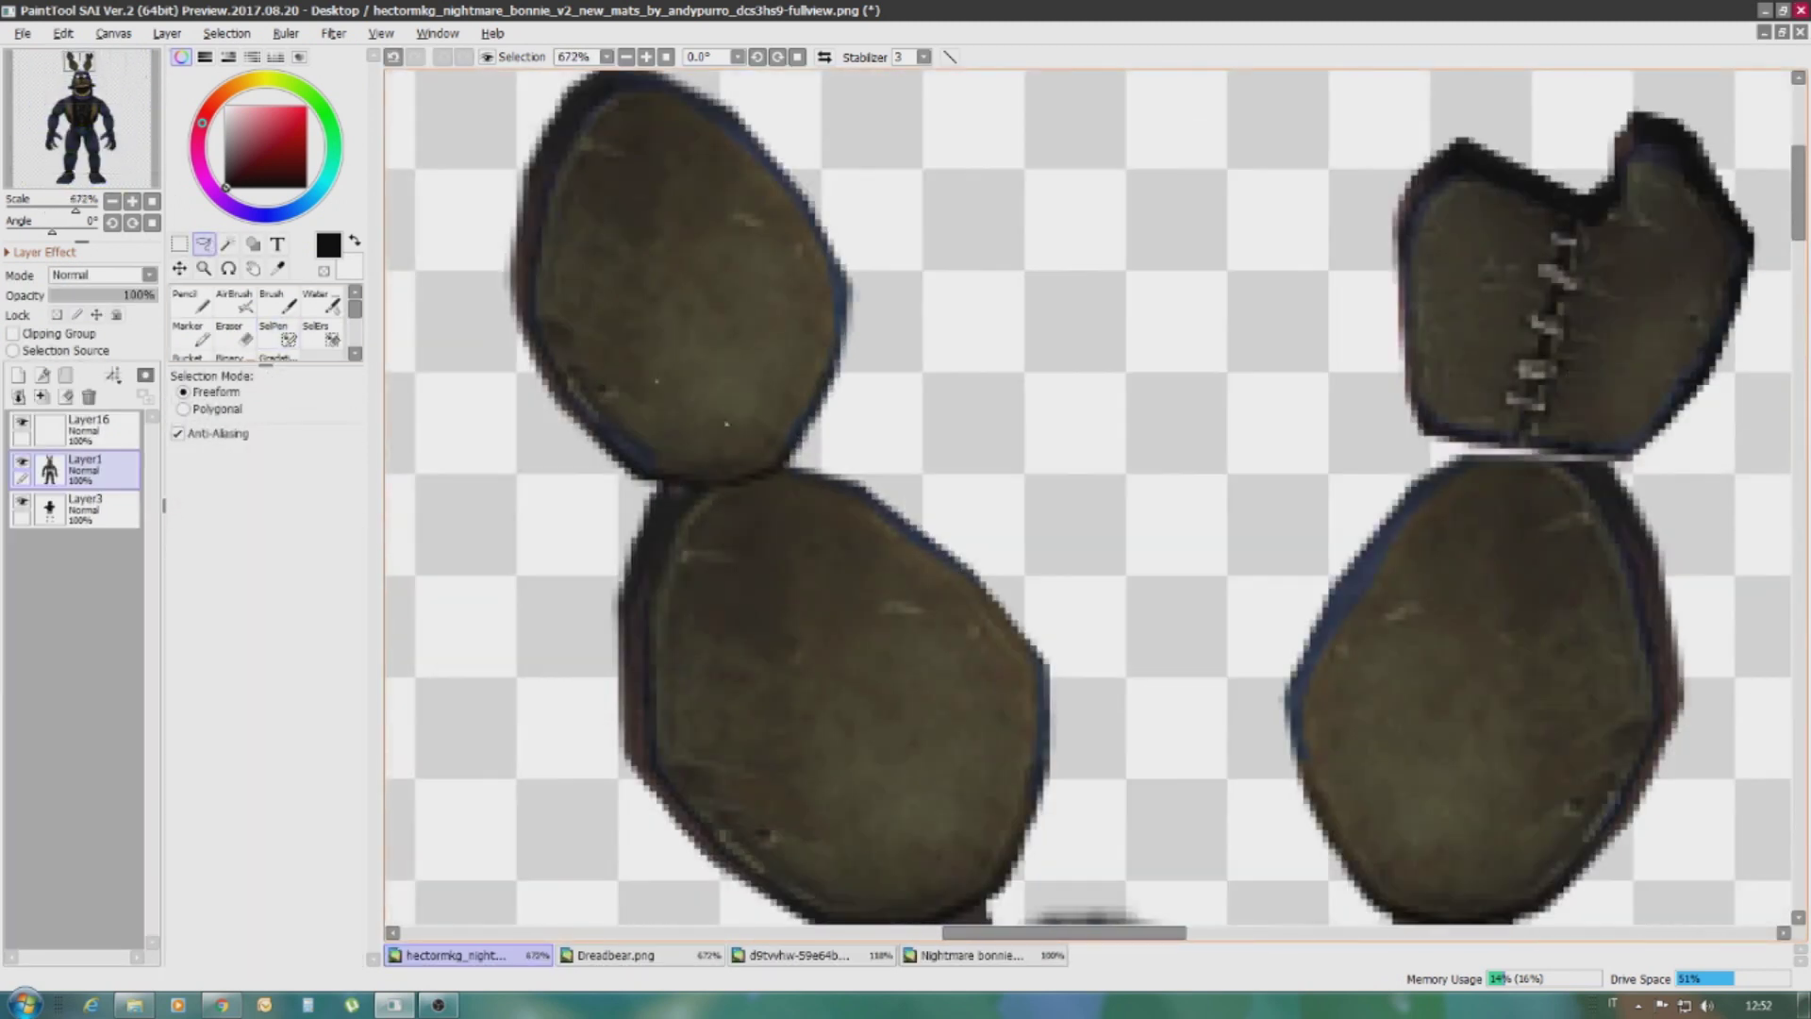
left_click(274, 332)
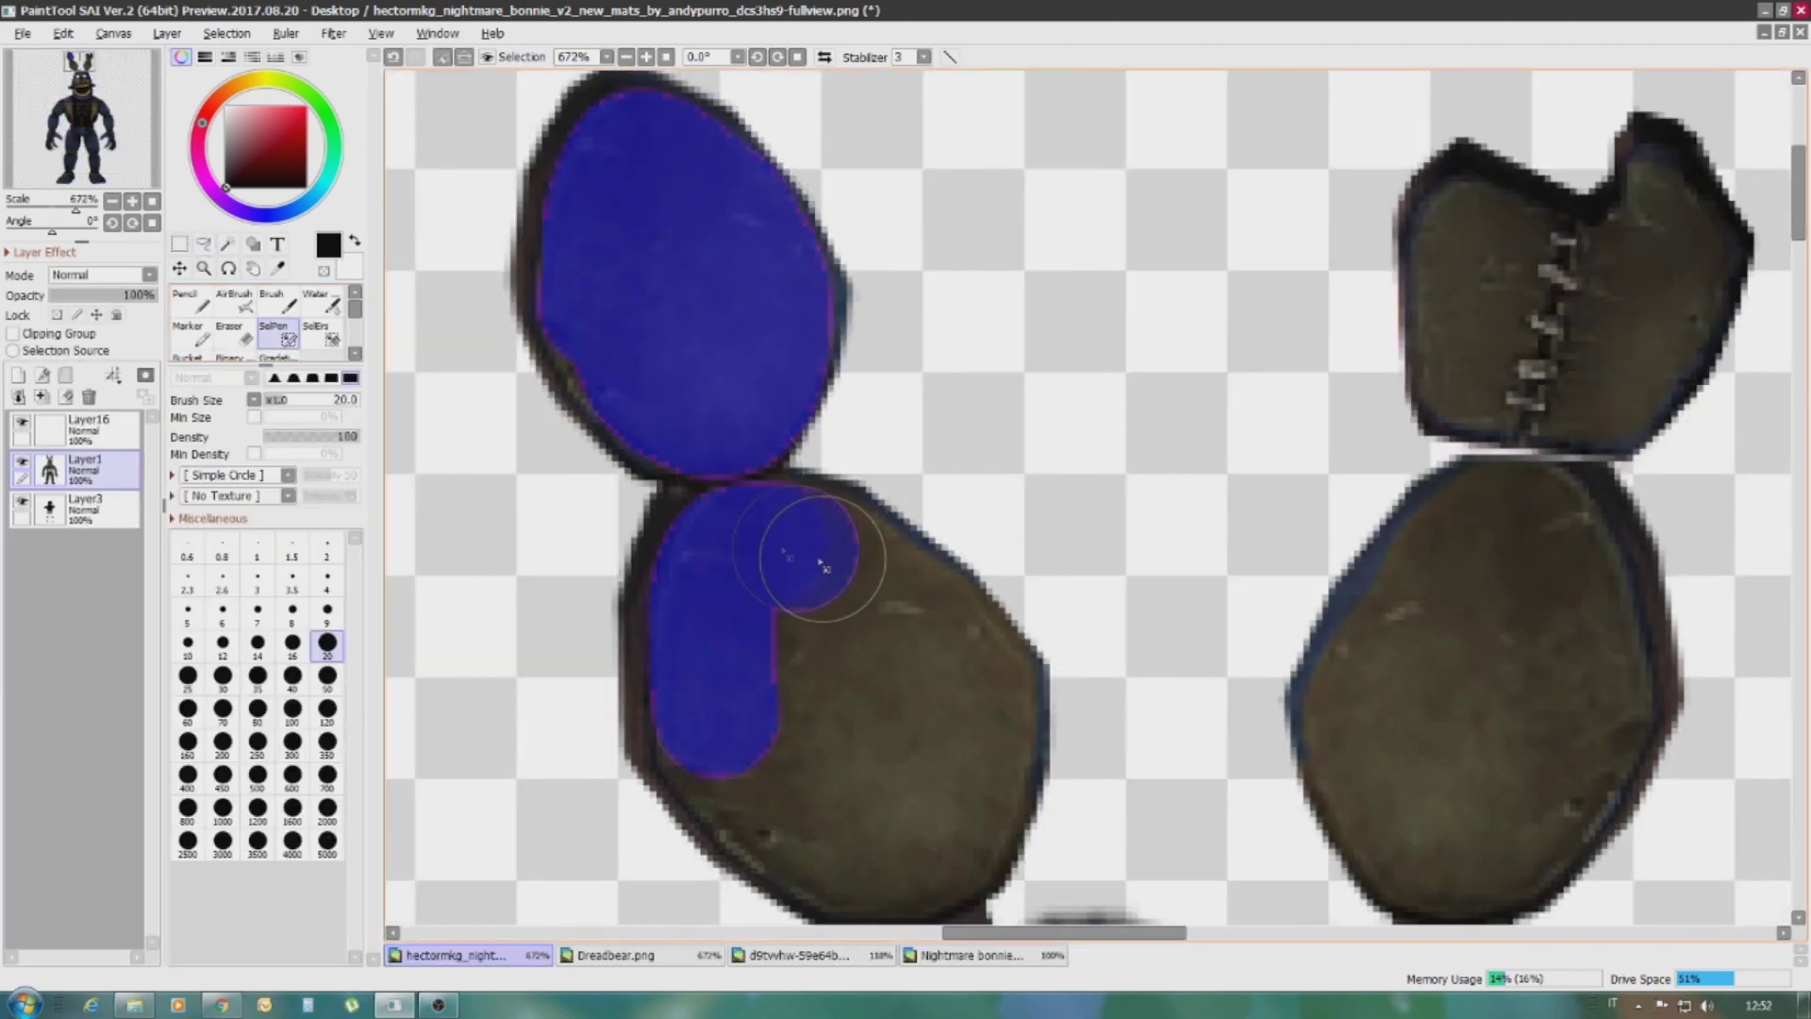
mouse_move(975, 728)
left_mouse_down()
mouse_move(821, 831)
mouse_move(739, 754)
left_mouse_up()
scroll(861, 696, "down", 3)
scroll(941, 578, "up", 5)
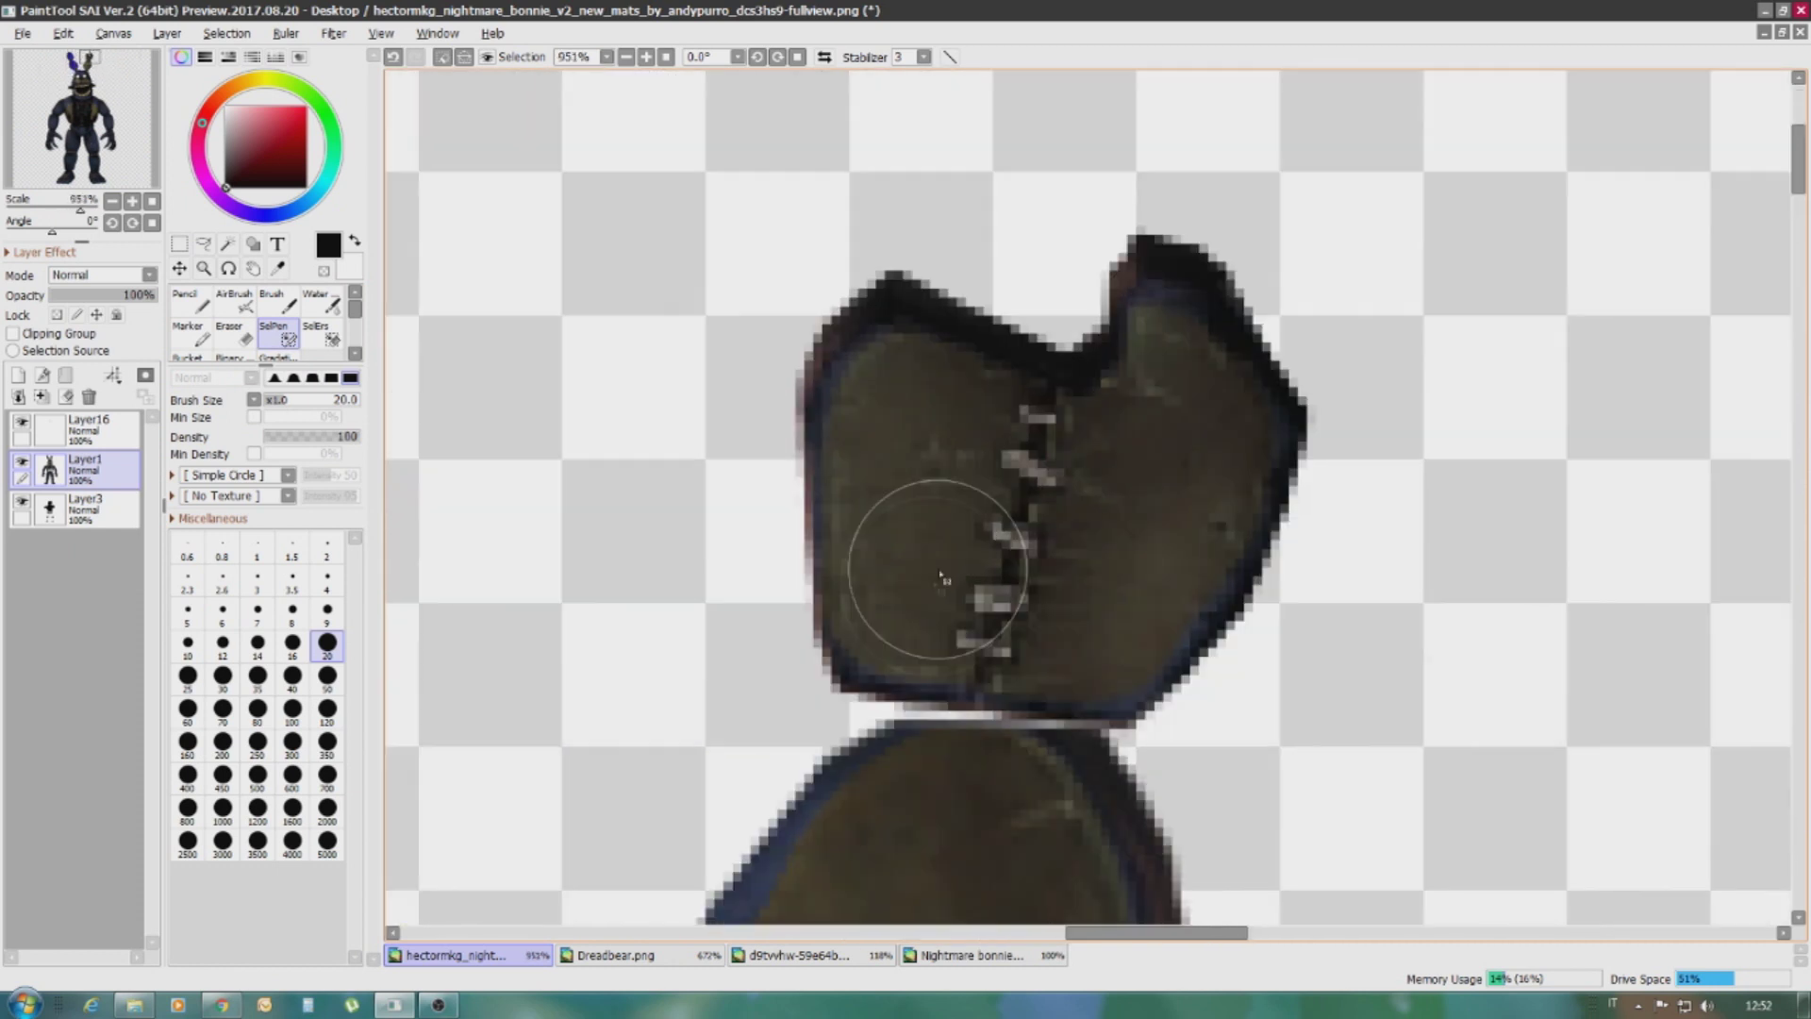
scroll(1177, 391, "down", 4)
scroll(893, 612, "up", 3)
left_click(893, 611)
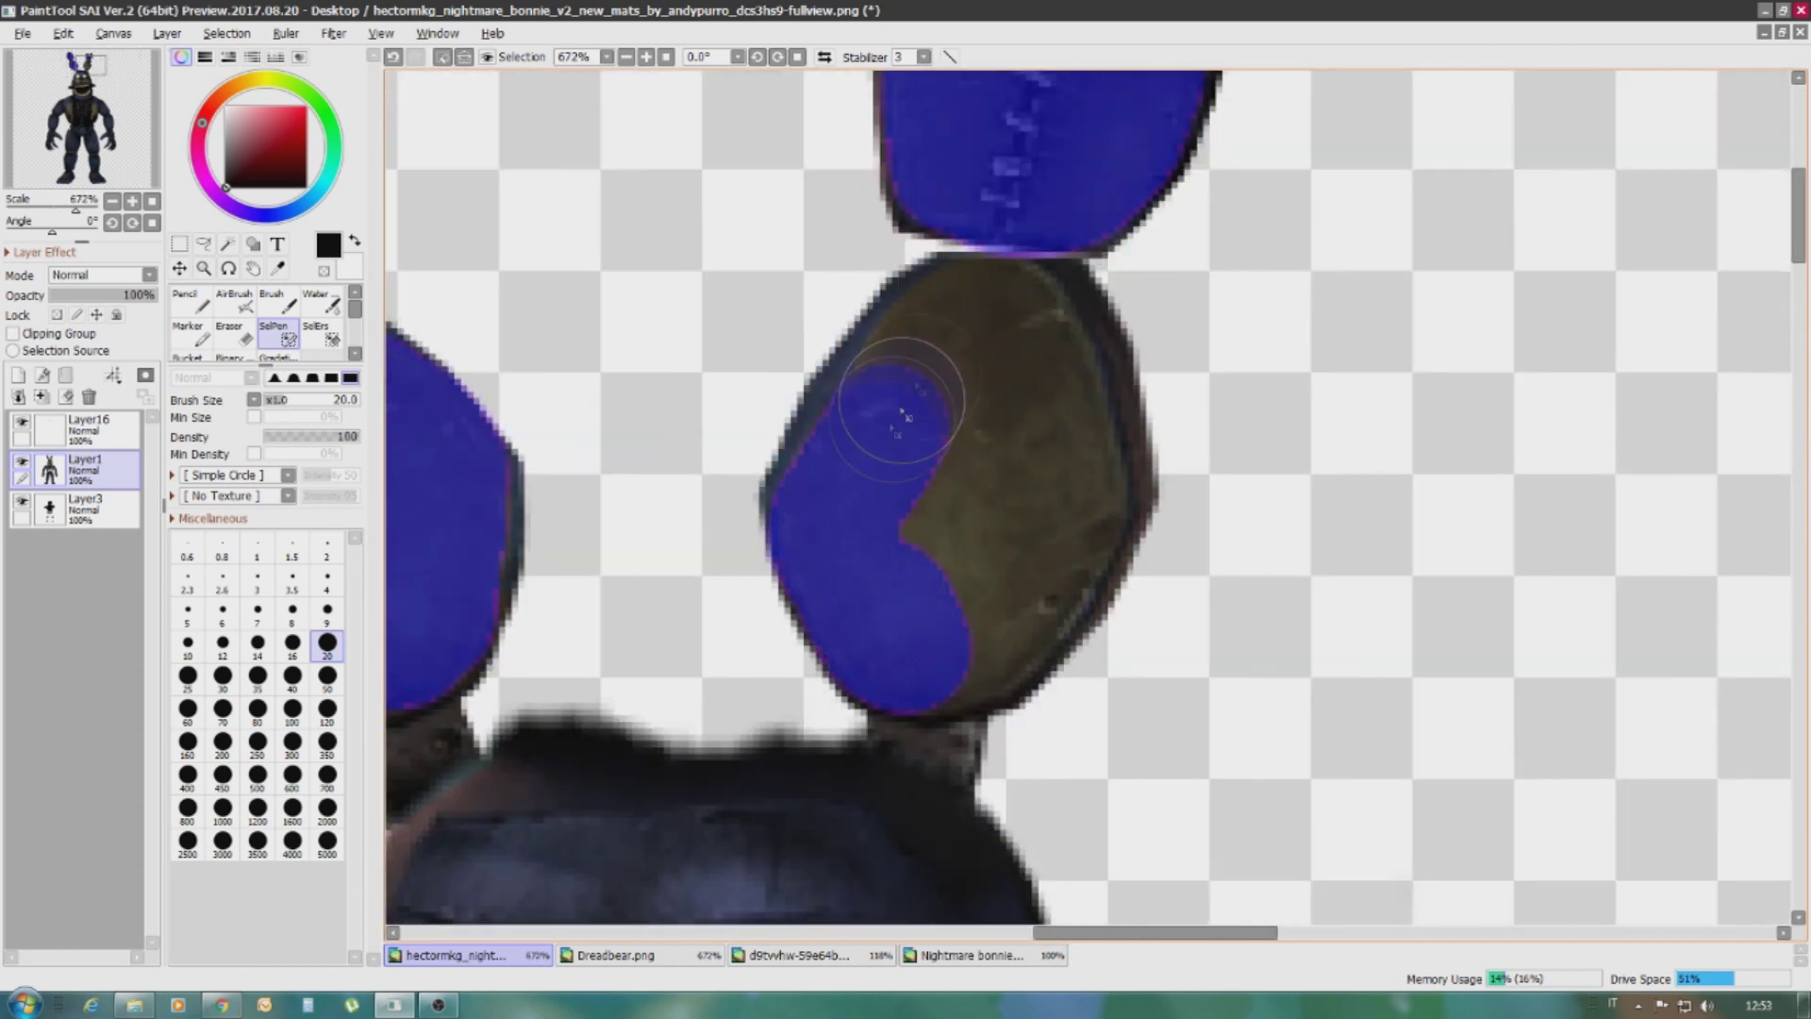
Mask the whole muzzle with the selection pen at size 20 and remove the nose from the selection
scroll(981, 503, "down", 3)
scroll(796, 534, "up", 3)
mouse_move(575, 584)
left_mouse_down()
mouse_move(1043, 518)
mouse_move(1253, 376)
mouse_move(728, 325)
mouse_move(599, 405)
mouse_move(642, 302)
left_mouse_up()
scroll(642, 301, "down", 2)
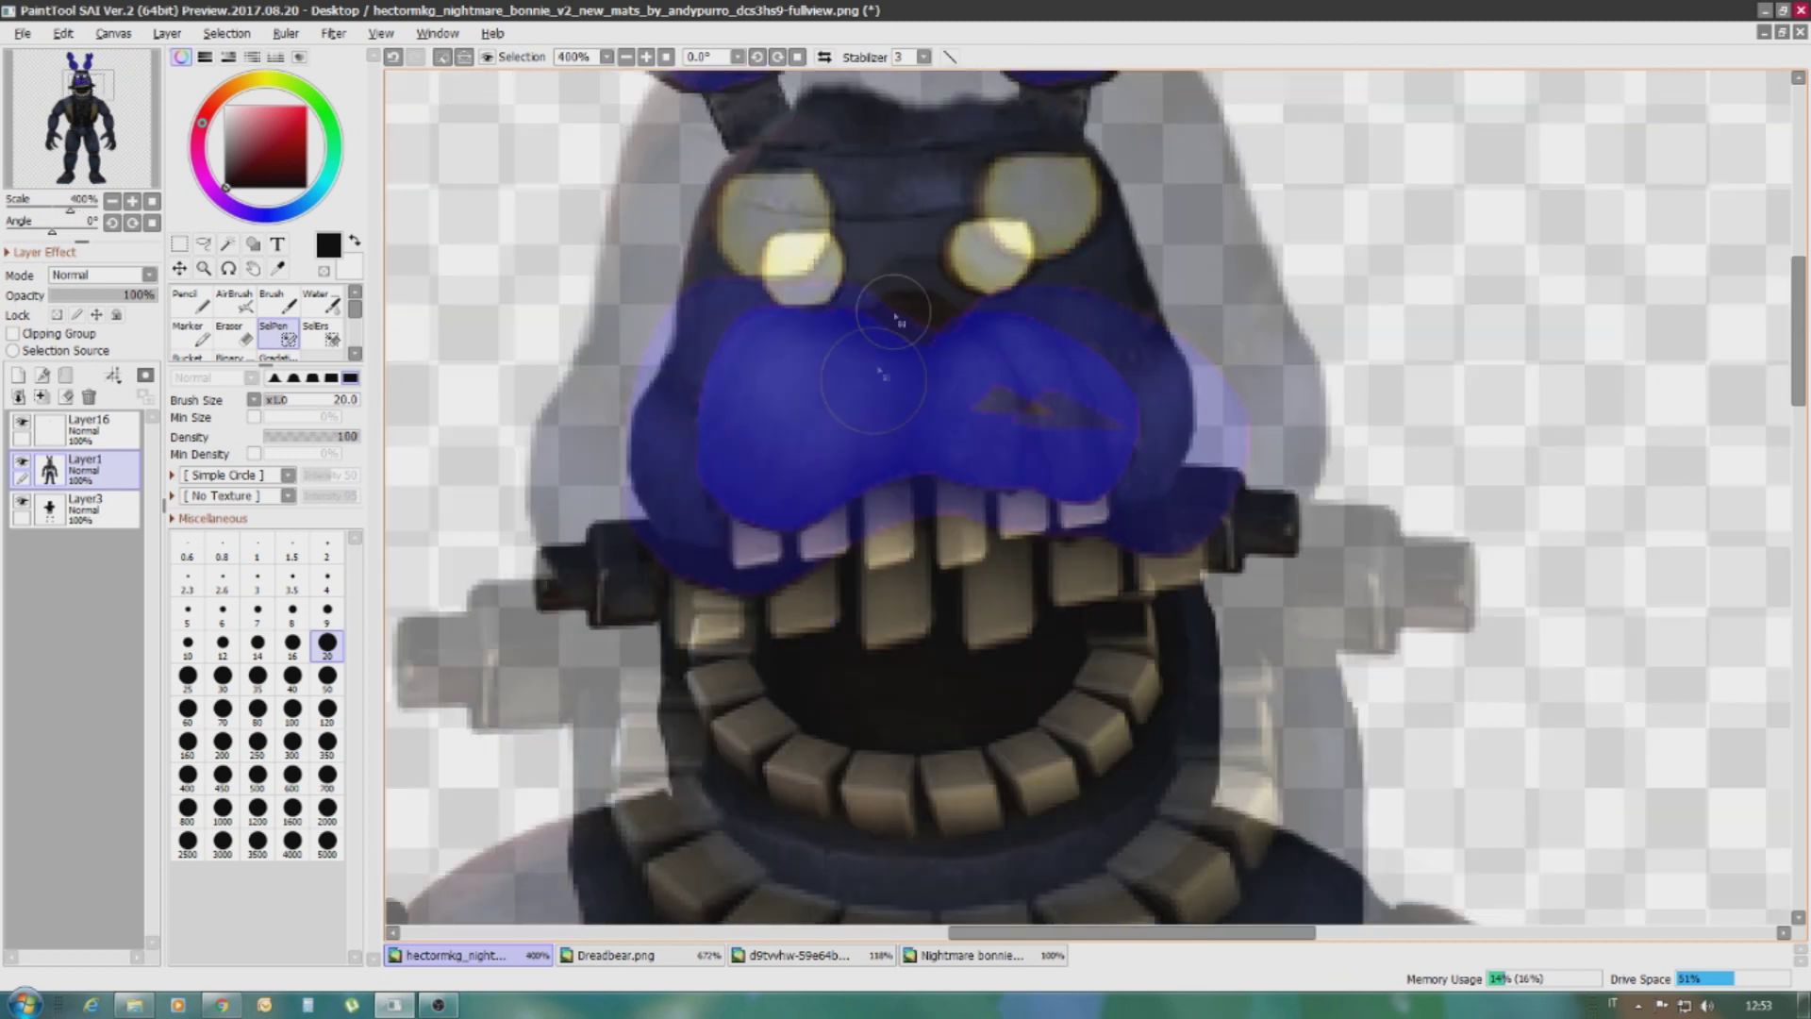
scroll(783, 401, "up", 7)
key("e")
scroll(732, 408, "down", 8)
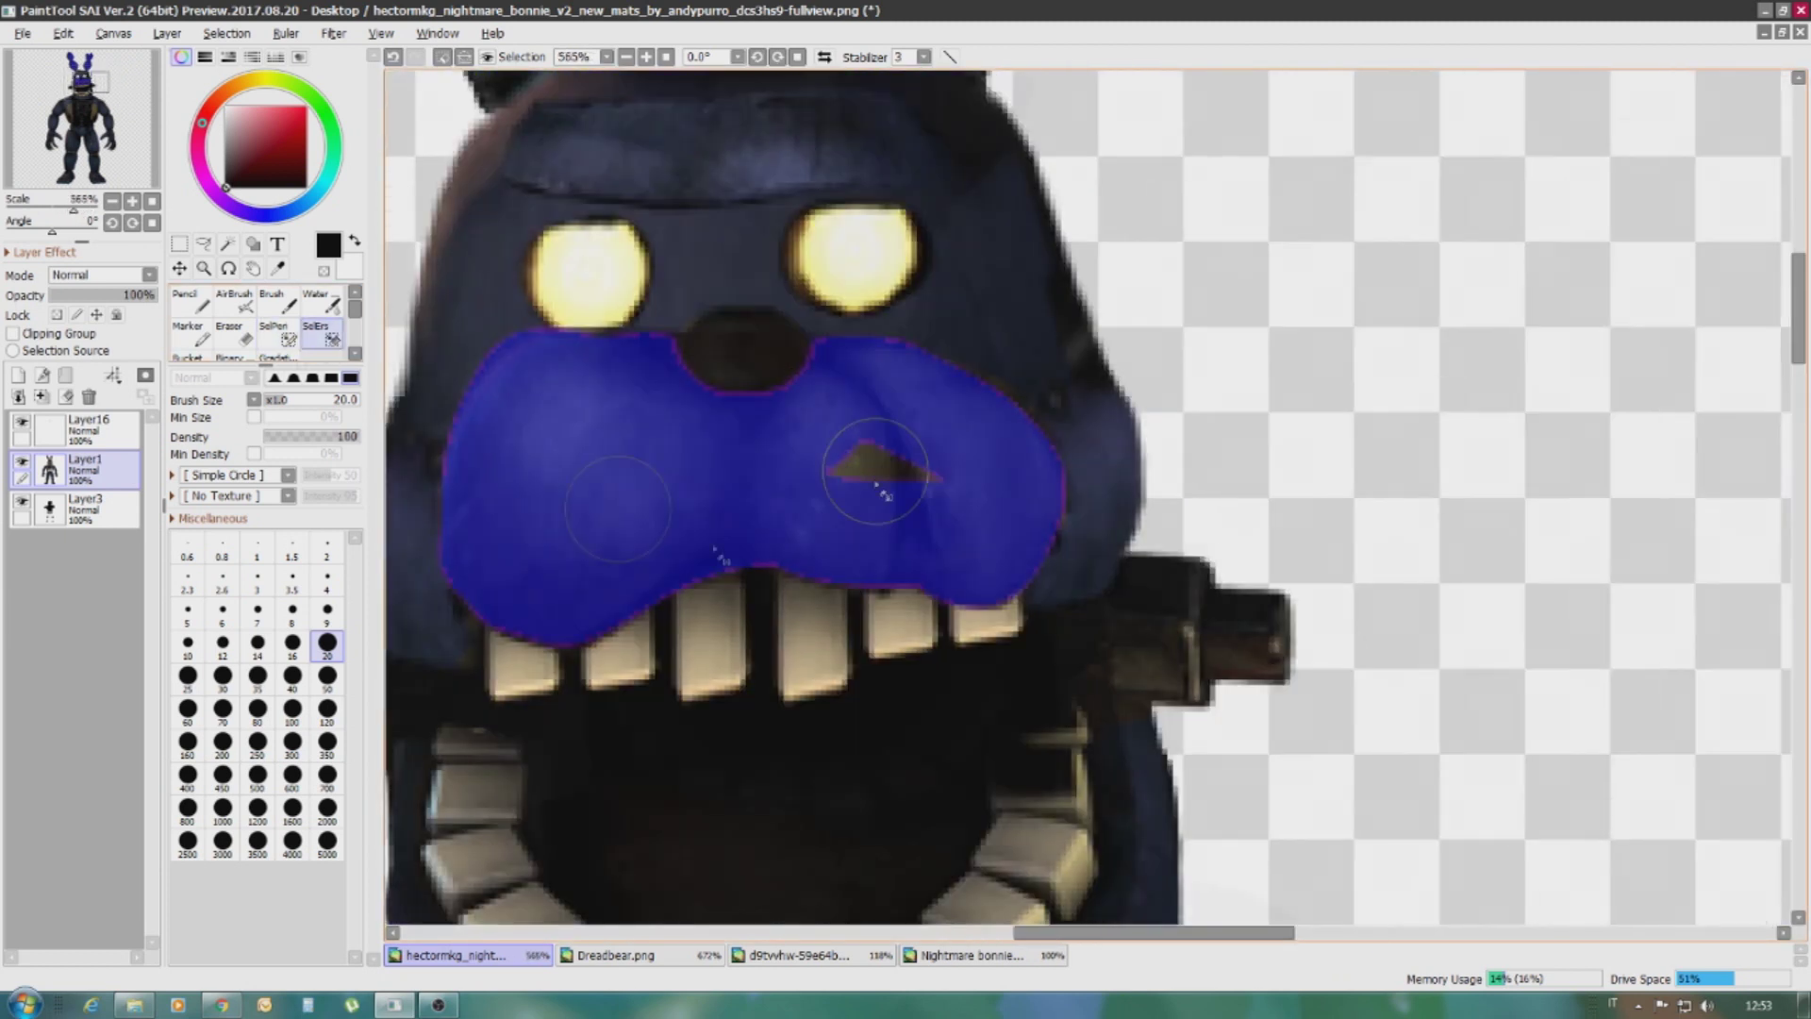
Mask the upper outer corner of the stitched chest panel at size 20, working around the lowest stitch at size 9
key("s")
scroll(834, 809, "up", 2)
scroll(525, 243, "up", 10)
scroll(627, 485, "down", 2)
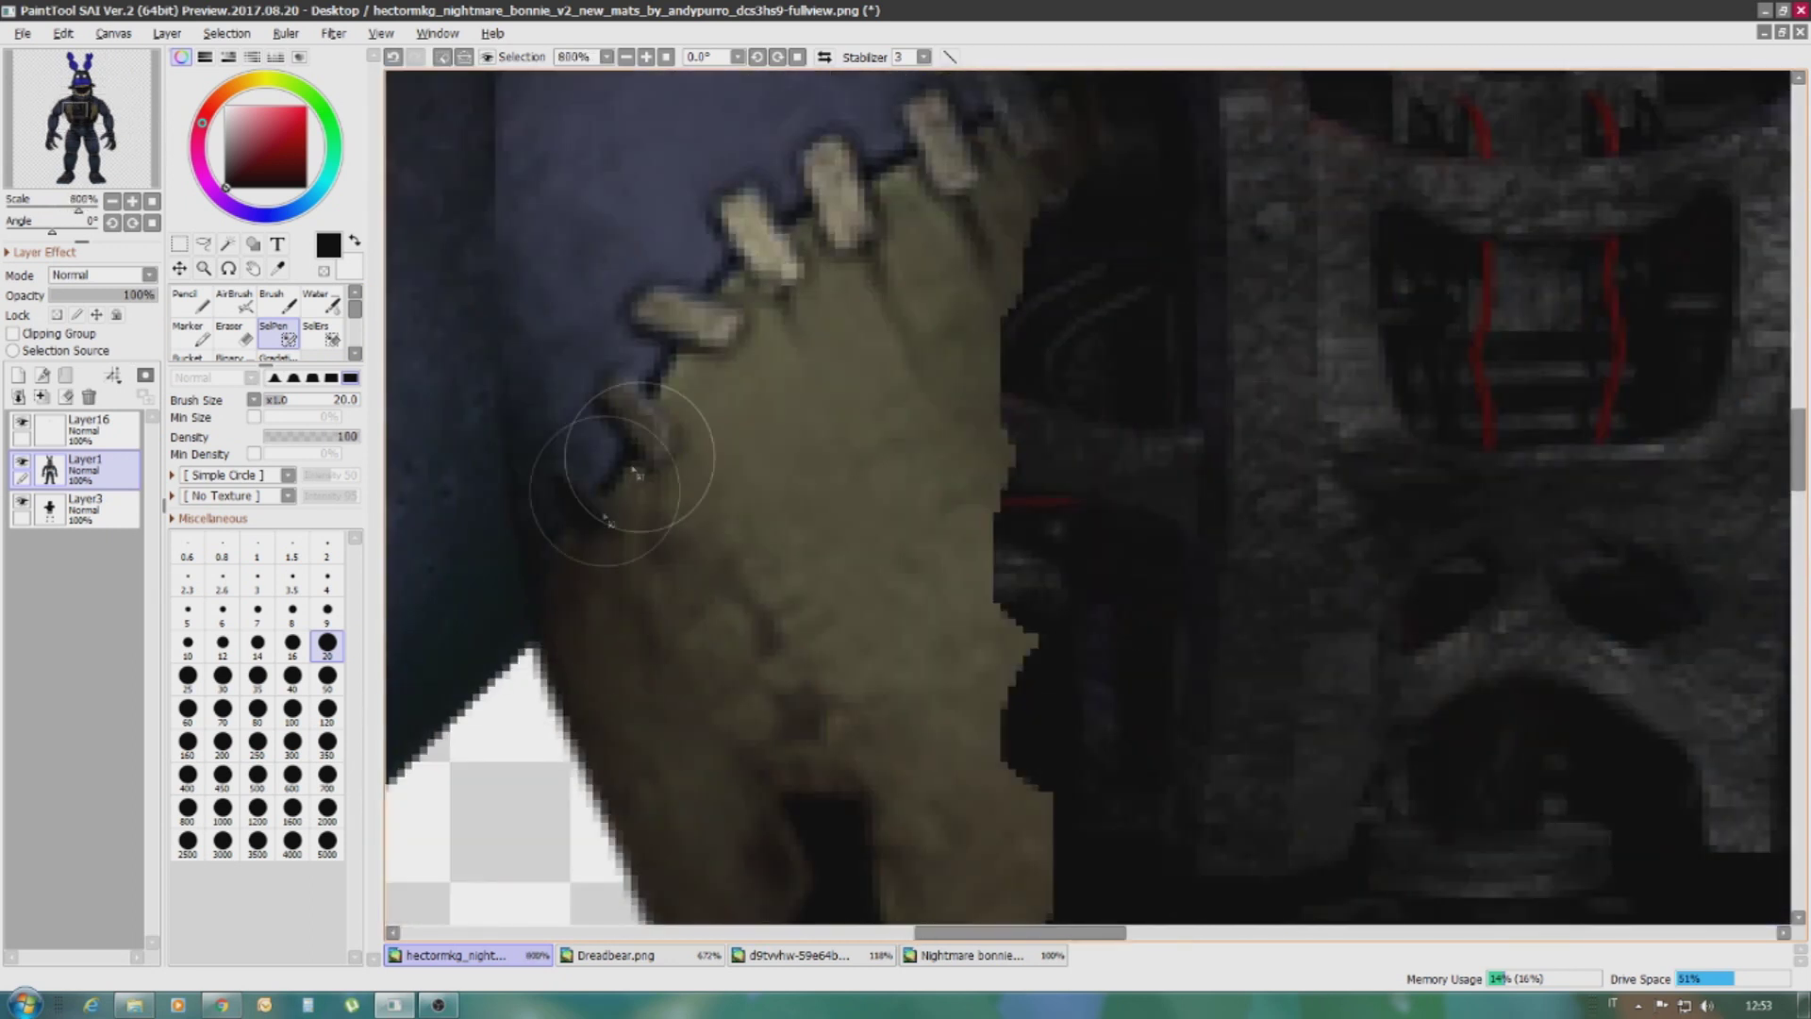
scroll(647, 789, "up", 2)
mouse_move(647, 789)
left_mouse_down()
mouse_move(706, 588)
mouse_move(905, 443)
left_mouse_up()
key("bracketleft")
key("bracketleft")
key("bracketleft")
key("bracketleft")
key("bracketleft")
scroll(990, 405, "up", 3)
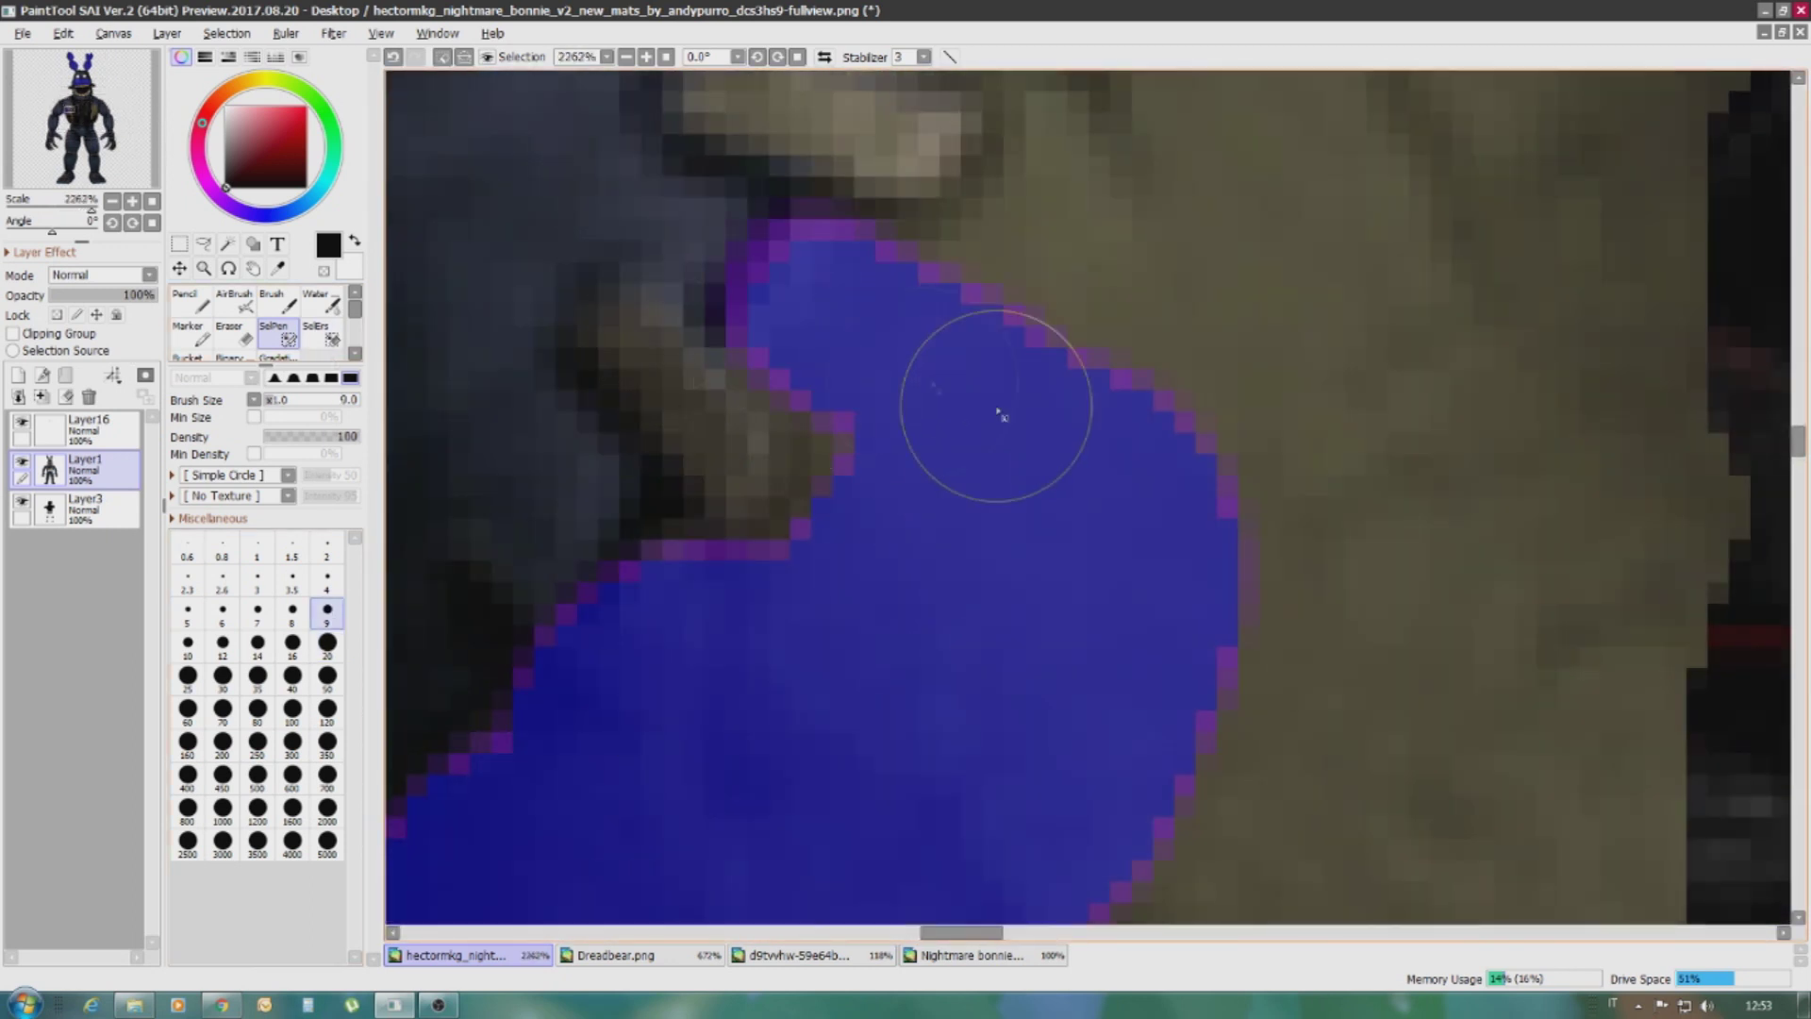
Continue the selection around the remaining chest stitches and outline the panel's inner and lower edges at size 4
key("bracketleft")
key("bracketleft")
key("bracketleft")
key("bracketleft")
key("bracketleft")
left_click_drag(721, 316, 753, 354)
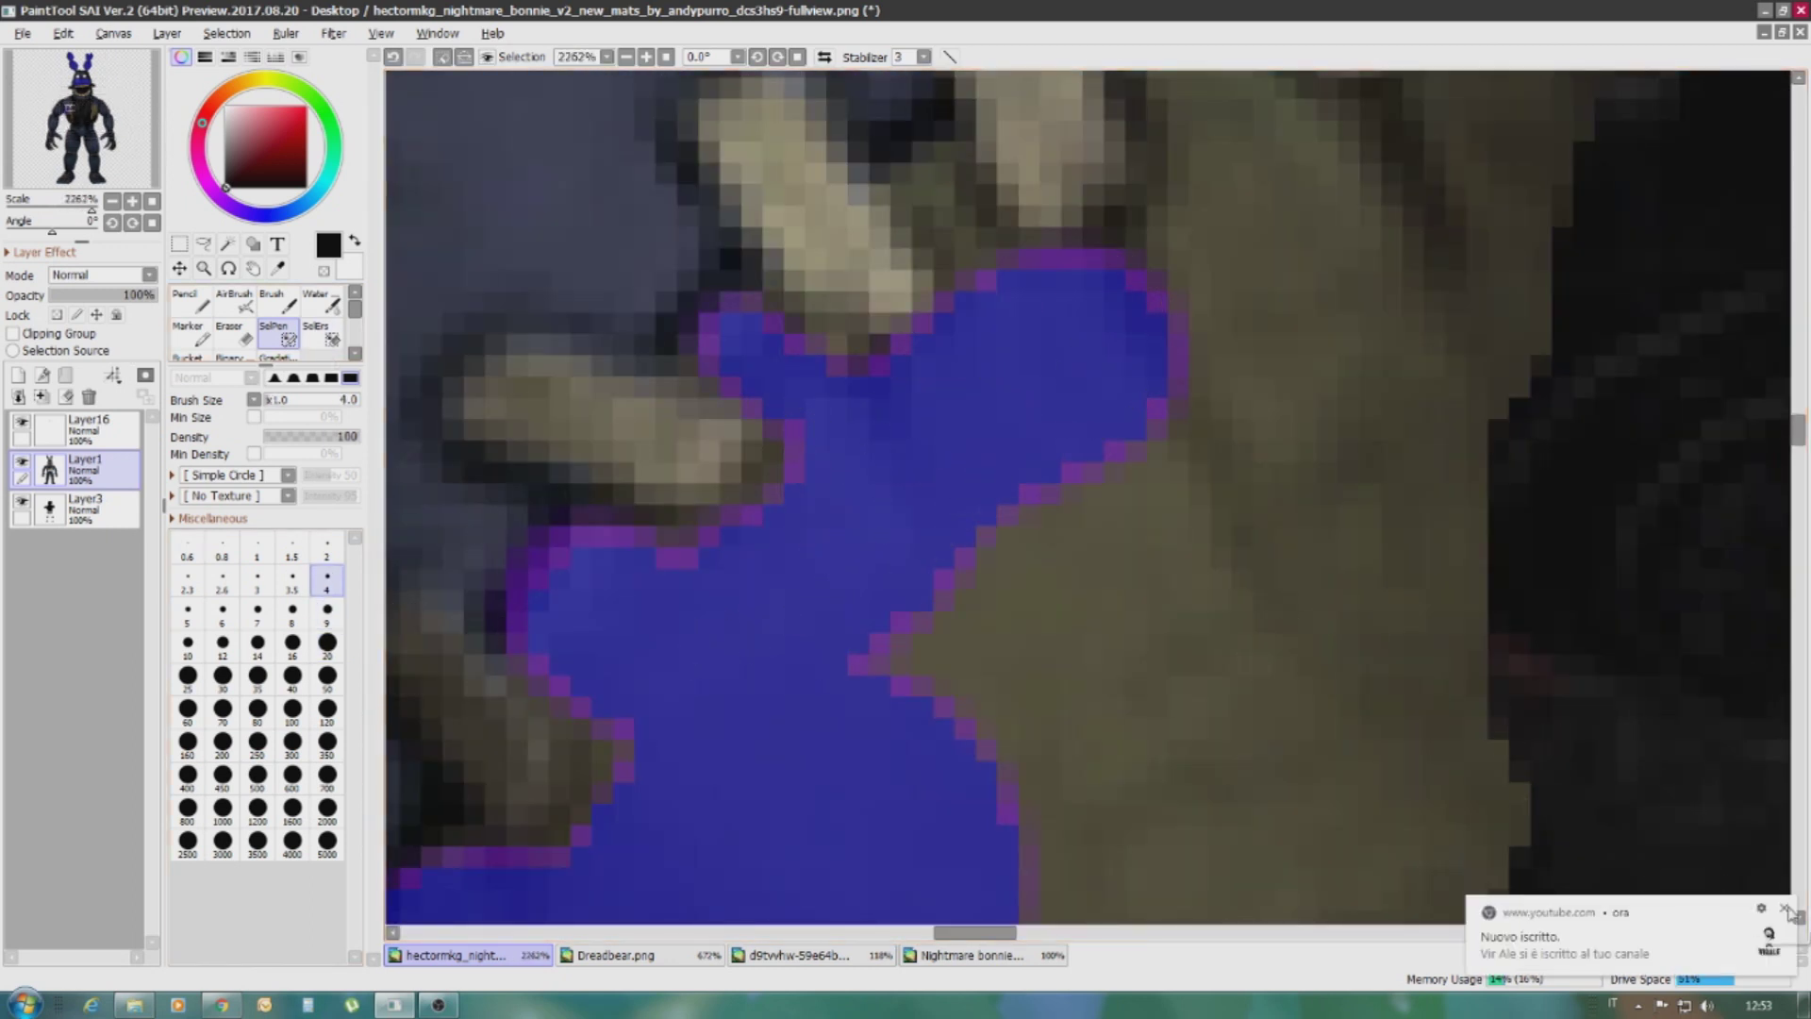
left_click(1786, 908)
scroll(950, 518, "up", 5)
mouse_move(1104, 444)
left_mouse_down()
mouse_move(1400, 458)
mouse_move(1514, 411)
mouse_move(1553, 501)
mouse_move(1109, 734)
mouse_move(1263, 692)
mouse_move(1516, 424)
left_mouse_up()
scroll(1516, 424, "down", 8)
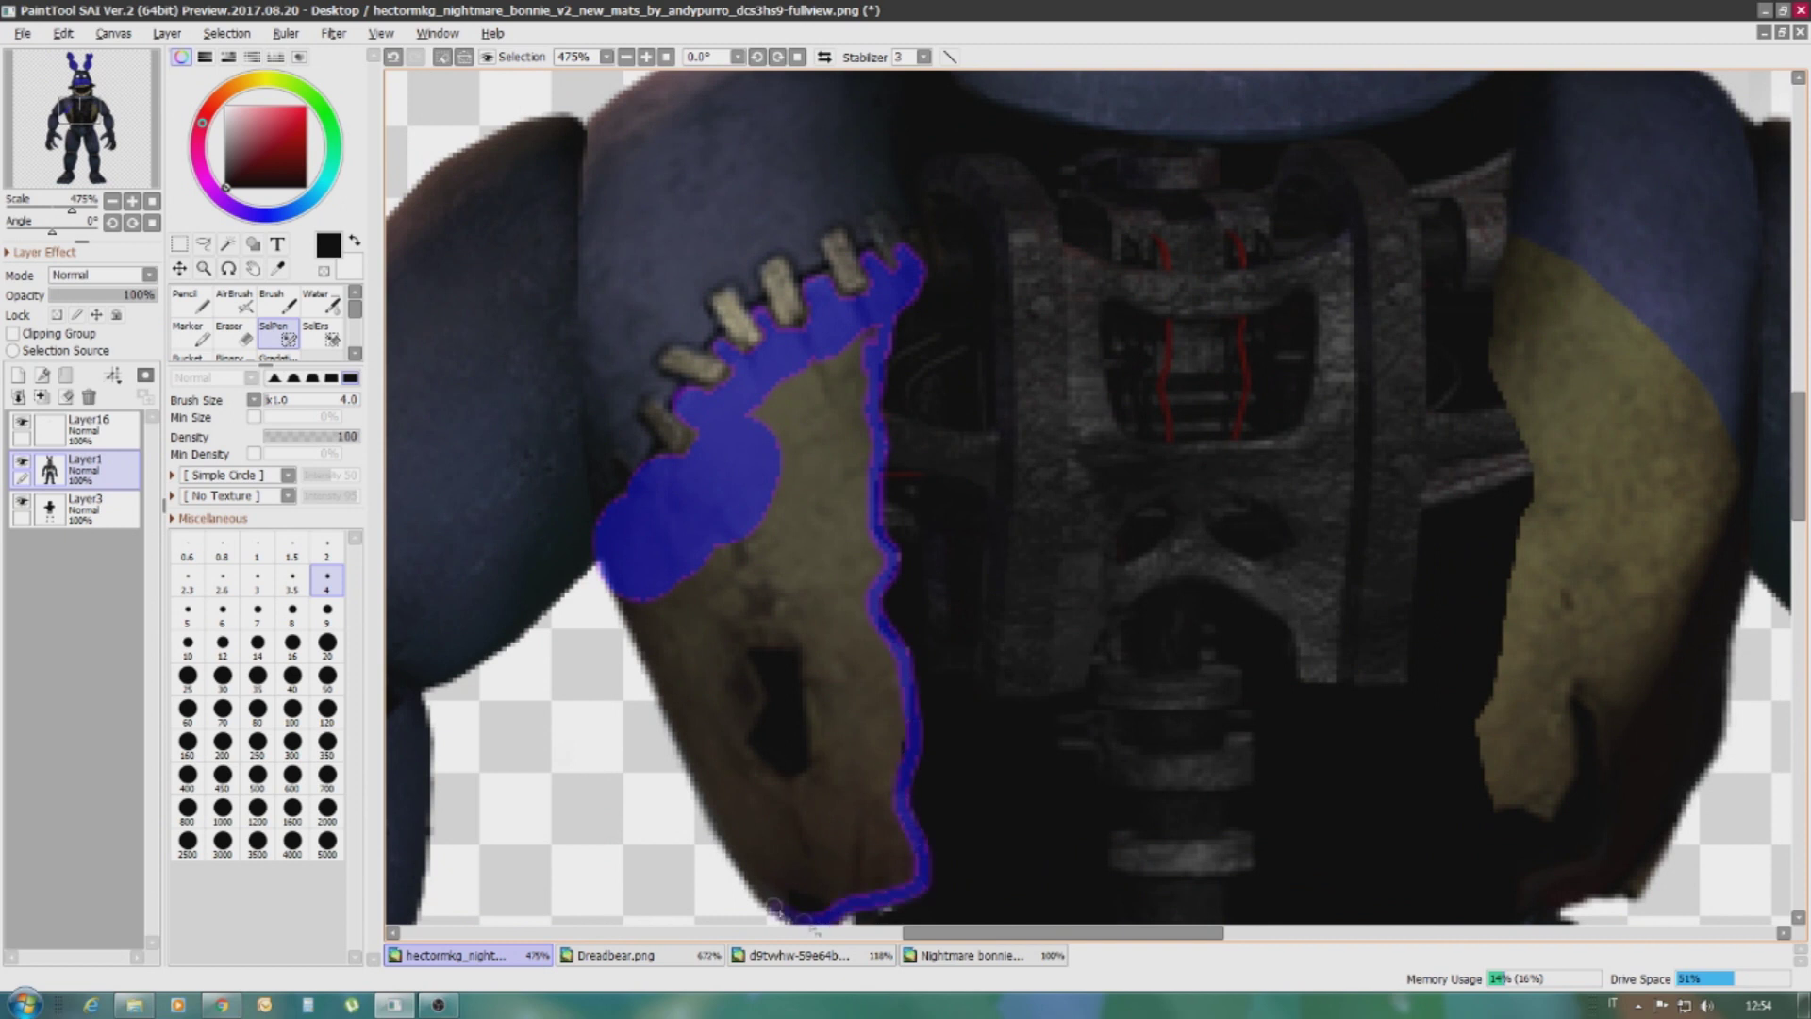
Outline the opposite, unstitched chest panel all the way around with the selection pen at size 4
scroll(1071, 400, "up", 2)
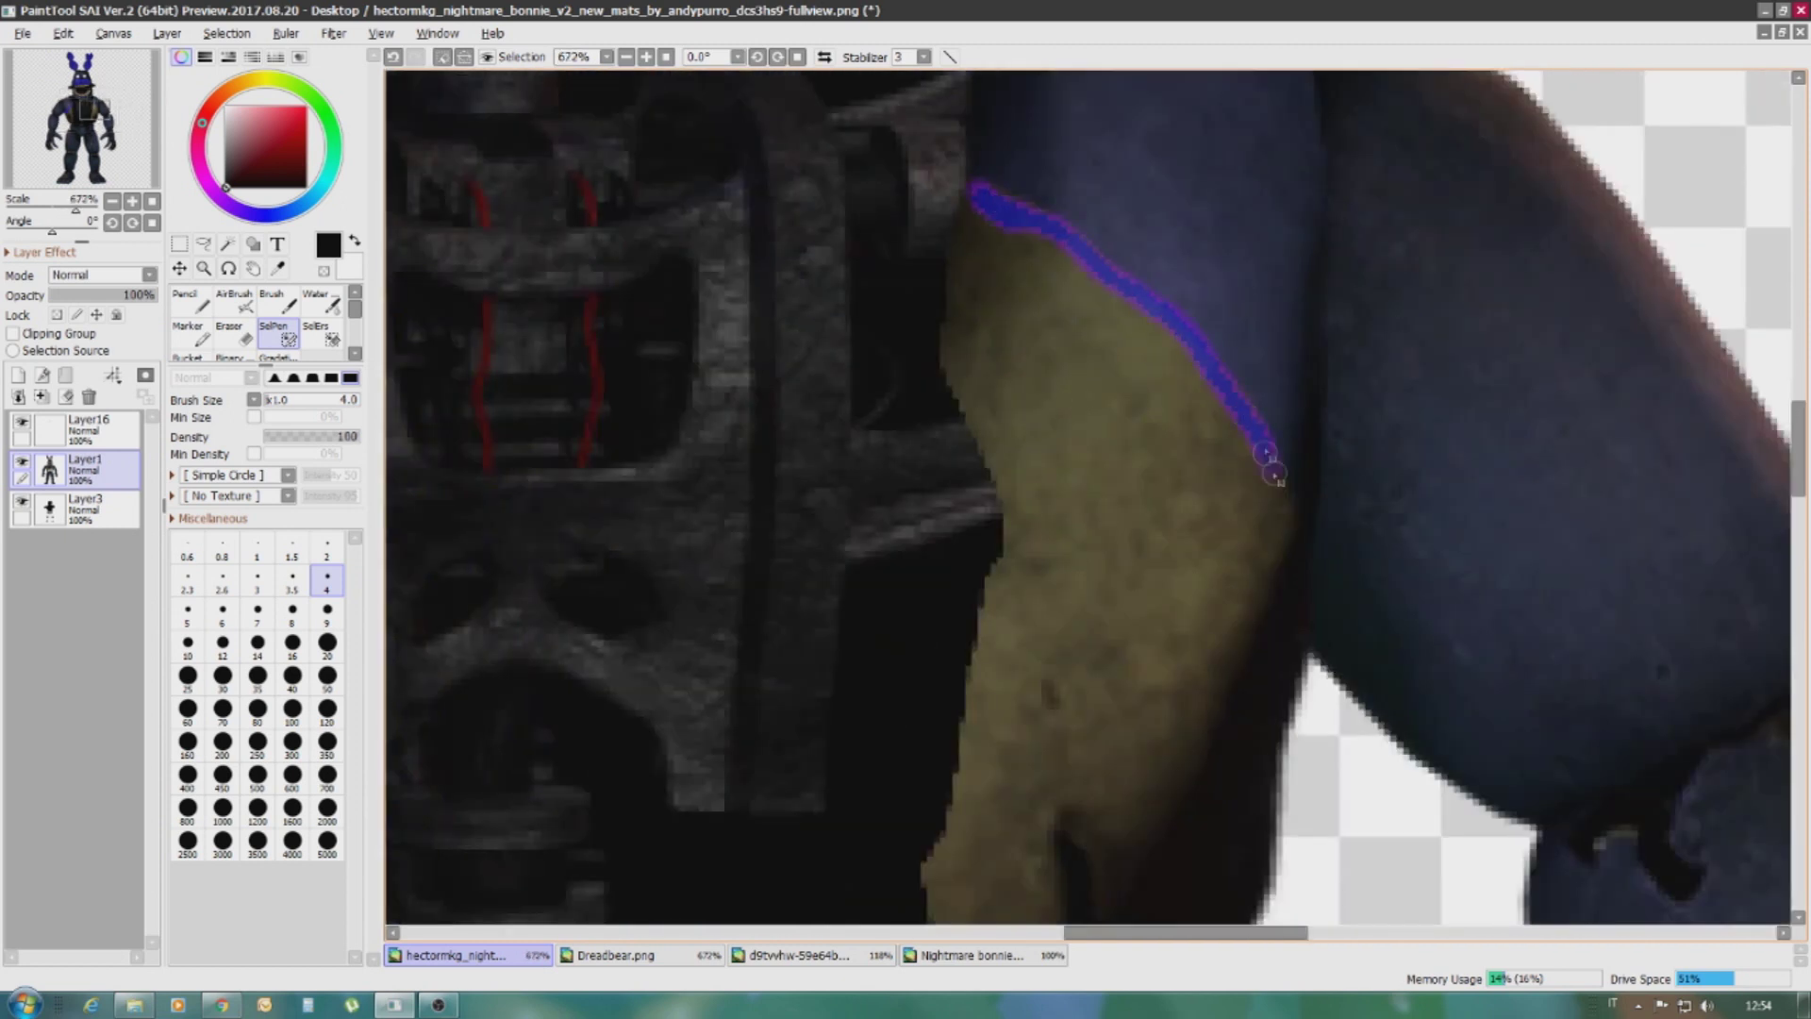
scroll(1271, 467, "down", 2)
scroll(1179, 509, "up", 2)
left_click_drag(1212, 415, 1179, 510)
left_click_drag(953, 536, 905, 292)
scroll(905, 293, "down", 1)
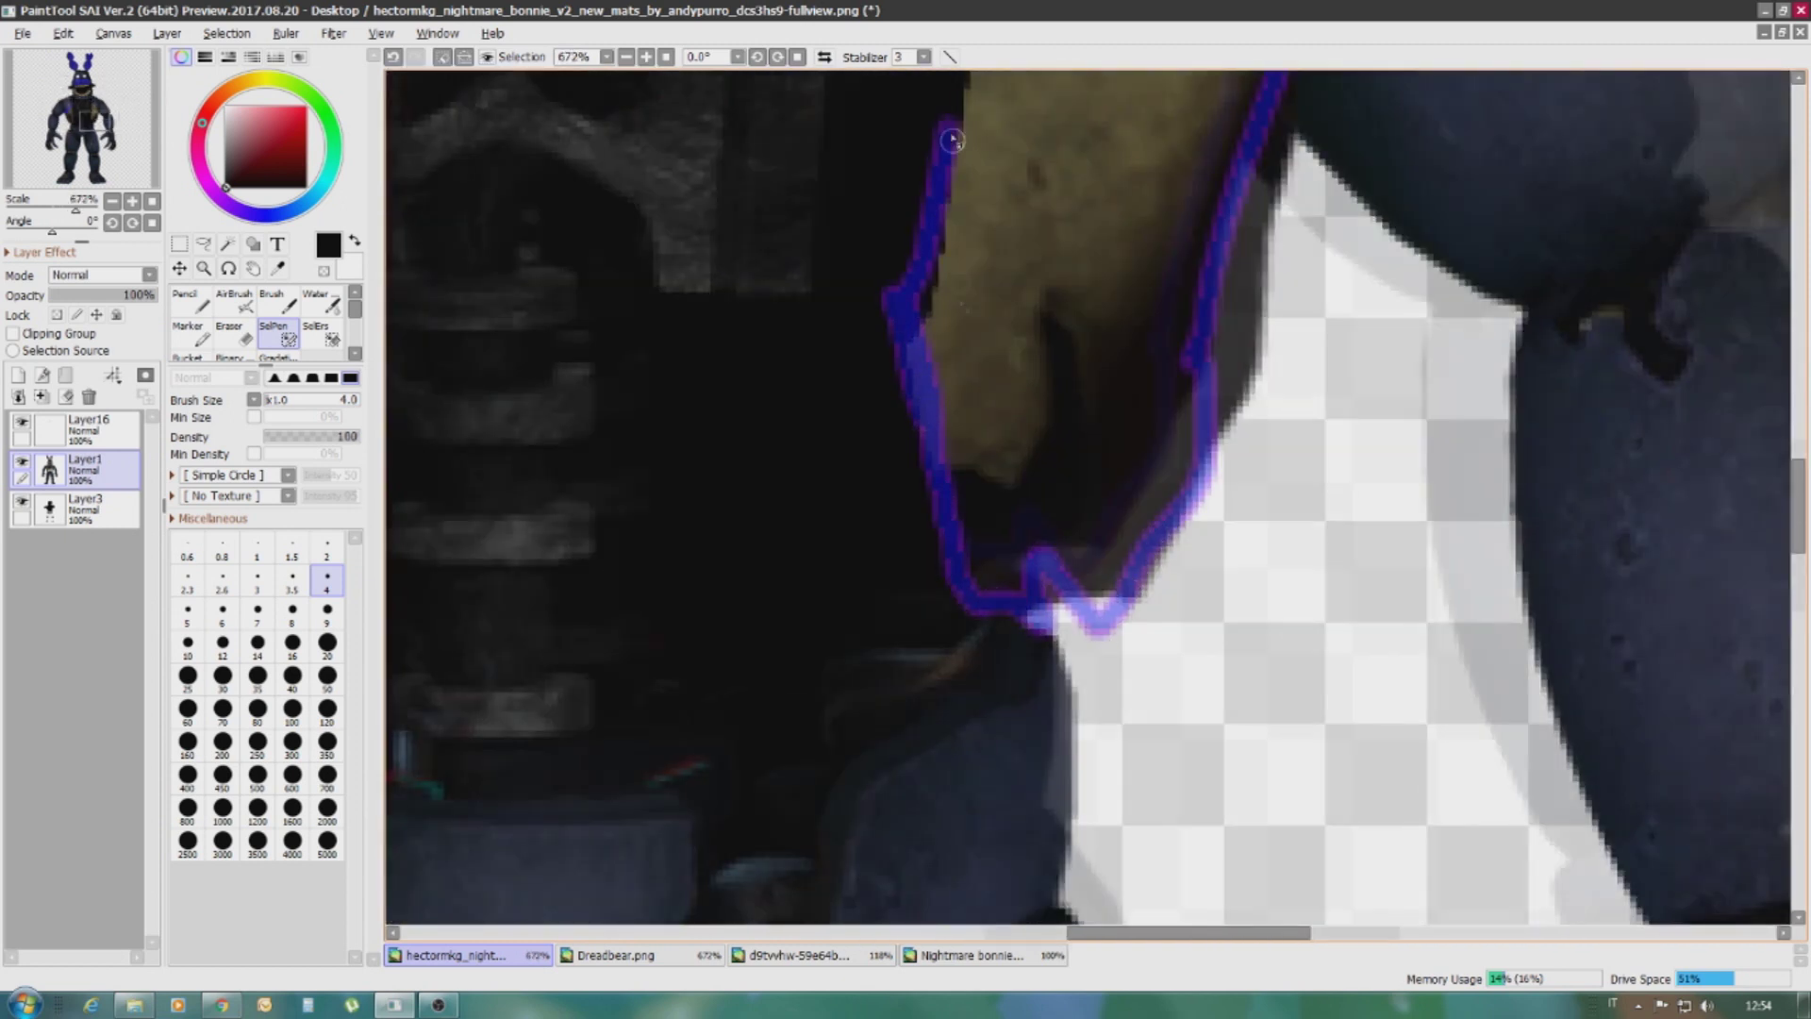
scroll(906, 292, "up", 2)
scroll(813, 844, "down", 1)
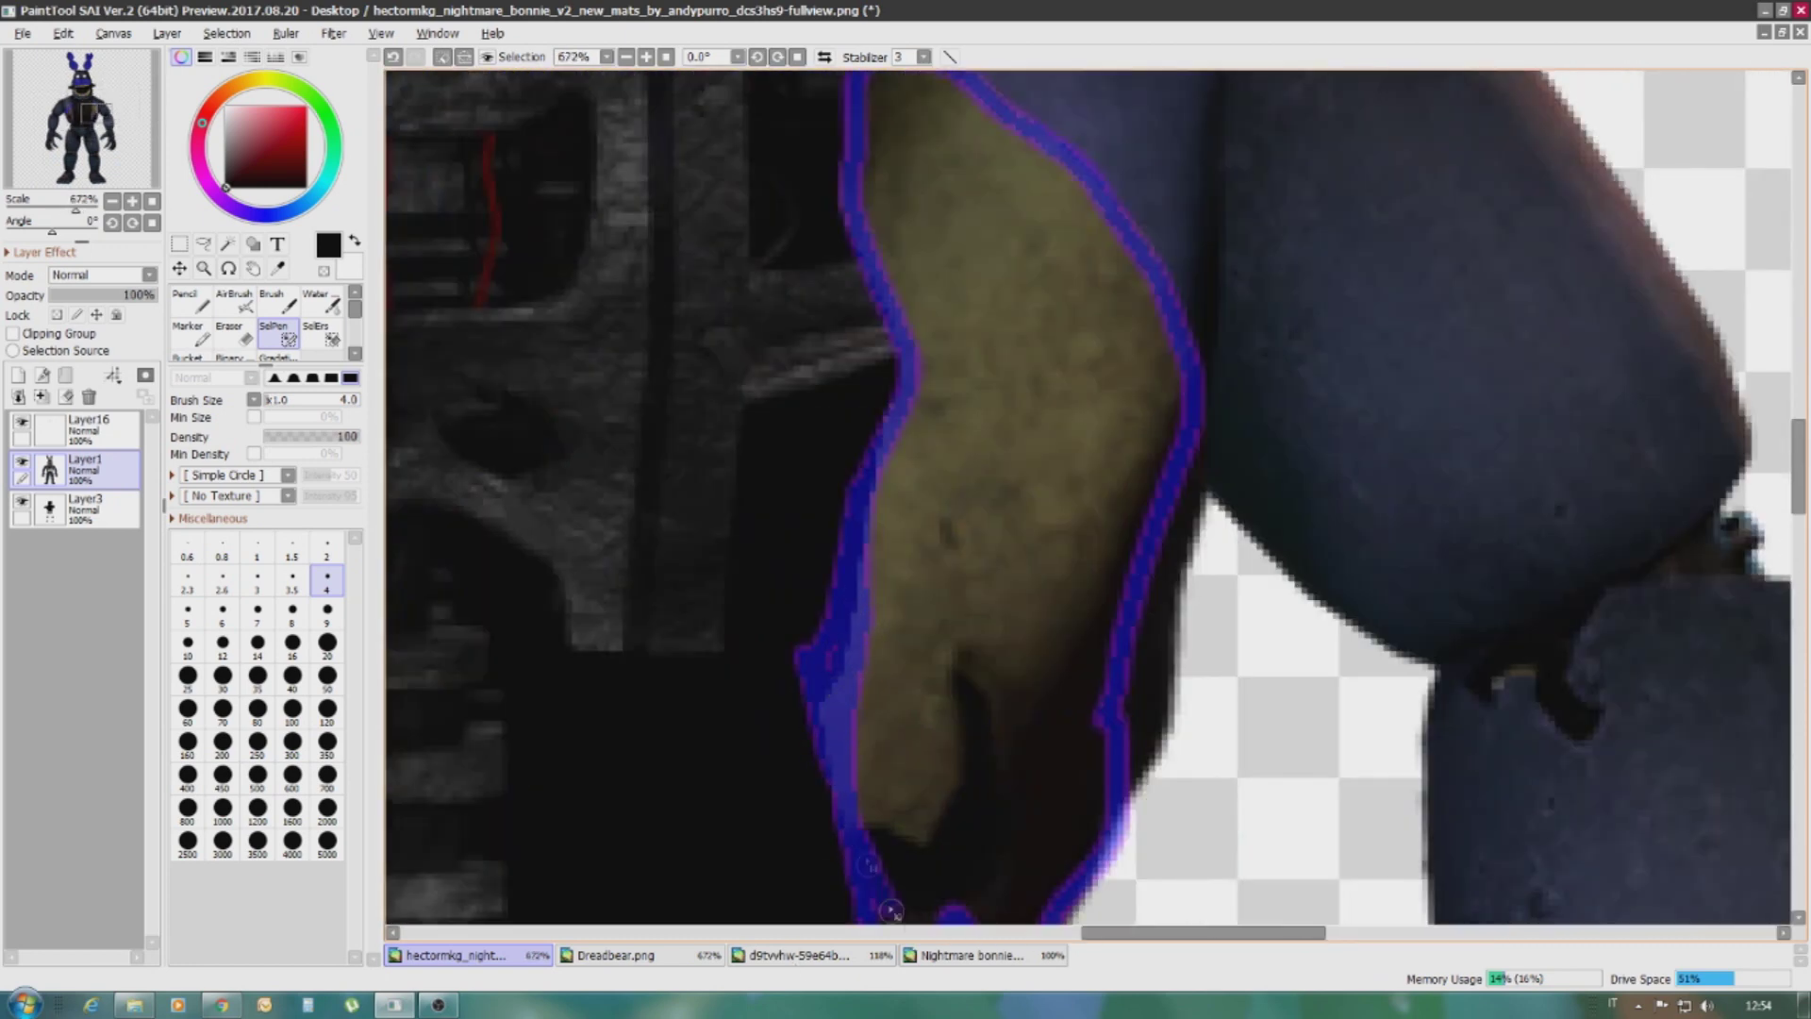
scroll(892, 910, "down", 2)
scroll(892, 910, "up", 2)
scroll(809, 748, "down", 3)
scroll(808, 748, "up", 1)
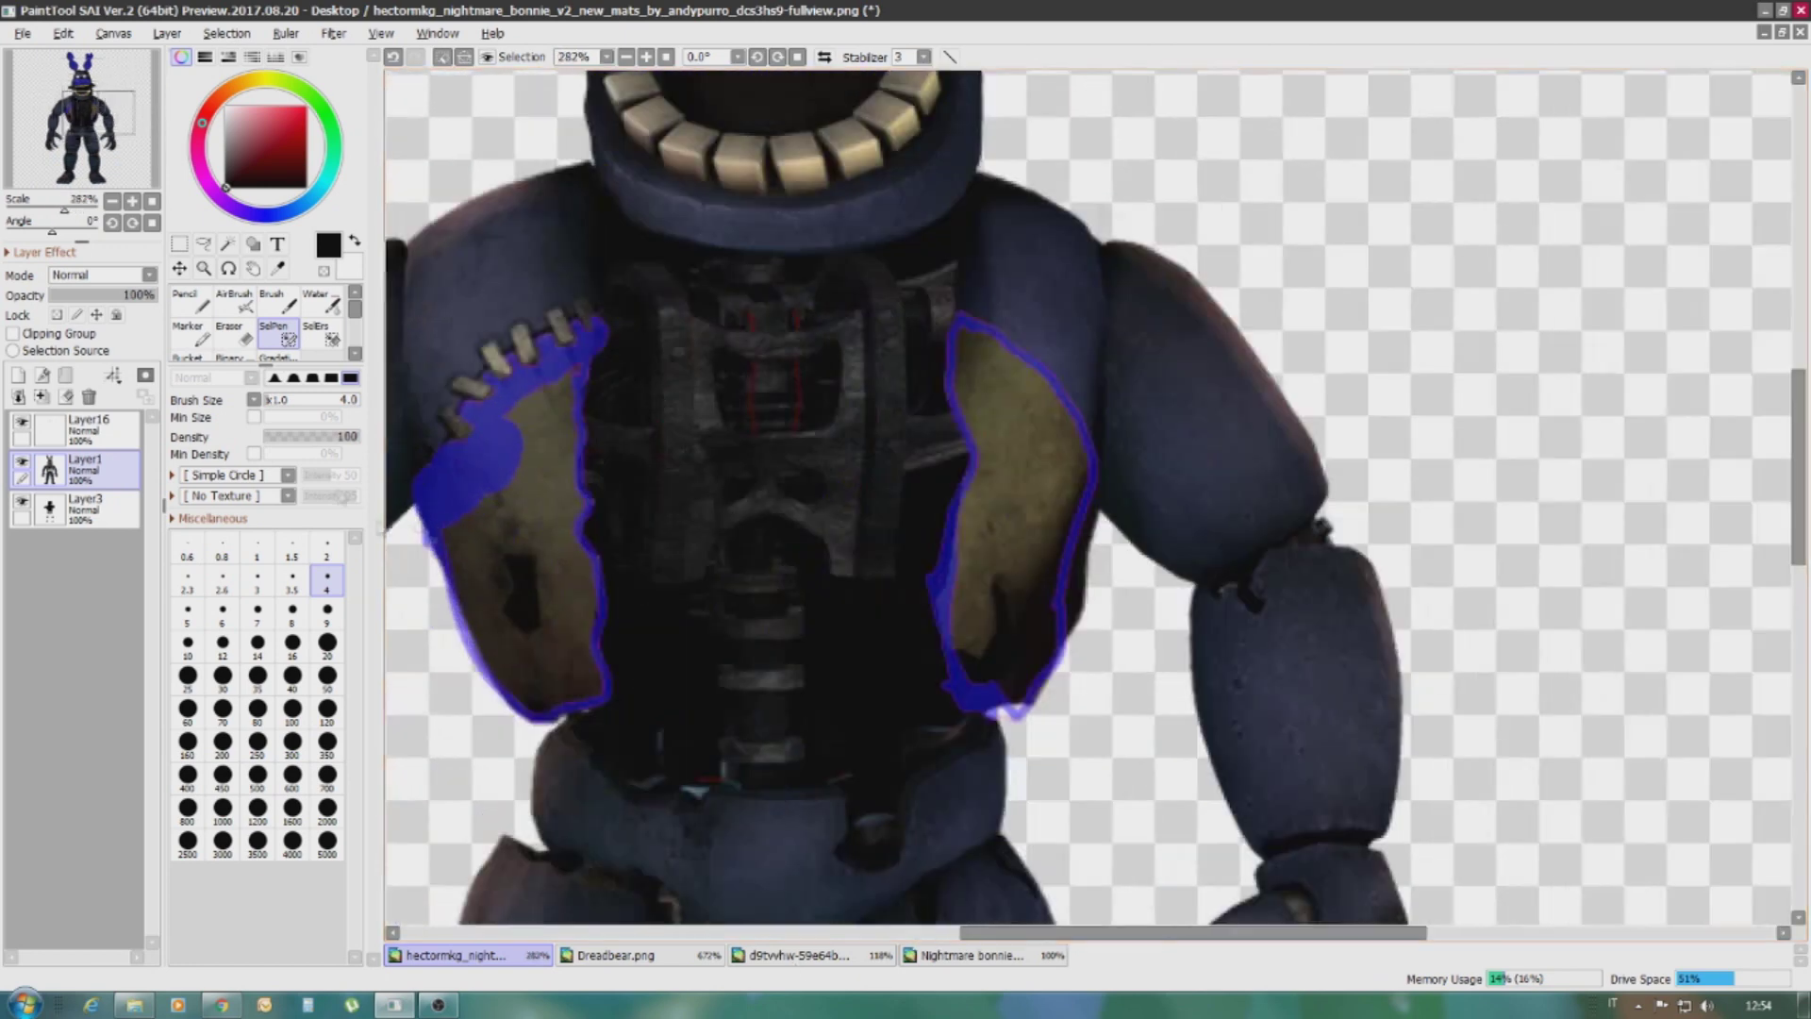
Fill the insides of both outlined chest panels into the selection with the Magic Wand
scroll(493, 437, "up", 3)
left_click(227, 243)
scroll(494, 437, "down", 3)
scroll(564, 358, "up", 5)
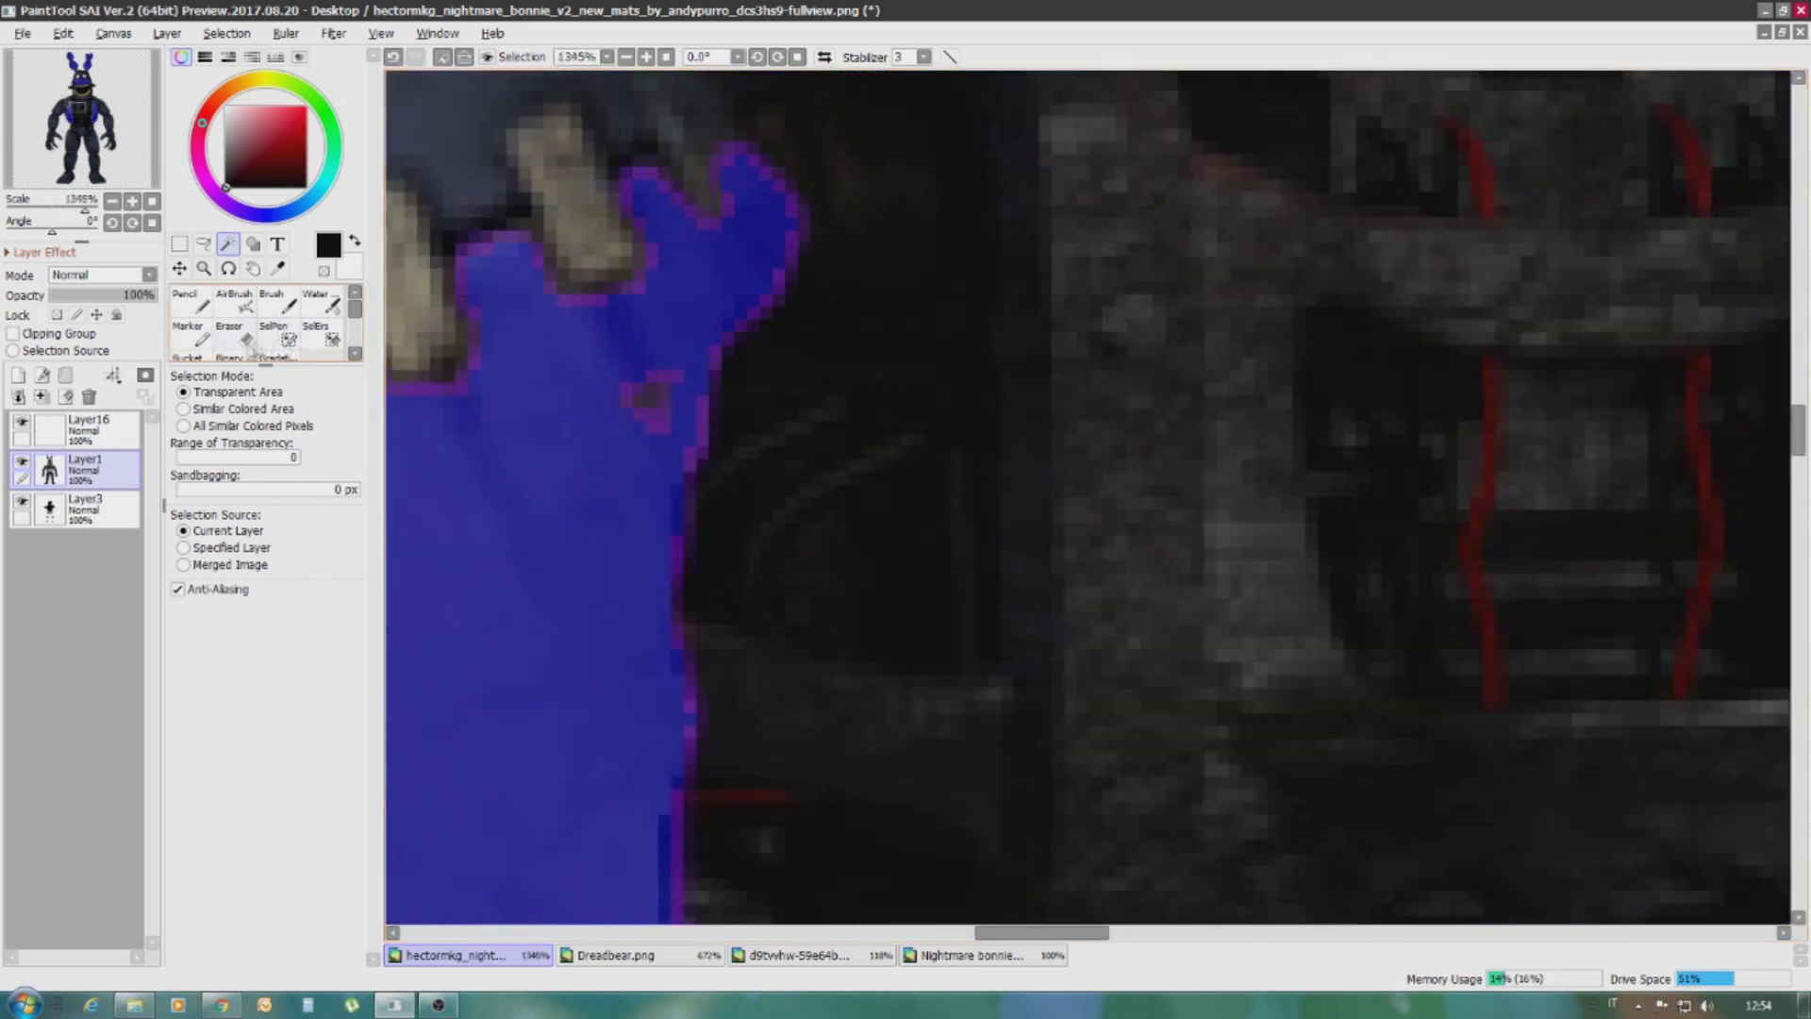
Remove the stitches on the torn ear's upper segment from the selection with the selection eraser at size 4
left_click(328, 337)
scroll(647, 383, "down", 5)
scroll(813, 336, "up", 7)
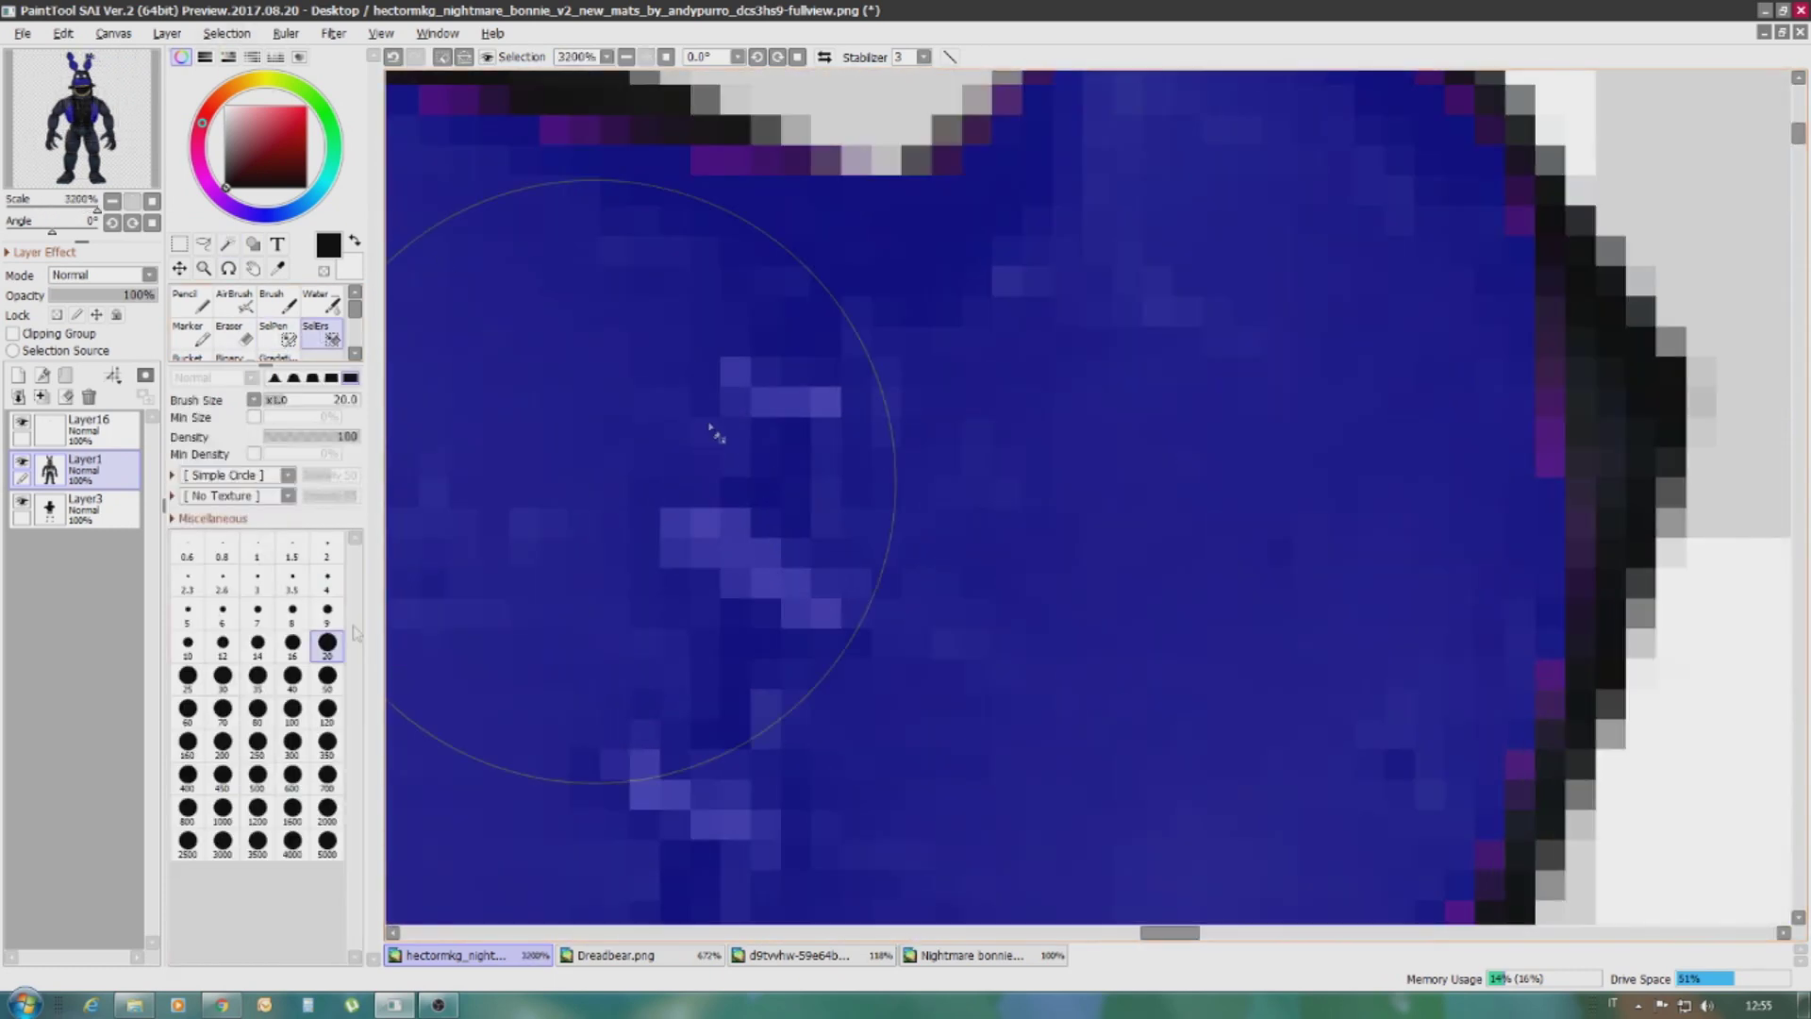
key("bracketleft")
key("bracketleft")
key("bracketleft")
key("bracketleft")
key("bracketleft")
key("bracketleft")
key("bracketleft")
key("bracketleft")
key("bracketleft")
key("bracketleft")
scroll(698, 528, "down", 2)
scroll(687, 849, "down", 2)
scroll(708, 720, "up", 2)
scroll(704, 534, "down", 4)
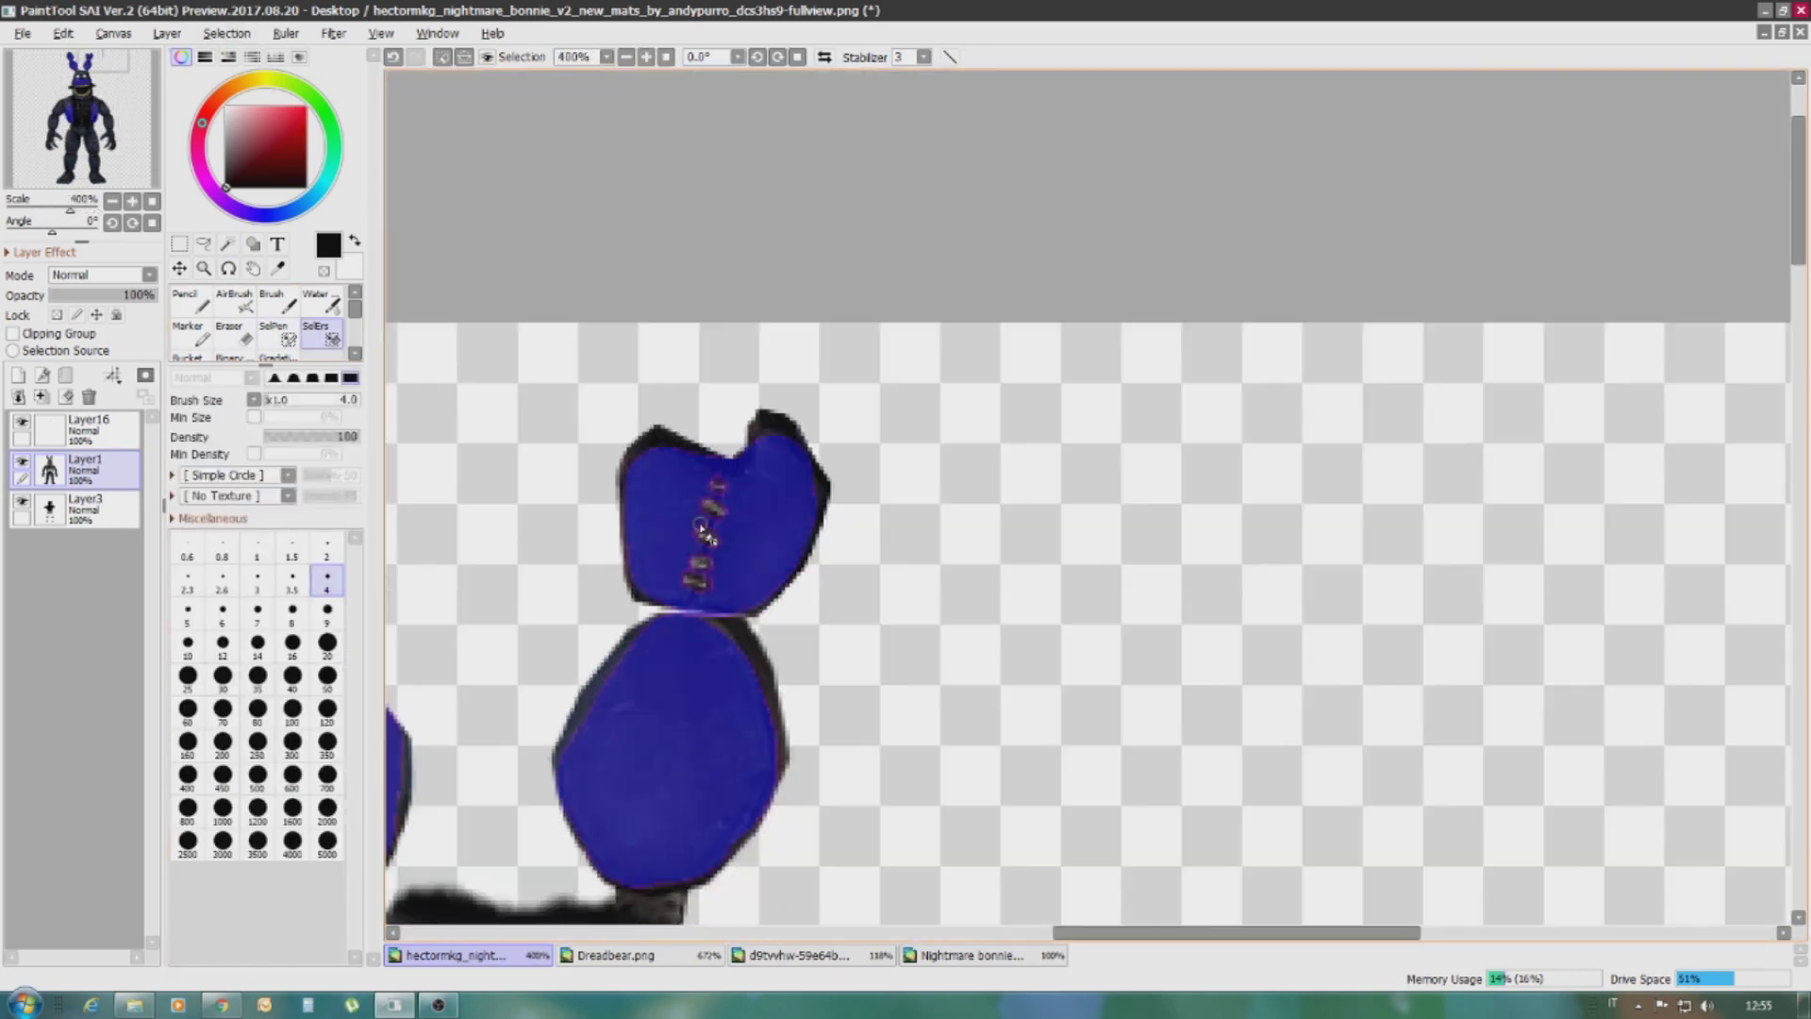
scroll(705, 535, "down", 3)
scroll(705, 535, "up", 4)
Shift the selected ears, muzzle and chest panels to hue -128 with Hue/Saturation and clear the selection
left_click(334, 33)
mouse_move(377, 52)
left_click(500, 54)
left_click_drag(1256, 400, 1155, 404)
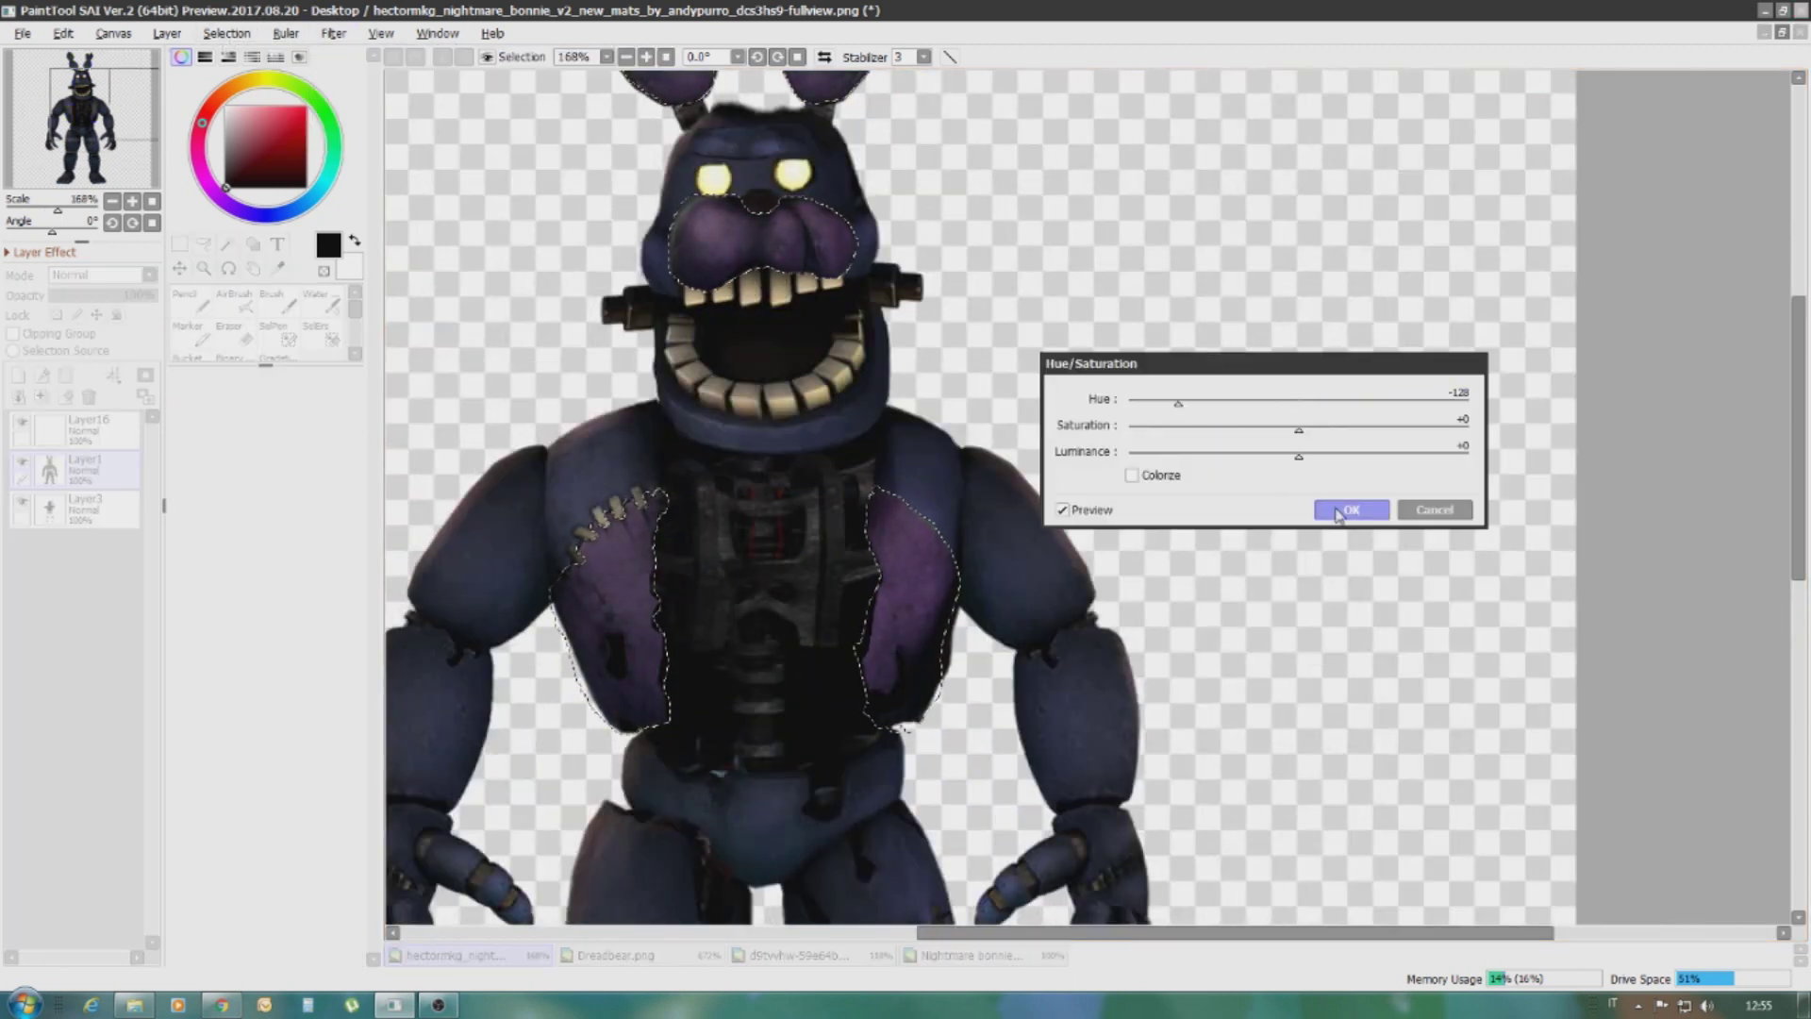
left_click(1338, 512)
scroll(802, 491, "down", 3)
scroll(802, 491, "up", 2)
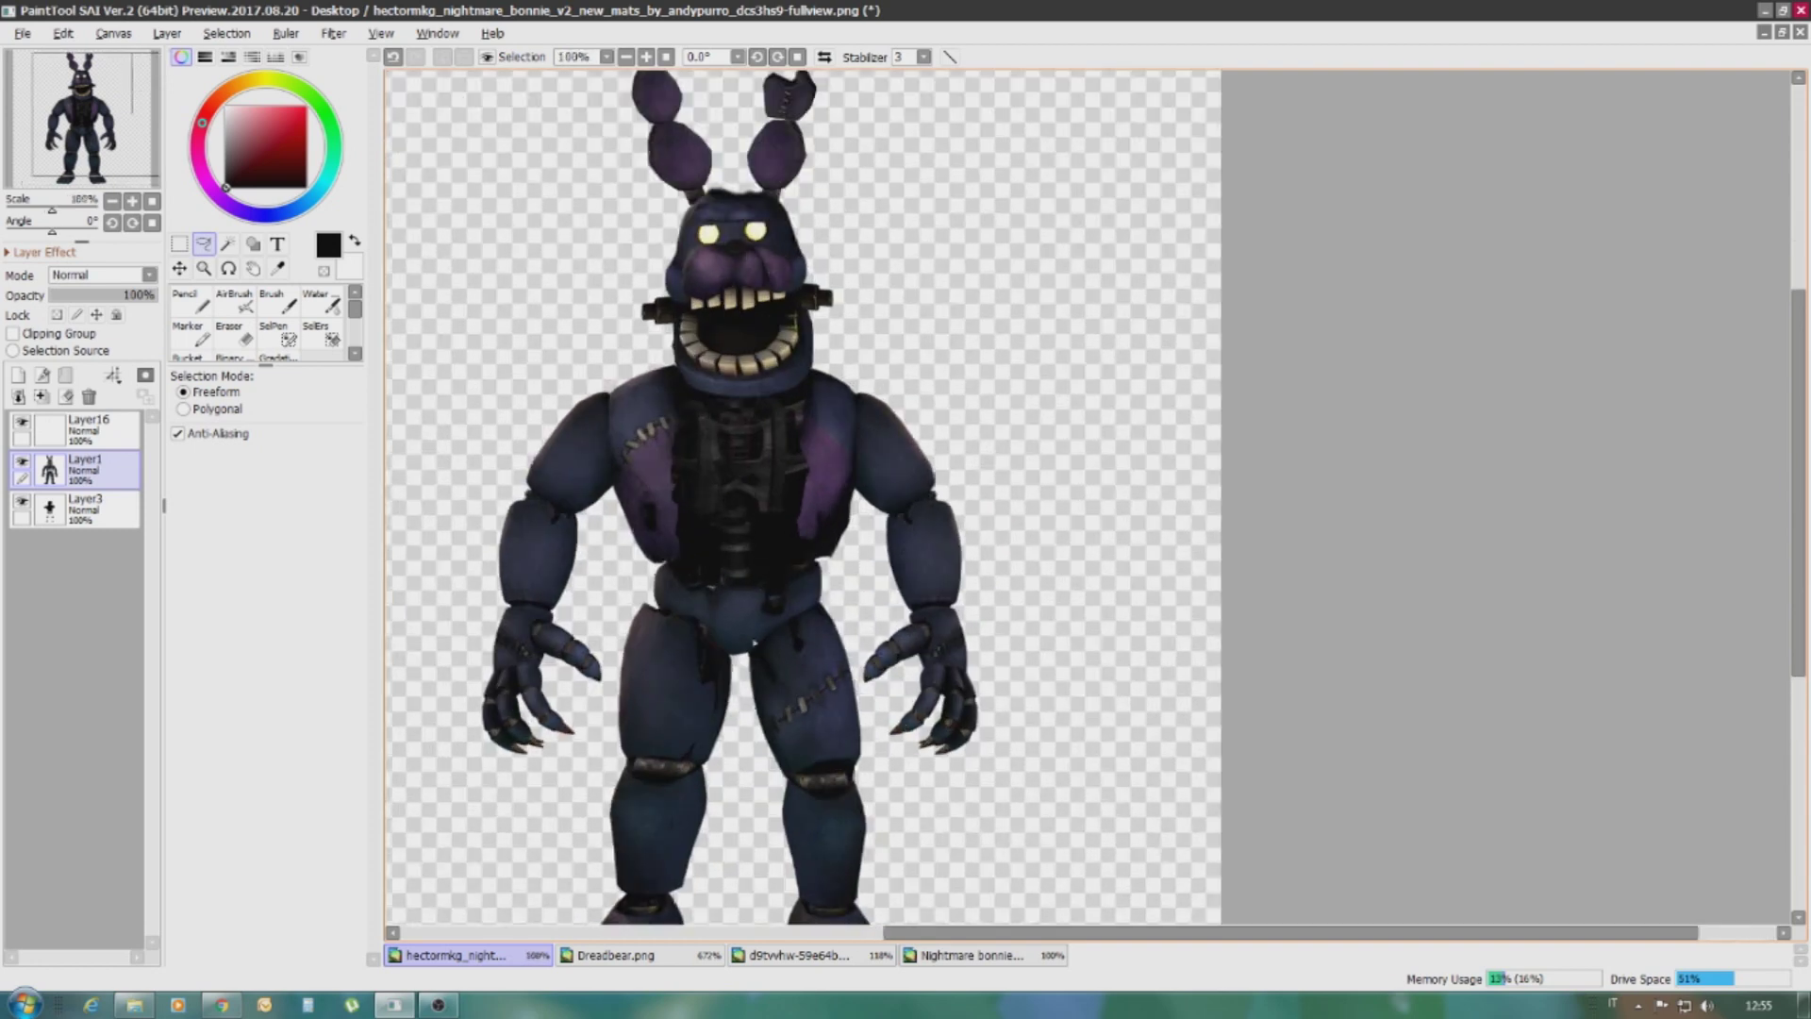
scroll(700, 241, "up", 15)
scroll(660, 378, "down", 10)
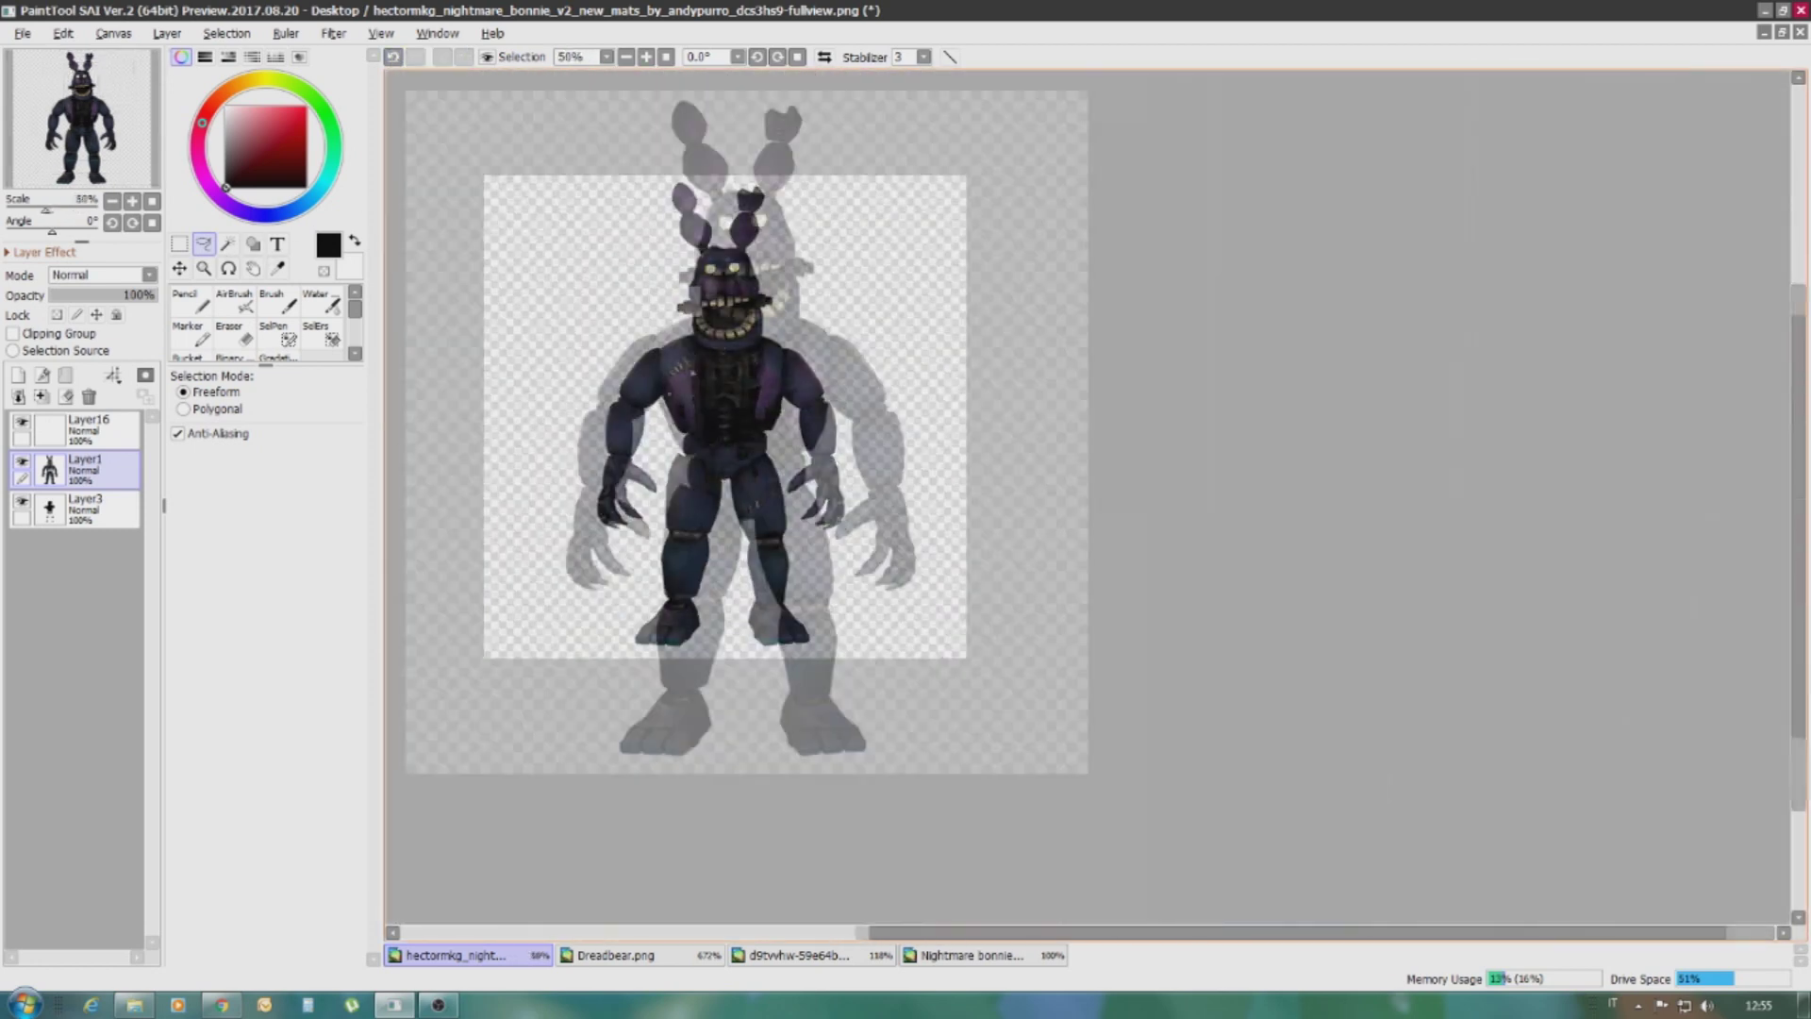
Mask the bow tie in the Nightmare bonnie document with the selection pen, clean up its selection and copy it
left_click(972, 955)
left_click(274, 332)
mouse_move(558, 660)
left_mouse_down()
mouse_move(1213, 457)
mouse_move(1031, 566)
mouse_move(1241, 462)
mouse_move(1301, 486)
left_mouse_up()
key("e")
left_click(63, 33)
left_click(101, 133)
Paste the bow tie into the hectormkg document and place it on the upper chest just below the jaw
left_click(455, 955)
key("ctrl+v")
scroll(797, 424, "up", 5)
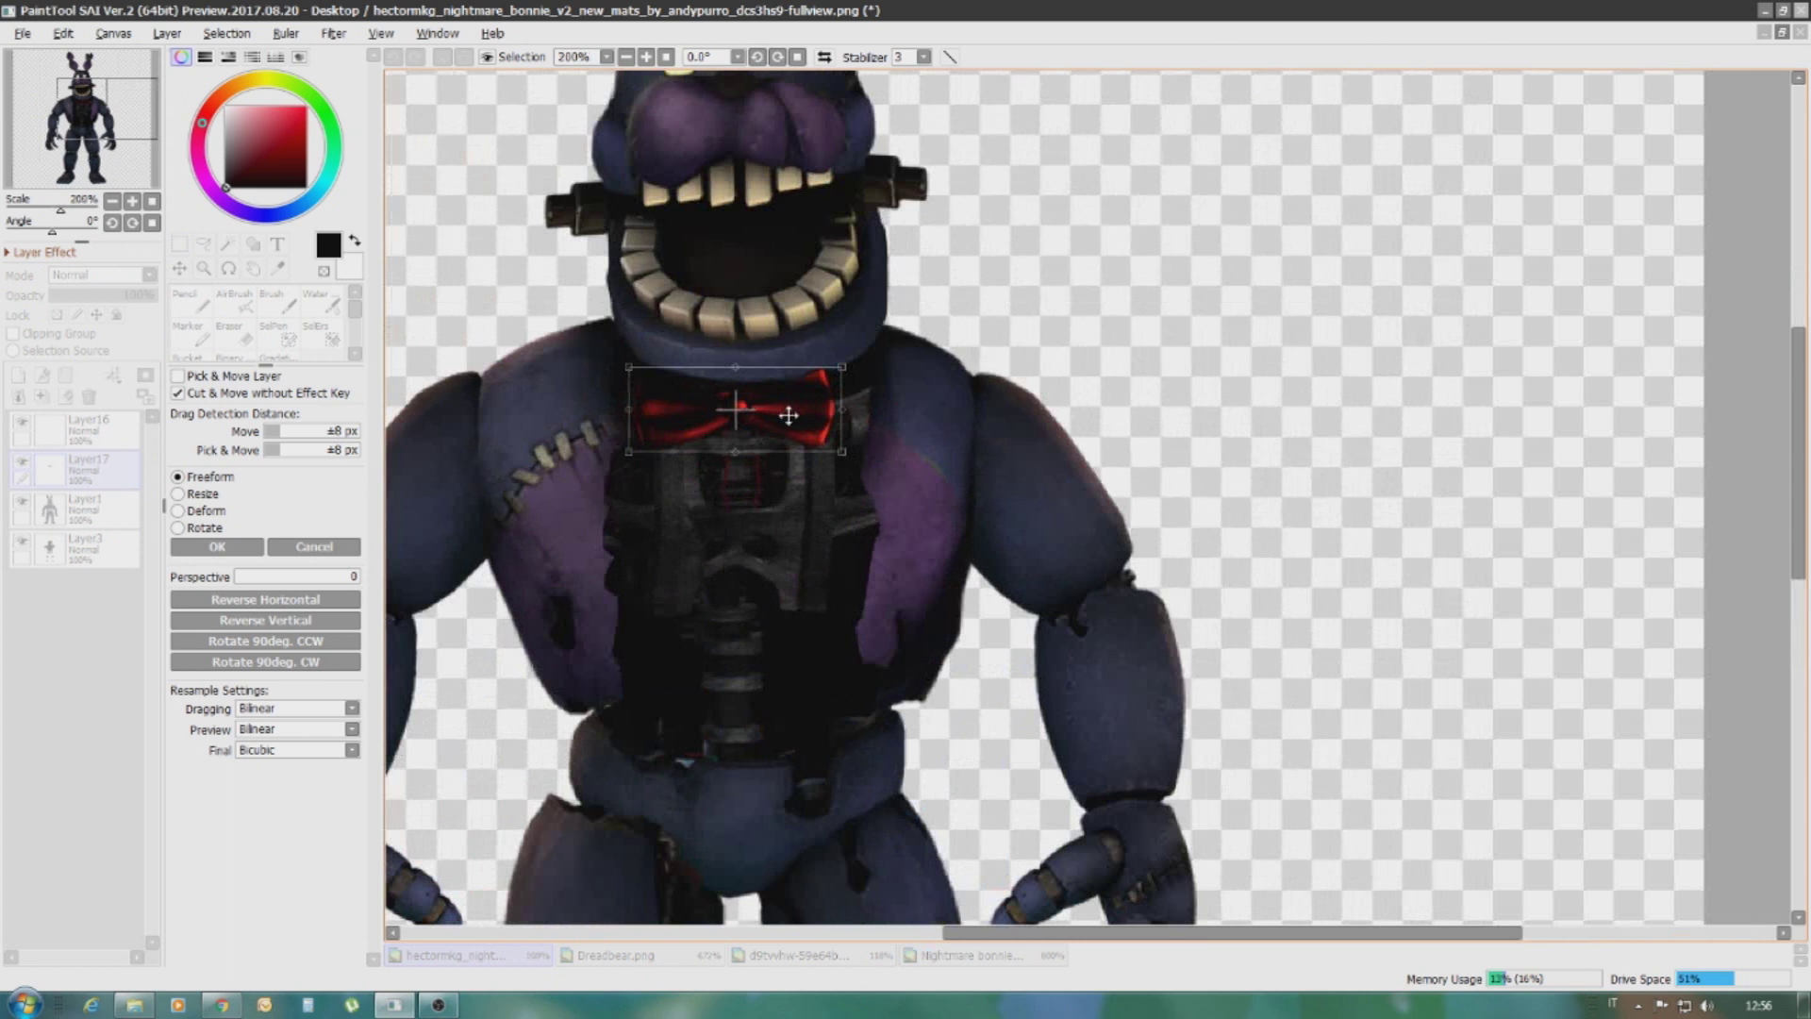
scroll(835, 402, "up", 3)
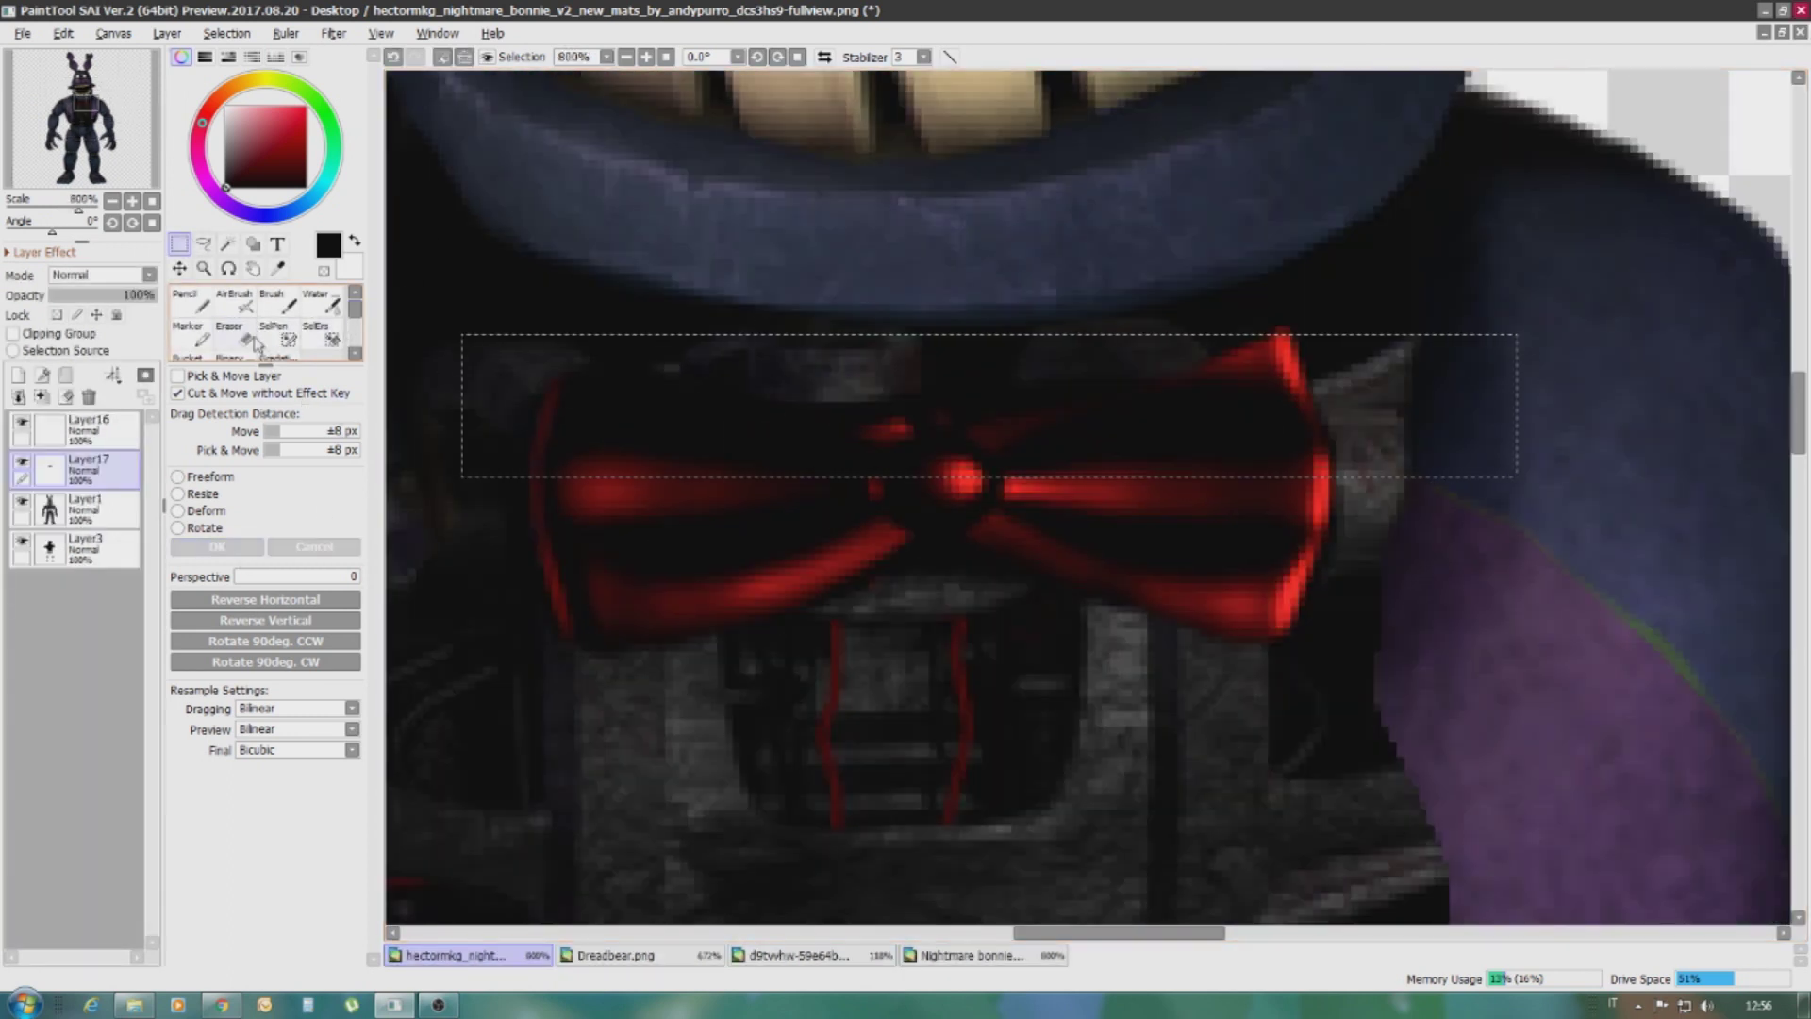
Delete the bow tie's upper half and replace it with a vertically mirrored copy of the lower half, merged into Layer17
key("Delete")
key("ctrl+d")
left_click(63, 33)
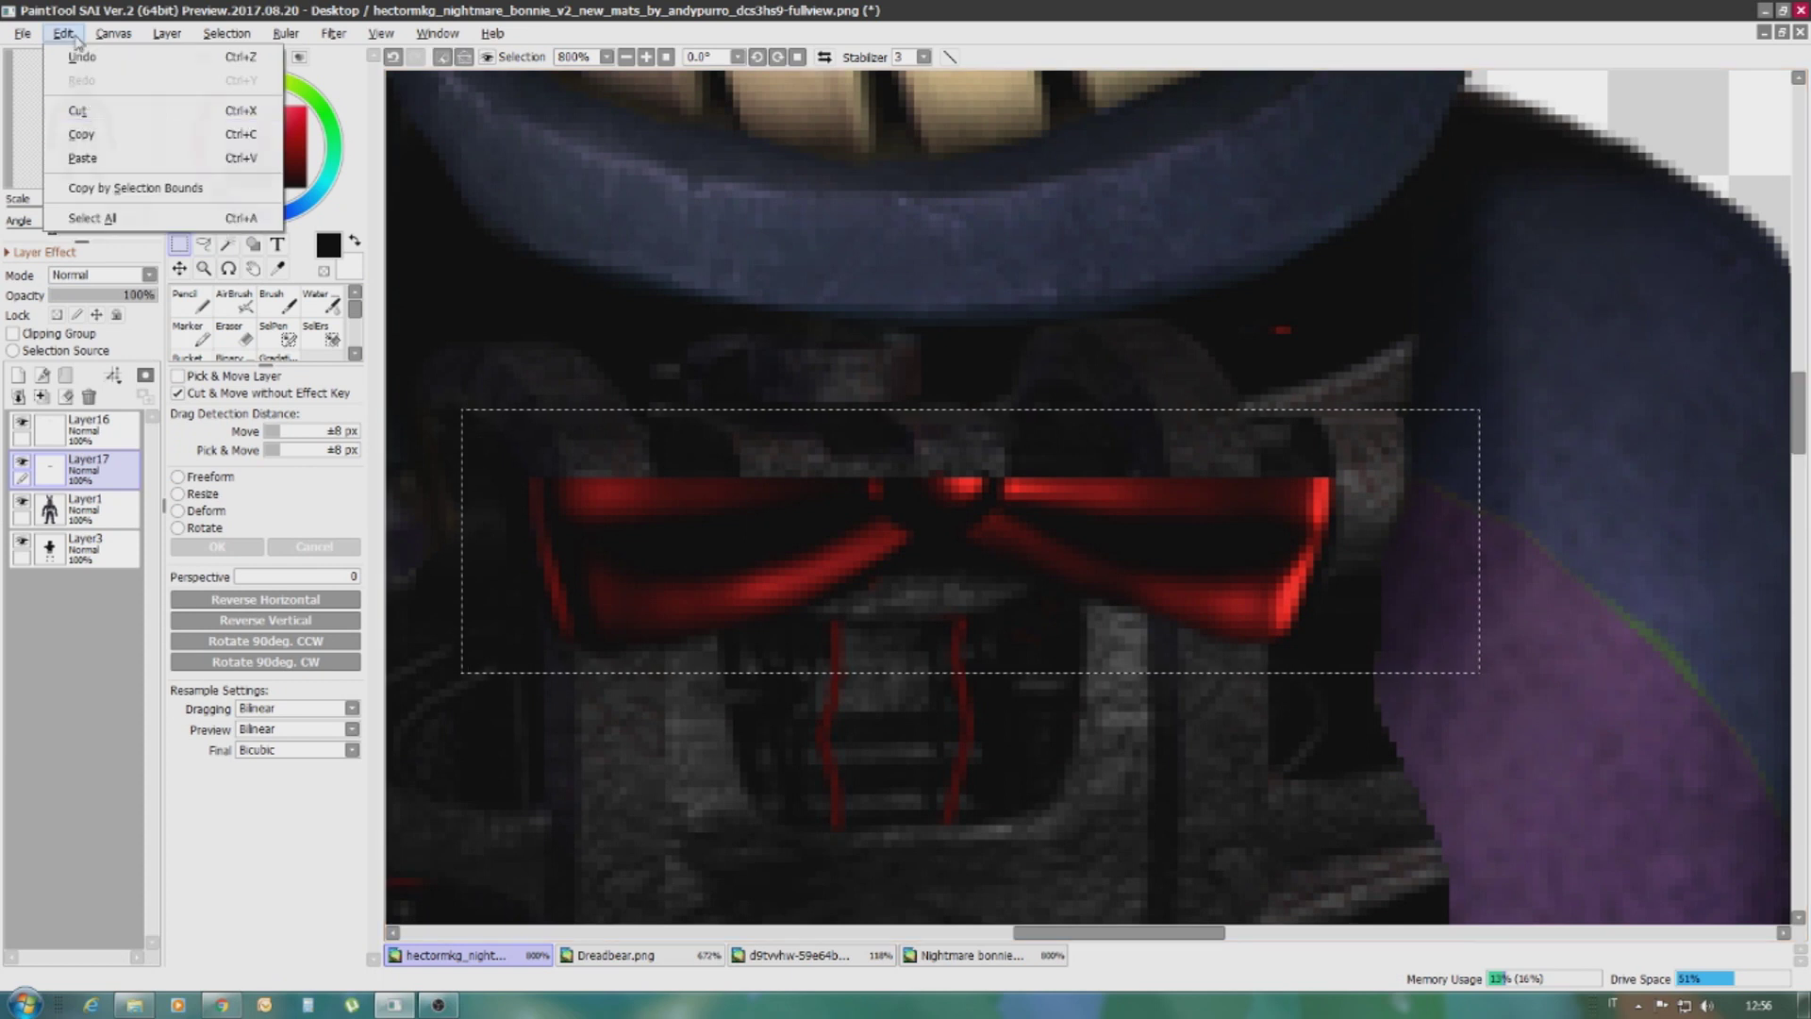
left_click(75, 132)
key("ctrl+t")
left_click_drag(976, 673, 977, 300)
key("Return")
left_click(89, 396)
Transform the rebuilt bow tie to a smaller size and centre it below the jaw
scroll(811, 452, "down", 3)
key("ctrl+t")
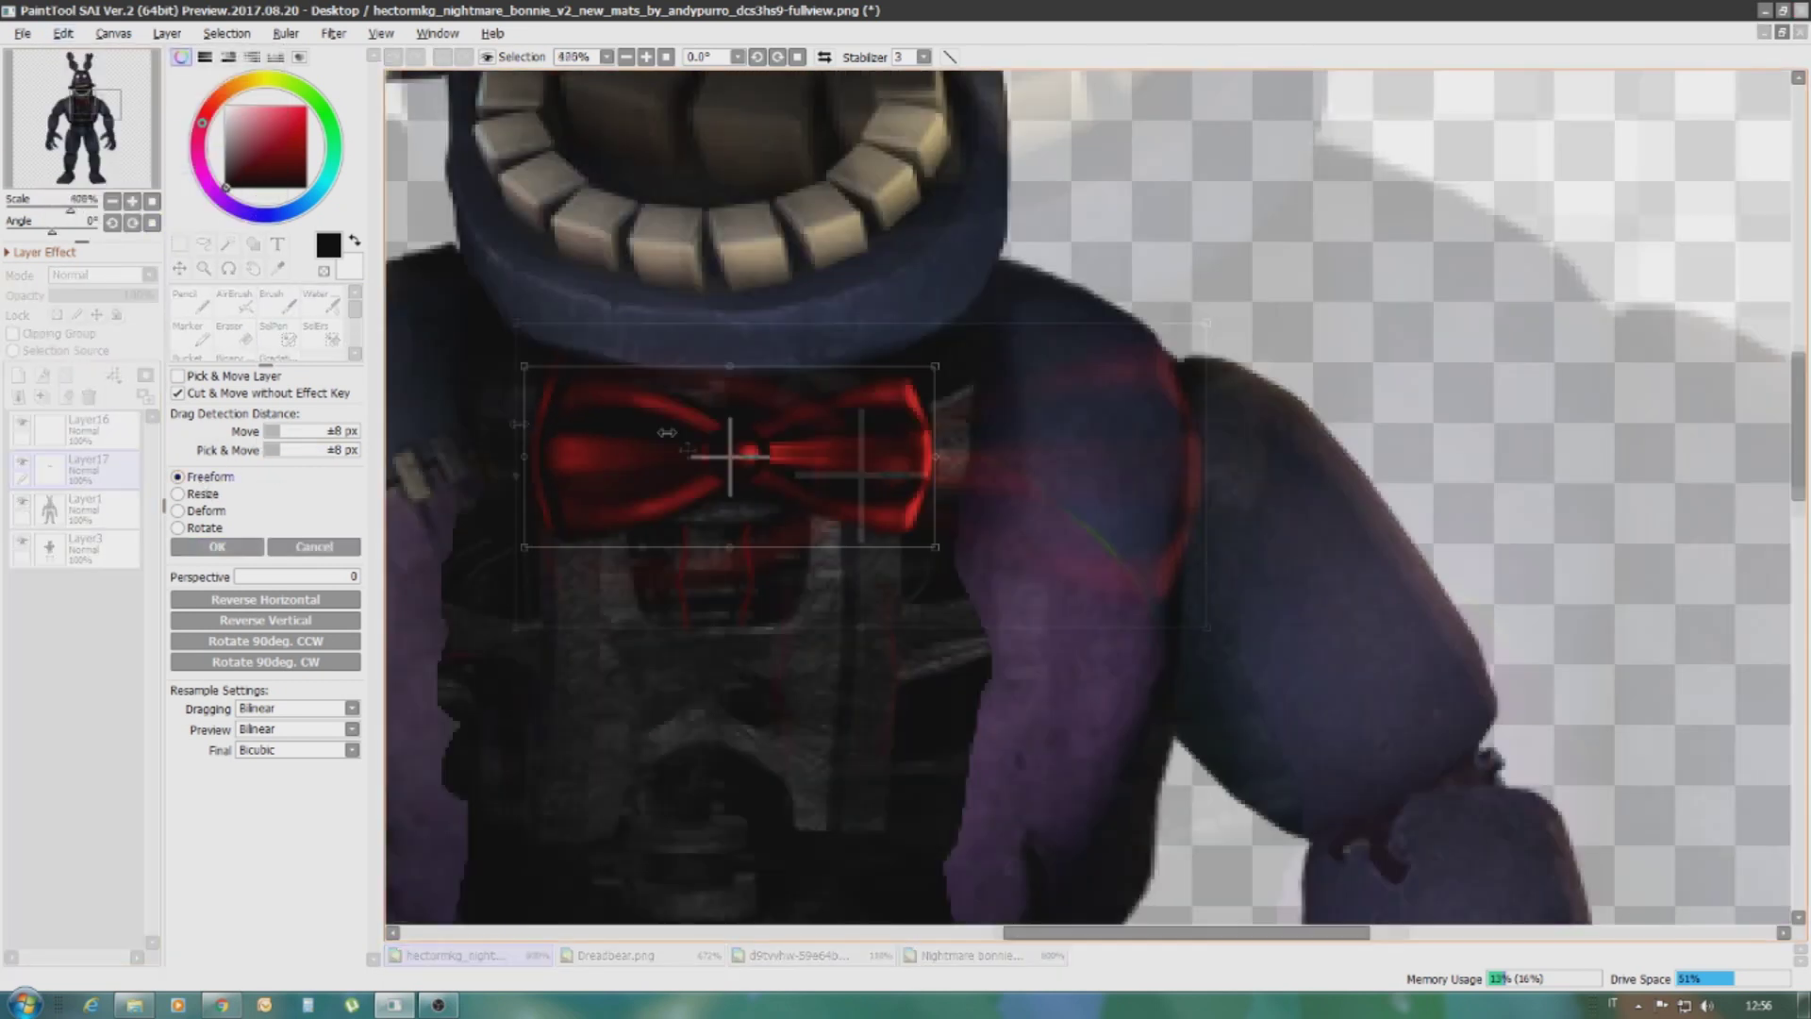
left_click_drag(852, 514, 852, 474)
key("Return")
Touch up the bow tie in red with the Pencil at size 4
scroll(985, 418, "up", 4)
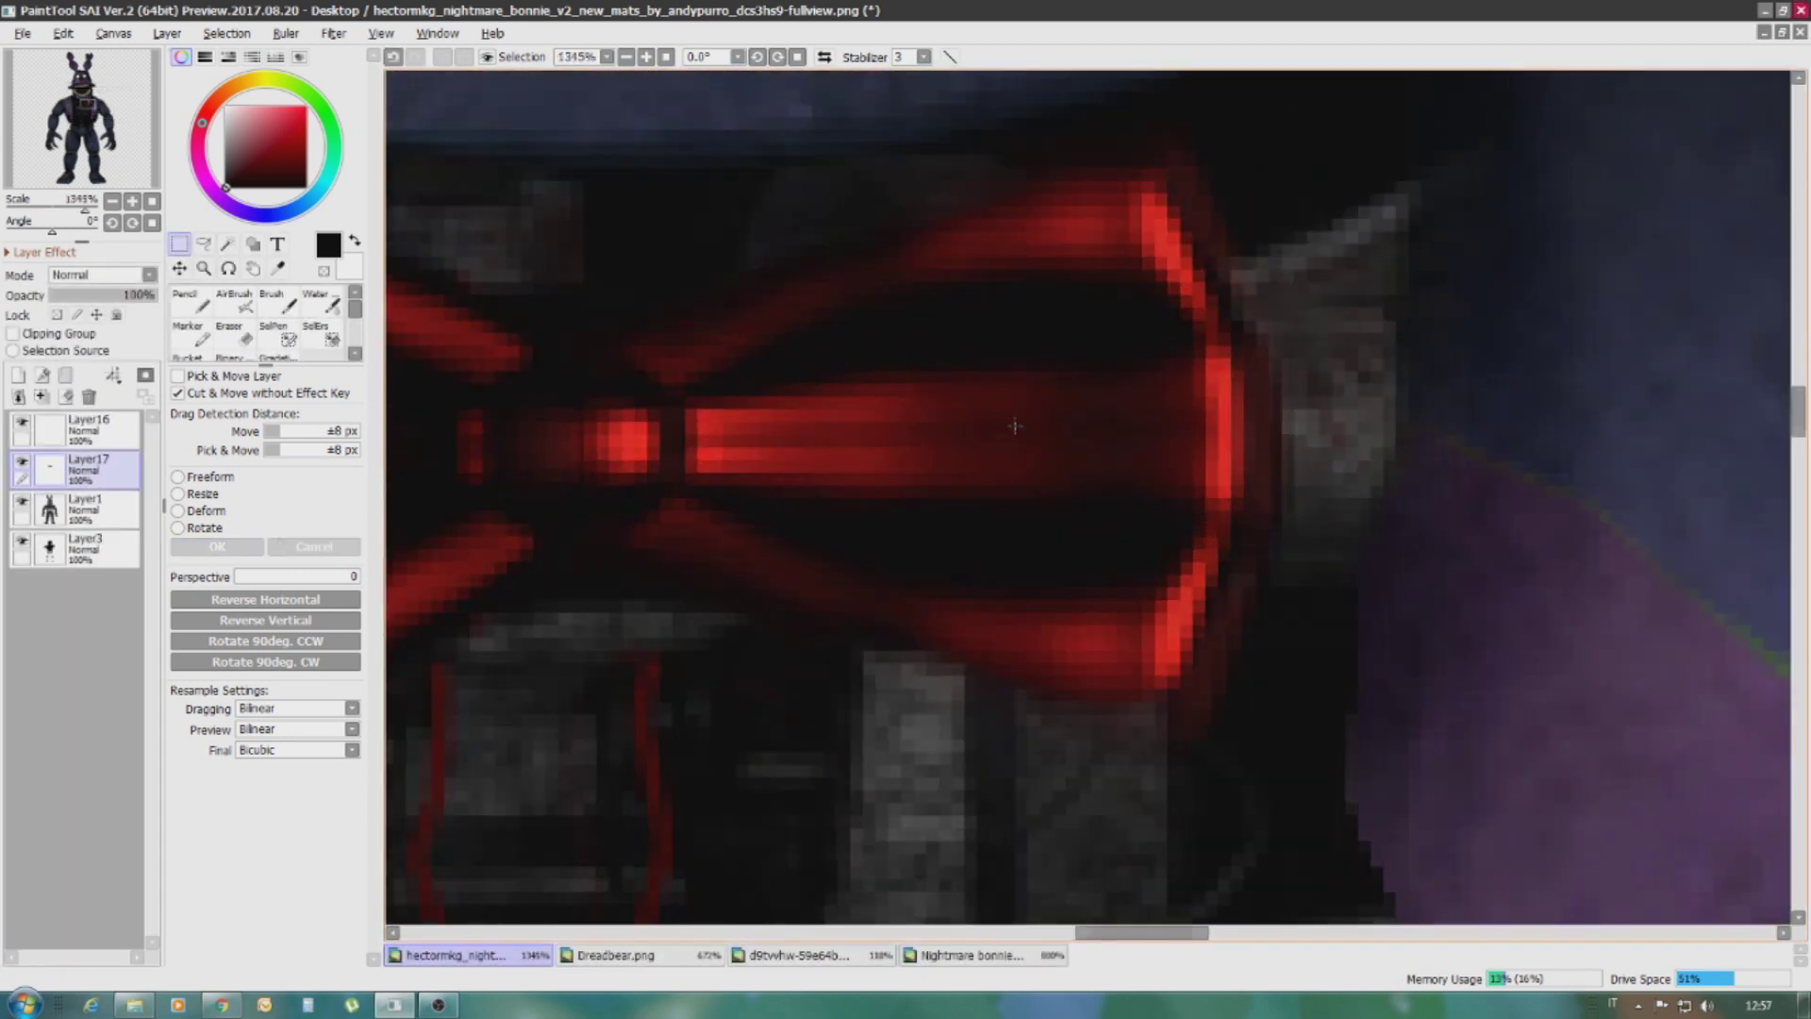
left_click(189, 302)
mouse_move(1076, 462)
left_mouse_down()
mouse_move(562, 462)
mouse_move(1264, 452)
left_mouse_up()
scroll(1001, 510, "down", 4)
scroll(1001, 511, "down", 5)
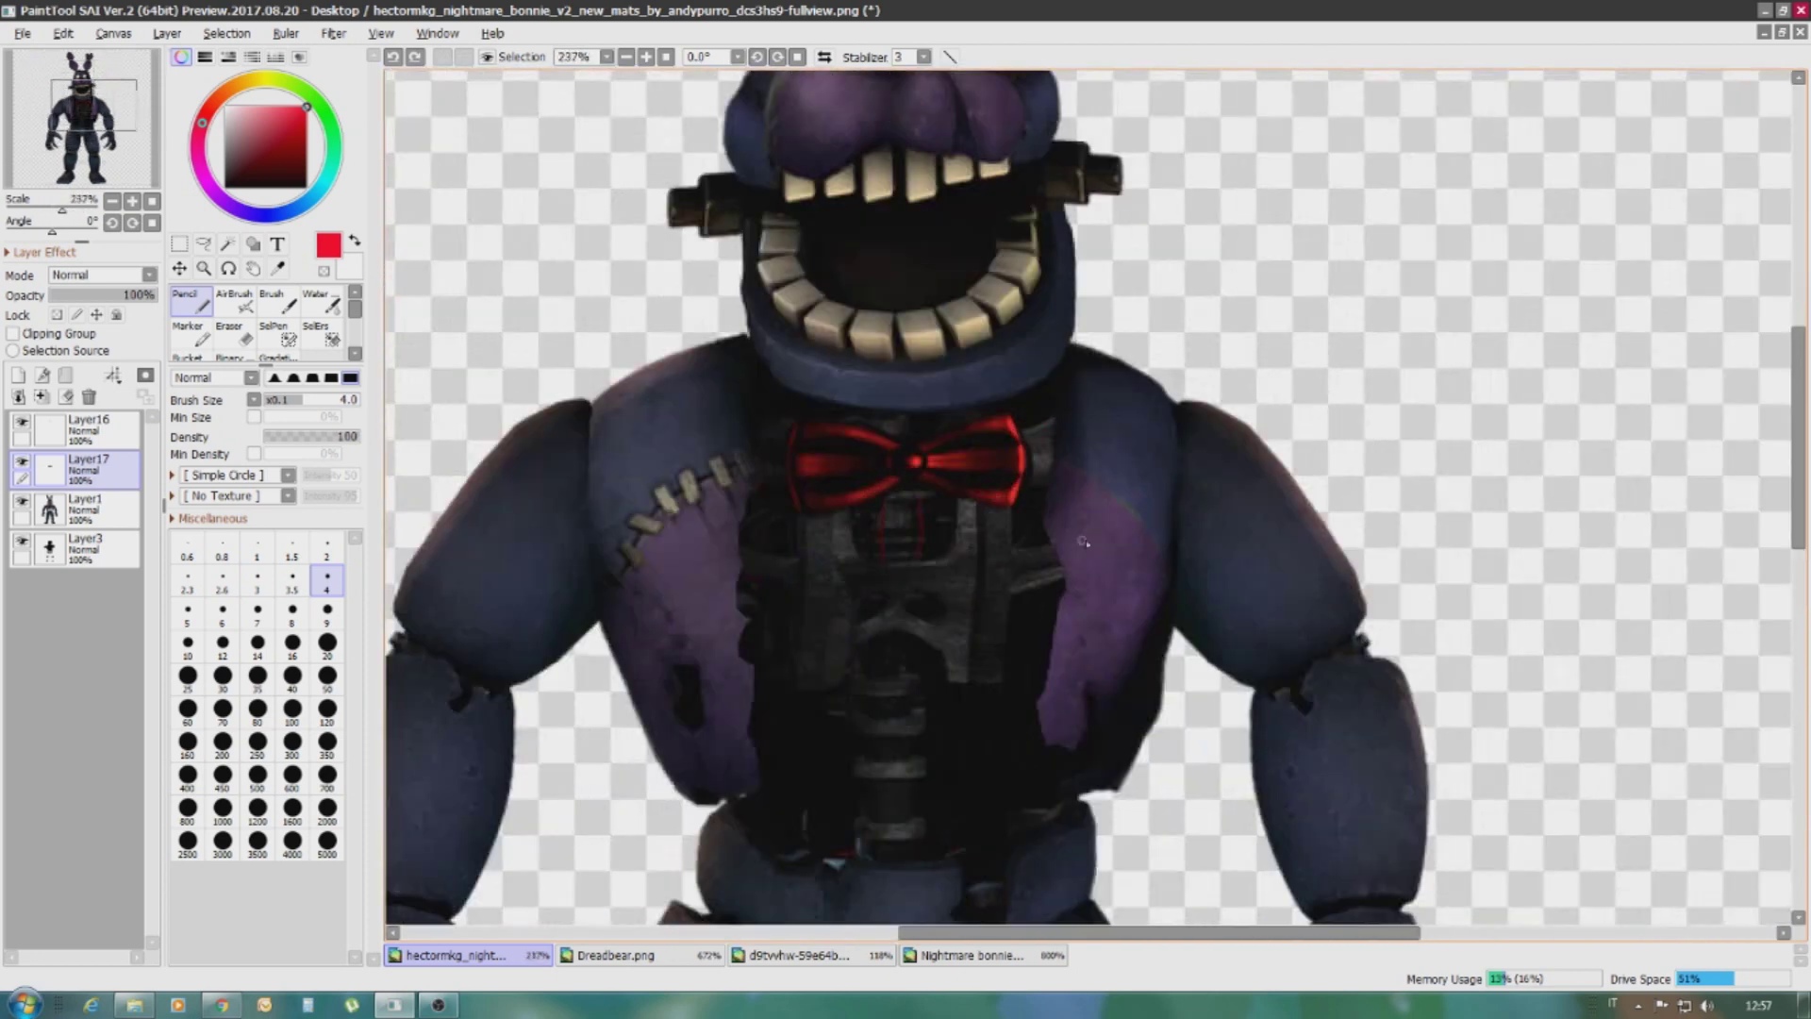
Erase the fuzzy edge along the top of the head between the ears on Layer1 at size 4
scroll(882, 387, "up", 8)
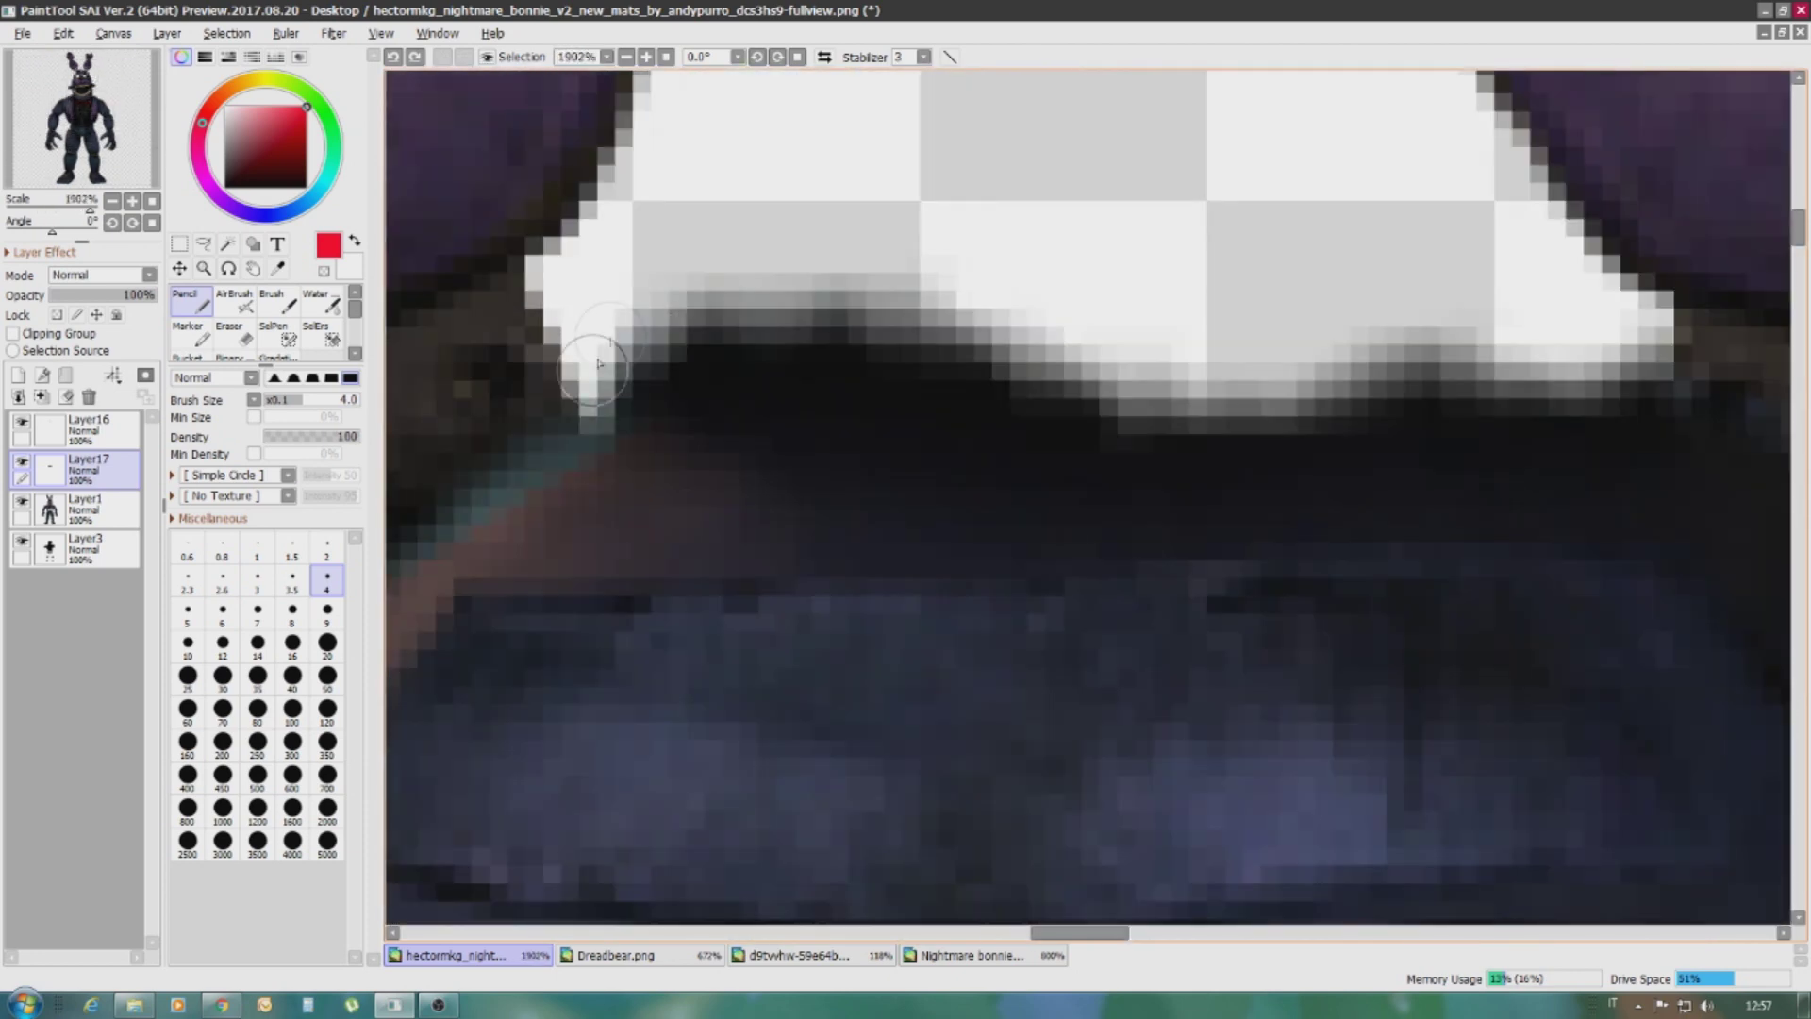
scroll(882, 386, "down", 1)
left_click(85, 510)
left_click_drag(1240, 373, 822, 347)
left_click(392, 56)
key("e")
left_click_drag(623, 377, 1113, 377)
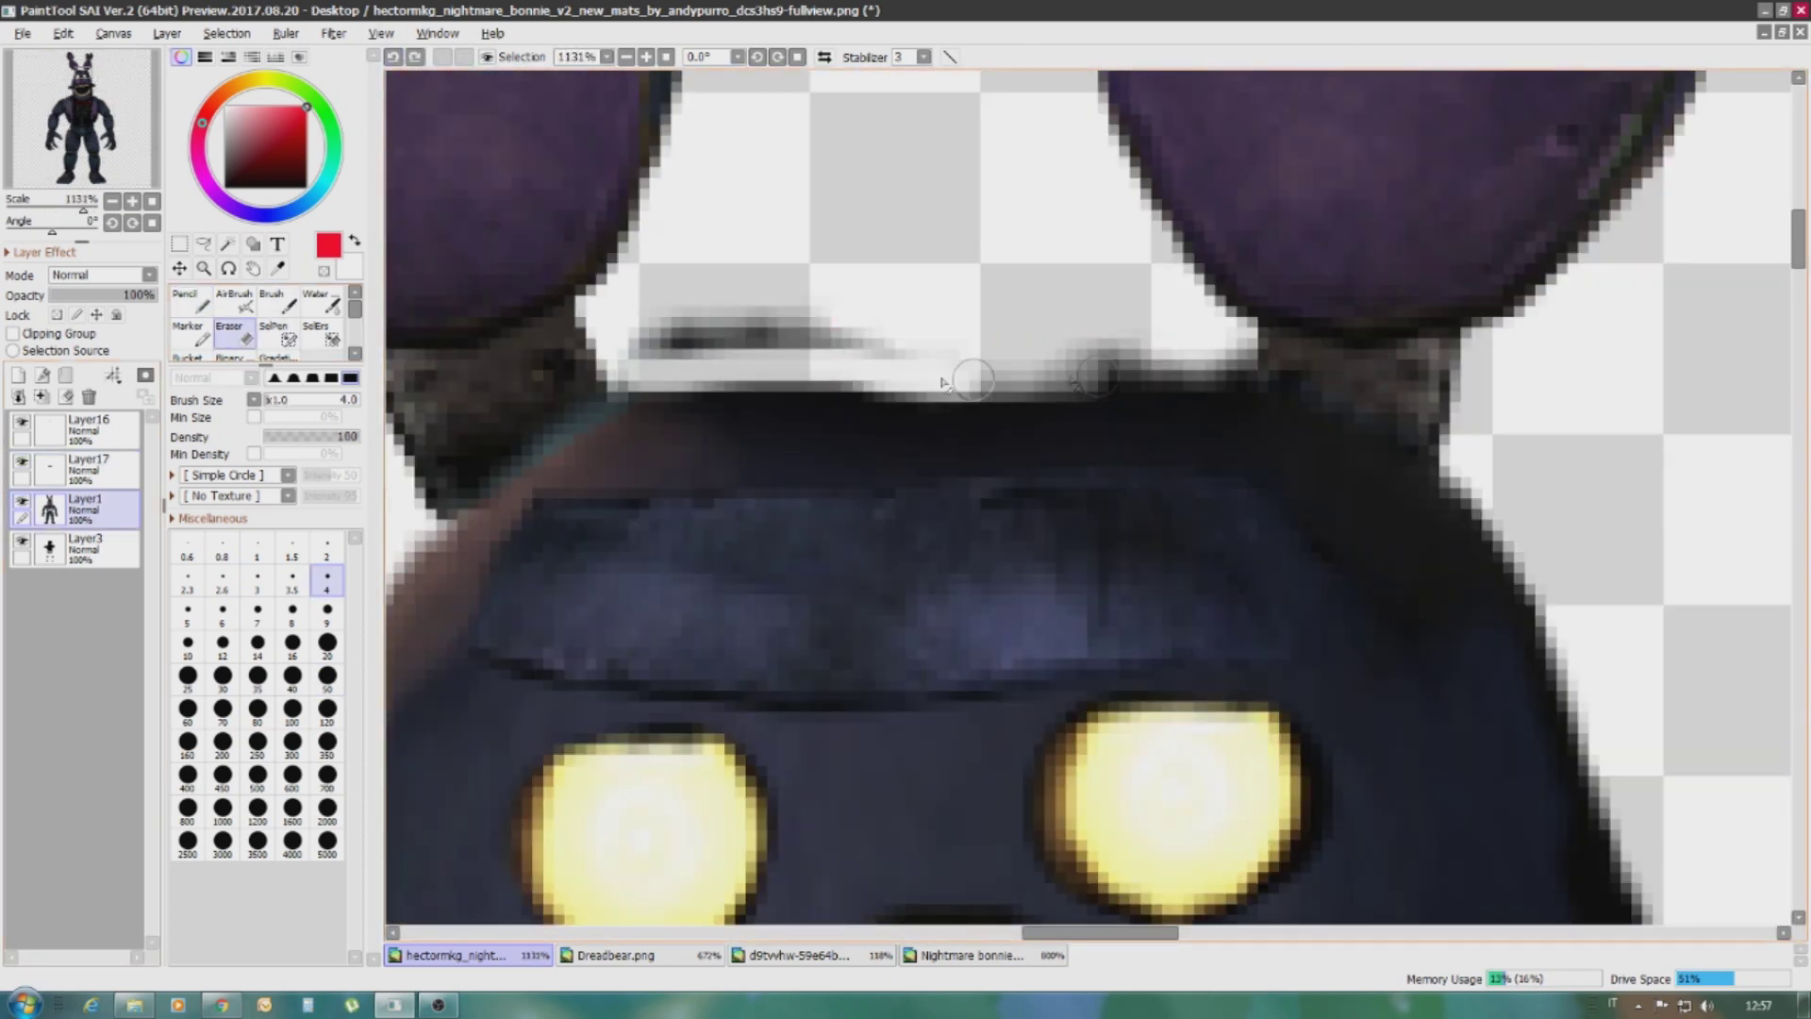
left_click_drag(1254, 377, 861, 302)
mouse_move(1038, 406)
left_mouse_down()
mouse_move(647, 405)
mouse_move(1051, 355)
mouse_move(688, 315)
mouse_move(875, 340)
left_mouse_up()
scroll(648, 406, "down", 3)
scroll(877, 337, "down", 13)
Save the finished edit to the Desktop as a PNG under a new file name
left_click(22, 33)
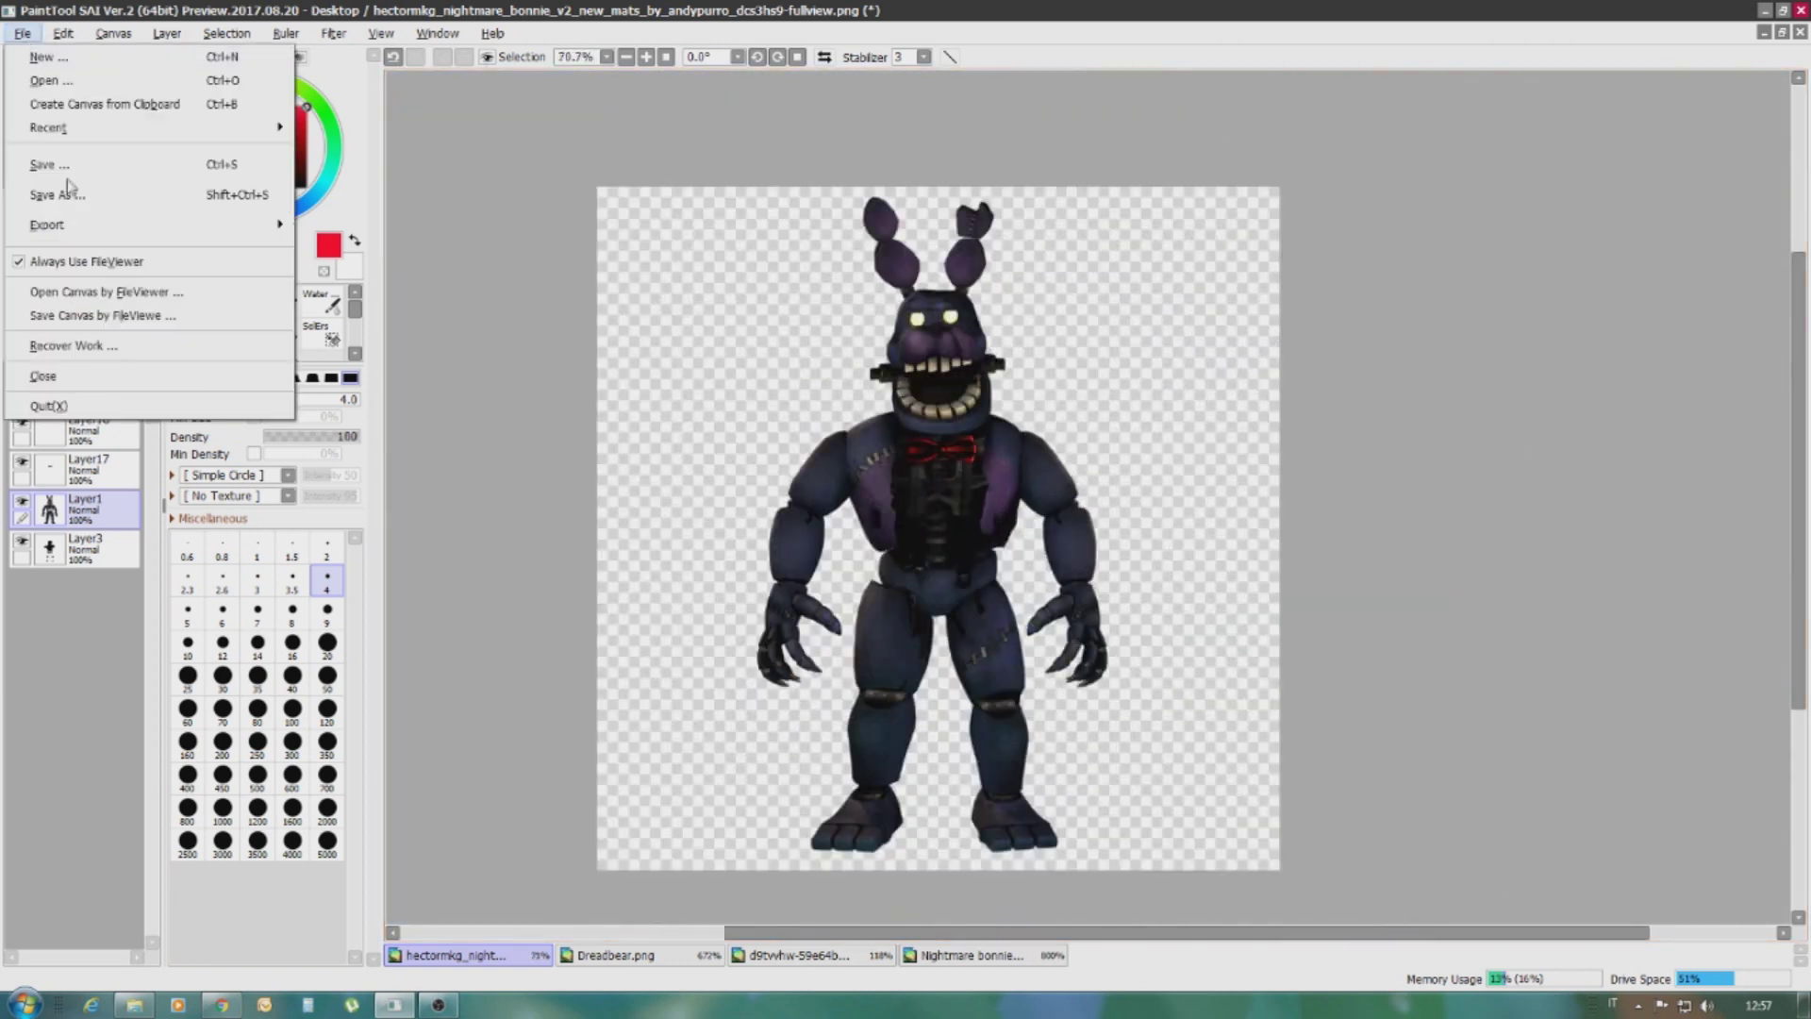
left_click(67, 196)
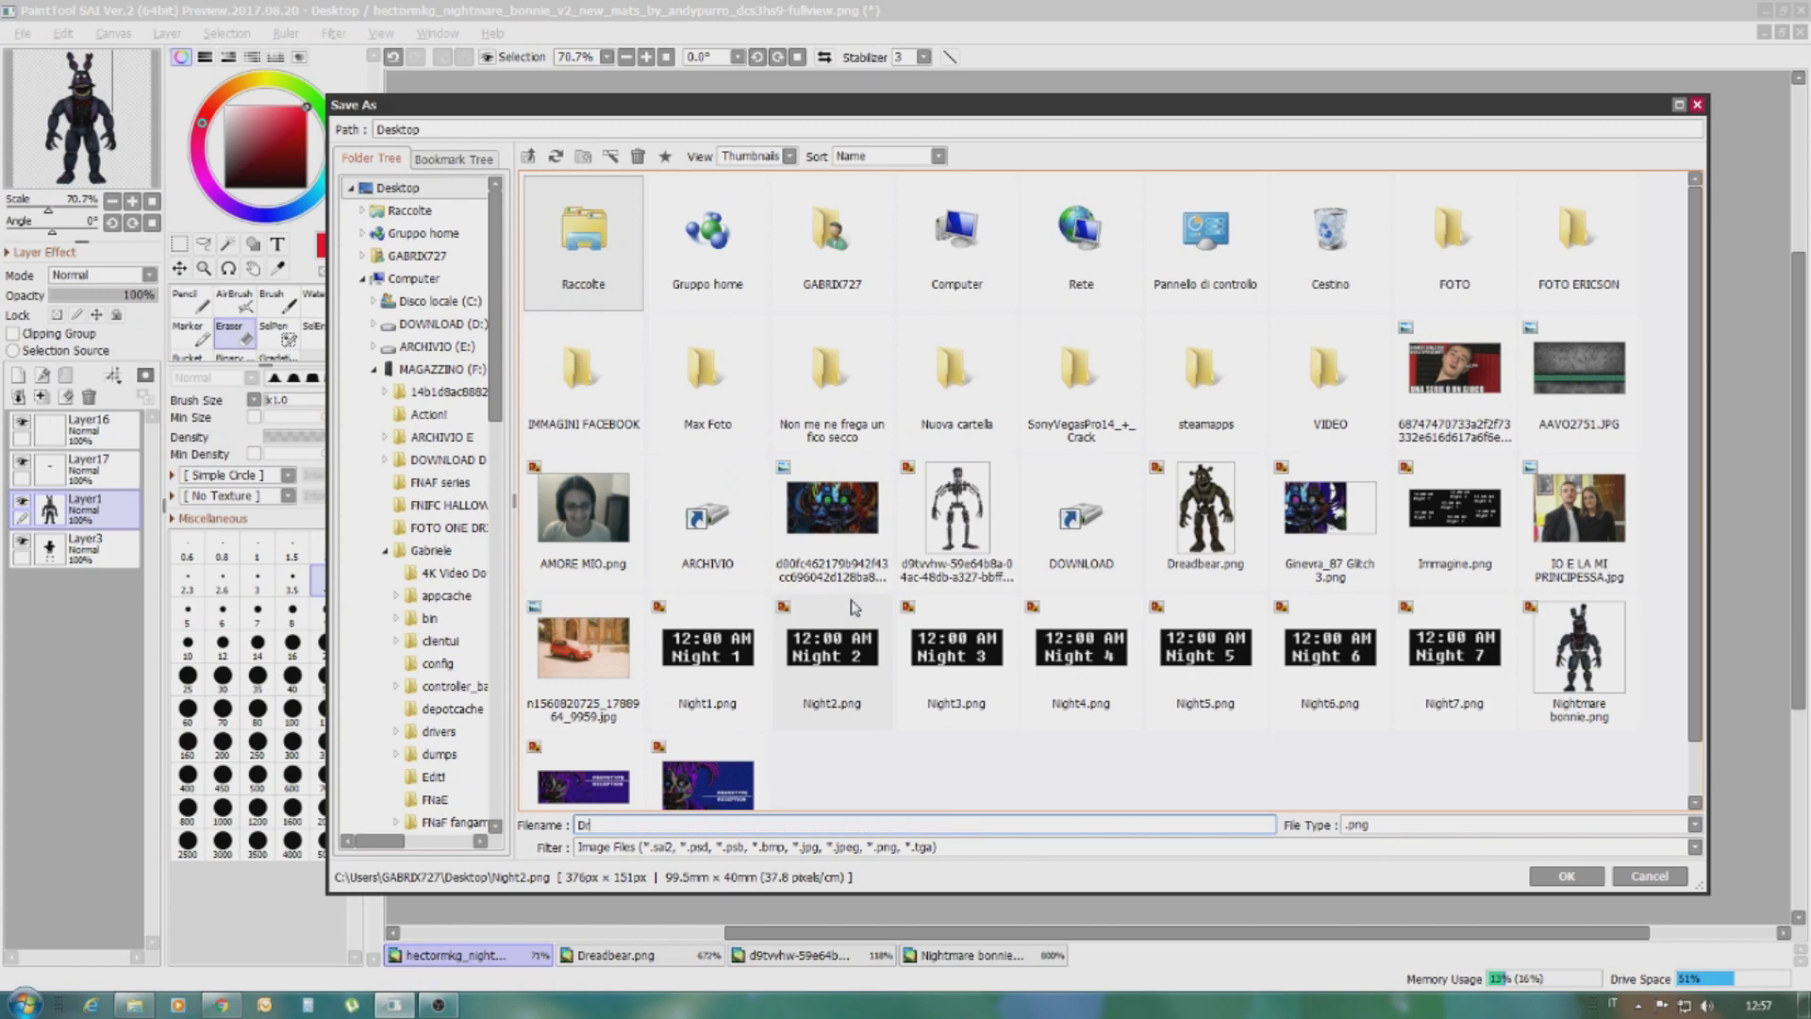